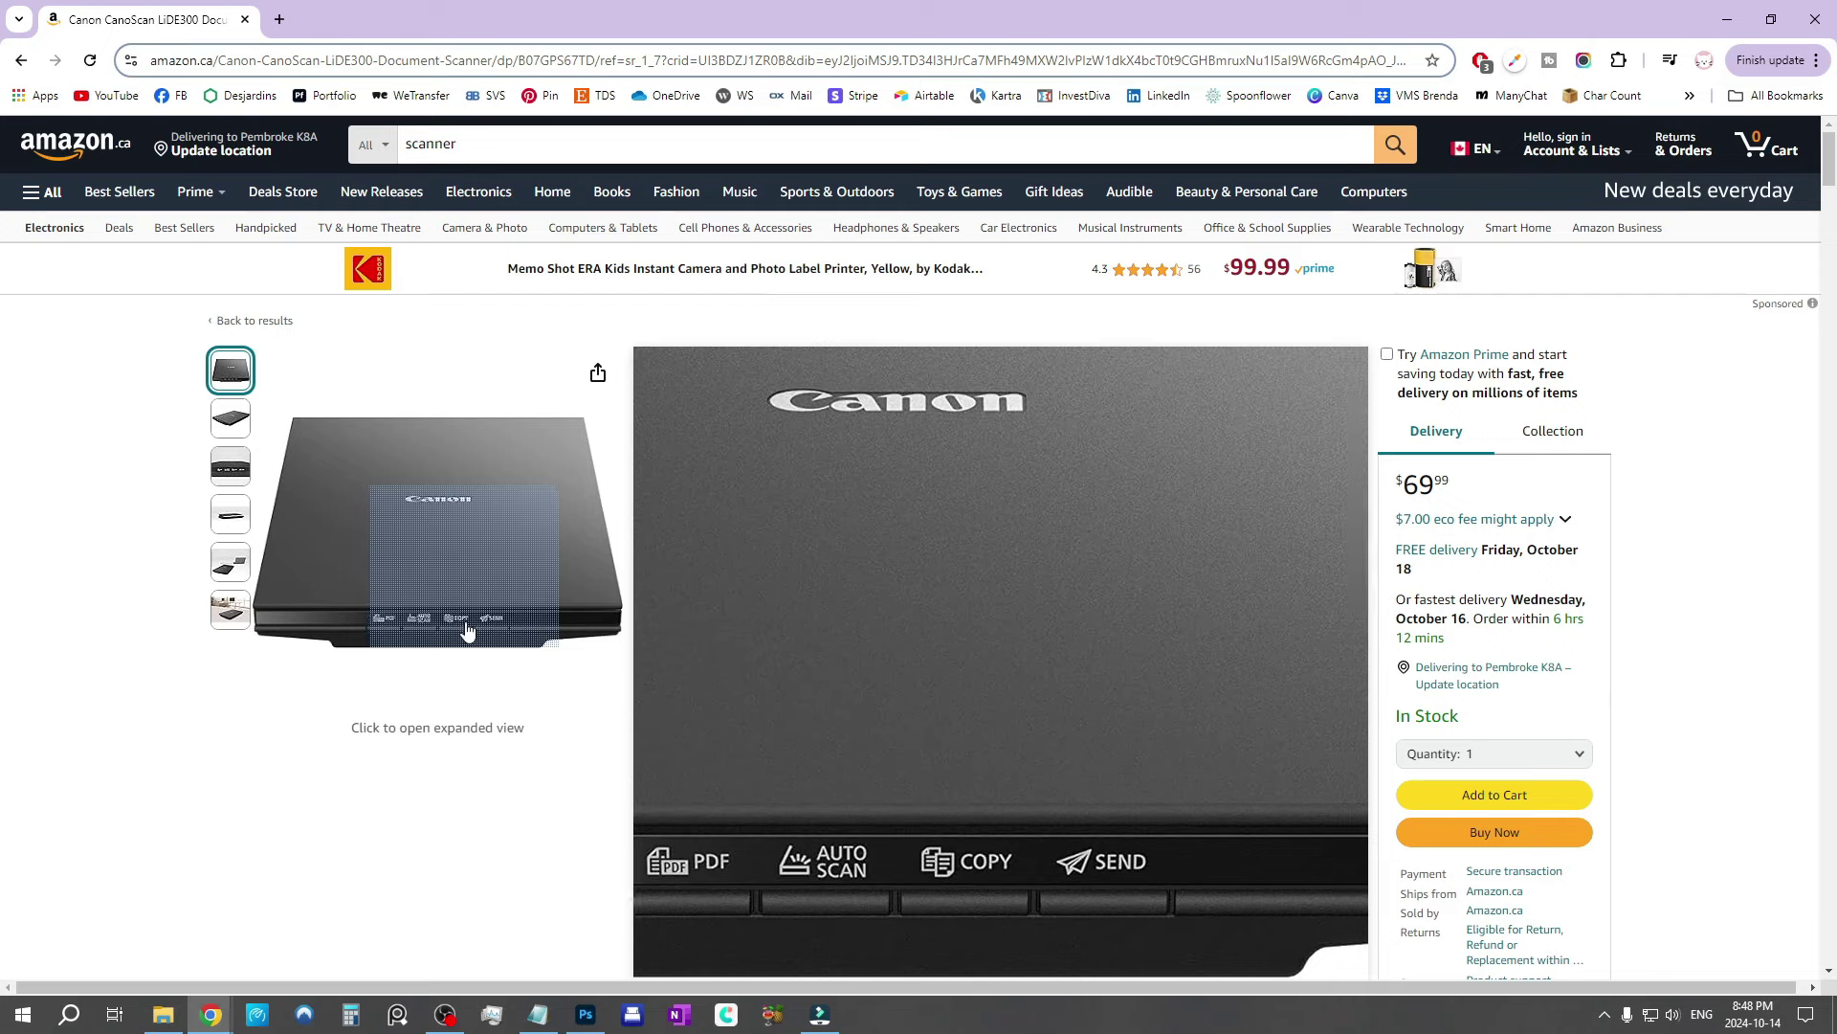
Step: Look through the product photos of the Canon CanoScan LiDE 300 document scanner
mouse_move(219, 422)
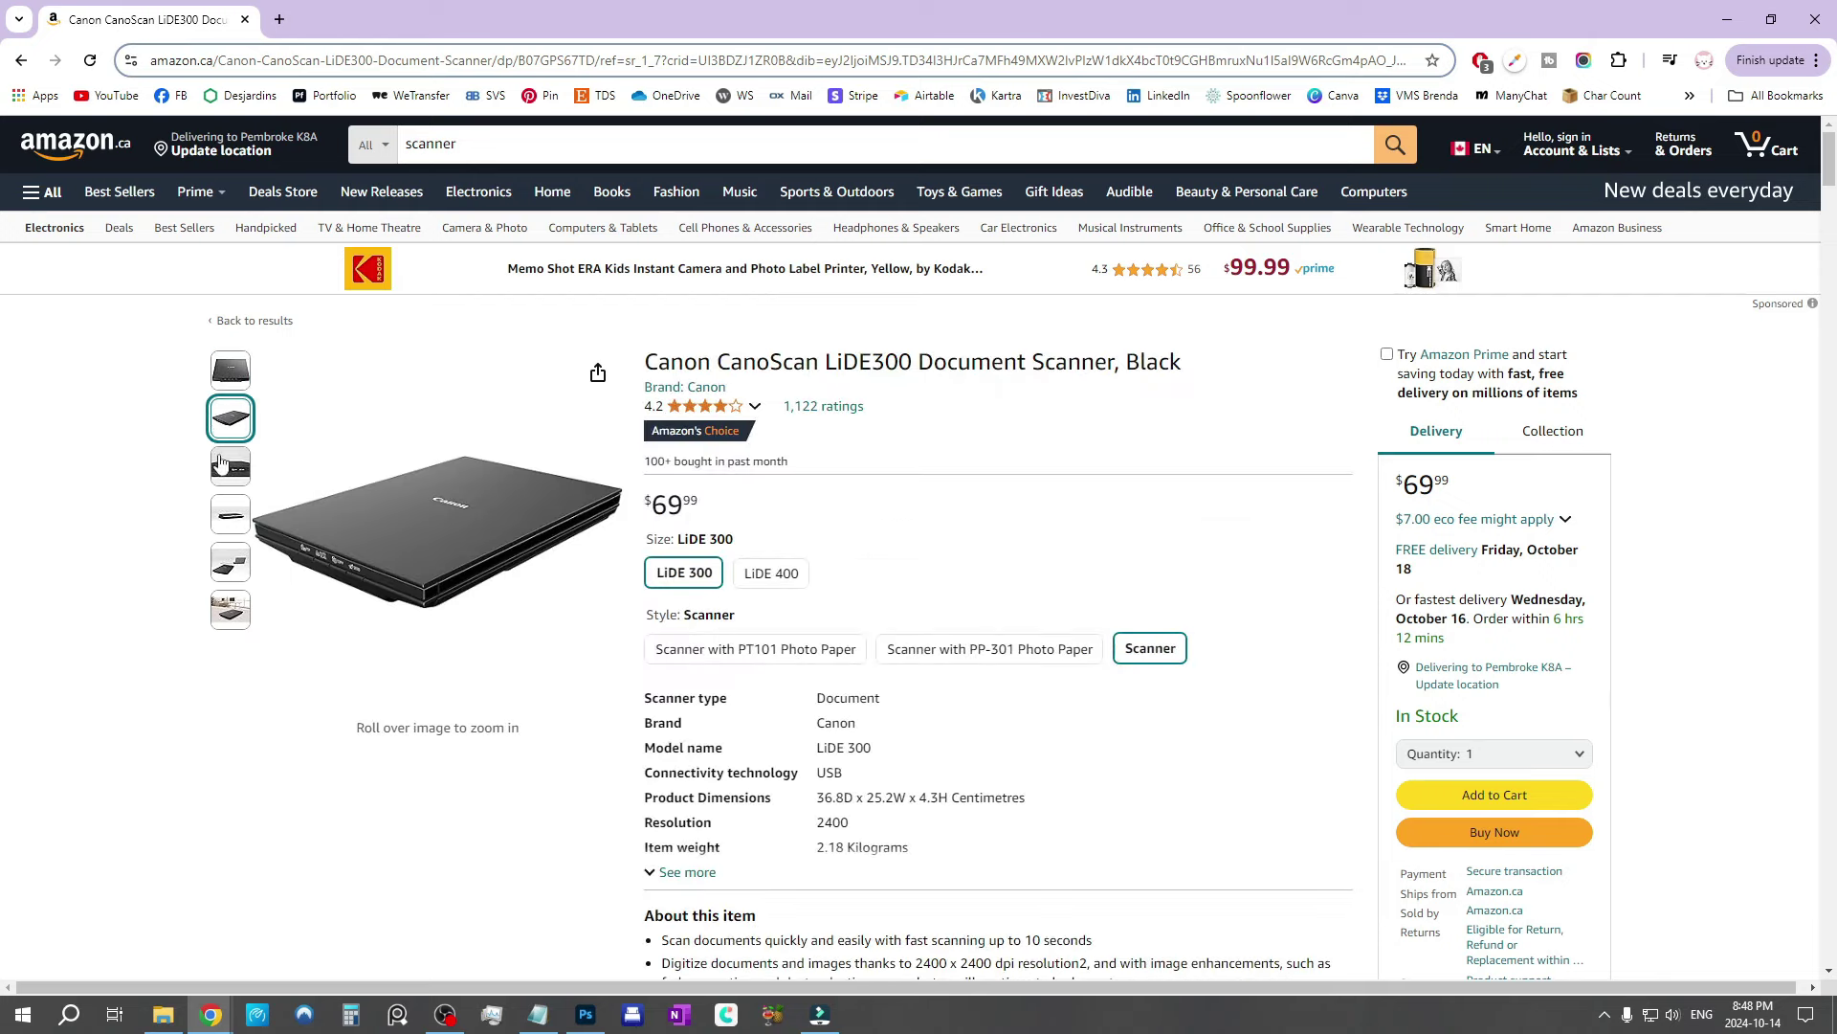
mouse_move(222, 518)
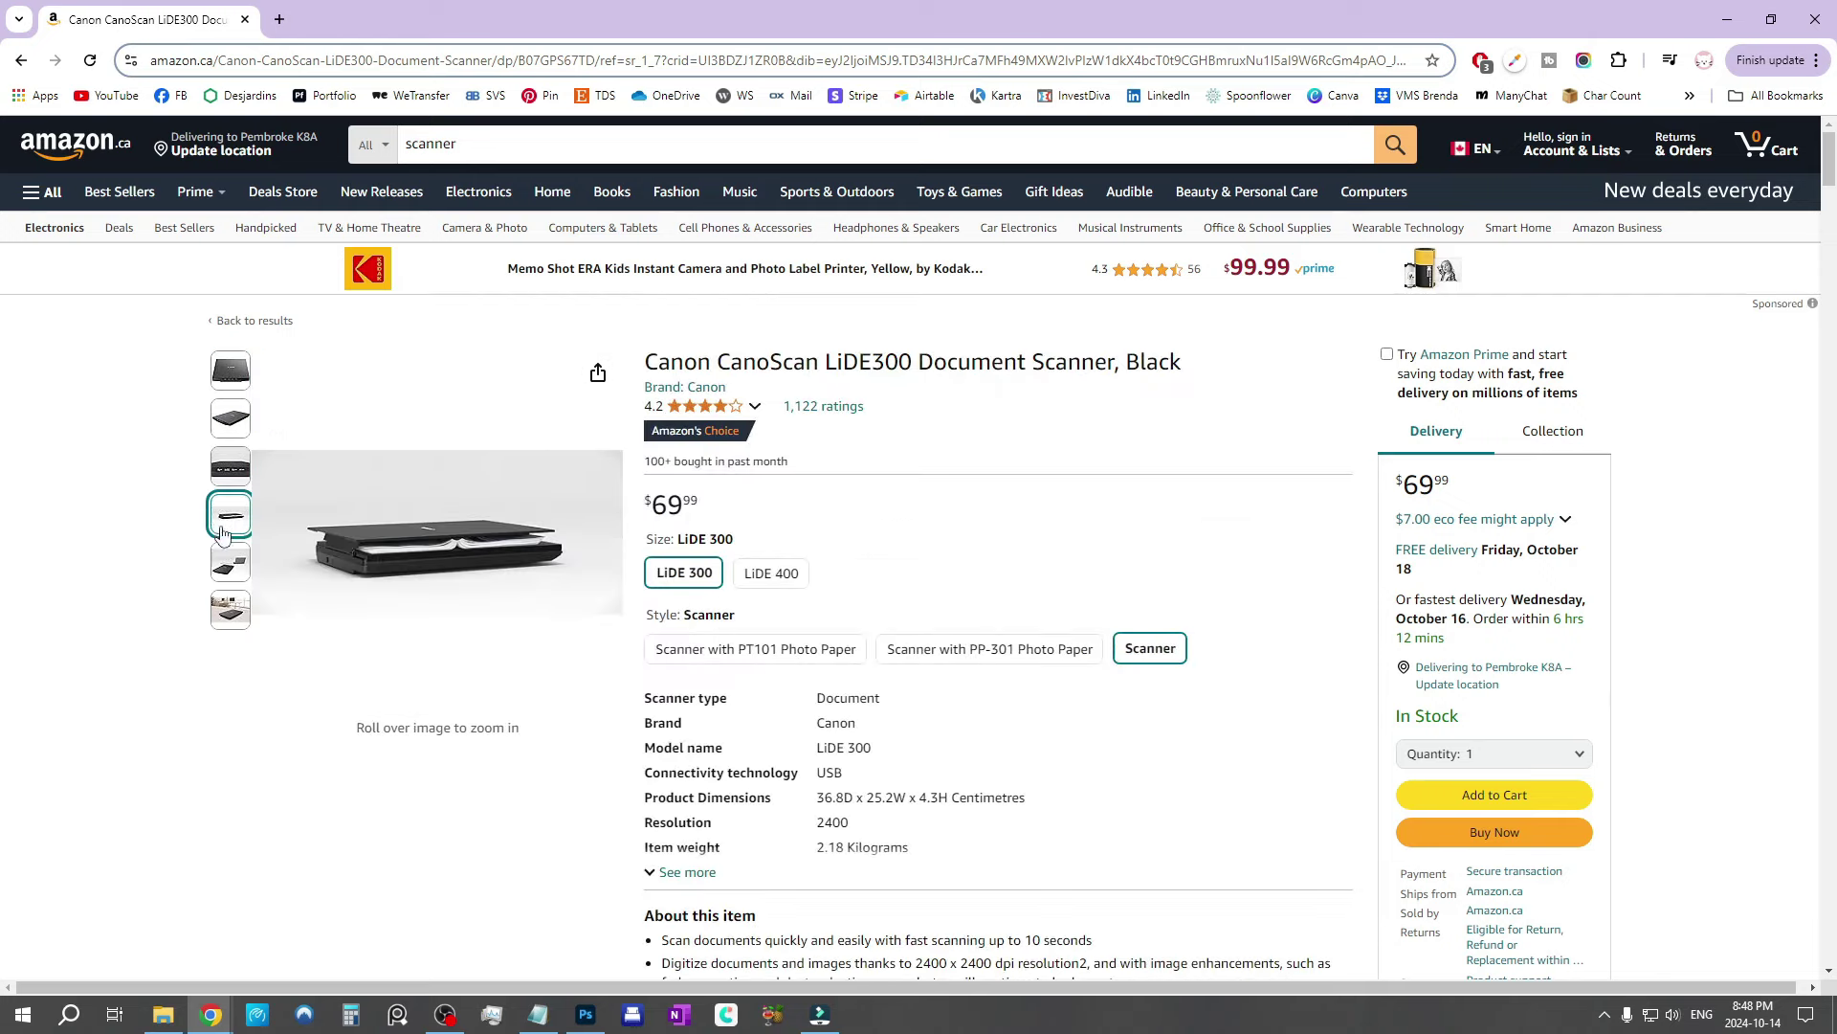
mouse_move(228, 562)
mouse_move(228, 612)
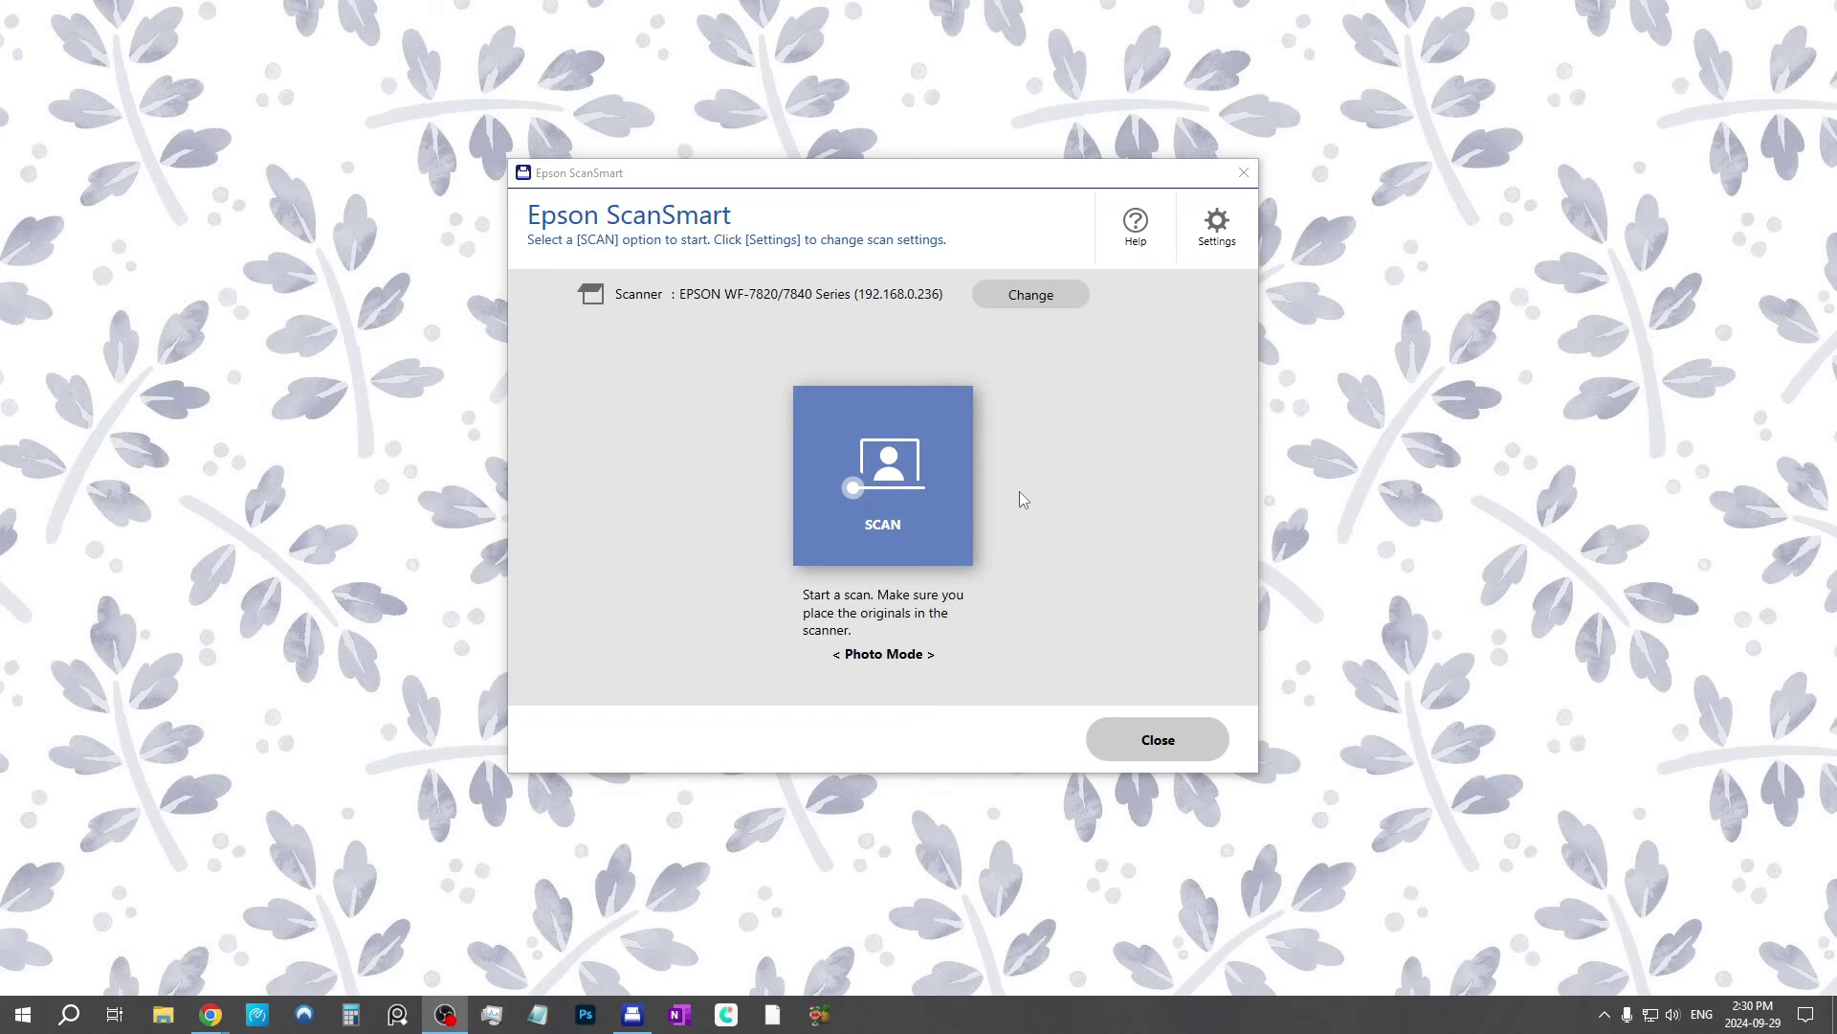
Step: Start a photo scan in Epson ScanSmart with the image type Color and a resolution of 300 dpi
left_click(917, 474)
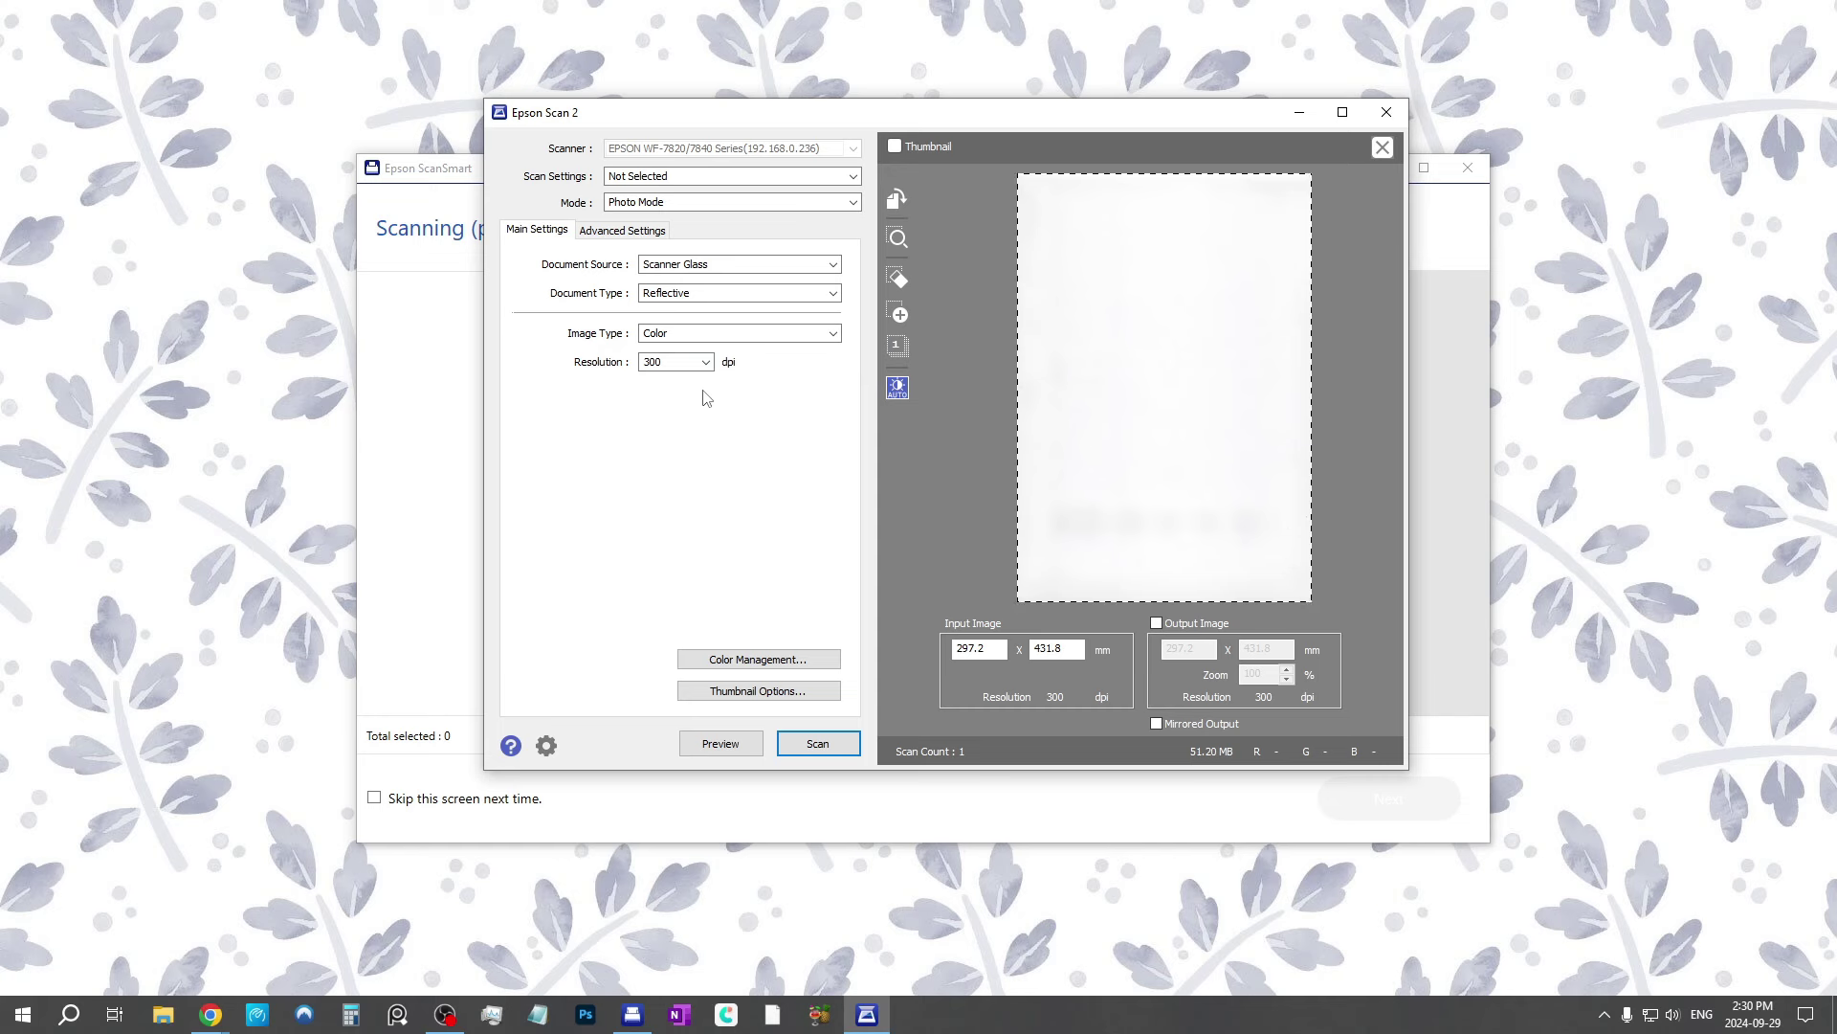
left_click(682, 335)
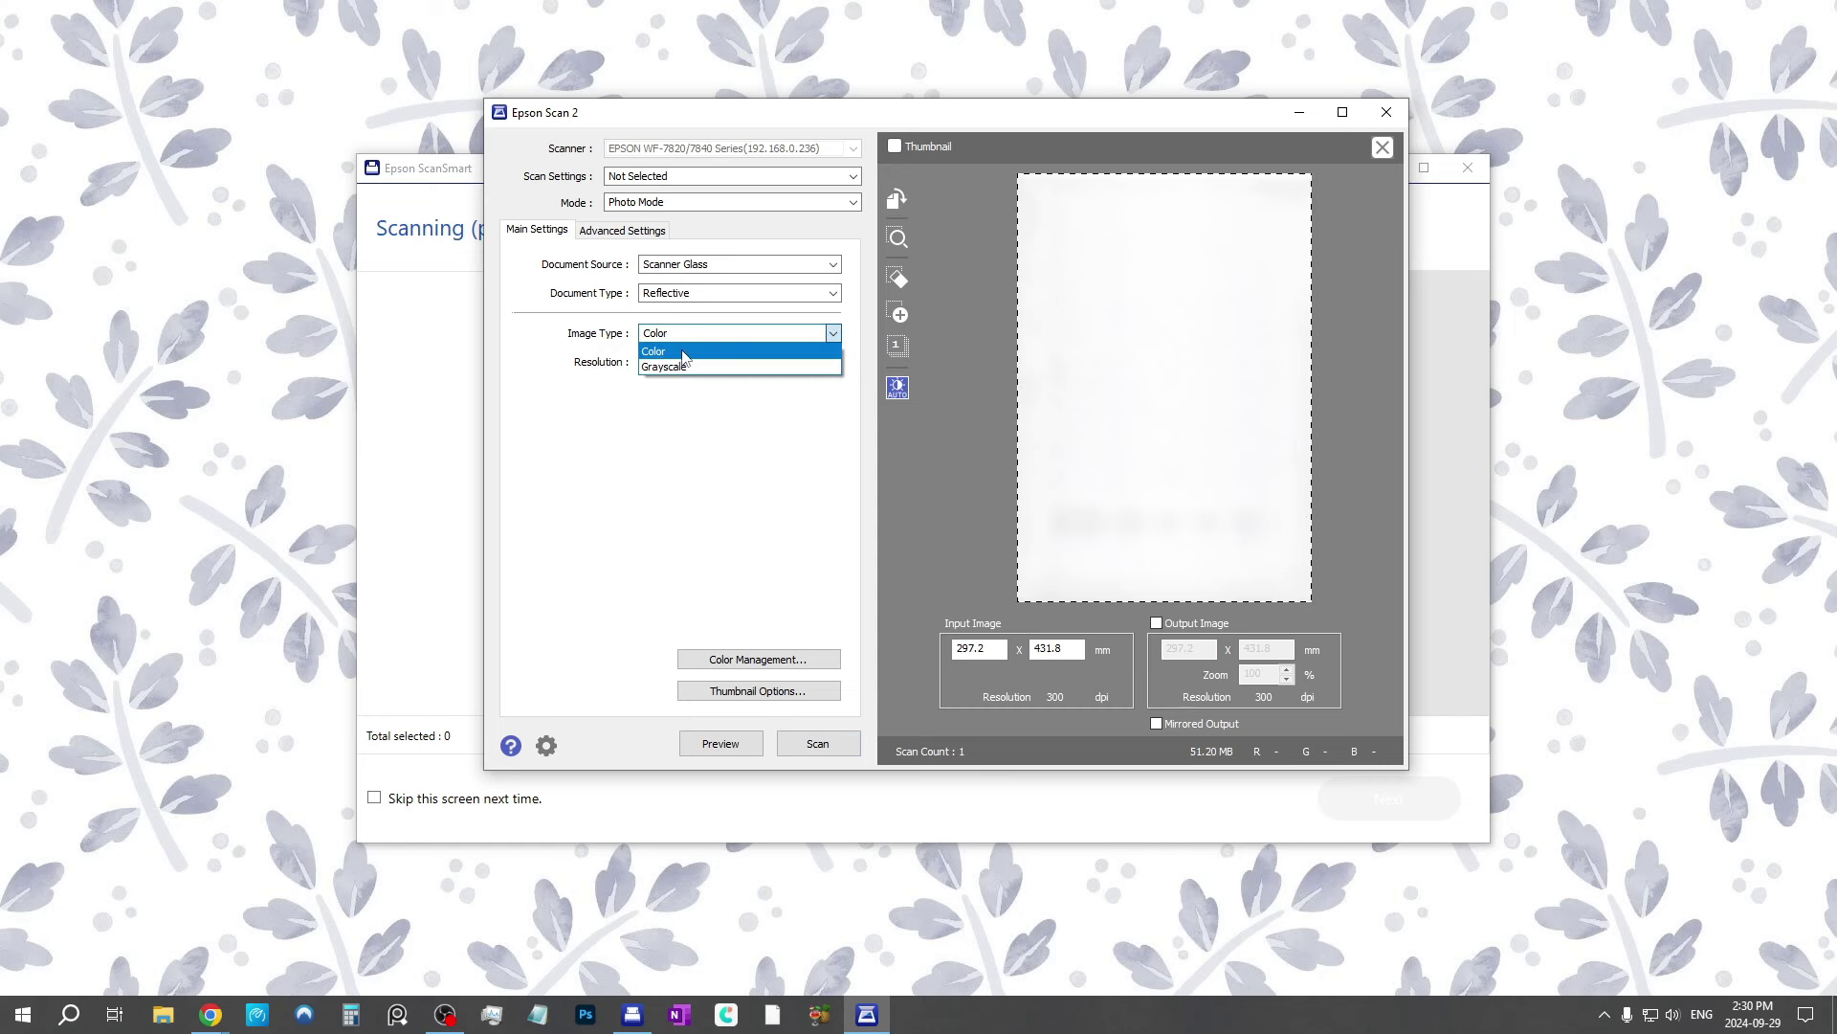
left_click(683, 353)
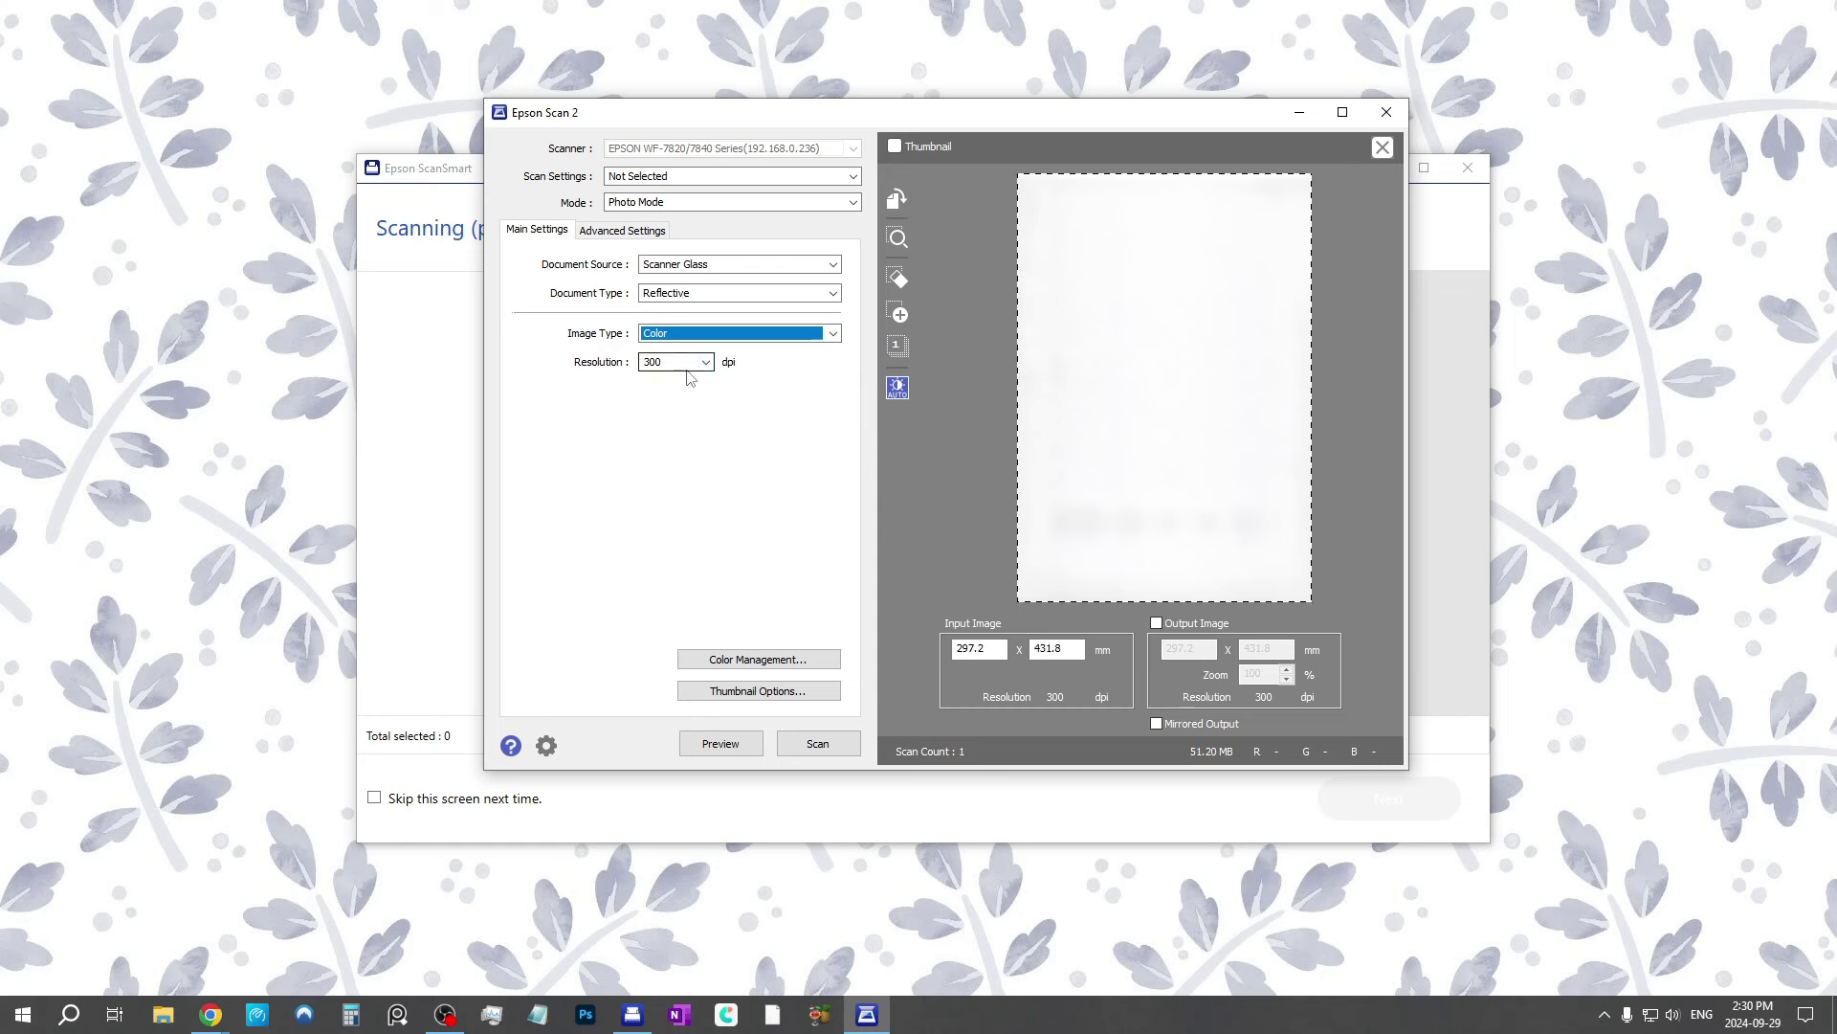
left_click(706, 362)
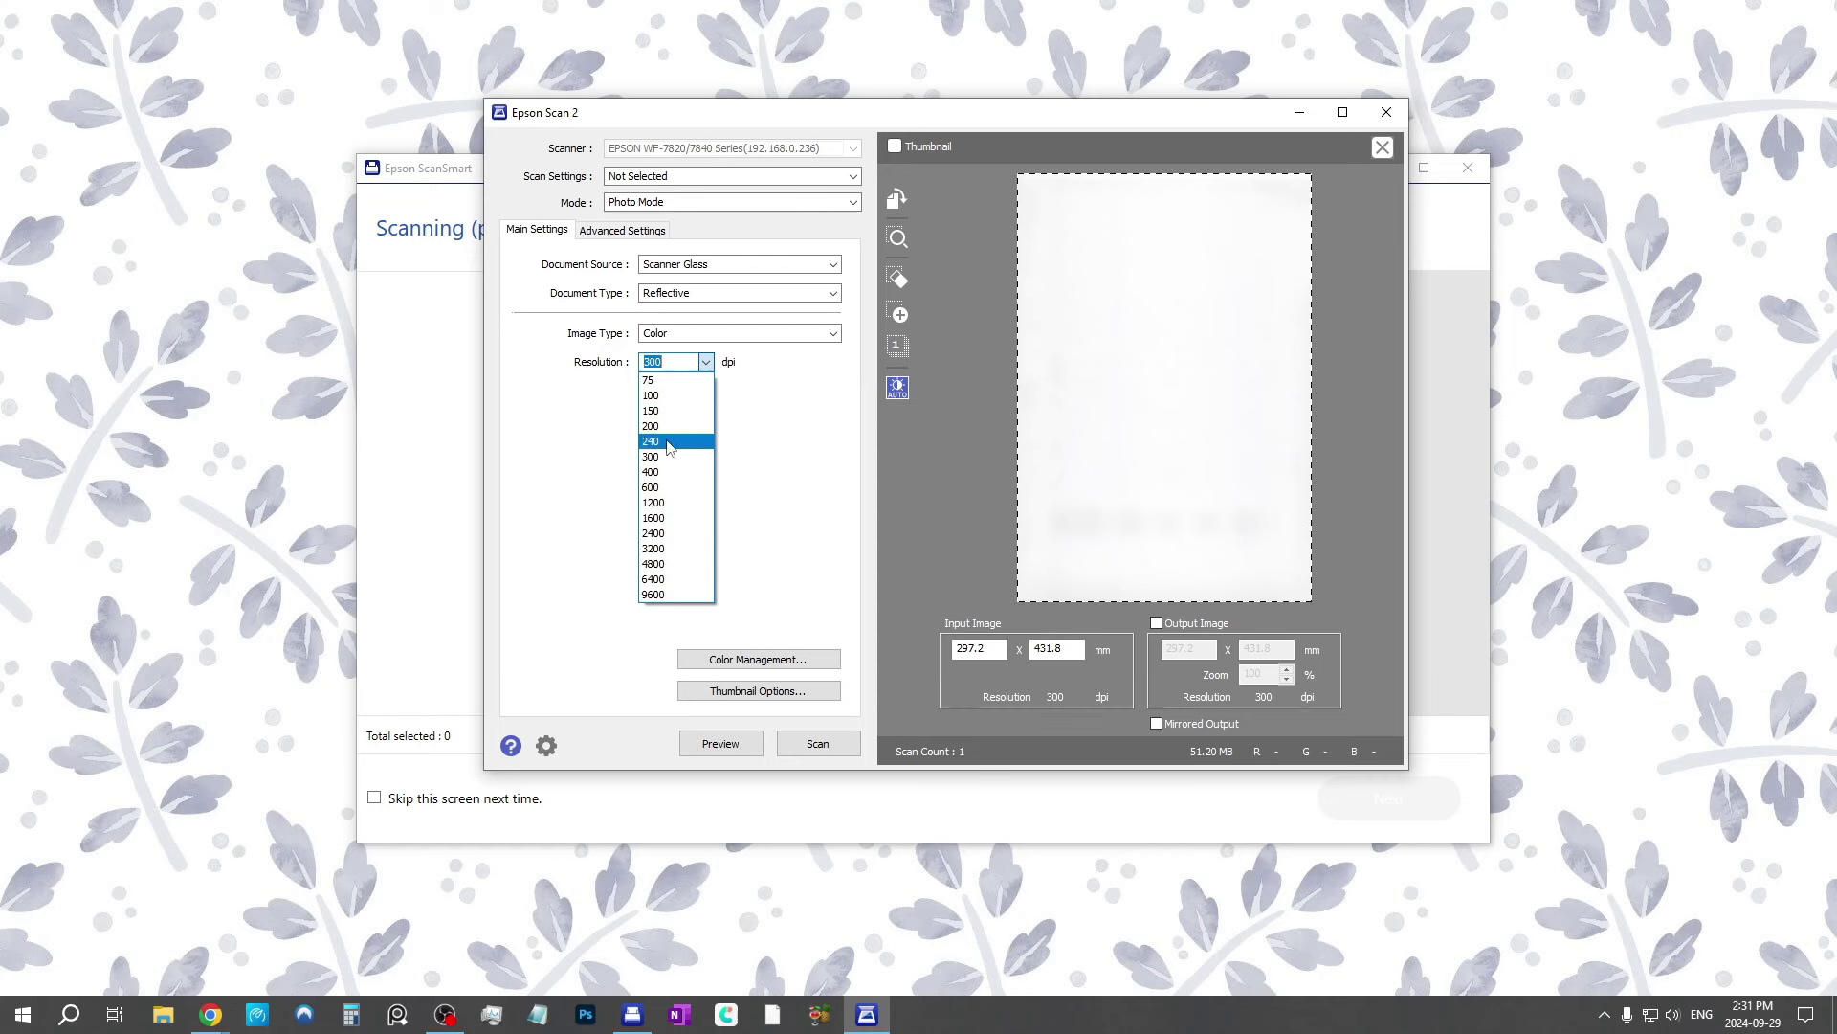
left_click(673, 458)
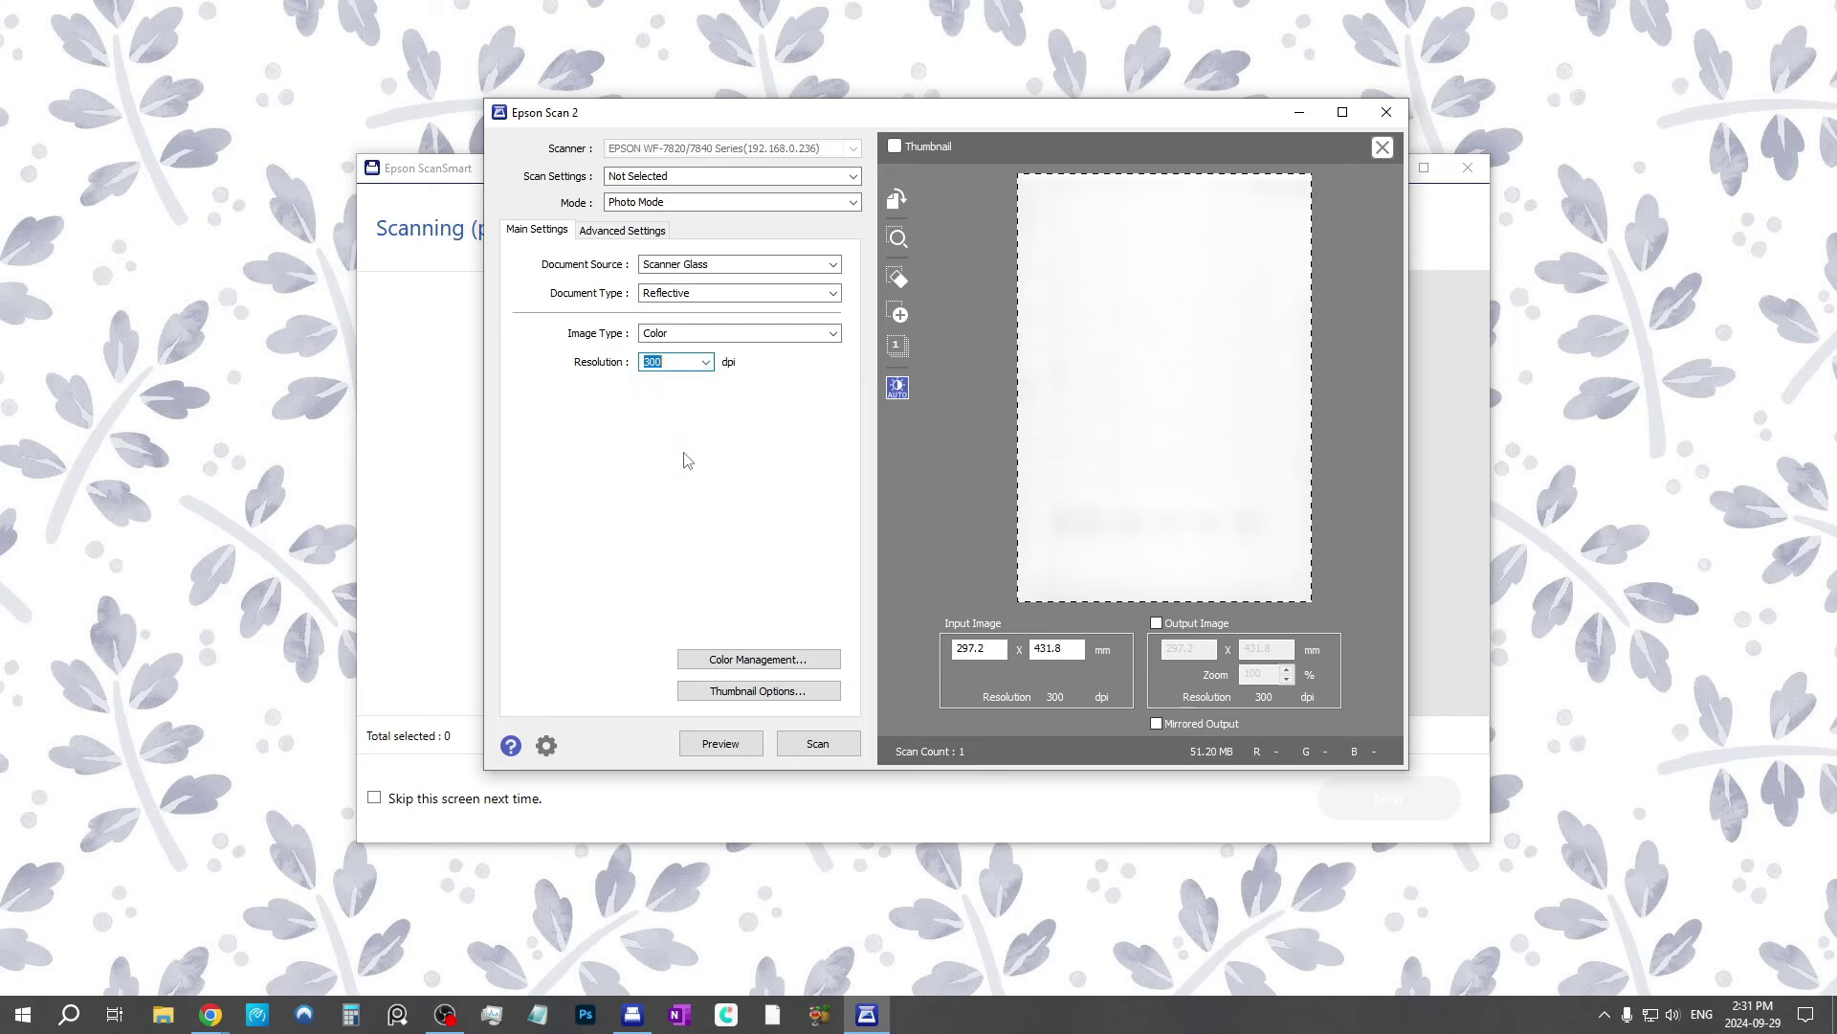
Step: Try a darker and a brighter scan brightness in the advanced settings, and reset the brightness to 0
left_click(641, 239)
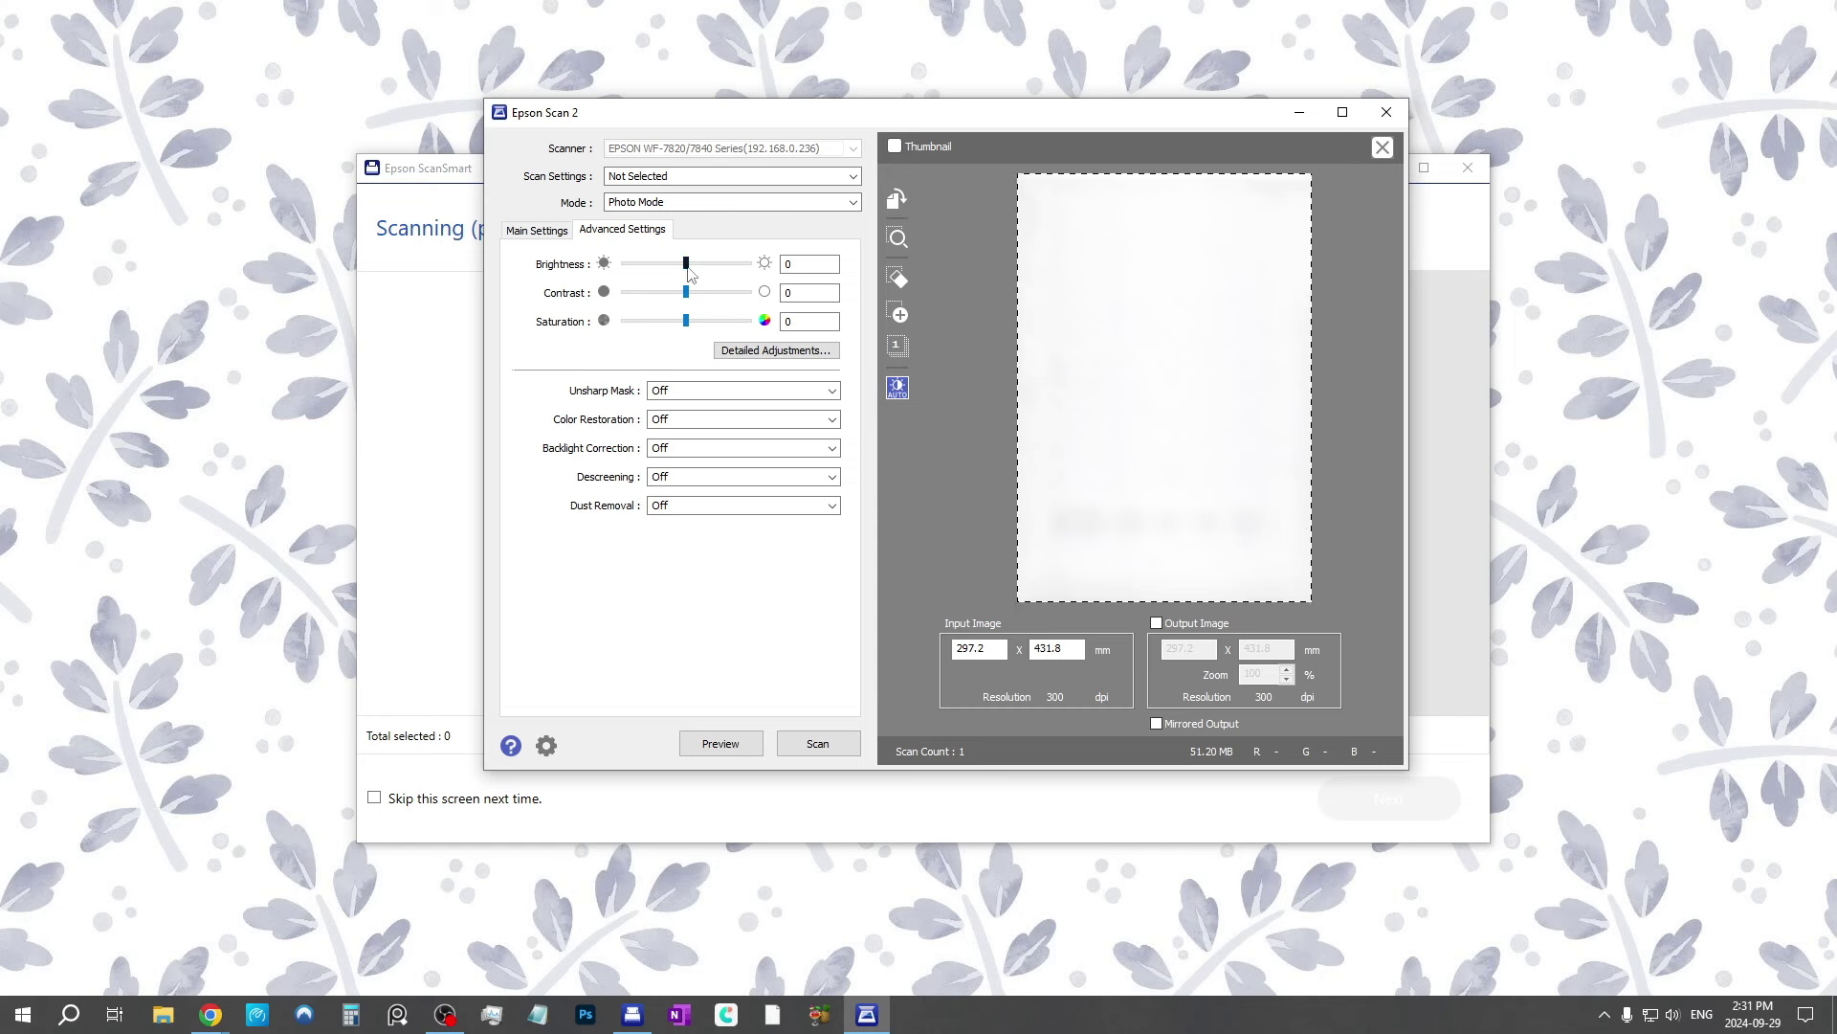
left_click_drag(686, 264, 668, 273)
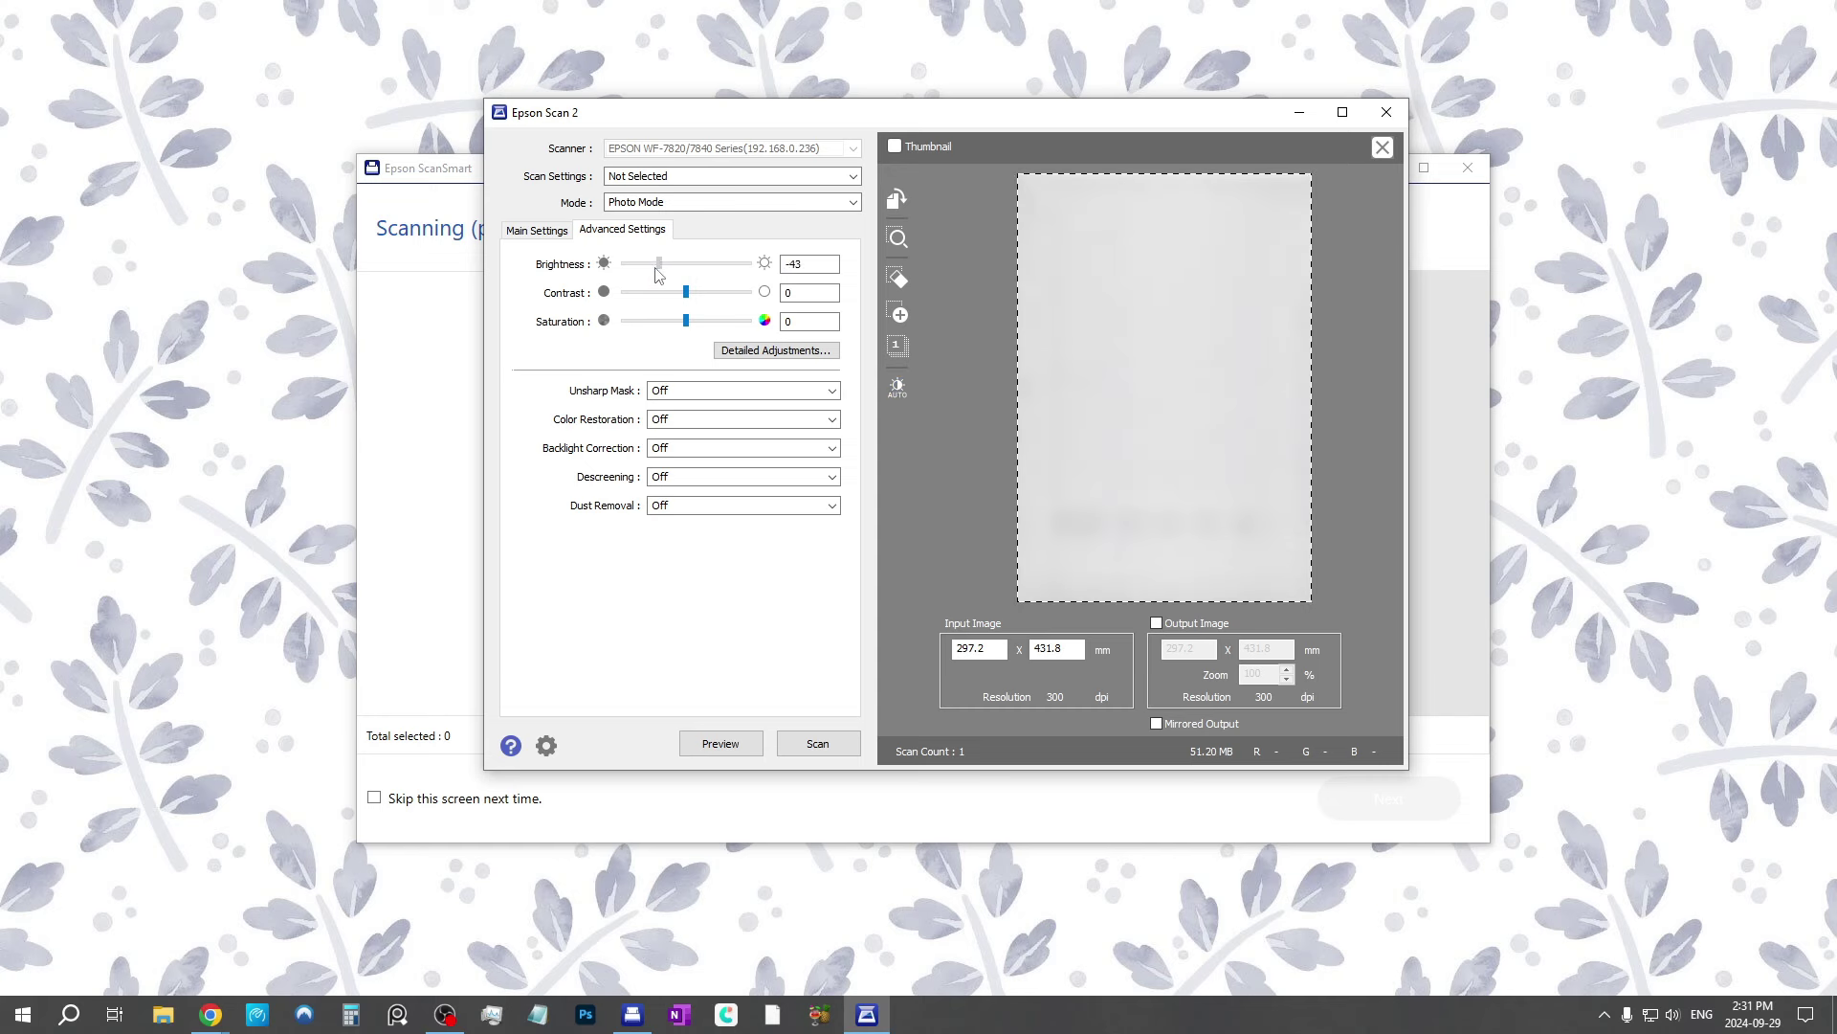
left_click_drag(667, 264, 726, 264)
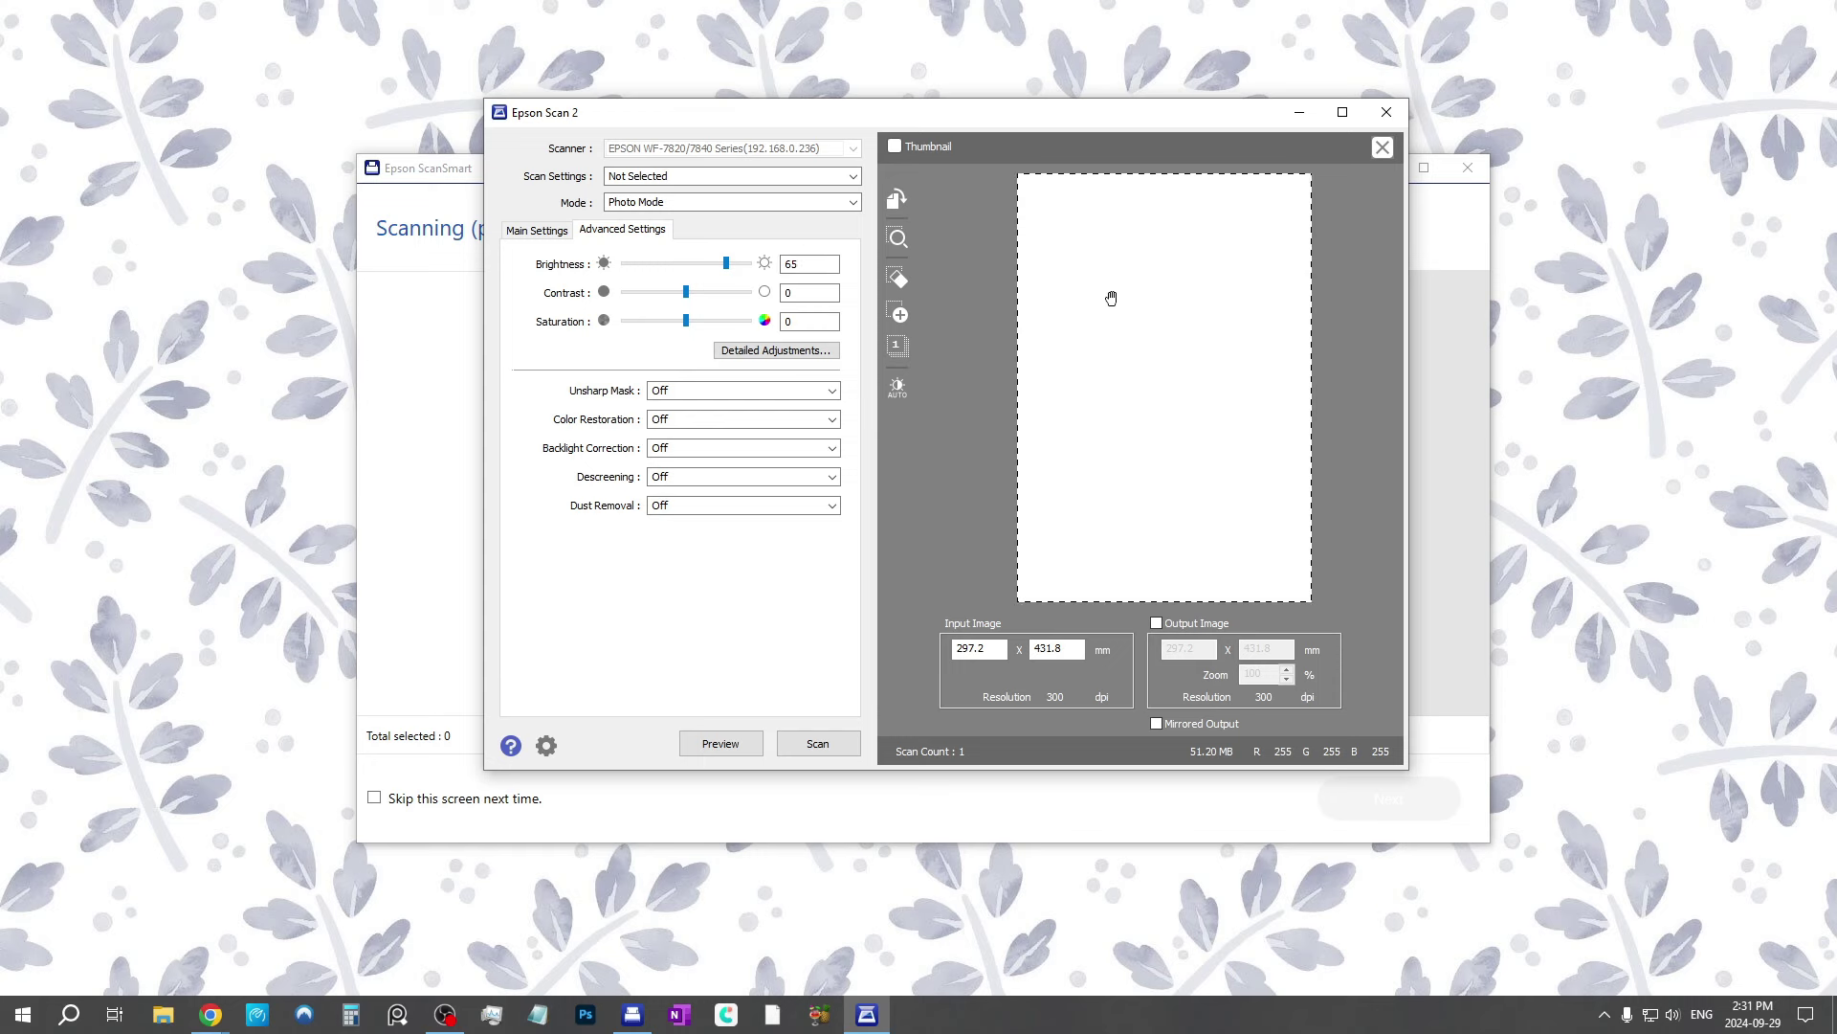
double_click(810, 264)
type("0")
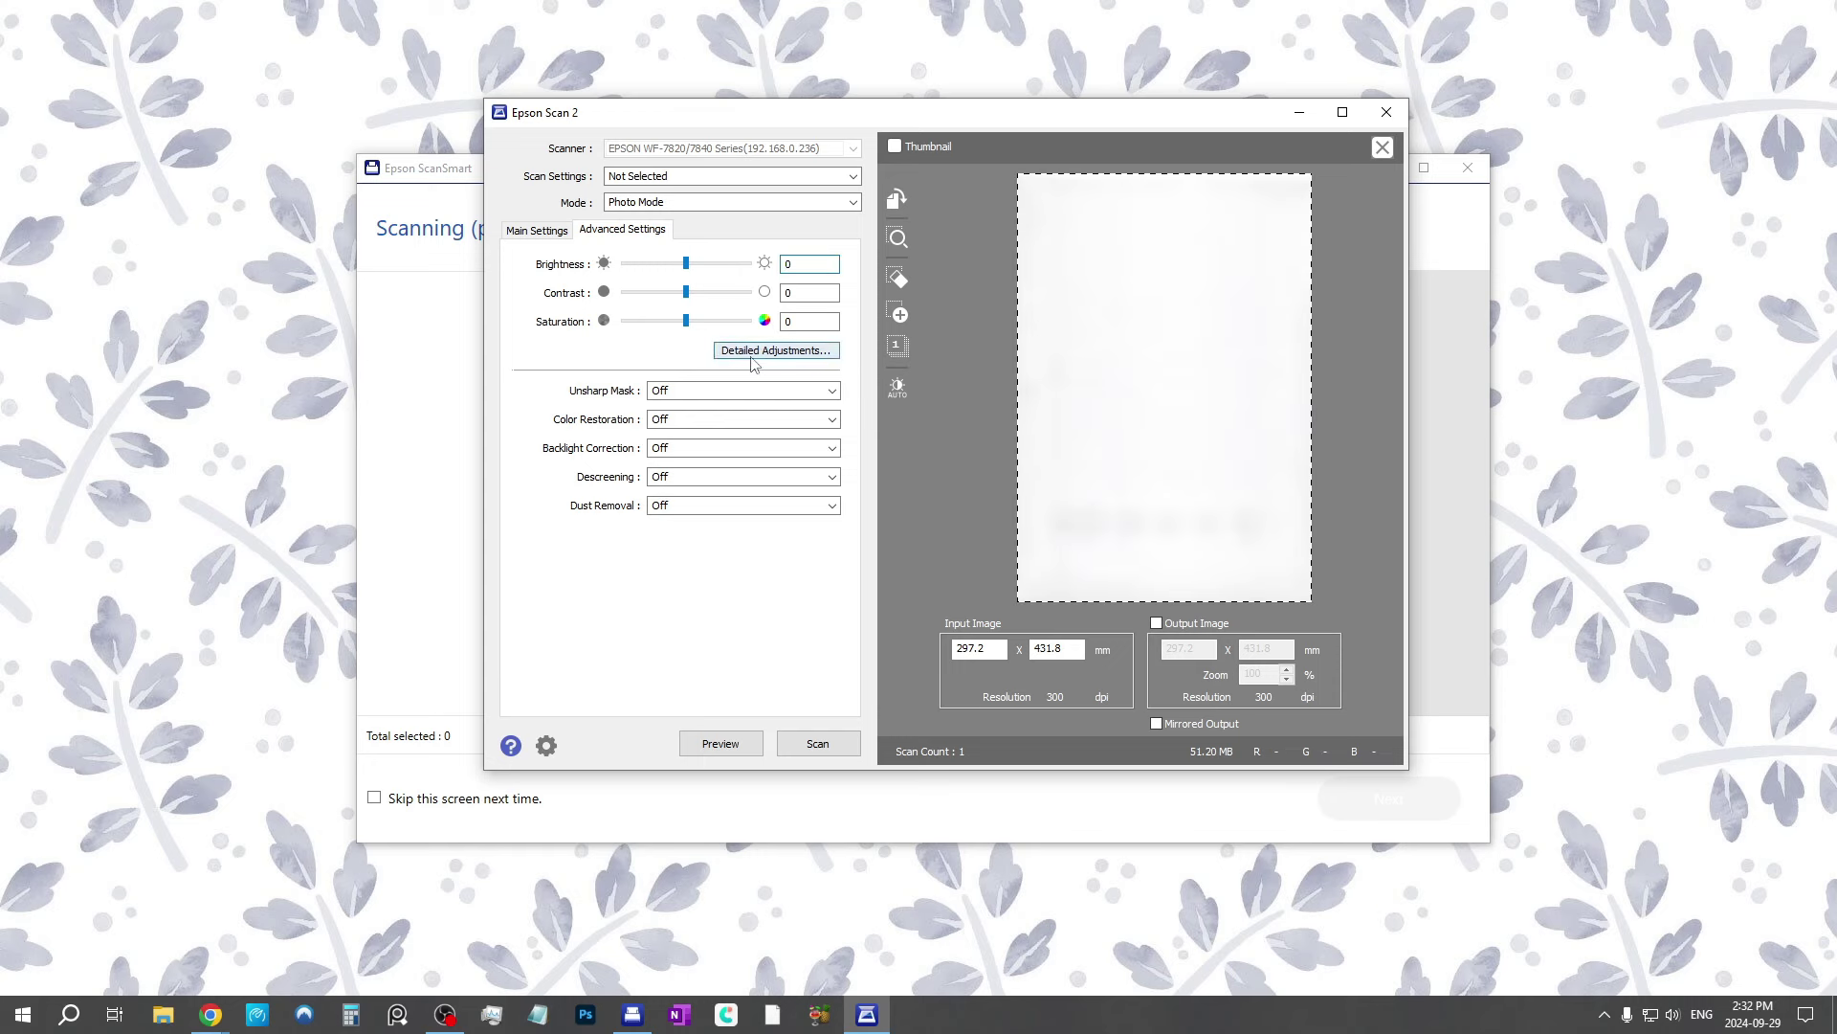
Step: Examine the color balance and tone correction options in the detailed adjustments
left_click(761, 352)
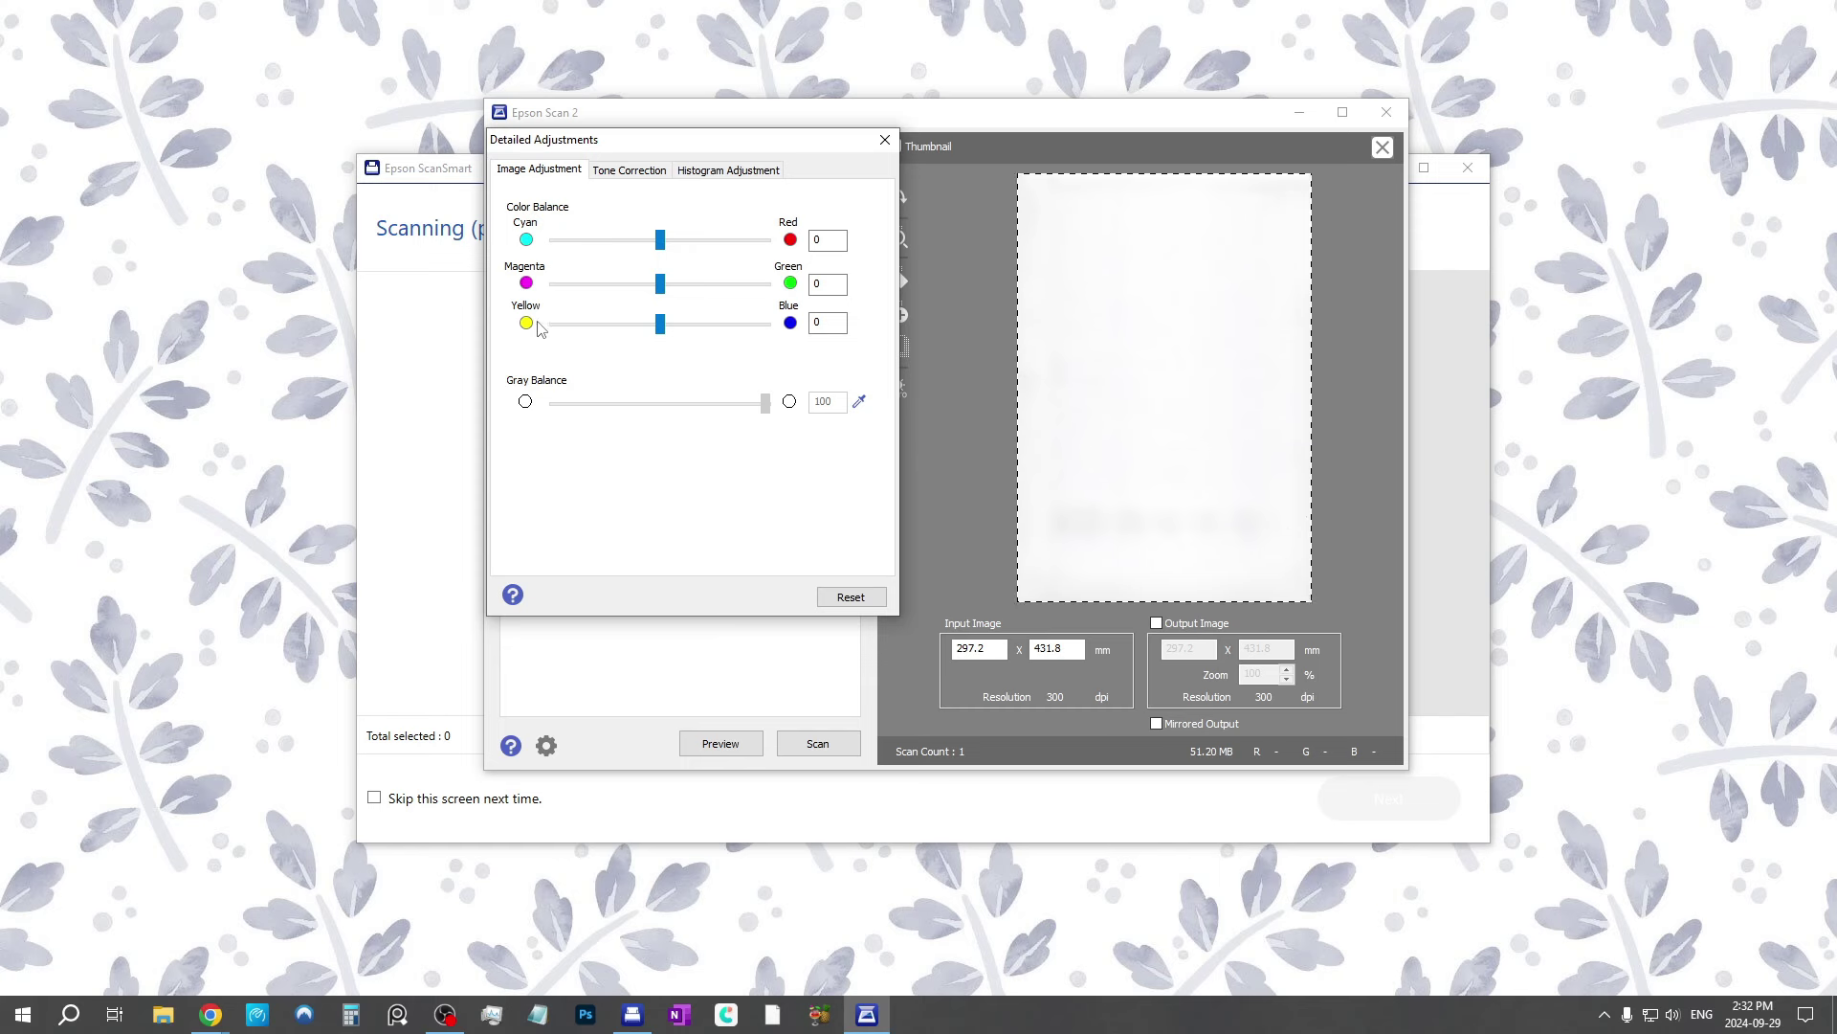
left_click(623, 170)
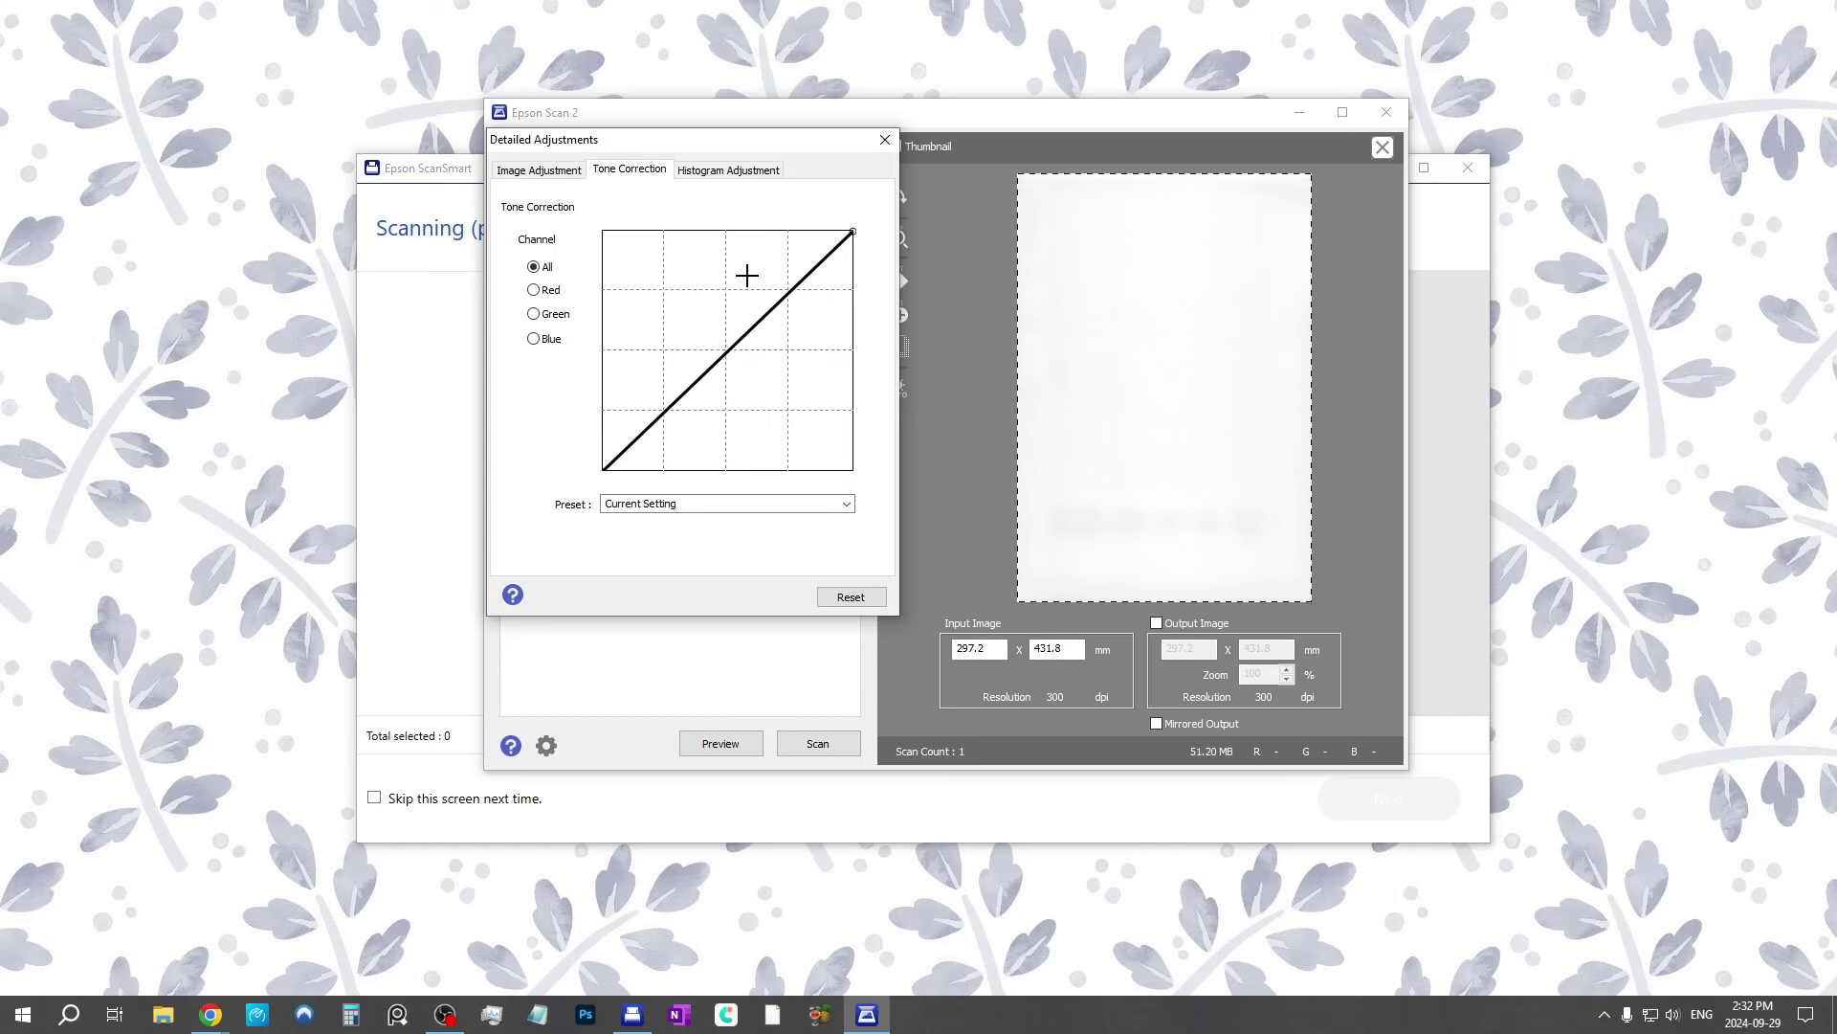
left_click(884, 144)
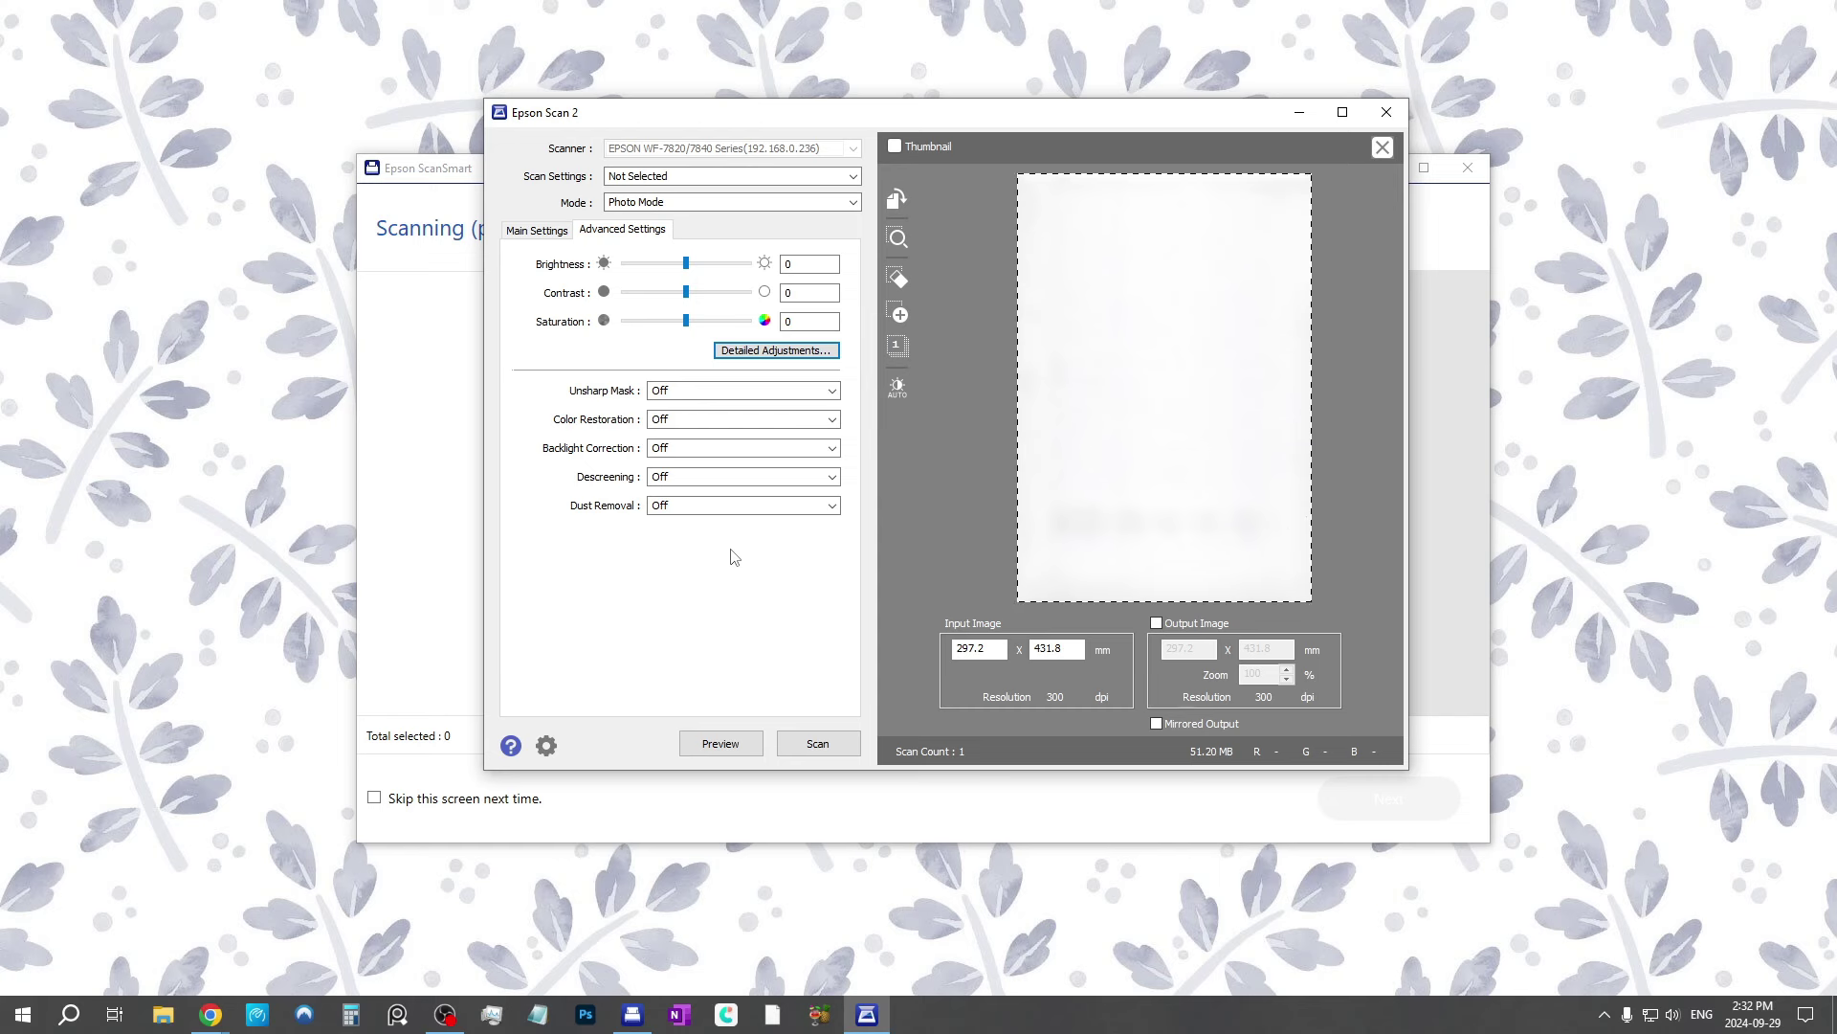
Step: Preview the original on the scanner glass and reduce the scan area to about 255.7 x 155.2 mm around the butterflies
left_click(537, 233)
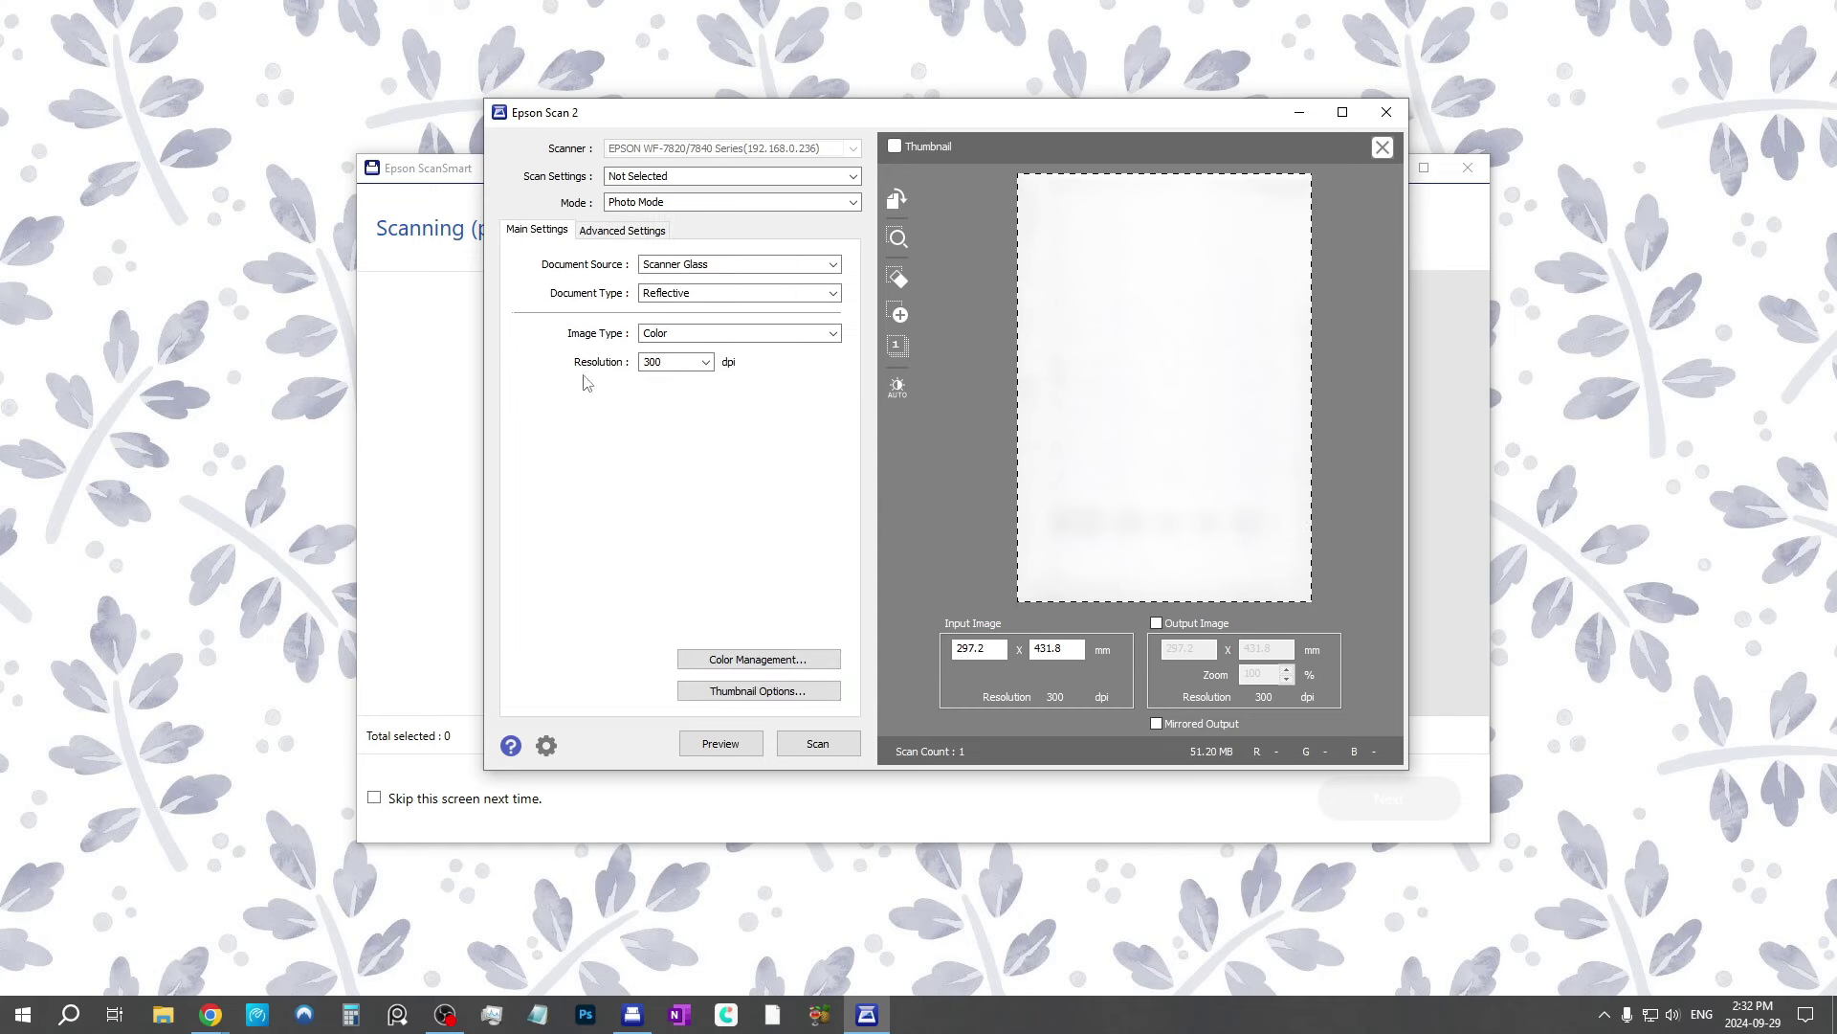
left_click(721, 744)
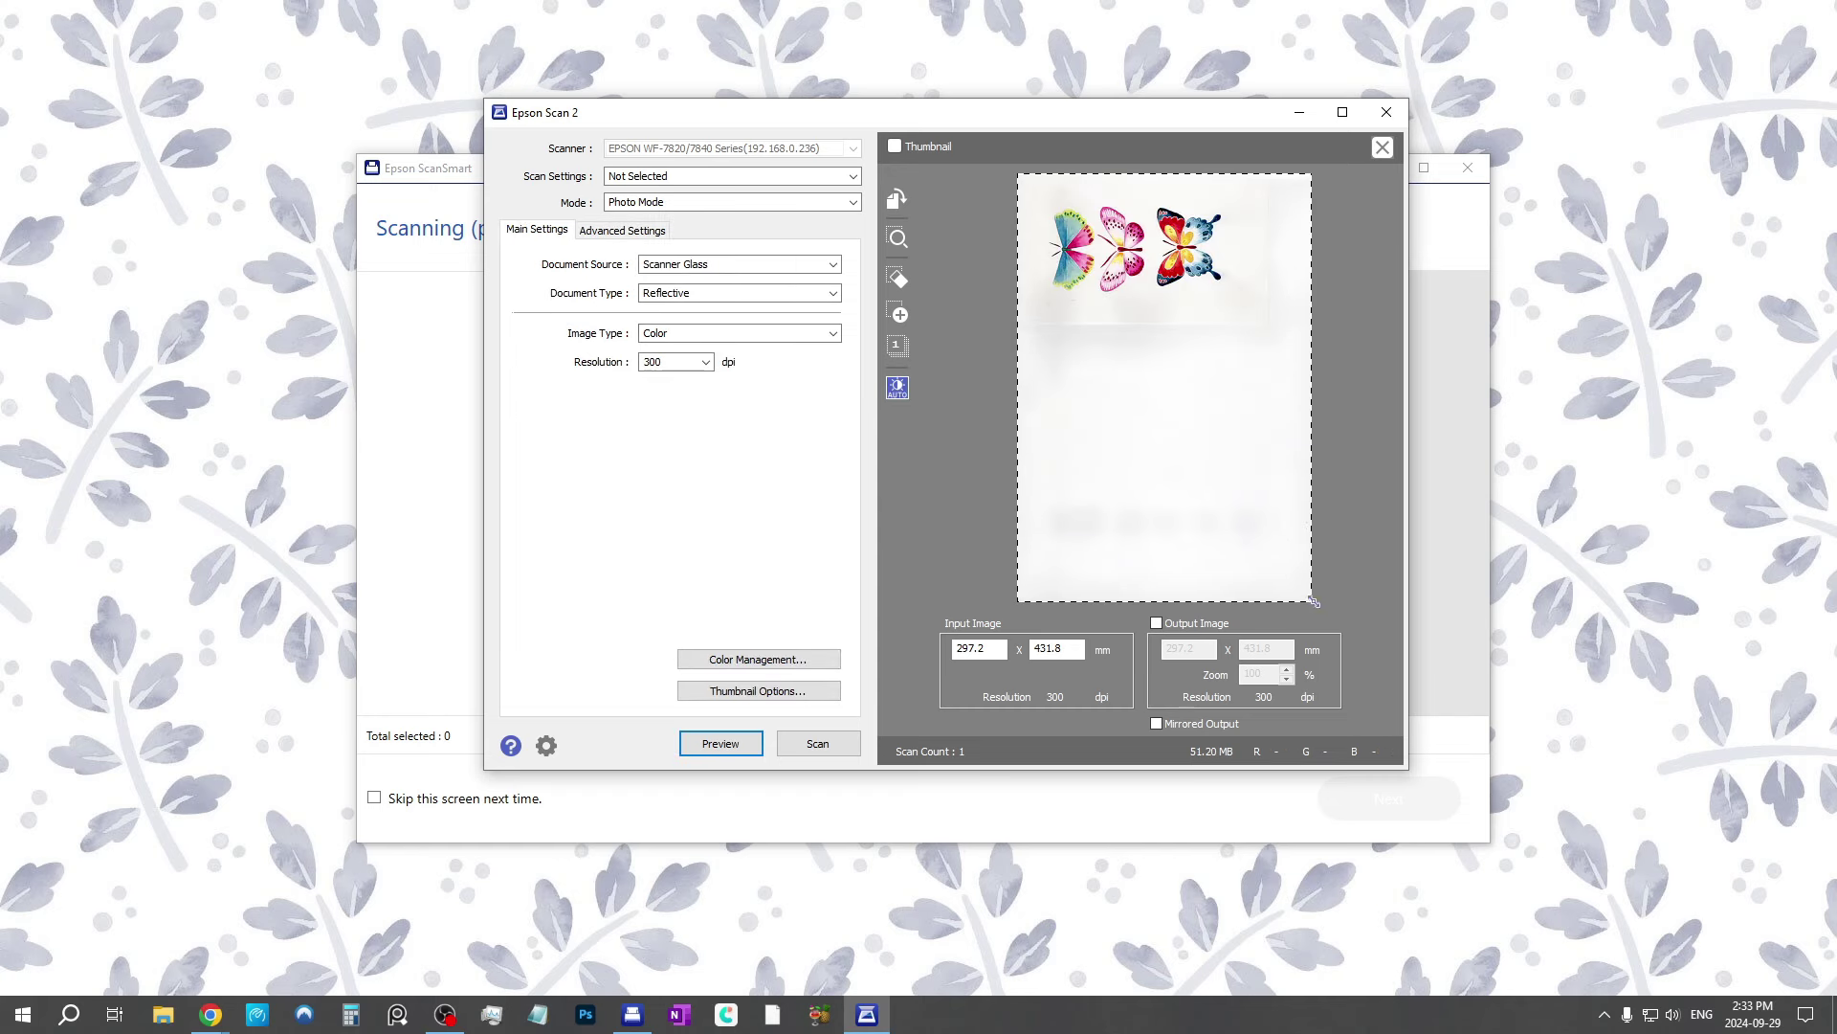
left_click_drag(1312, 411, 1272, 395)
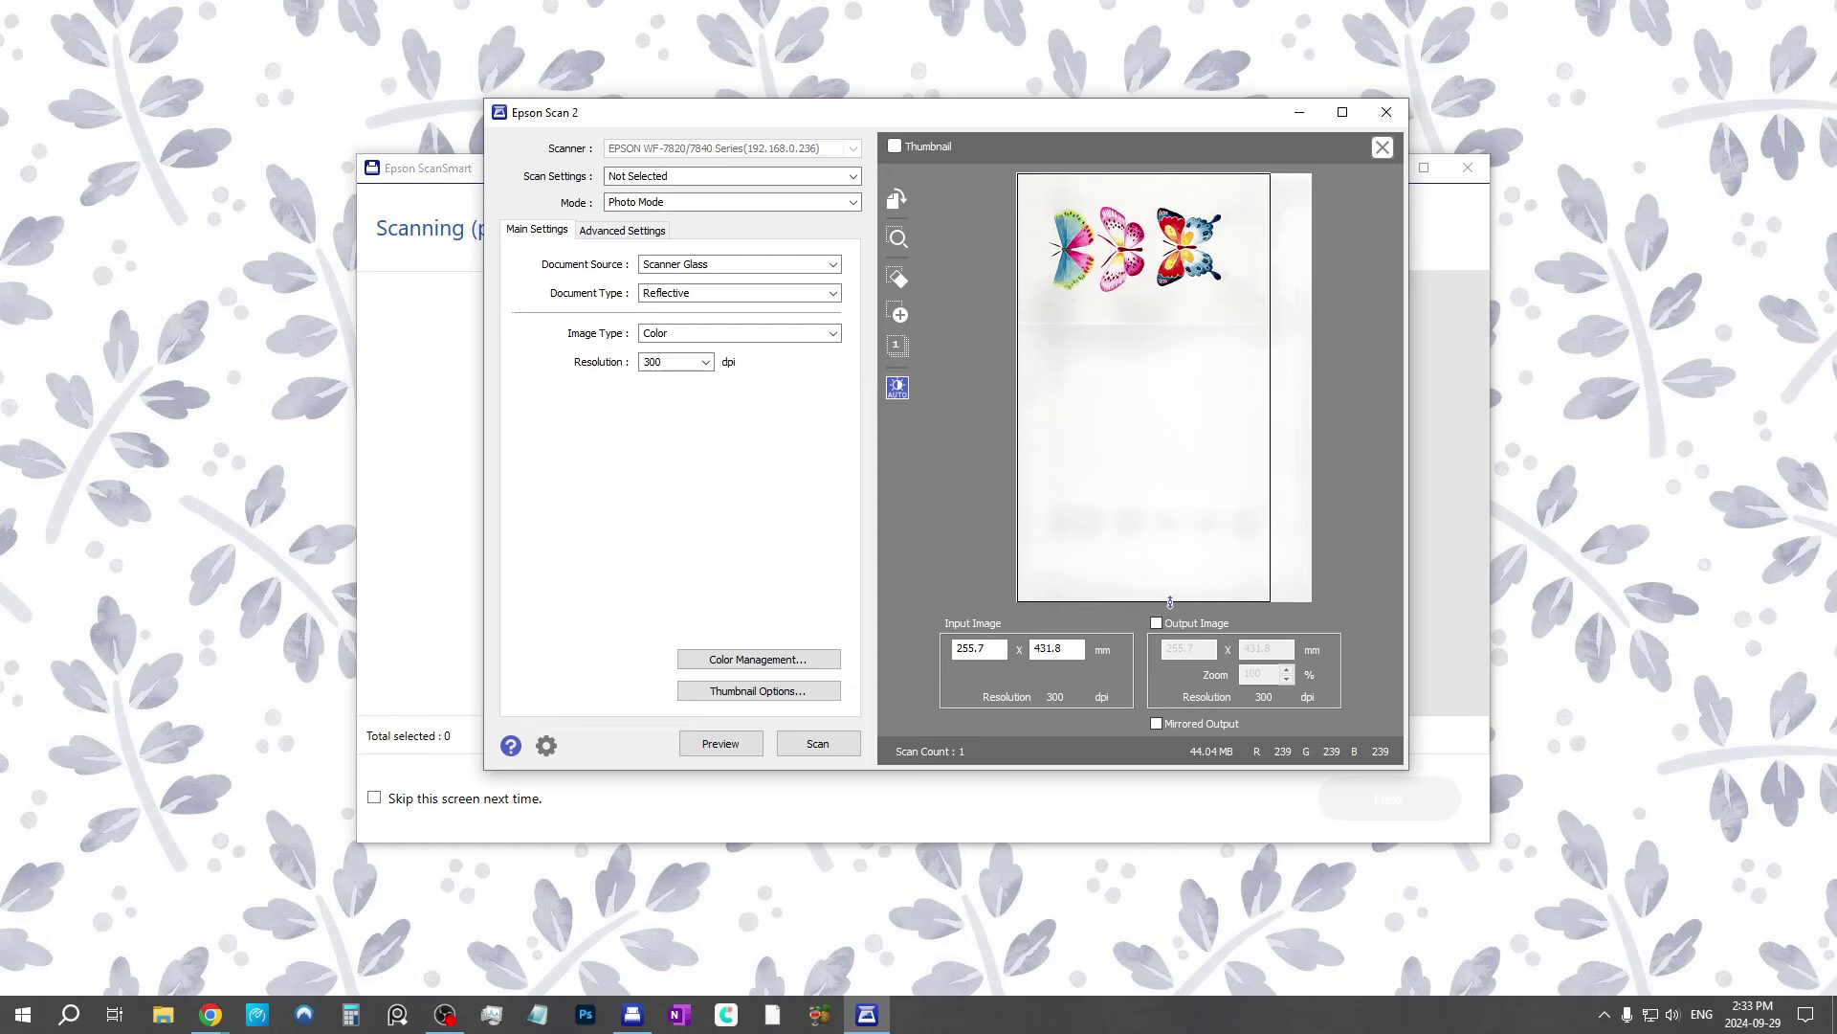
left_click_drag(1164, 601, 1203, 328)
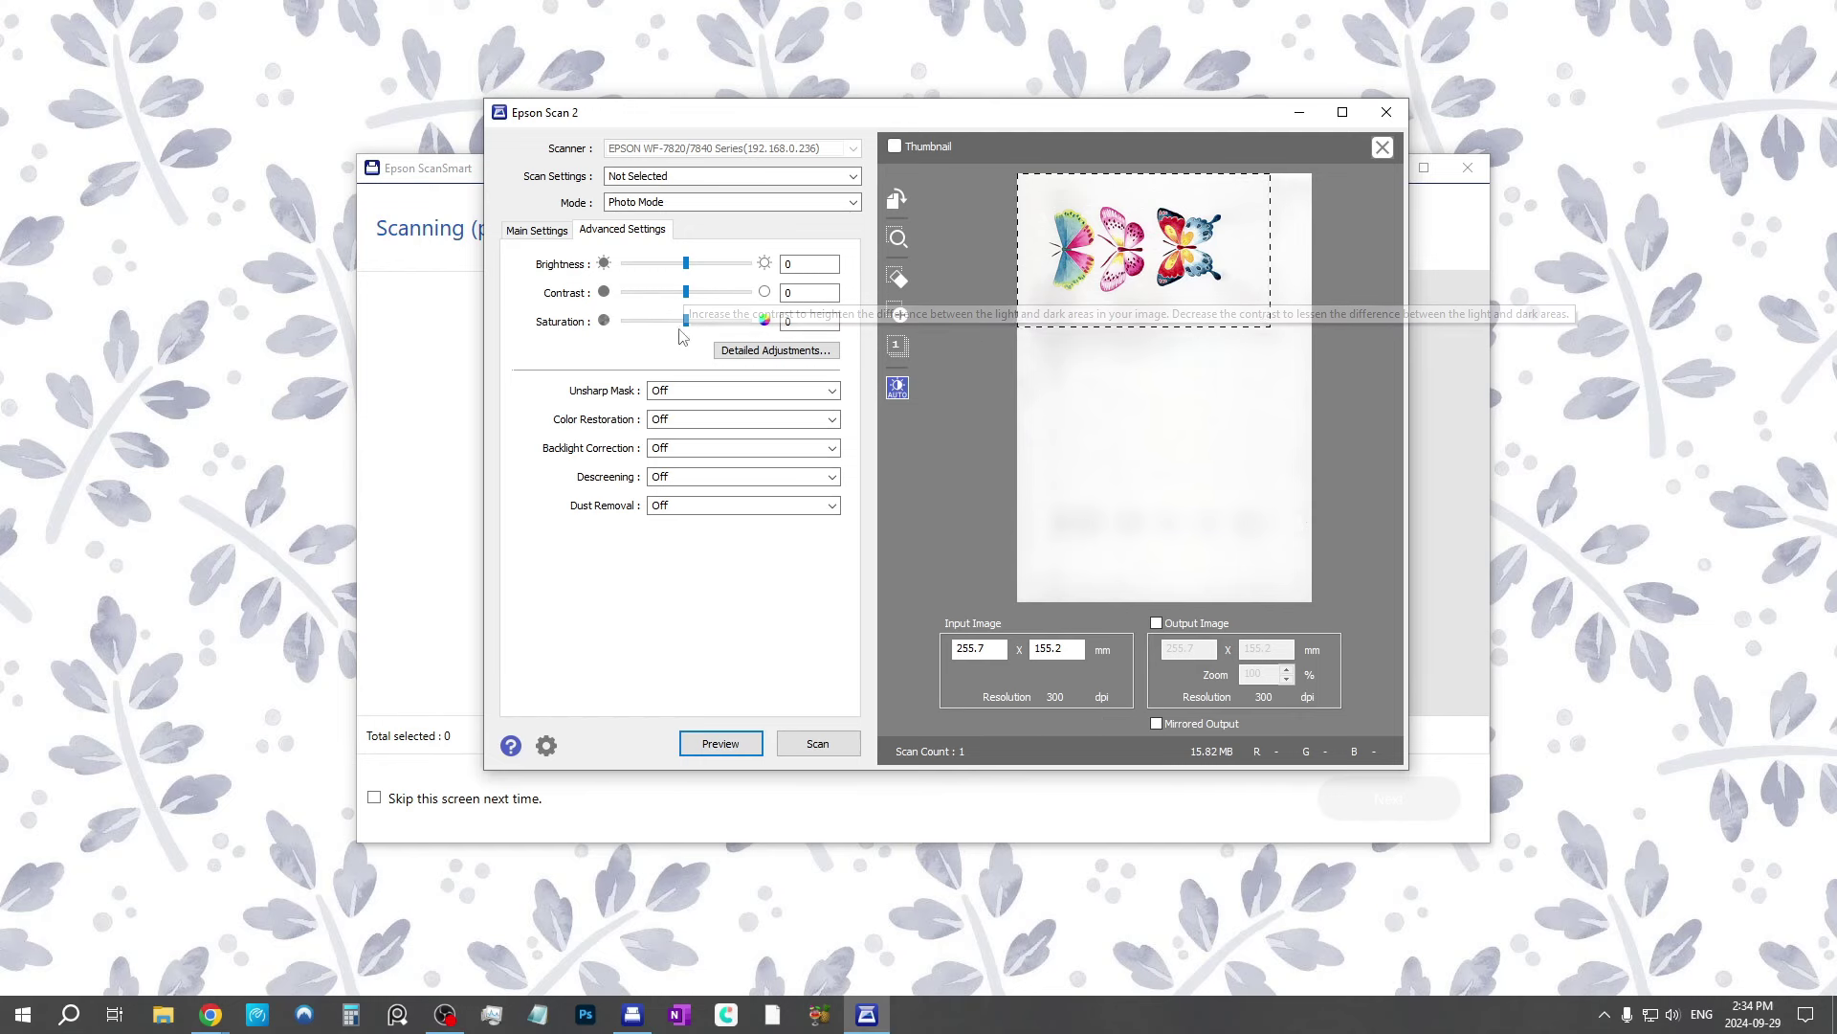
Step: Try a lower saturation for the scan in the advanced settings, and reset the saturation to 0
left_click_drag(686, 322, 668, 323)
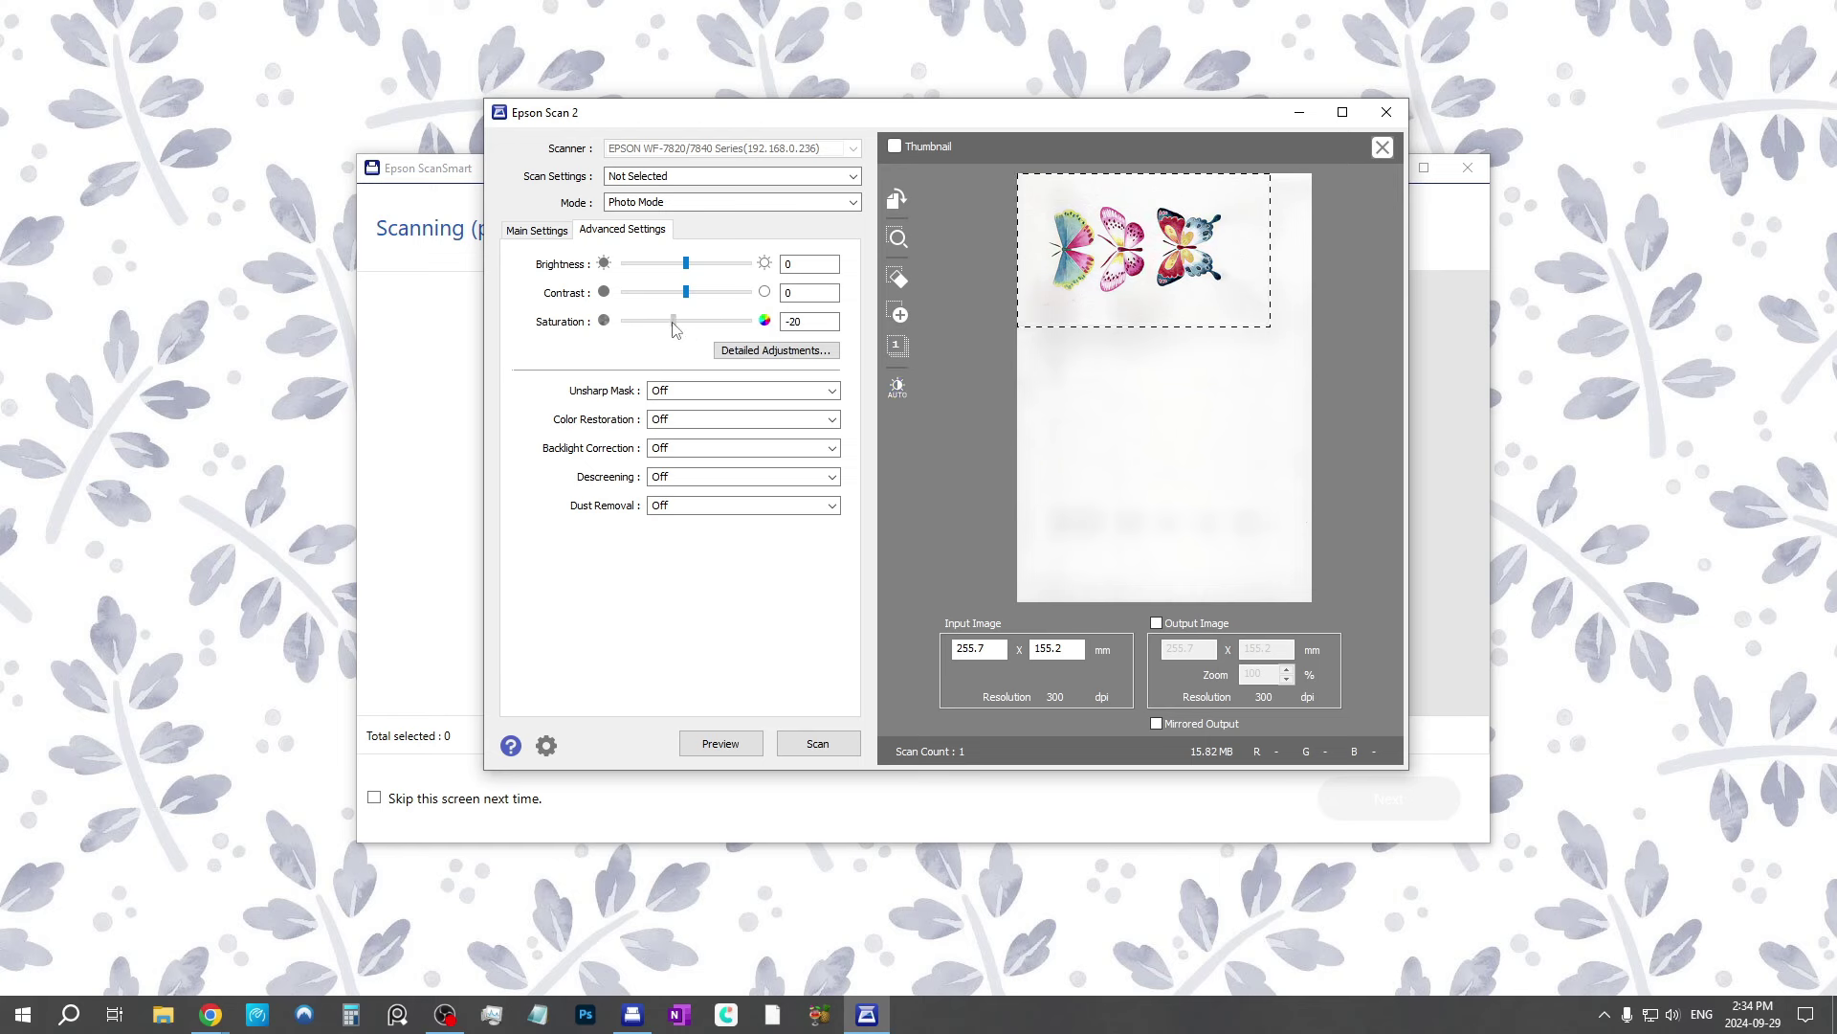
left_click_drag(674, 328, 675, 327)
double_click(801, 322)
type("0")
key("Return")
Step: Scan the selected area and rotate the scanned butterfly image clockwise so the butterflies stand upright
left_click(817, 745)
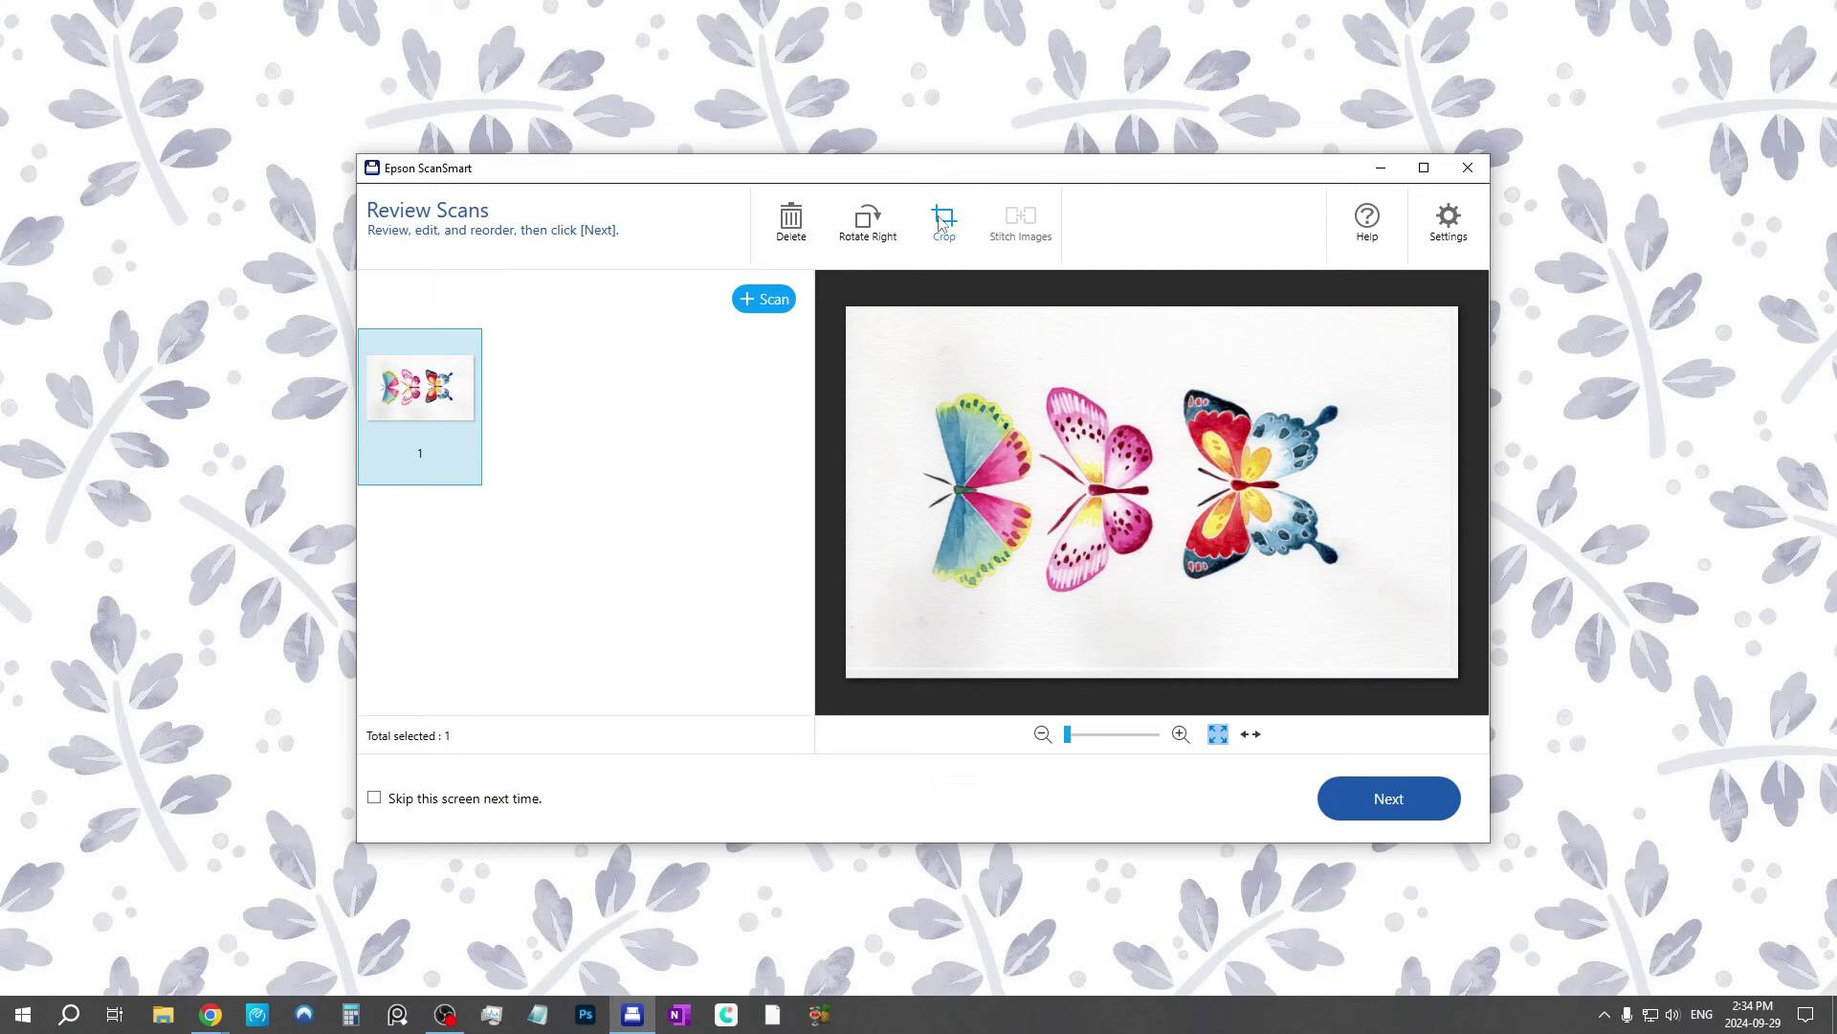
left_click(873, 226)
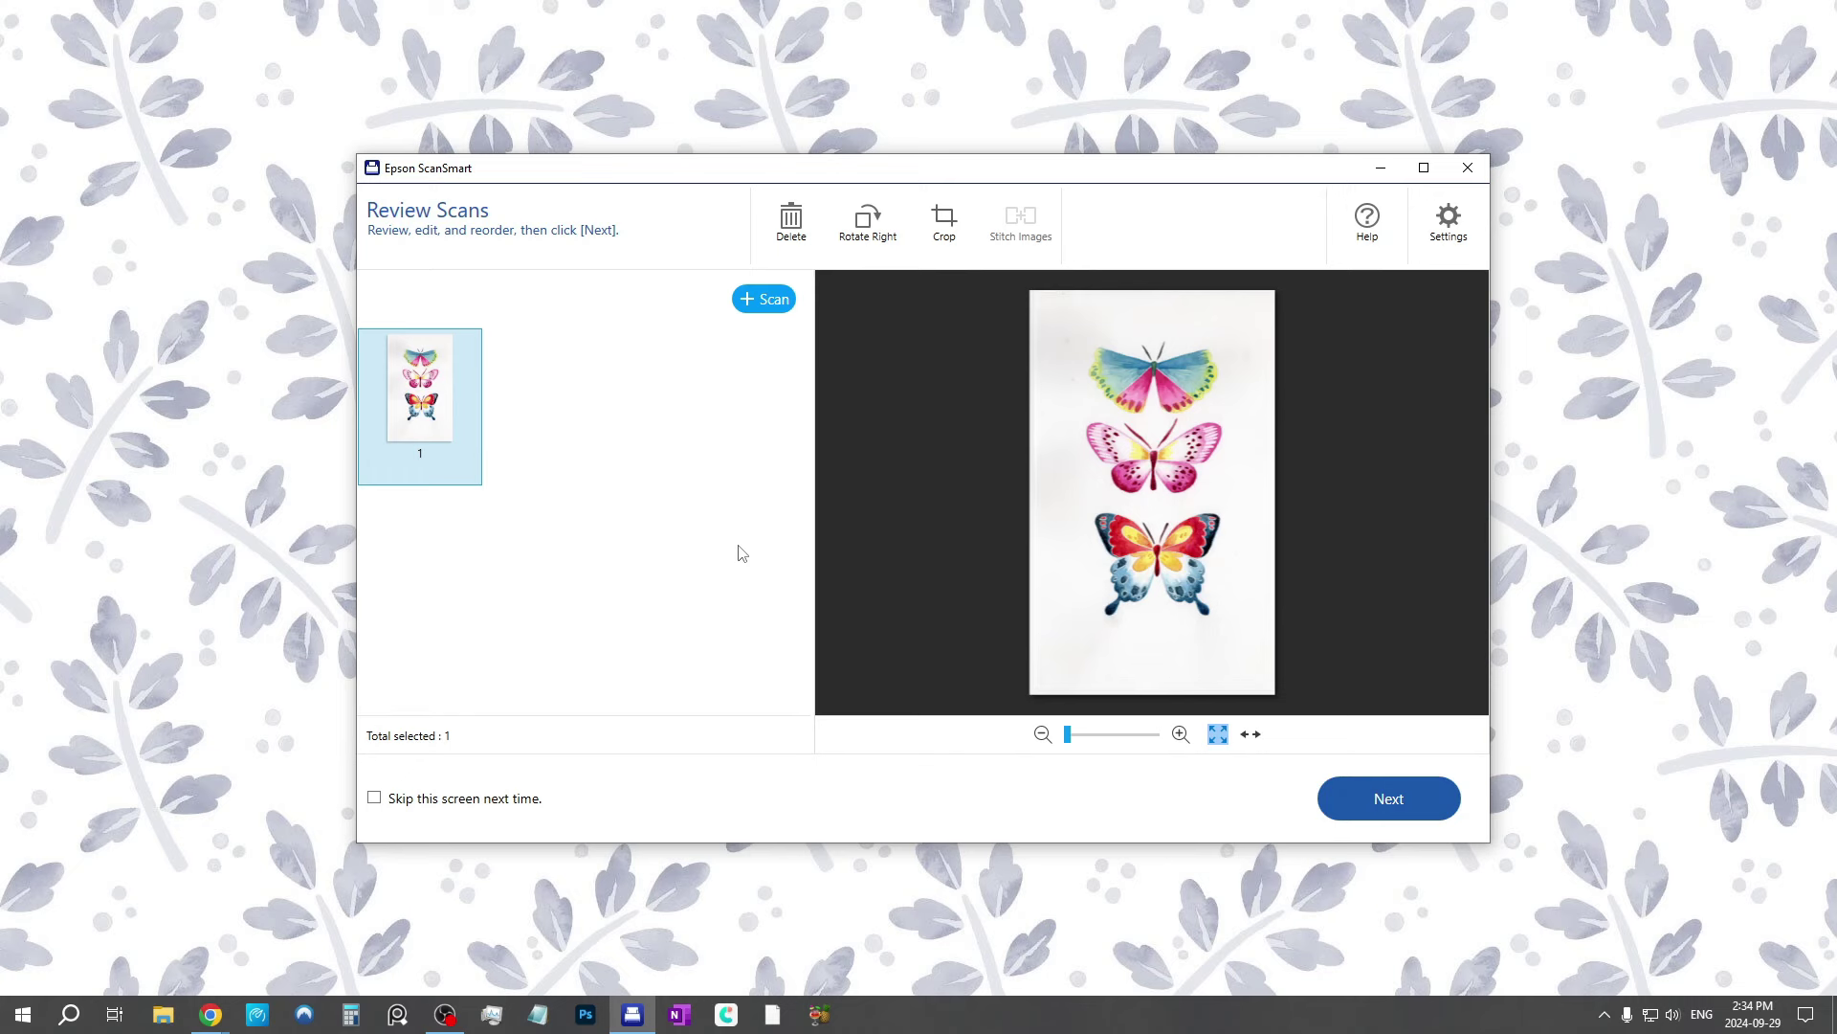
Step: Proceed to save the reviewed scan to the computer and open the choice of file types
left_click(1378, 799)
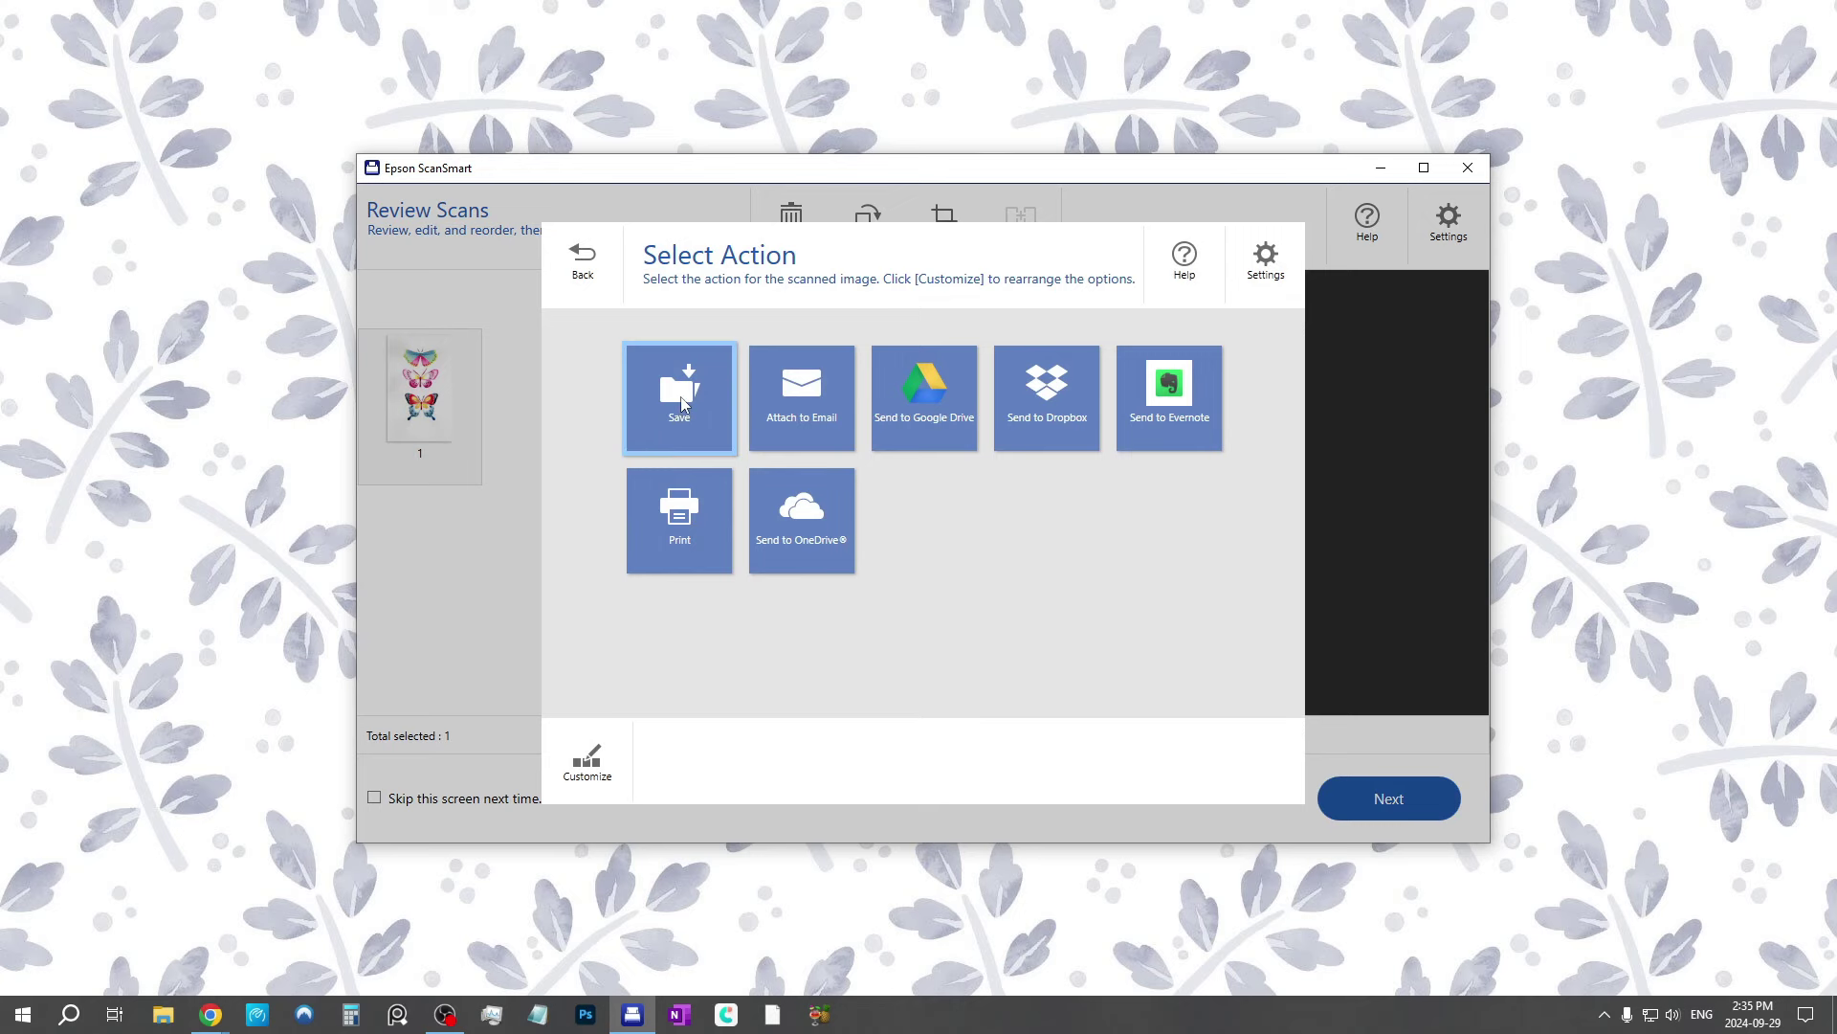
left_click(680, 396)
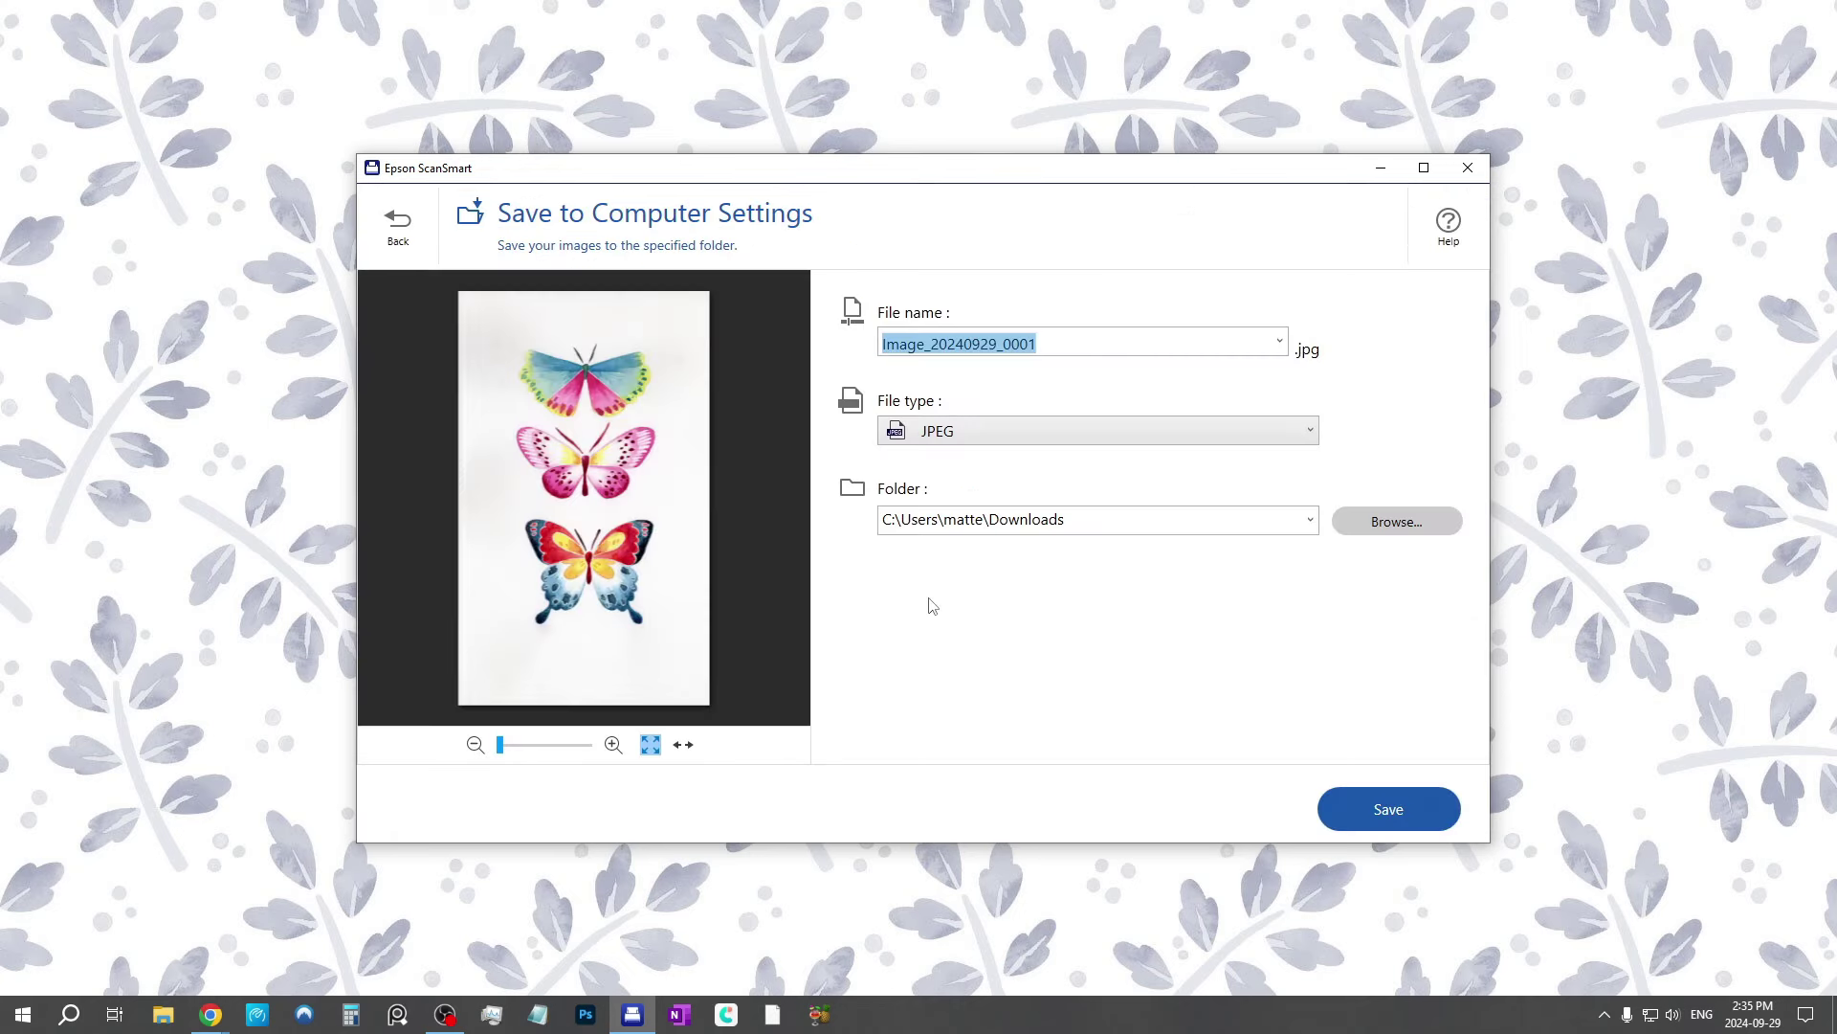
left_click(998, 439)
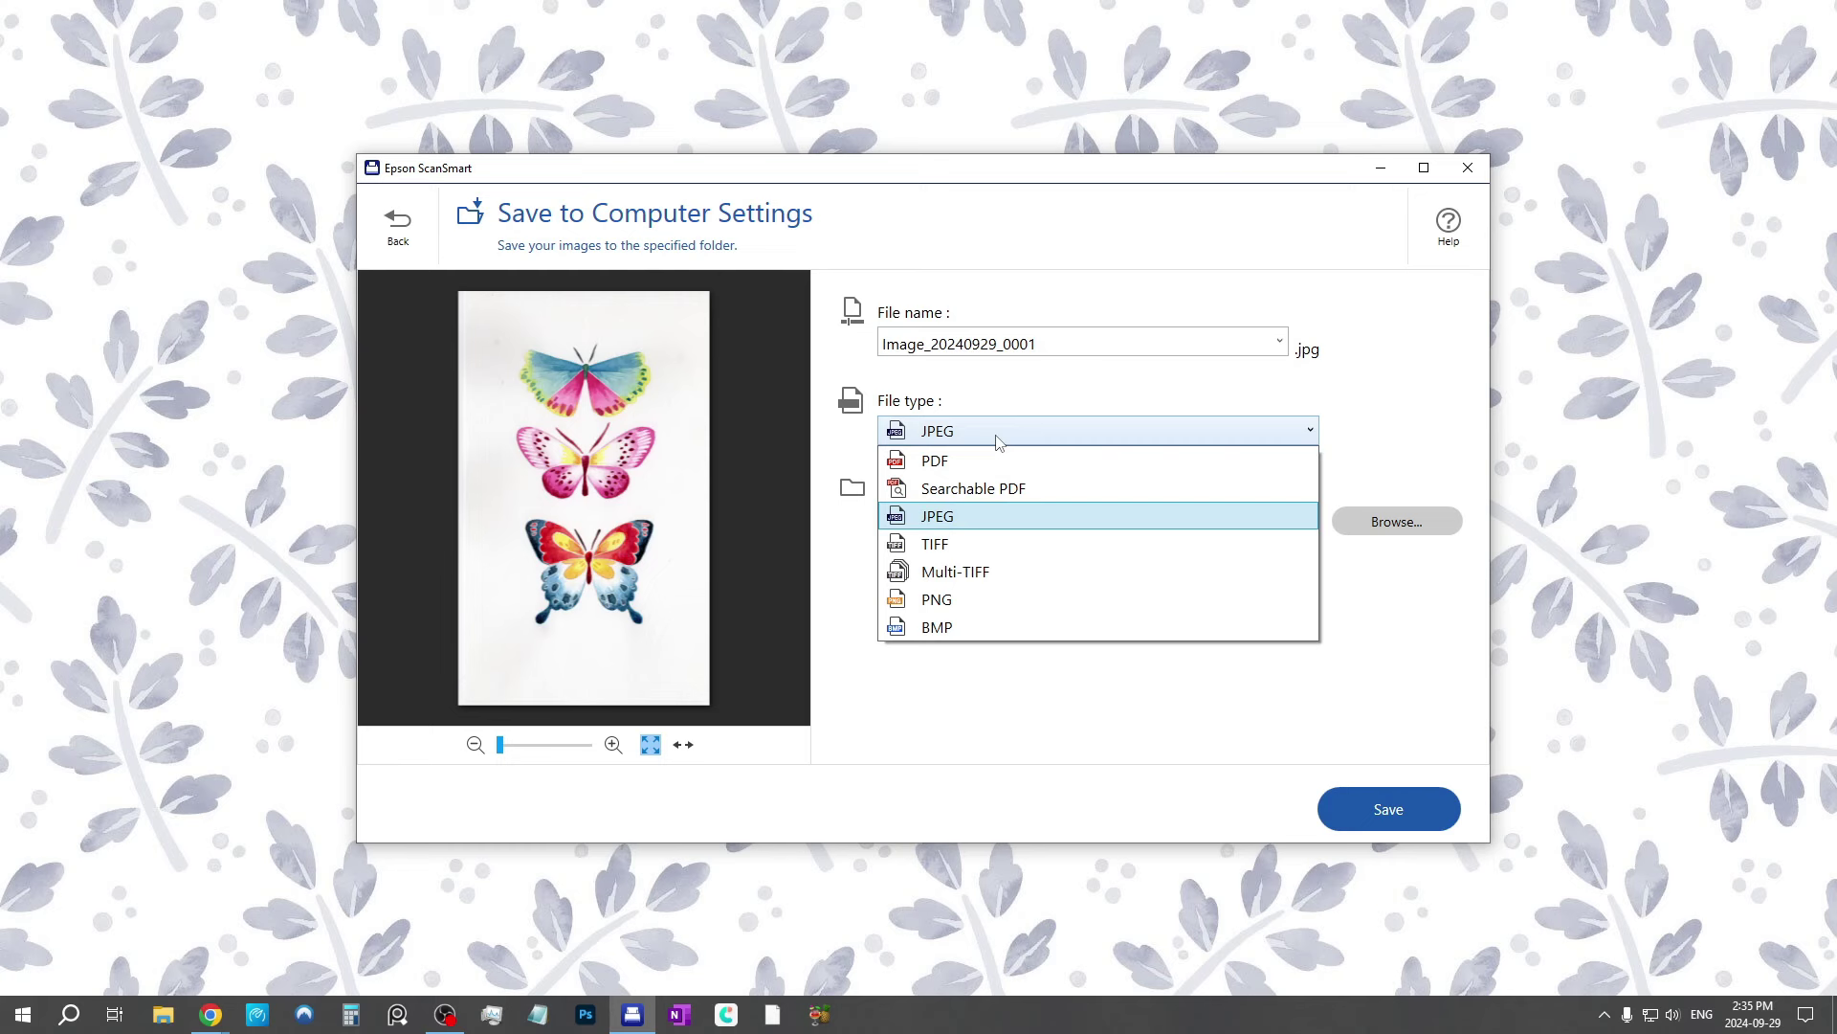
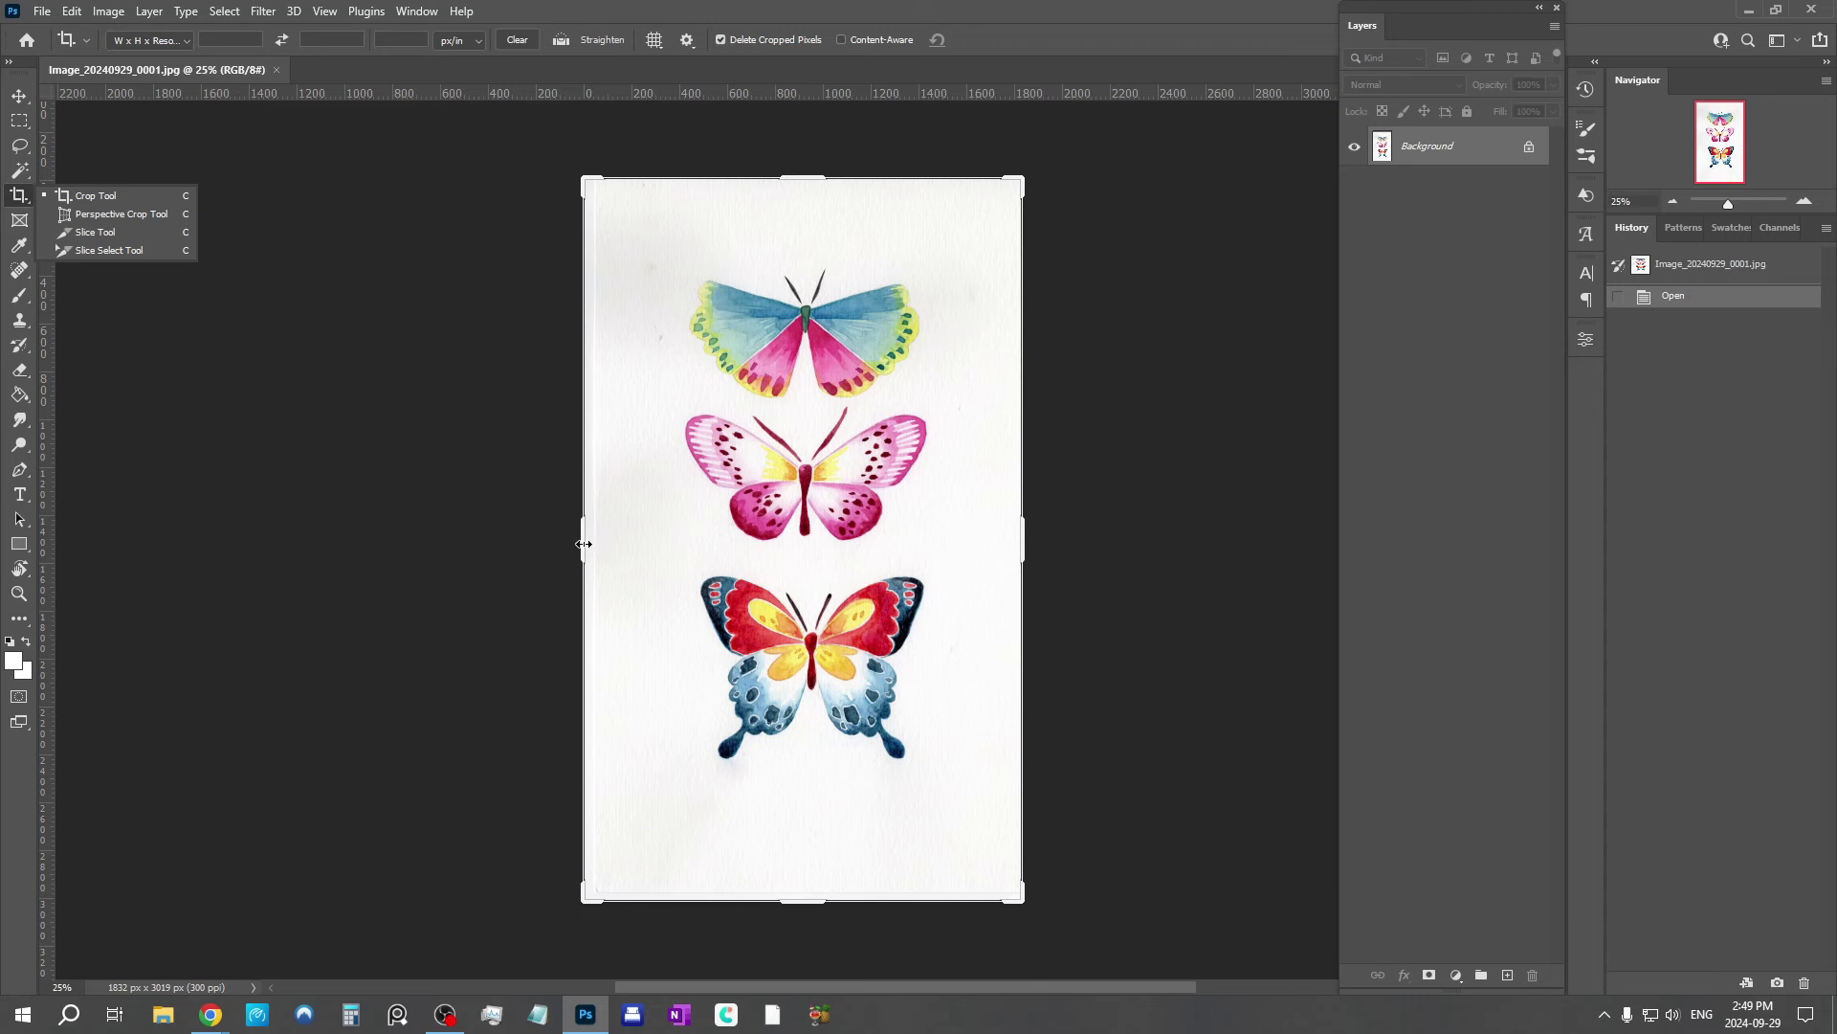
Step: In Photoshop, crop all four edges of the butterfly scan to about 1768 x 2531 px
left_click(591, 547)
left_click_drag(592, 547, 591, 552)
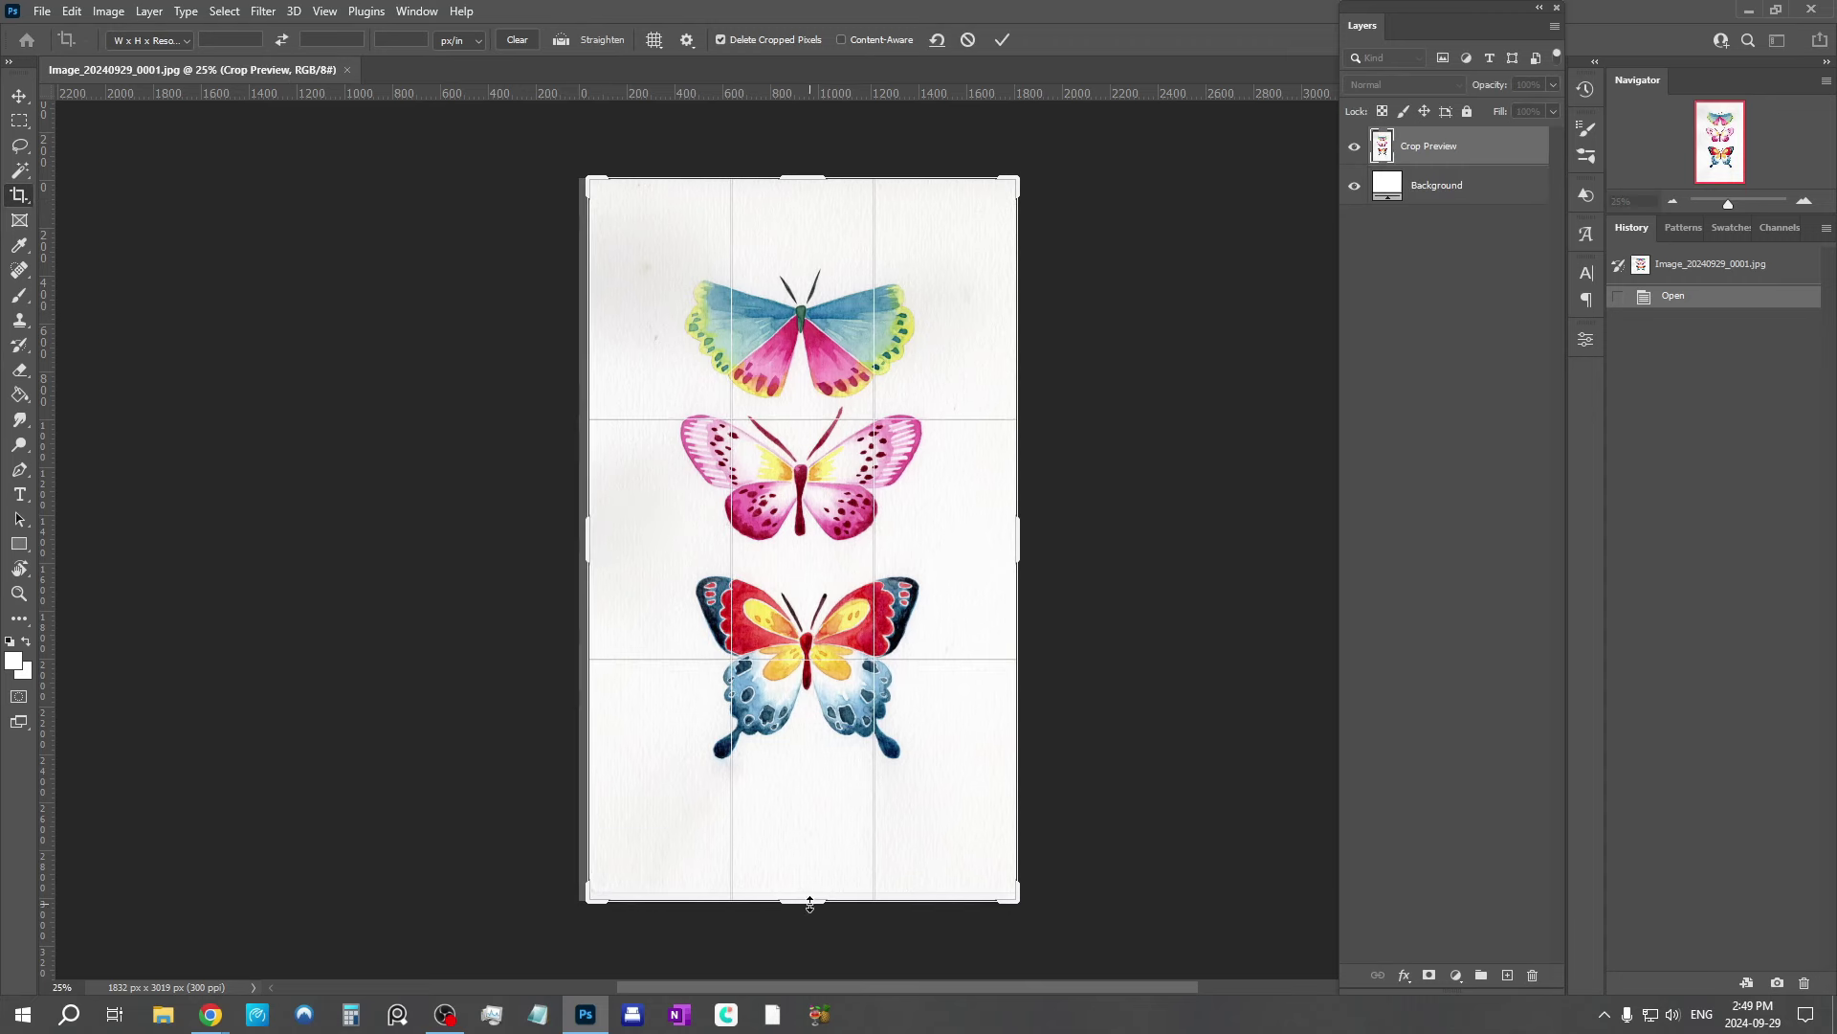
left_click_drag(809, 904, 806, 850)
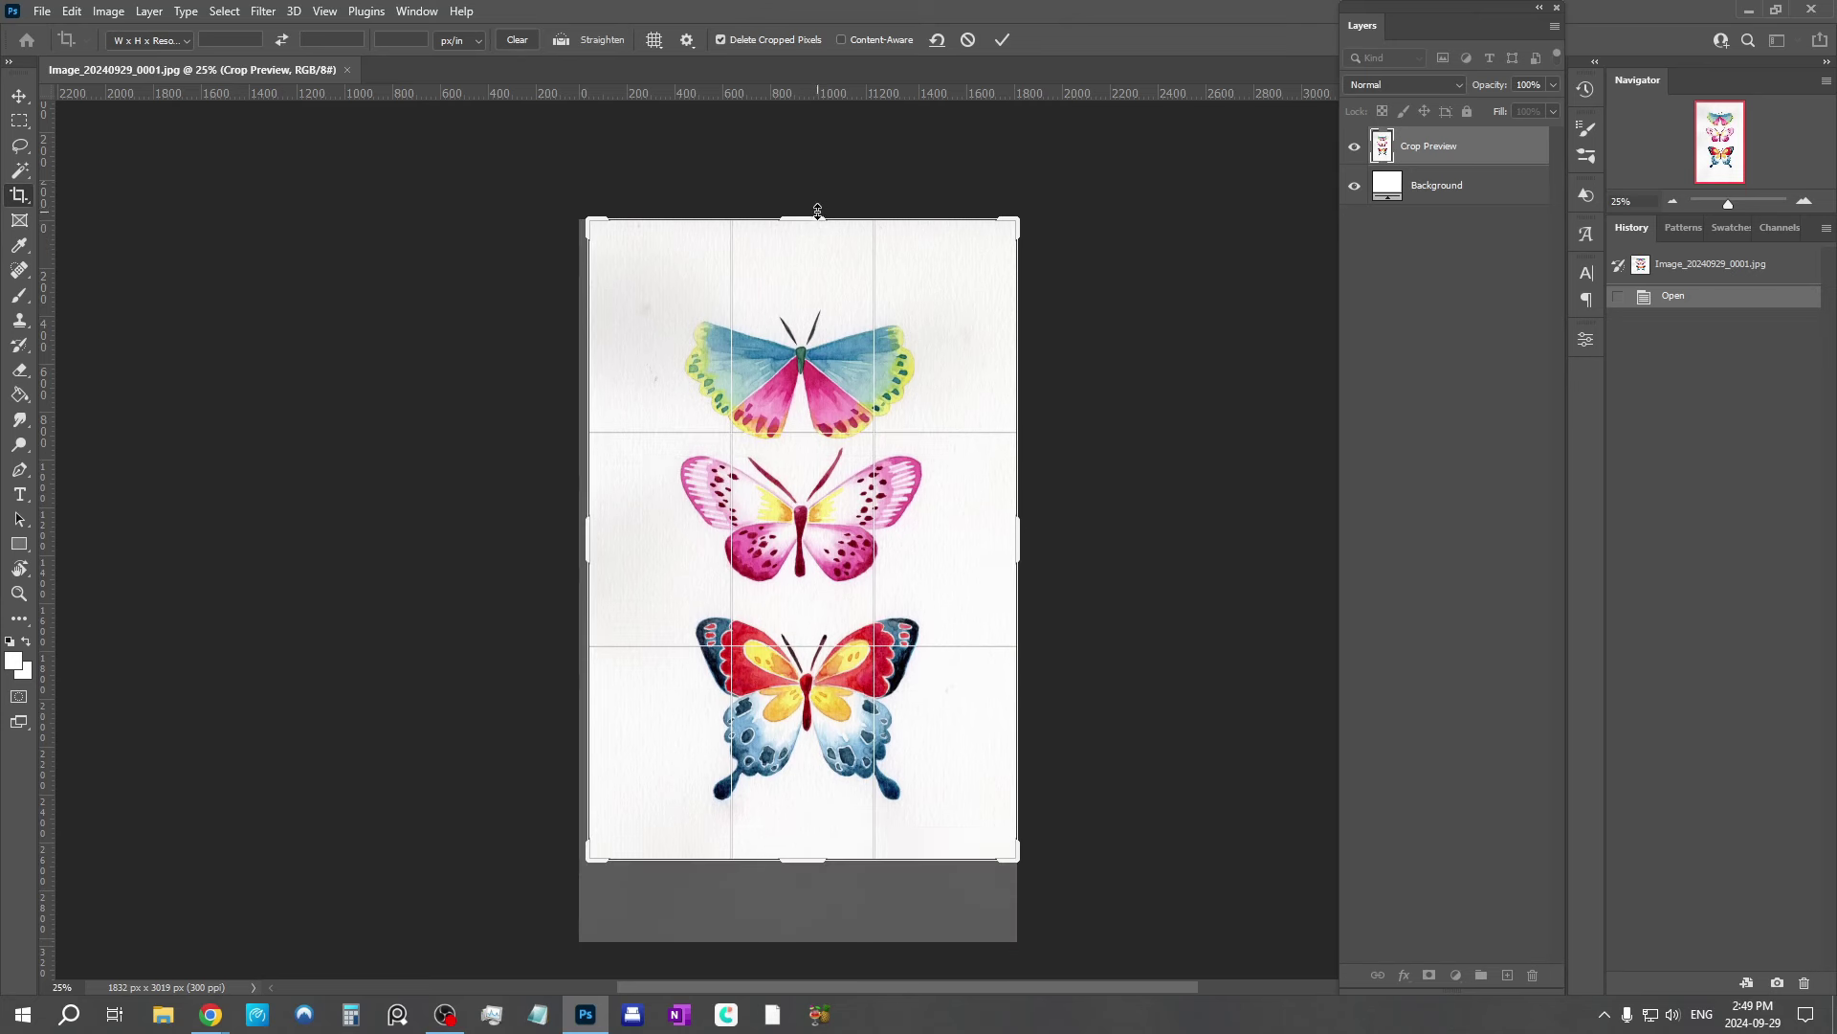
left_click_drag(818, 211, 817, 251)
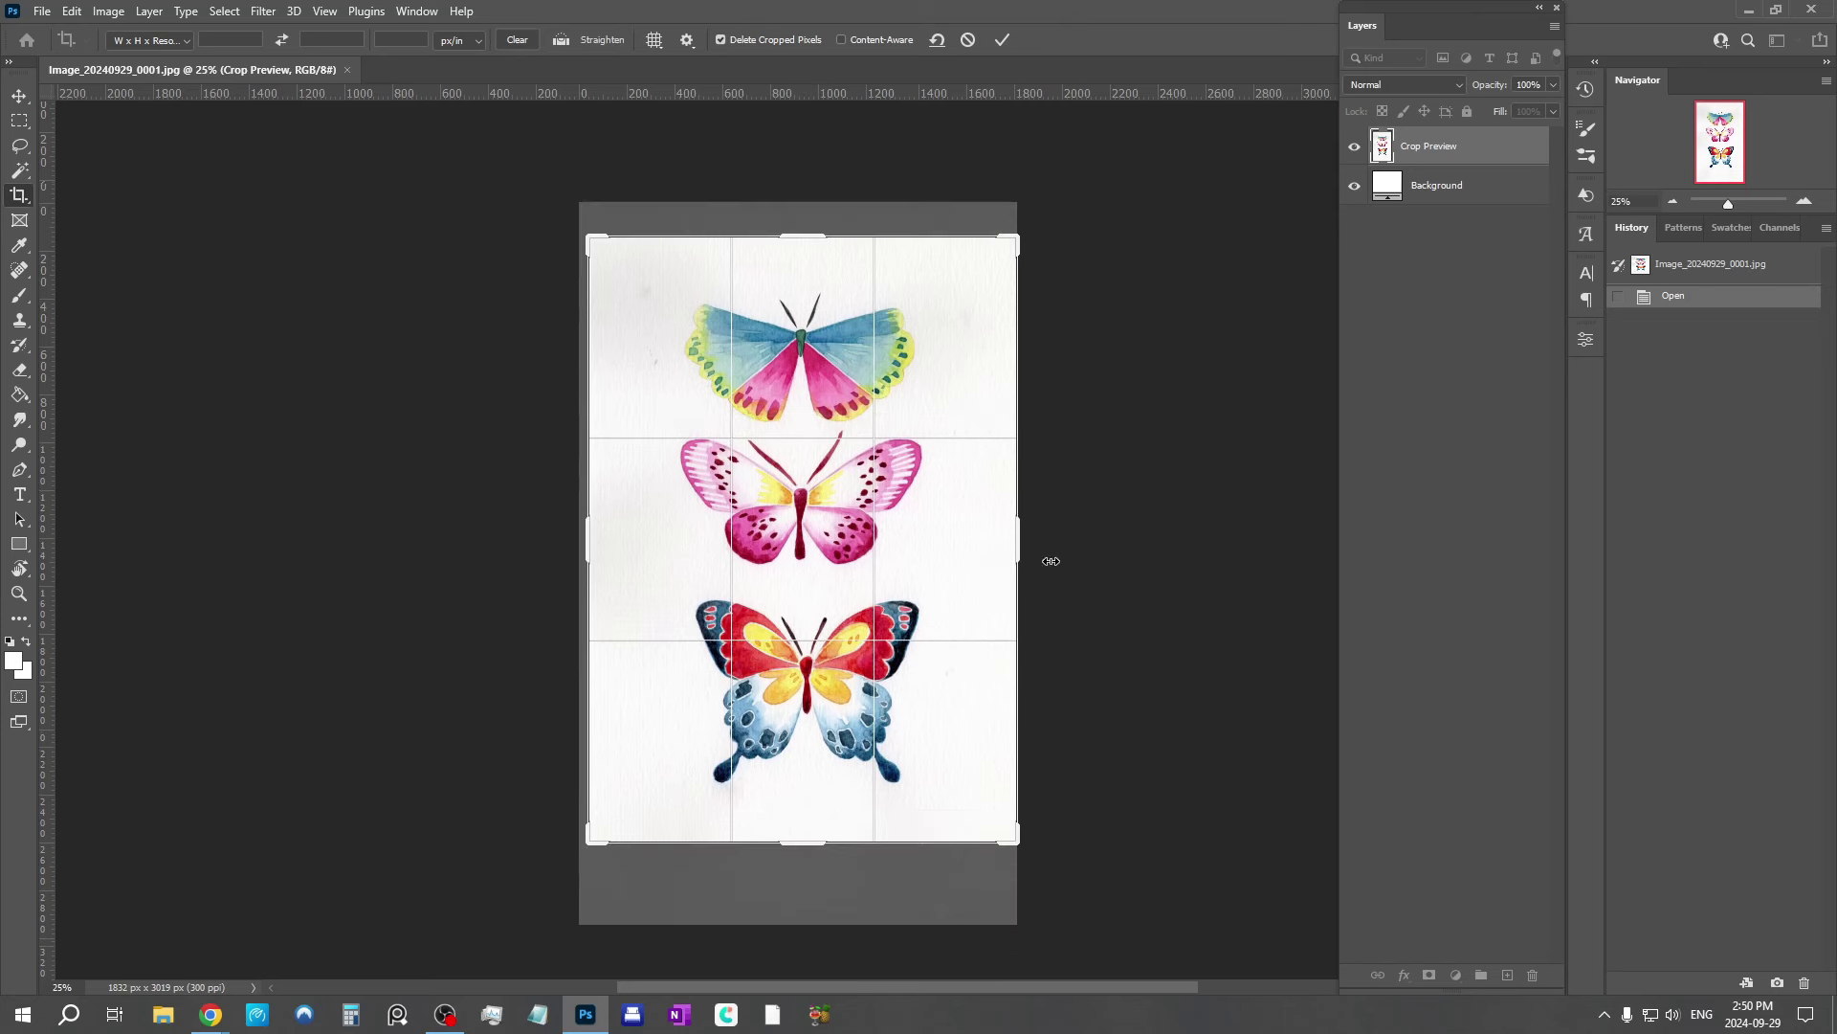
left_click_drag(595, 529, 591, 532)
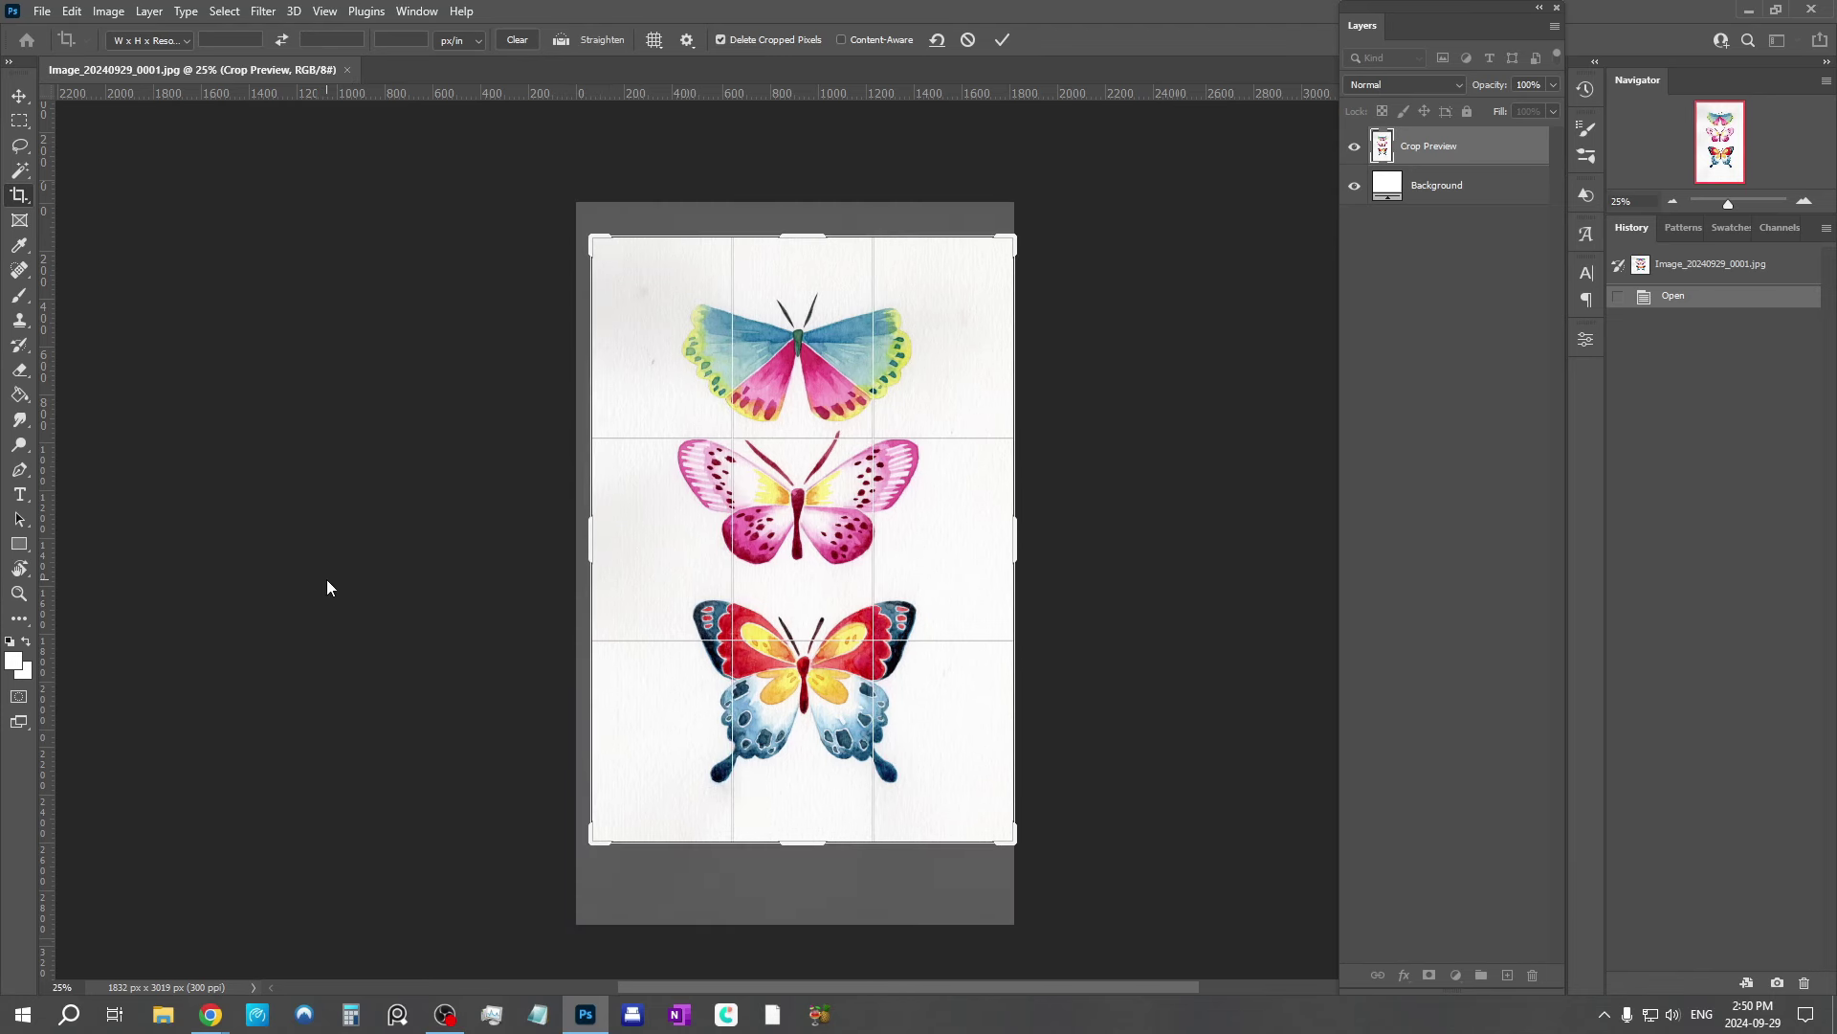
key("Return")
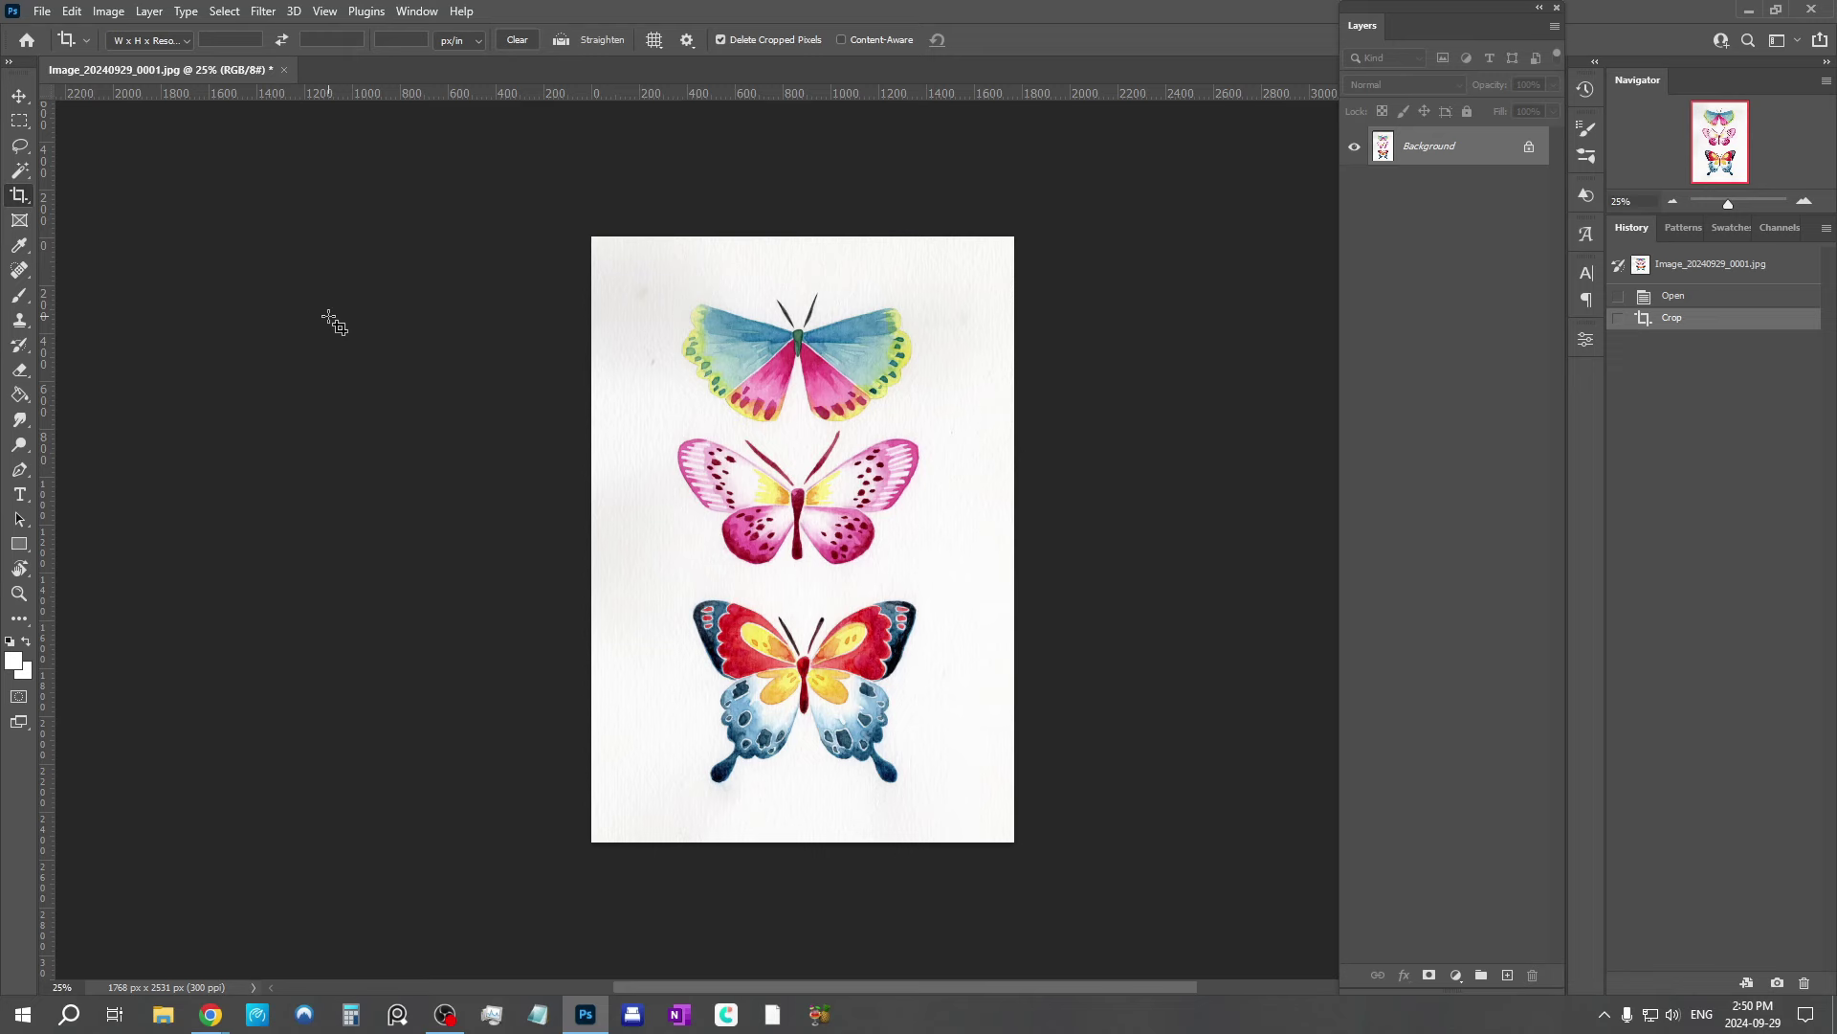
Step: Create a new 4 x 6 inch document at 300 pixels/inch in CMYK Color with a white background
left_click(42, 11)
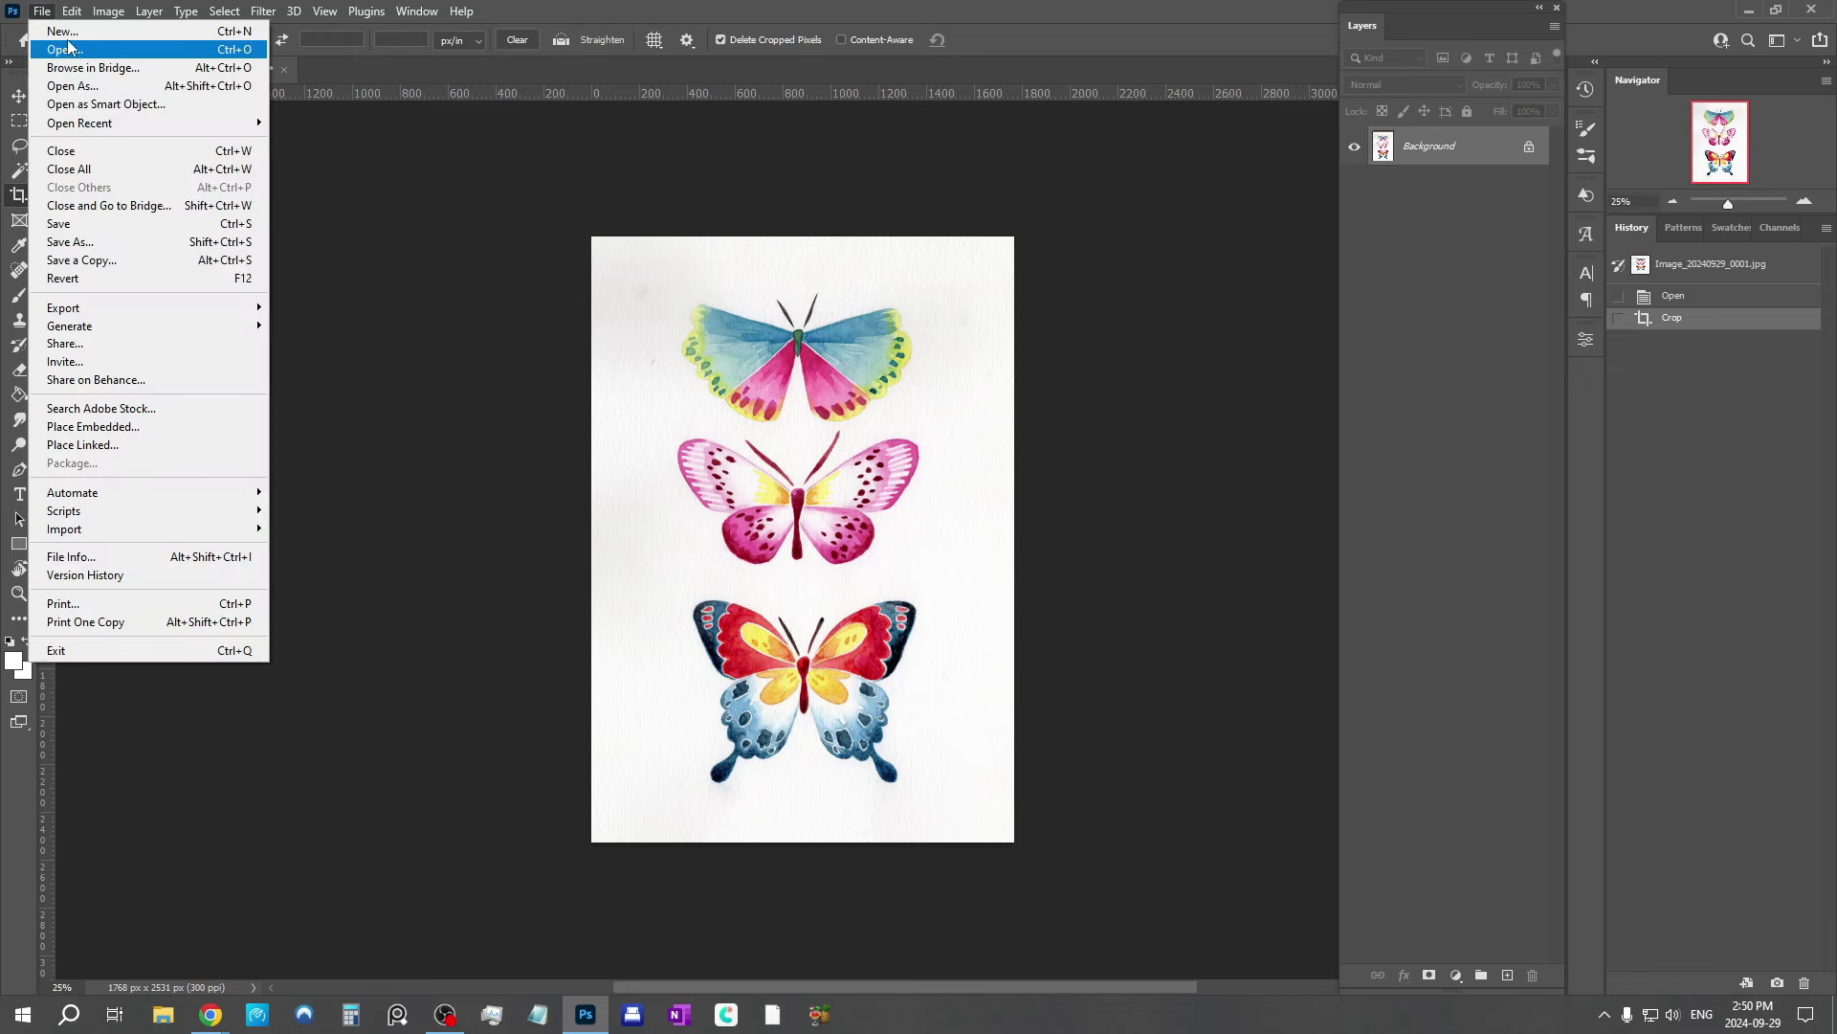
left_click(63, 32)
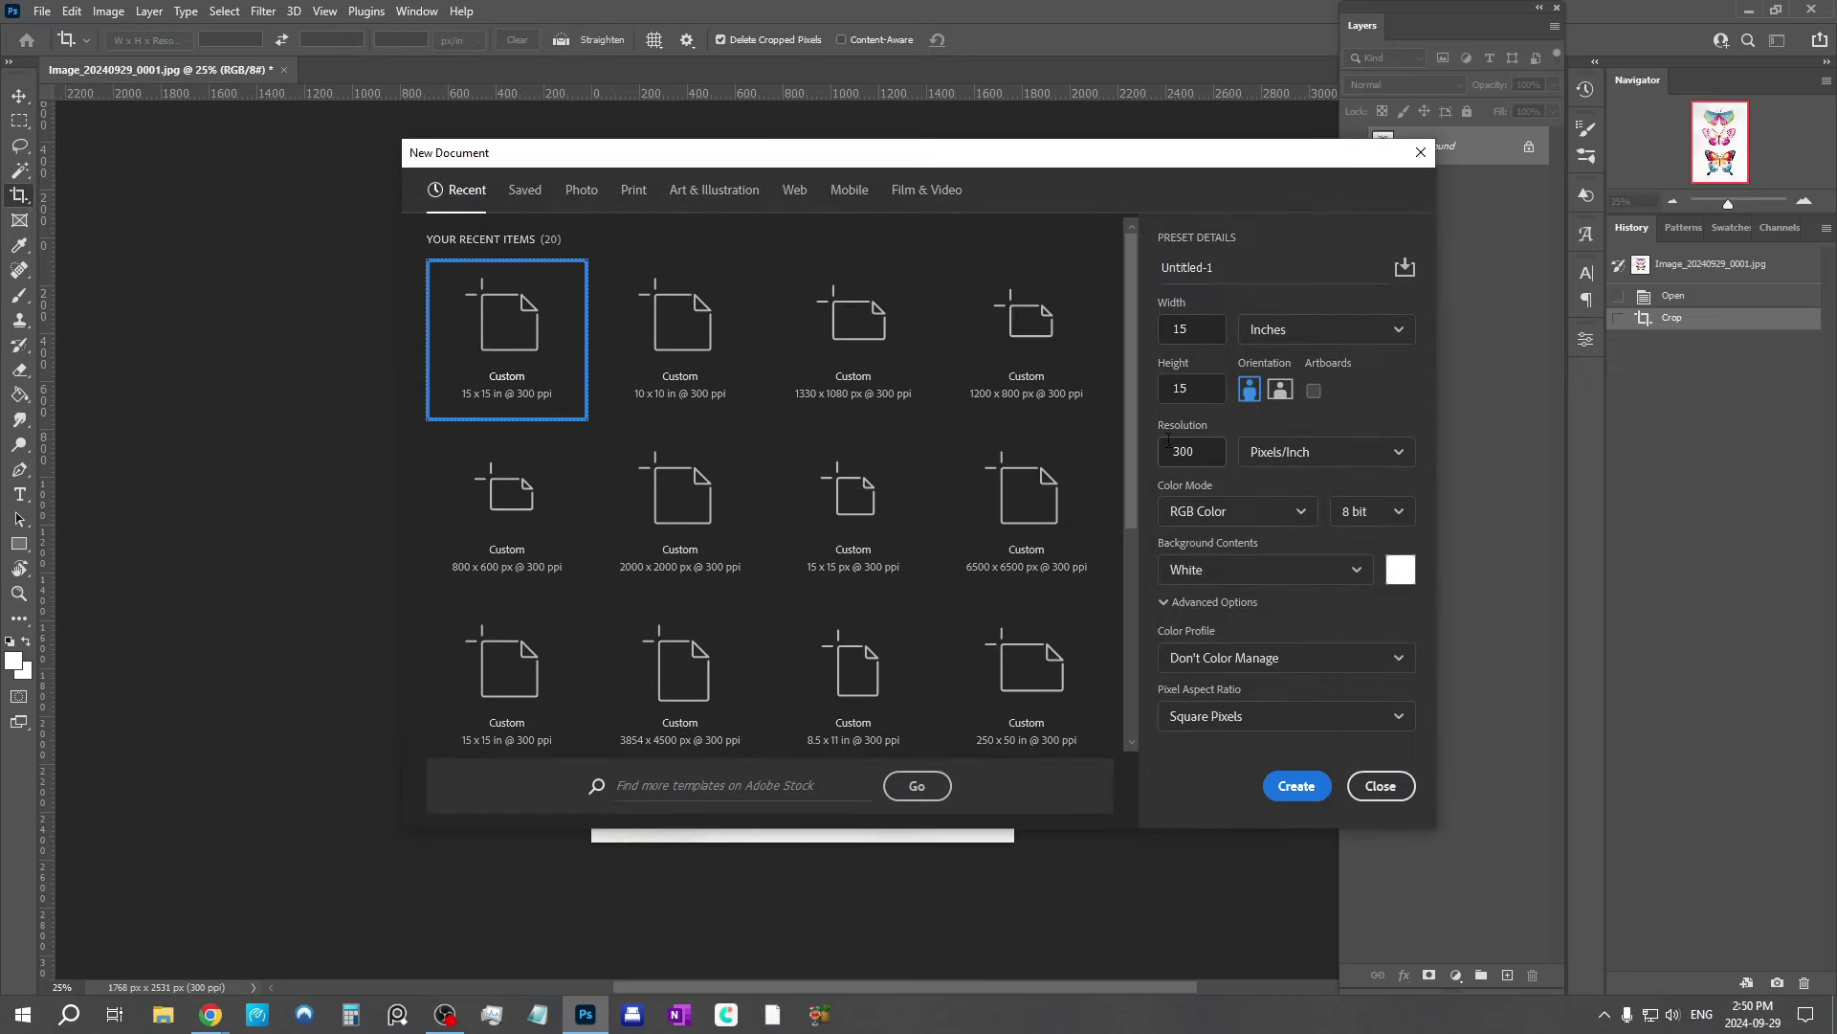
left_click(1170, 340)
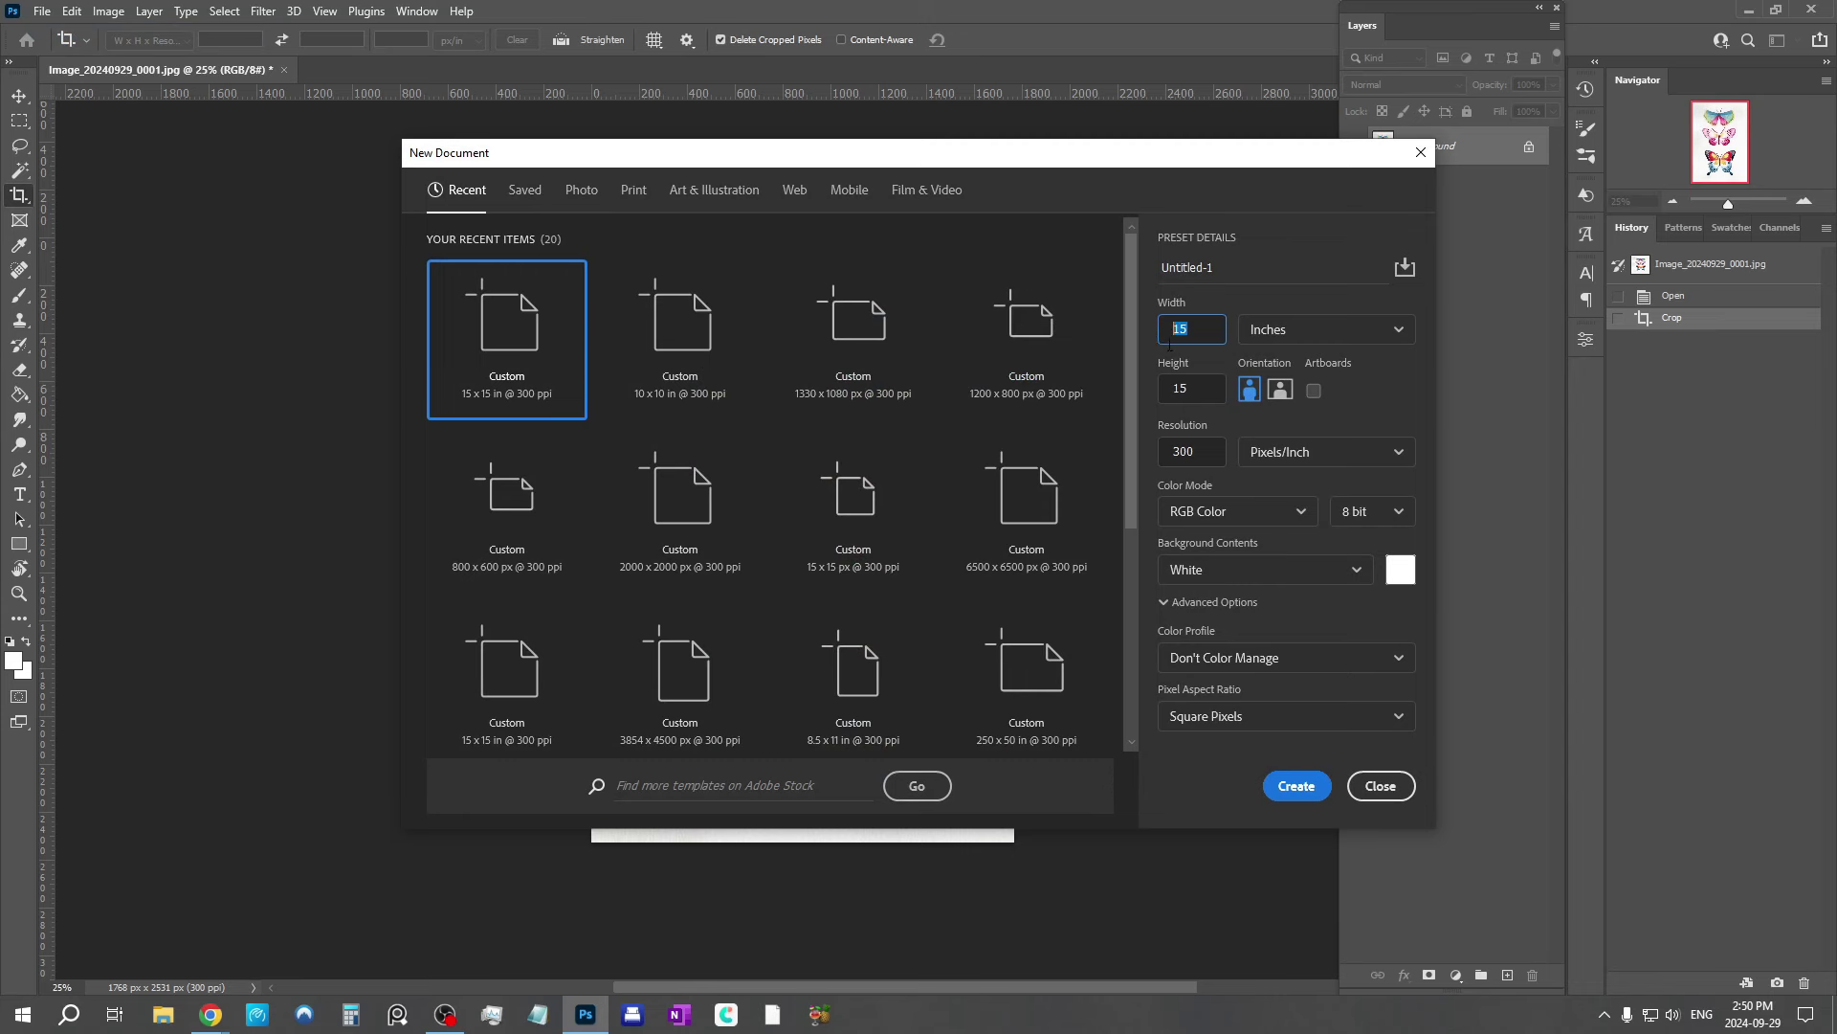
type("4")
left_click(1205, 390)
left_click(1221, 520)
left_click(1224, 648)
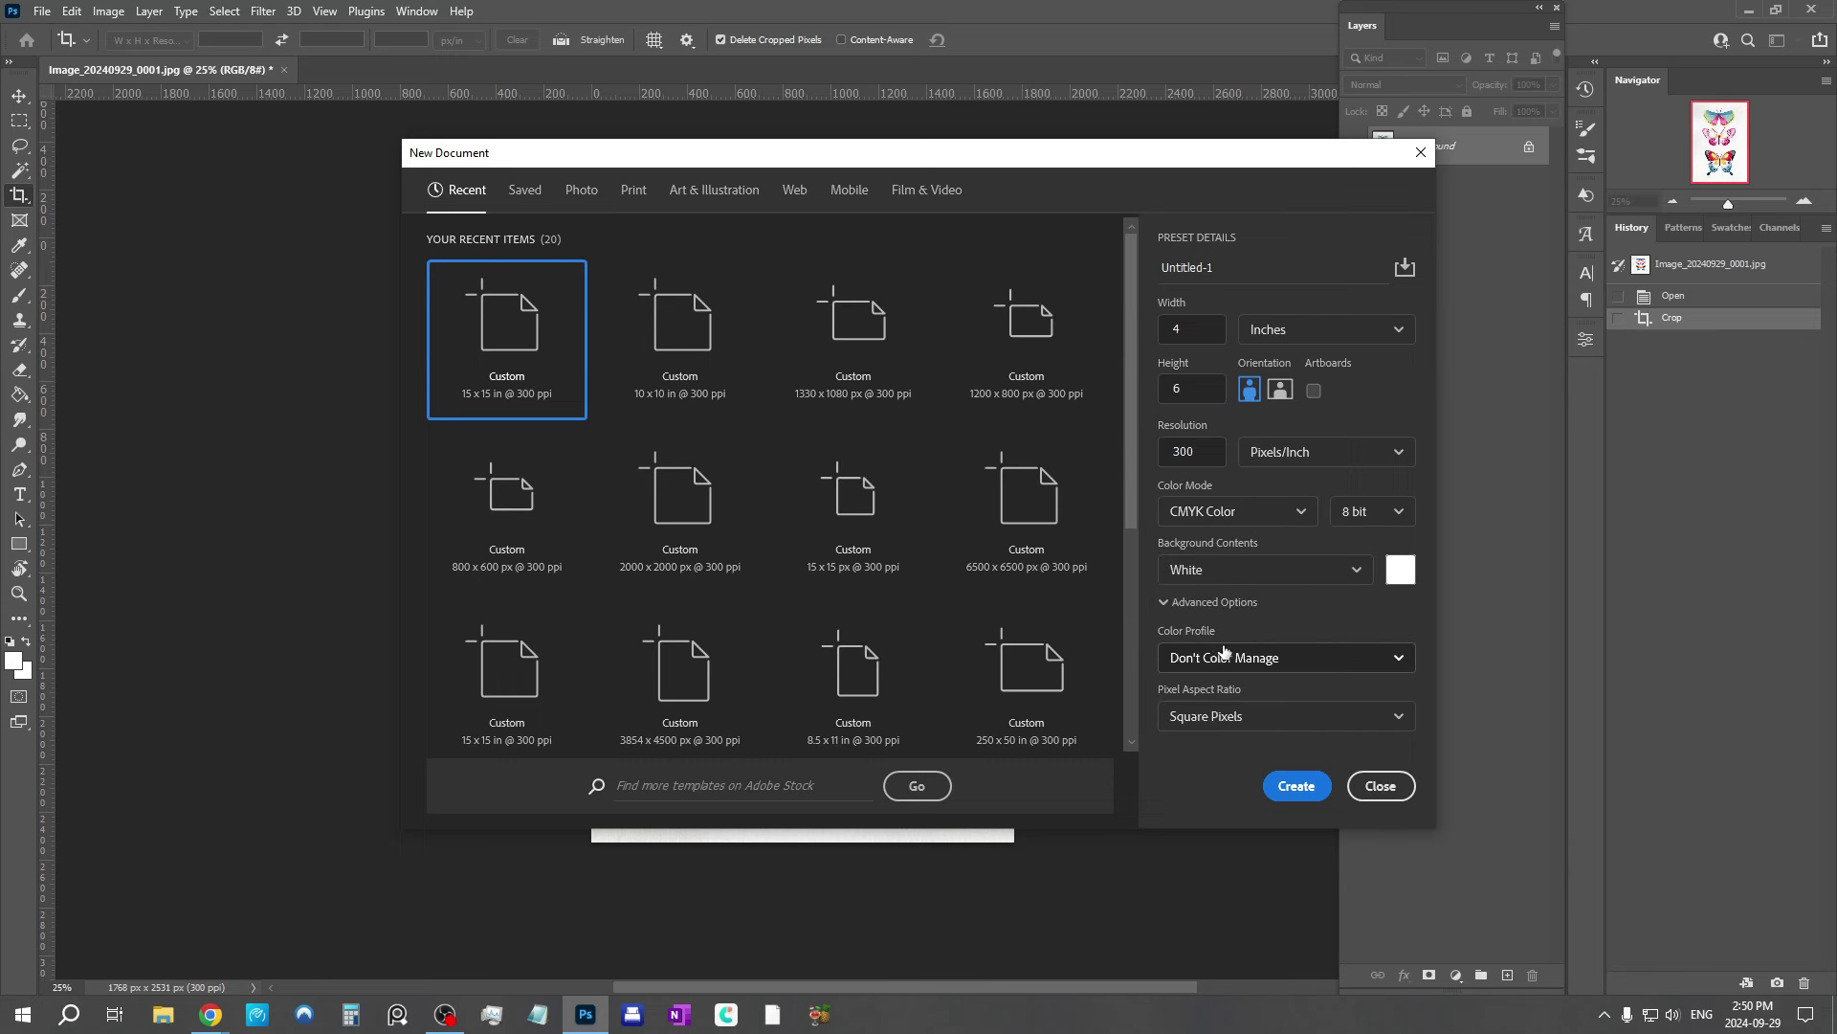
left_click(1299, 788)
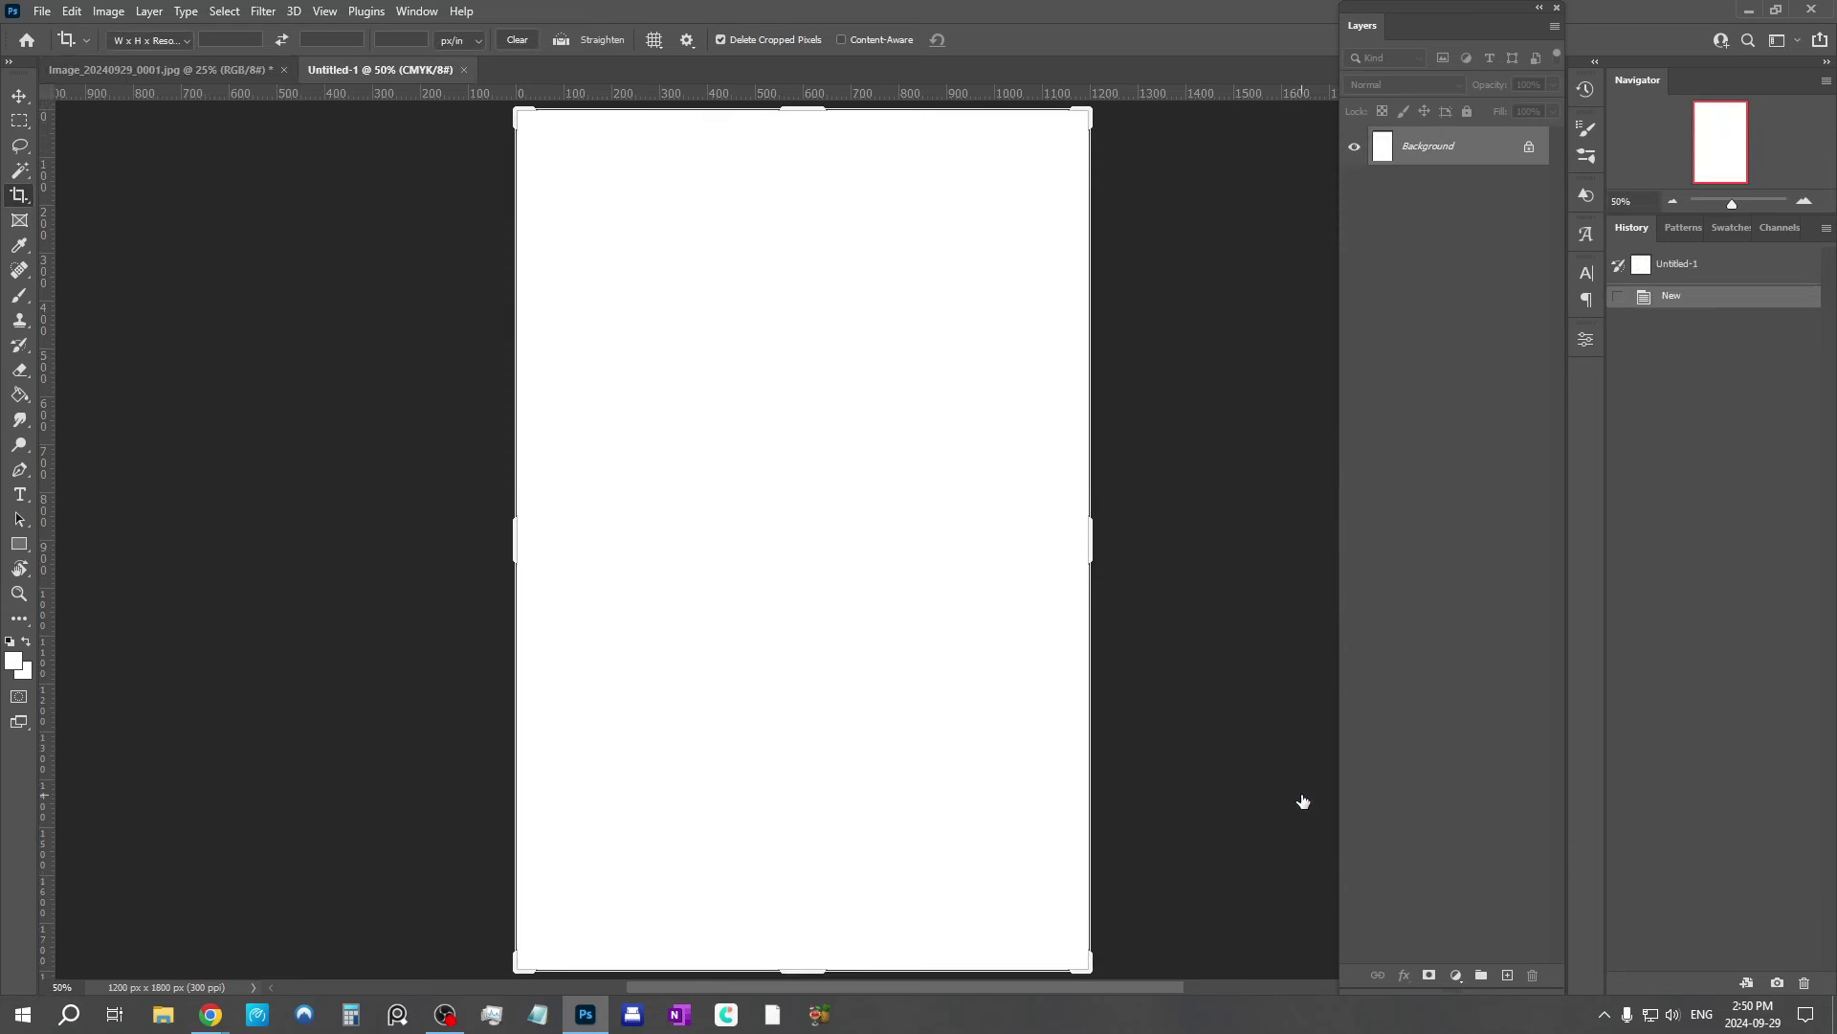
Step: Copy the entire cropped butterfly scan and paste it into the new 4 x 6 inch document
left_click(1673, 197)
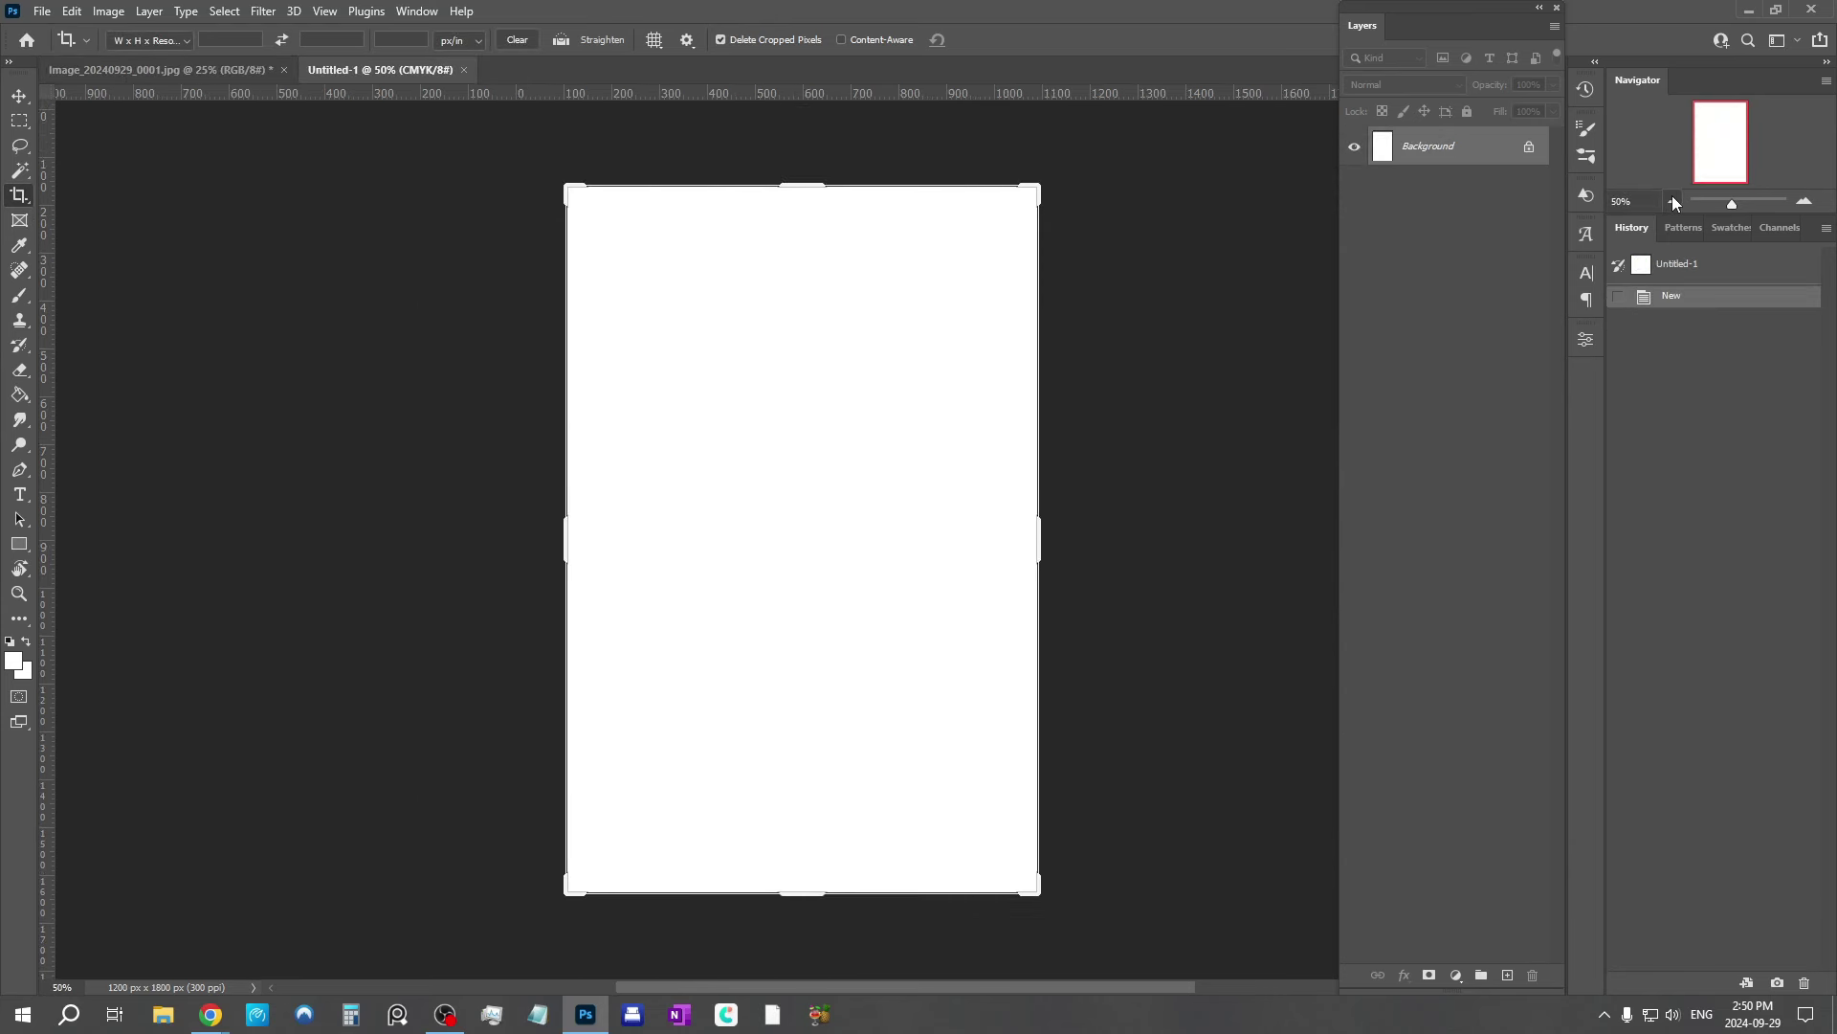
left_click(21, 95)
left_click(90, 71)
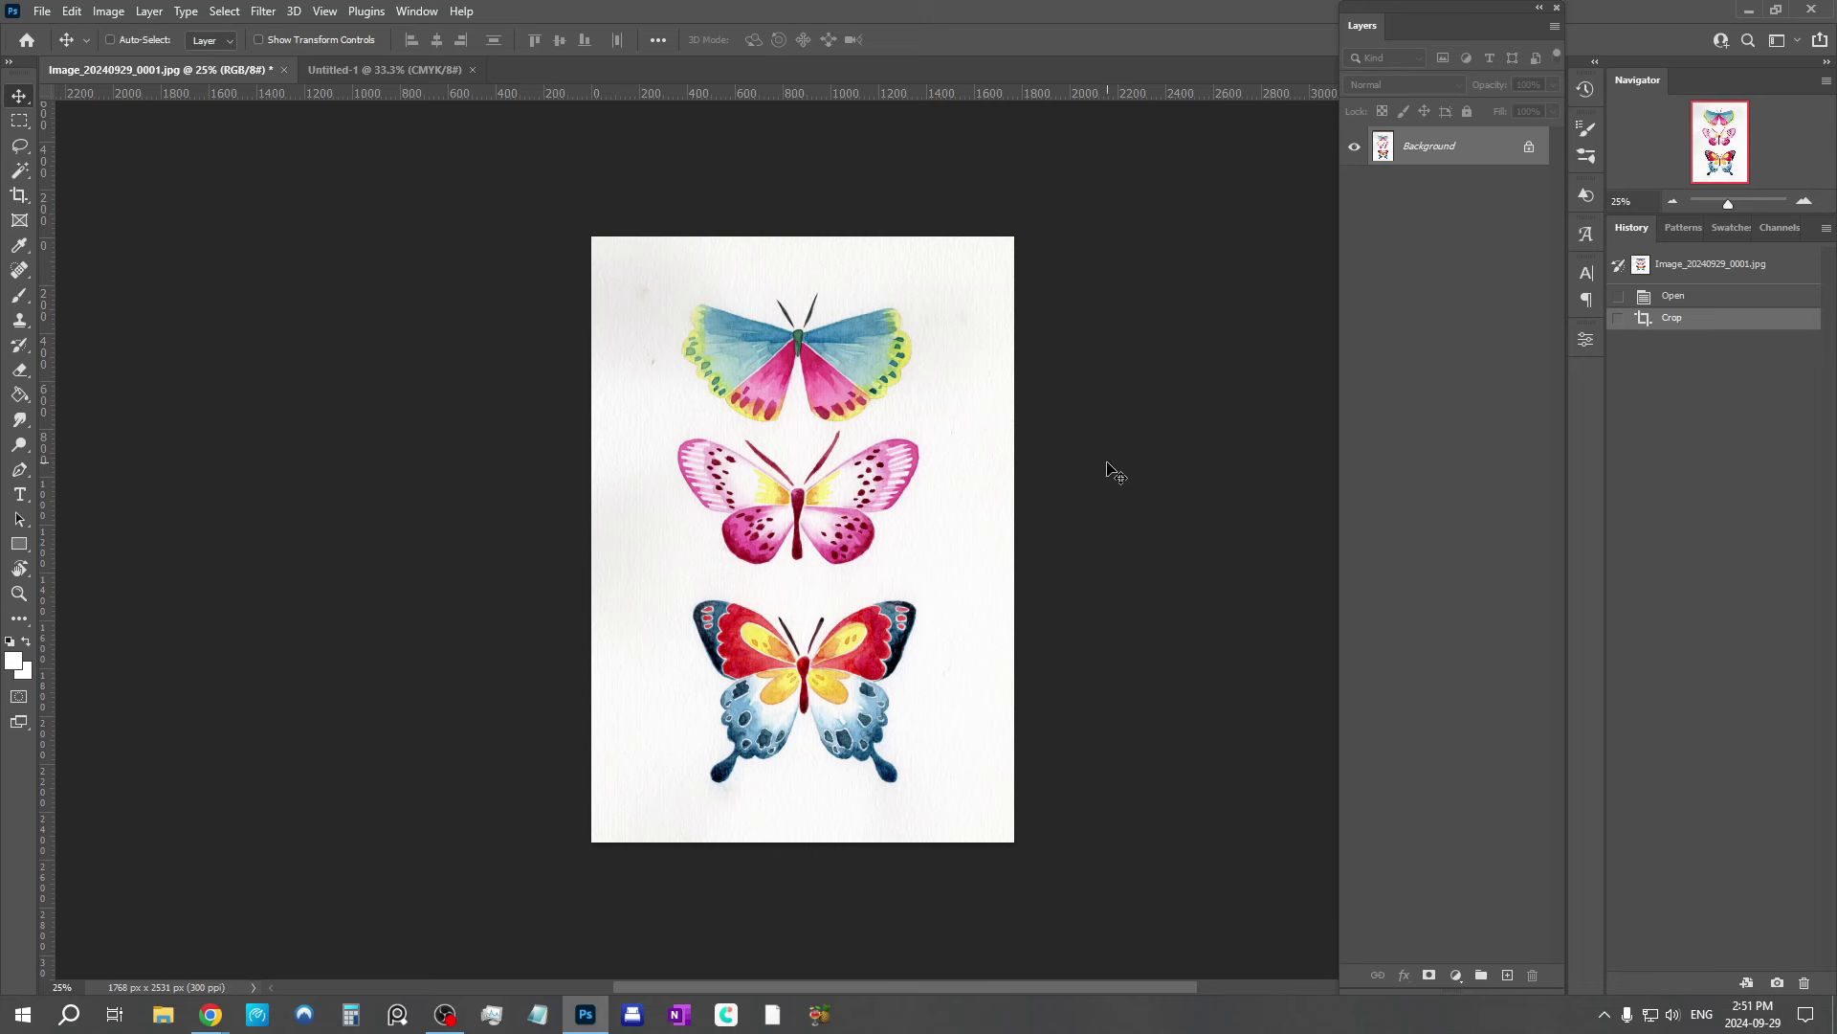
key("ctrl+a")
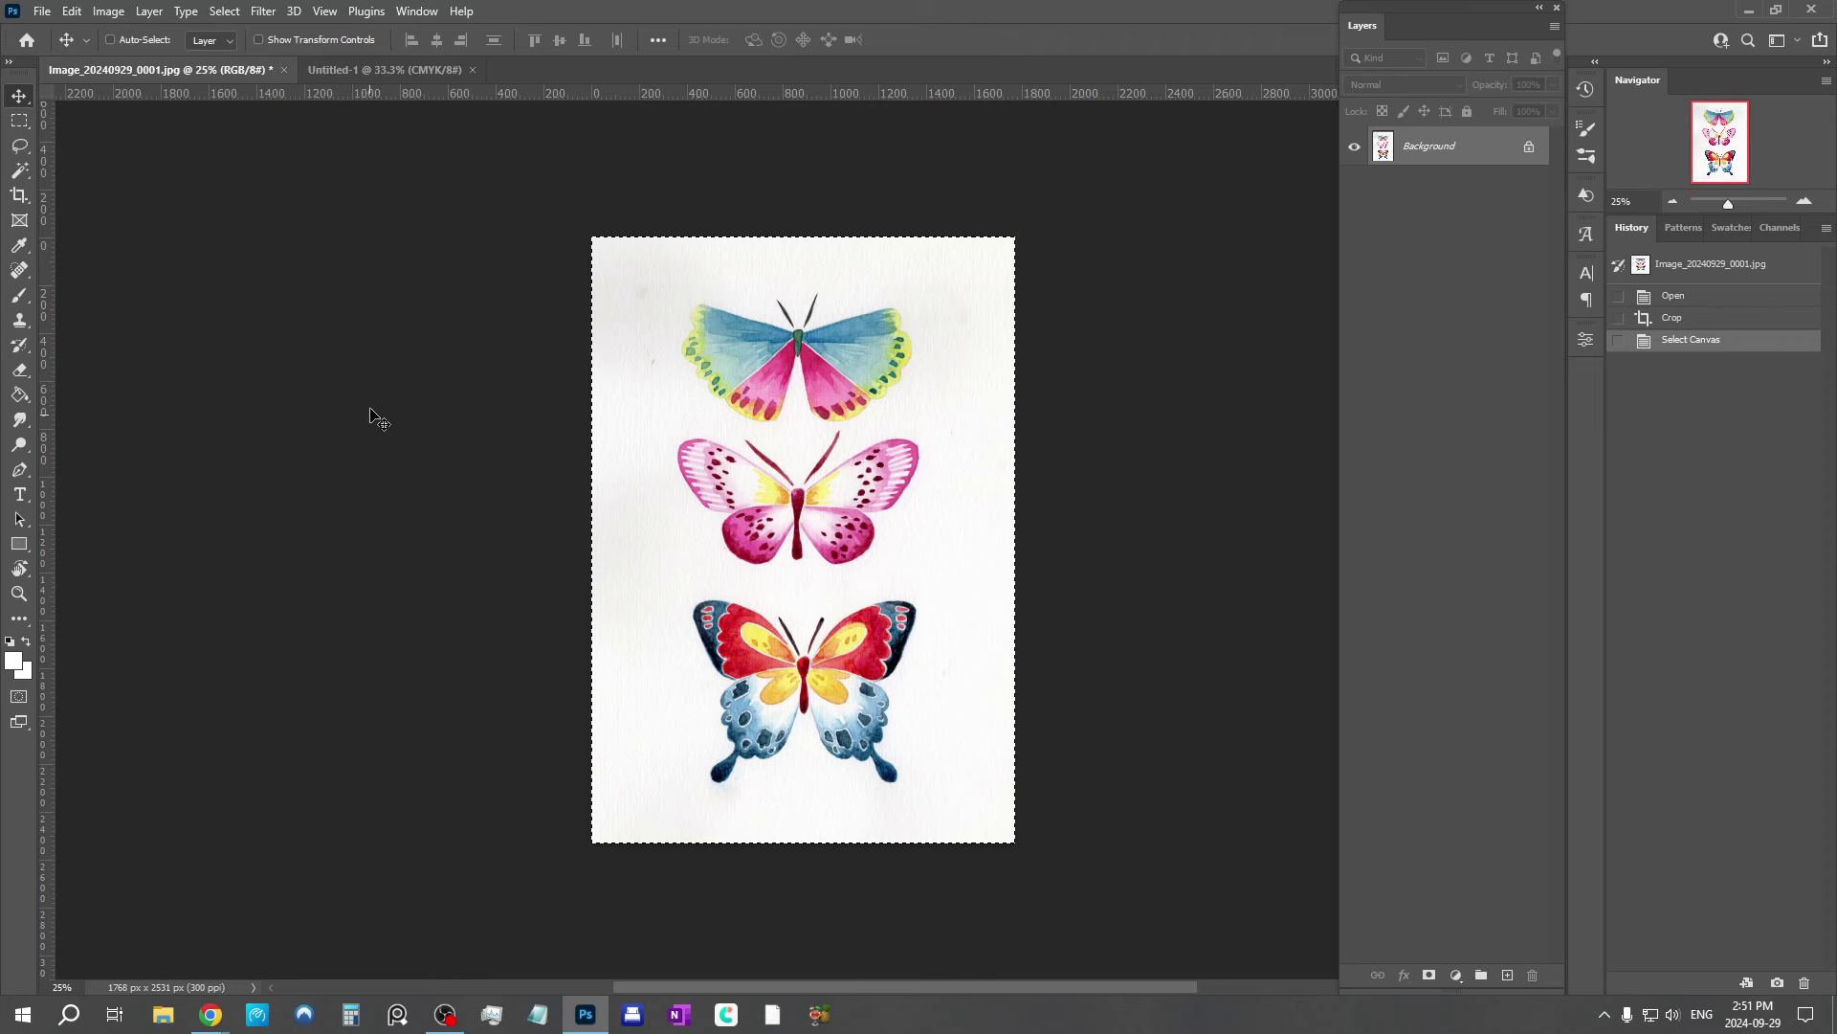
left_click(364, 73)
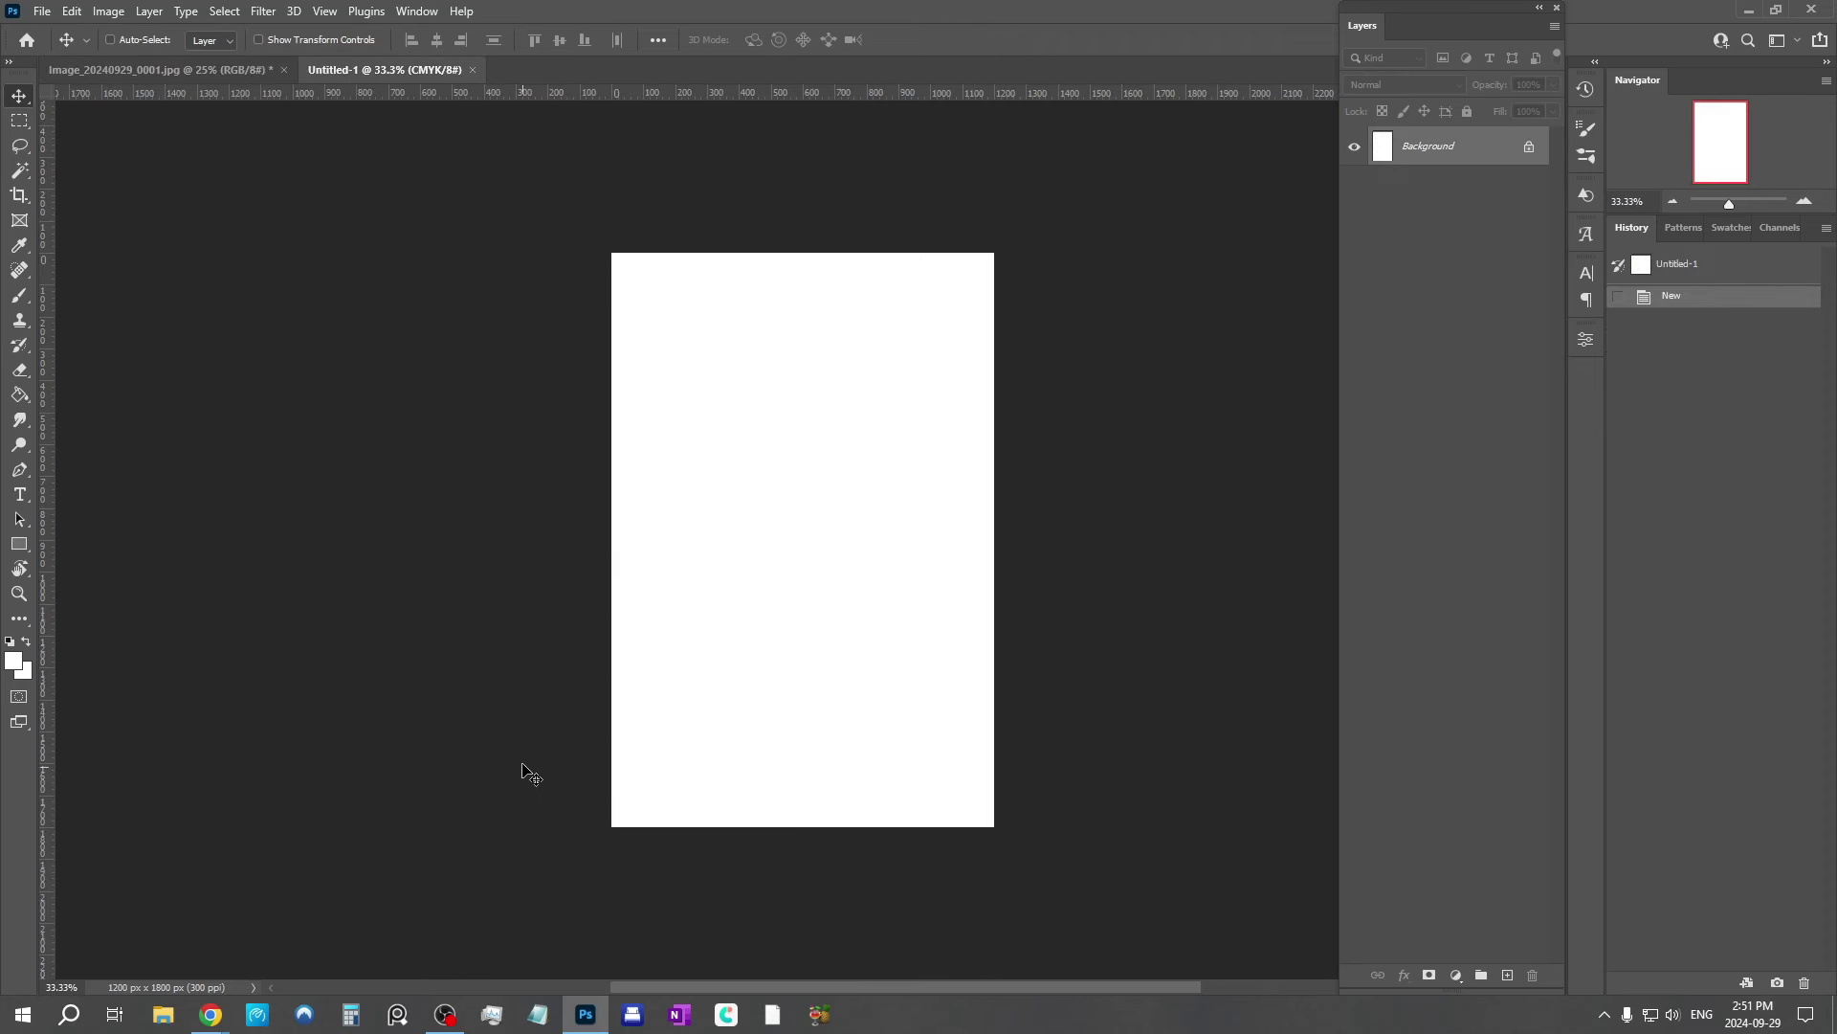
key("ctrl")
key("ctrl+v")
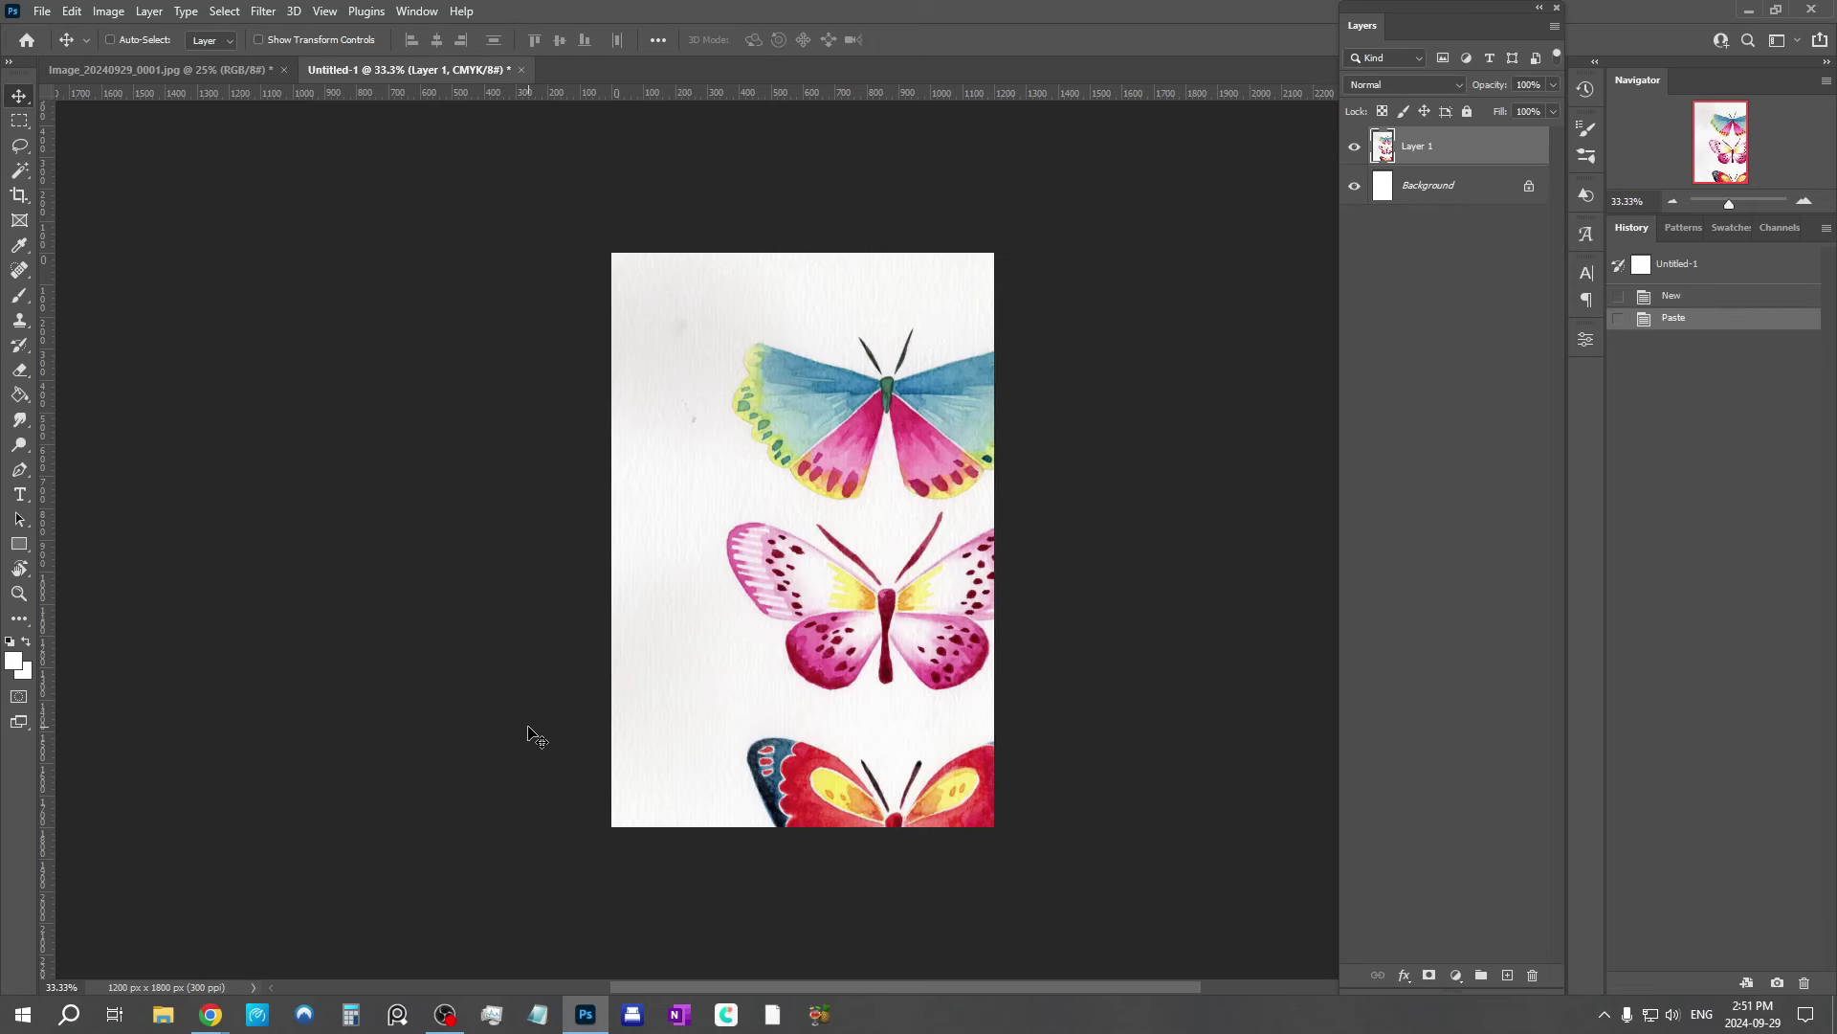
Step: Scale the pasted butterfly artwork proportionally to about 74.5% with Free Transform and centre it horizontally over the canvas
left_click(19, 121)
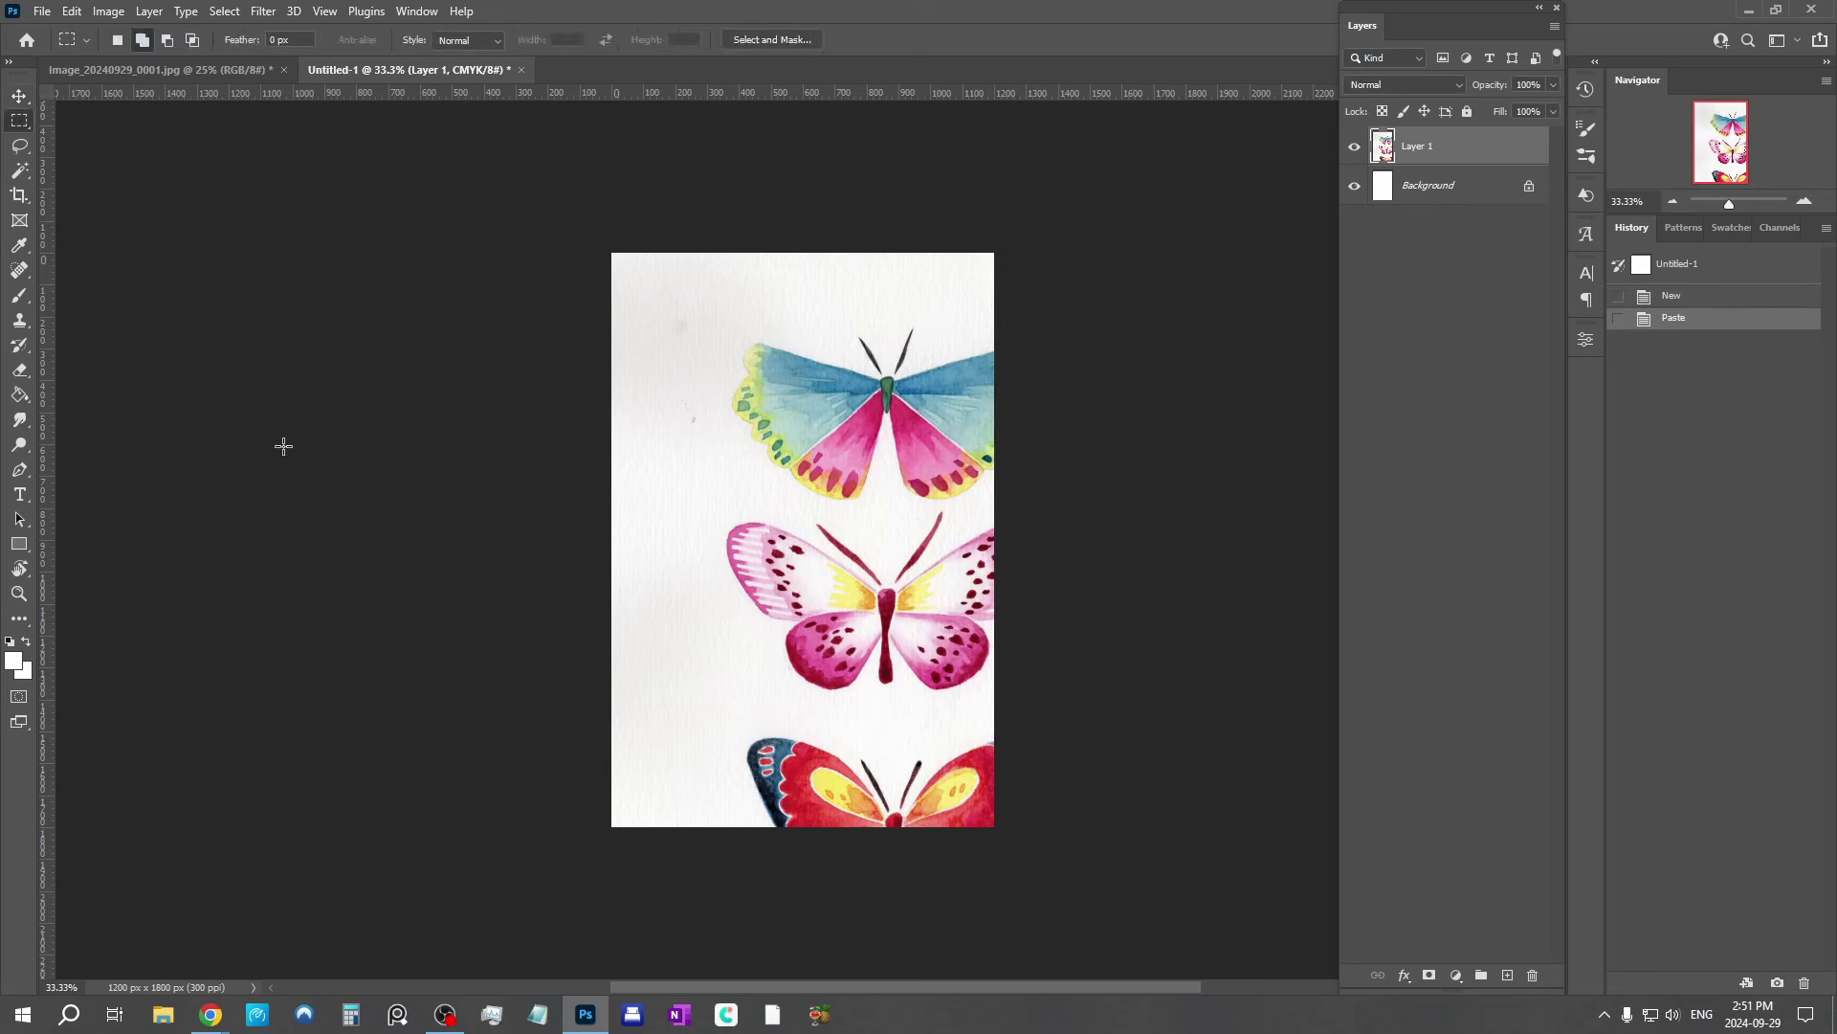
right_click(803, 479)
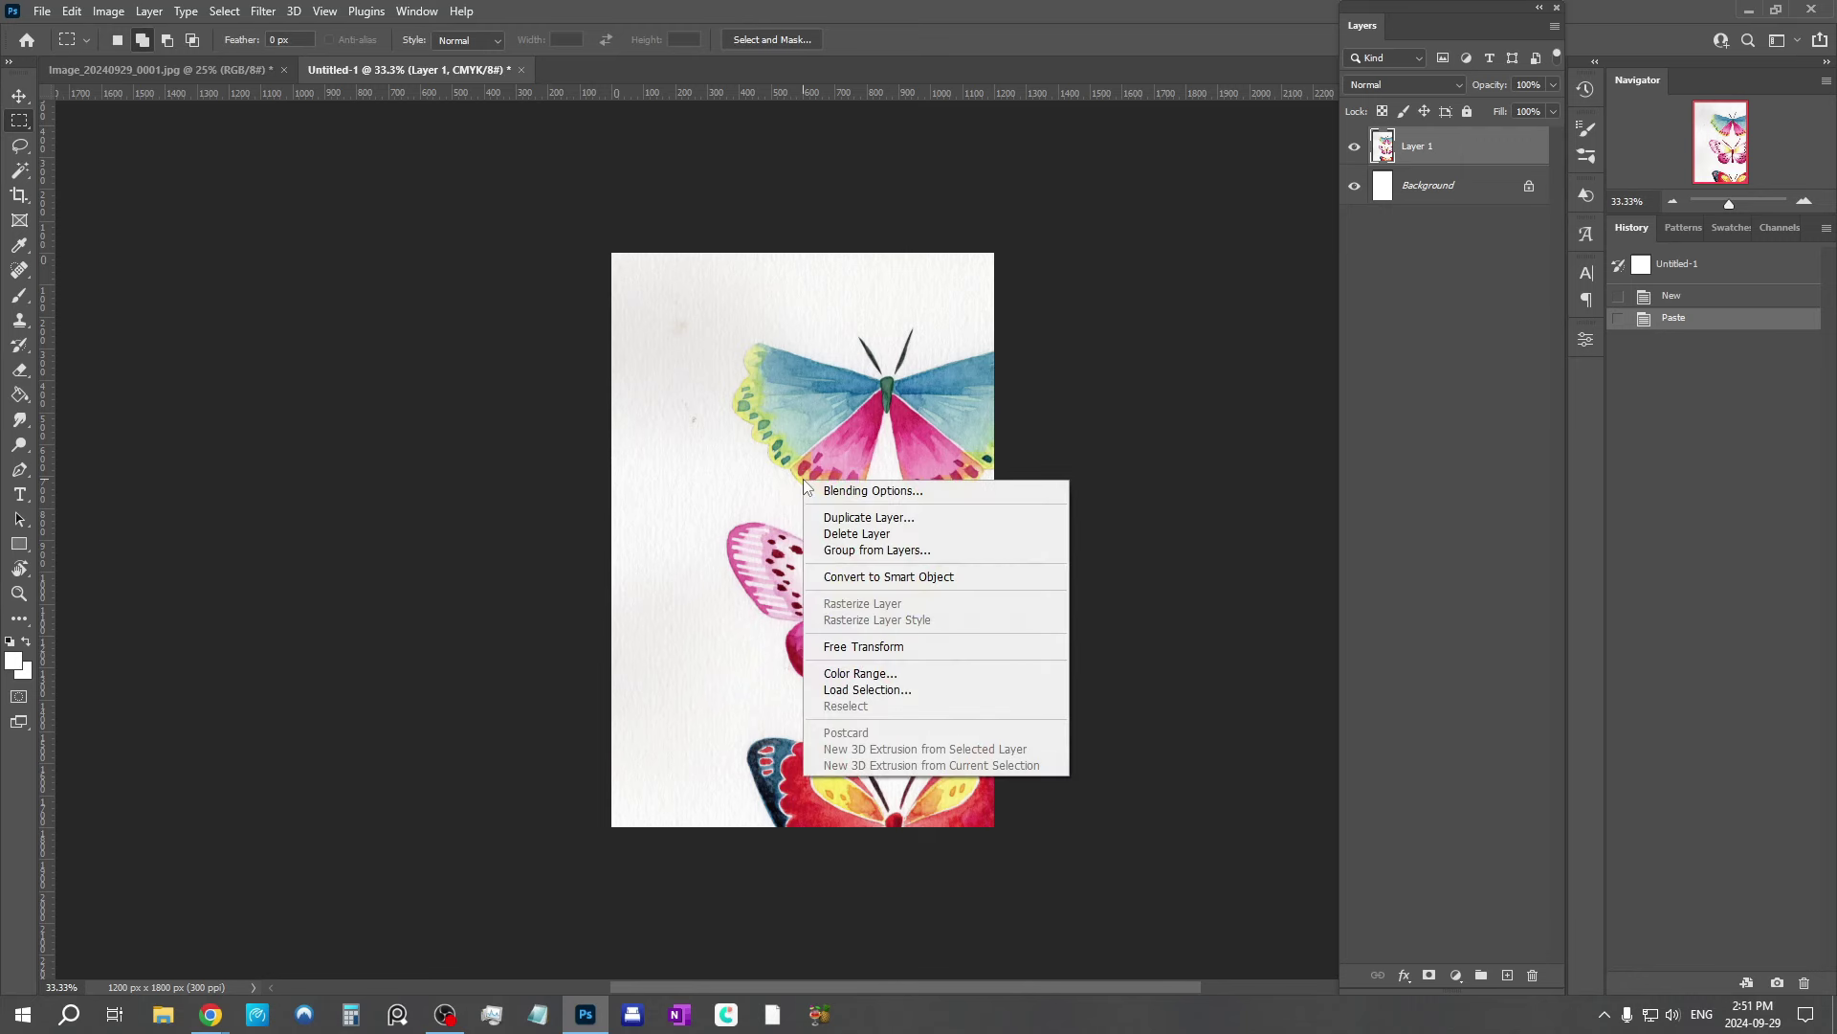
left_click(881, 648)
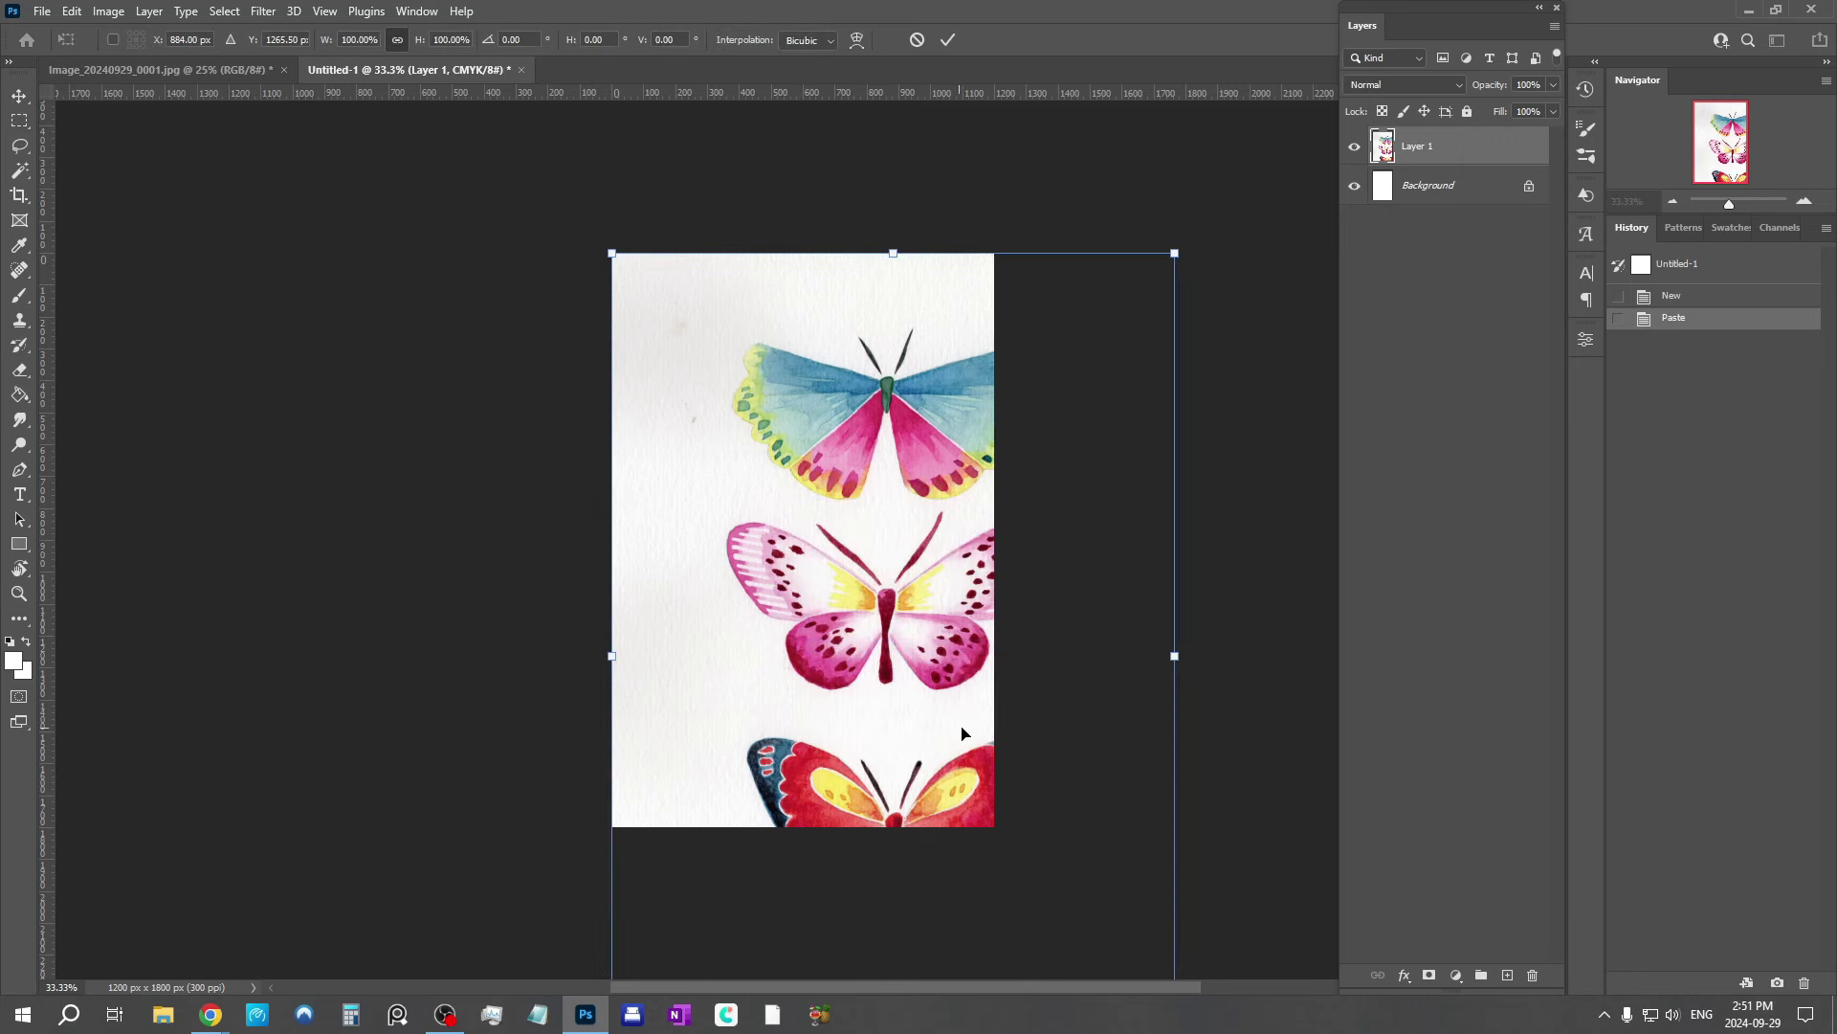
left_click_drag(962, 735, 892, 649)
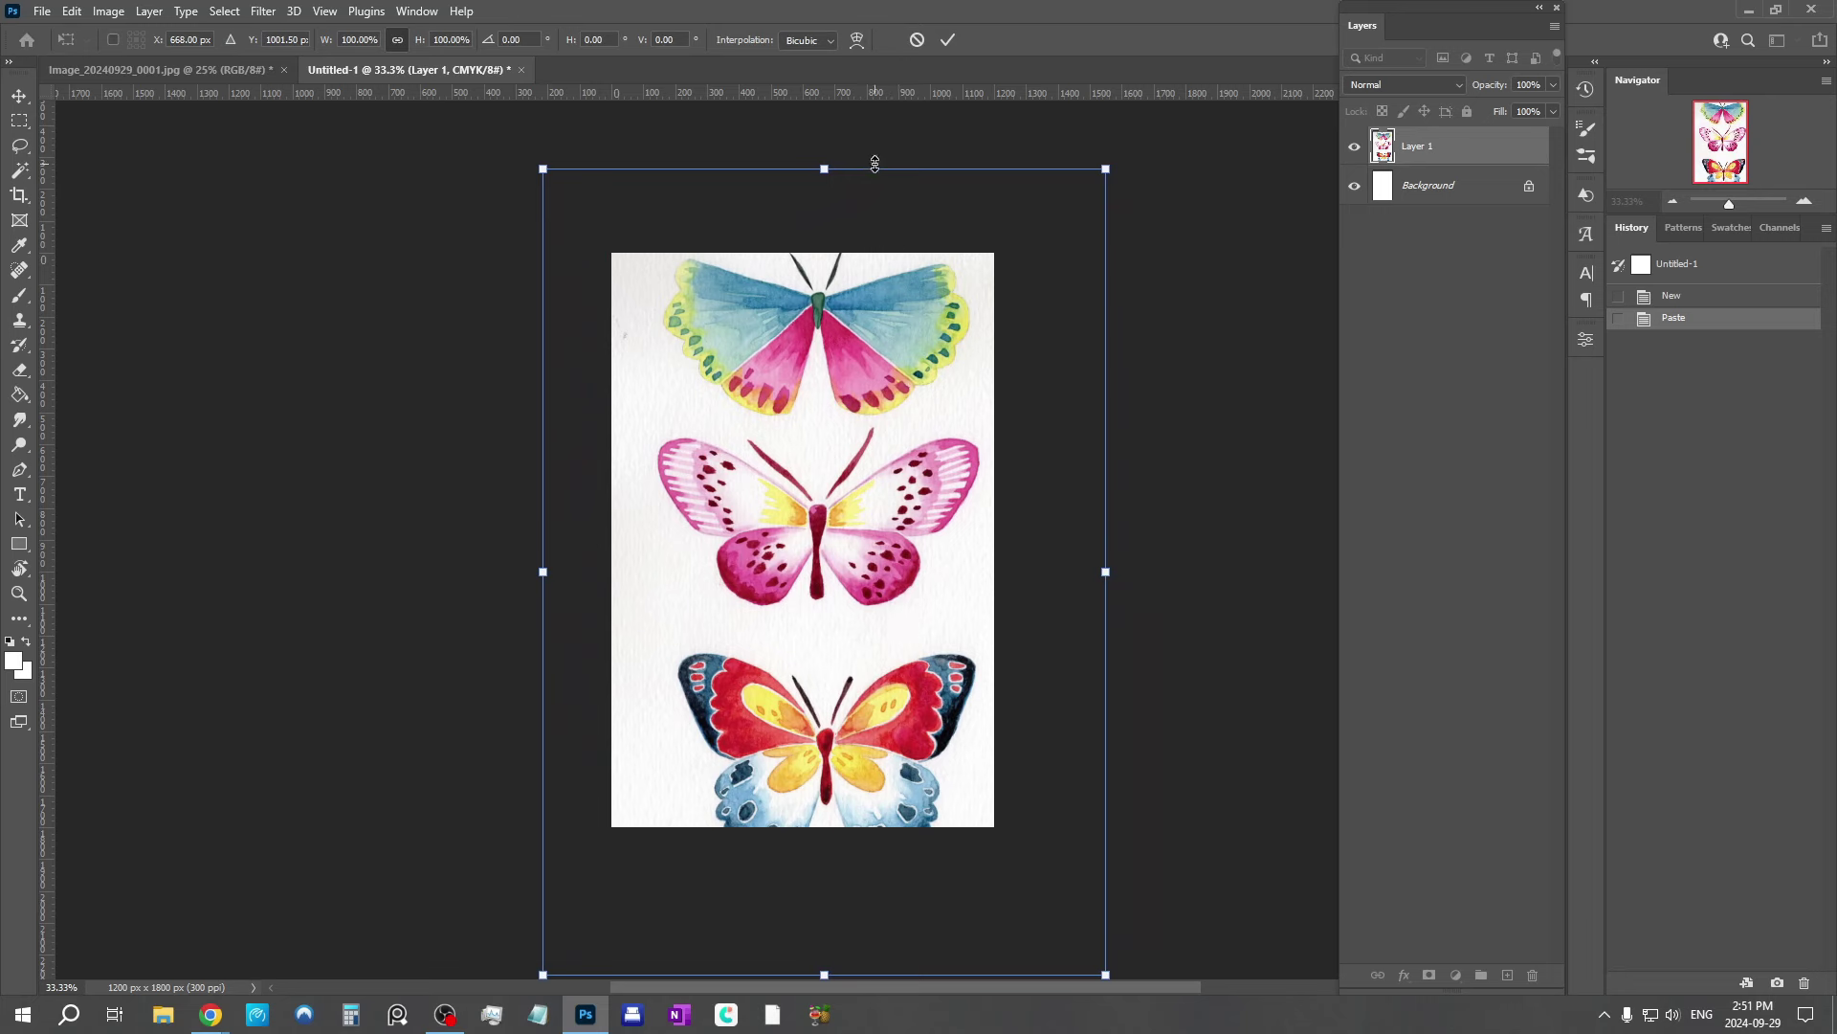
left_click_drag(825, 169, 825, 277)
left_click_drag(899, 515, 880, 474)
left_click_drag(805, 932, 804, 854)
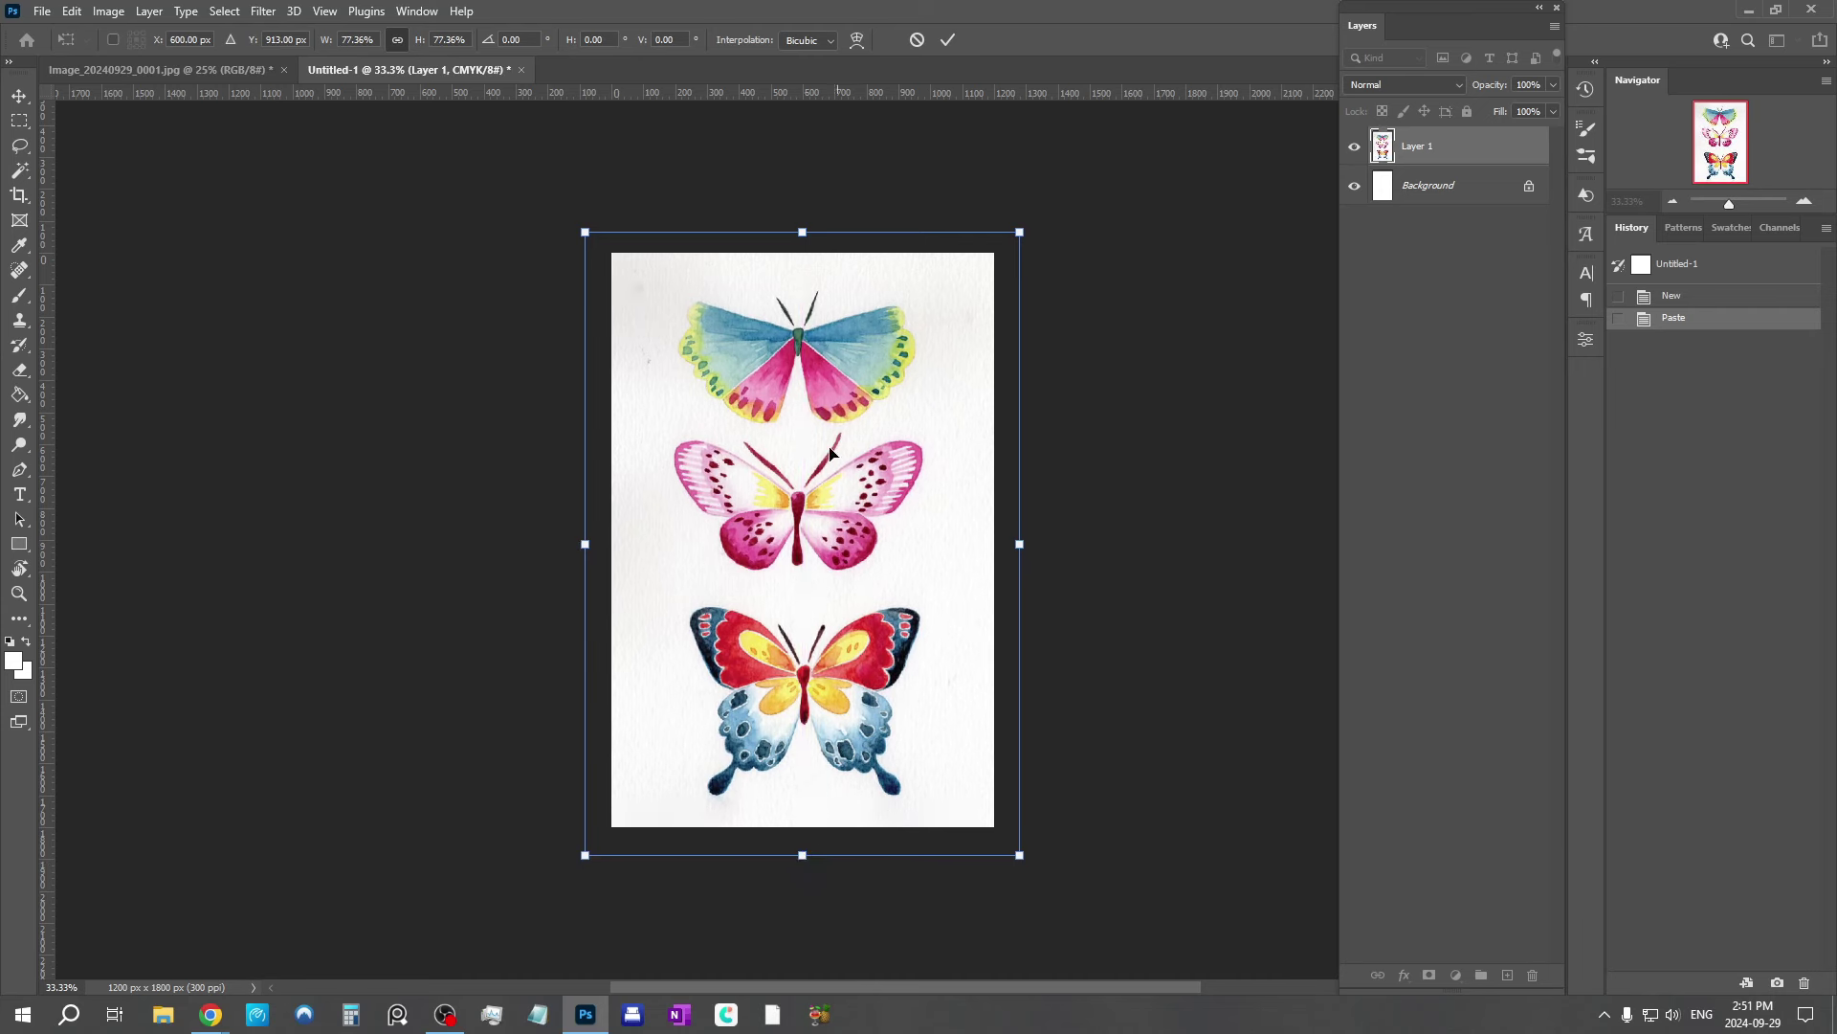
left_click_drag(821, 447, 816, 442)
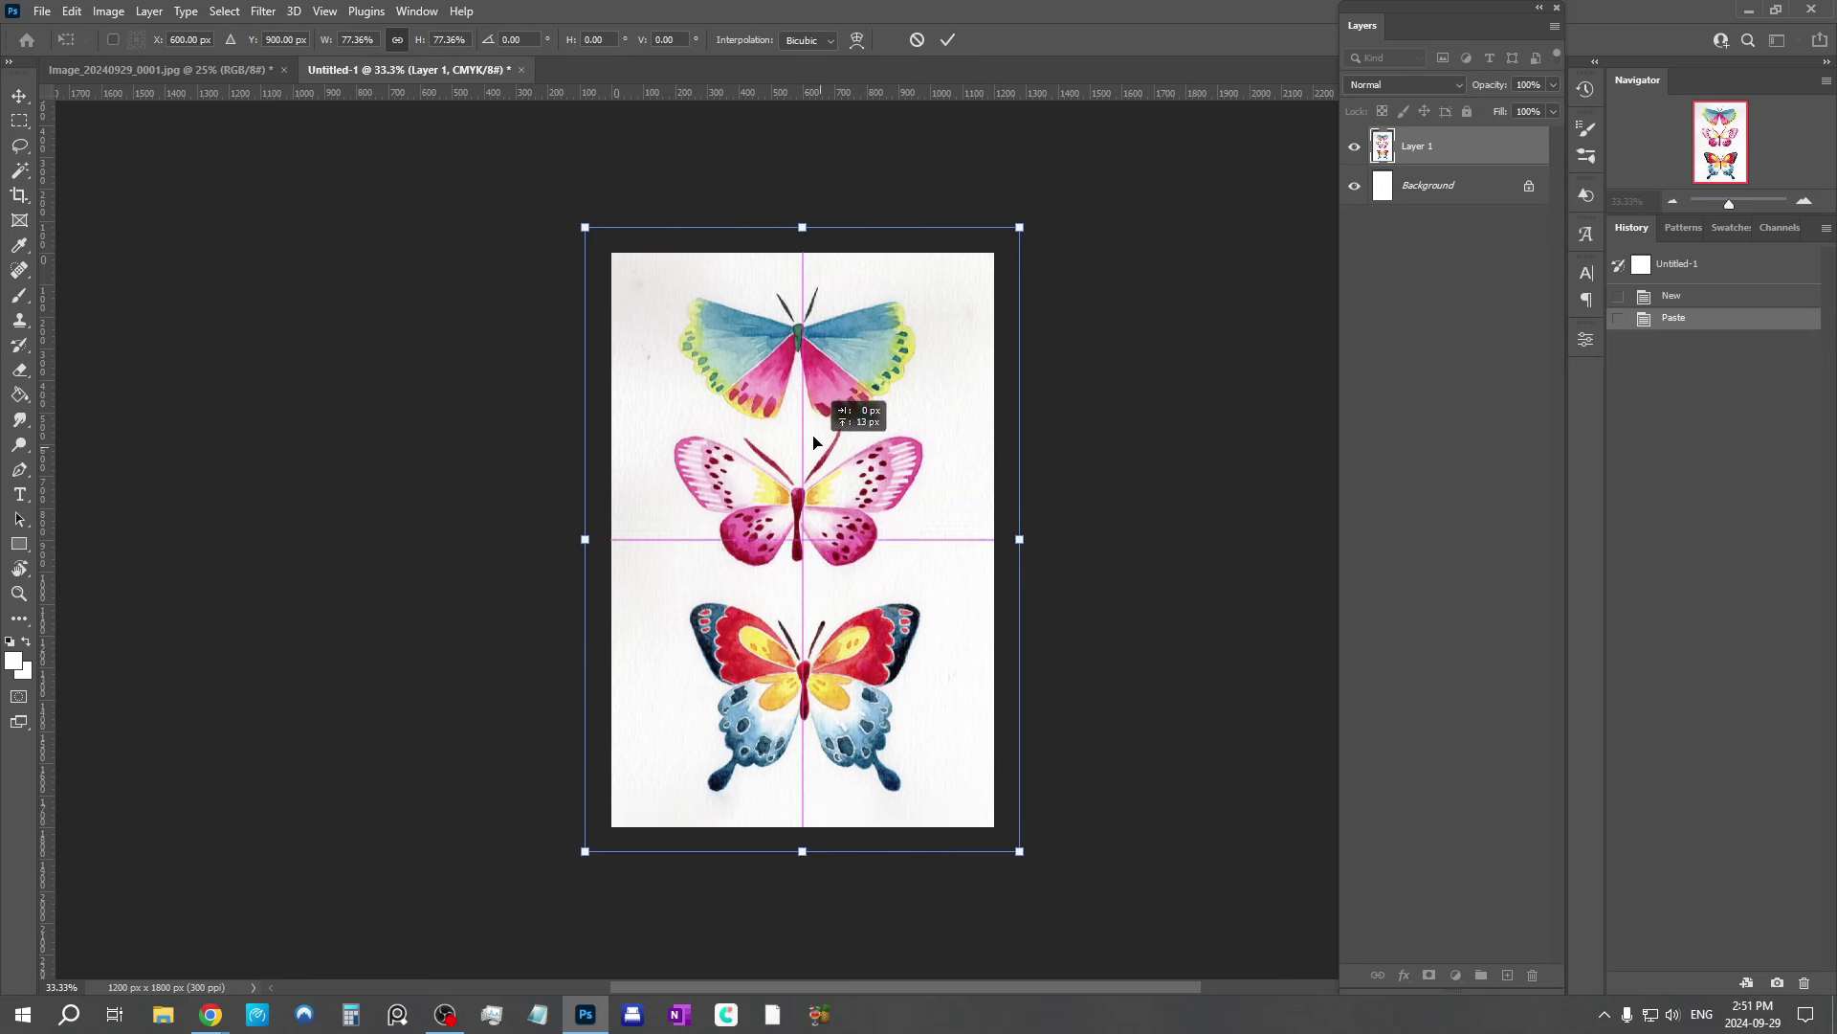
left_click_drag(802, 228, 804, 242)
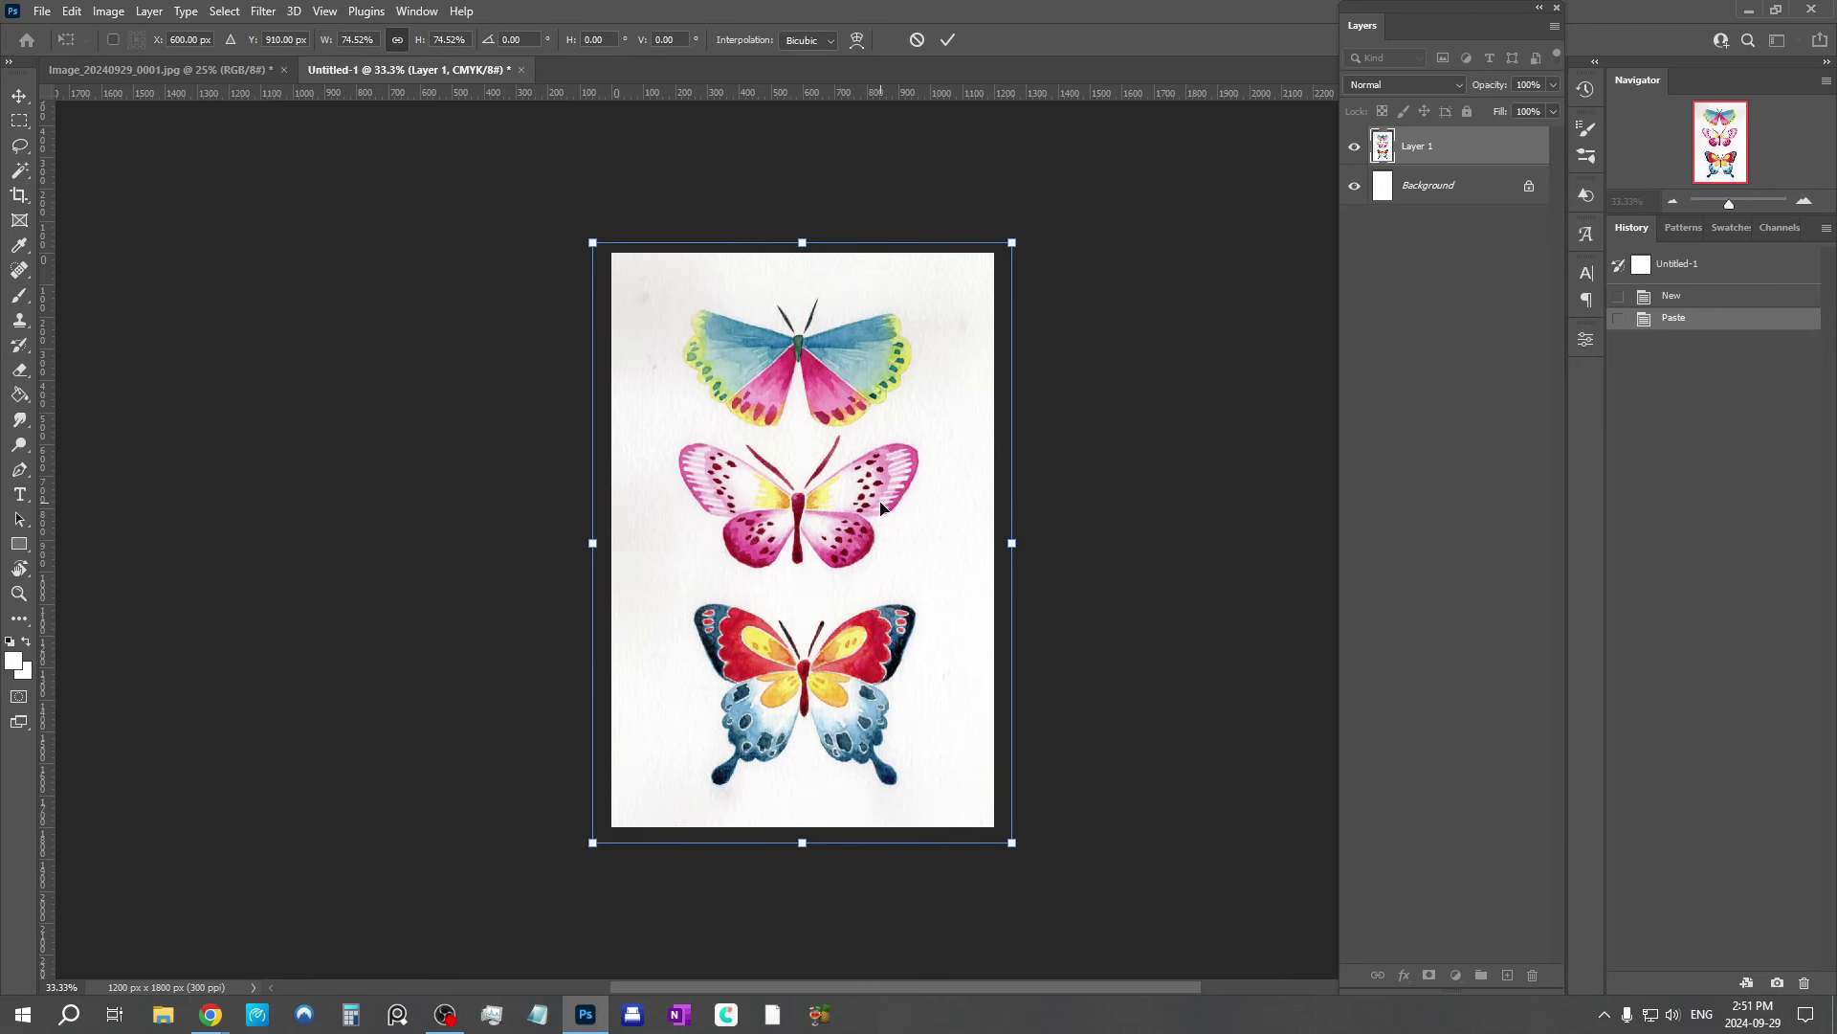
Step: Nudge the butterfly artwork down to a Y position of 919 px and apply the transform
key("Down")
key("Down")
key("Down")
key("Down")
key("Down")
key("Down")
key("Down")
key("Down")
key("Down")
key("Down")
key("Down")
key("Down")
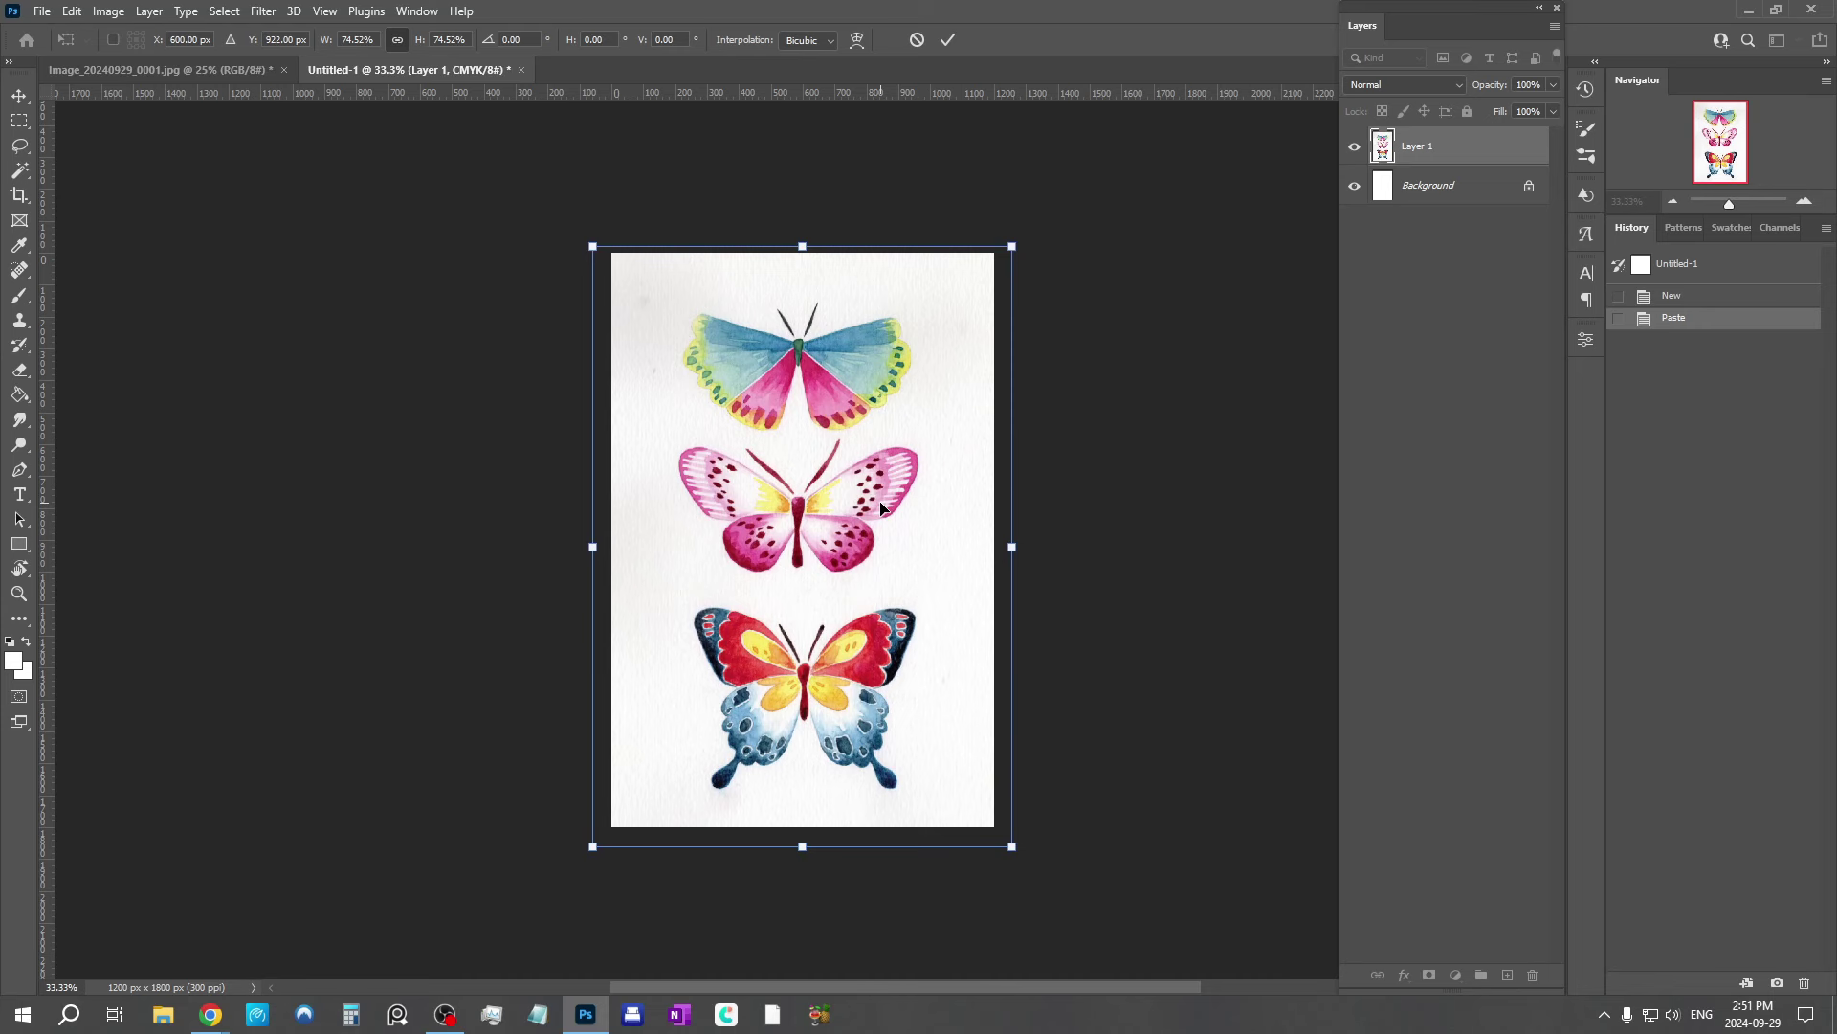
key("Up")
key("Up")
key("Up")
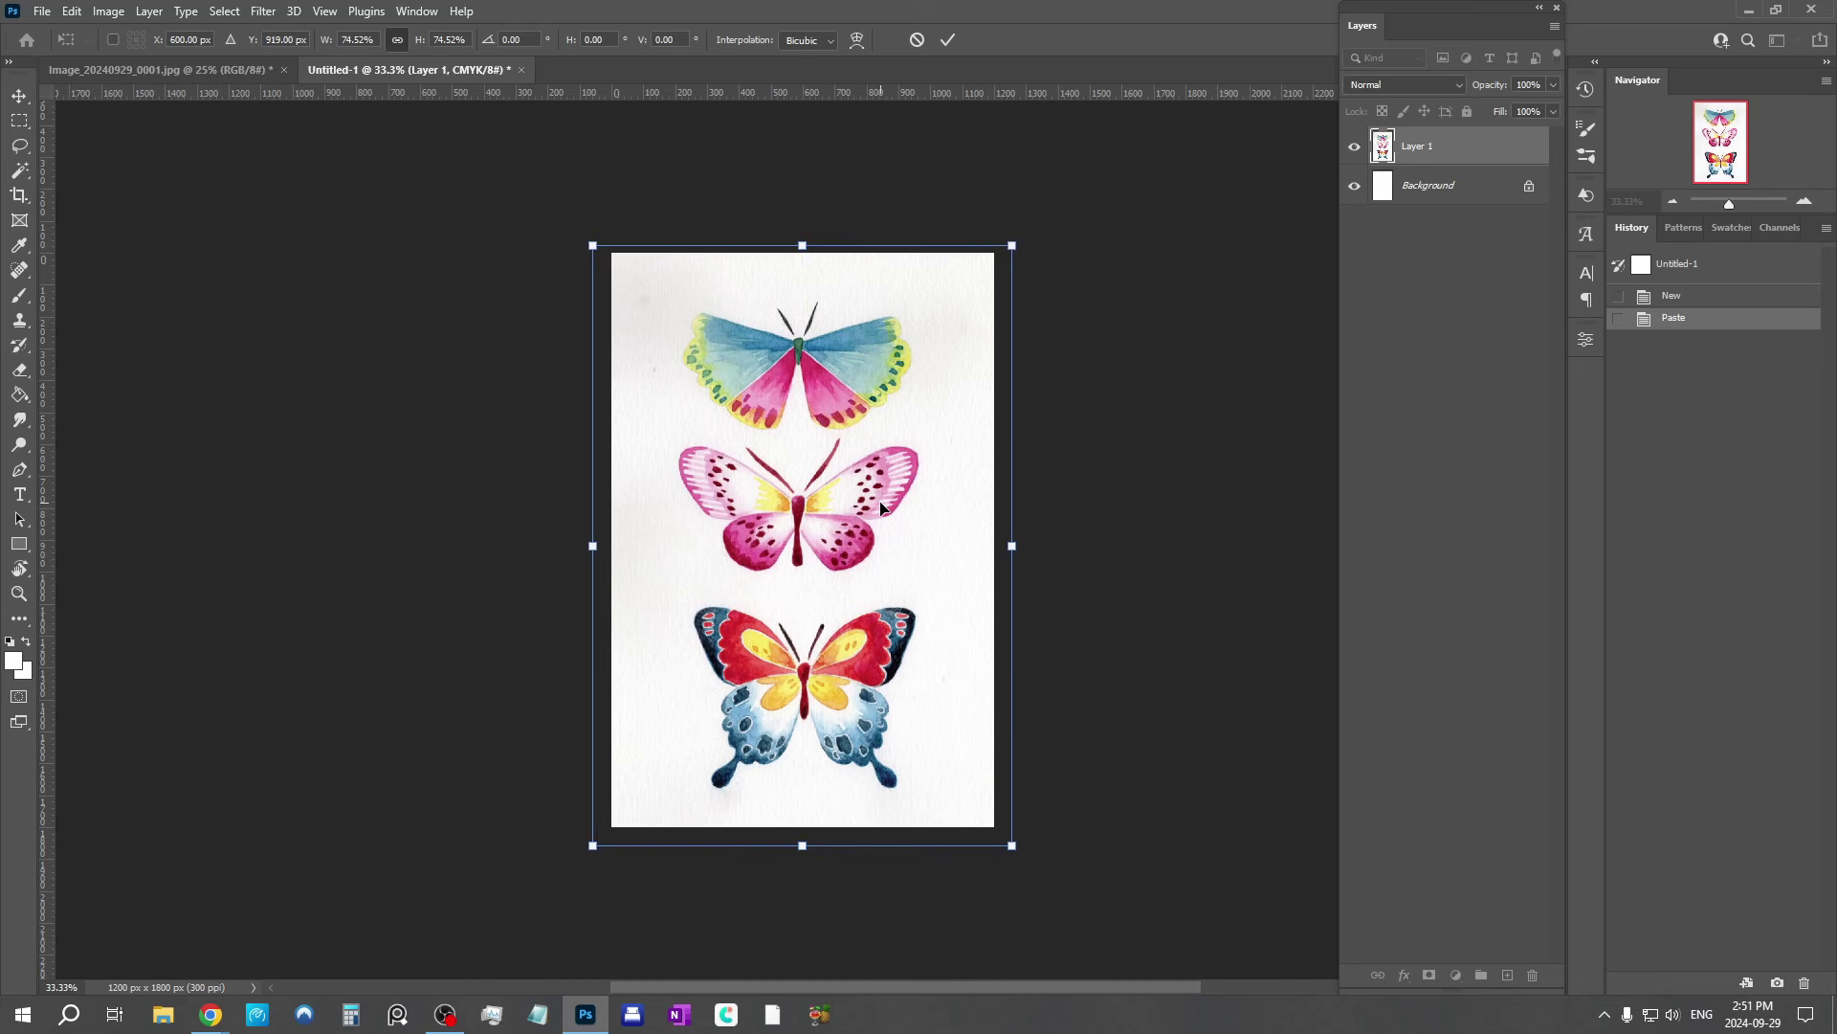
key("Return")
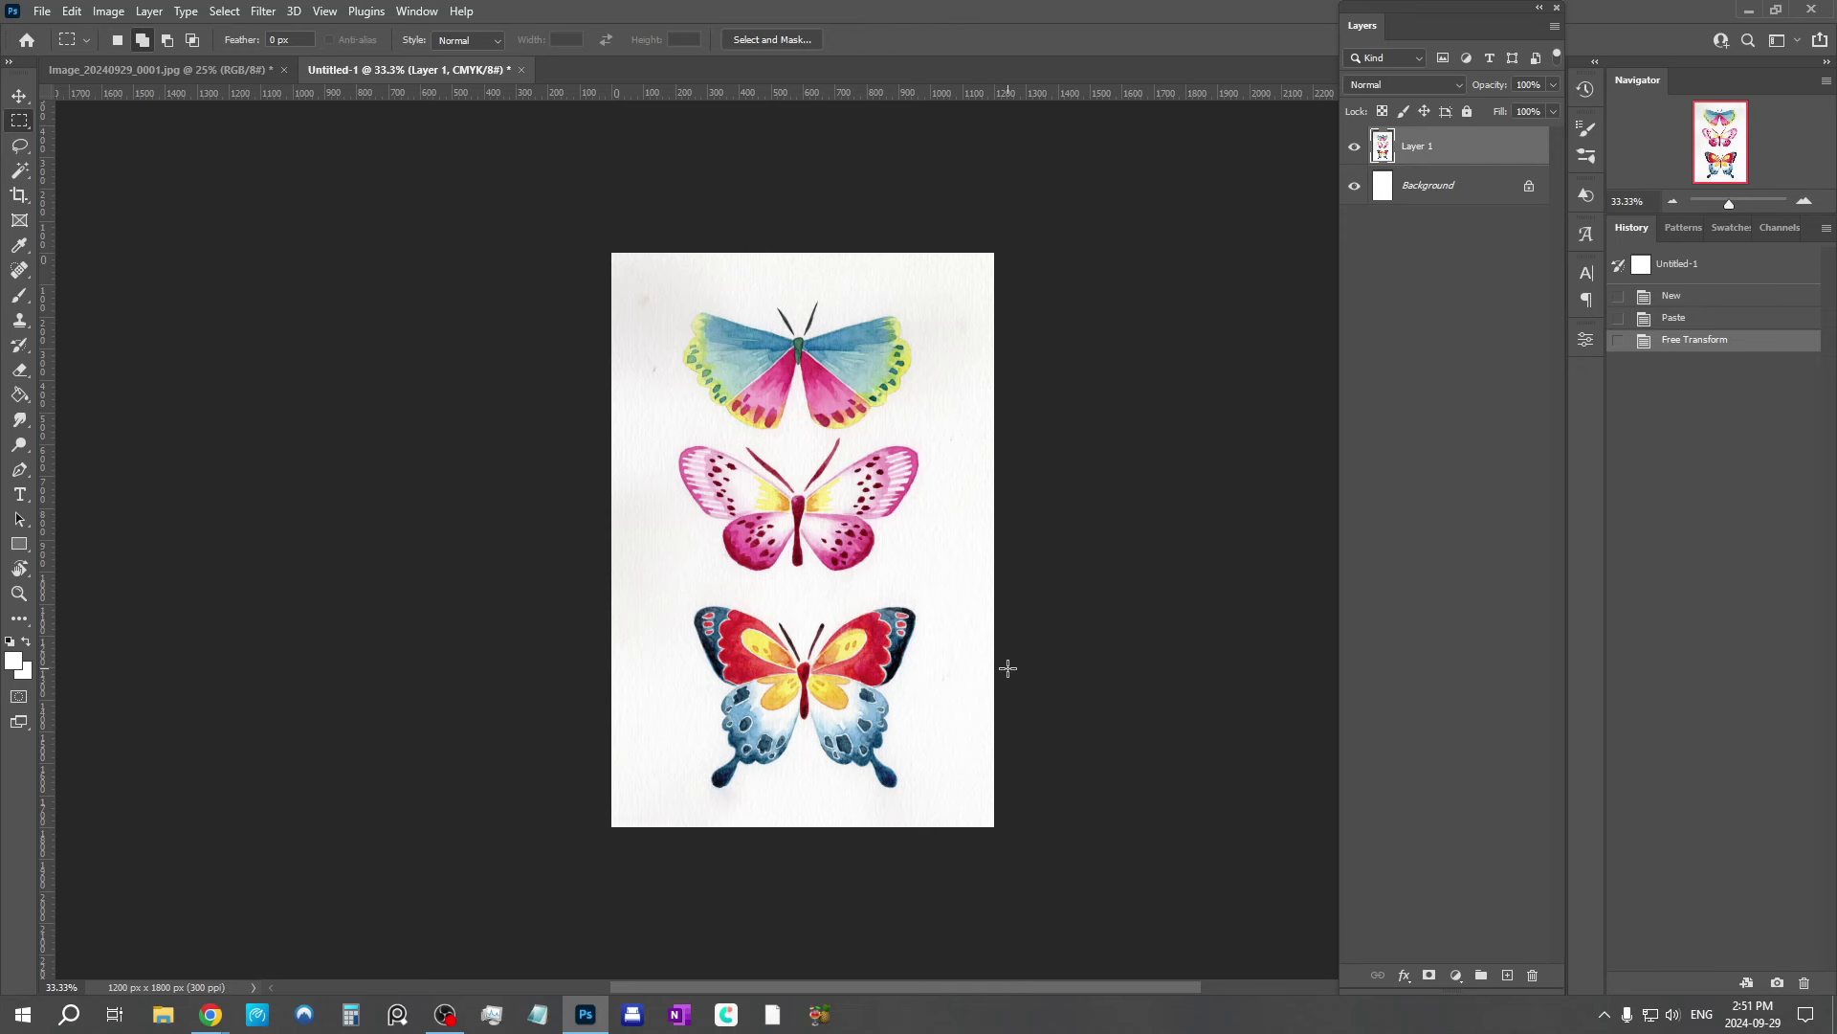
Step: Close the original scan document without saving its changes, keeping the new document open
key("v")
left_click(181, 71)
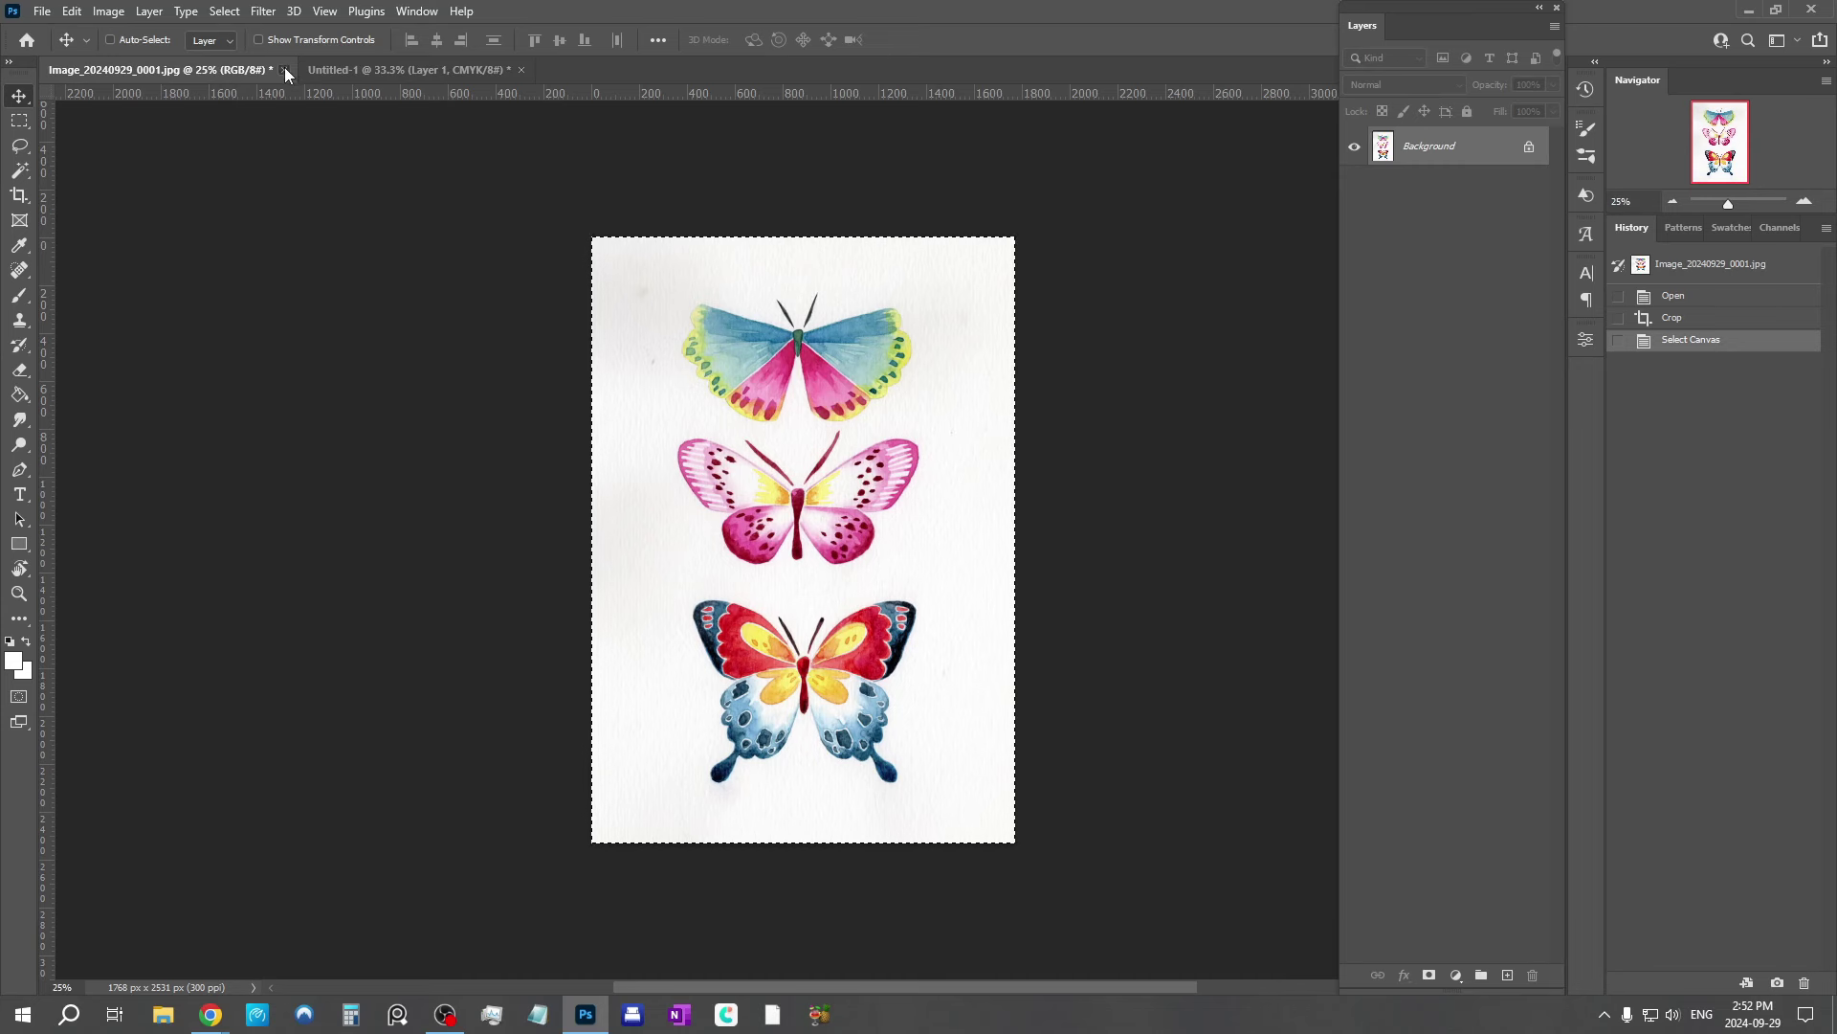
left_click(284, 69)
left_click(911, 377)
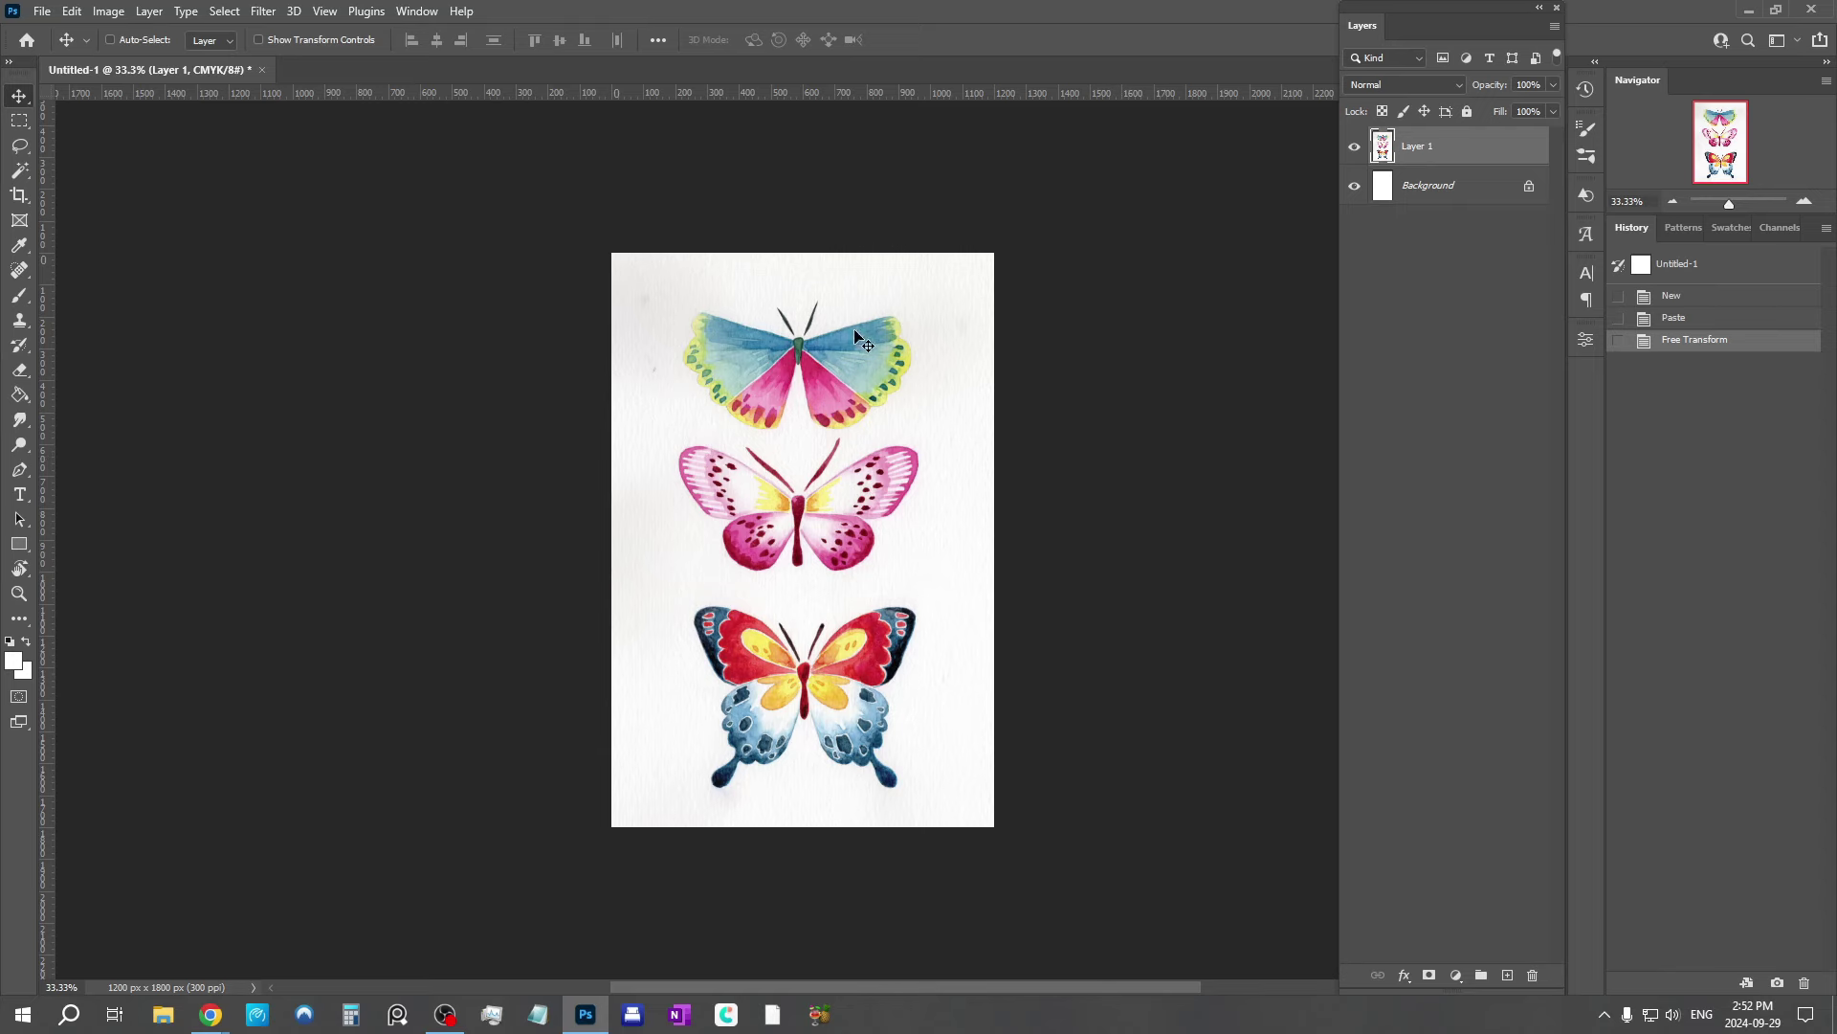
Step: Inspect the paper texture, stains and specks around the butterflies at 100% and in the full view
left_click(1804, 202)
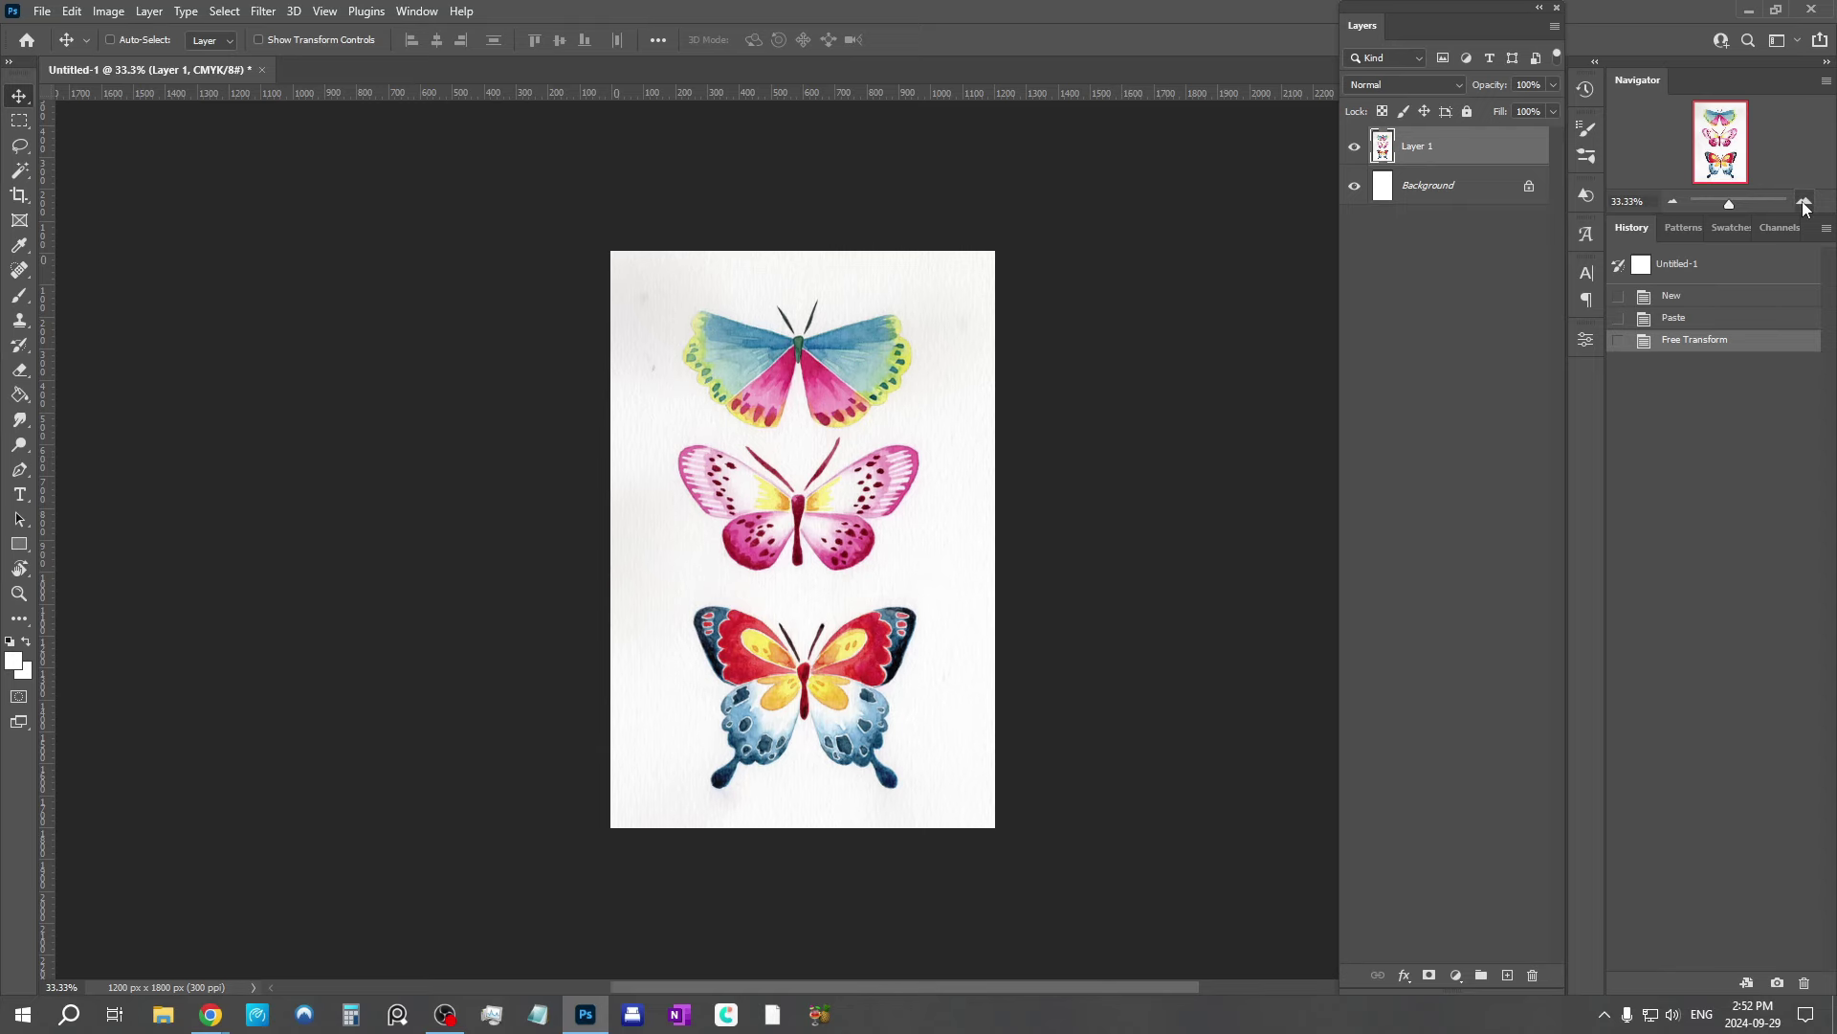
left_click(1804, 202)
left_click_drag(1078, 325, 1233, 603)
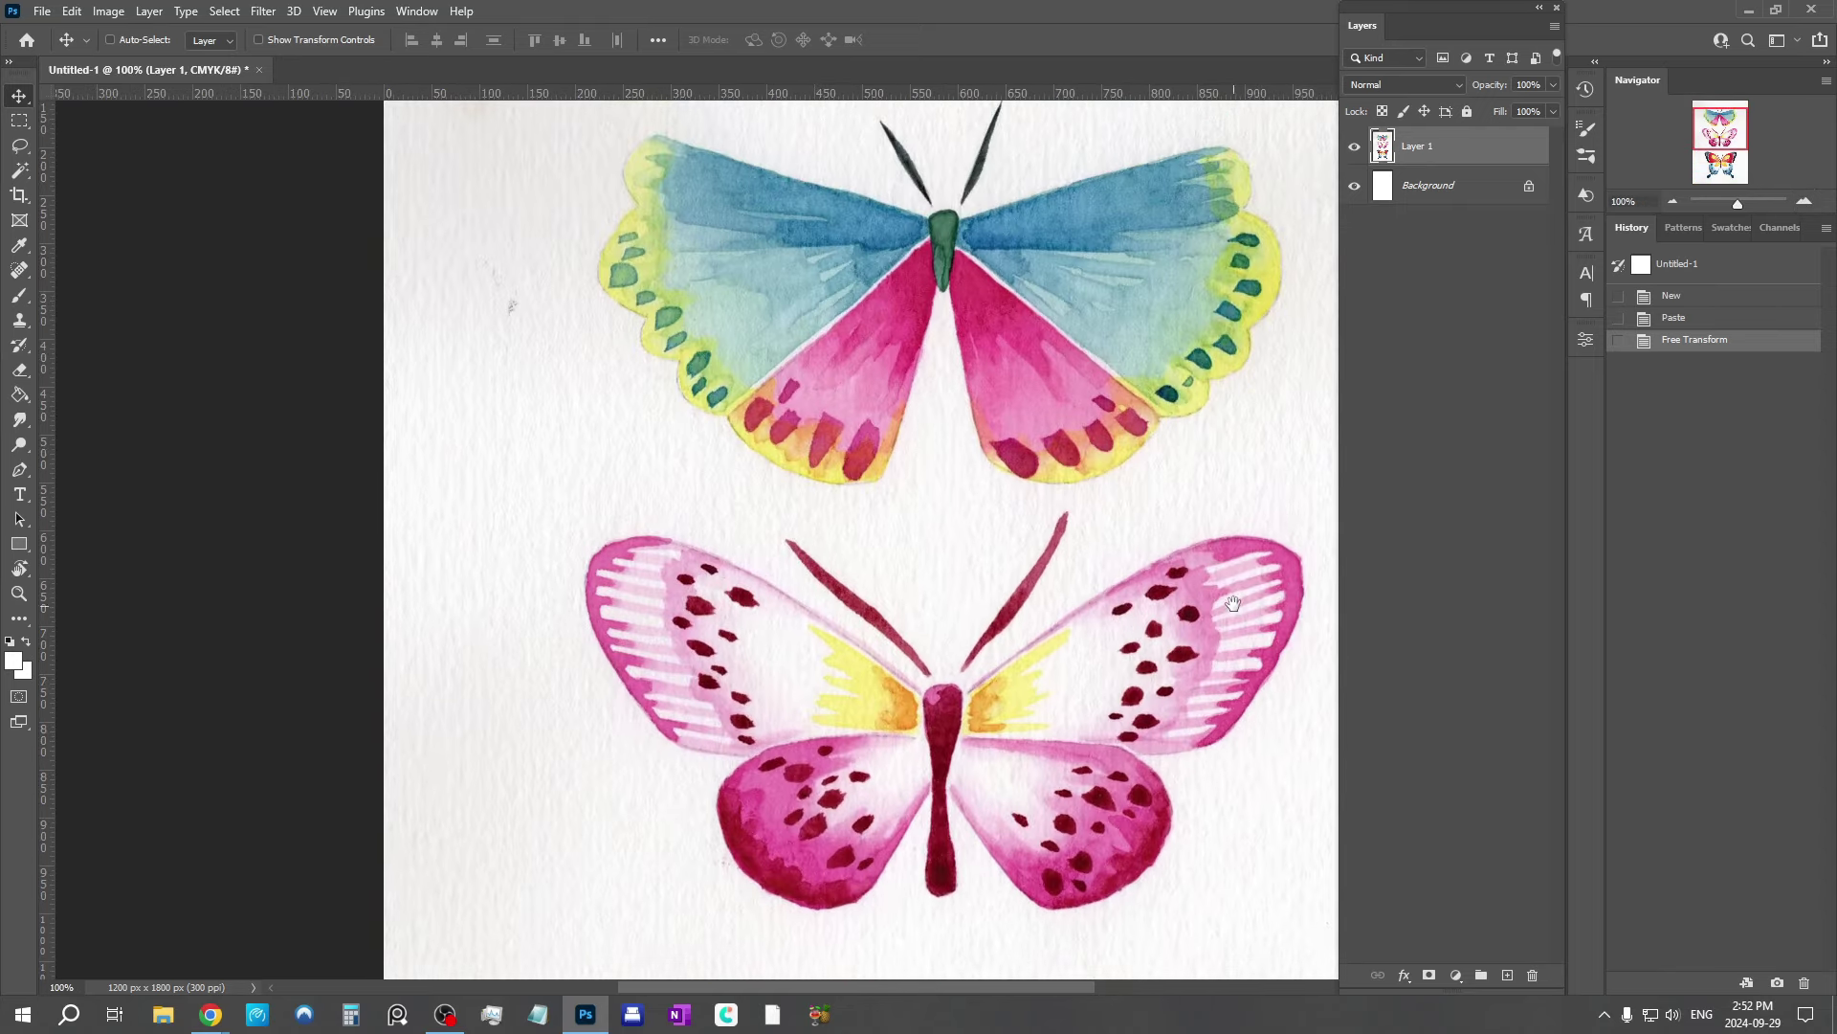
left_click_drag(1013, 376, 1012, 489)
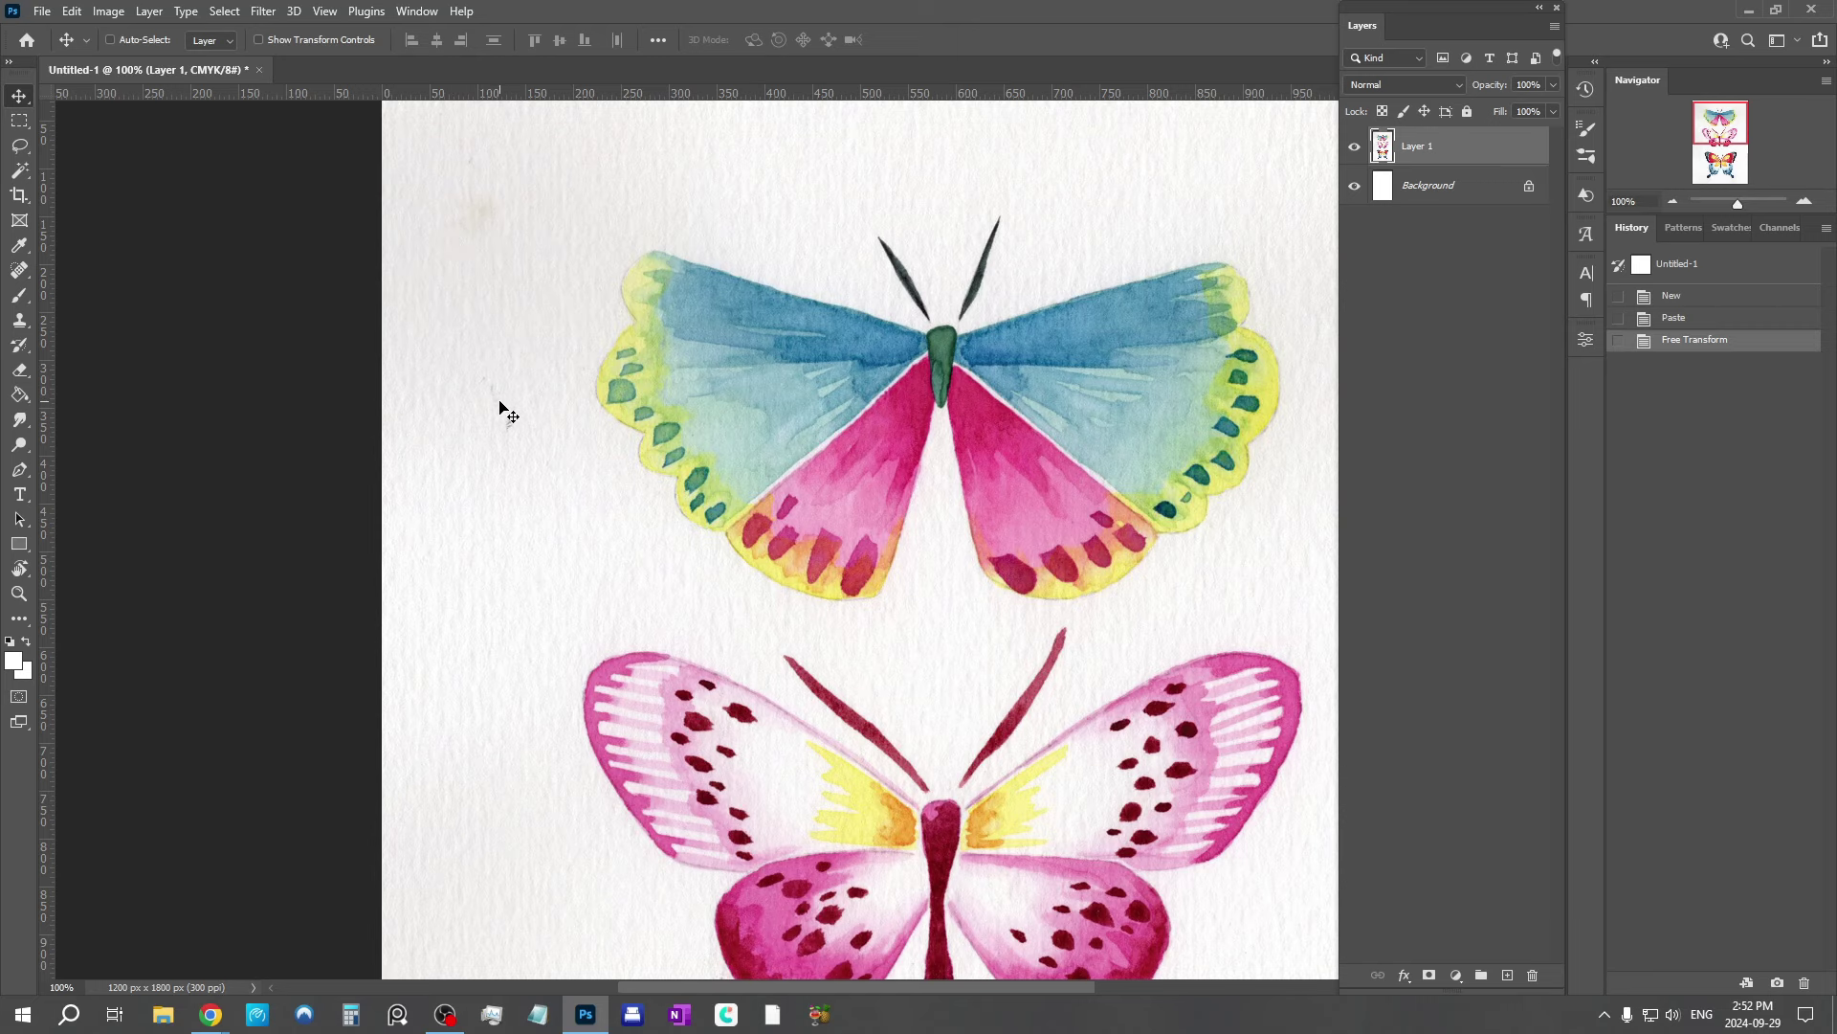
left_click_drag(976, 399, 930, 447)
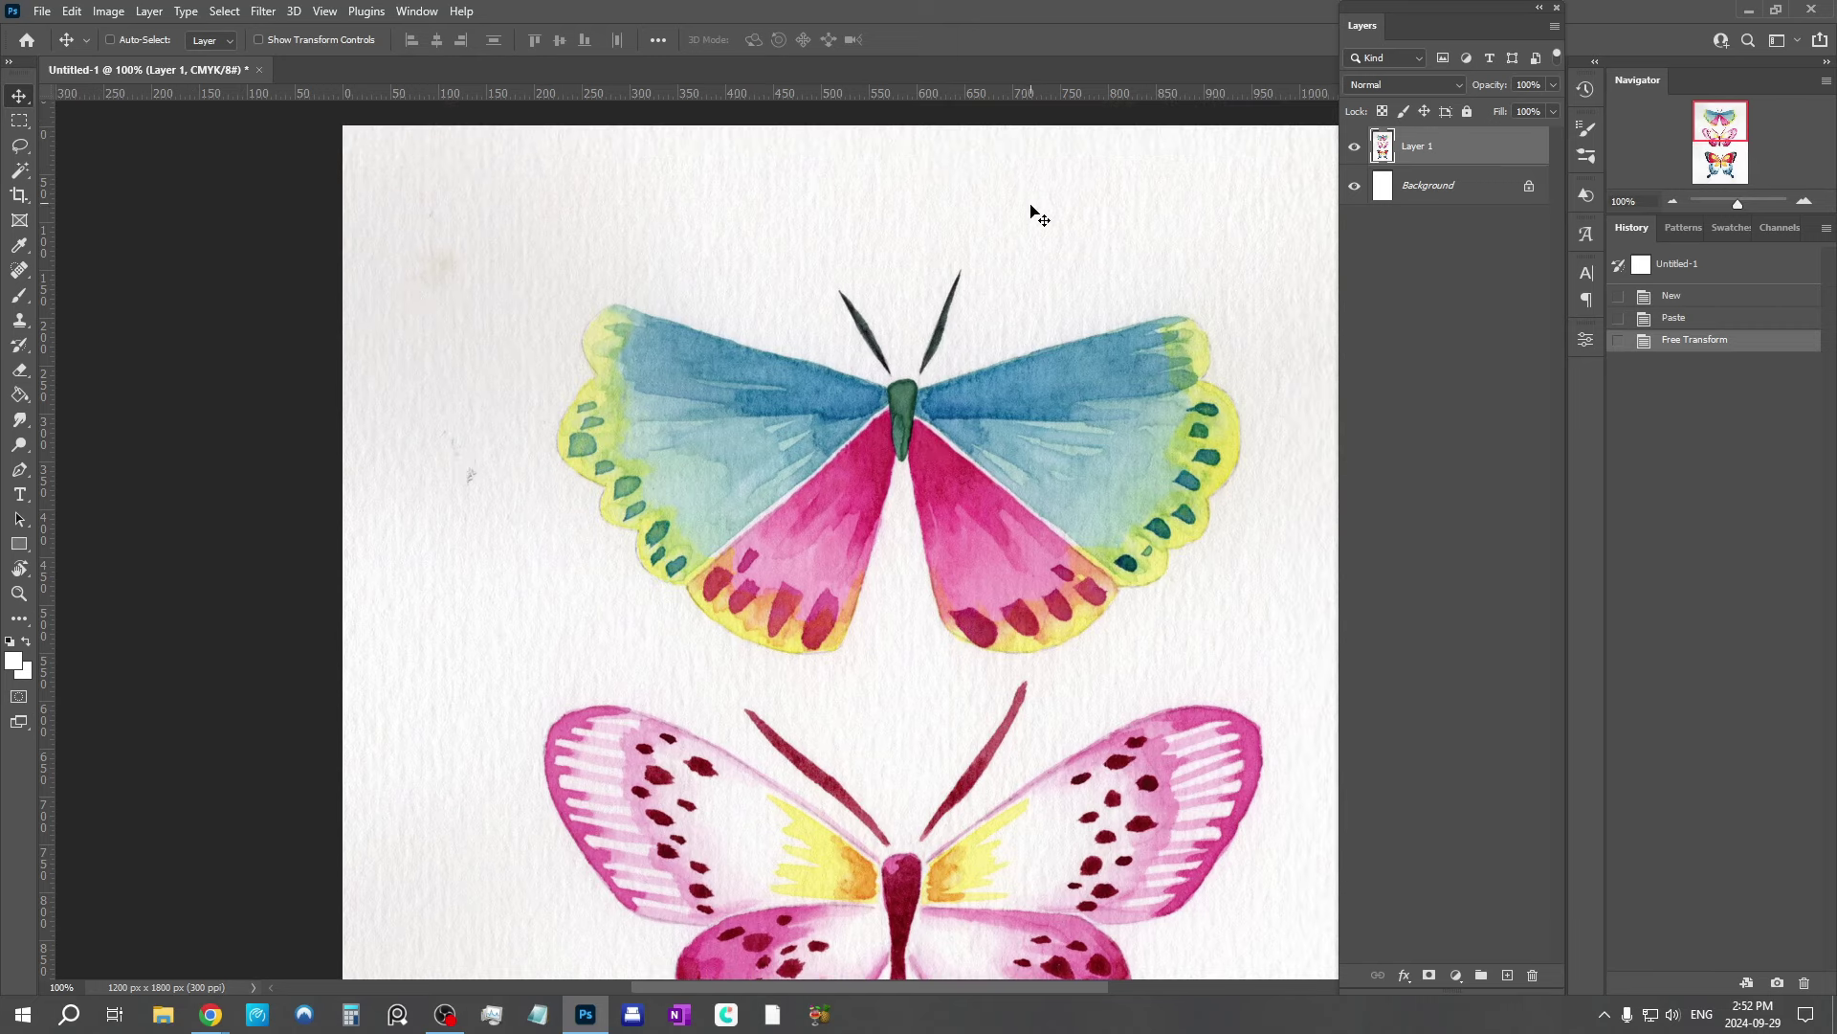
key("ctrl+minus")
key("ctrl+minus")
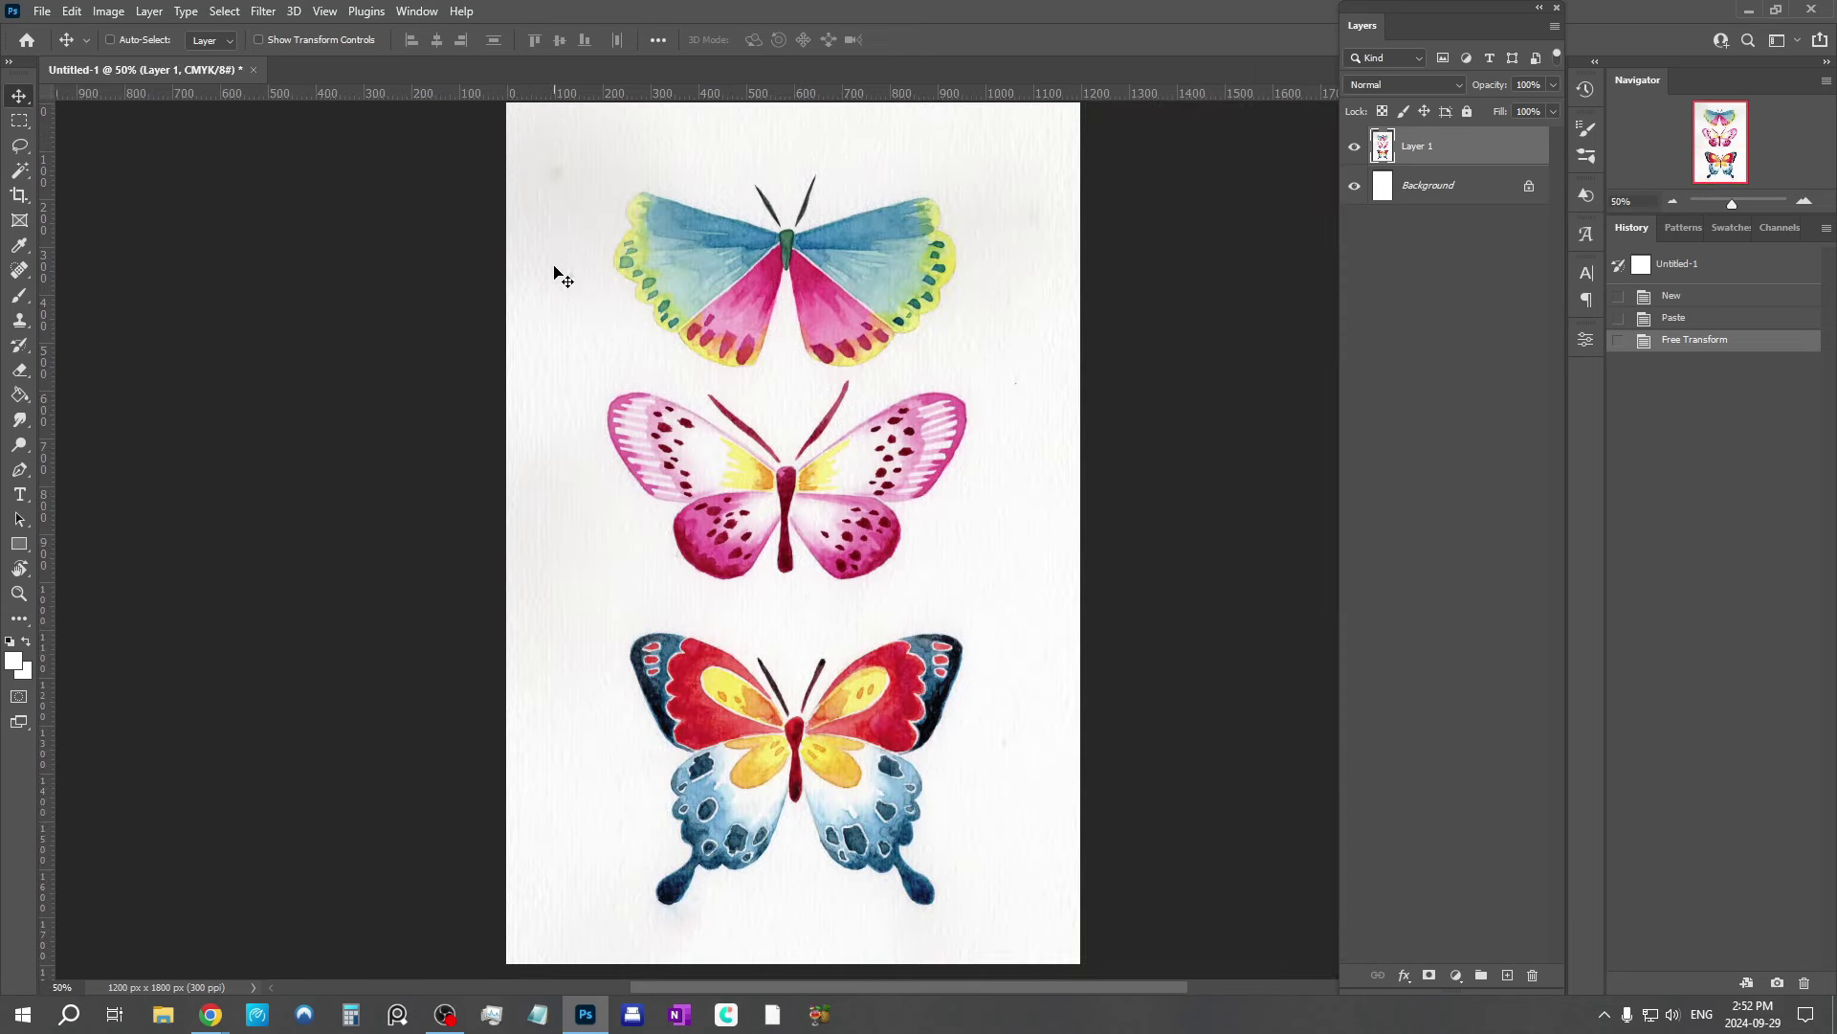
left_click_drag(971, 438, 969, 433)
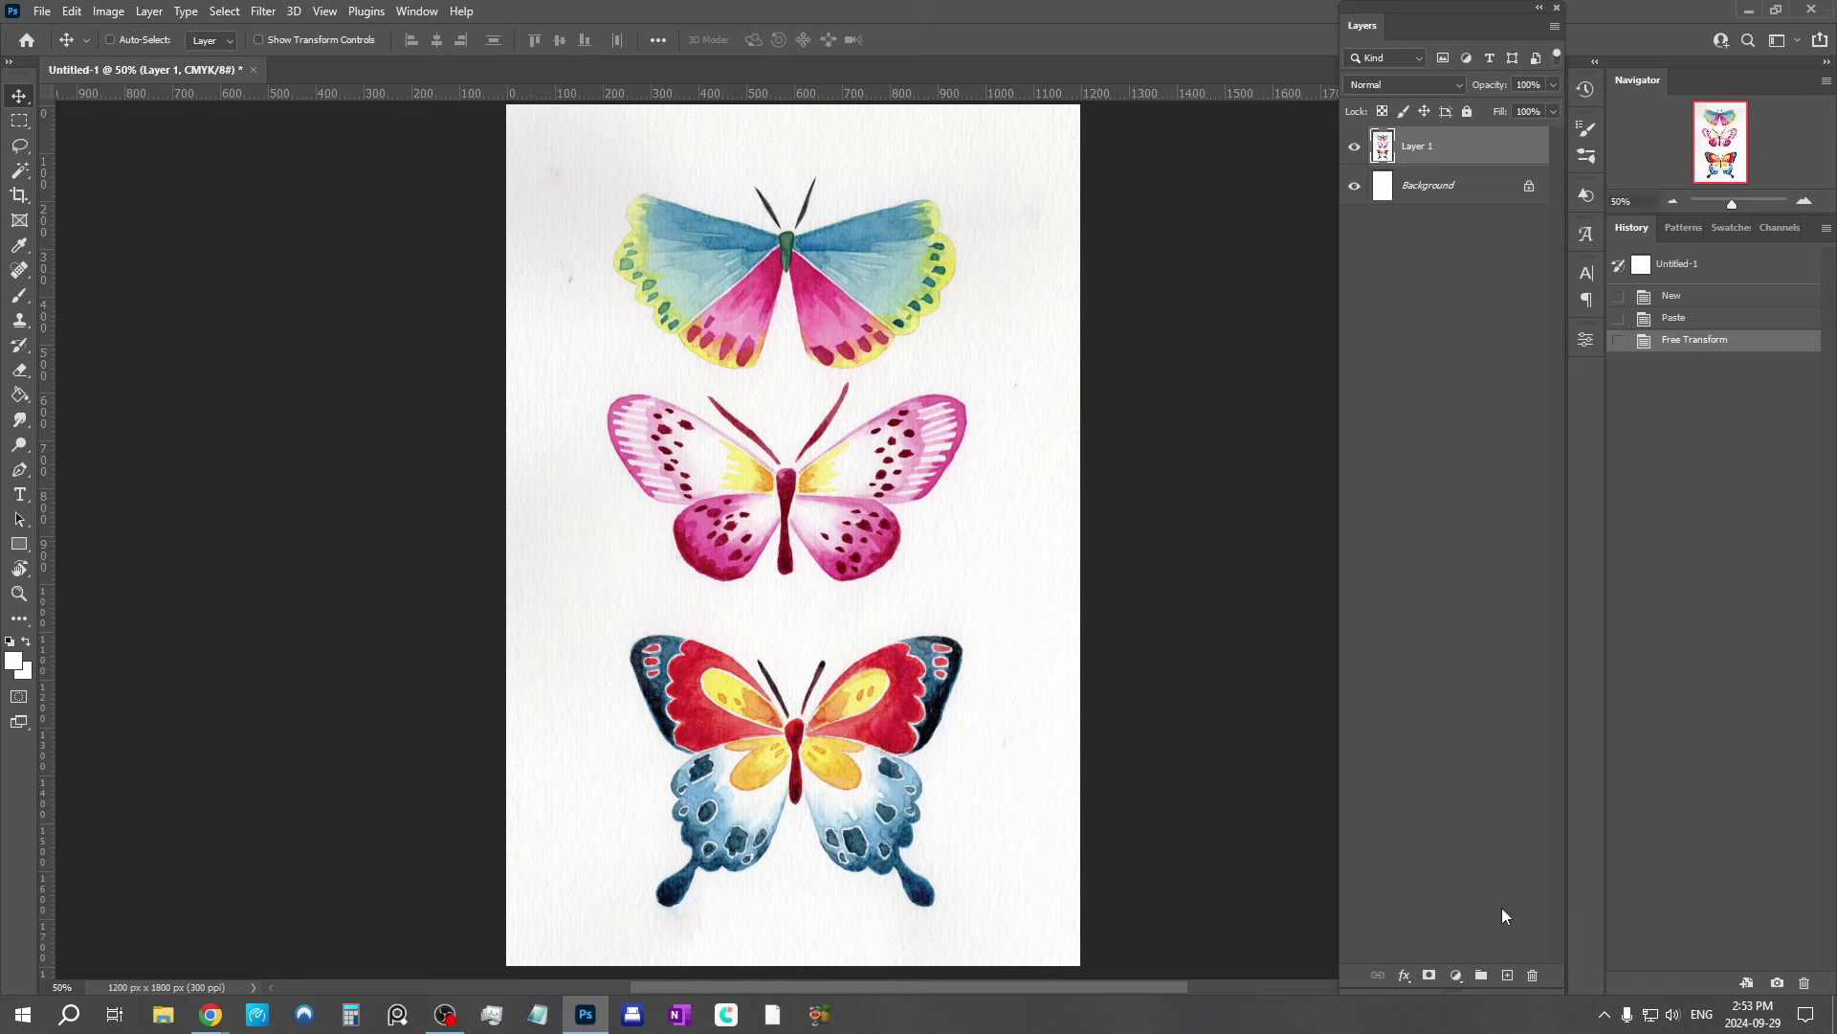
Step: Add a Brightness/Contrast adjustment layer above the artwork and lower its brightness to -80
left_click(1456, 978)
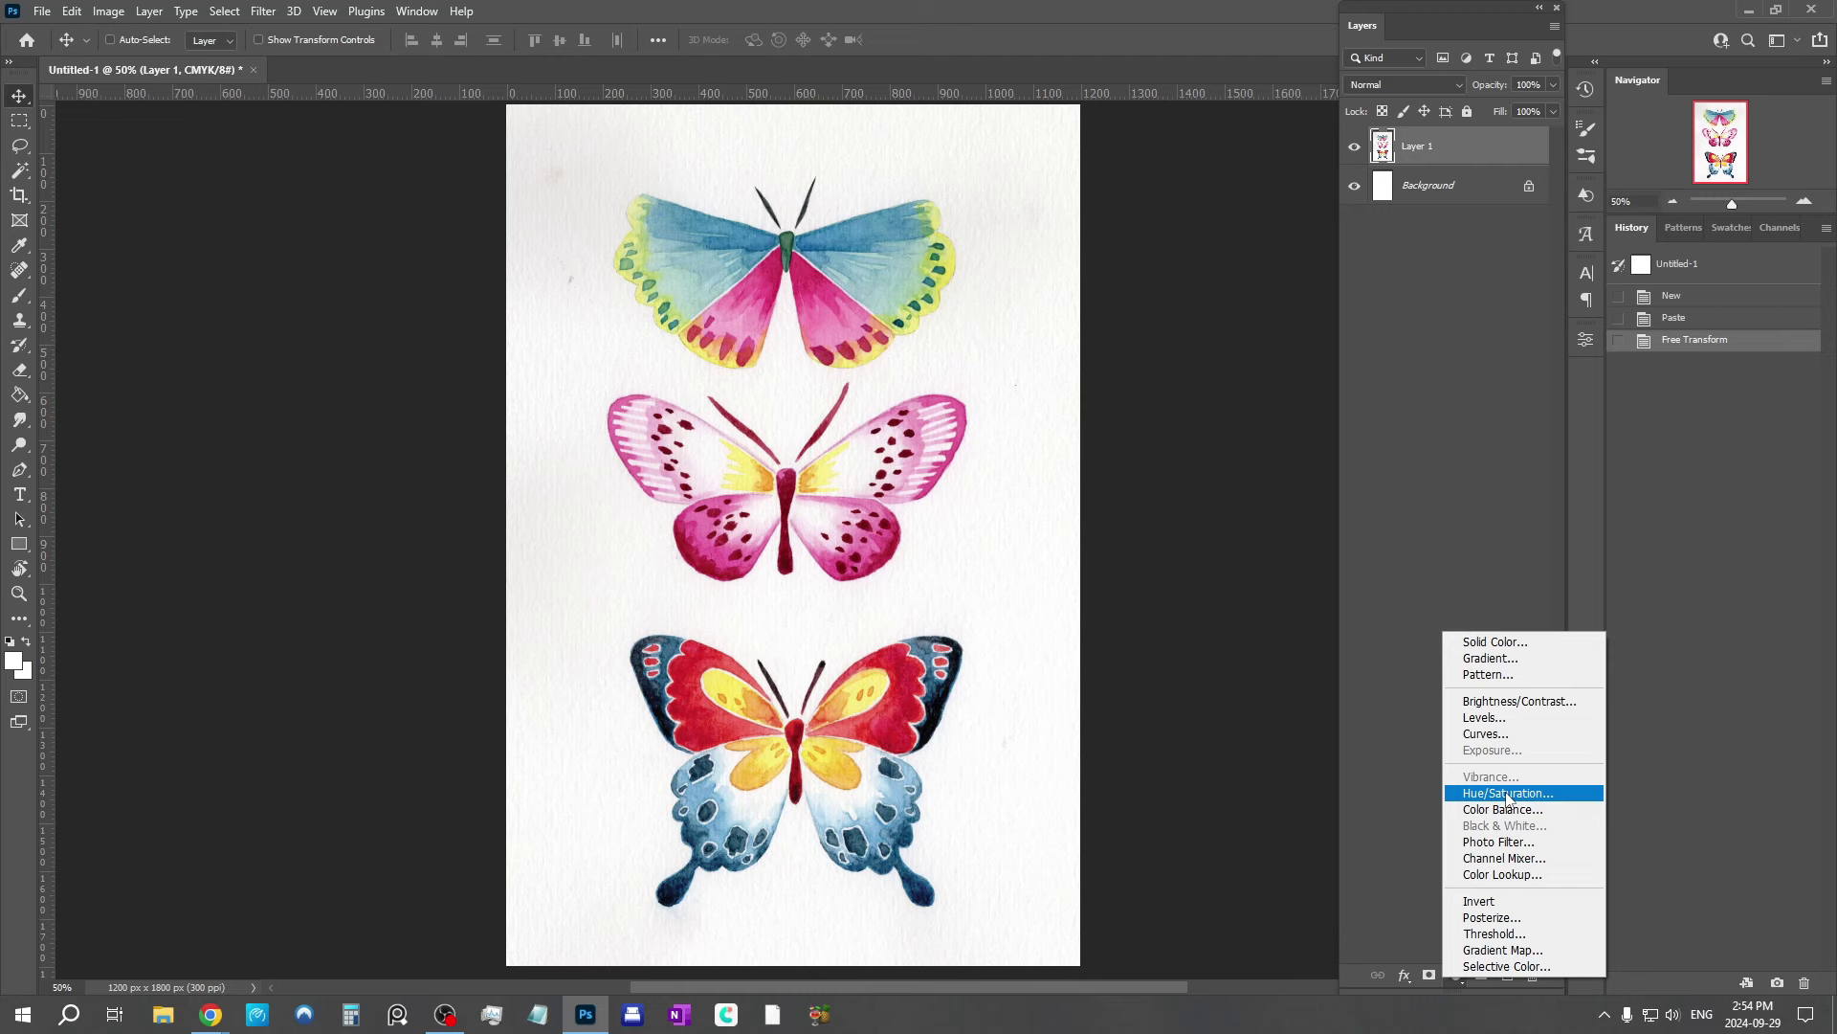
left_click(1490, 700)
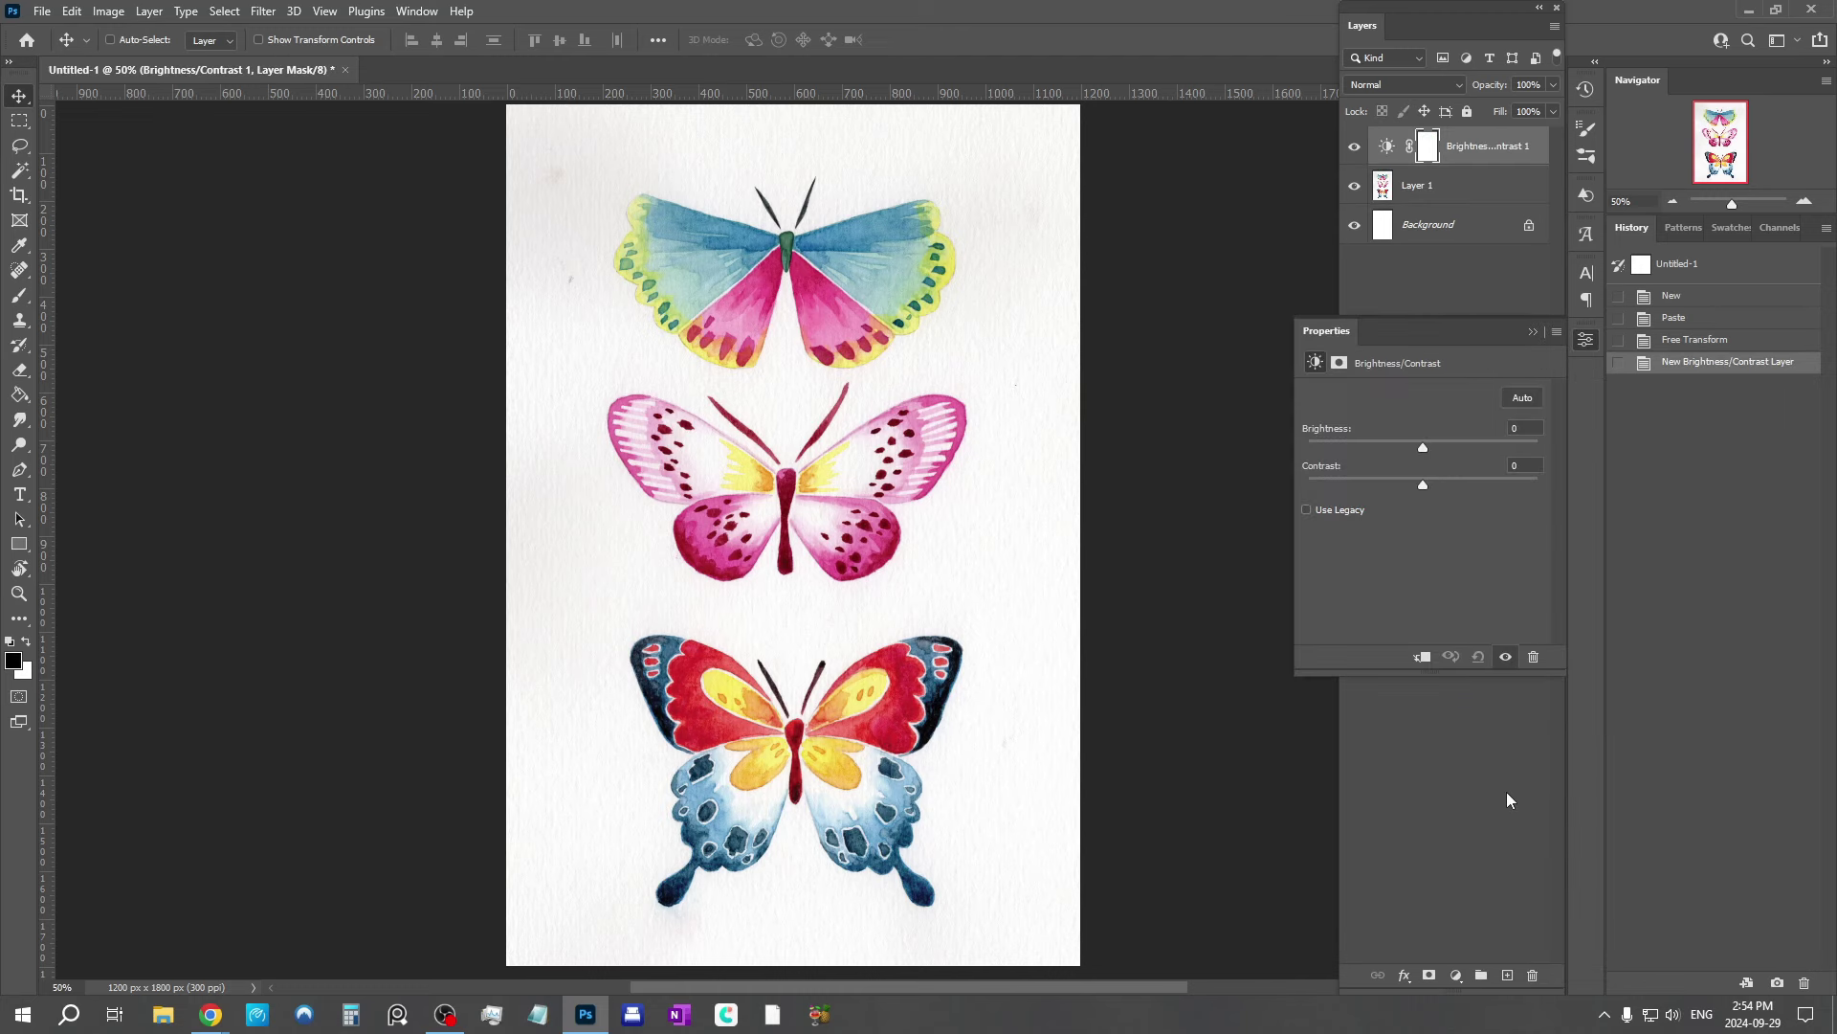
left_click(1375, 441)
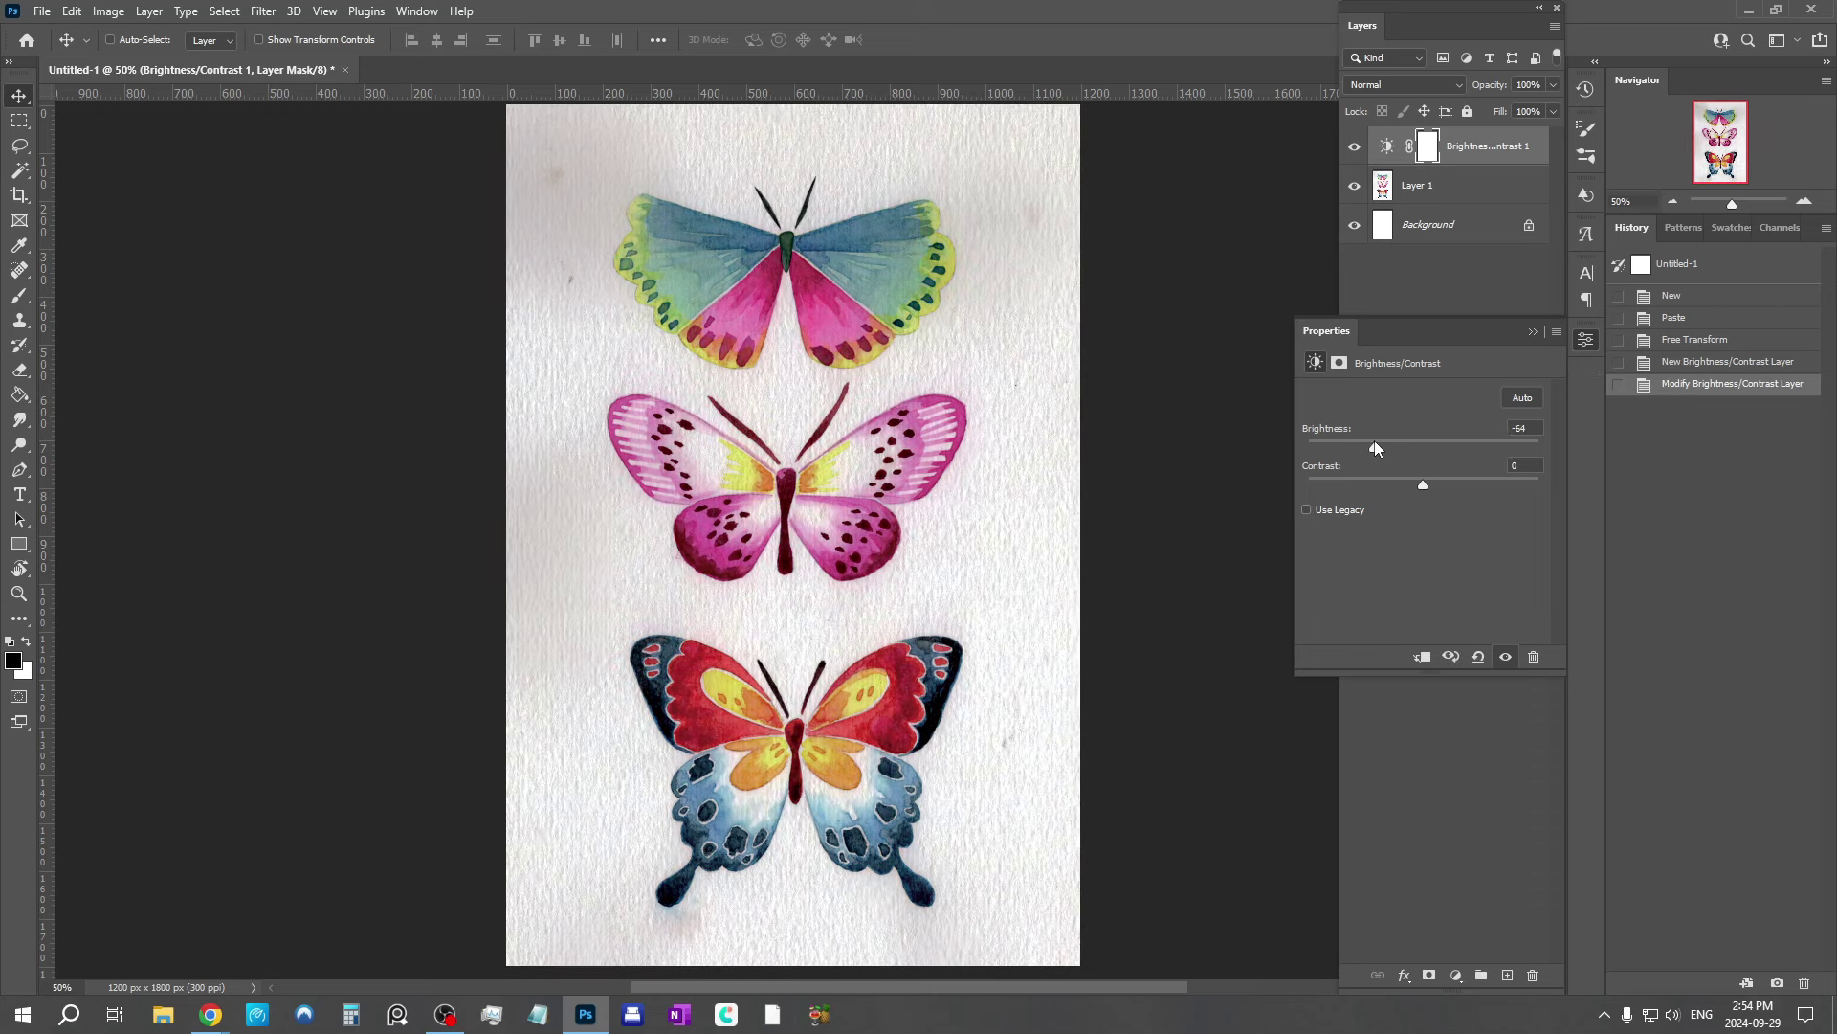
left_click(1531, 334)
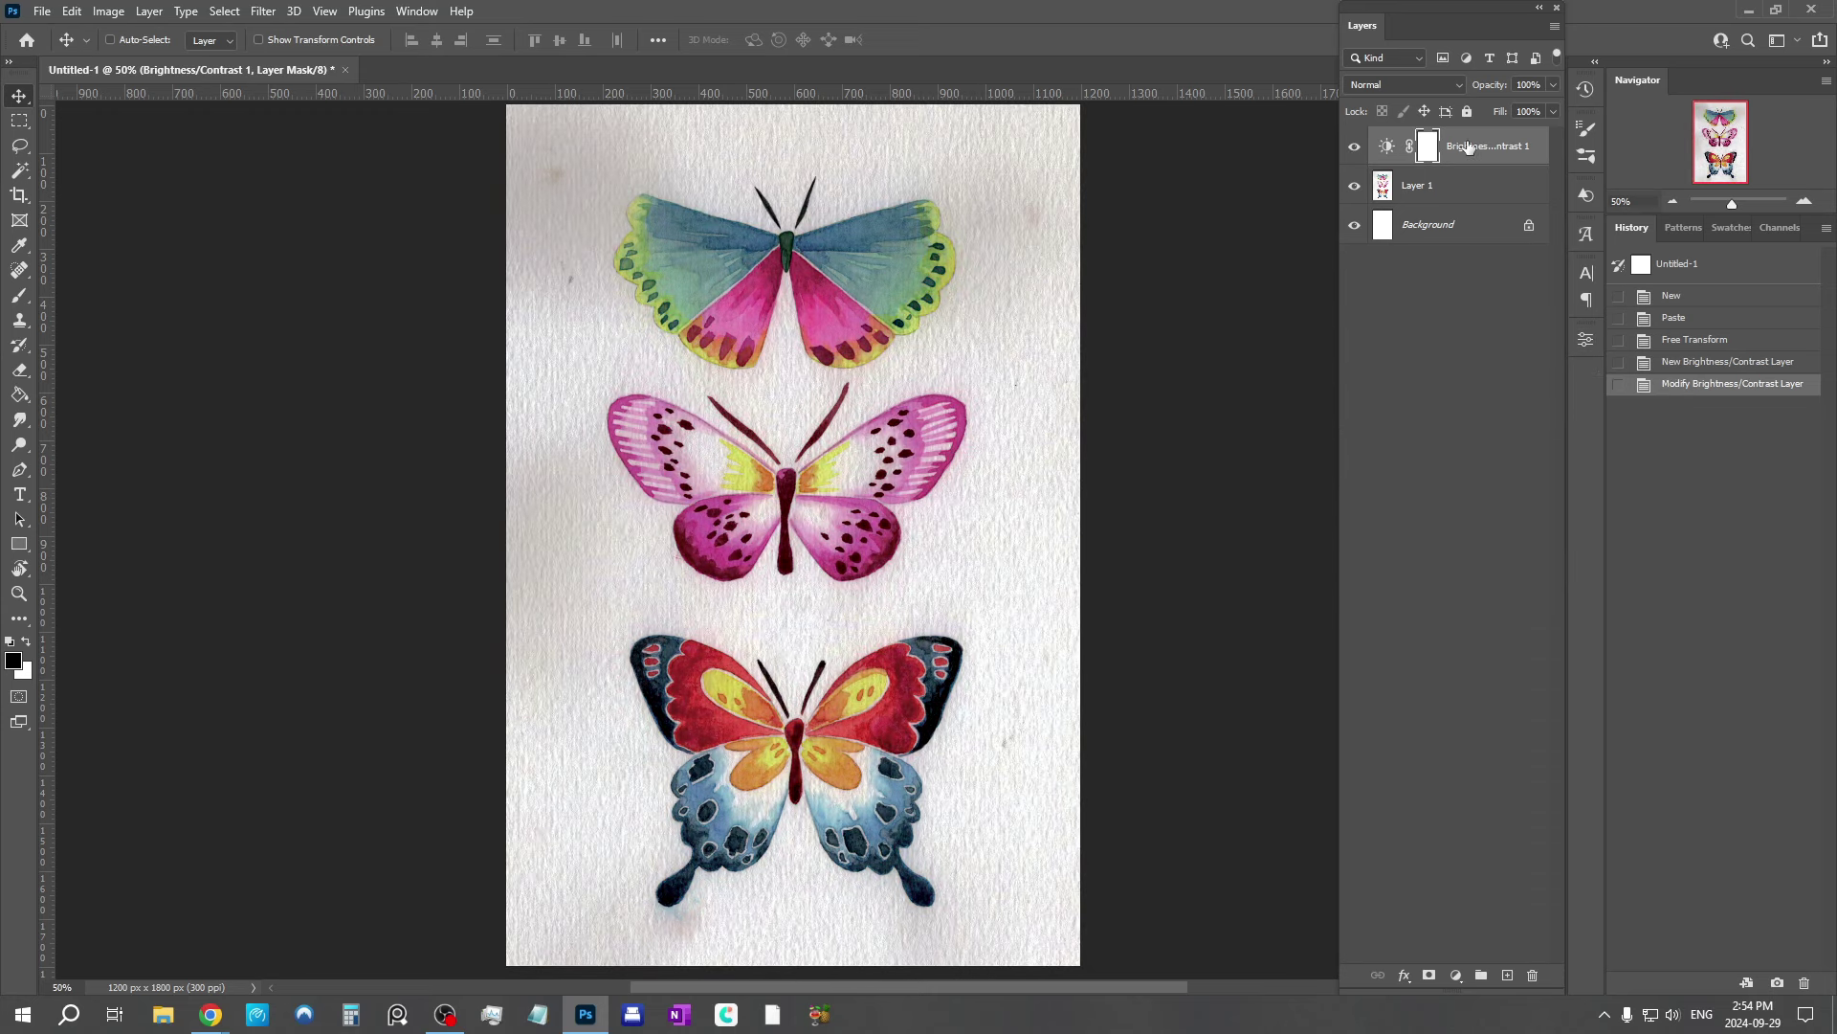
Step: Compare the artwork with and without the Brightness/Contrast layer by toggling its visibility, and reopen the adjustment's settings
left_click(1355, 149)
left_click(1355, 148)
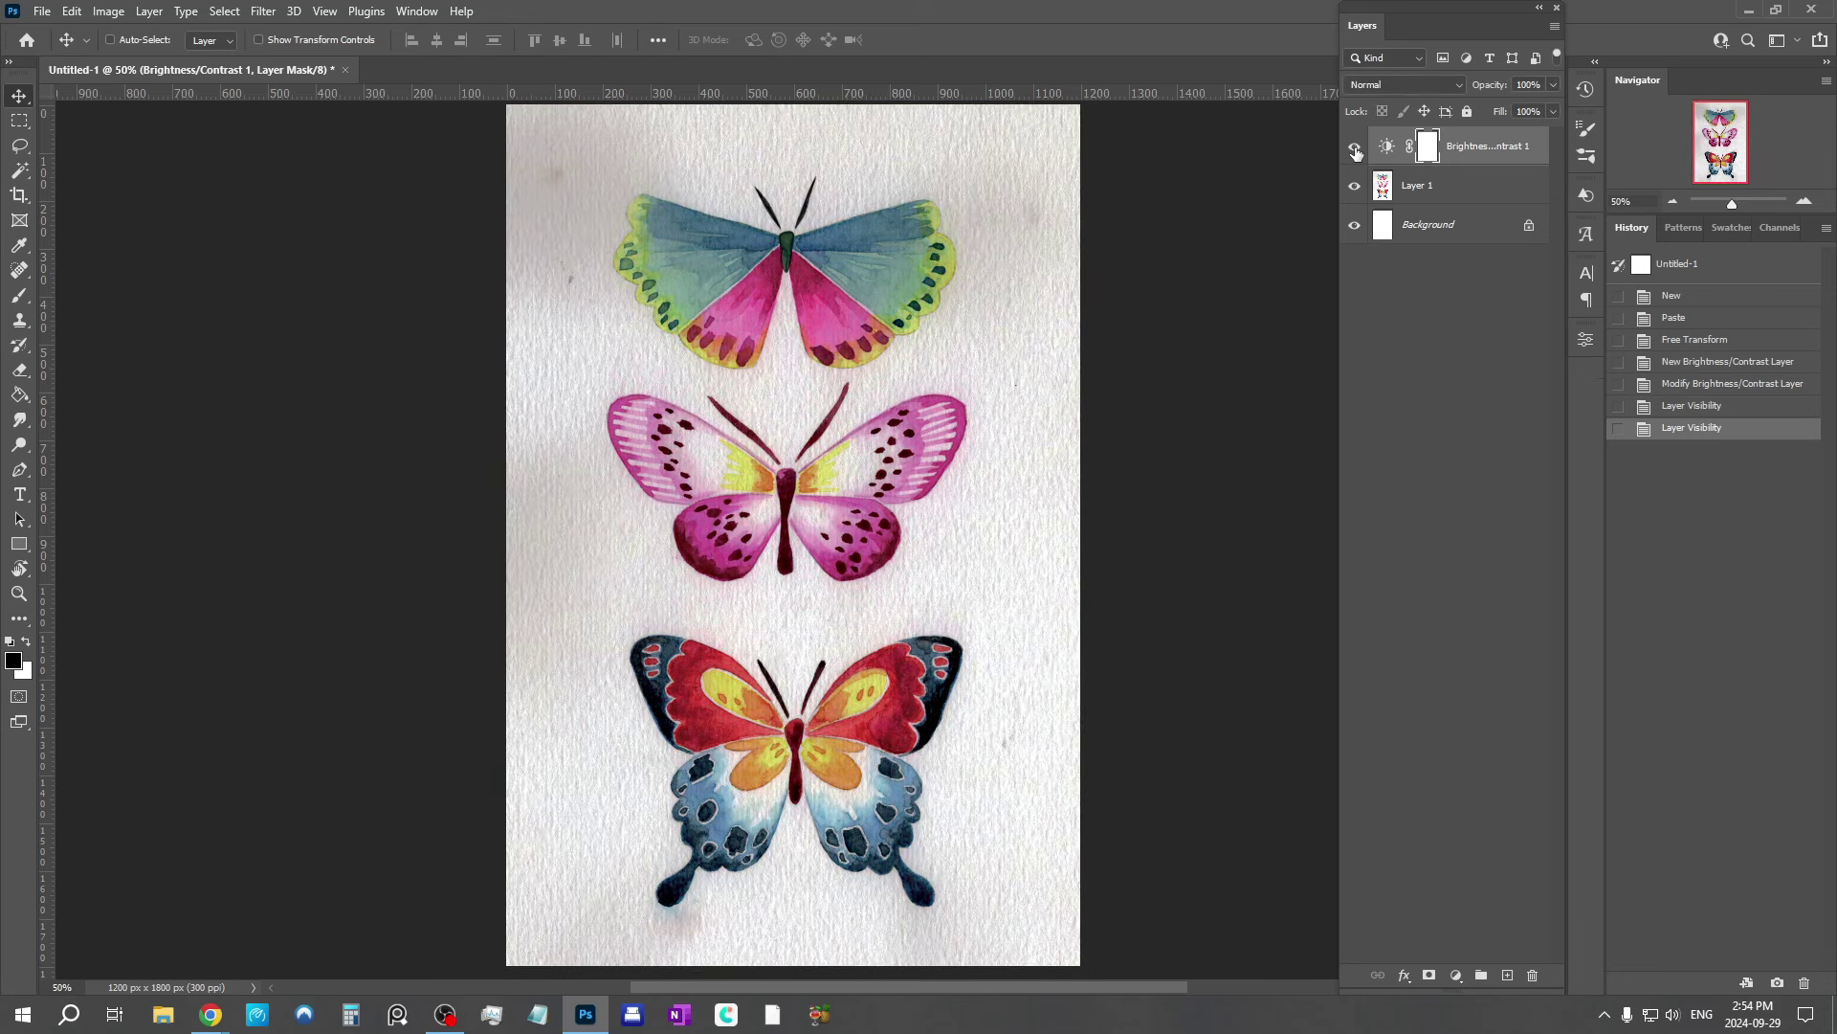
left_click(1355, 148)
left_click(1355, 148)
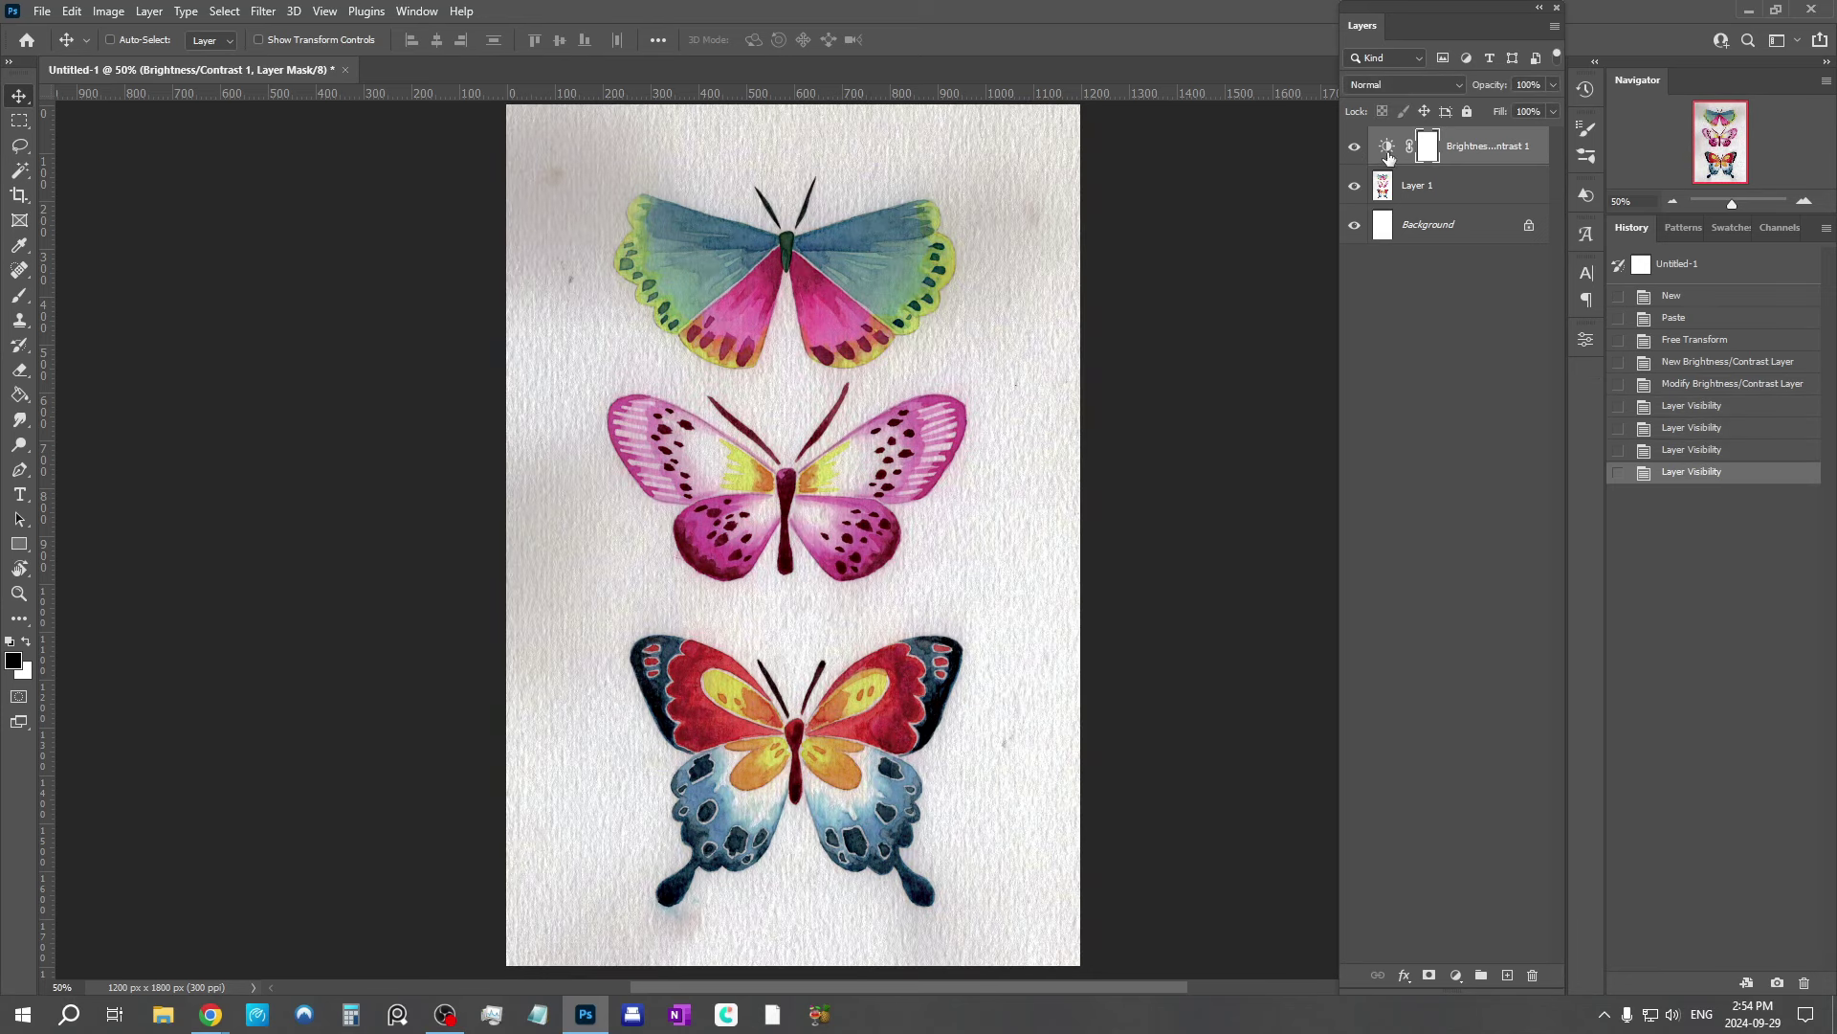
double_click(1387, 146)
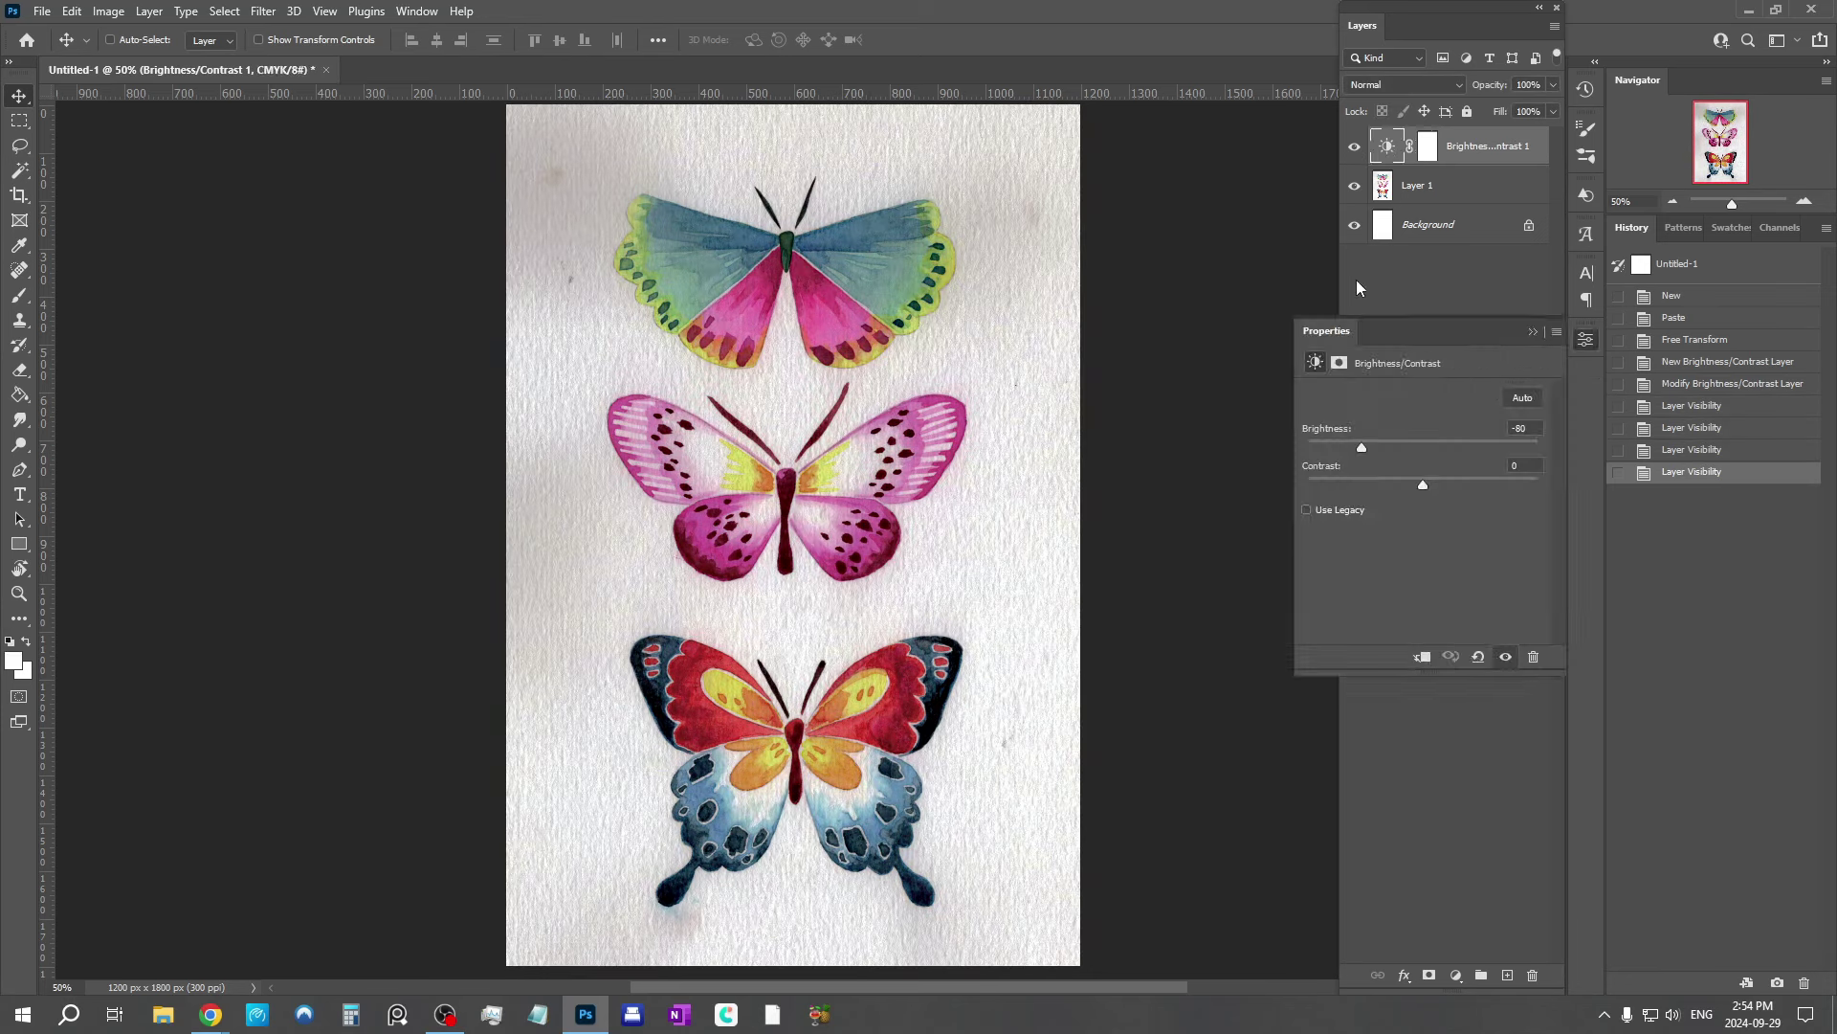
Step: Raise the Brightness/Contrast layer's brightness to 124 and compare the artwork with and without the adjustment
left_click_drag(1362, 447, 1519, 449)
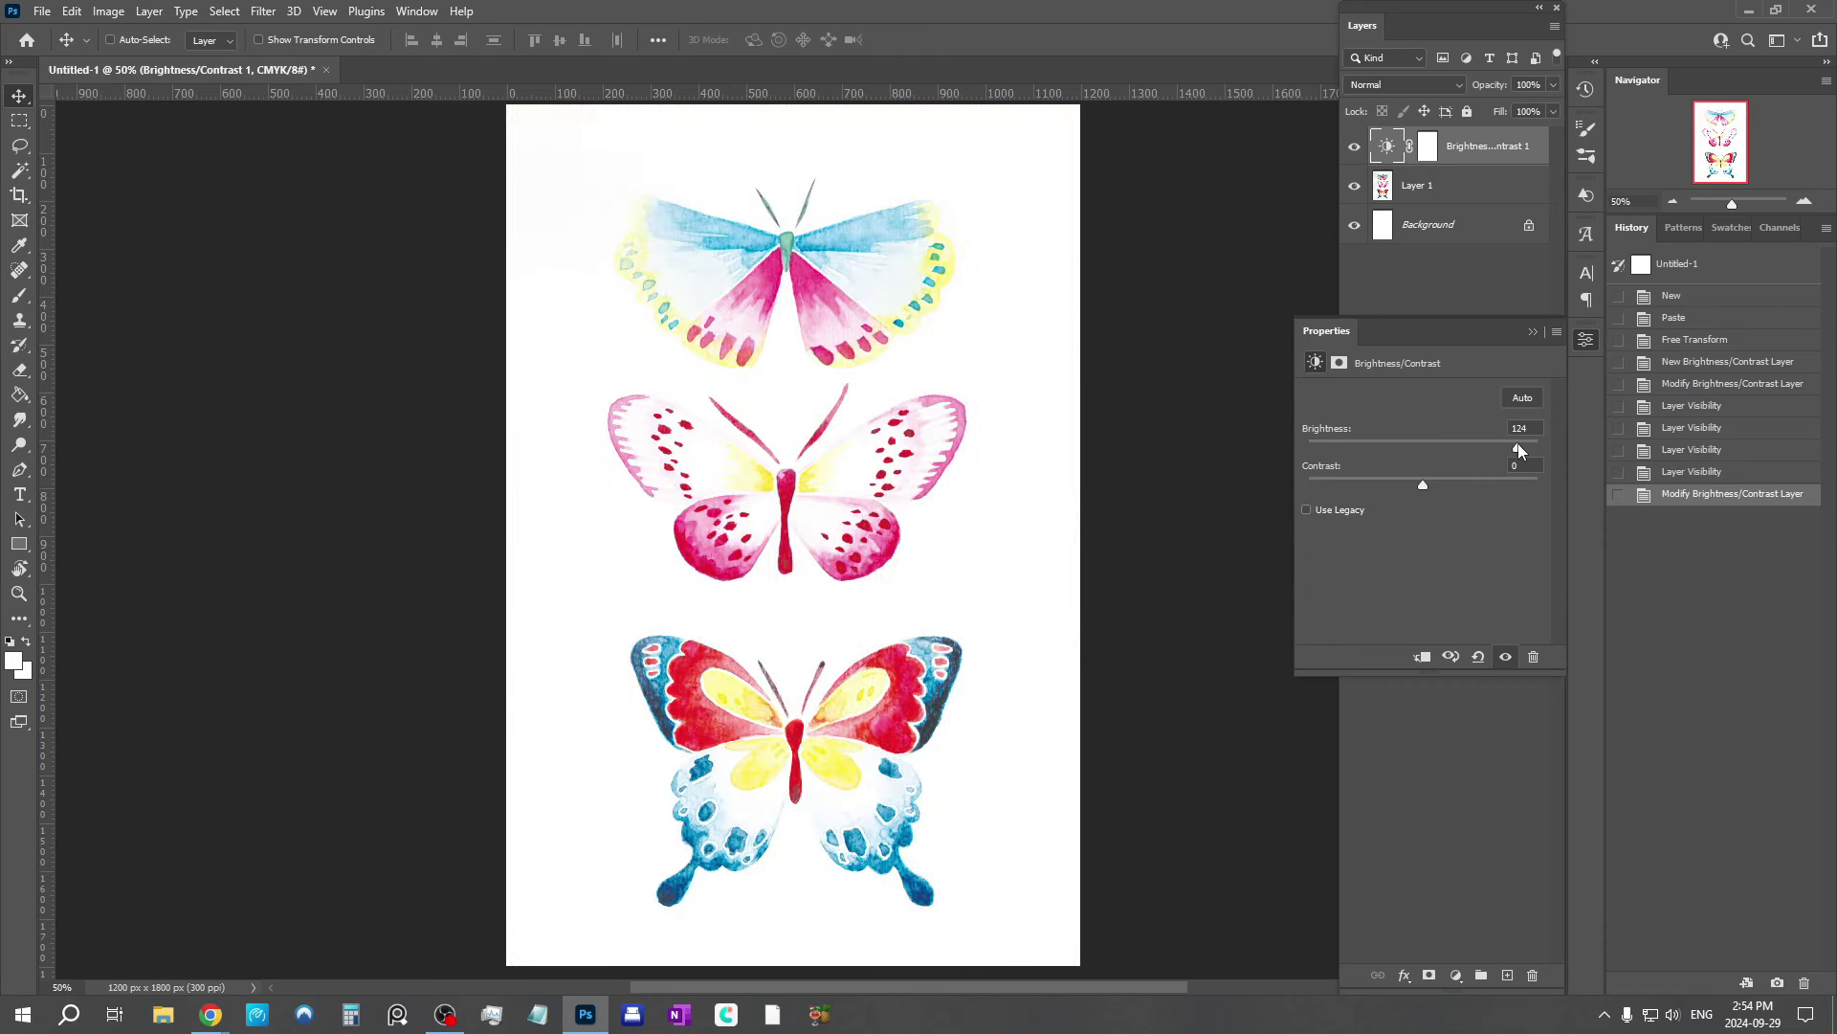
left_click(1533, 332)
left_click(1354, 146)
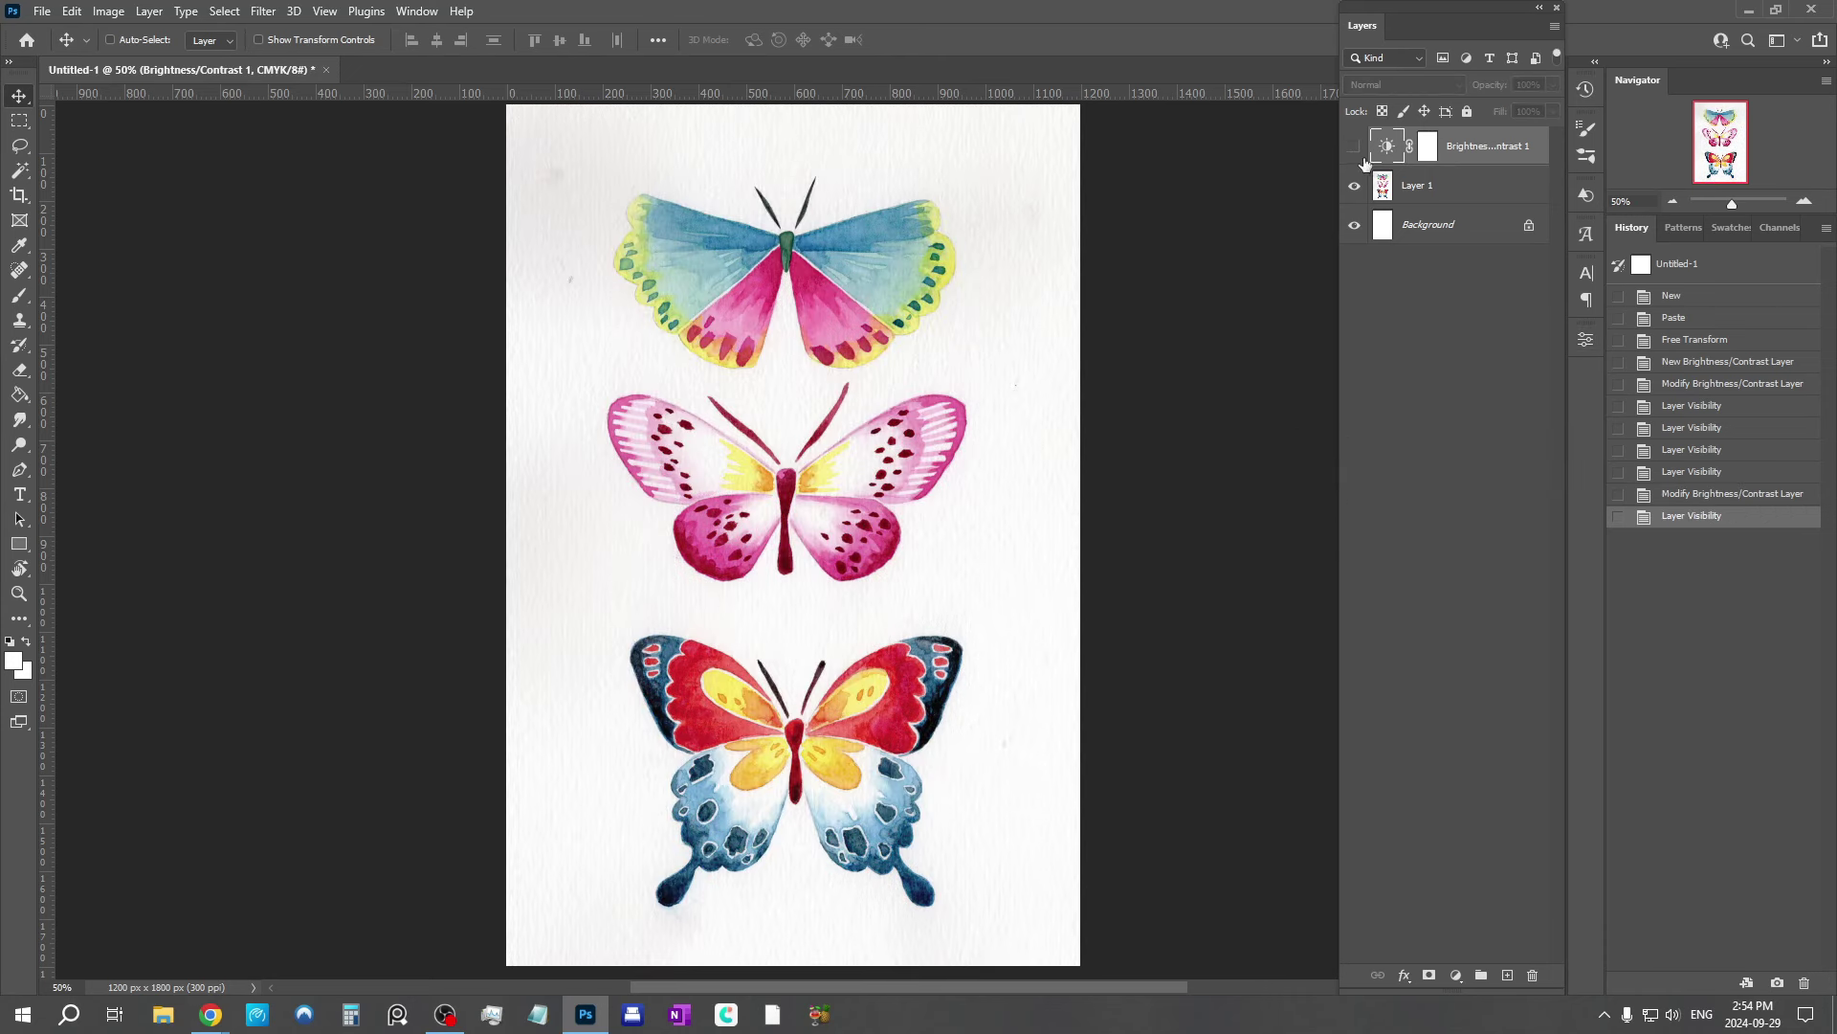
left_click(1354, 148)
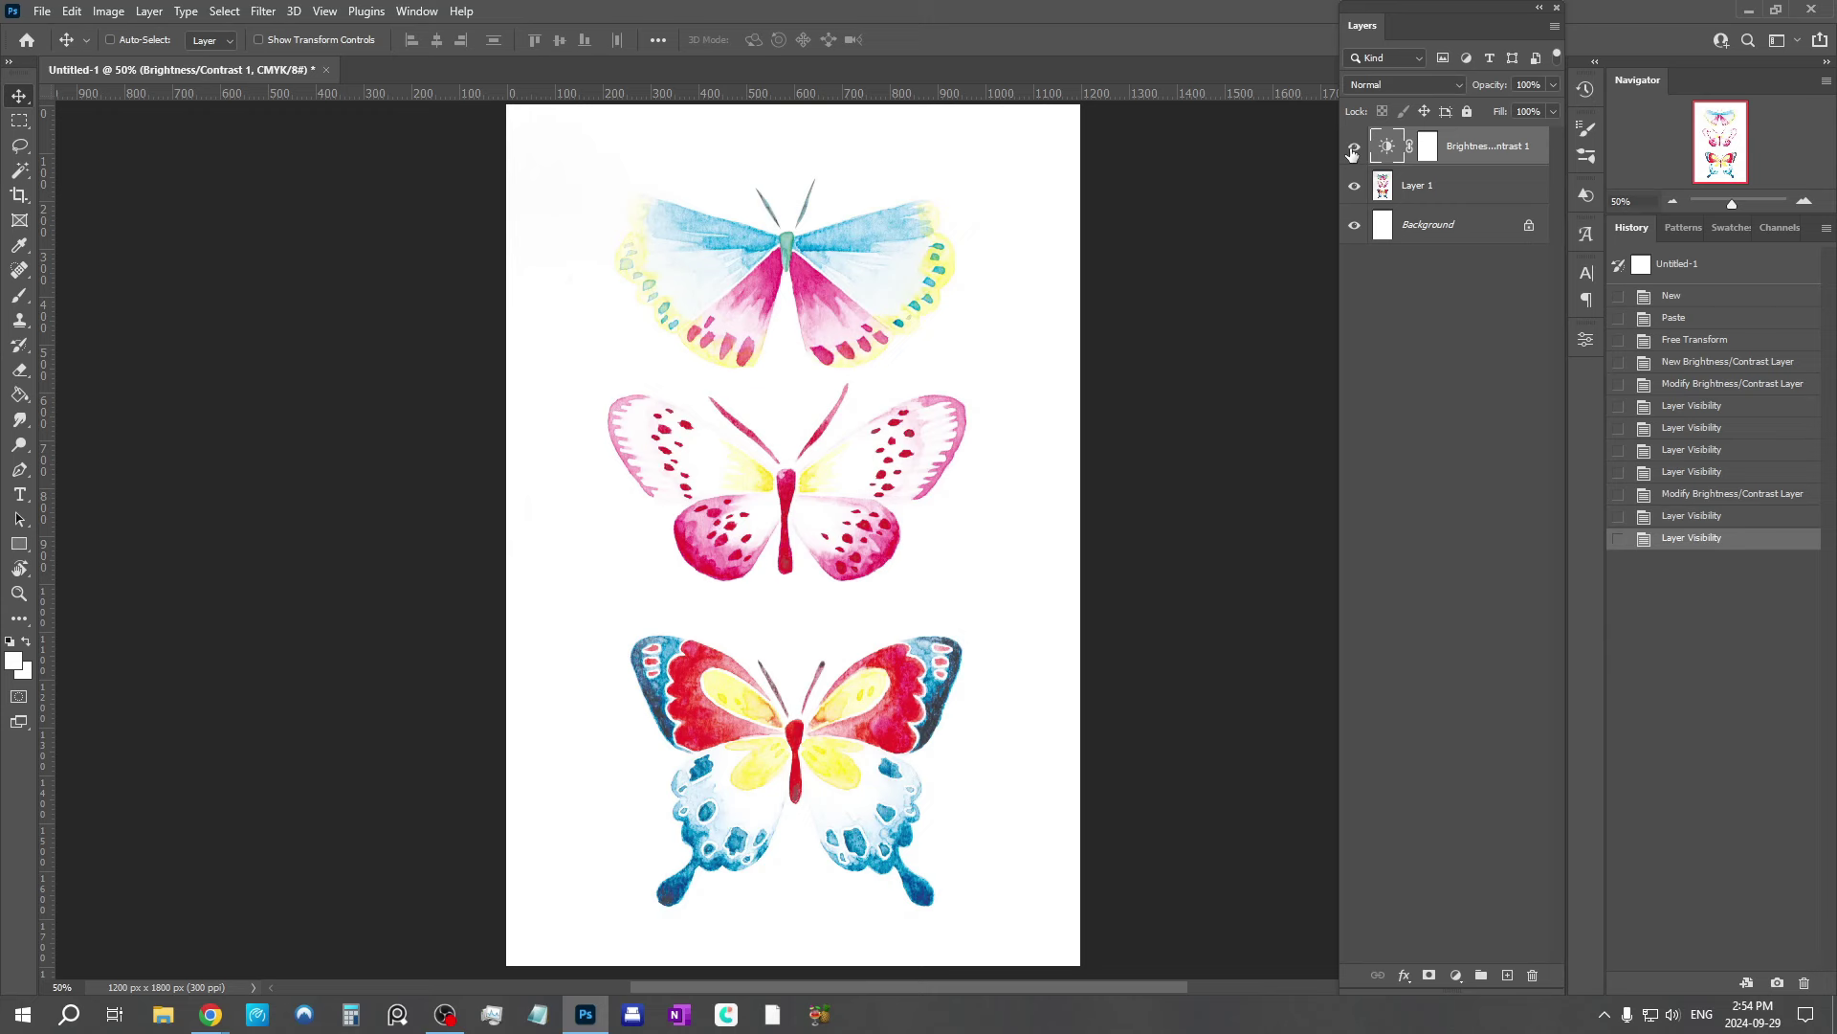
Step: Hide the Brightness/Contrast adjustment layer and delete it, leaving only the artwork and background layers
left_click(1354, 148)
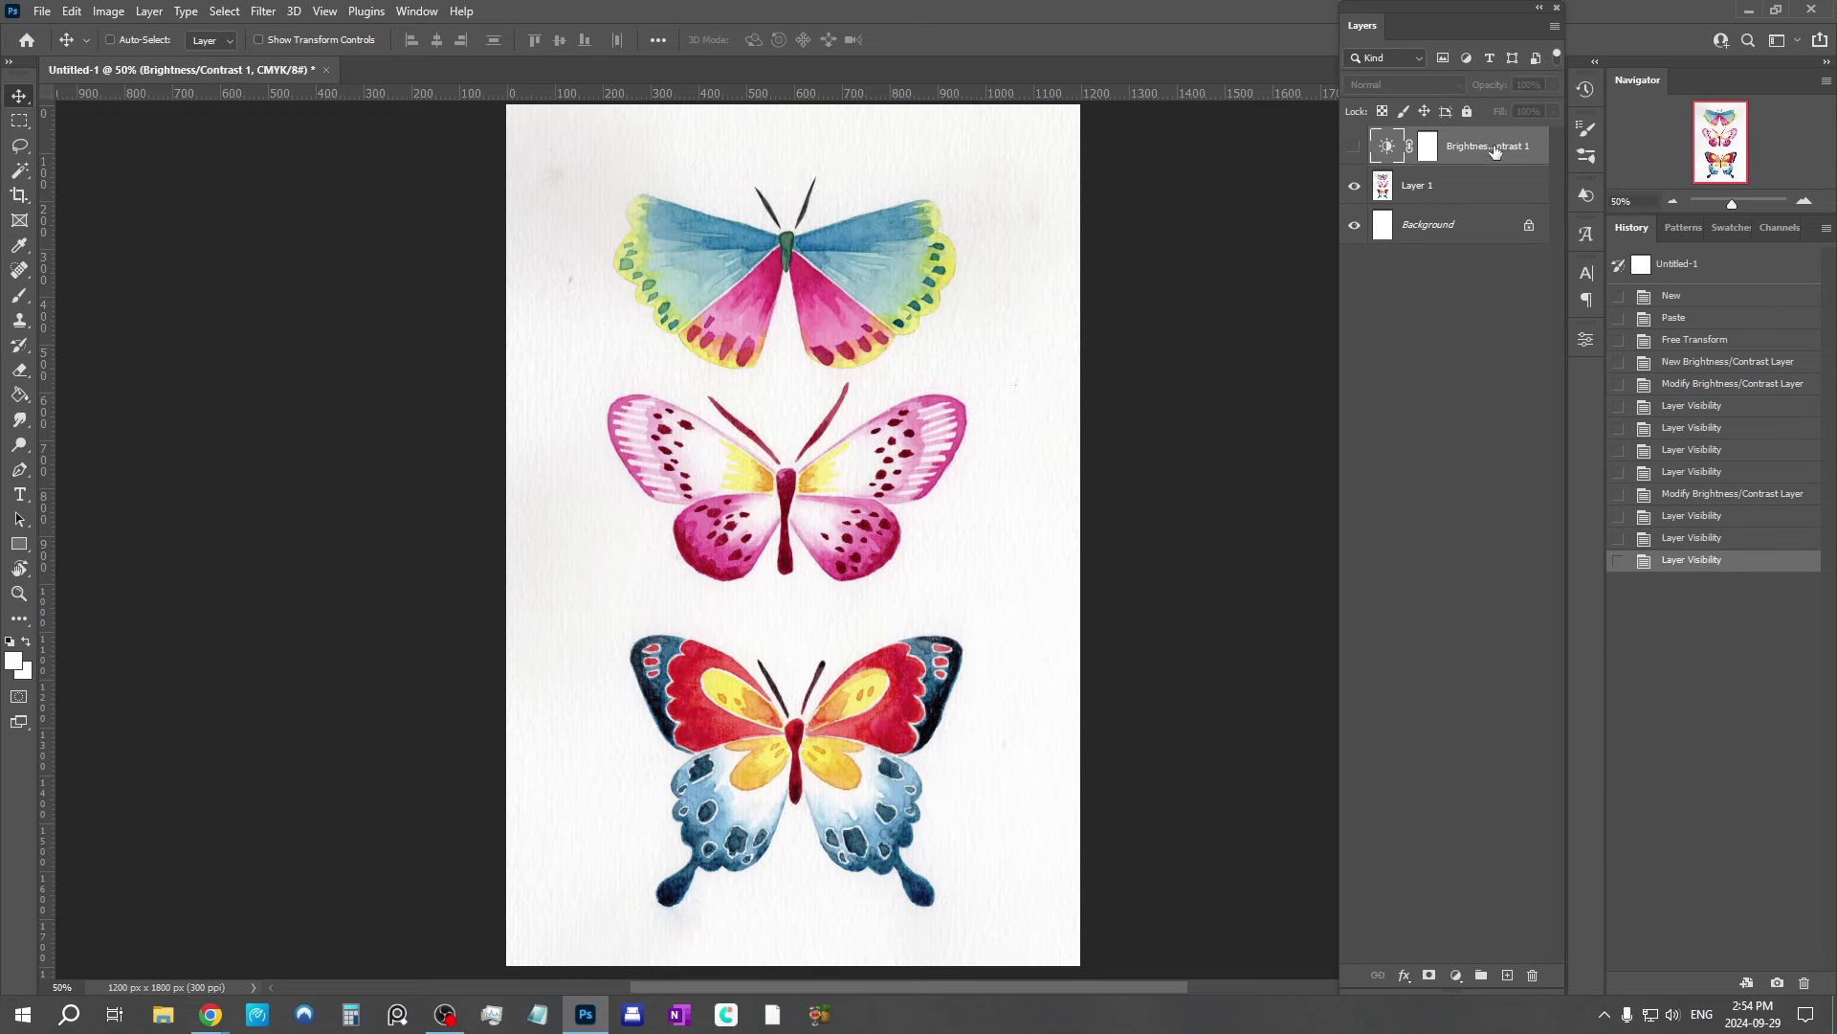
key("Delete")
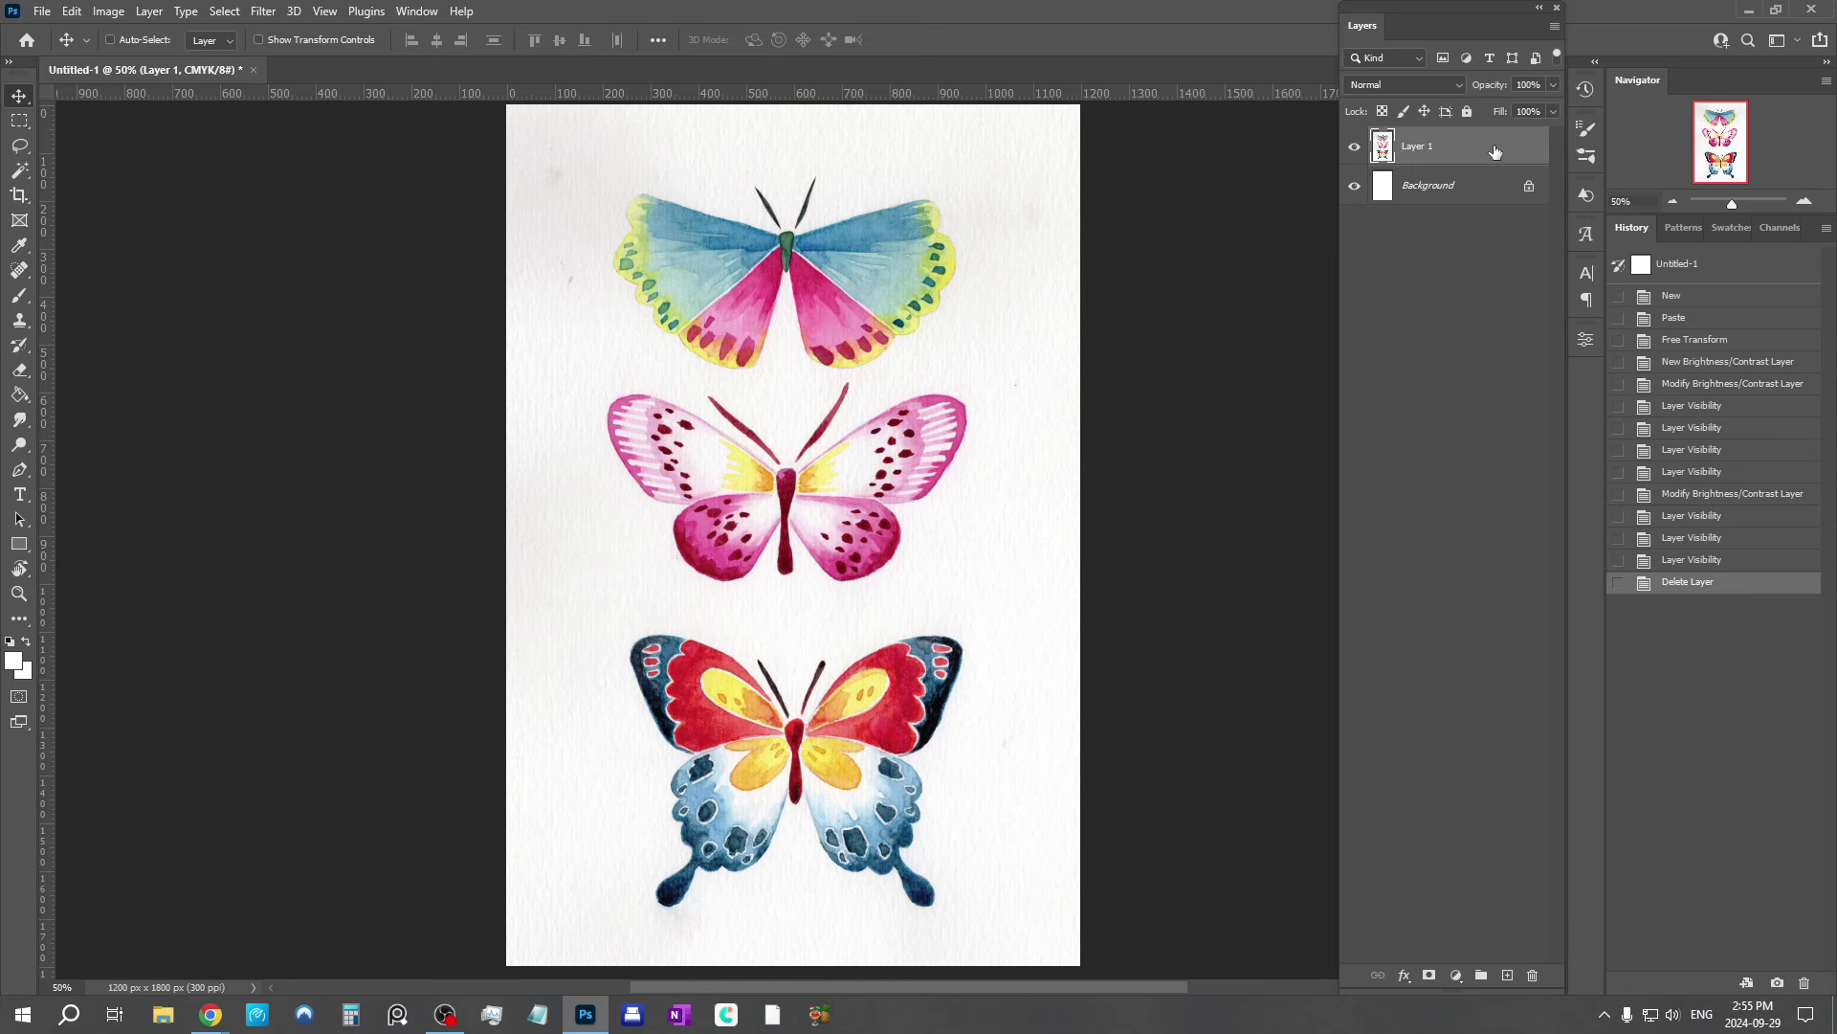
Step: Add a Levels adjustment layer above the artwork and lower its white input level to 230
left_click(1457, 975)
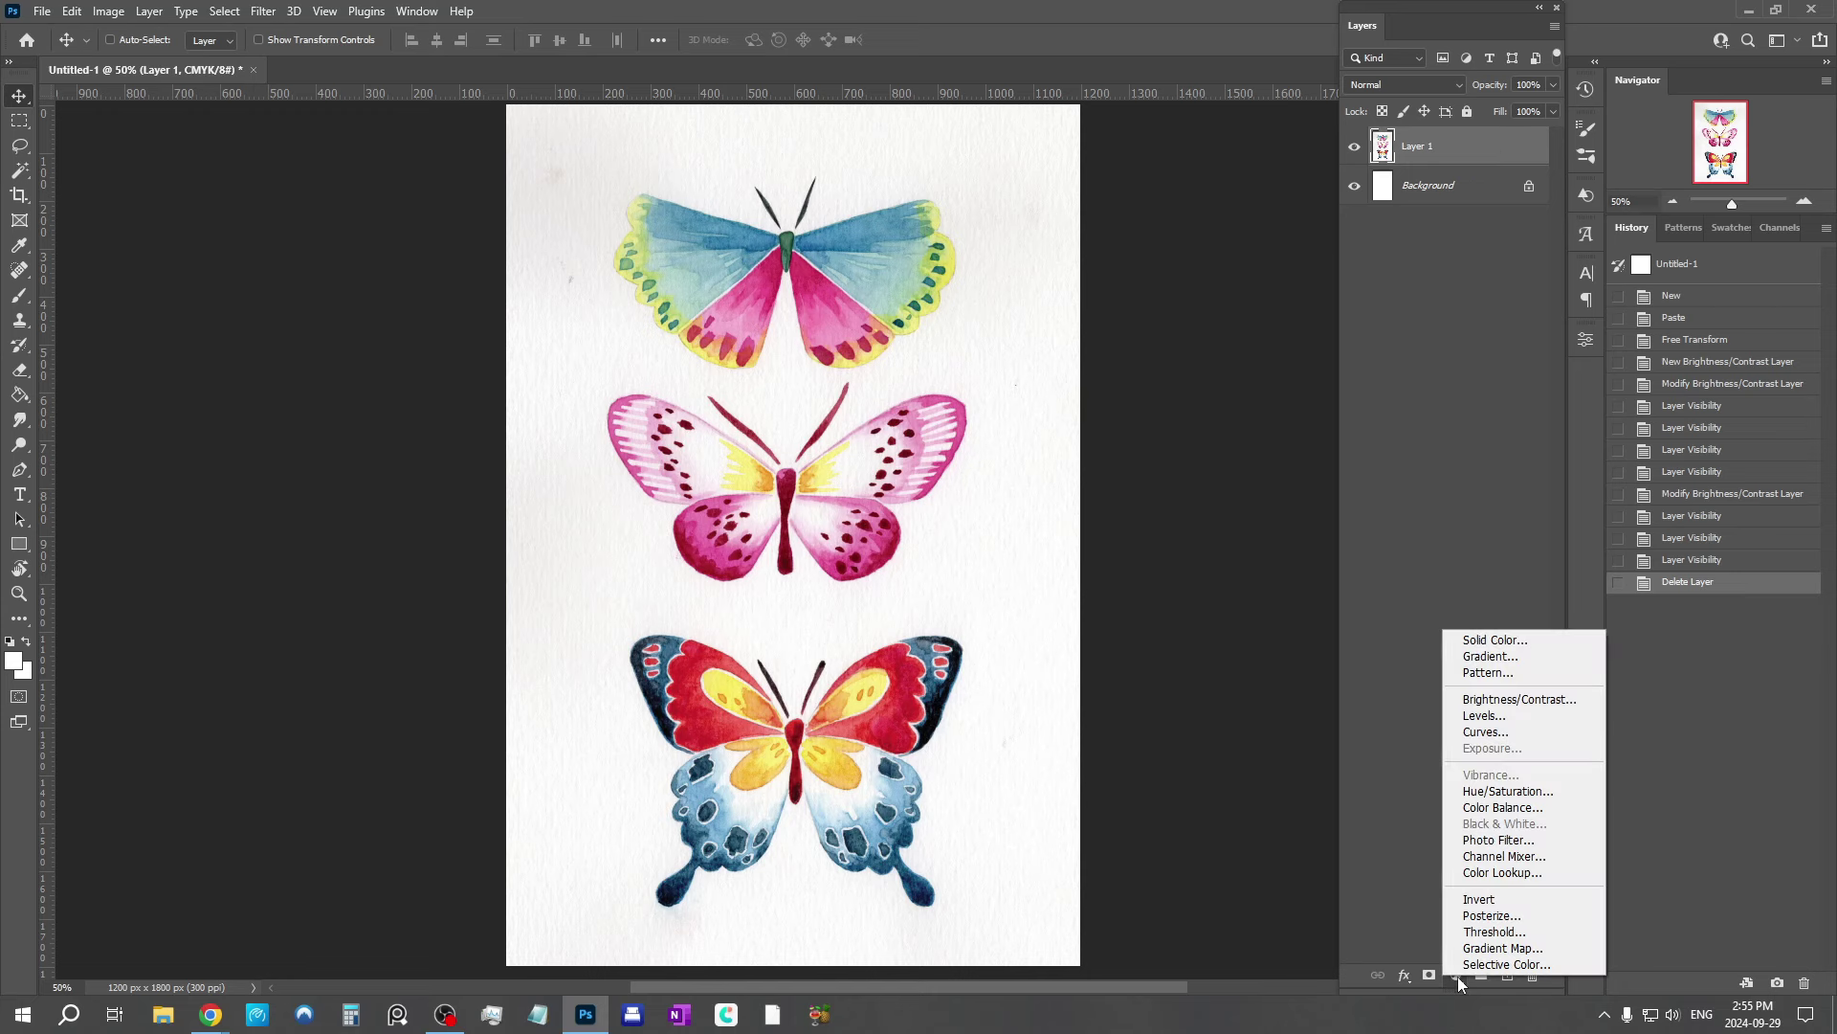
left_click(1520, 716)
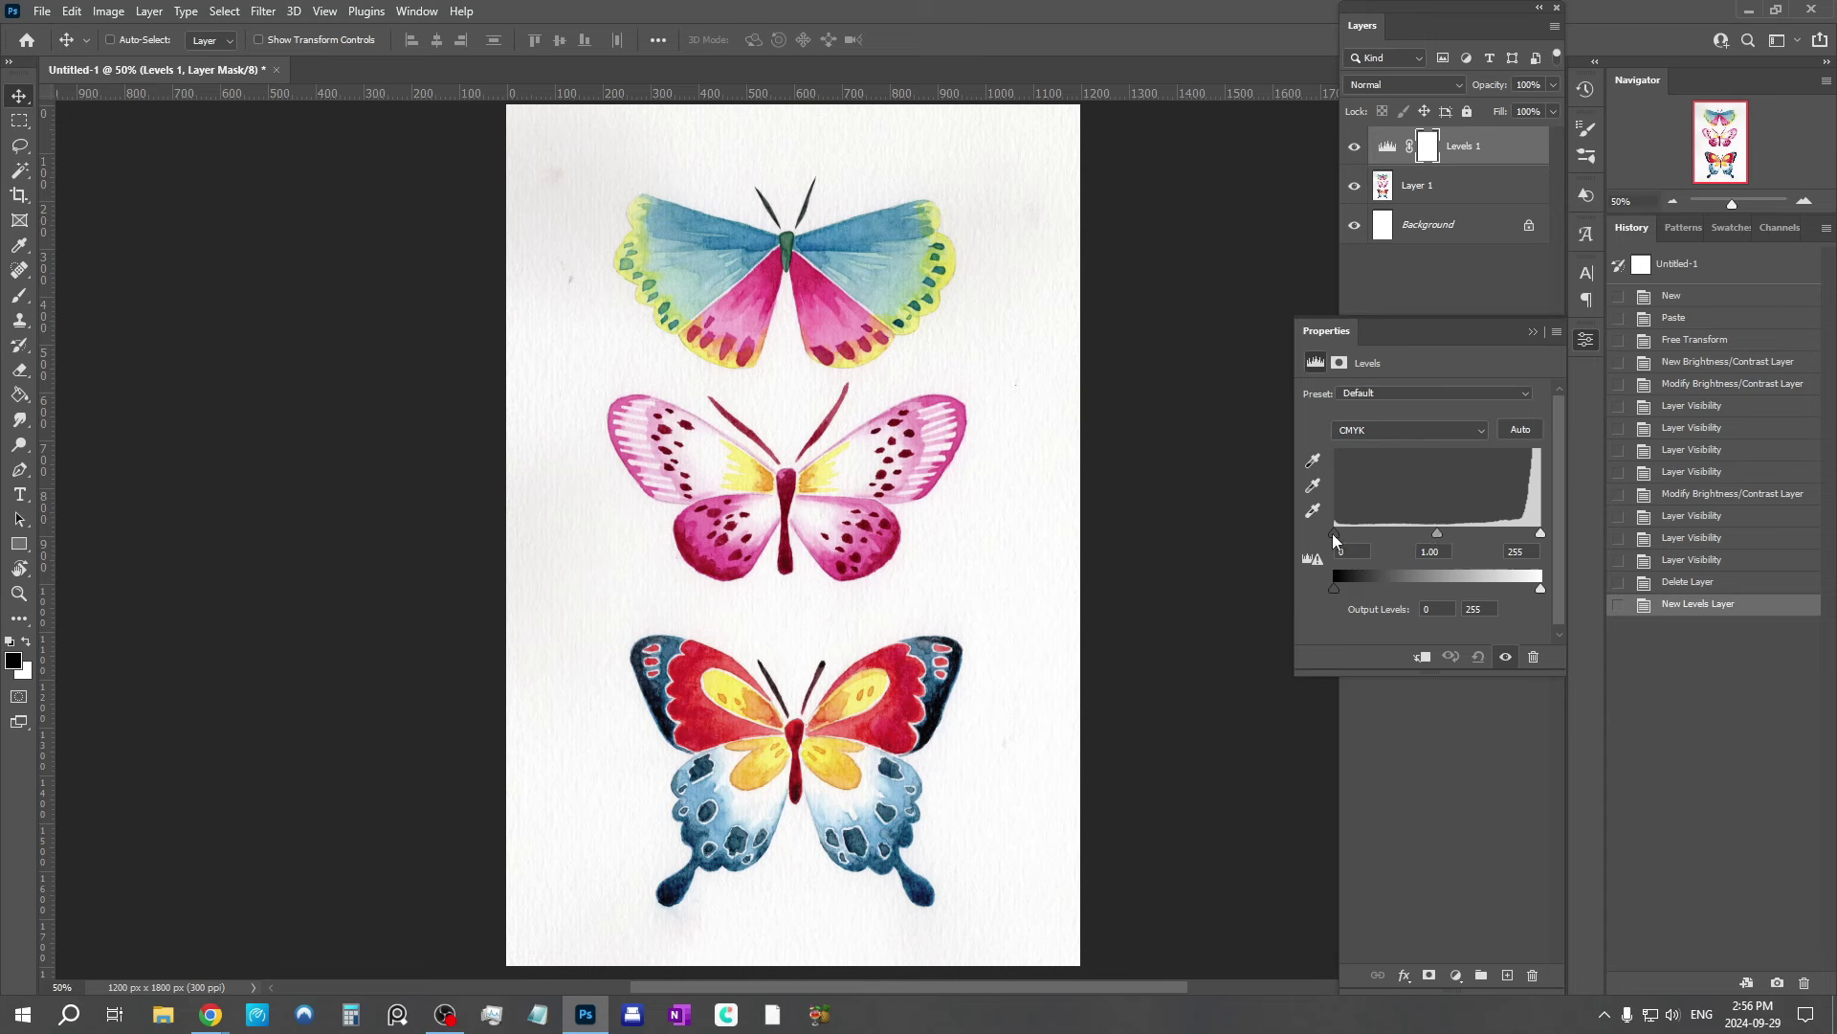
mouse_move(1334, 533)
left_mouse_down()
mouse_move(1395, 536)
mouse_move(1318, 543)
left_mouse_up()
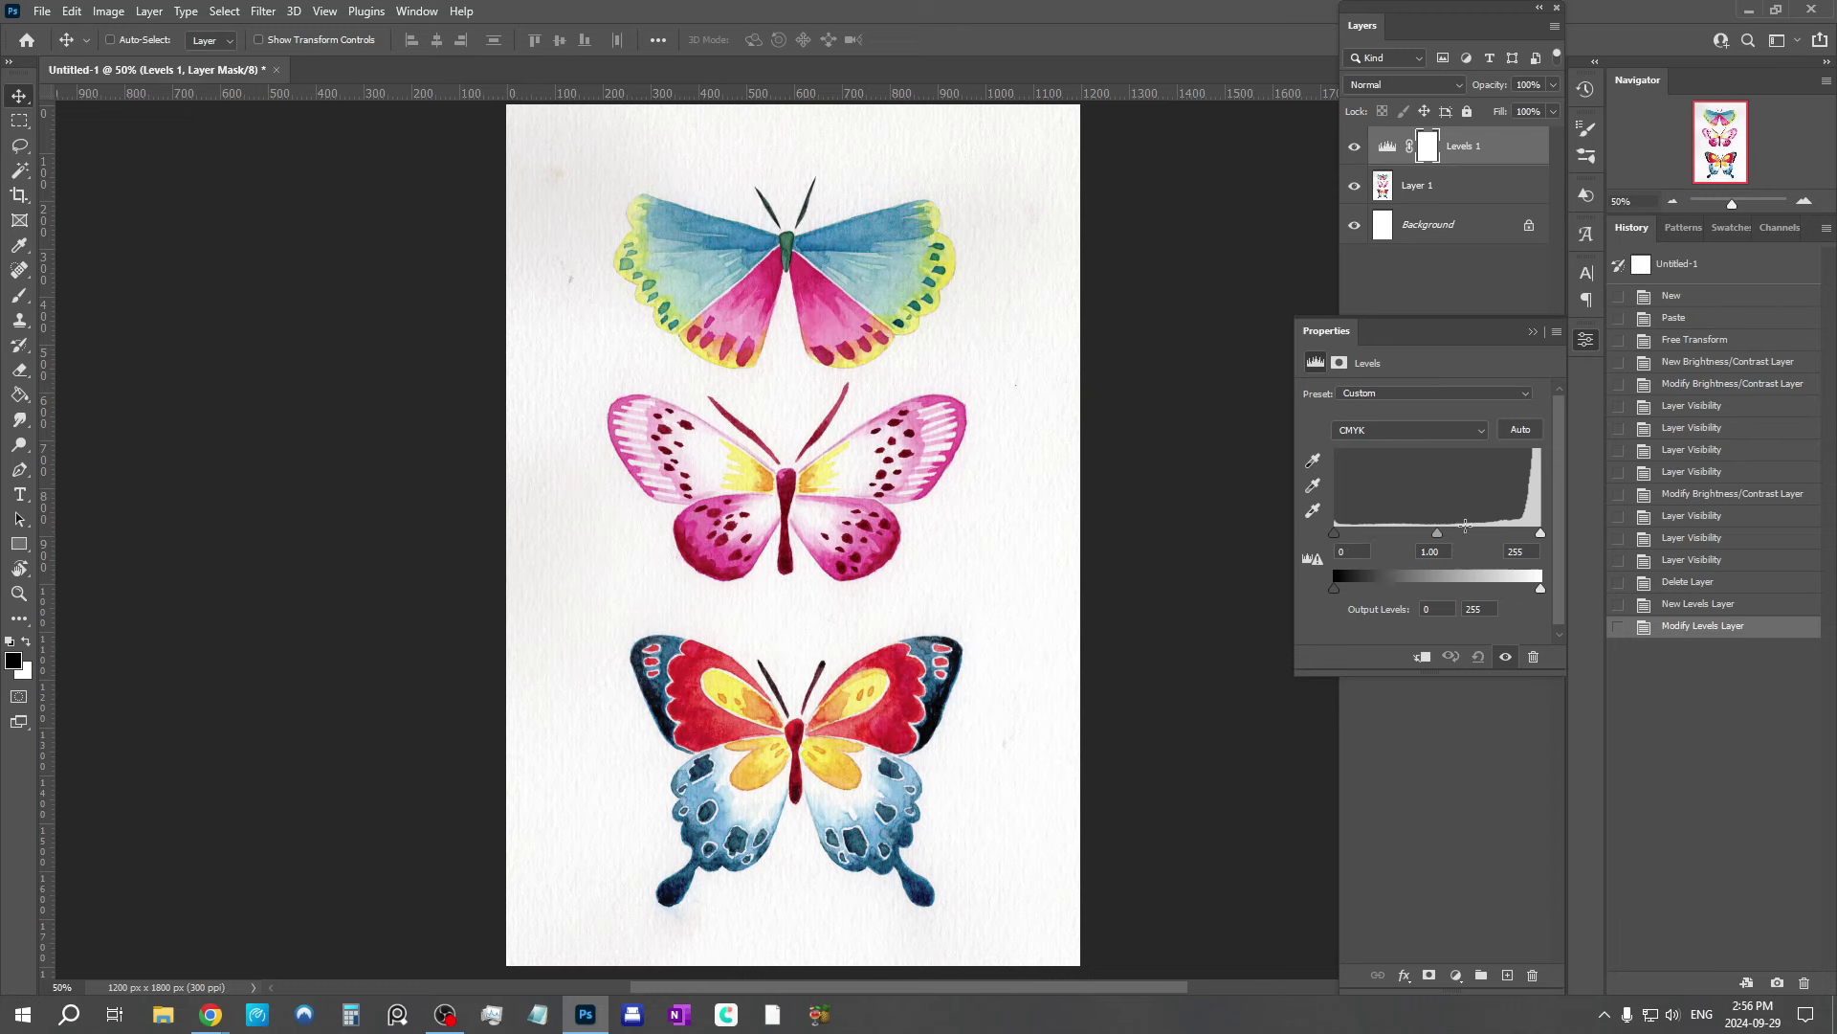
mouse_move(1541, 532)
left_mouse_down()
mouse_move(1486, 532)
mouse_move(1564, 525)
left_mouse_up()
left_click_drag(1538, 534, 1520, 534)
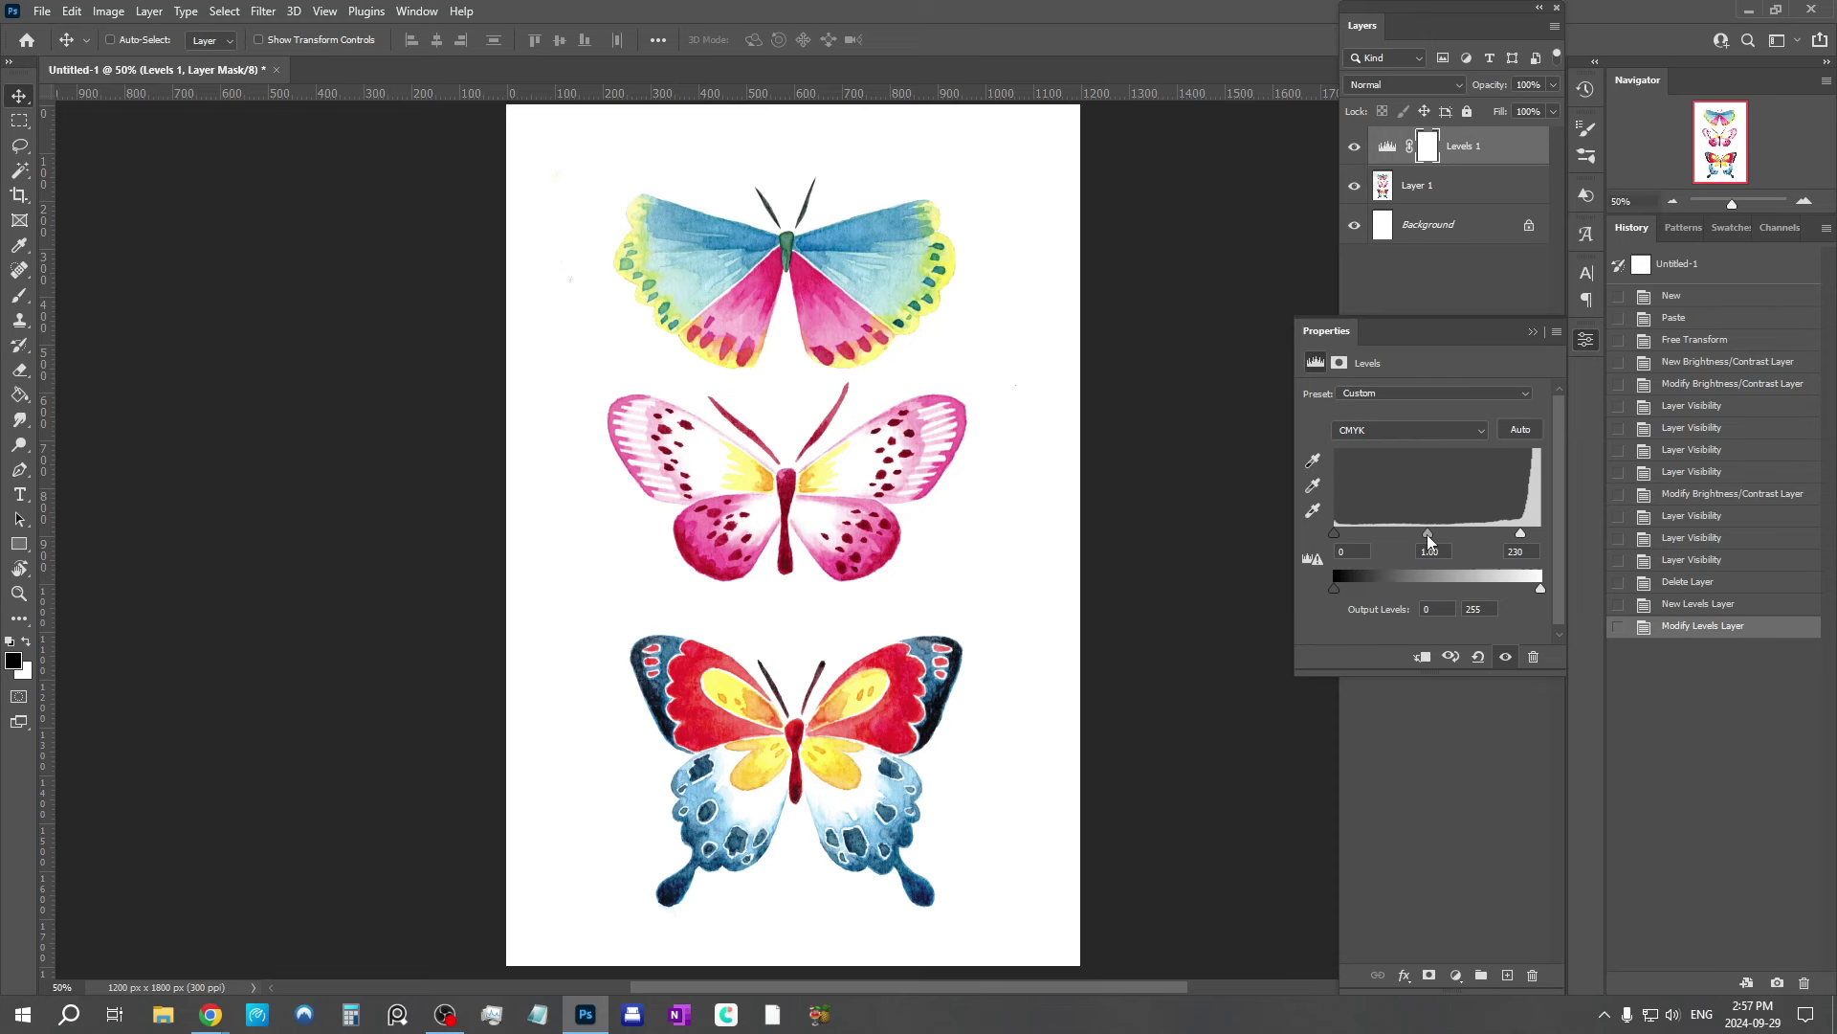
Step: Refine the Levels adjustment to a midtone value of 0.74 and a white input level of 235
left_click_drag(1428, 542, 1438, 541)
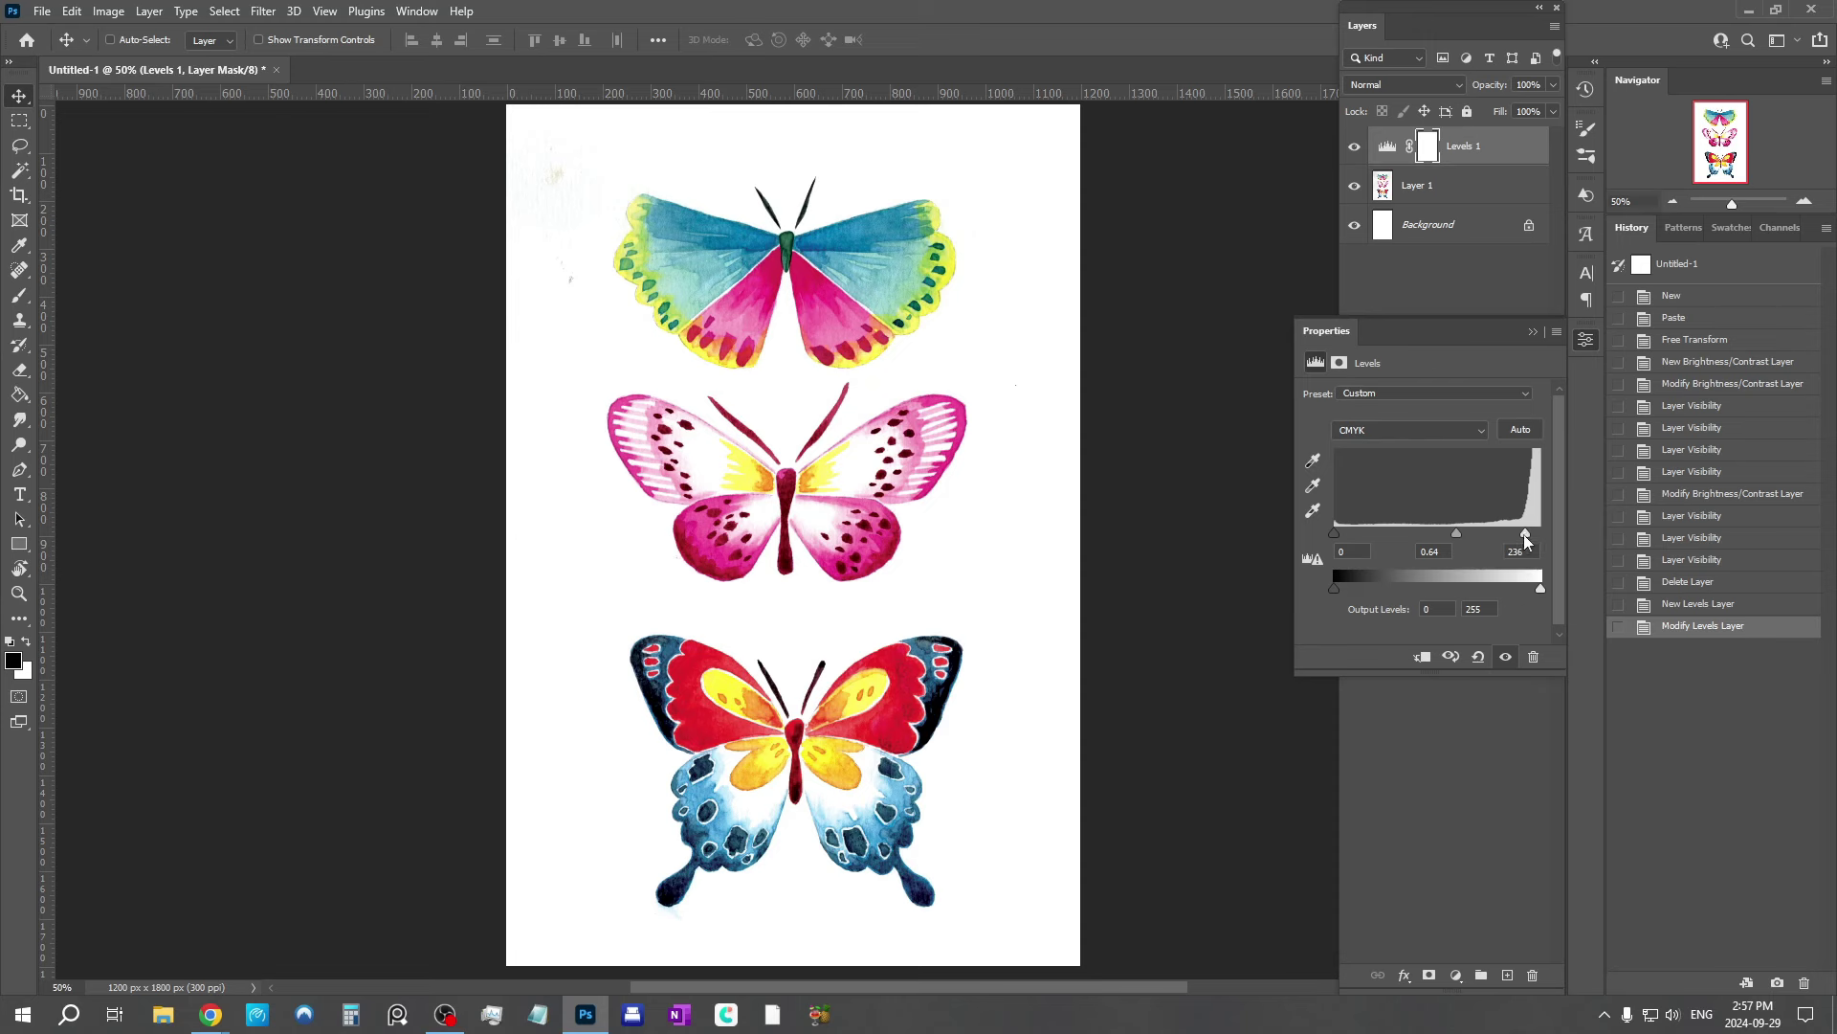
left_click_drag(1524, 533, 1513, 538)
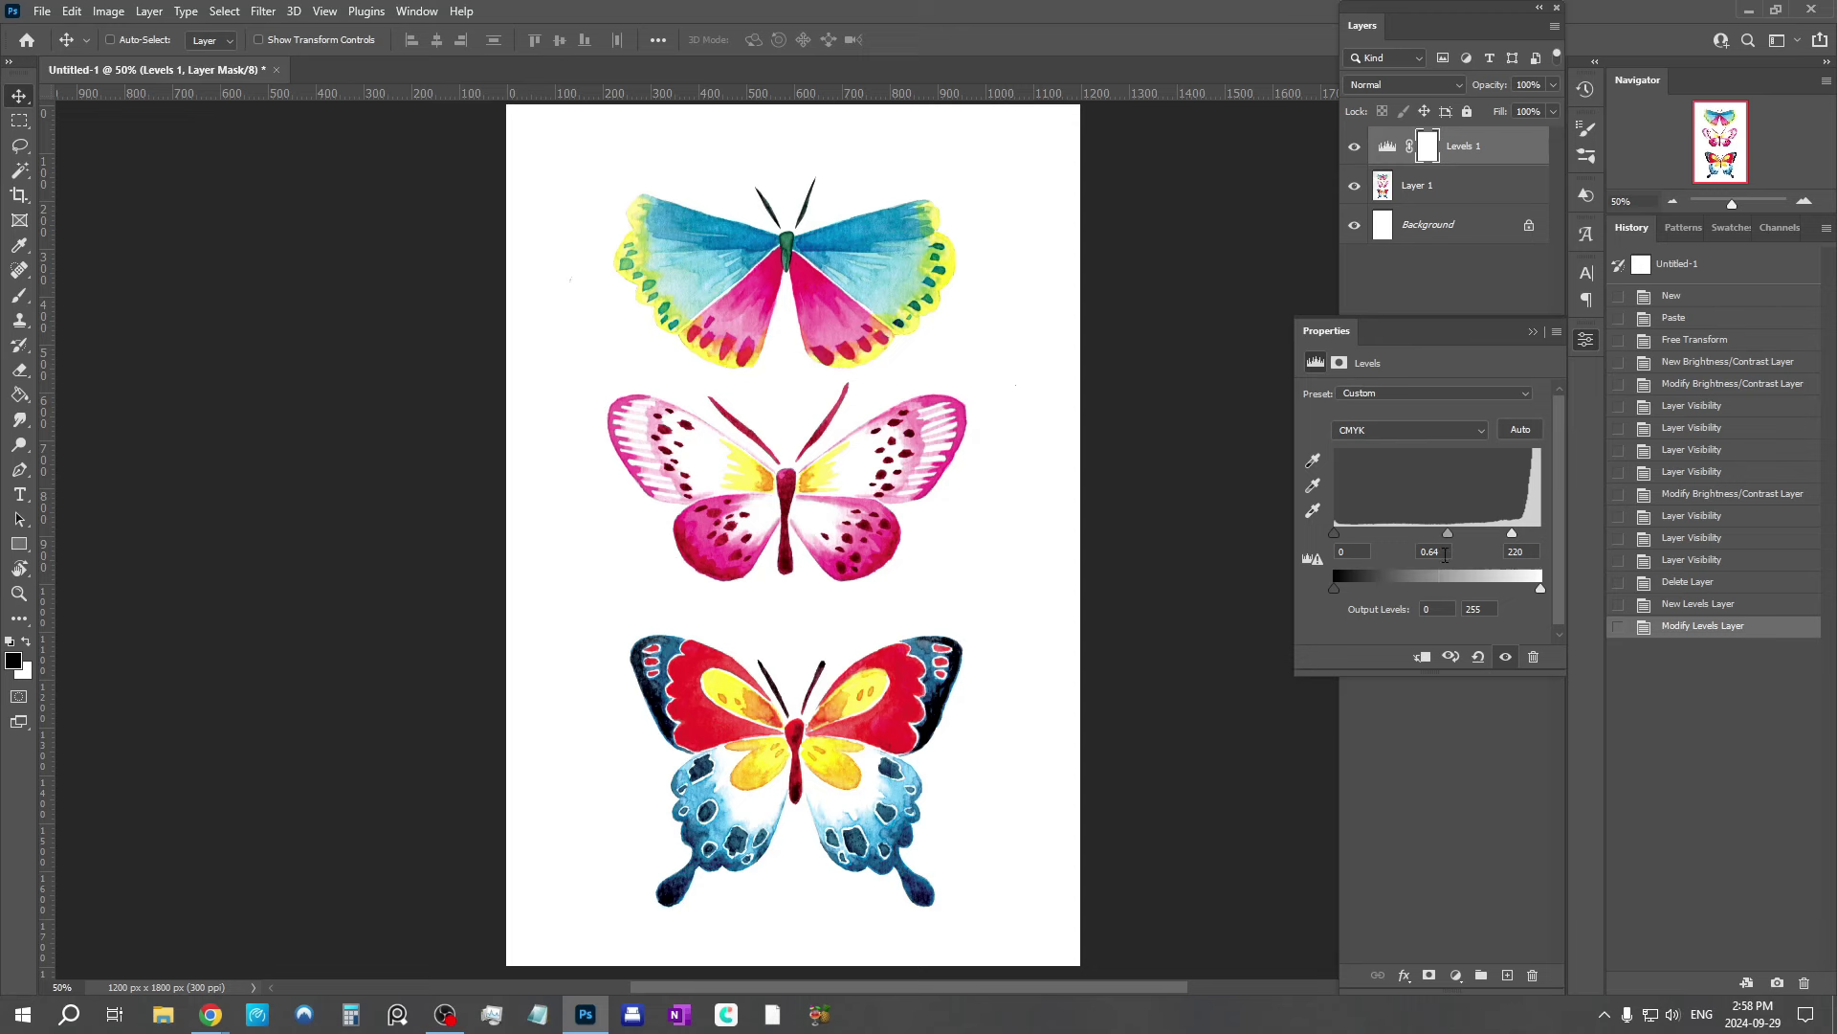
left_click_drag(1518, 535, 1530, 536)
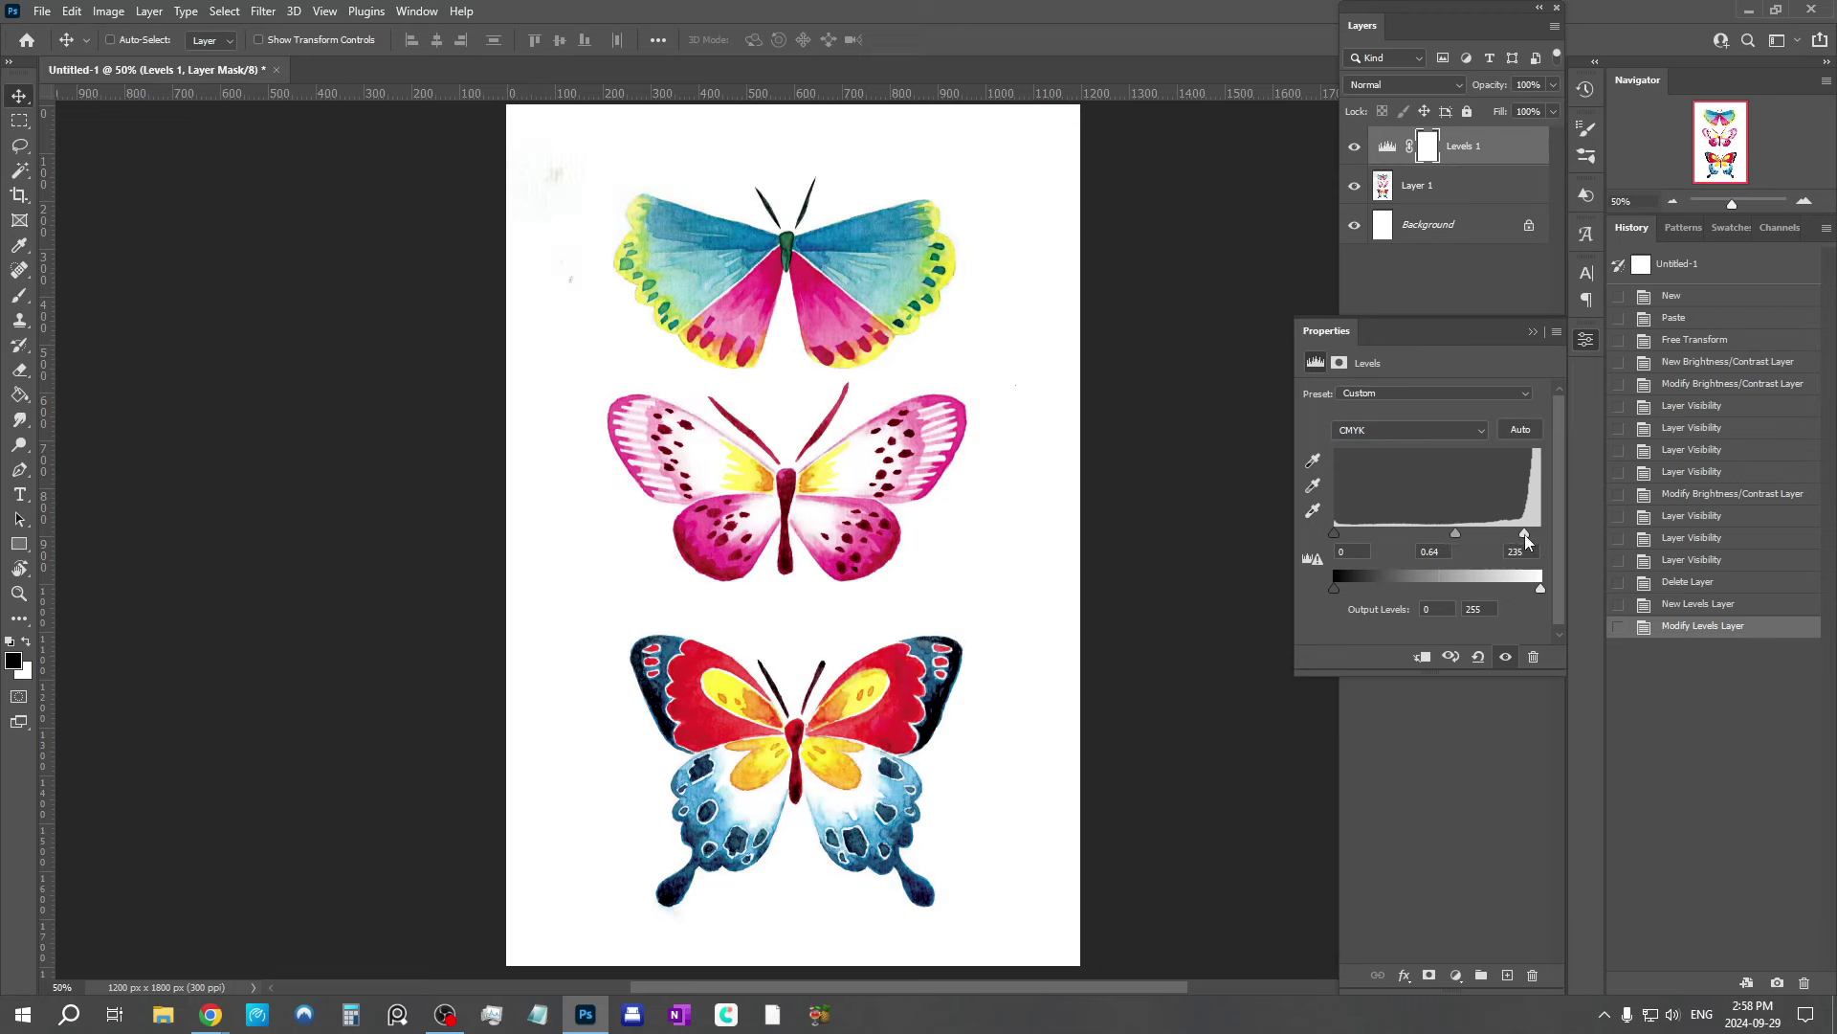
left_click_drag(1455, 534, 1424, 538)
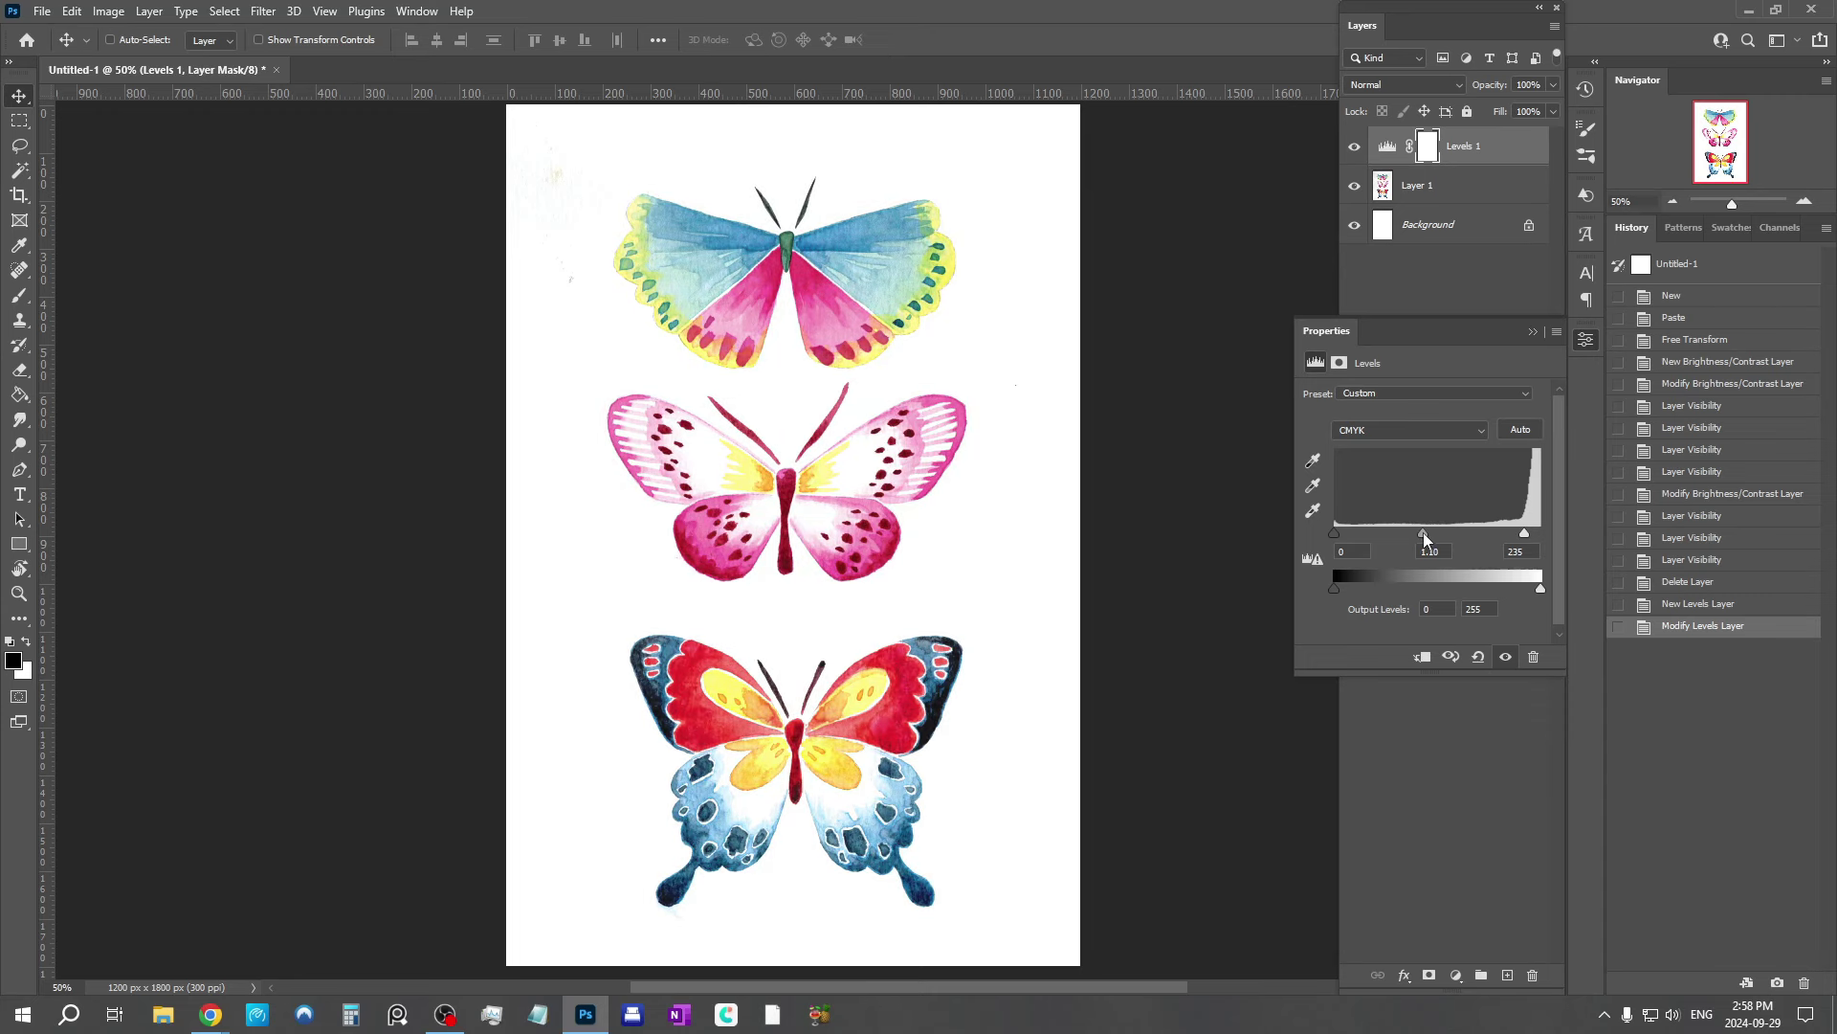
left_click(1532, 332)
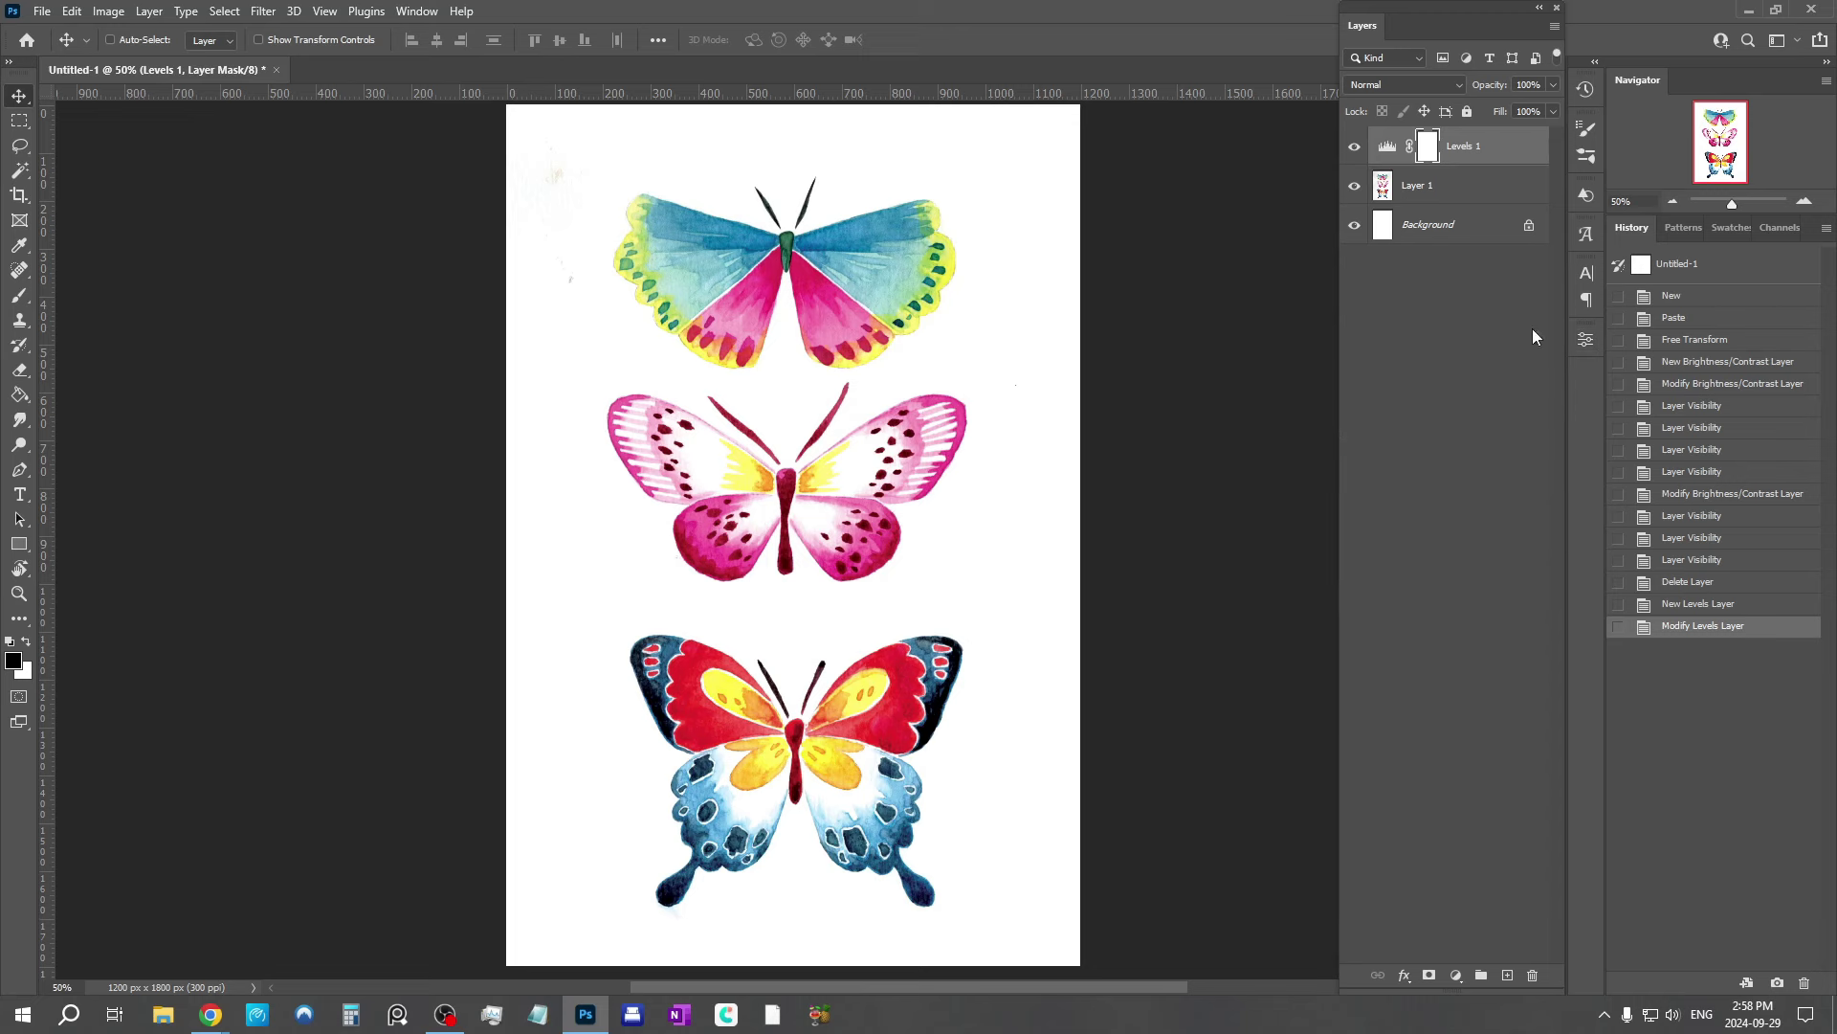
Step: Compare the butterflies and paper background with and without the Levels adjustment by toggling the layer's visibility
left_click(1355, 147)
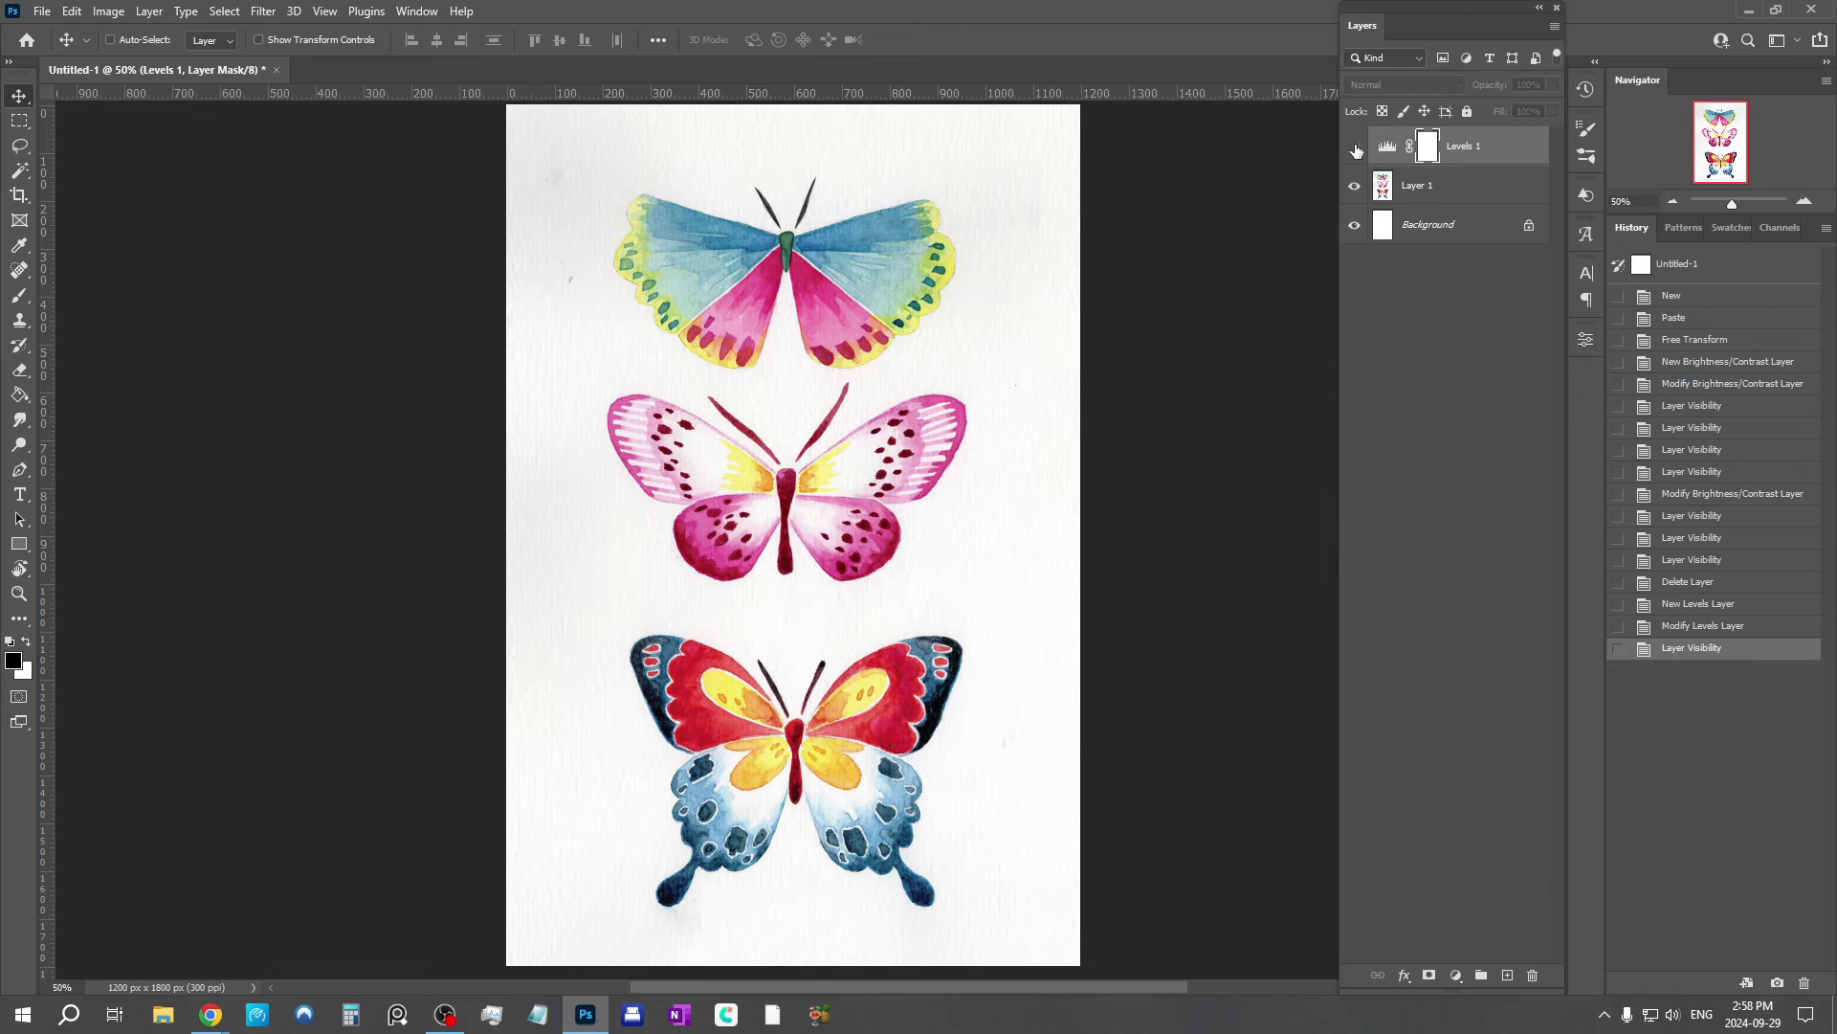
left_click(1356, 148)
left_click(1355, 147)
left_click(1355, 148)
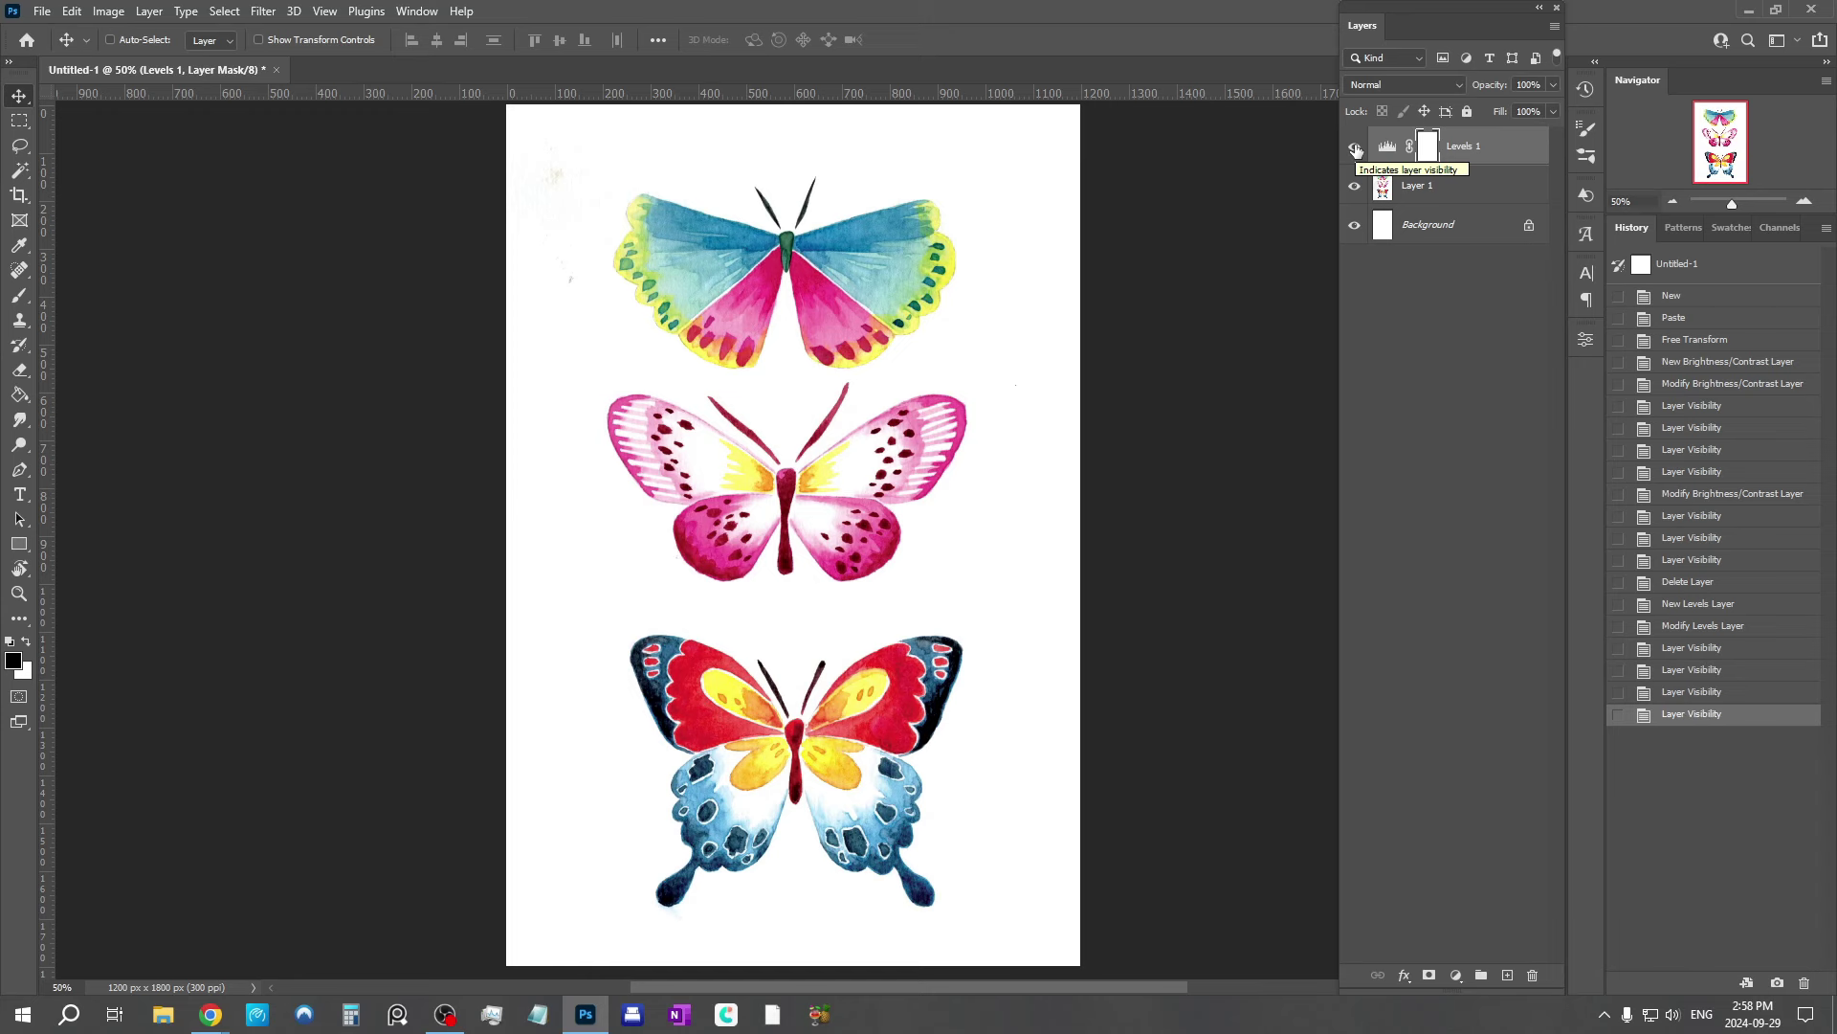
left_click(1355, 148)
left_click(1356, 148)
left_click(1355, 148)
left_click(1355, 148)
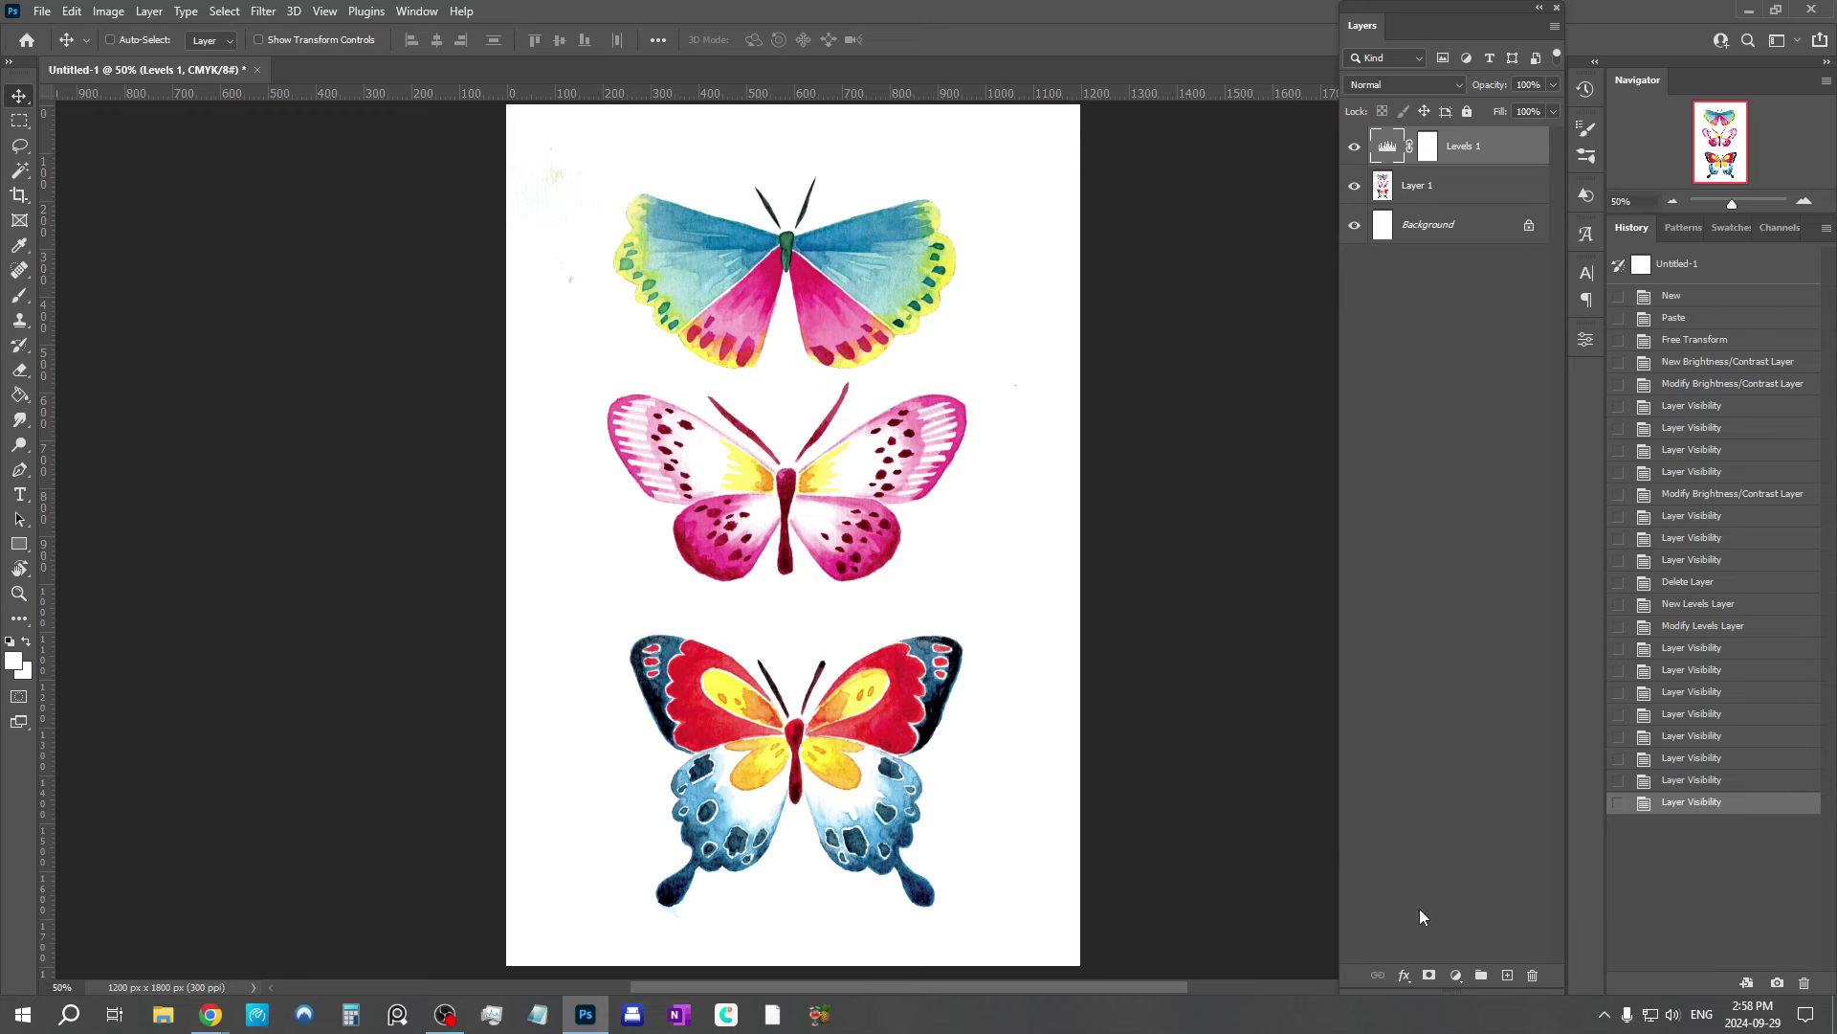
Step: Add a Hue/Saturation adjustment layer above the Levels layer, test extreme saturation, and set the Master saturation to -2
left_click(1457, 978)
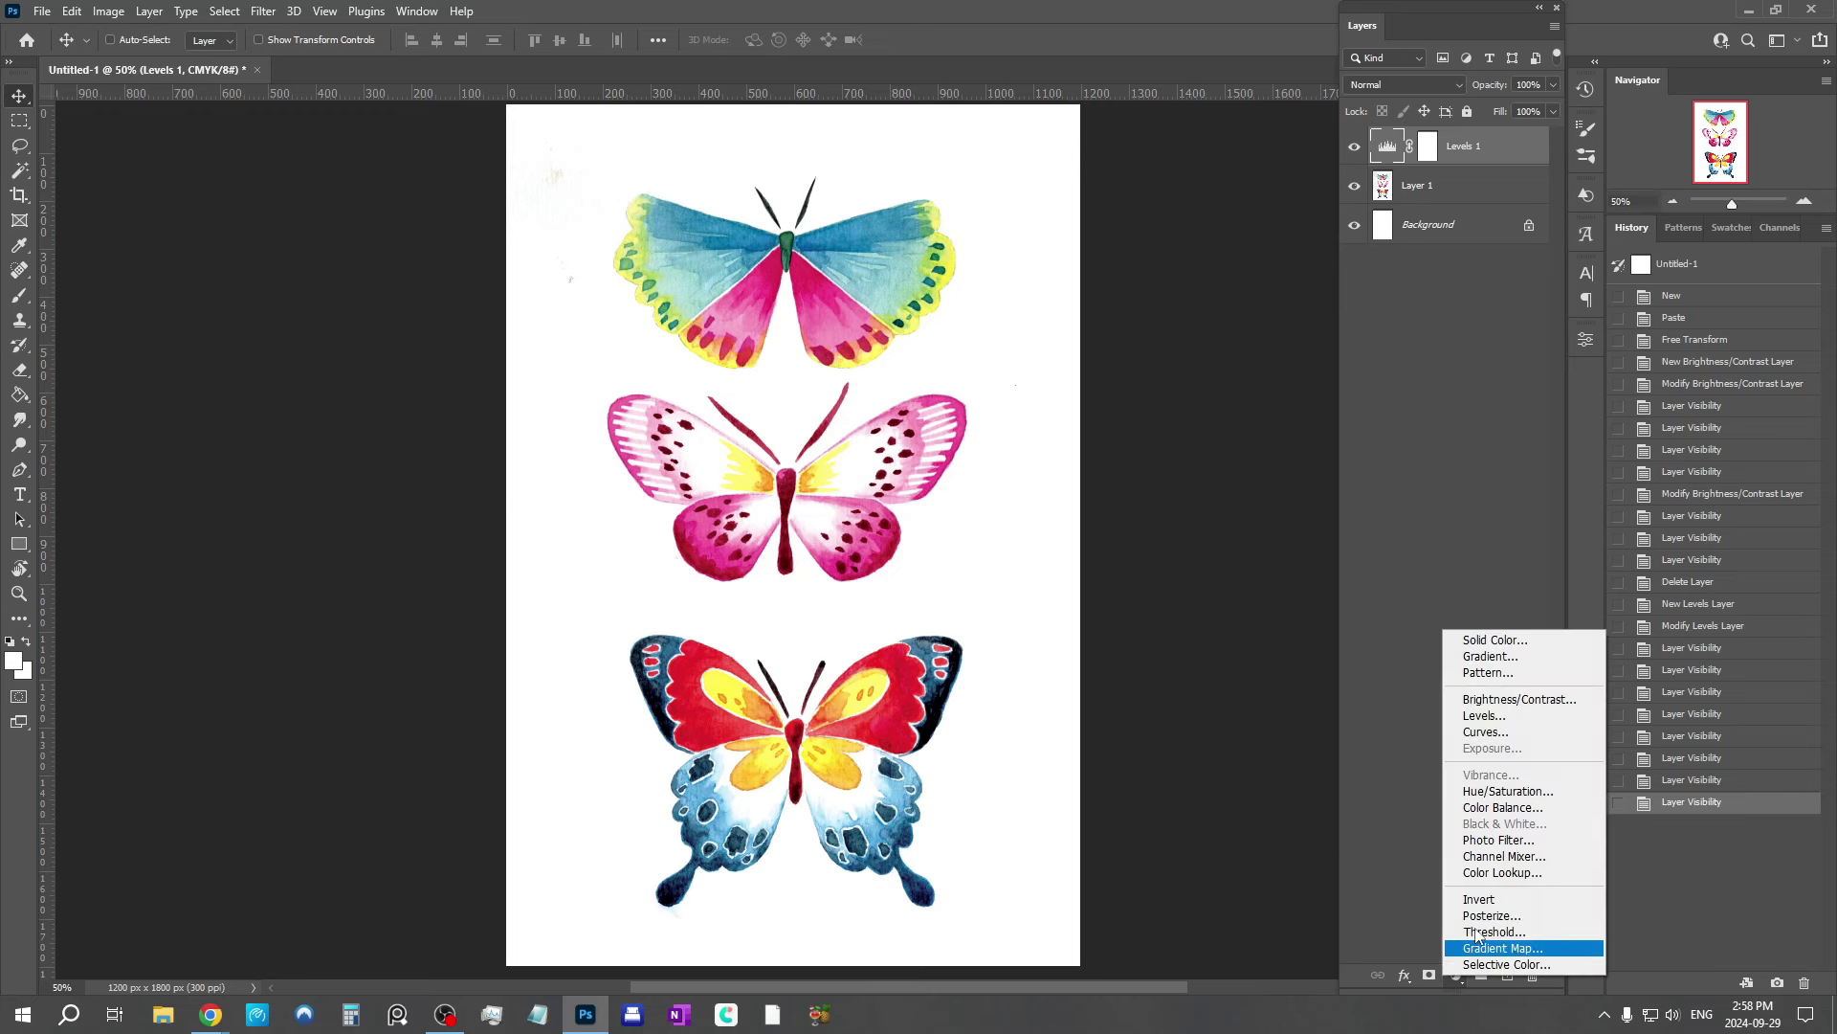
left_click(1477, 798)
left_click(1414, 505)
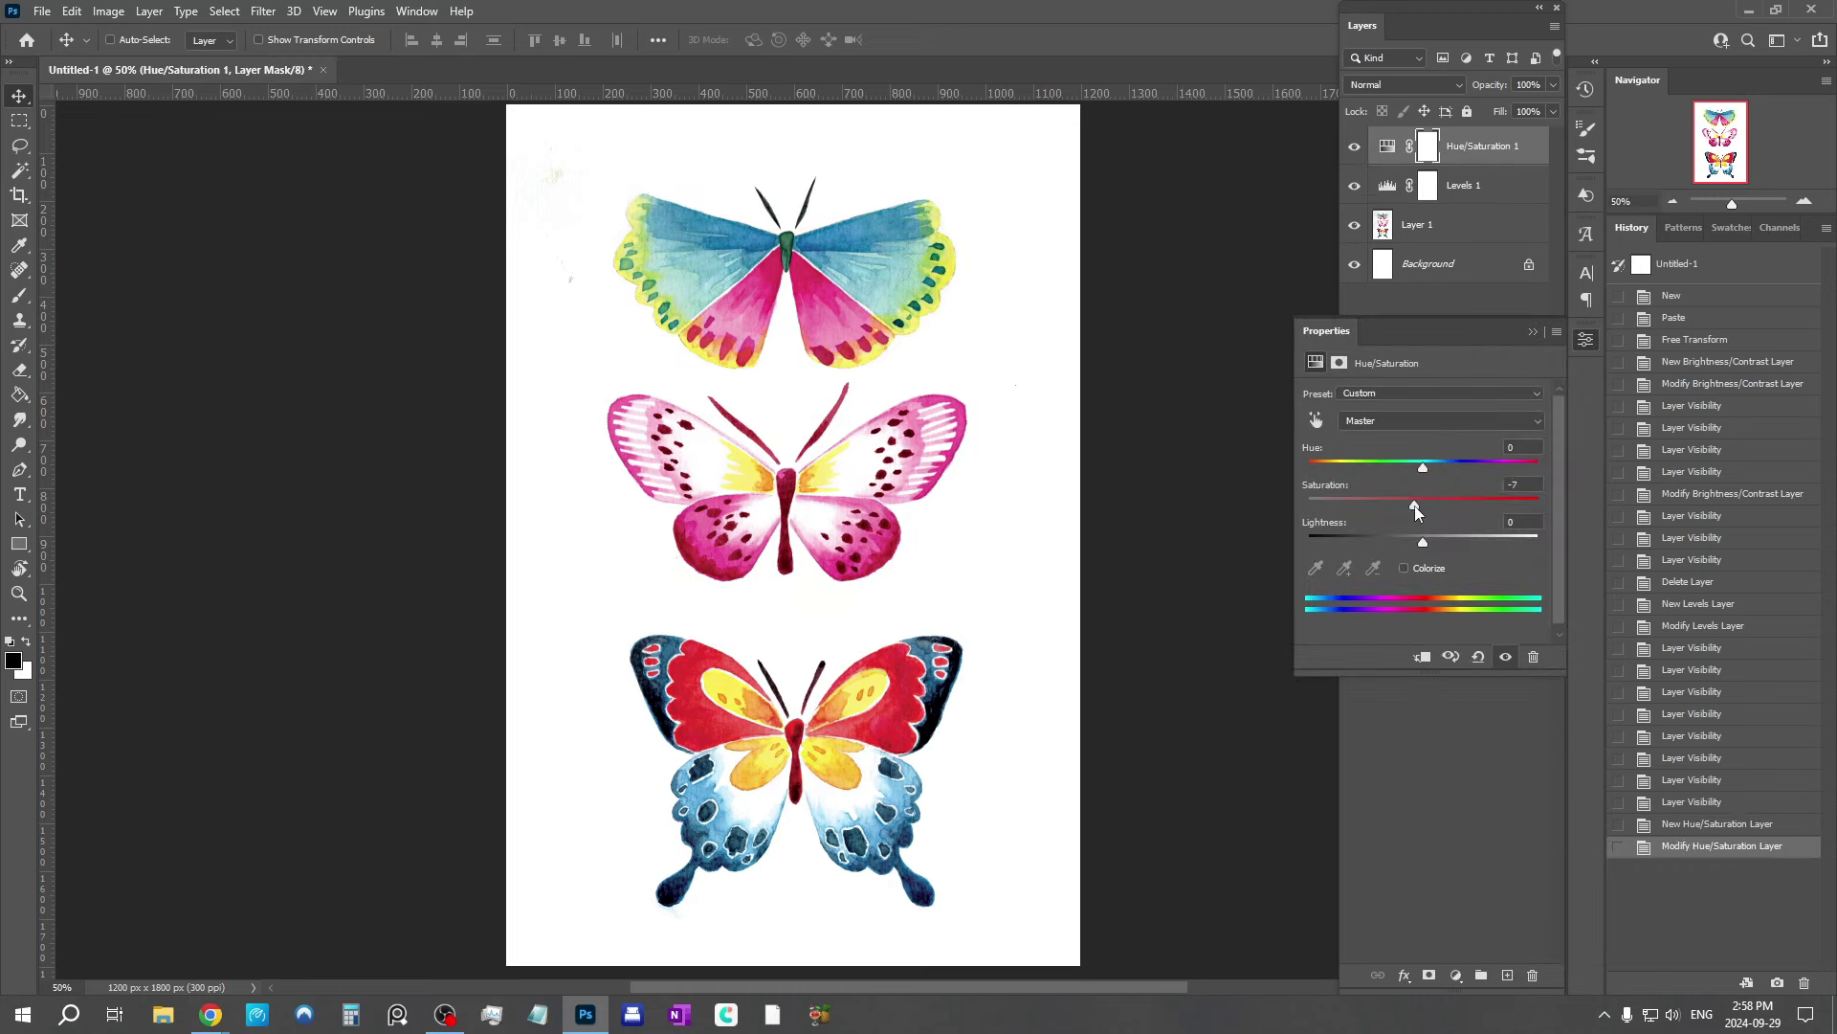
left_click_drag(1413, 504, 1411, 505)
left_click_drag(1407, 506, 1598, 514)
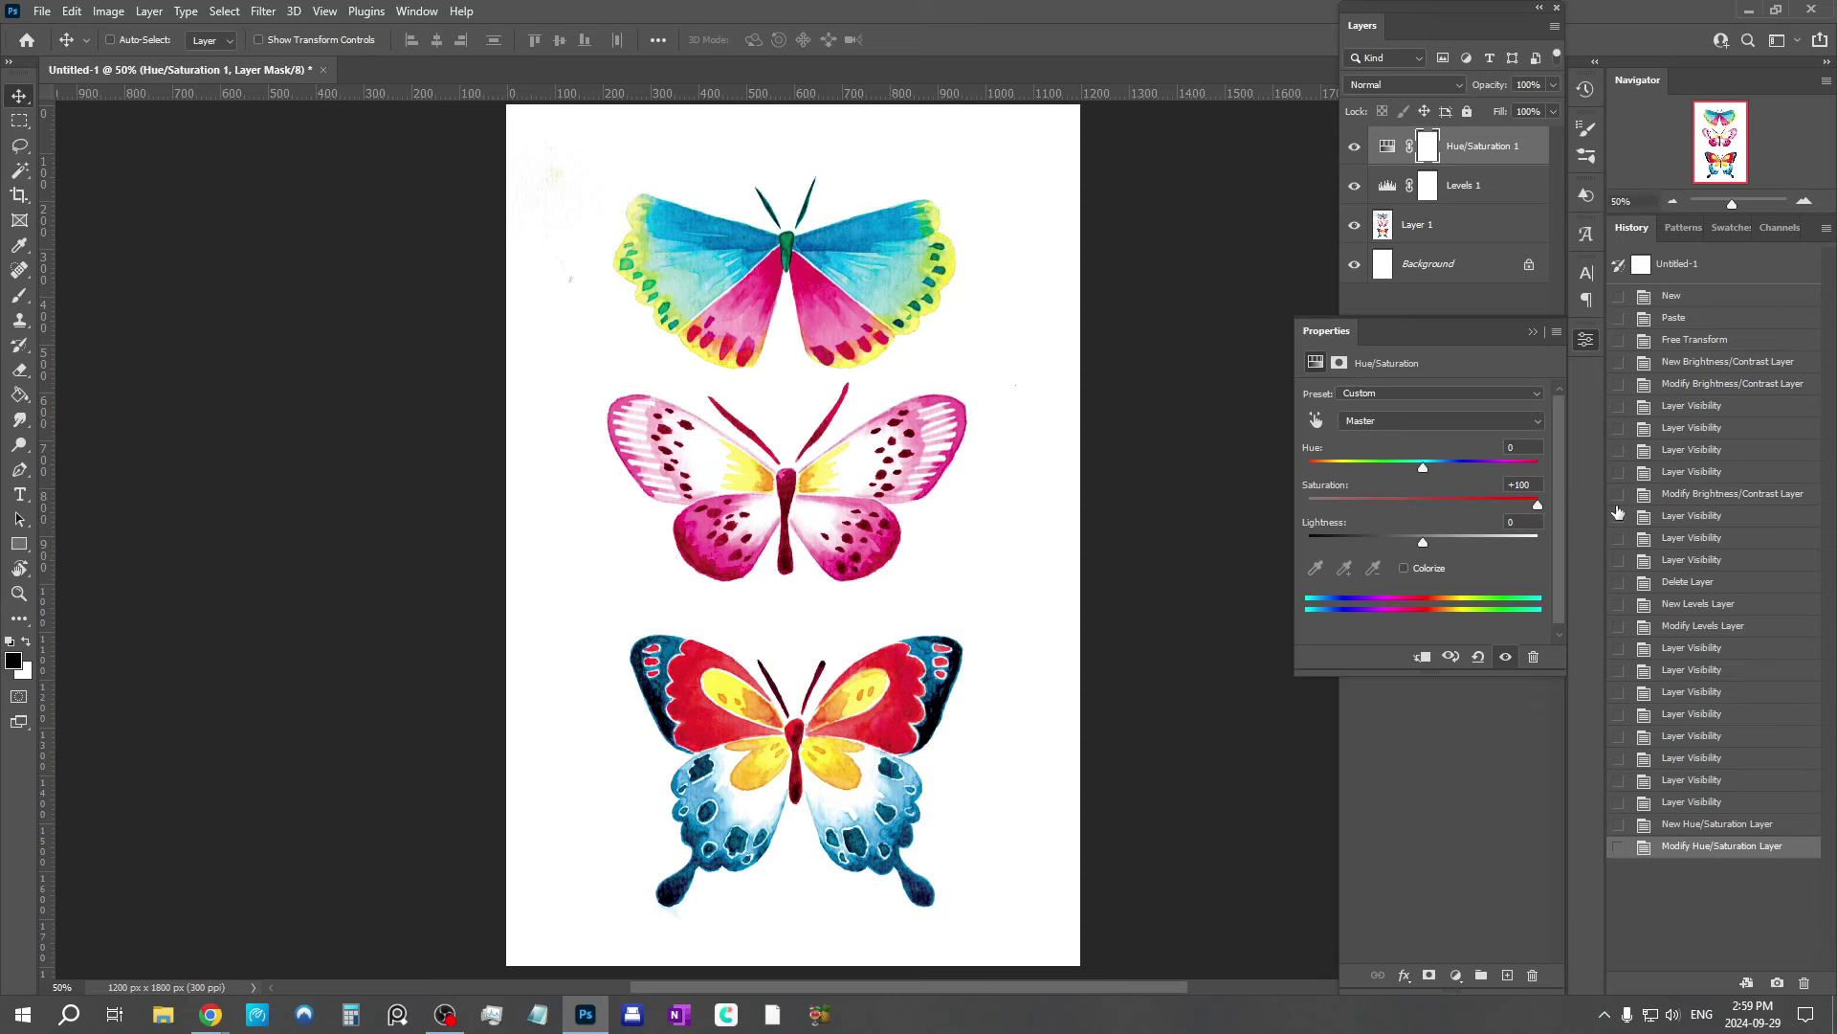
left_click(1418, 504)
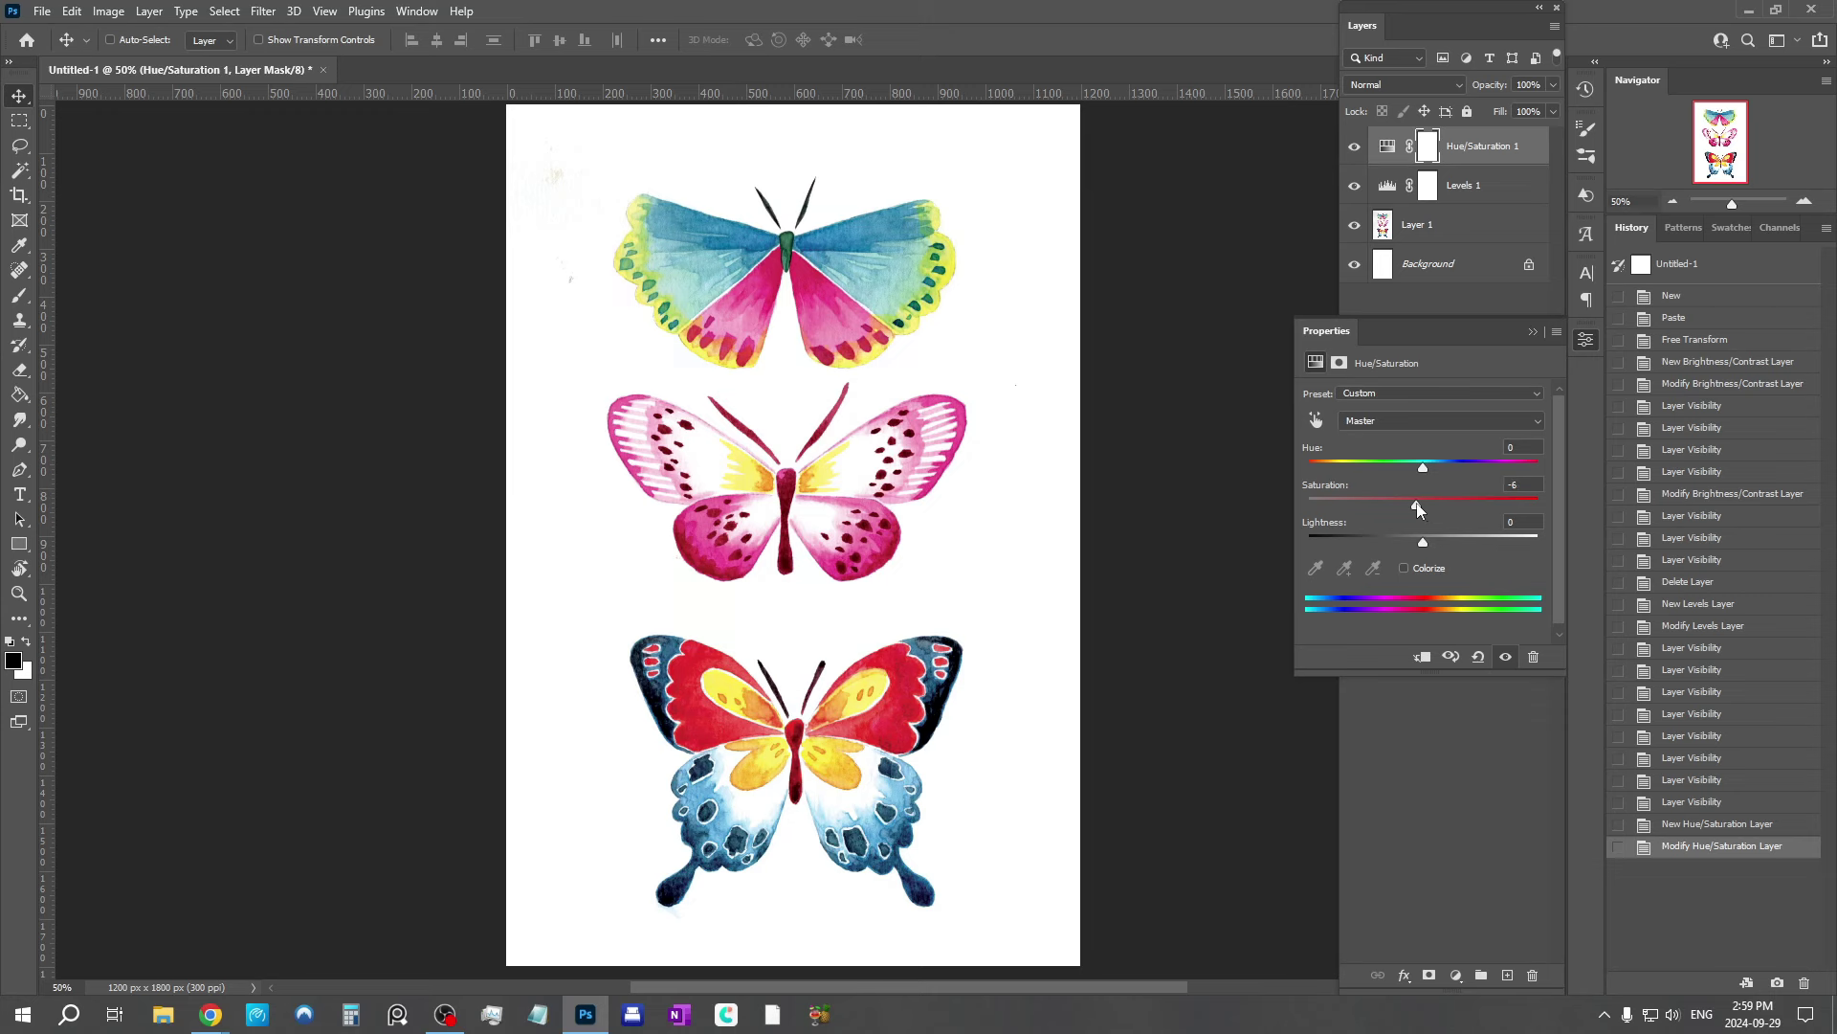
left_click_drag(1414, 509, 1421, 510)
Step: Try shifting the Master hue in both directions, up to about +13, and reset it to 0
mouse_move(1411, 465)
left_mouse_down()
mouse_move(1327, 478)
mouse_move(1446, 471)
mouse_move(1397, 478)
mouse_move(1417, 473)
left_mouse_up()
double_click(1522, 447)
type("0")
left_click_drag(1438, 473, 1467, 468)
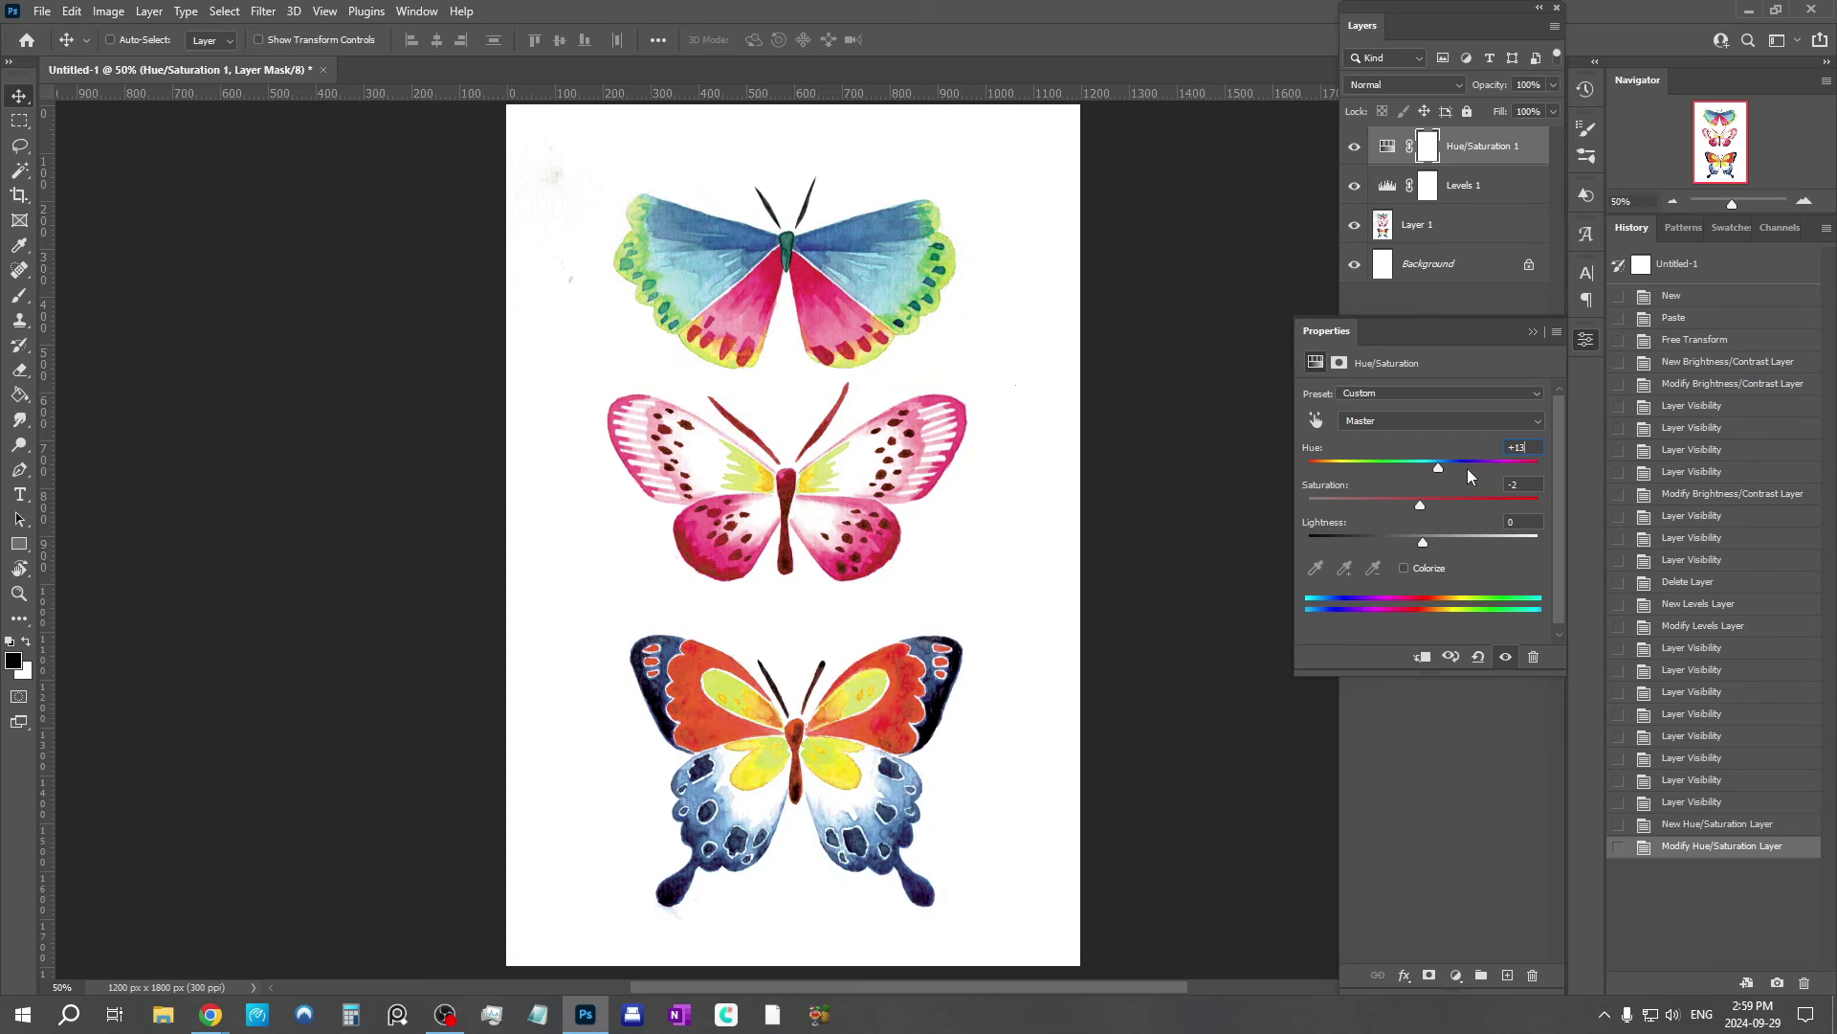
type("0")
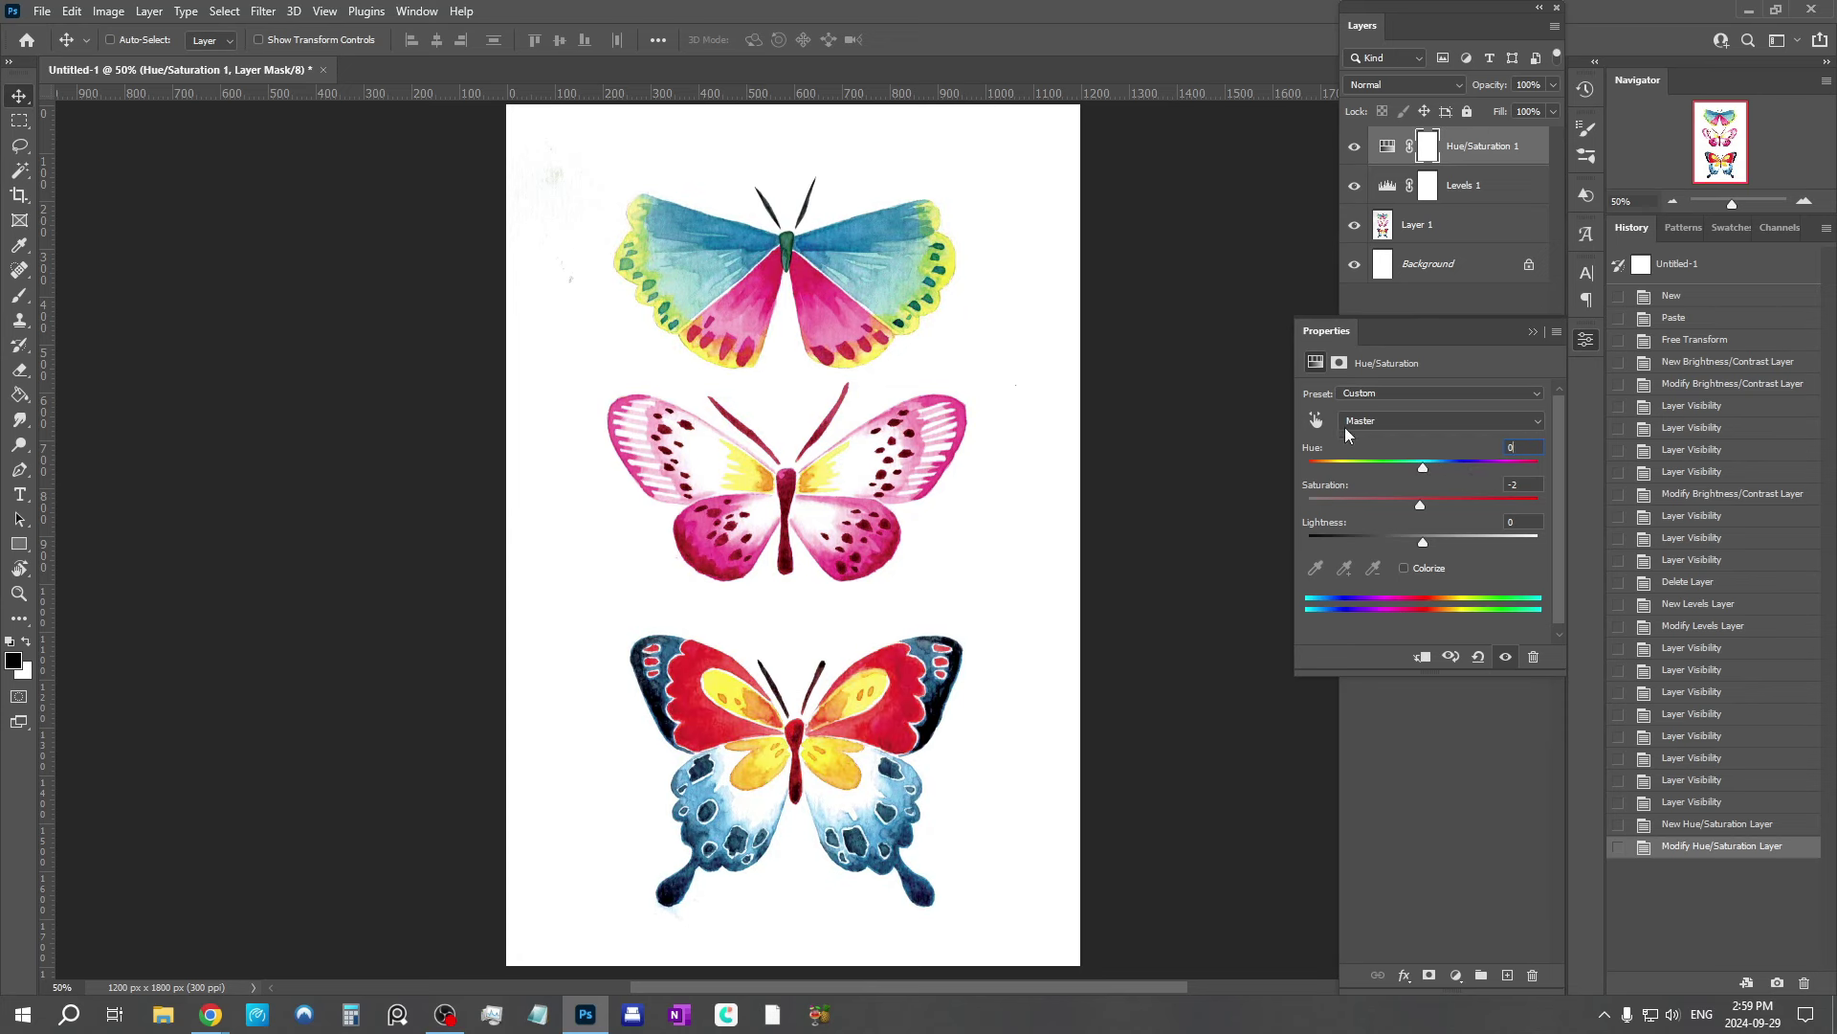
Step: Limit the Hue/Saturation adjustment to the Reds and set hue to -7, saturation to -1 and lightness to about +1
left_click(1397, 422)
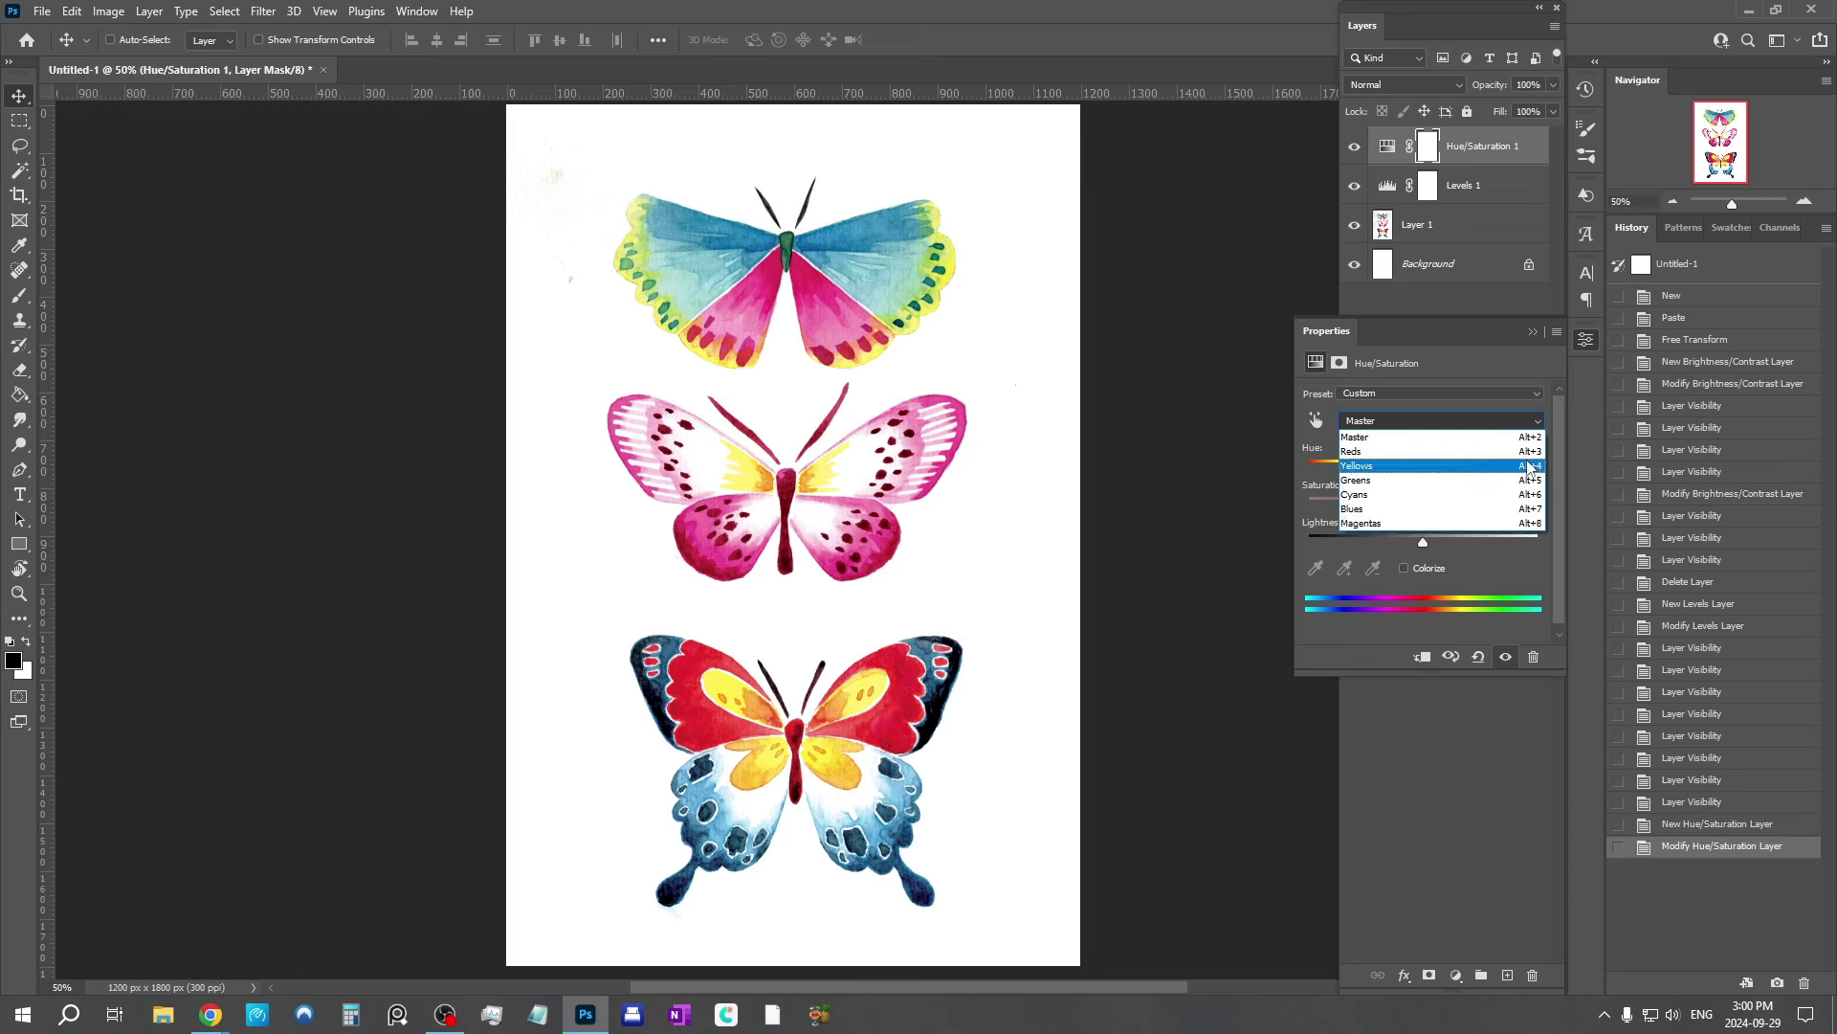
left_click(1407, 451)
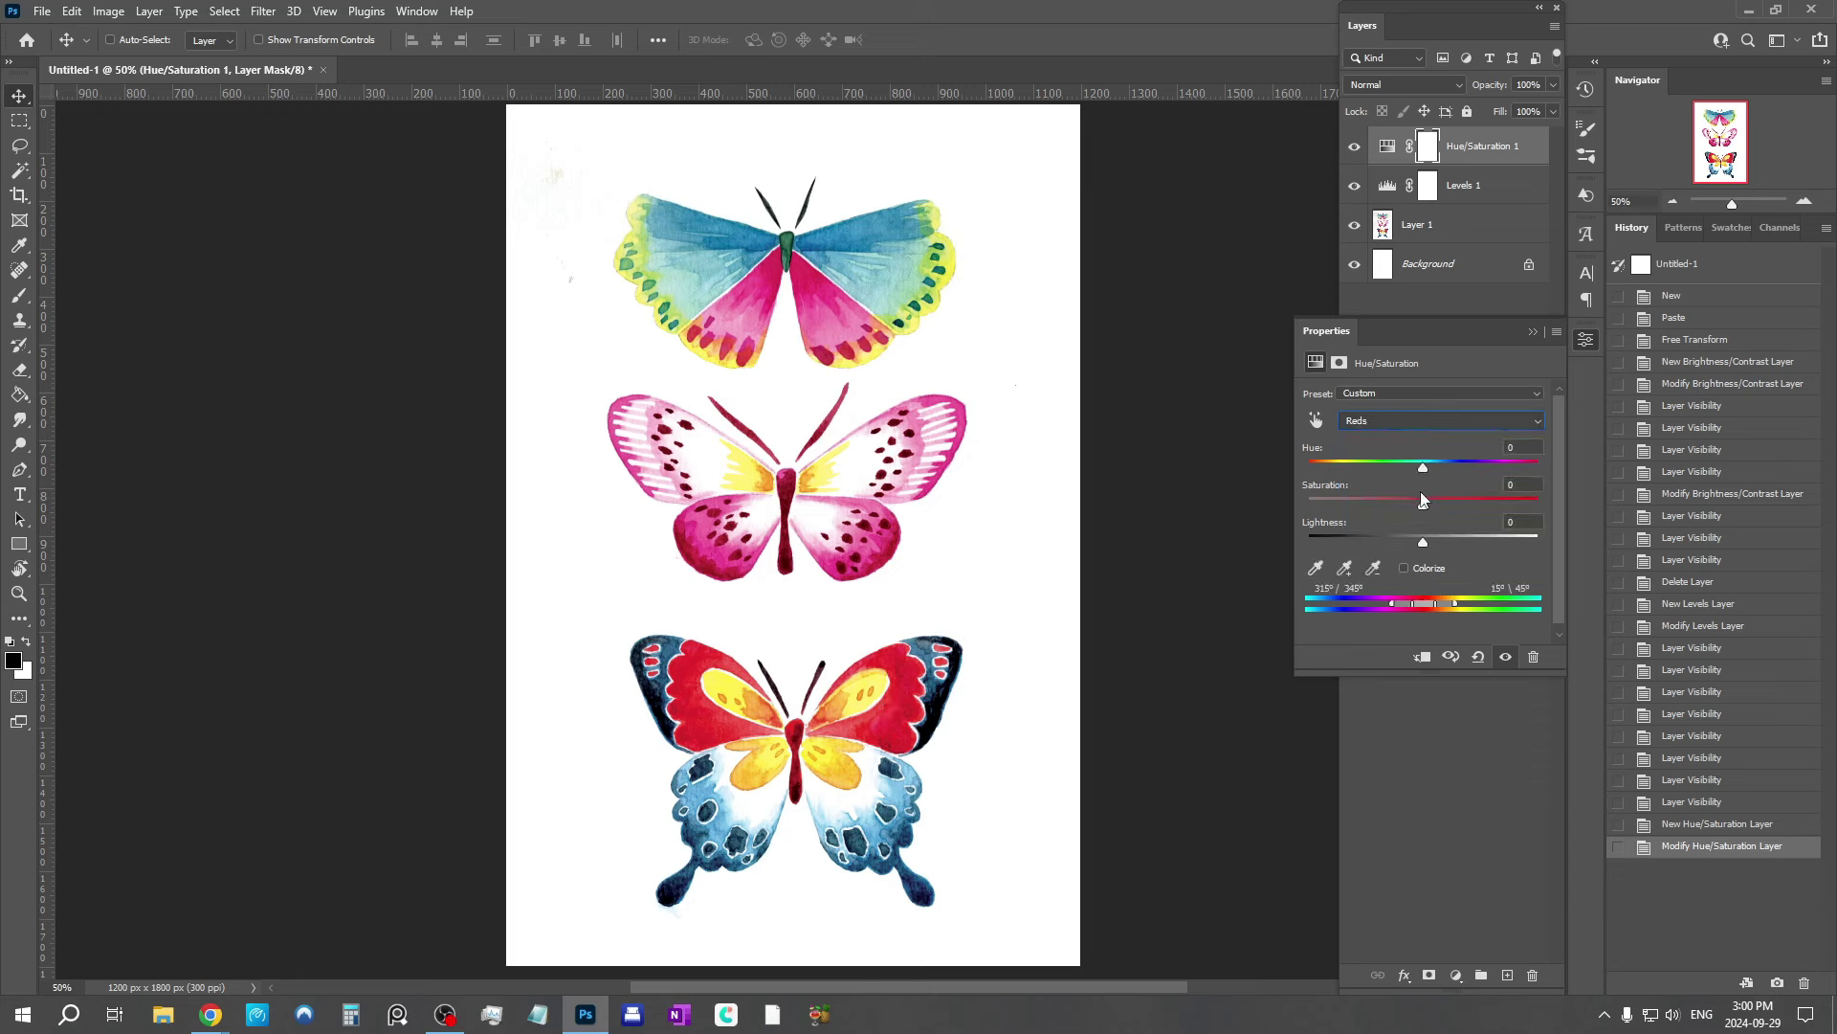
left_click_drag(1424, 505, 1414, 505)
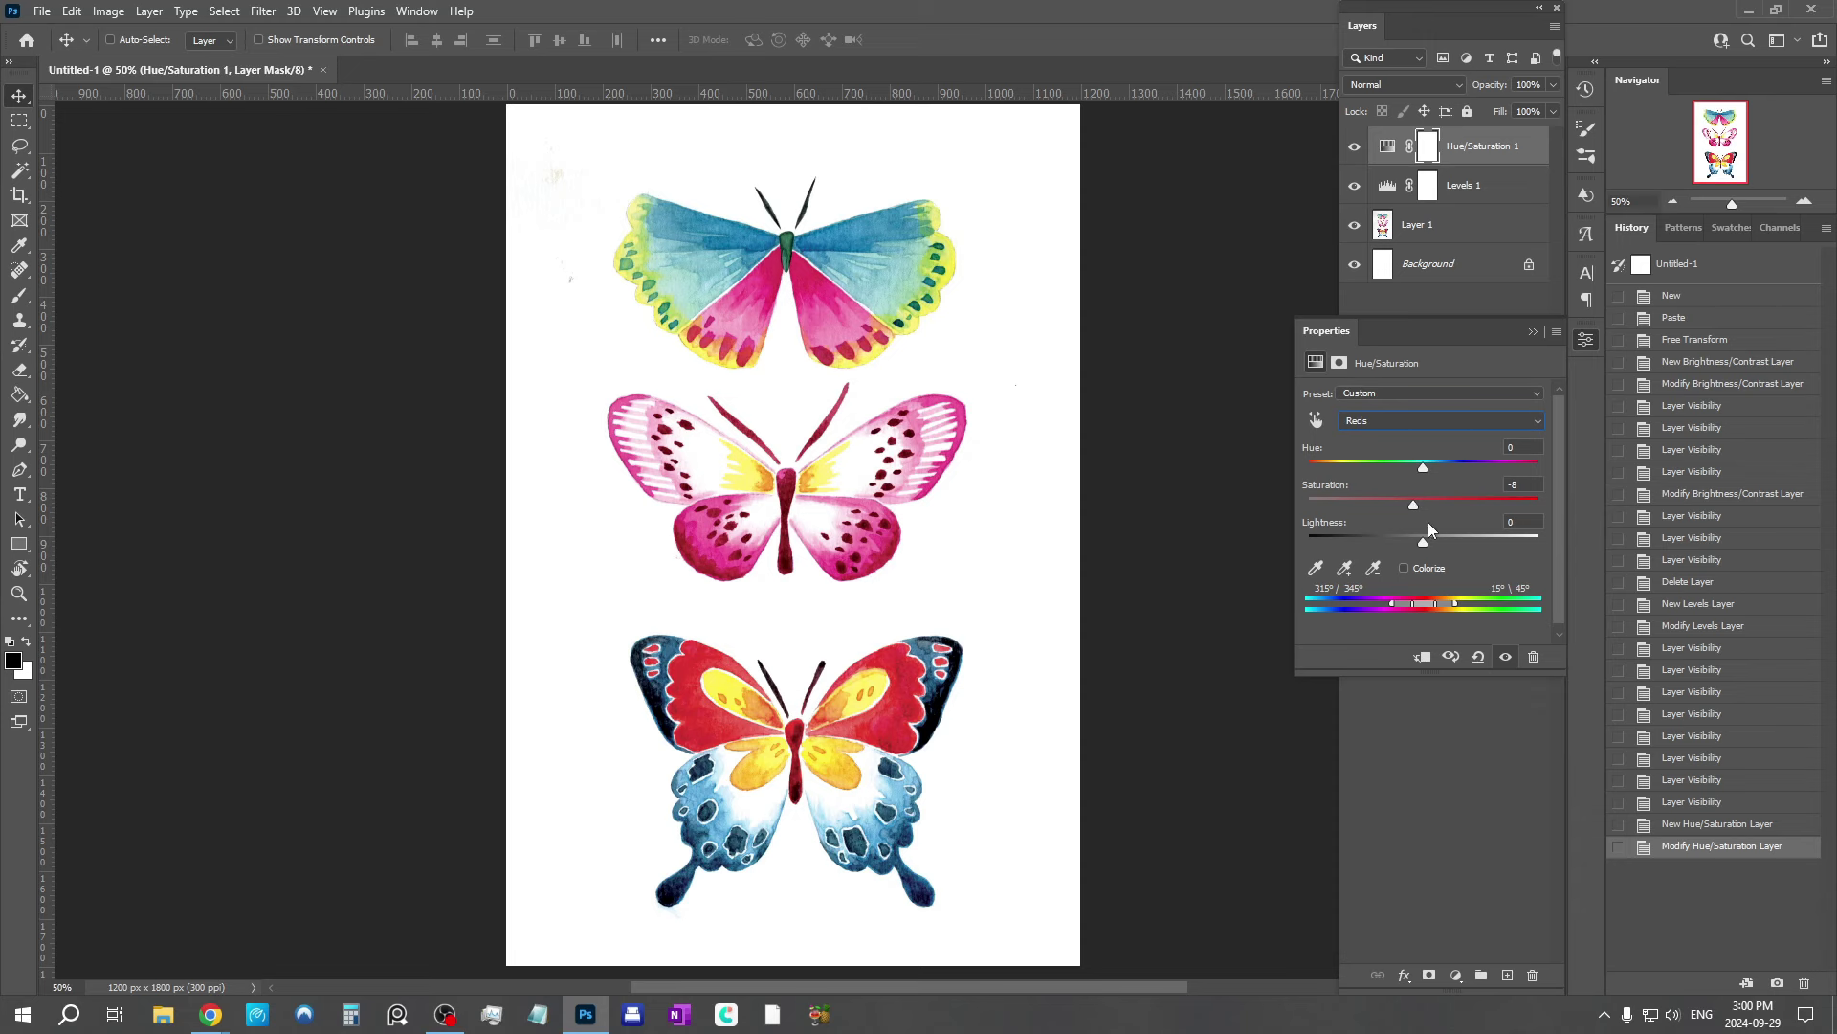
left_click(1438, 542)
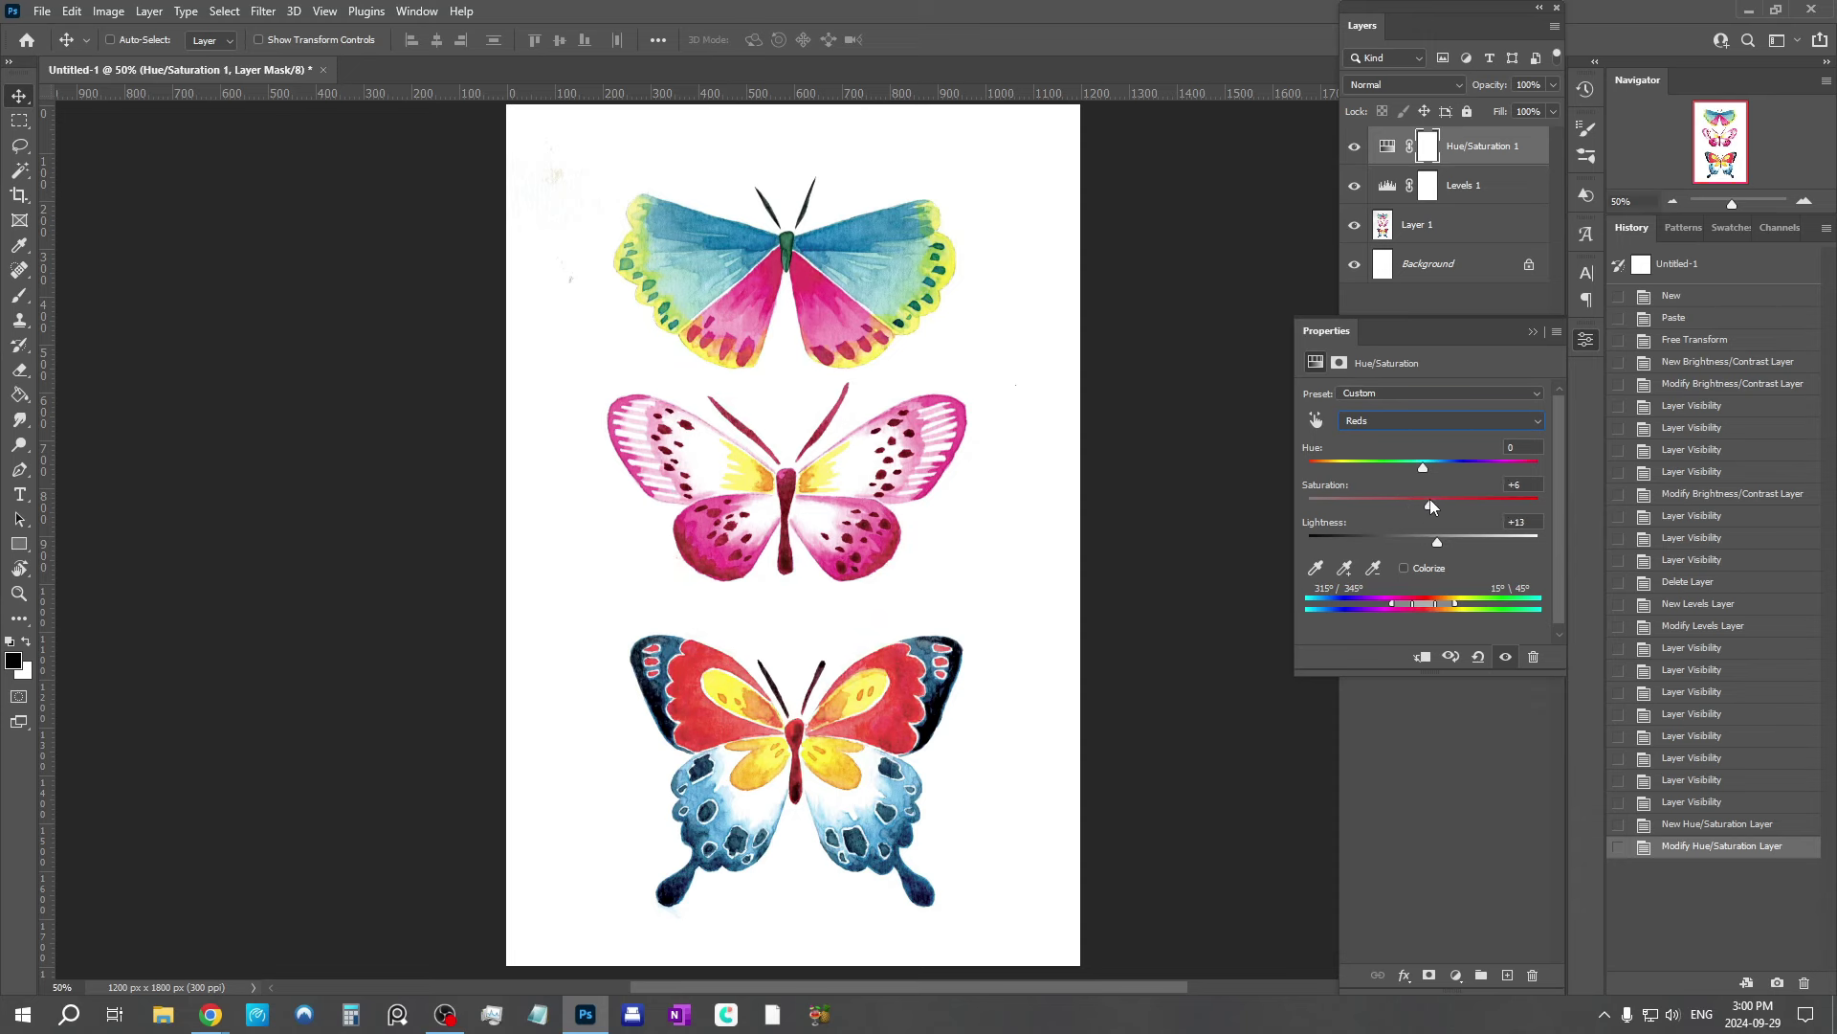
left_click_drag(1431, 504, 1417, 469)
left_click_drag(1432, 505, 1431, 545)
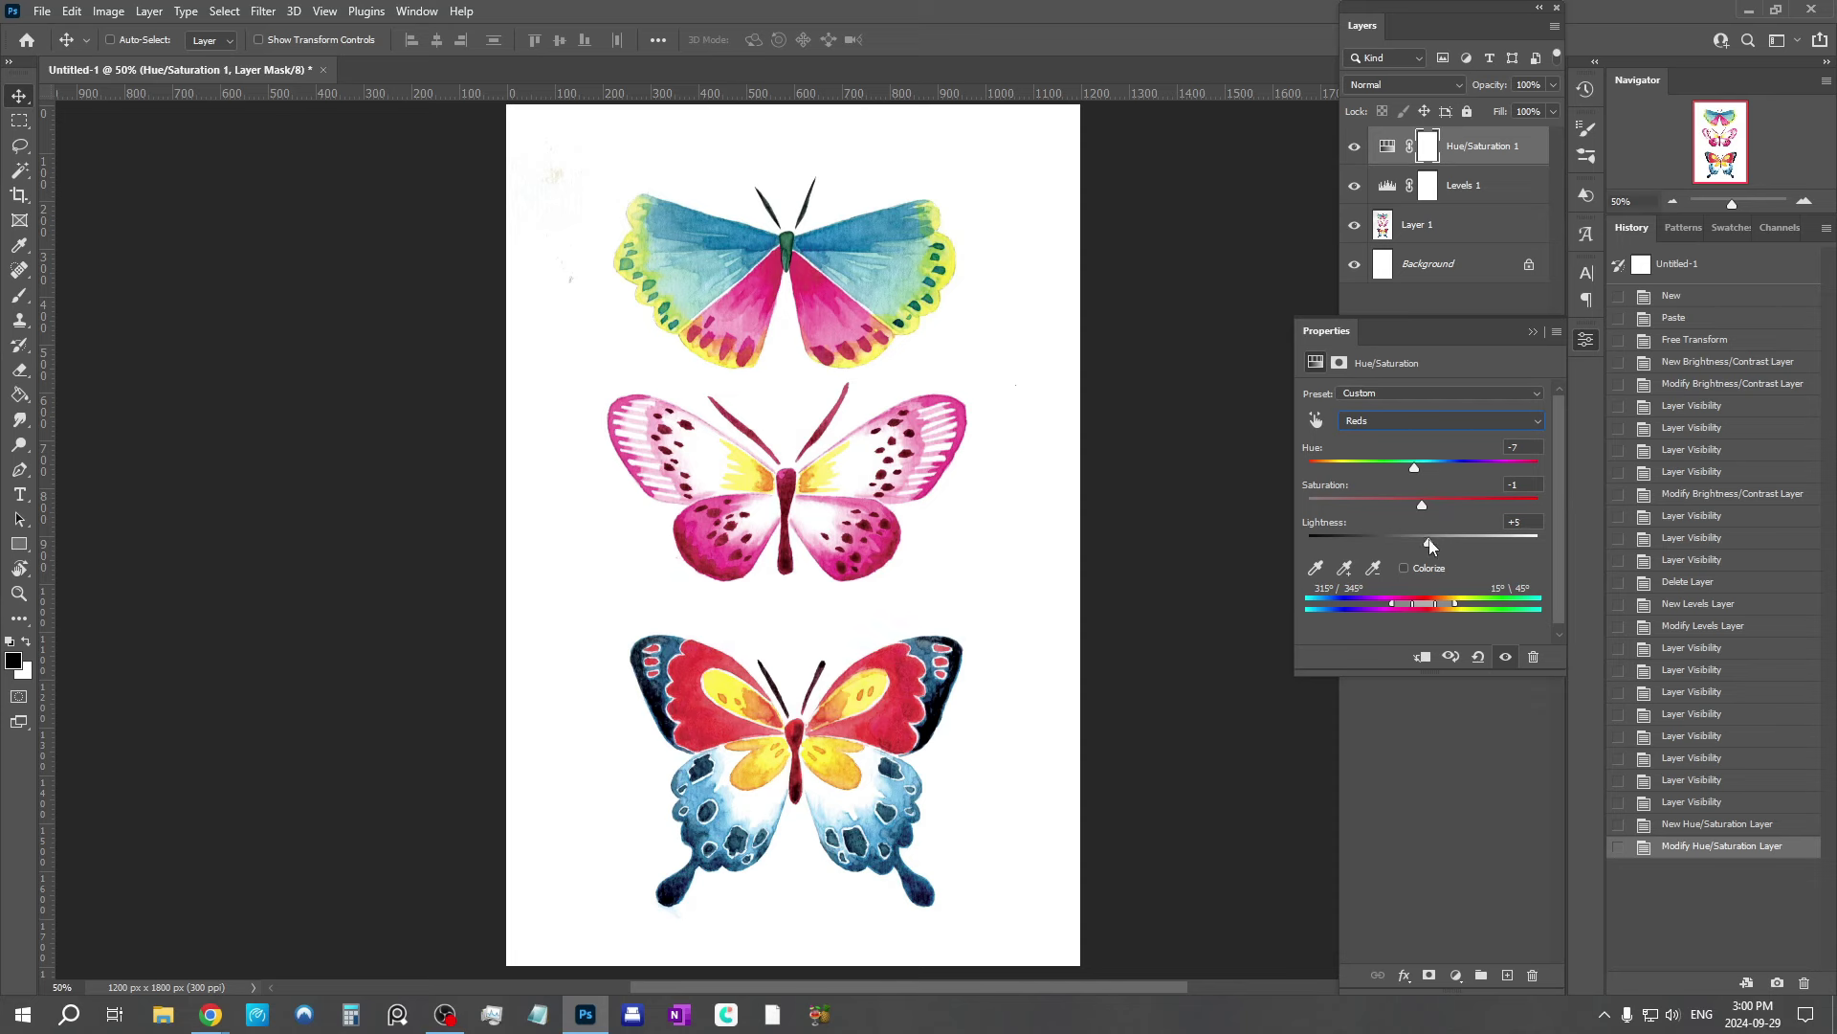
Step: Fine-tune the hue of the Reds, lower their saturation slightly, and collapse the adjustment's settings
mouse_move(1415, 467)
left_mouse_down()
mouse_move(1464, 468)
mouse_move(1391, 469)
mouse_move(1451, 469)
left_mouse_up()
left_click_drag(1467, 472, 1415, 463)
left_click_drag(1415, 511, 1414, 512)
left_click(1533, 333)
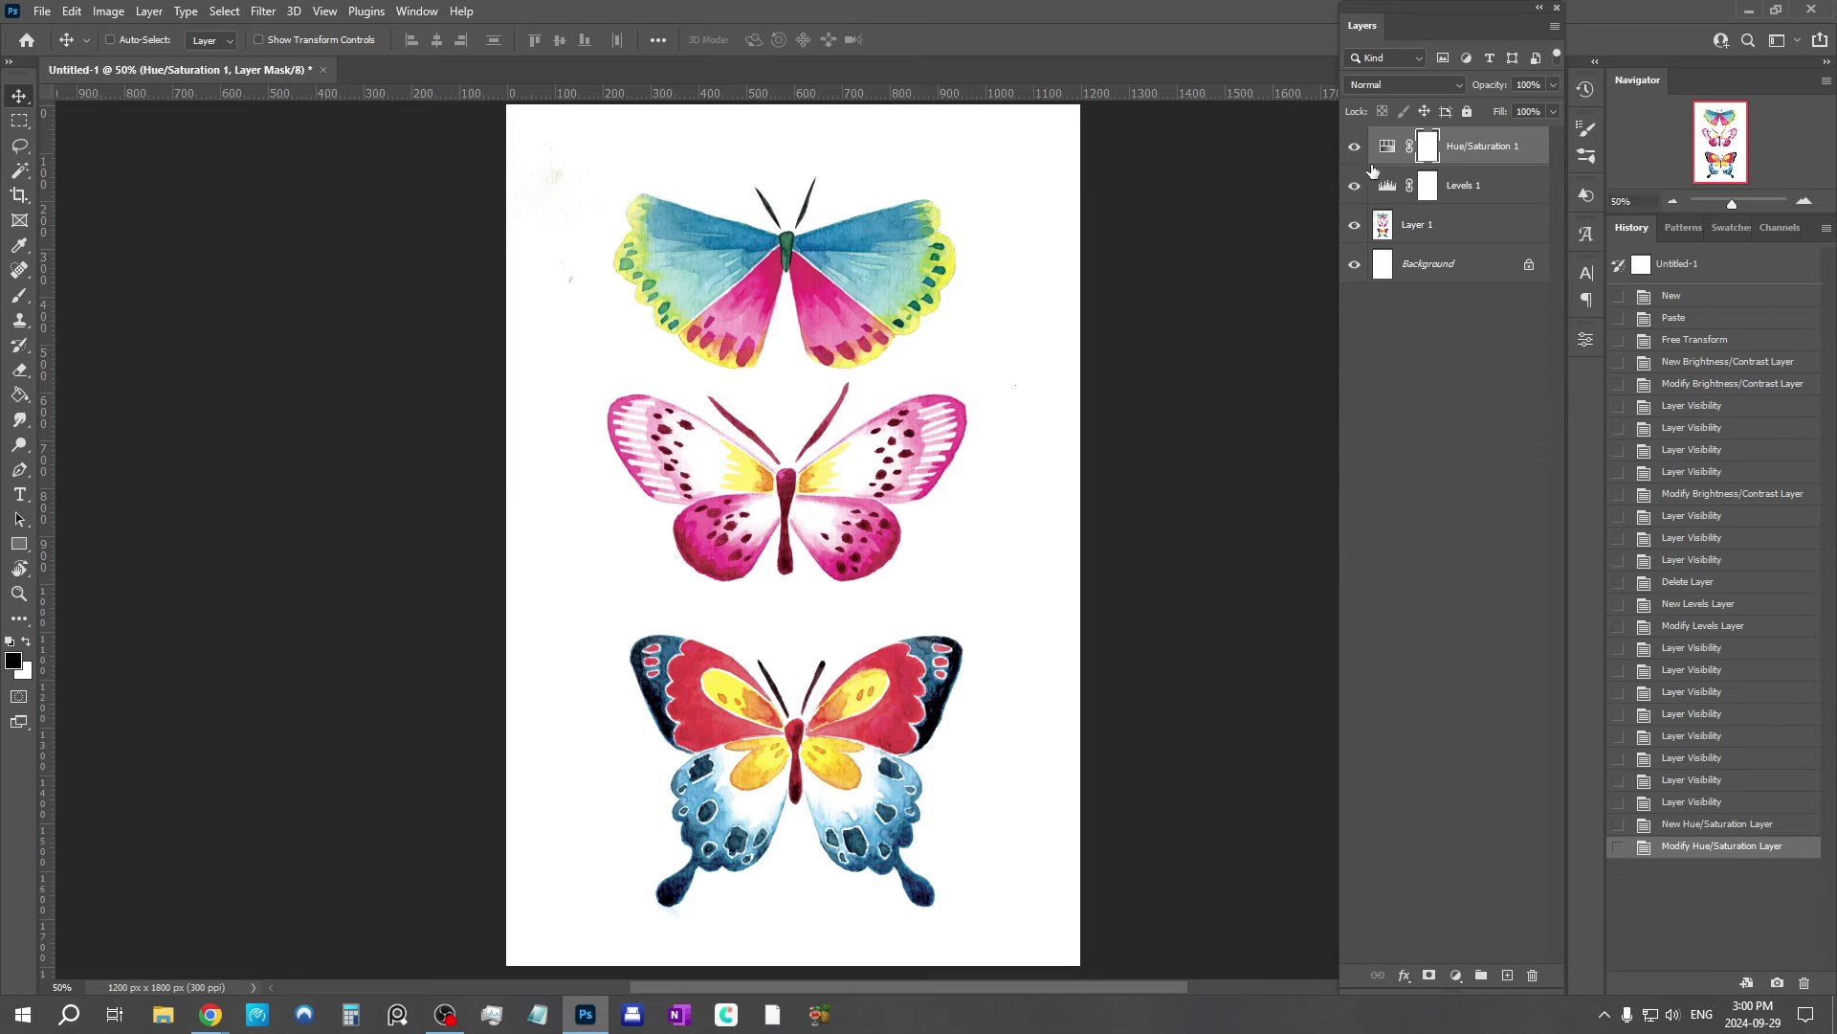
Step: Compare the butterflies' reds with and without the Hue/Saturation adjustment by toggling the layer's visibility
left_click(1354, 147)
left_click(1354, 147)
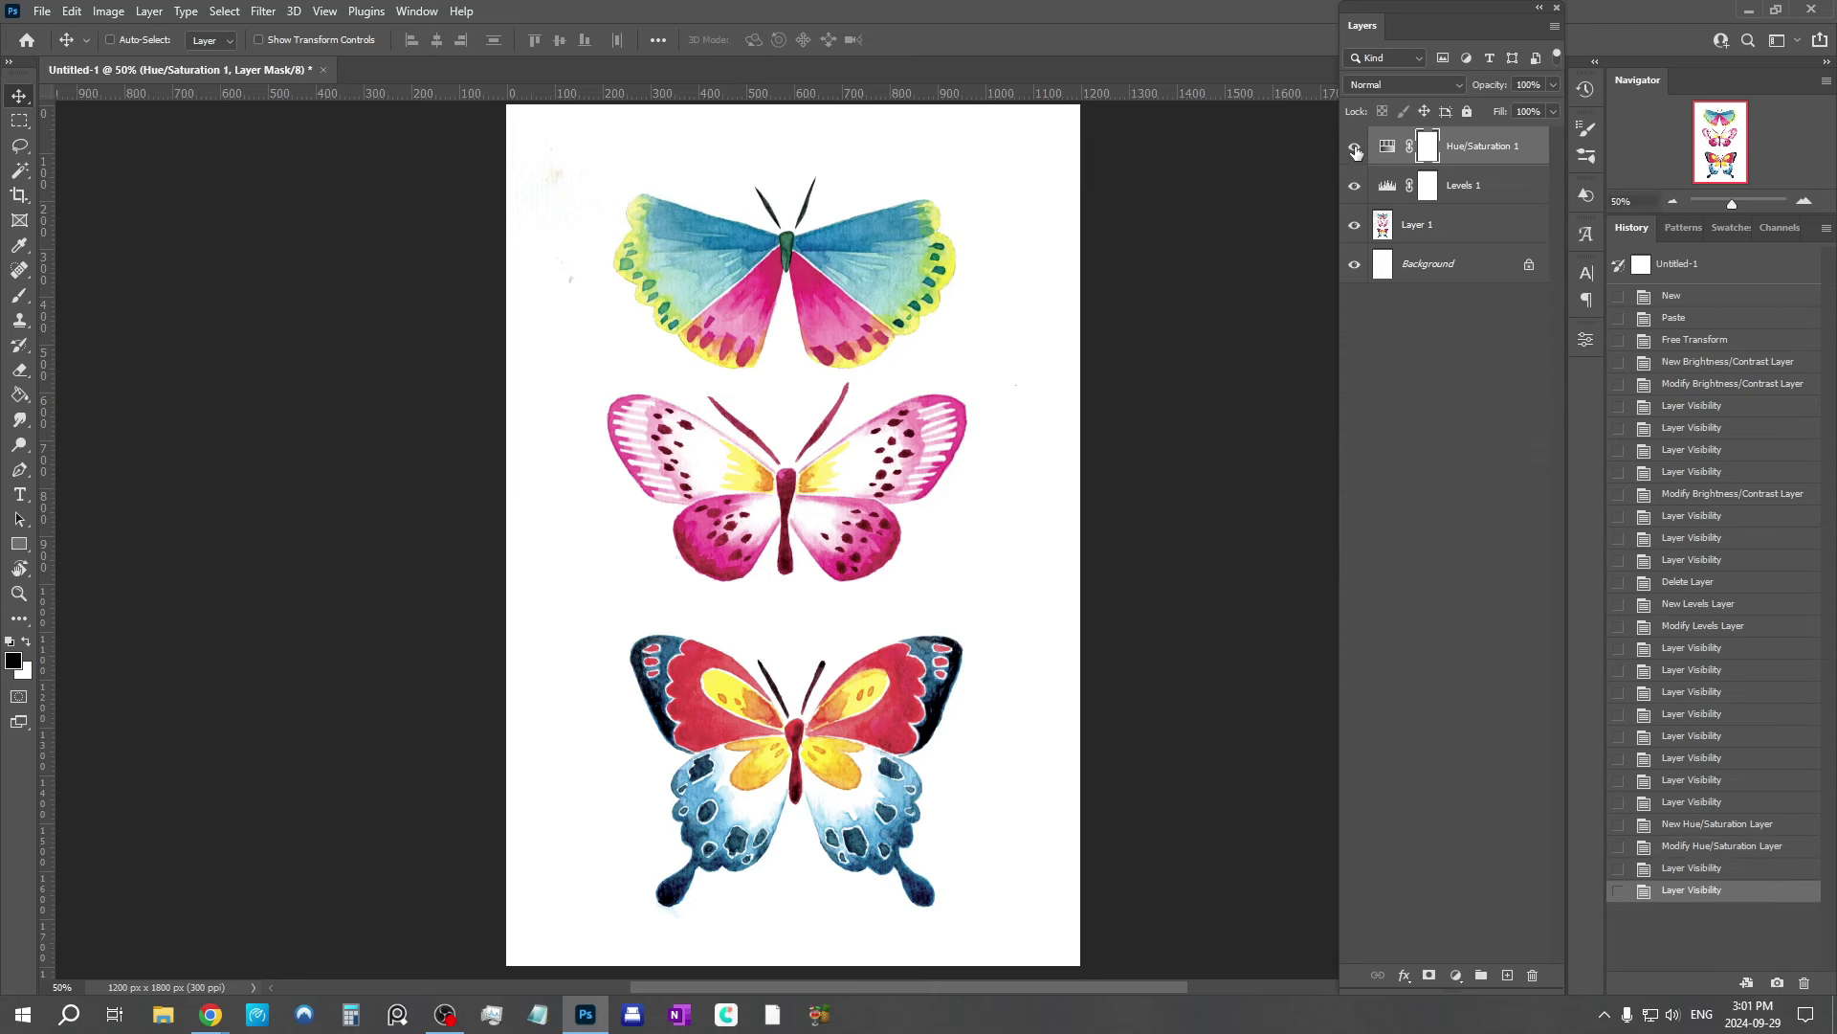
left_click(1354, 149)
left_click(1355, 148)
left_click(1354, 148)
left_click(1354, 148)
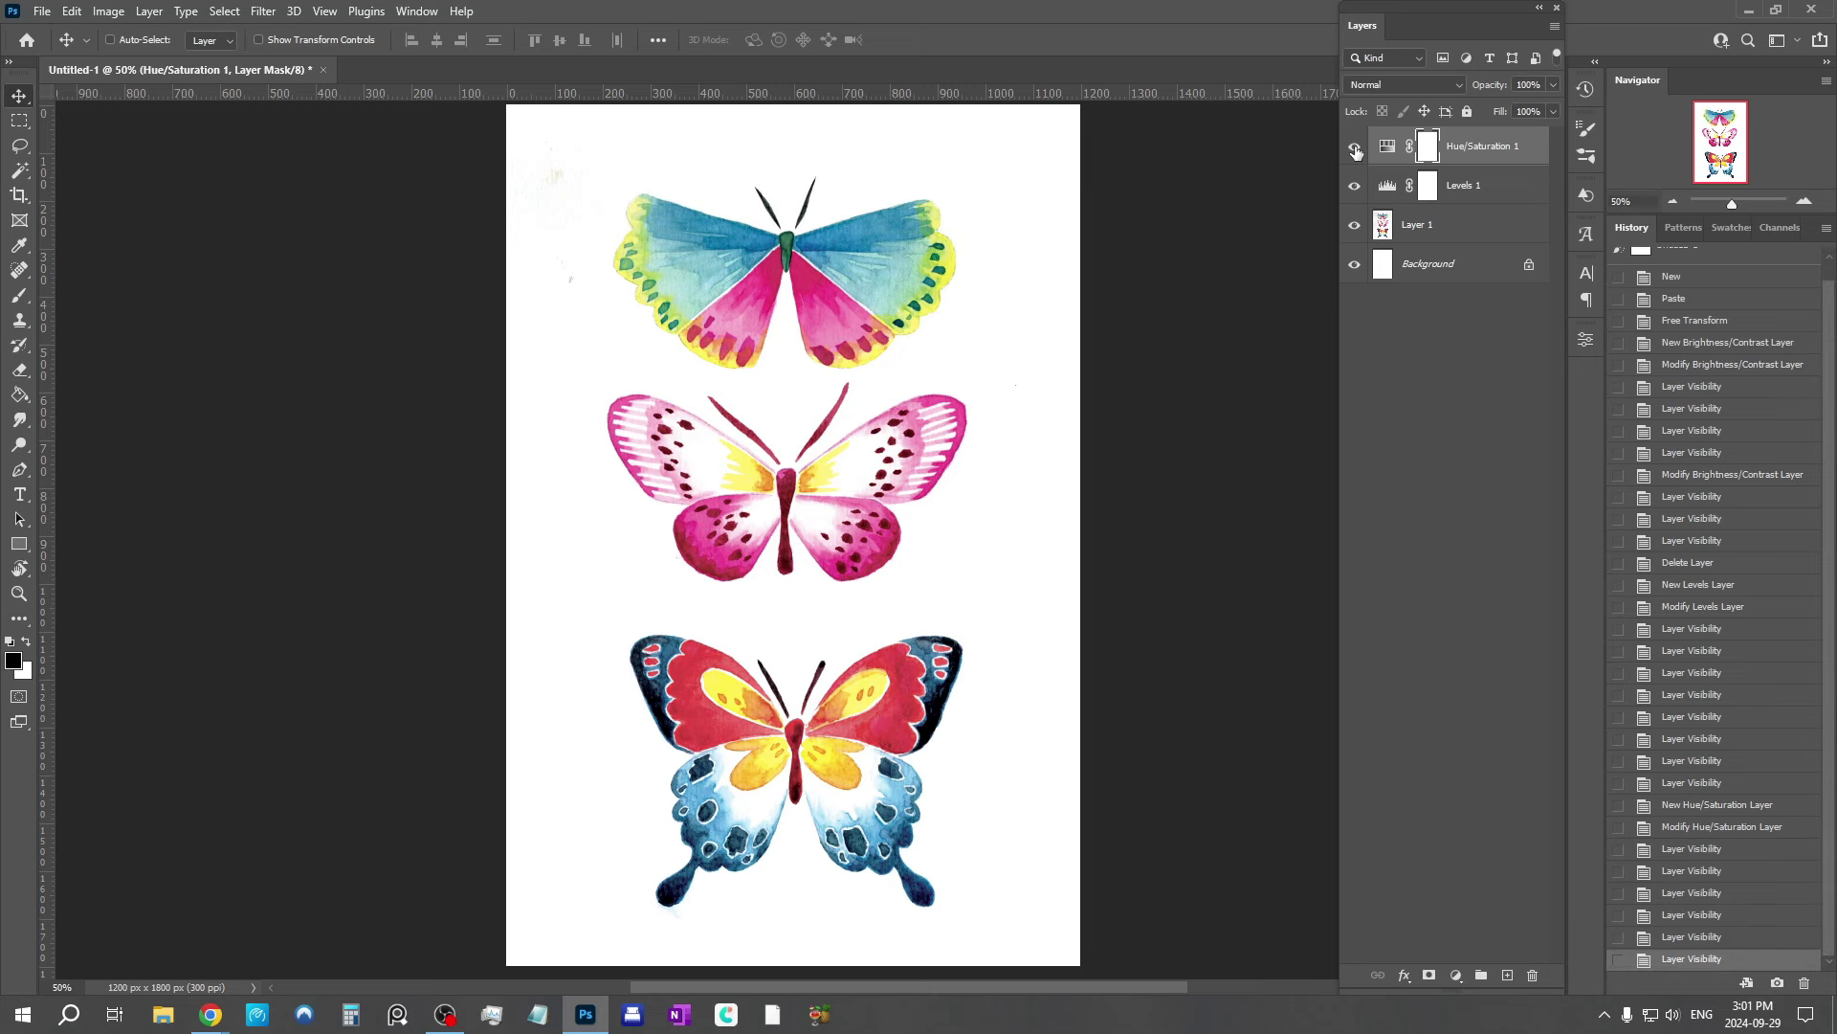
mouse_move(1354, 149)
left_mouse_down()
mouse_move(1354, 198)
mouse_move(1353, 150)
left_mouse_up()
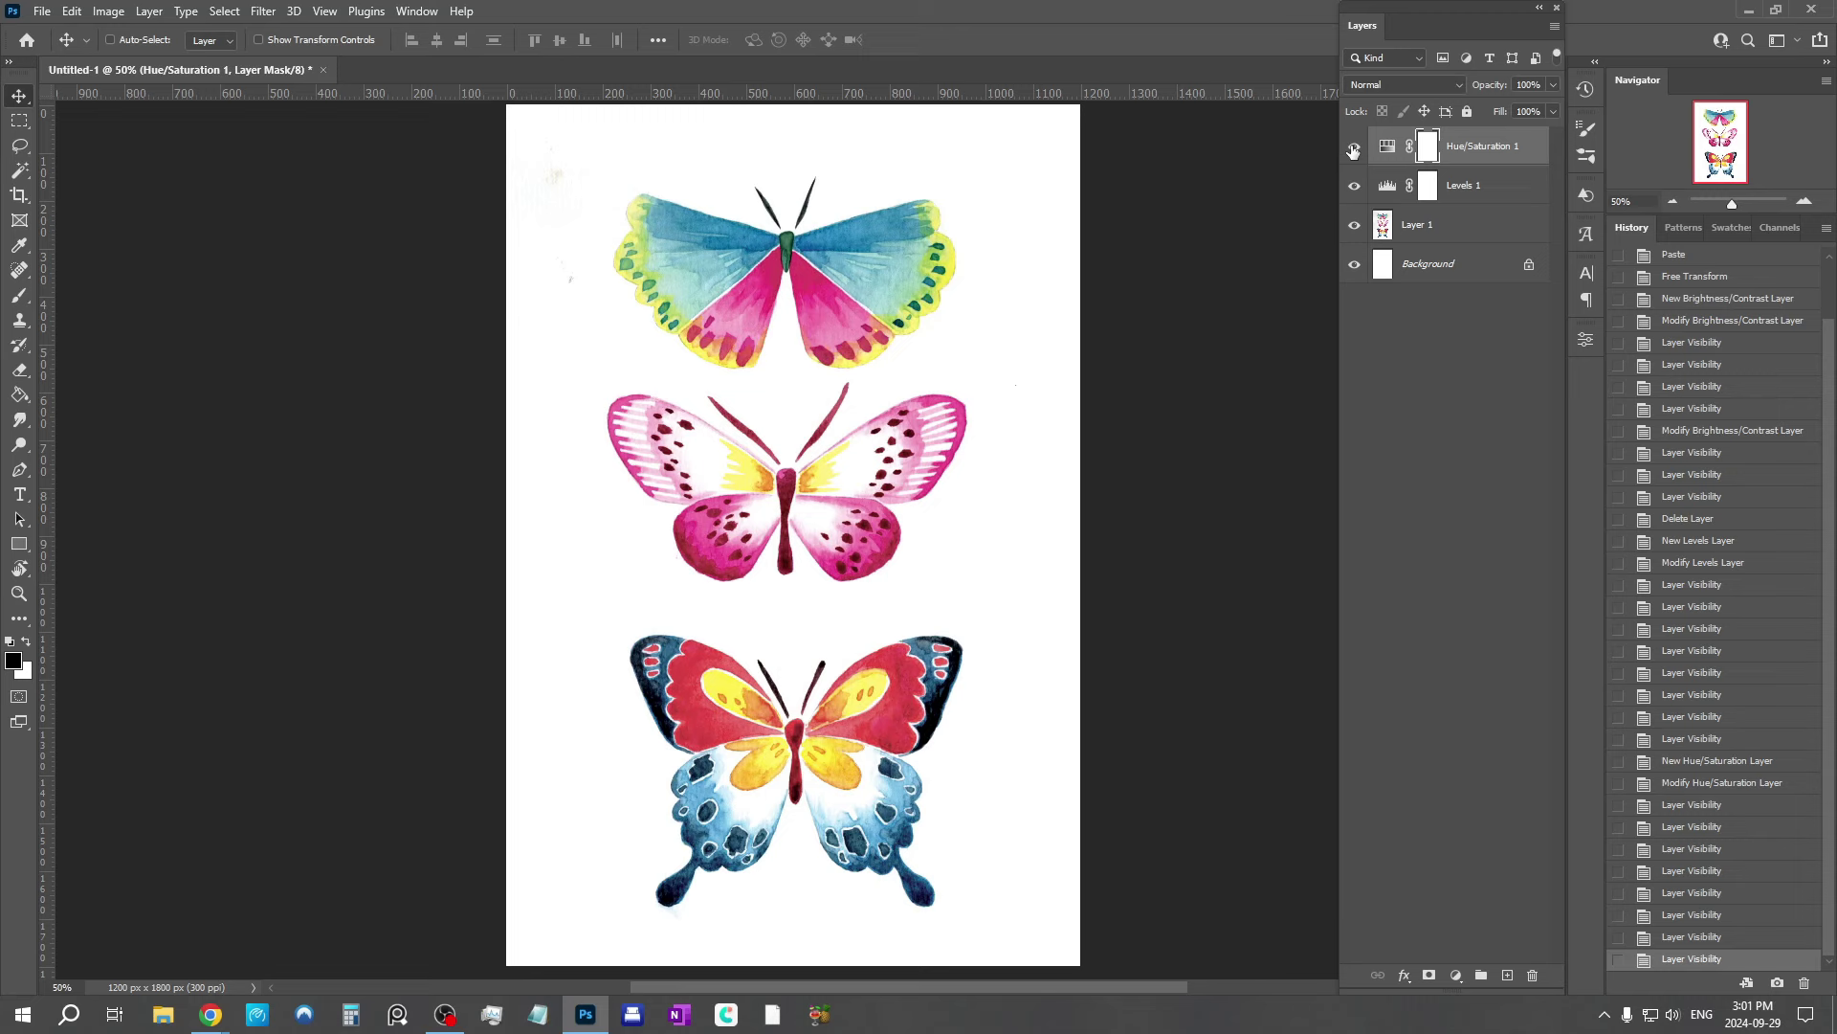
double_click(1354, 148)
Step: In the Levels adjustment, set the CMYK midtone input to 1.00 and white input to 237, and shift the Magenta channel's input levels
double_click(1387, 188)
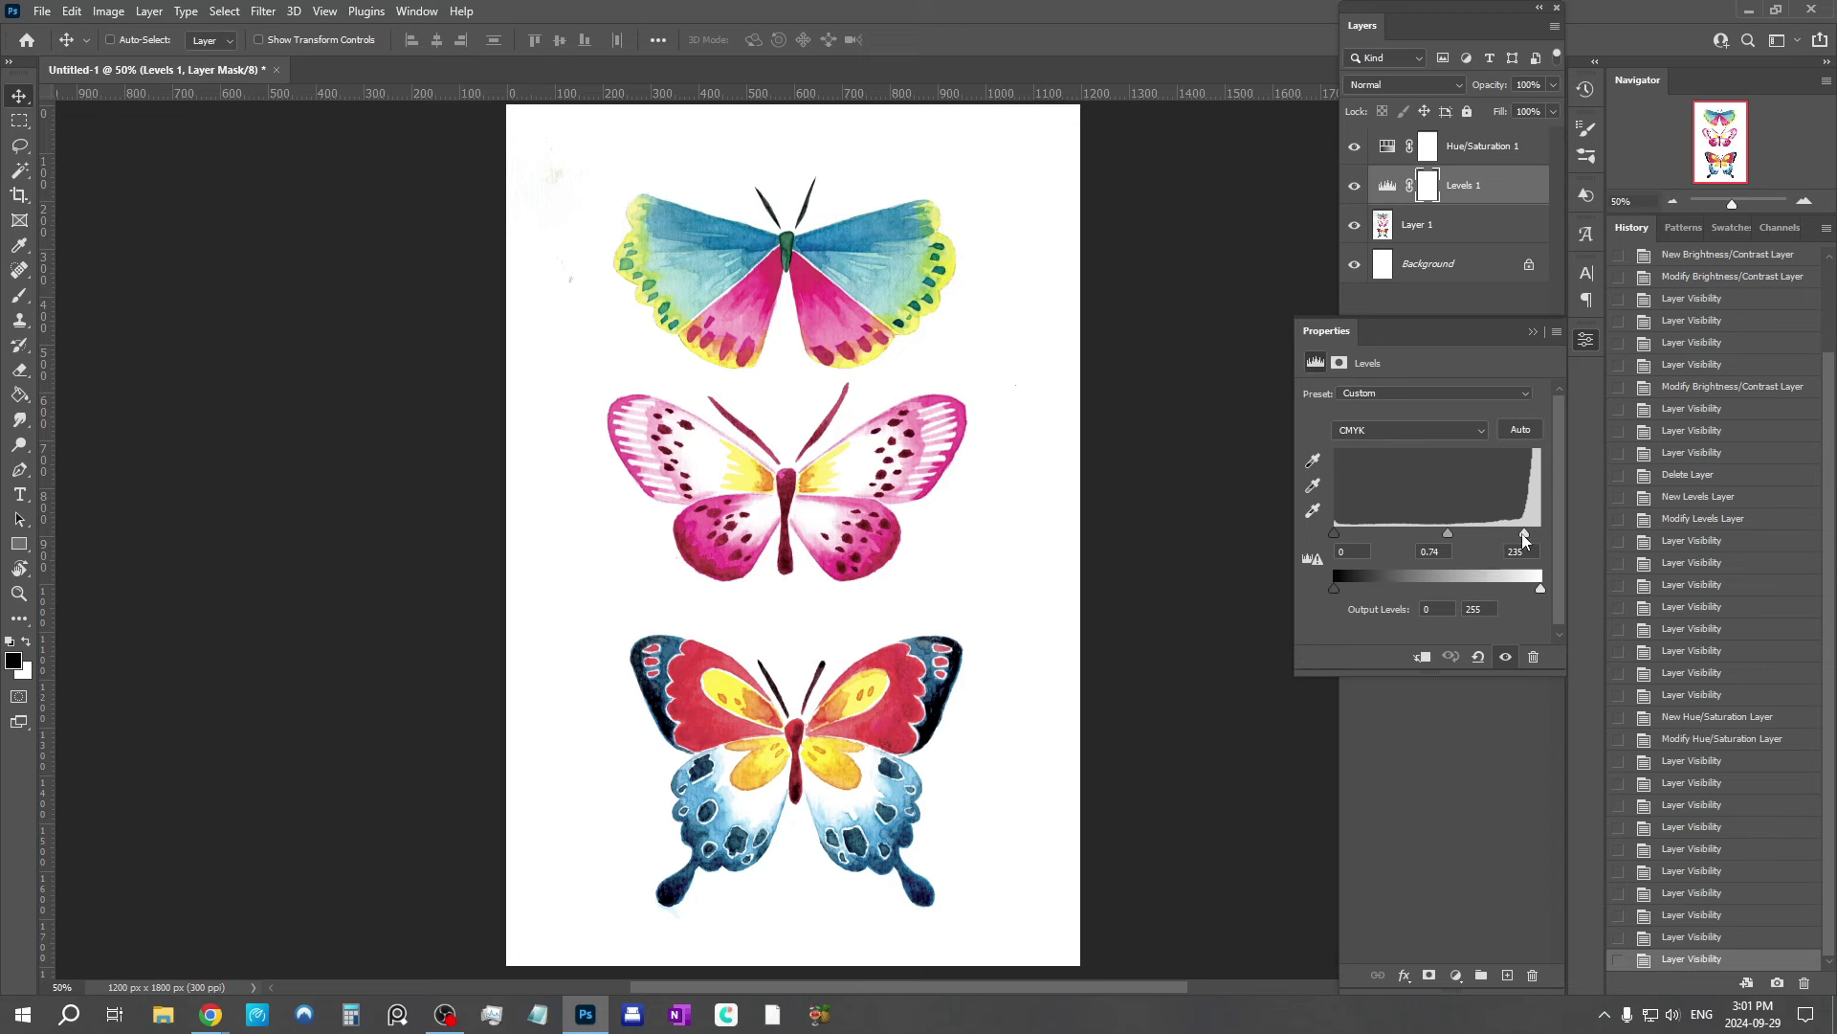
left_click_drag(1523, 532, 1430, 532)
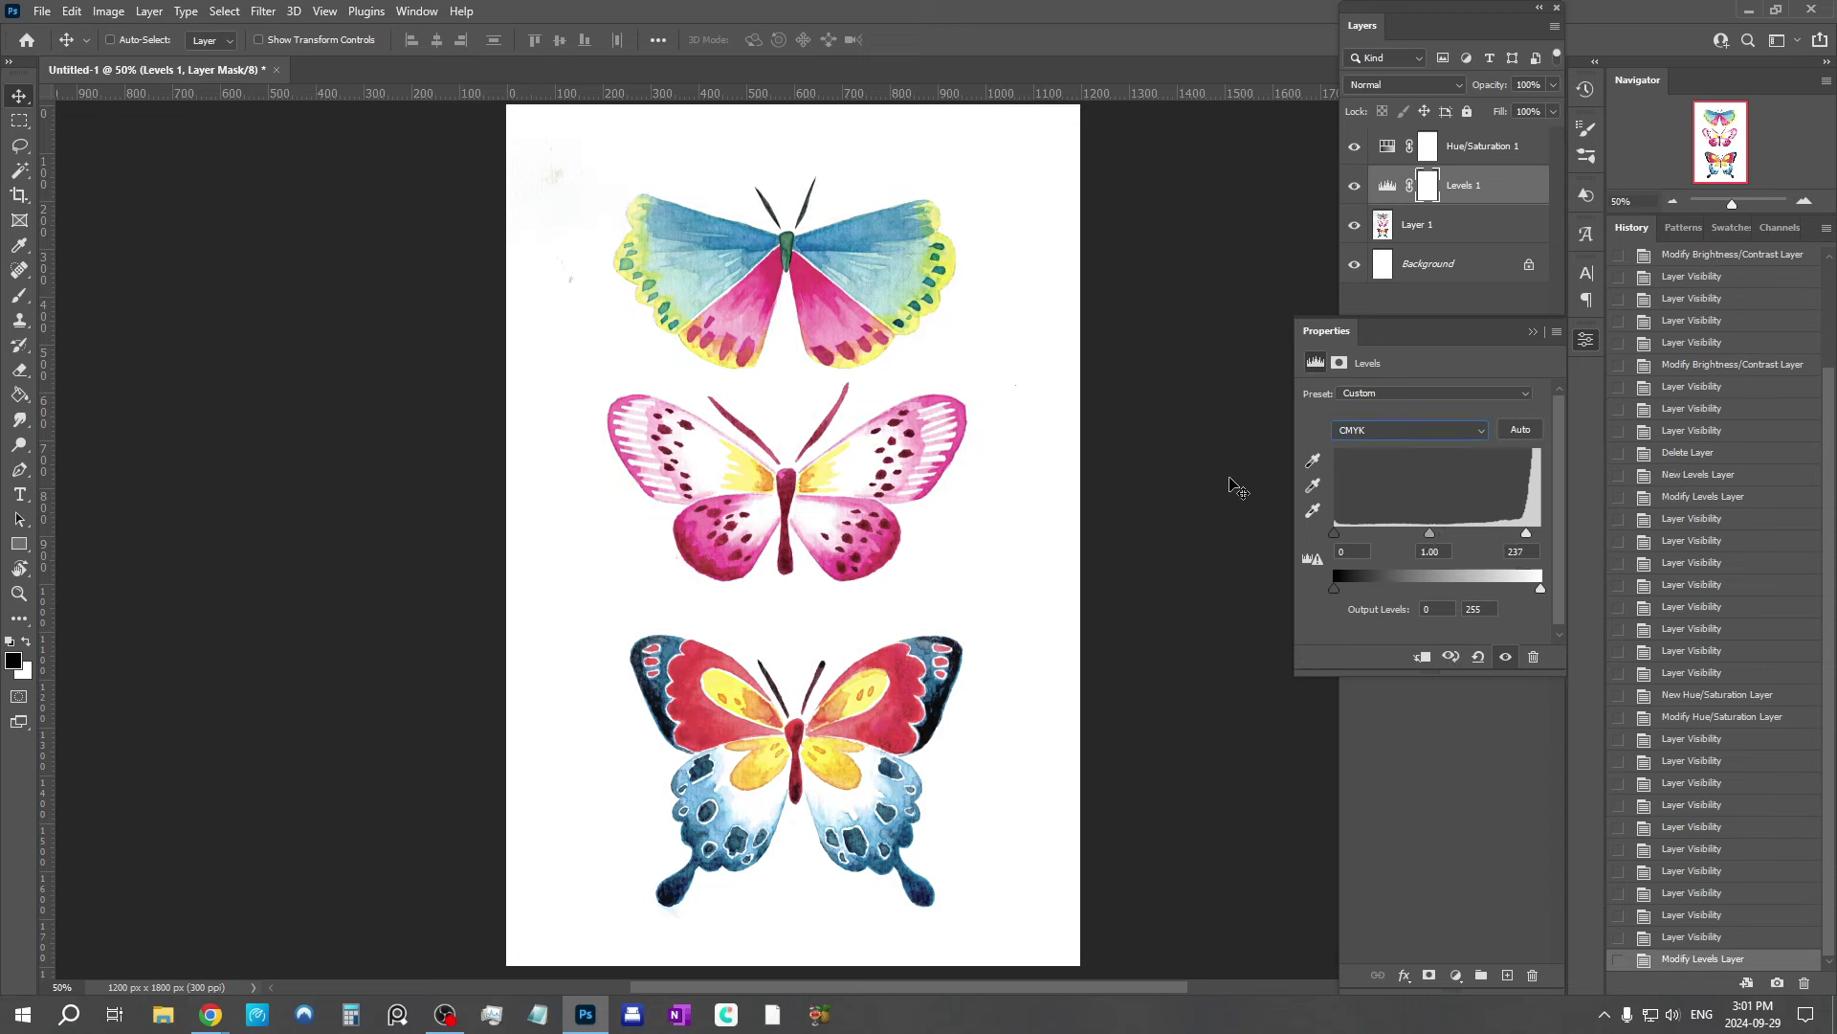
left_click(1389, 431)
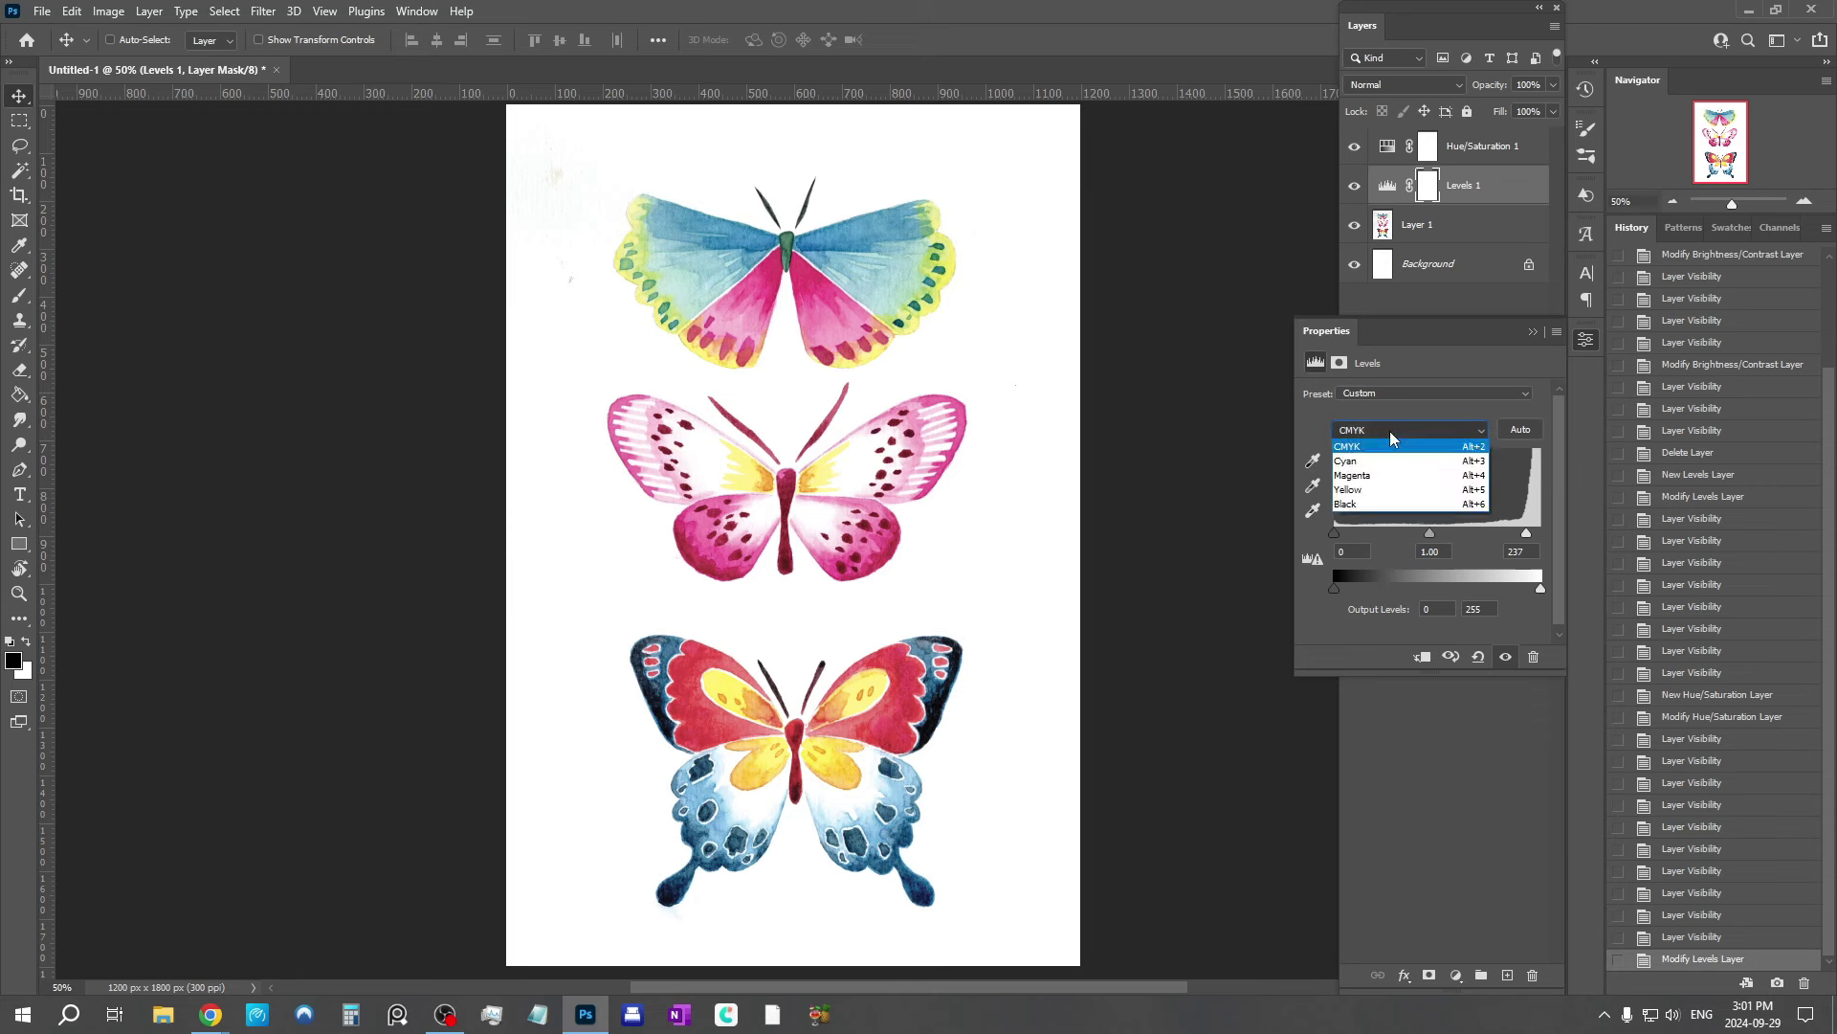
left_click(1378, 483)
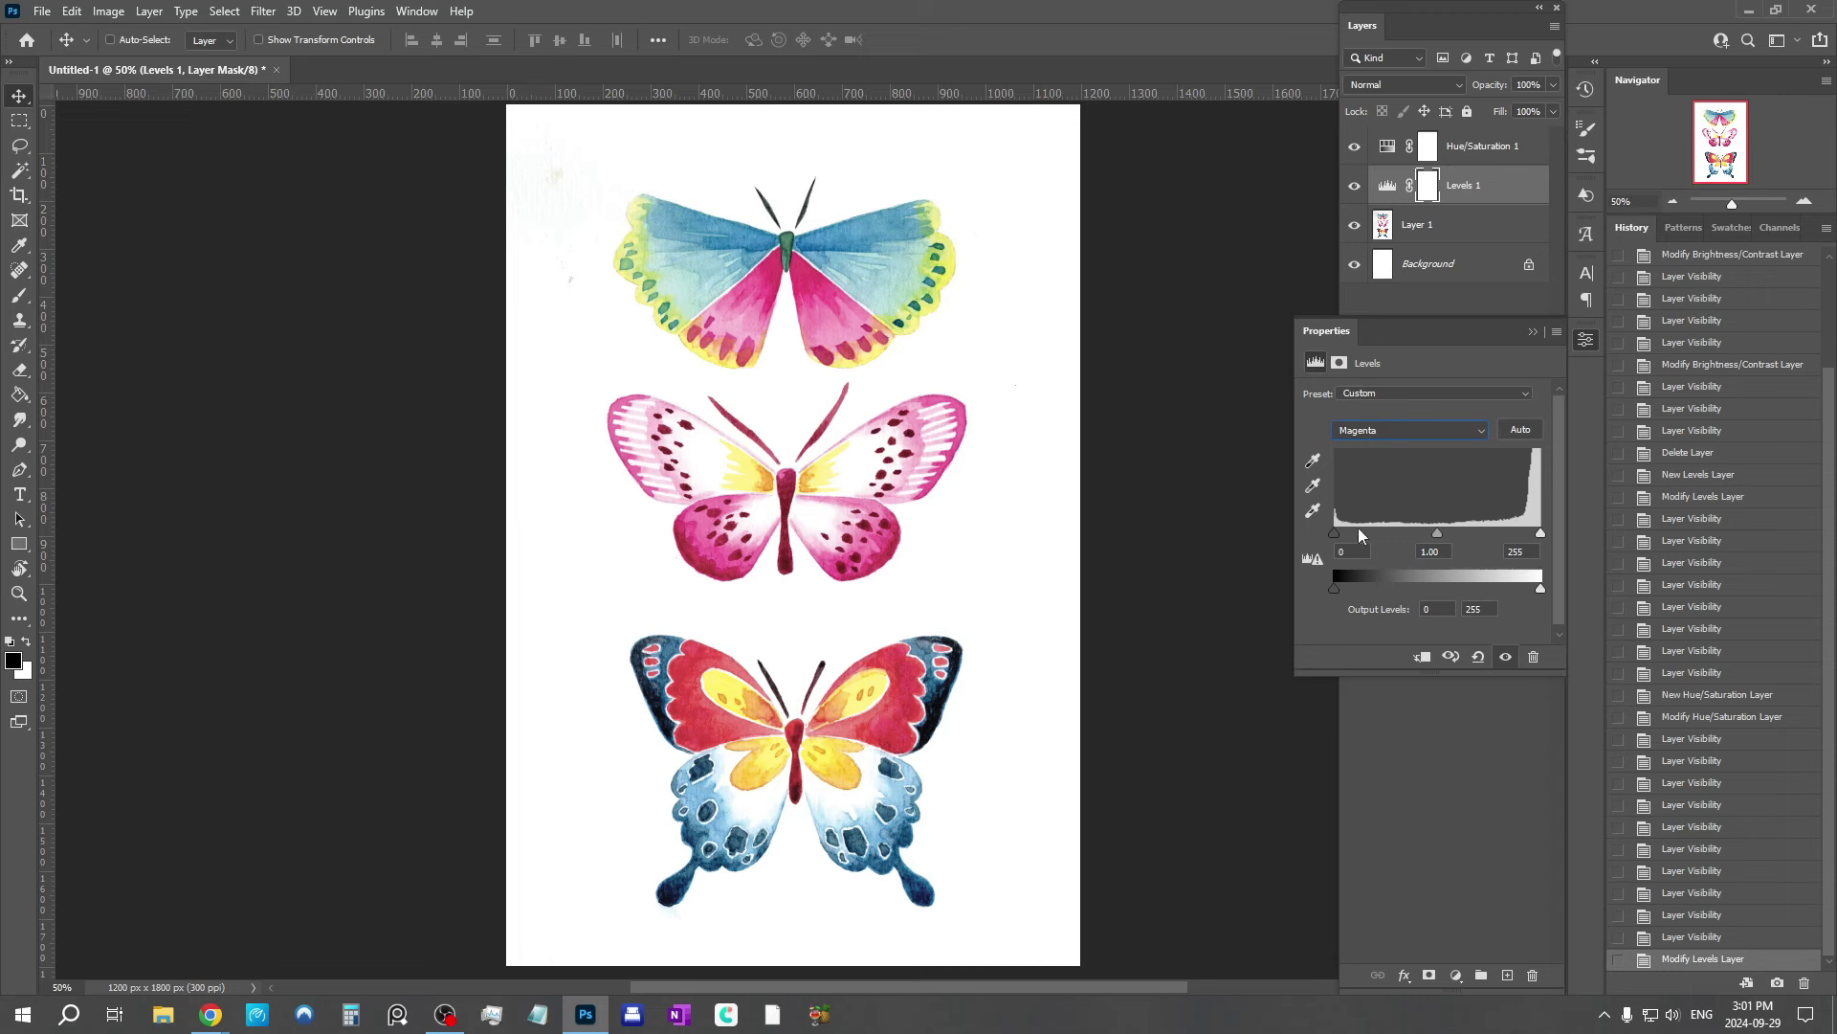
left_click_drag(1347, 541, 1403, 532)
left_click(825, 474)
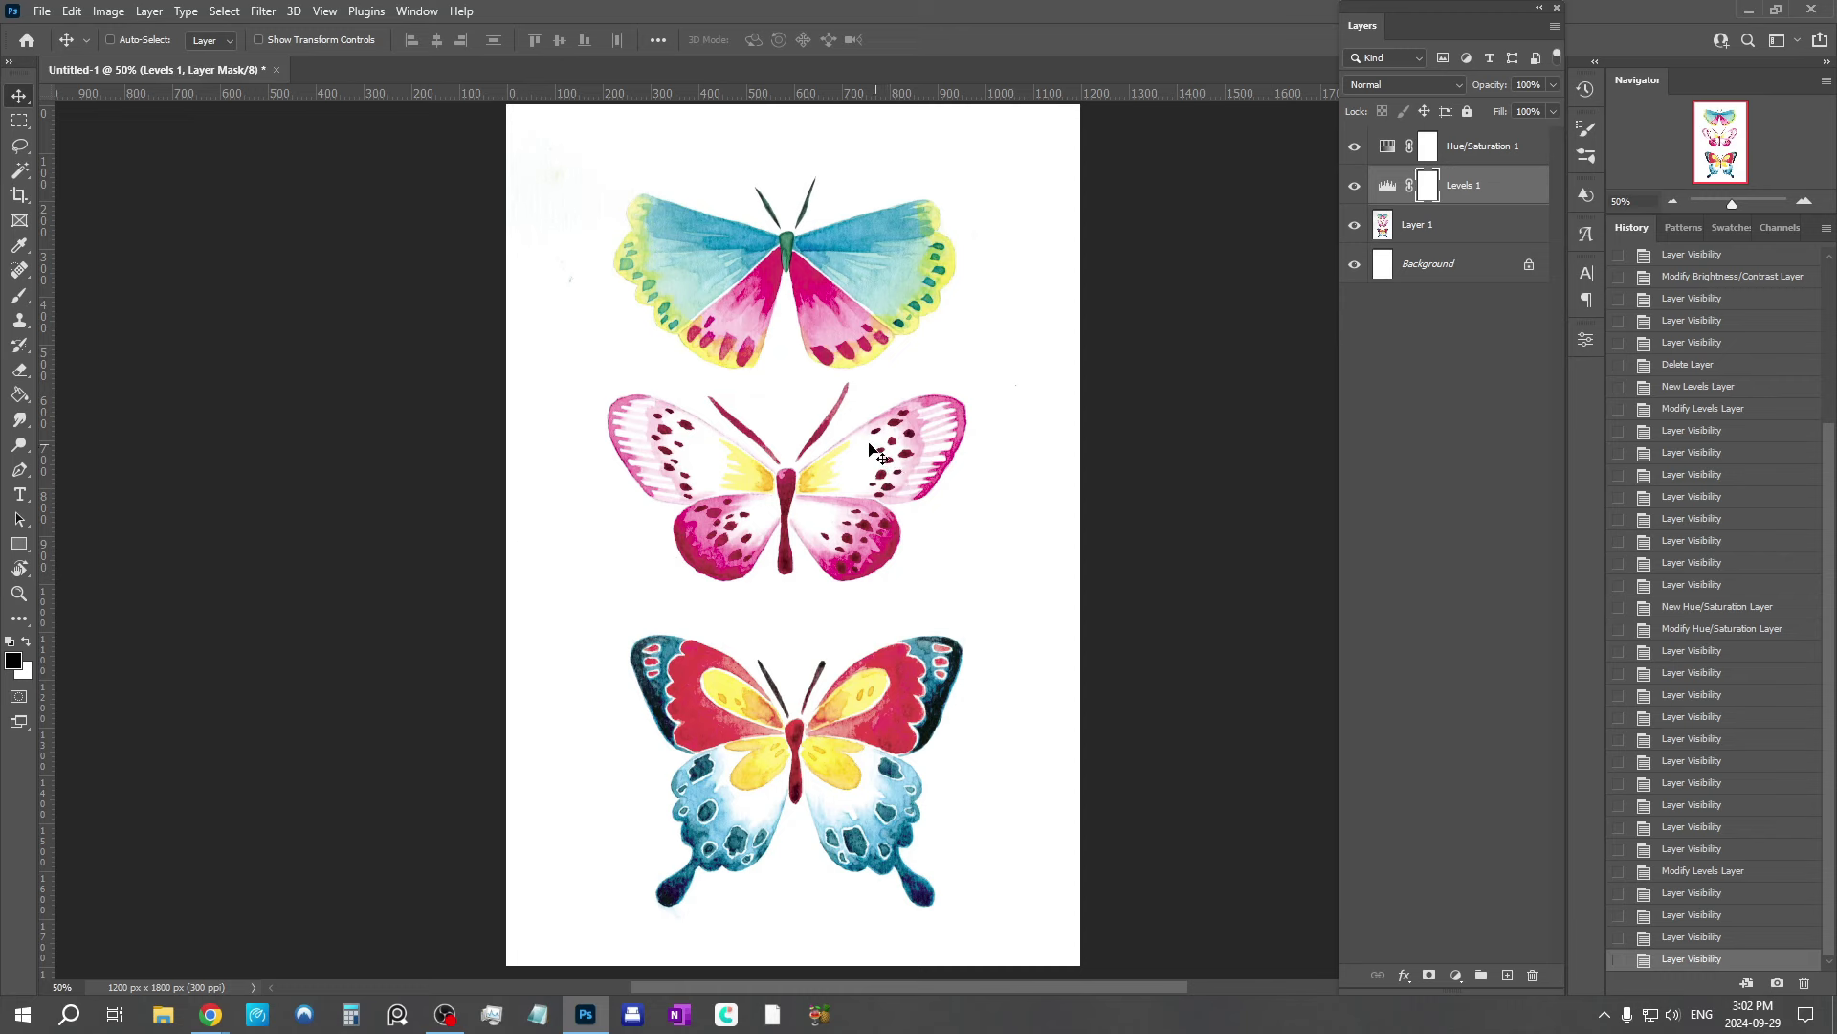
Step: Raise the Levels white input for CMYK to 248 and compare the painting with and without the adjustment
double_click(1388, 185)
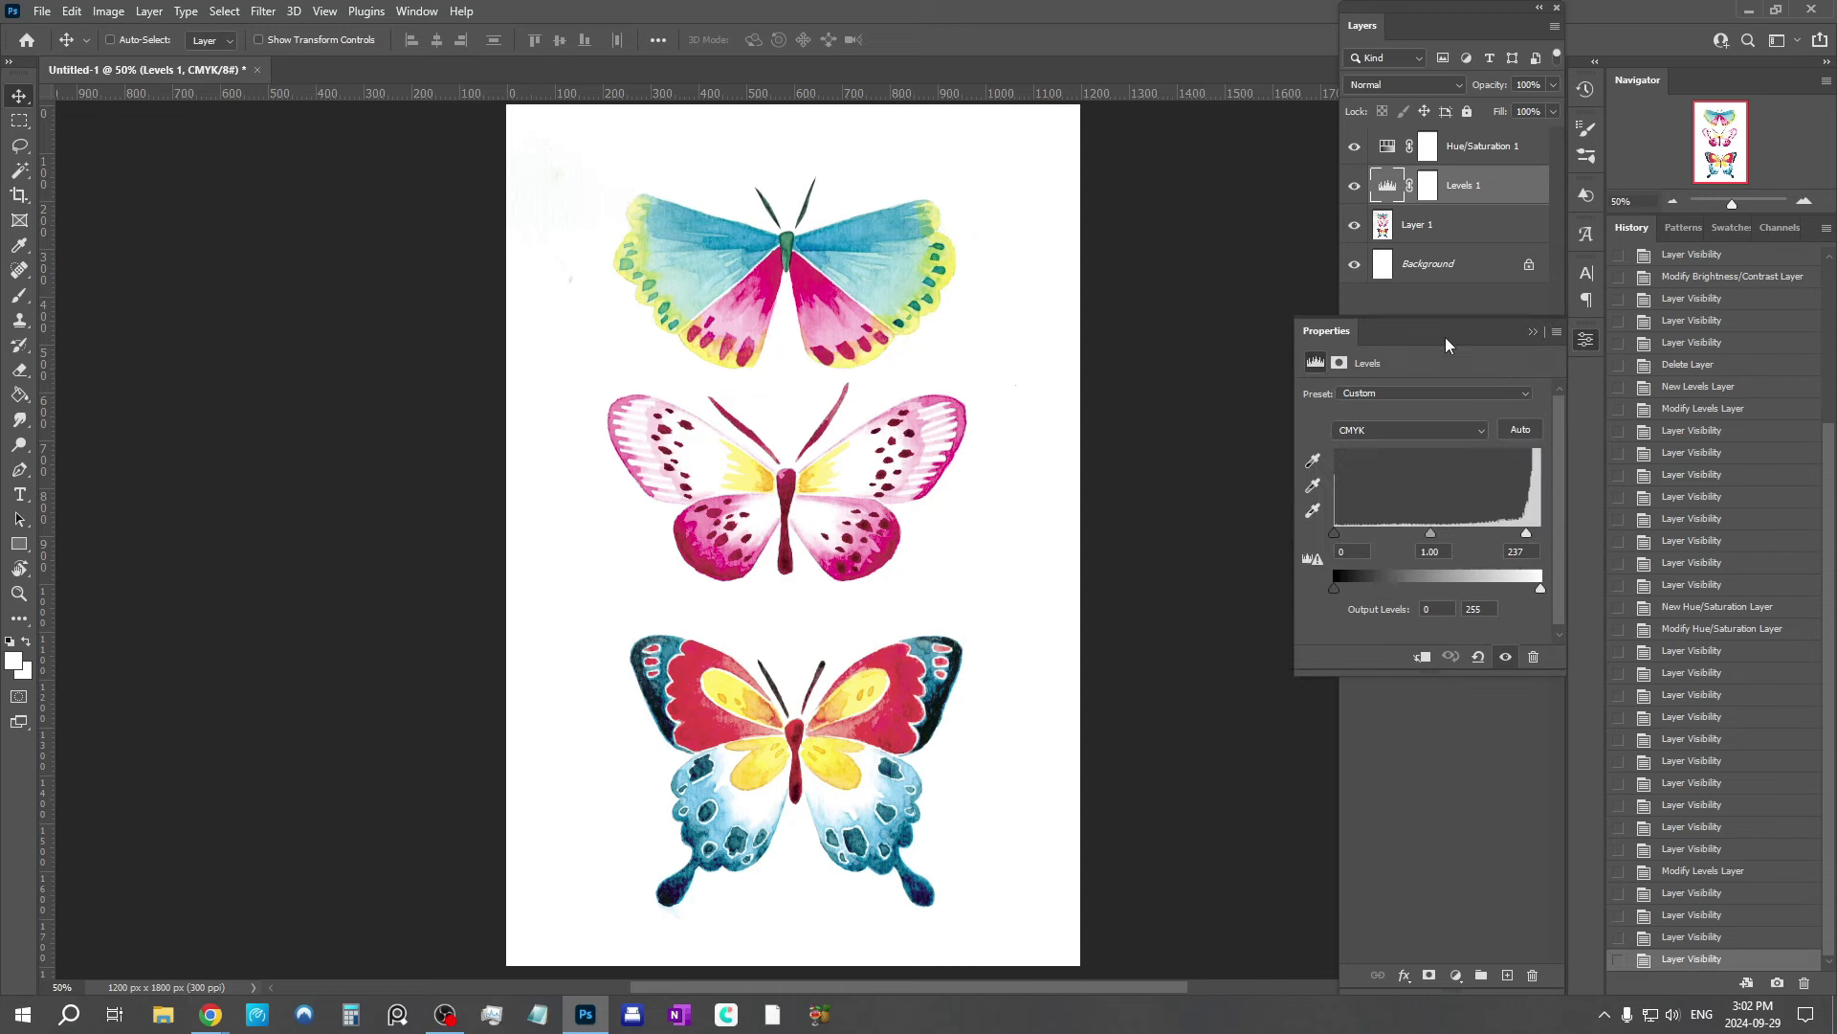
left_click_drag(1527, 532, 1535, 532)
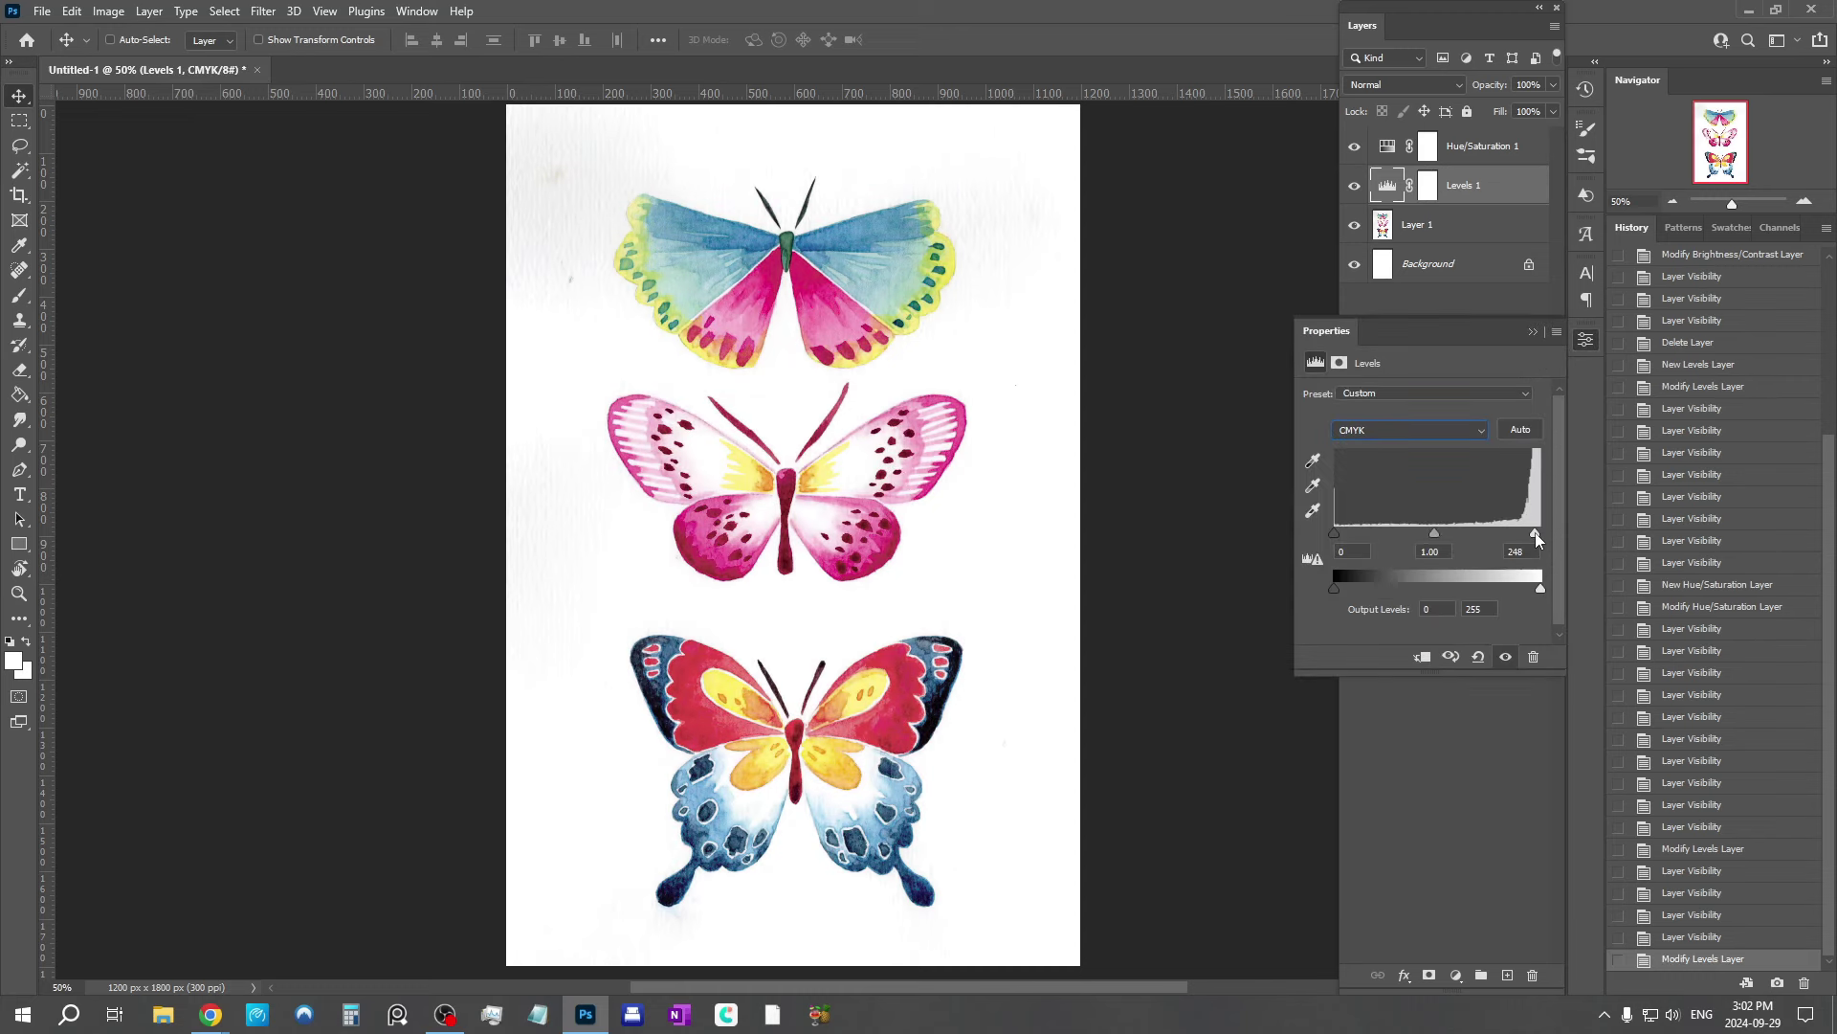
key("ctrl+comma")
key("ctrl+comma")
key("ctrl+comma")
key("ctrl+comma")
Step: Limit the Hue/Saturation adjustment to the Yellows, lower their saturation to -10, raise their lightness slightly, and collapse the settings
key("alt+bracketright")
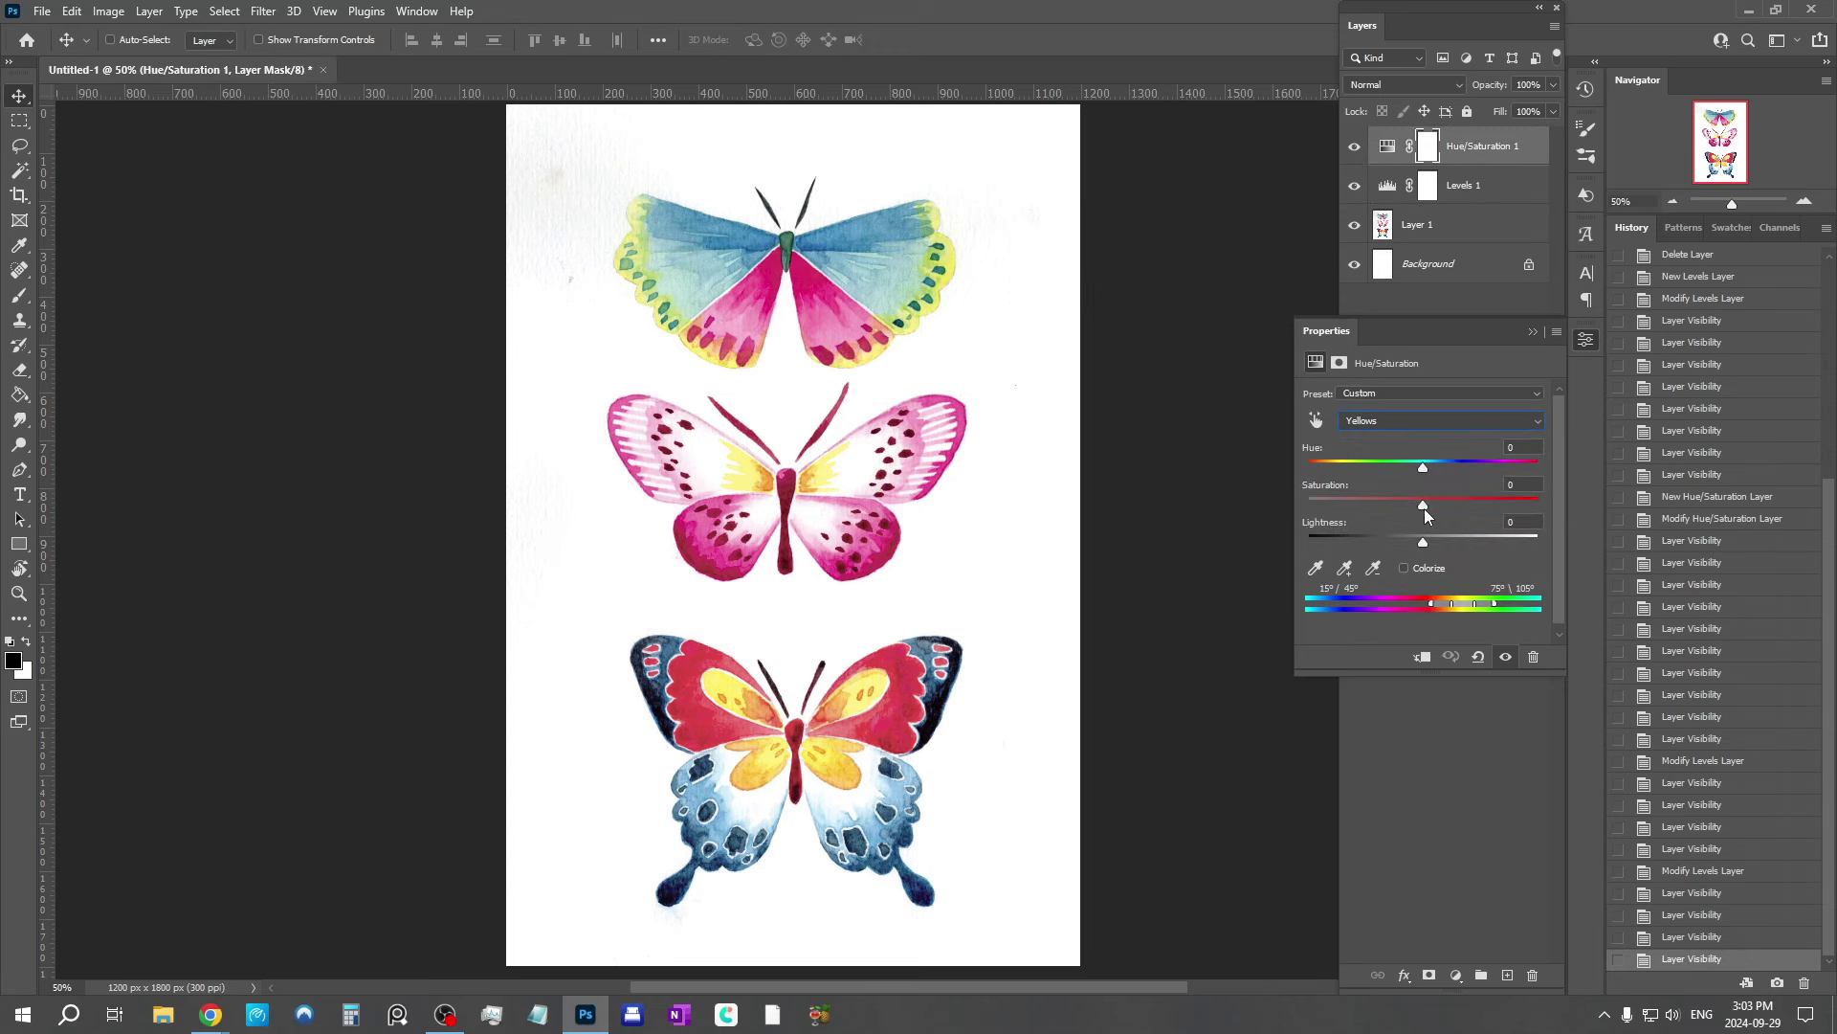
left_click(1412, 506)
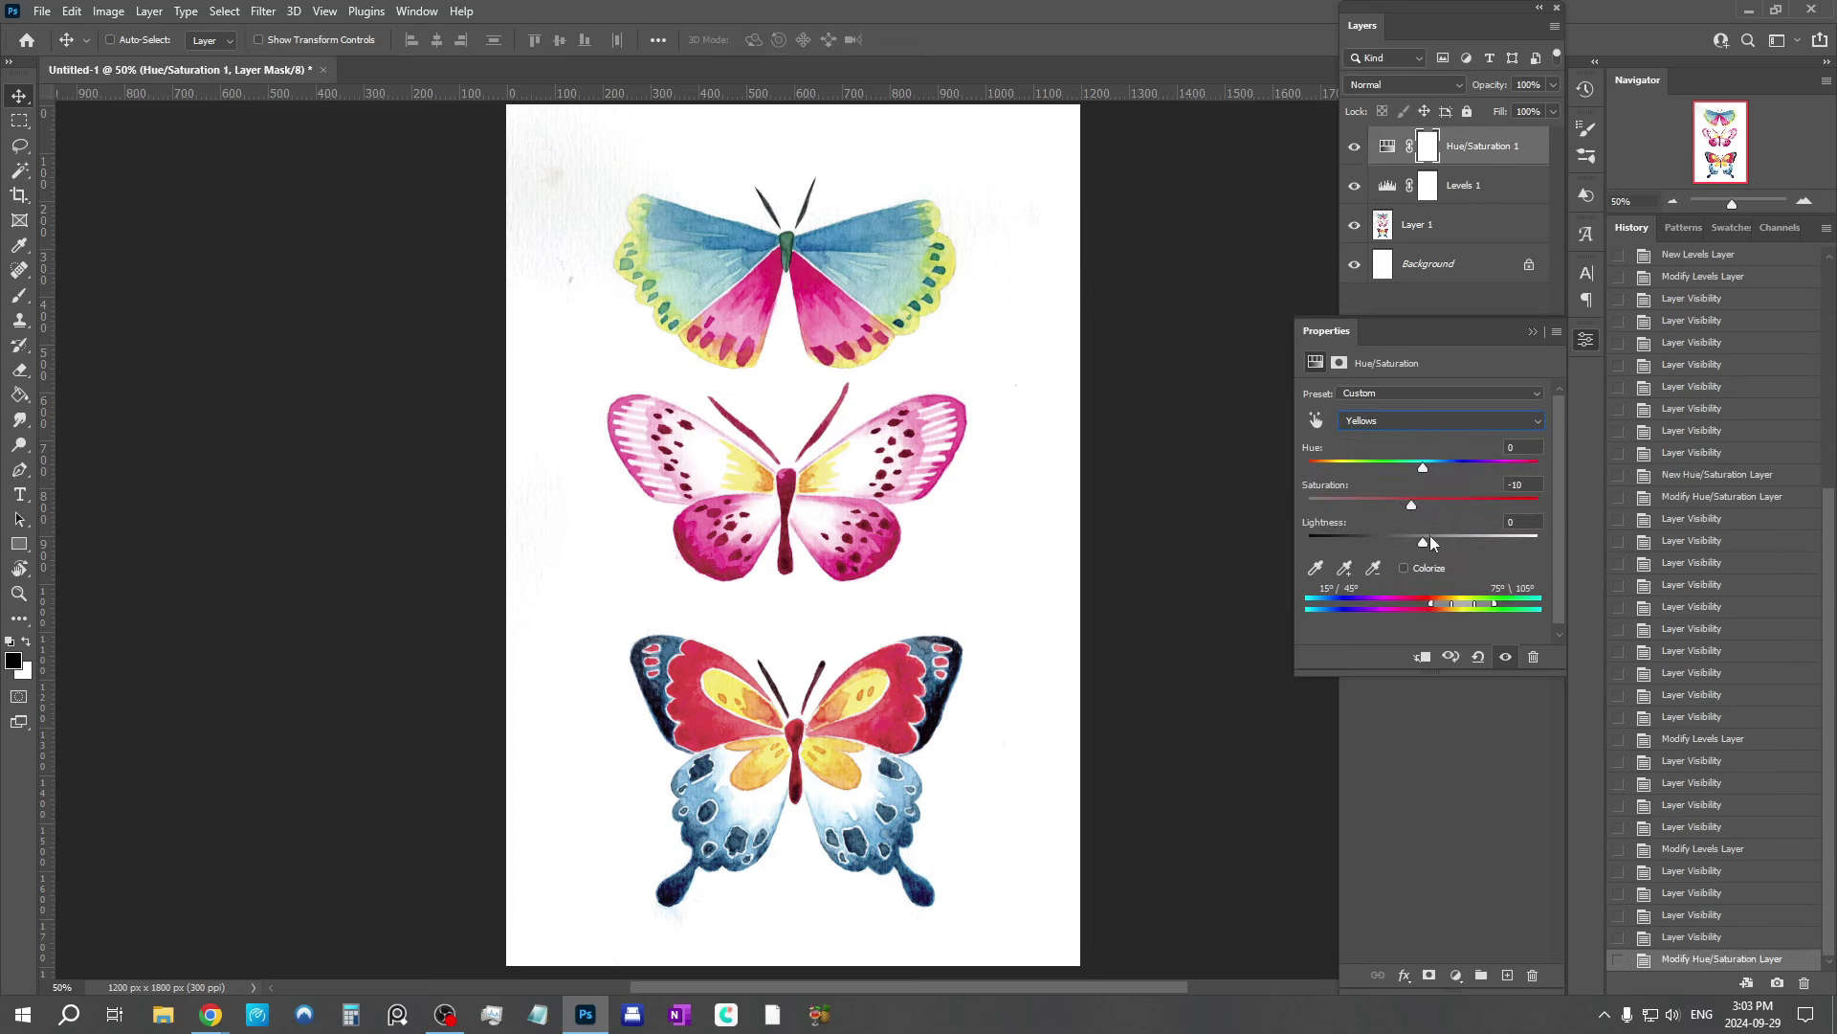
left_click(1434, 538)
key("Escape")
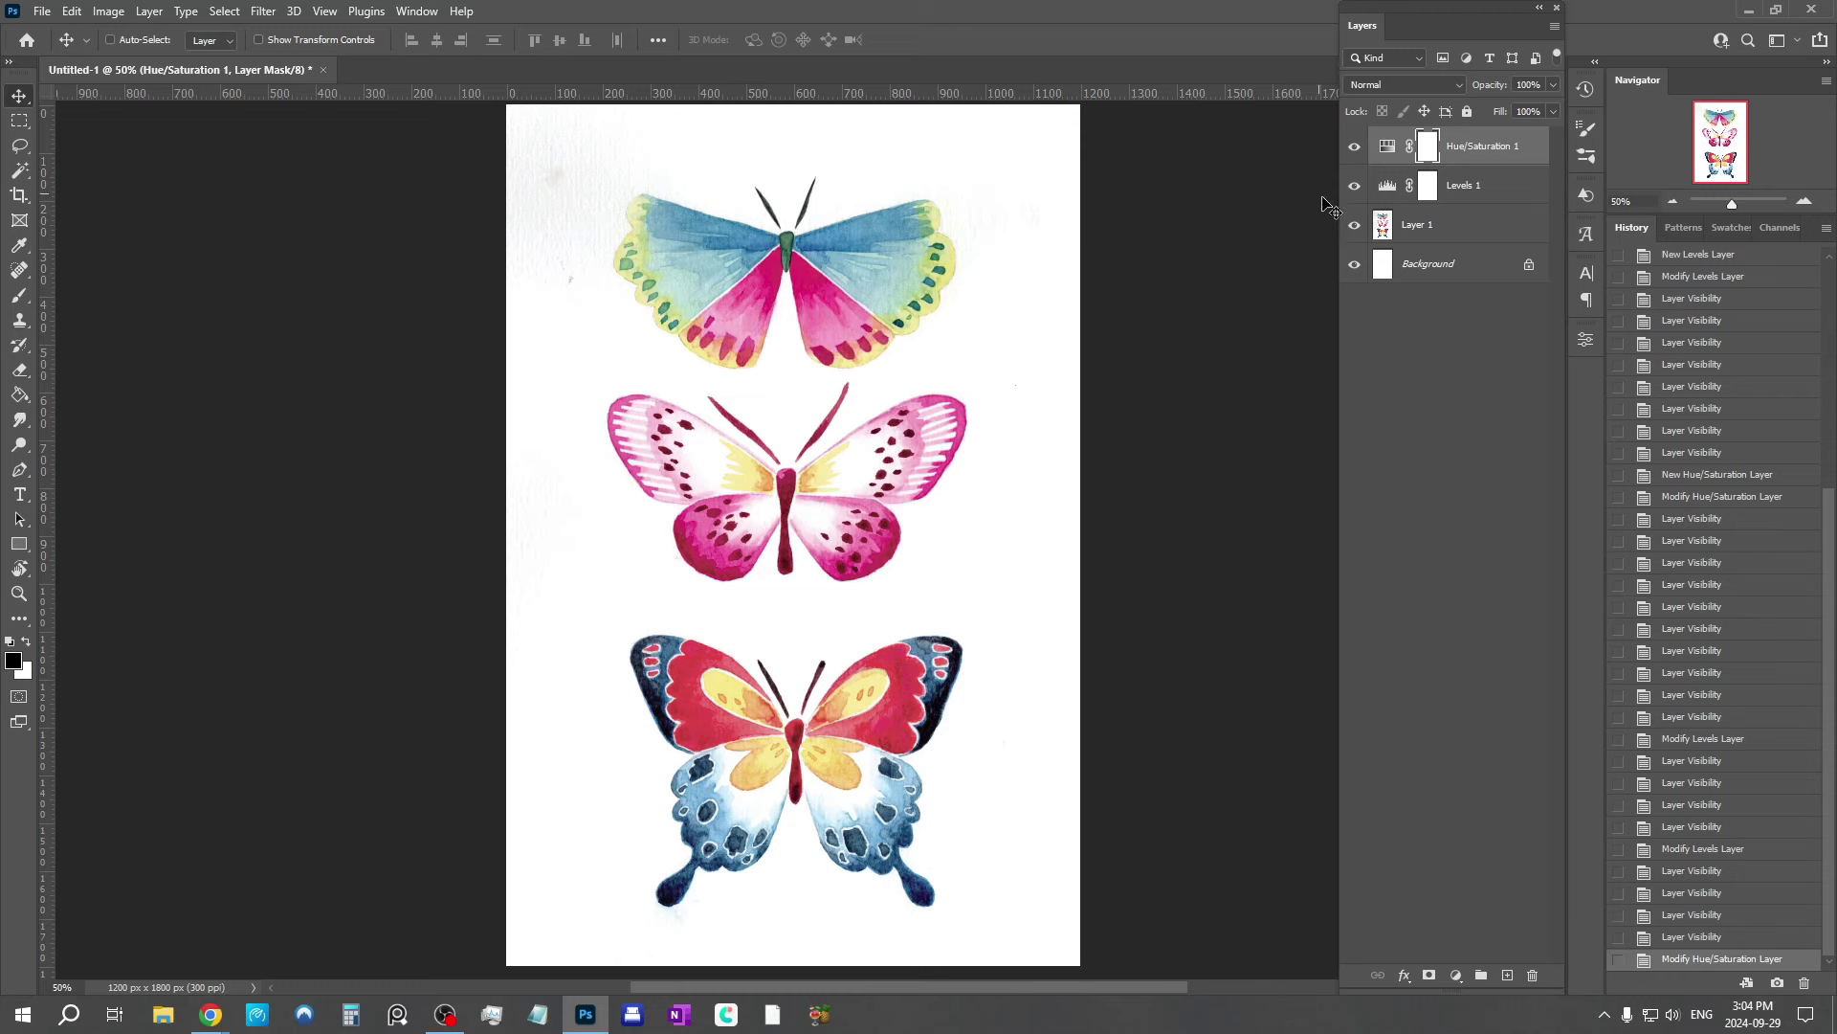
Step: Limit the Hue/Saturation adjustment to the Greens, try hues such as -11 and -2, raise the lightness to about +43, and collapse the settings
double_click(1386, 150)
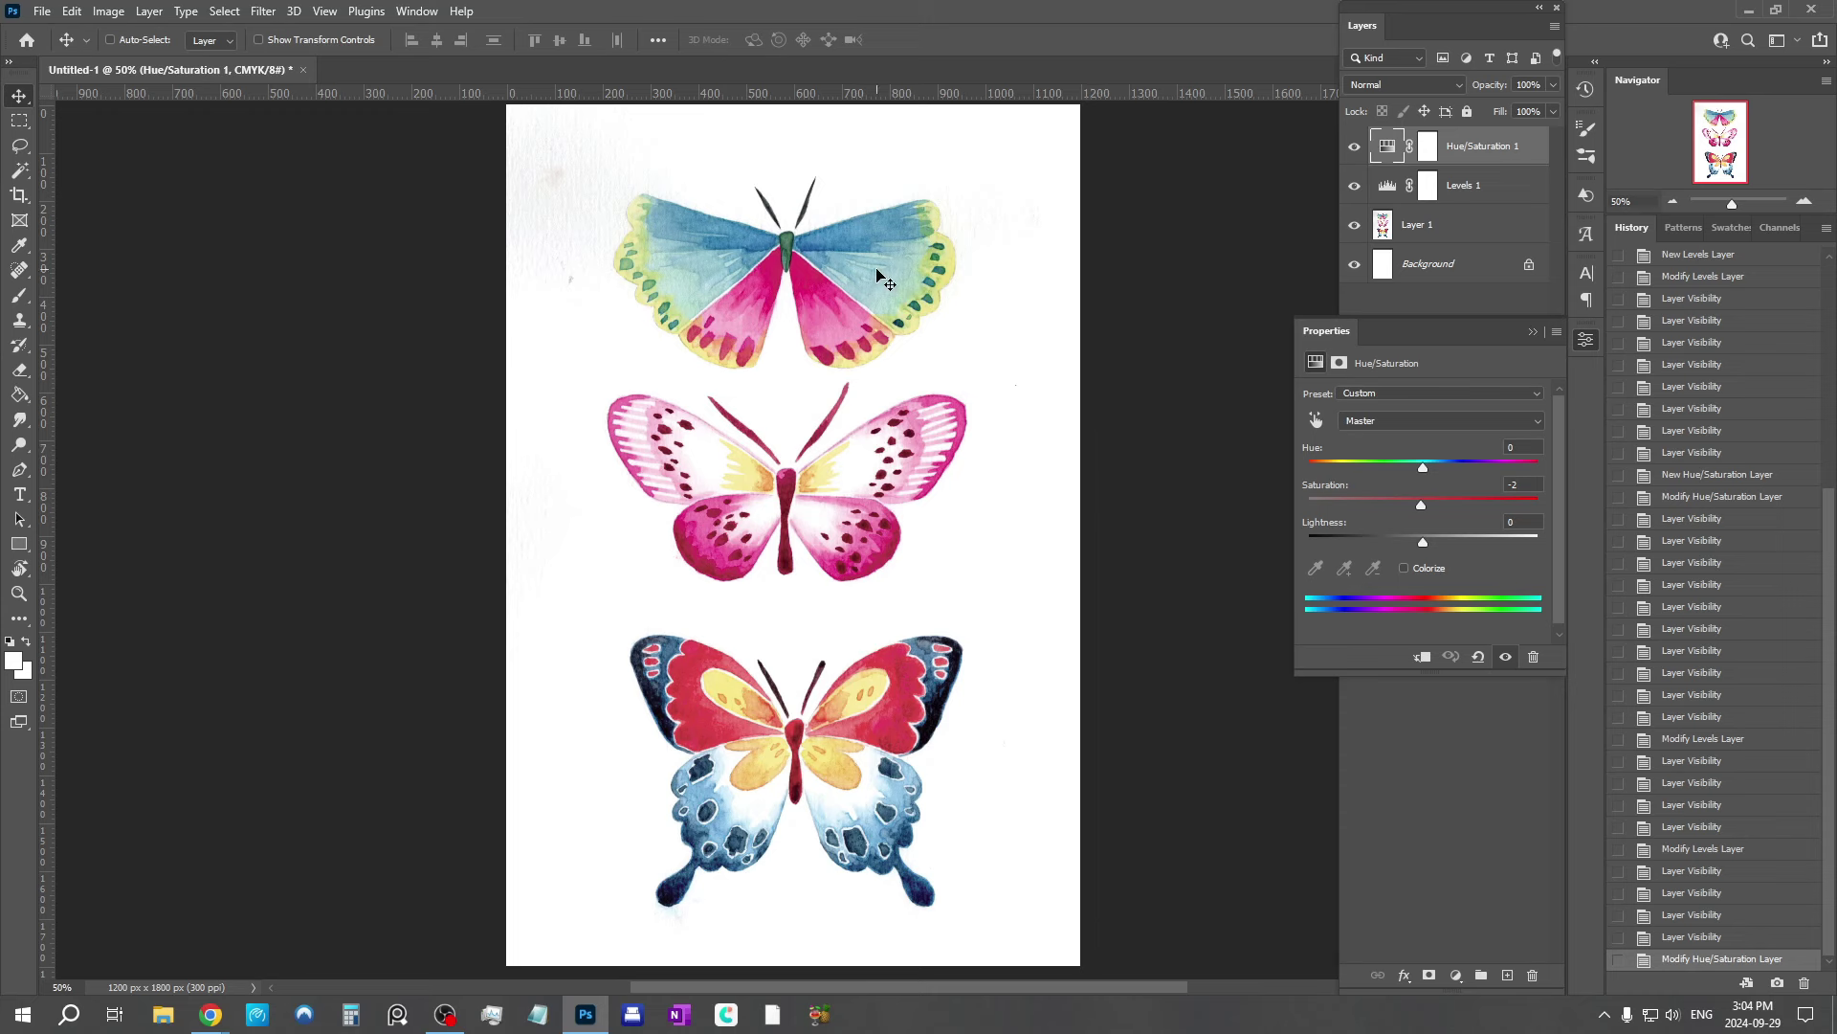
left_click(1387, 421)
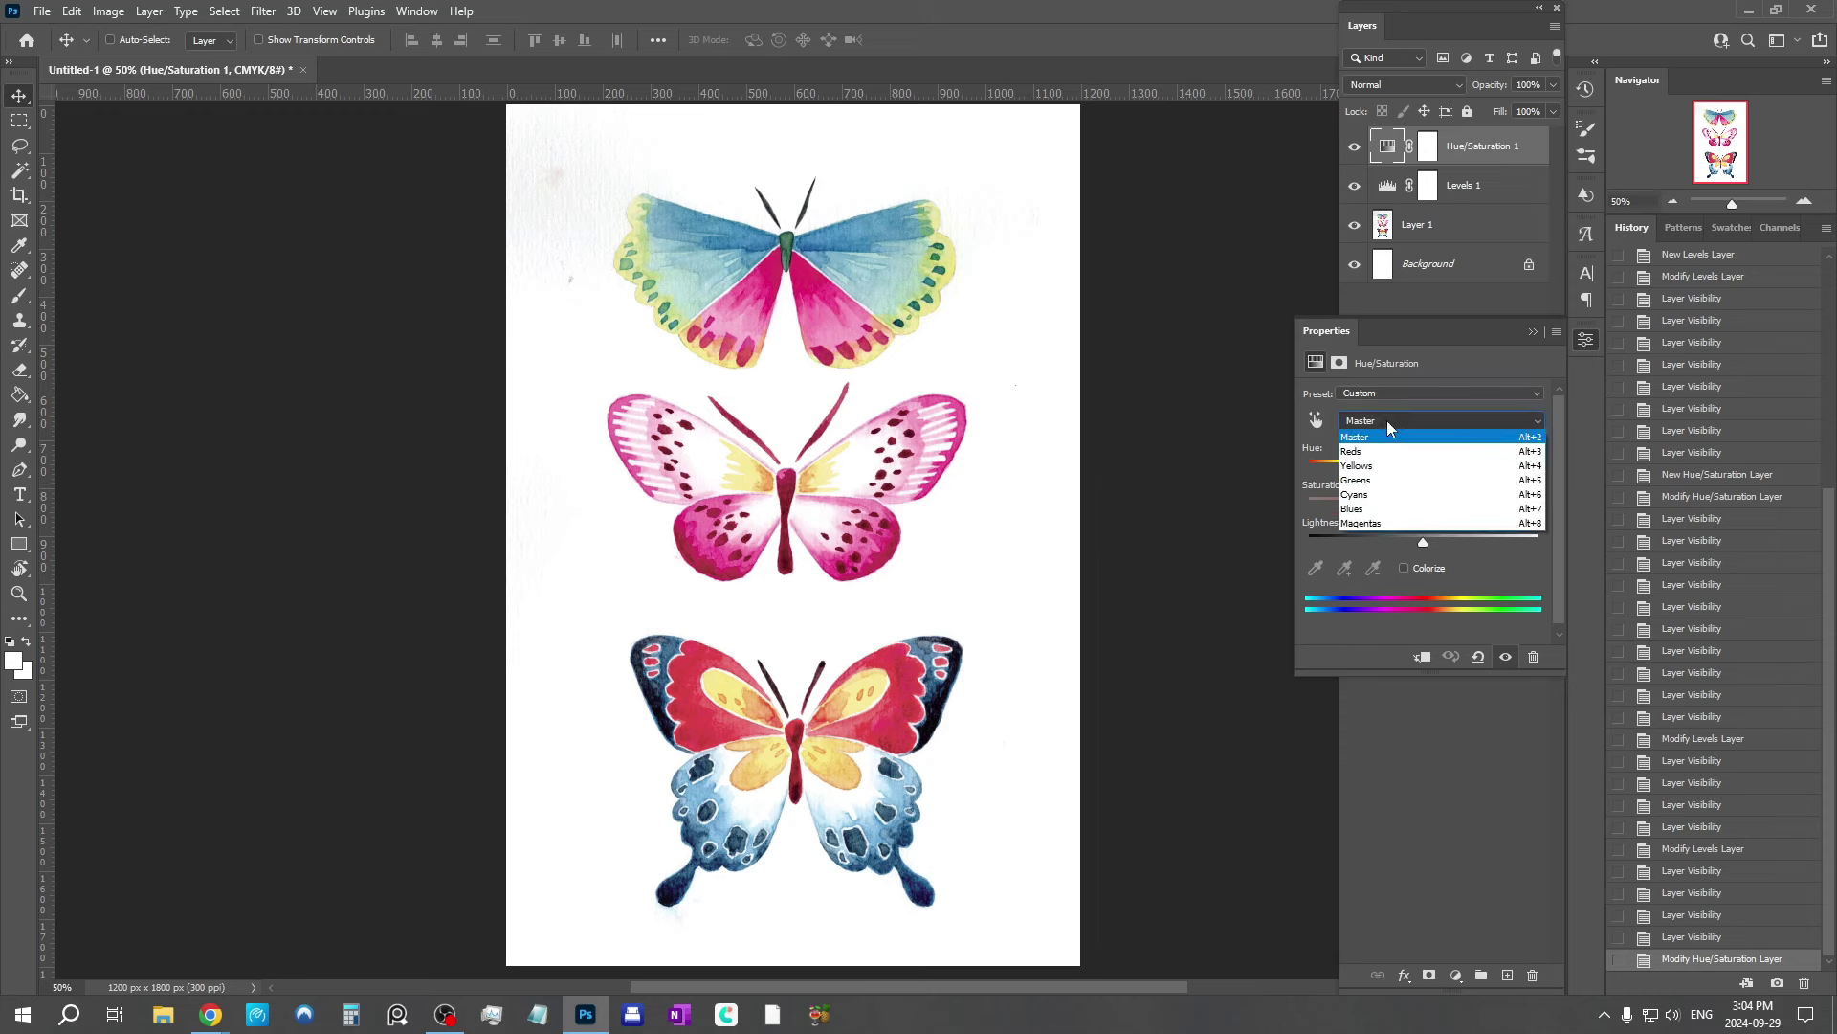
left_click(1371, 483)
left_click(1410, 466)
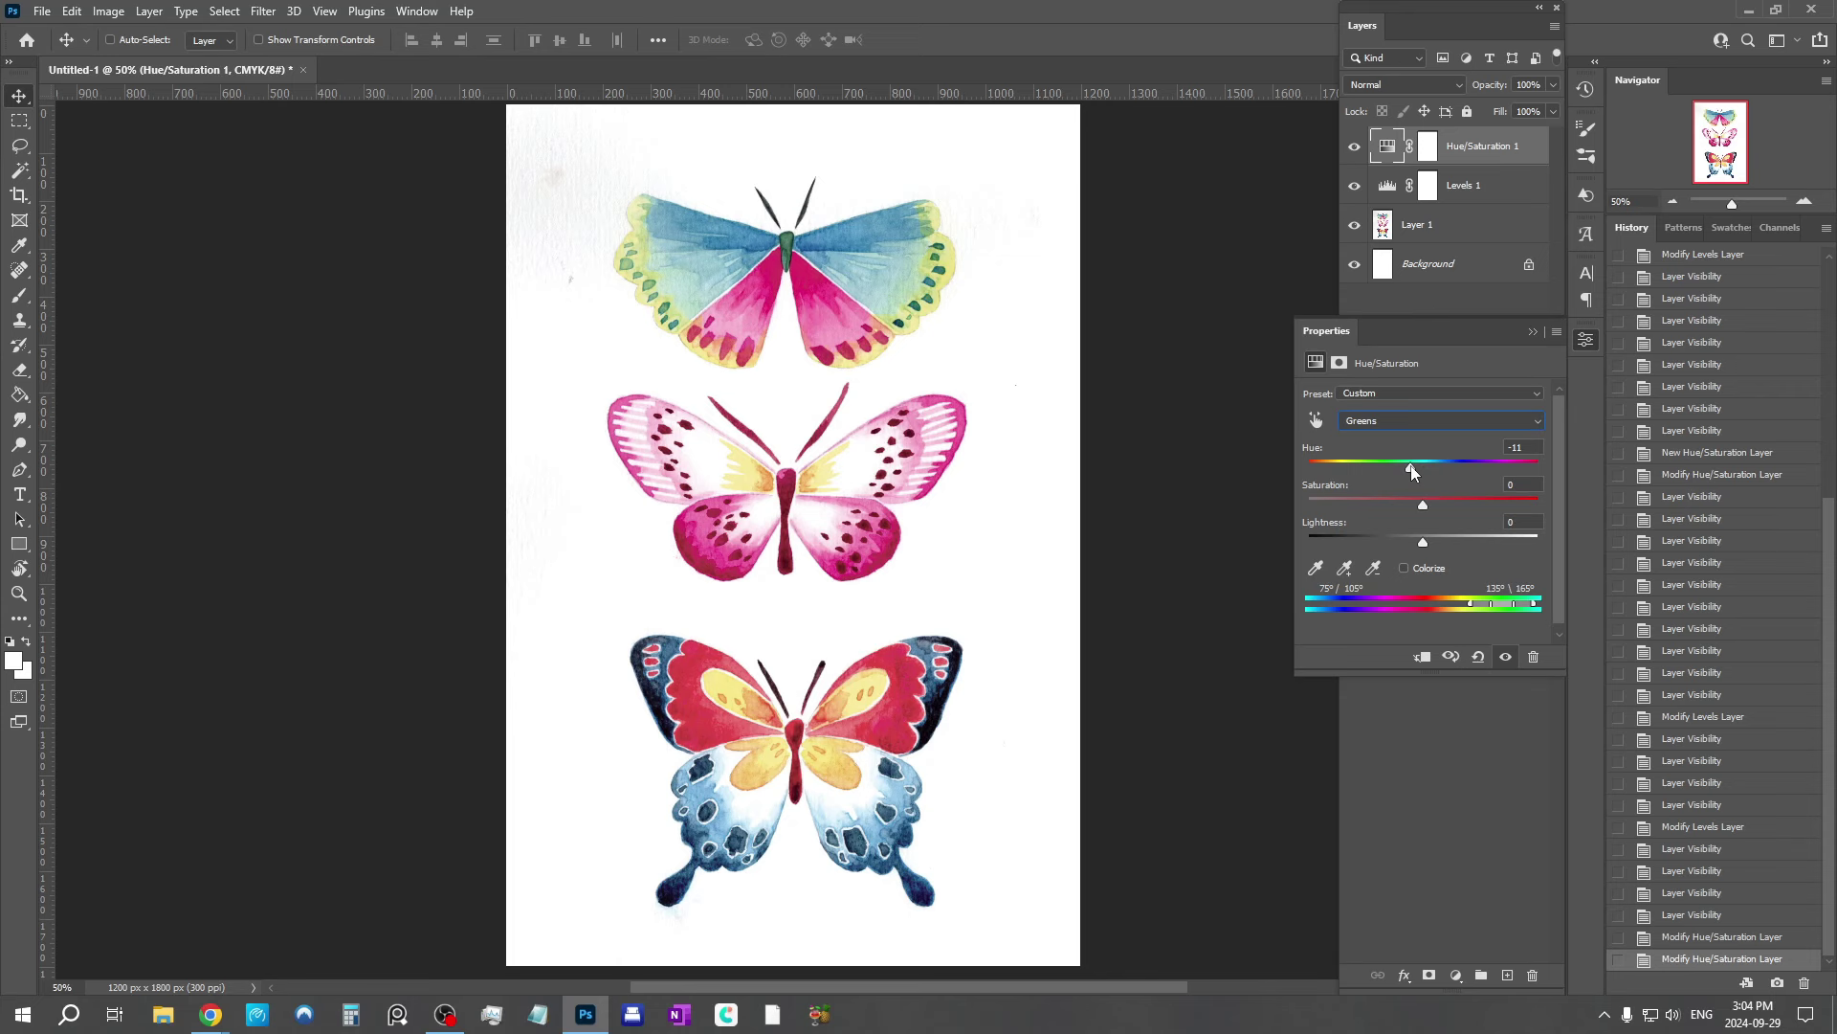
left_click_drag(1411, 470, 1444, 472)
left_click_drag(1472, 538, 1462, 543)
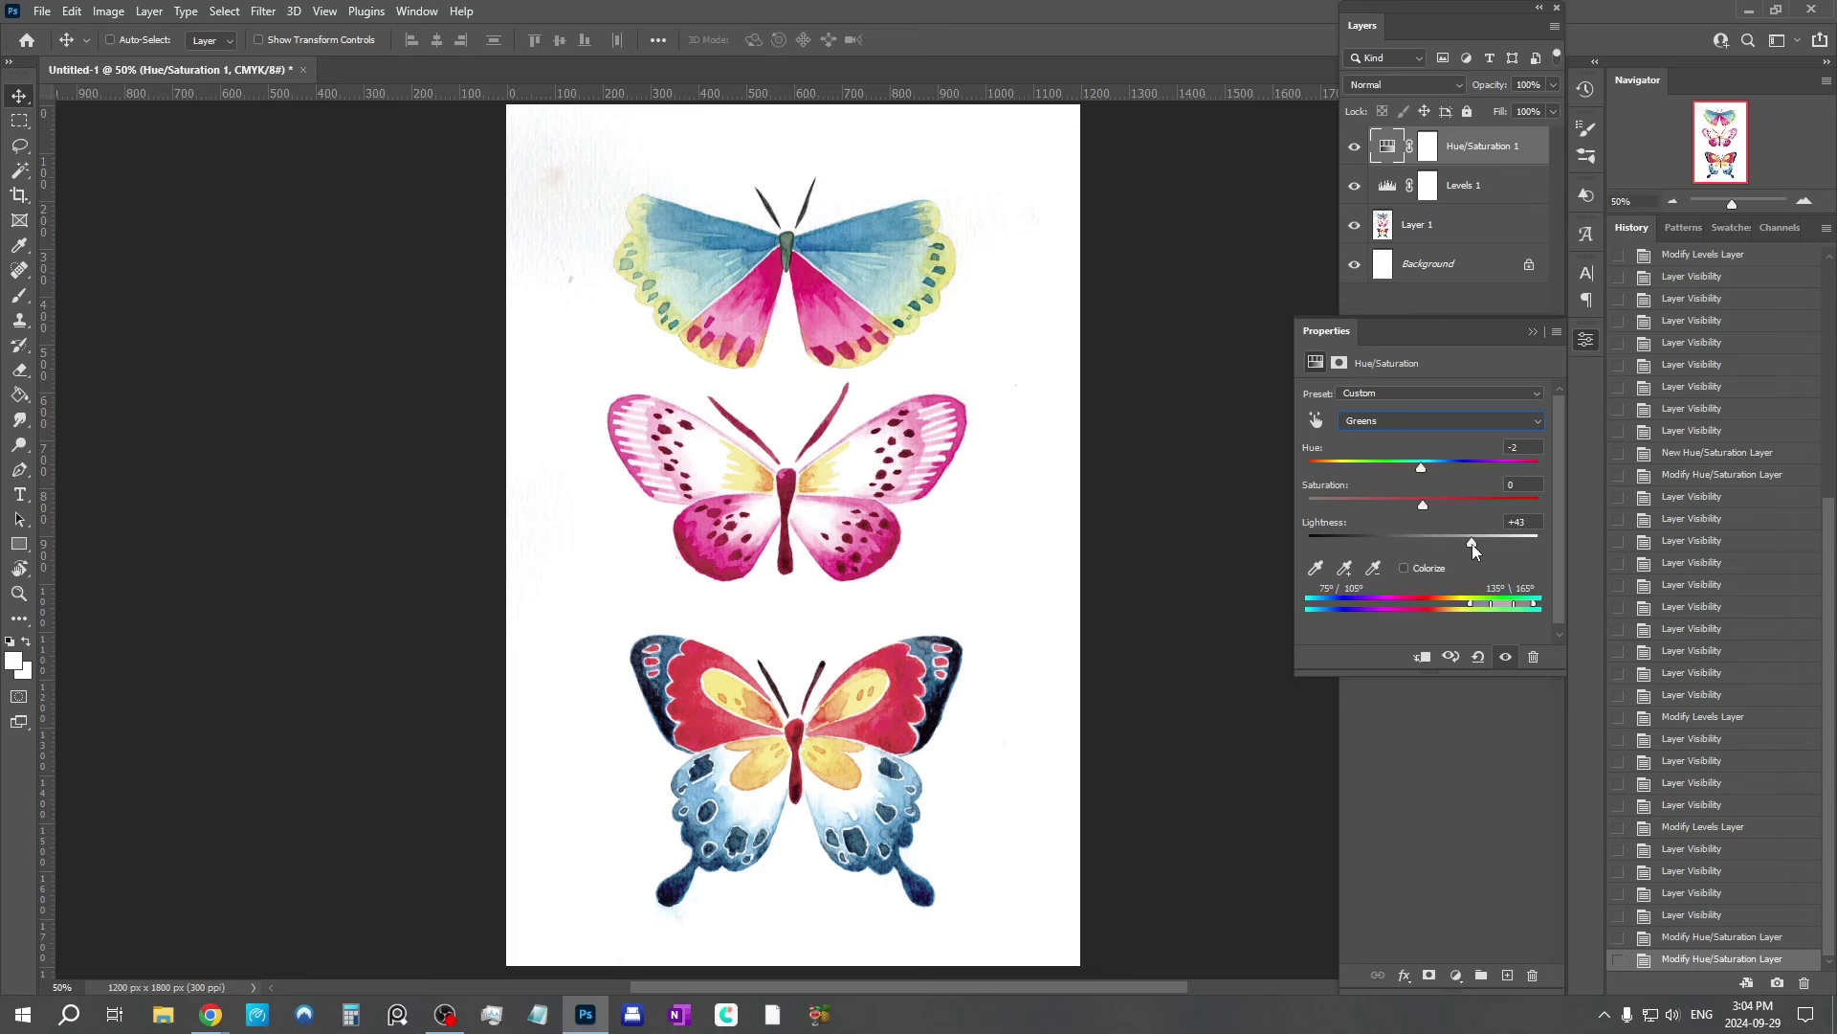
left_click_drag(1401, 476, 1444, 471)
left_click(1532, 331)
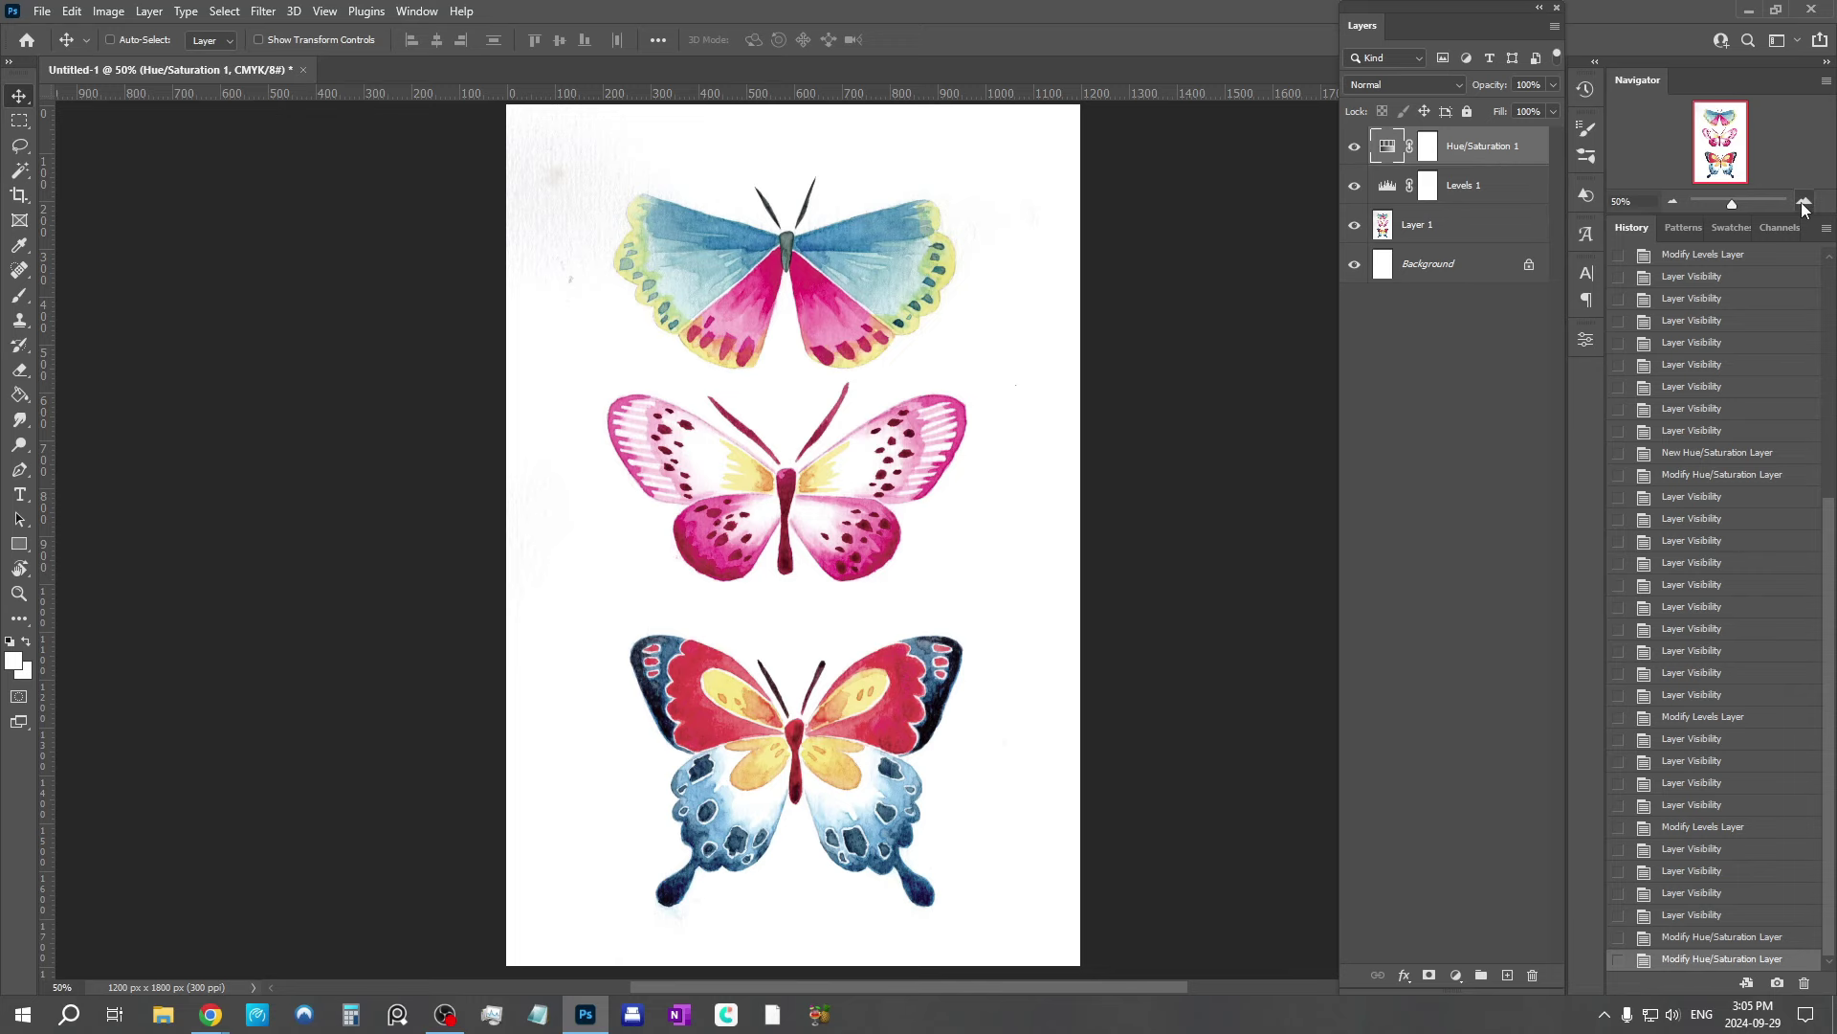
Step: Examine the paper background around the middle and top butterflies for leftover texture, specks and stains
scroll(781, 296, "up", 5)
left_click_drag(781, 296, 922, 233)
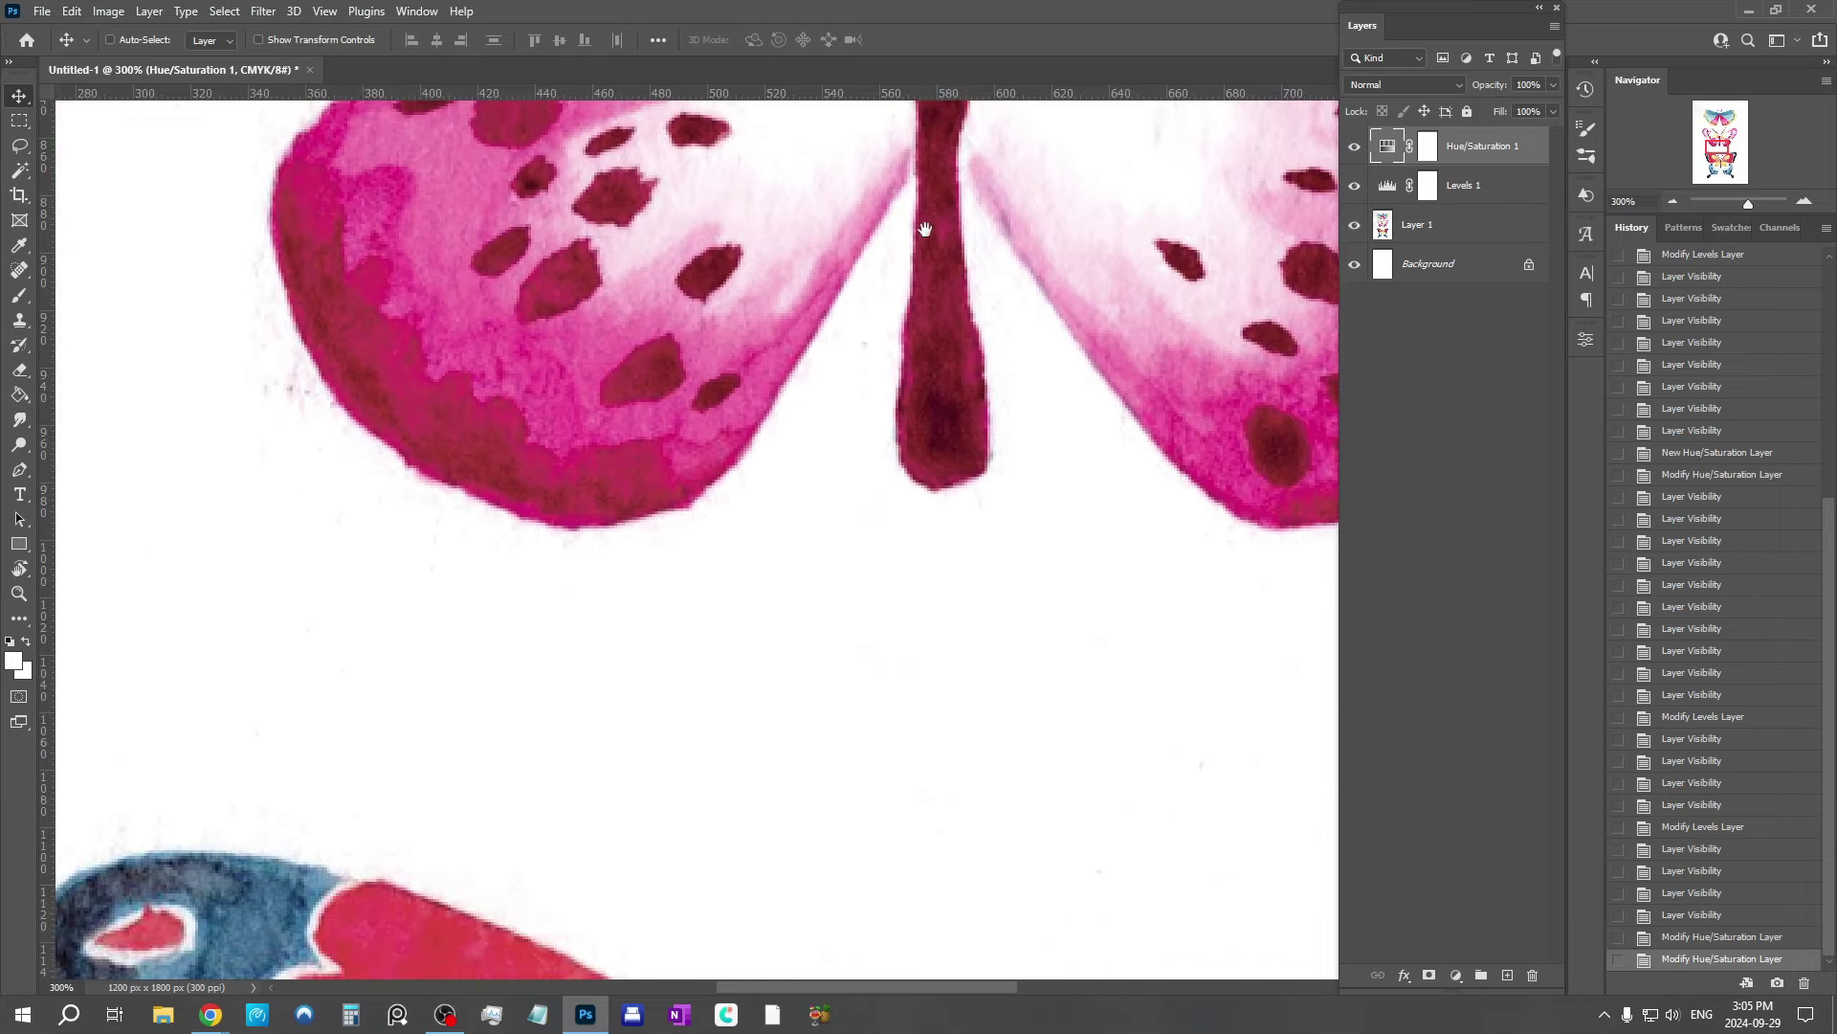
left_click_drag(816, 402, 1062, 472)
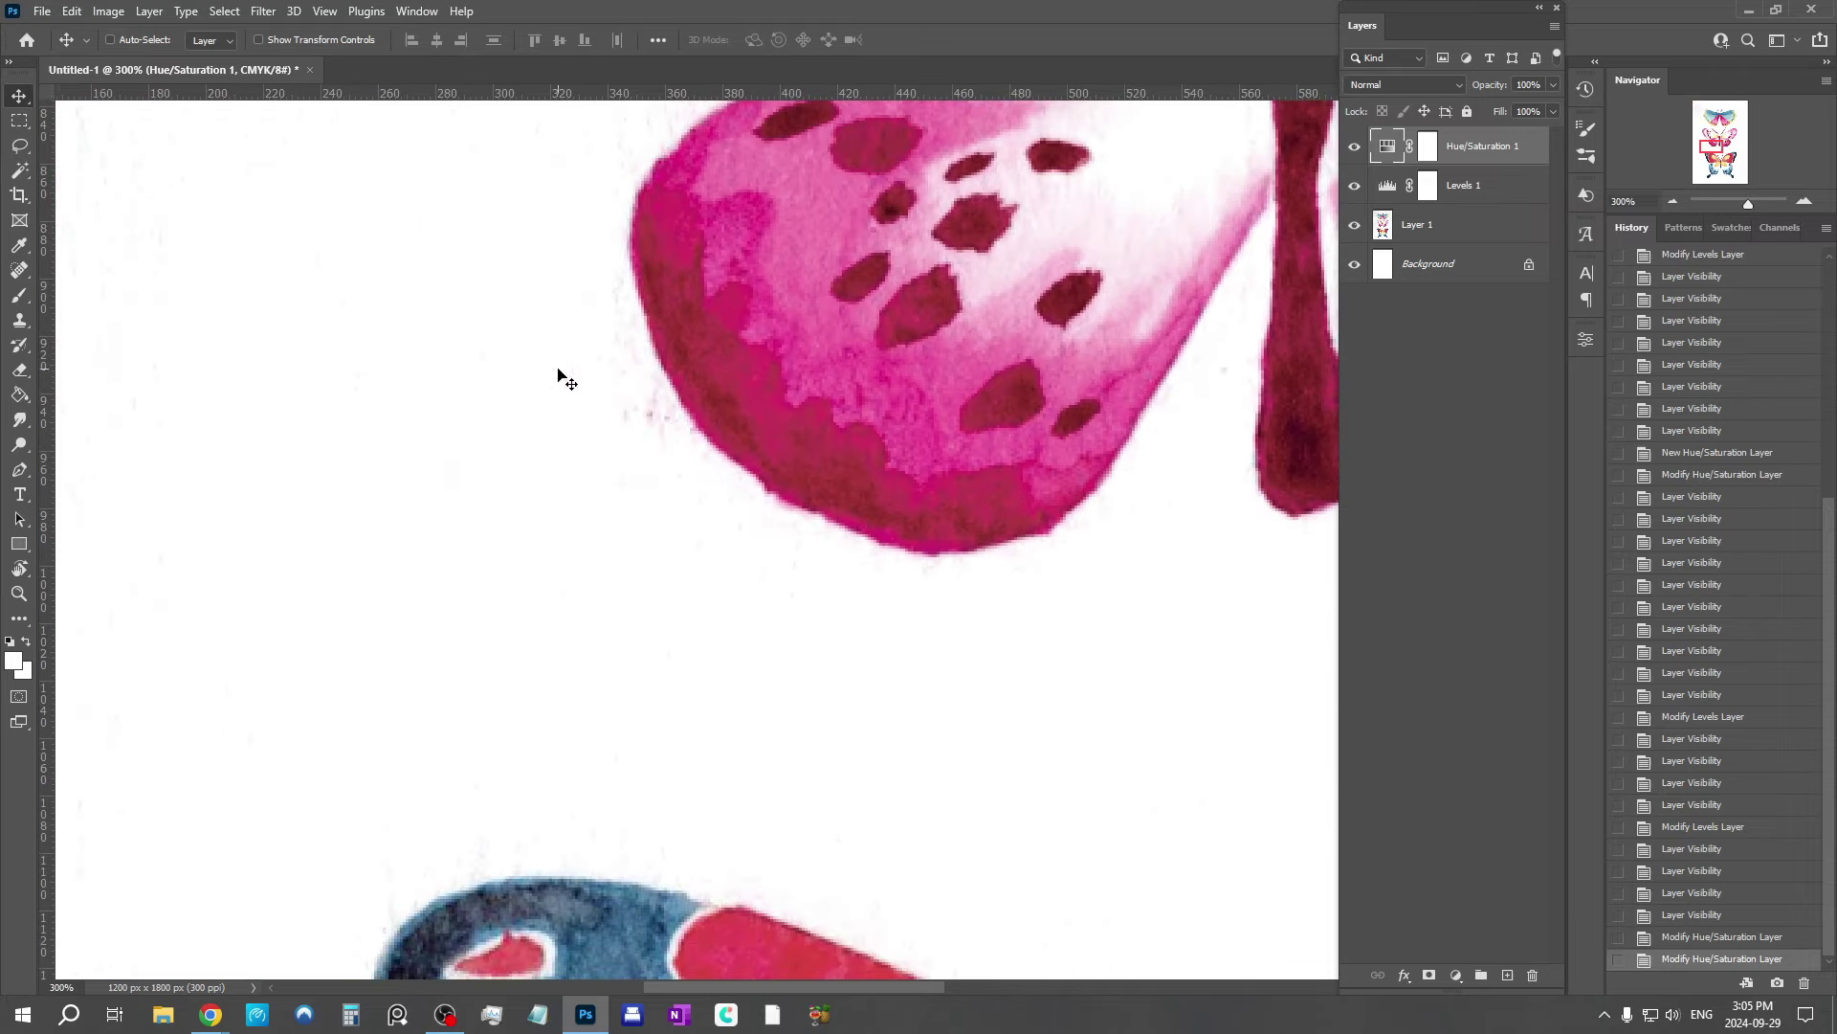
left_click_drag(822, 247, 853, 571)
scroll(853, 571, "up", 5)
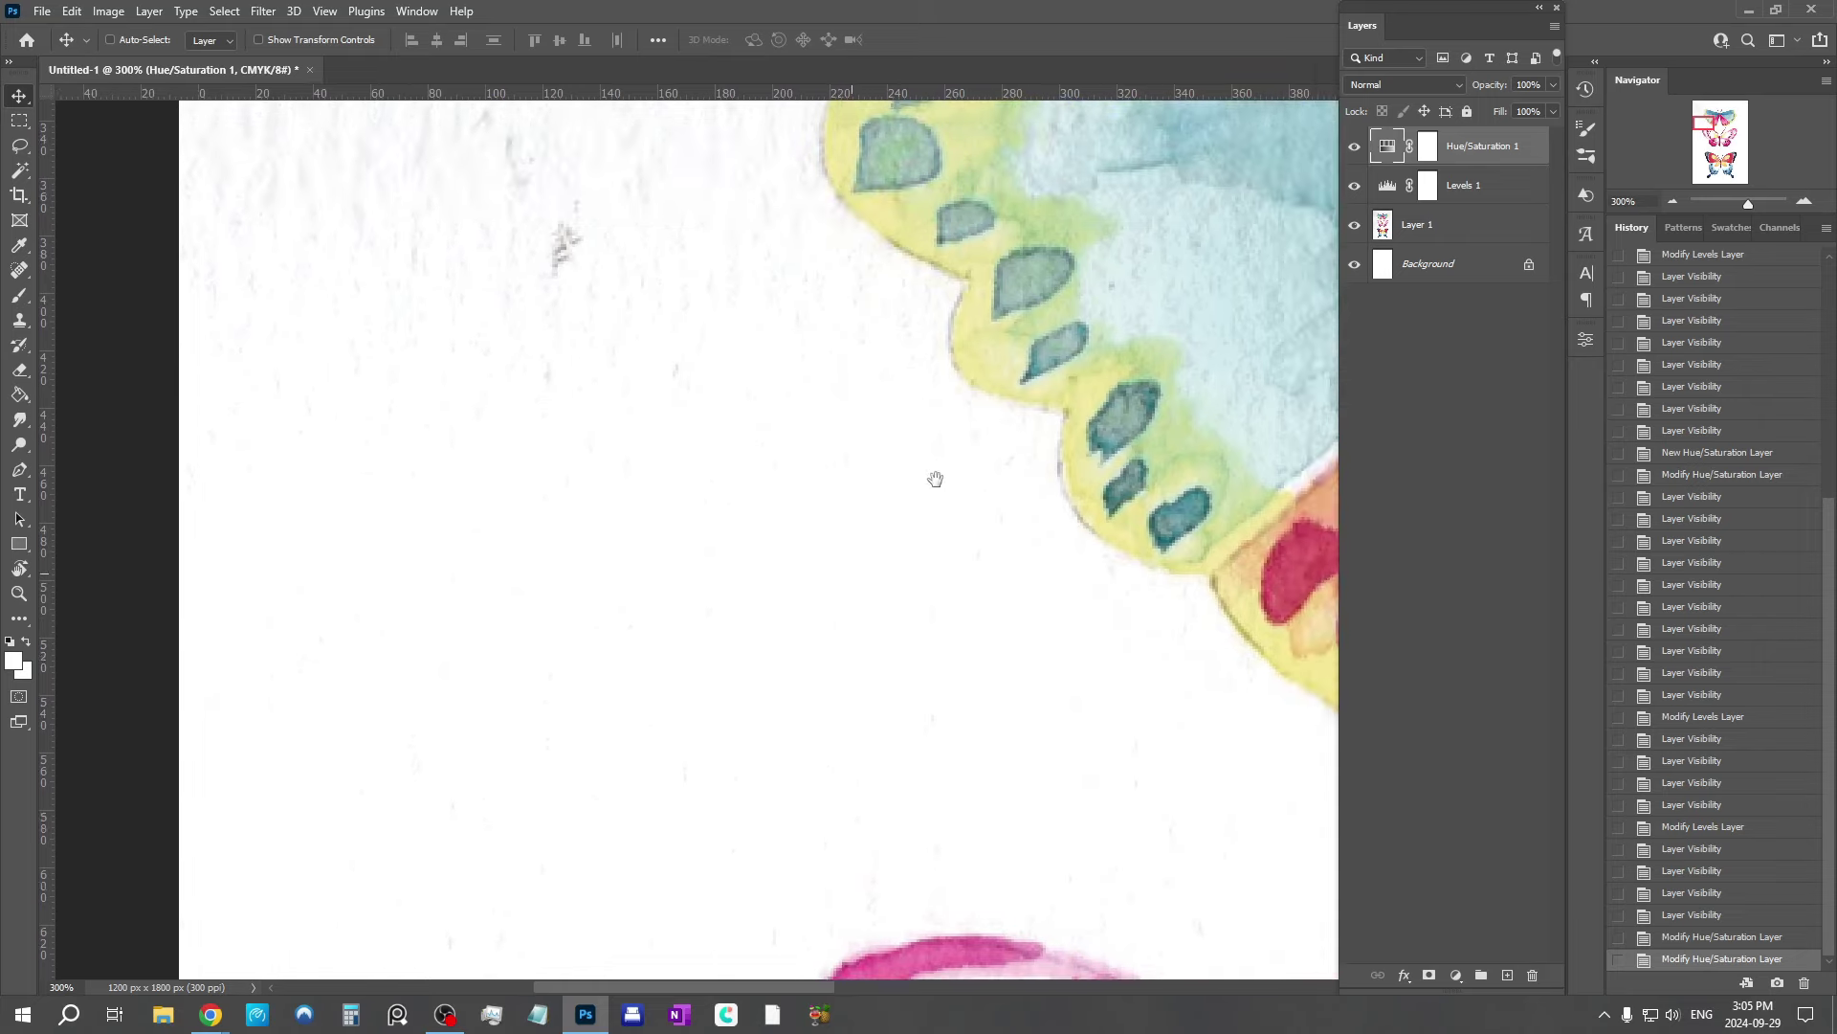
left_click_drag(721, 355, 669, 533)
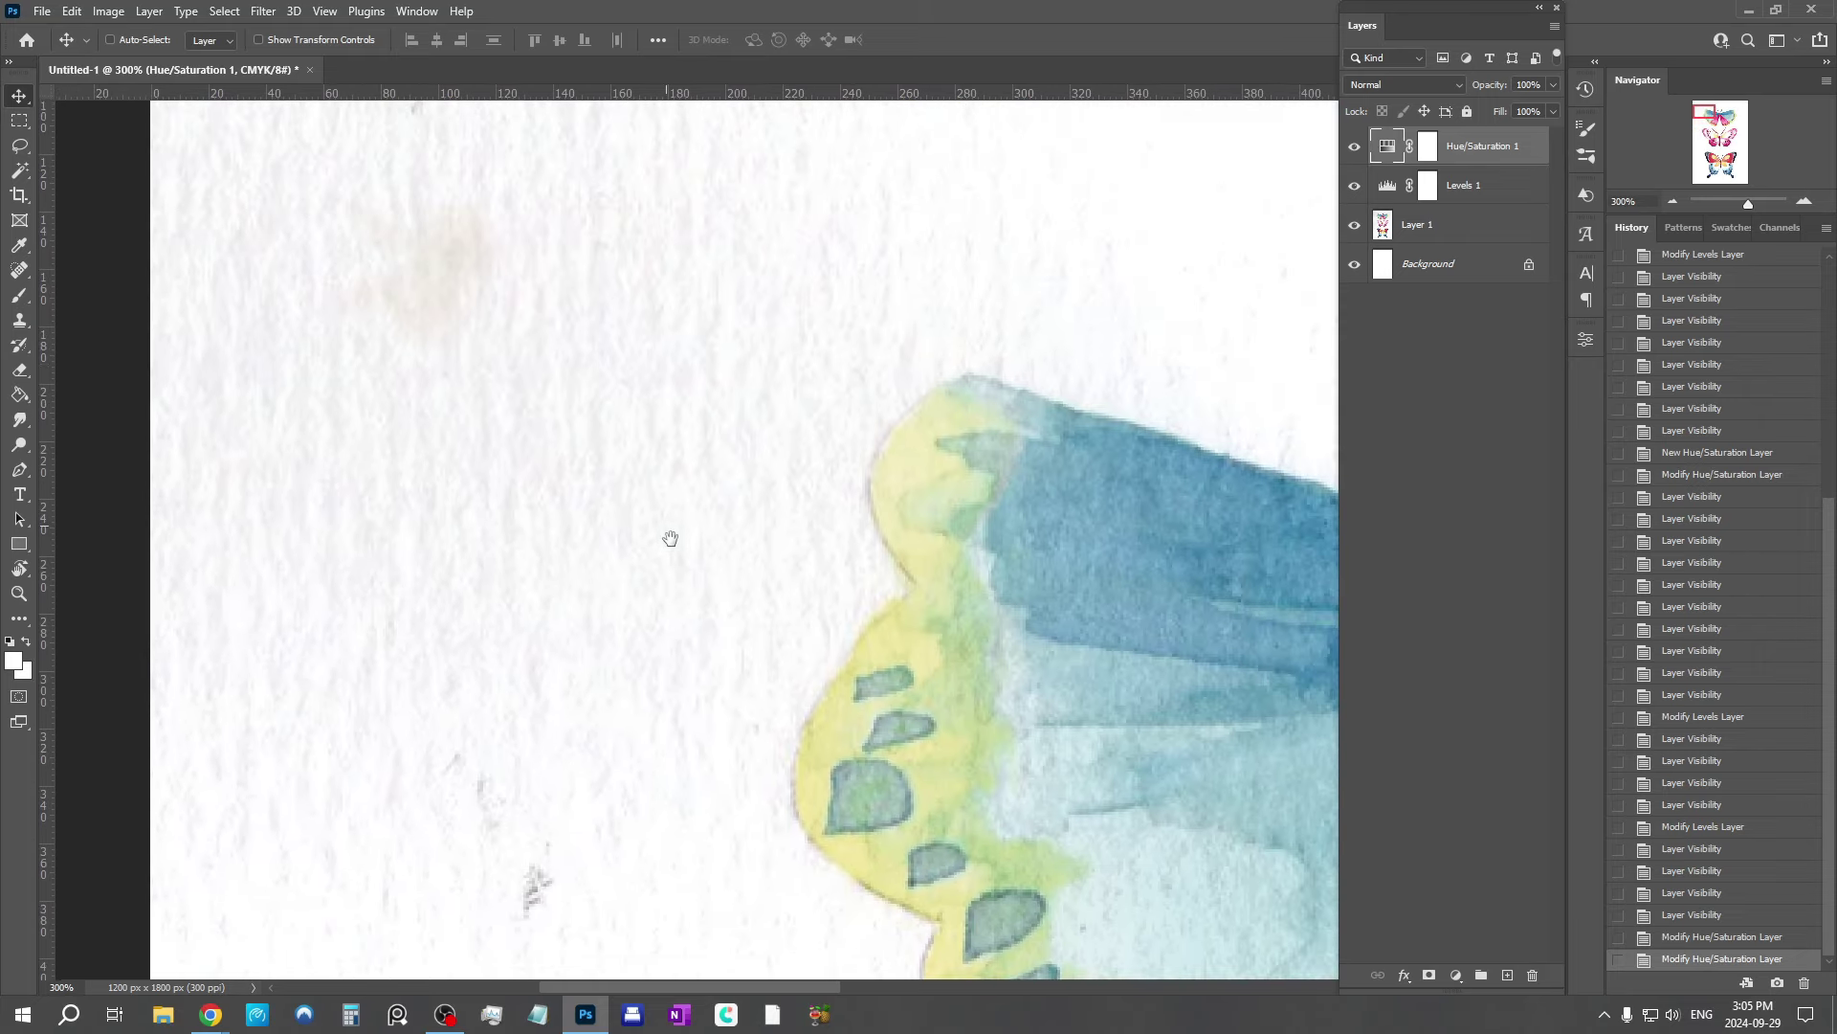
left_click_drag(722, 255, 669, 427)
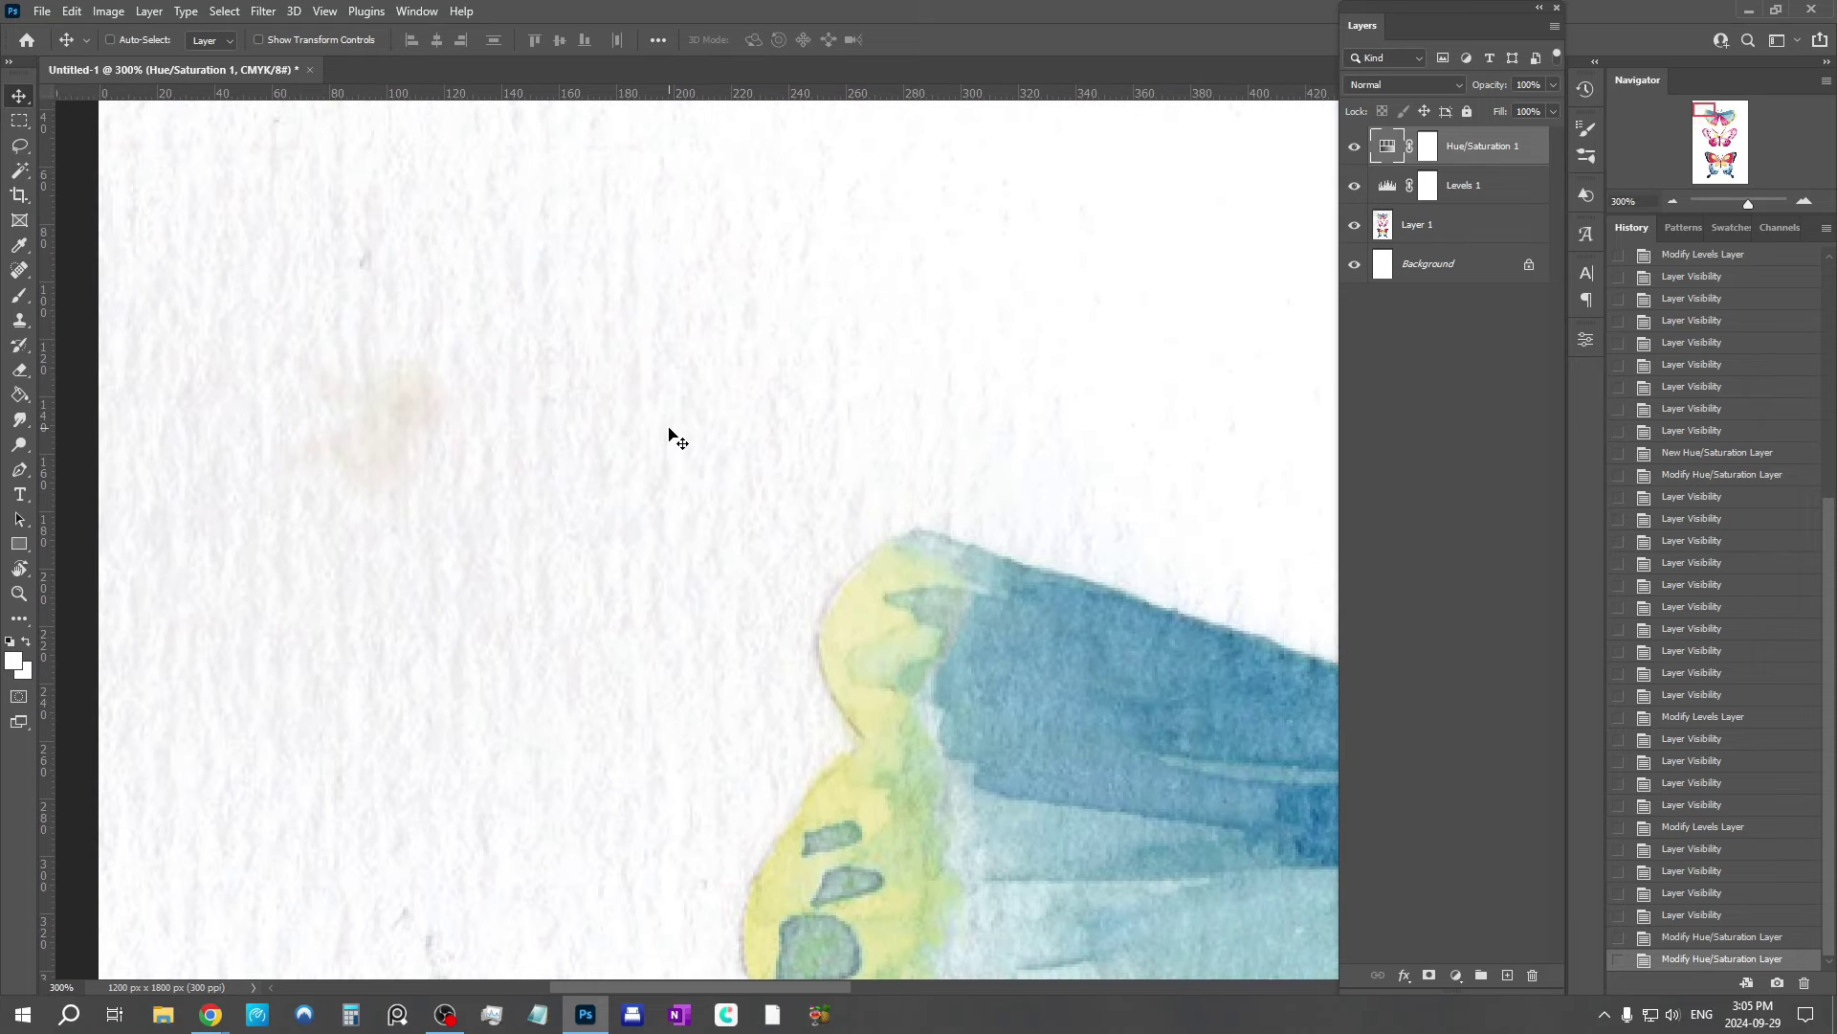
key("ctrl+minus")
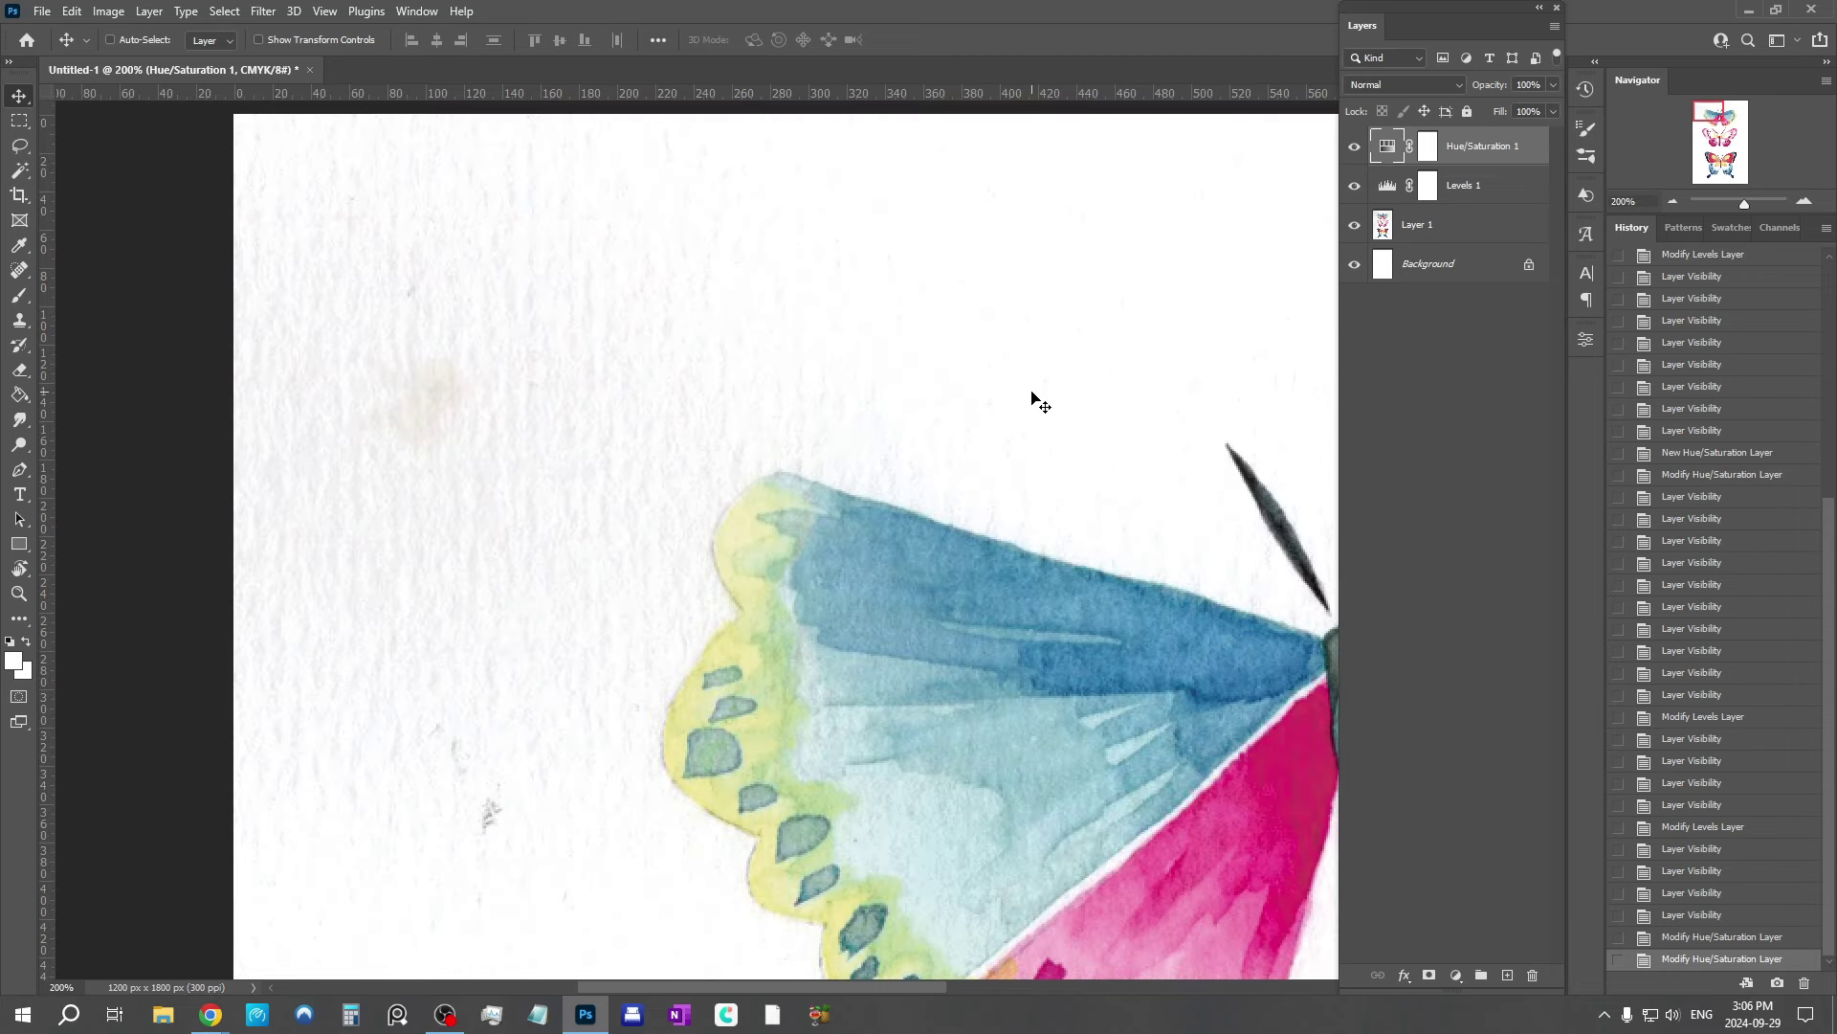
Step: Duplicate the painting's Layer 1 within the same document, keeping the default name
left_click(1431, 235)
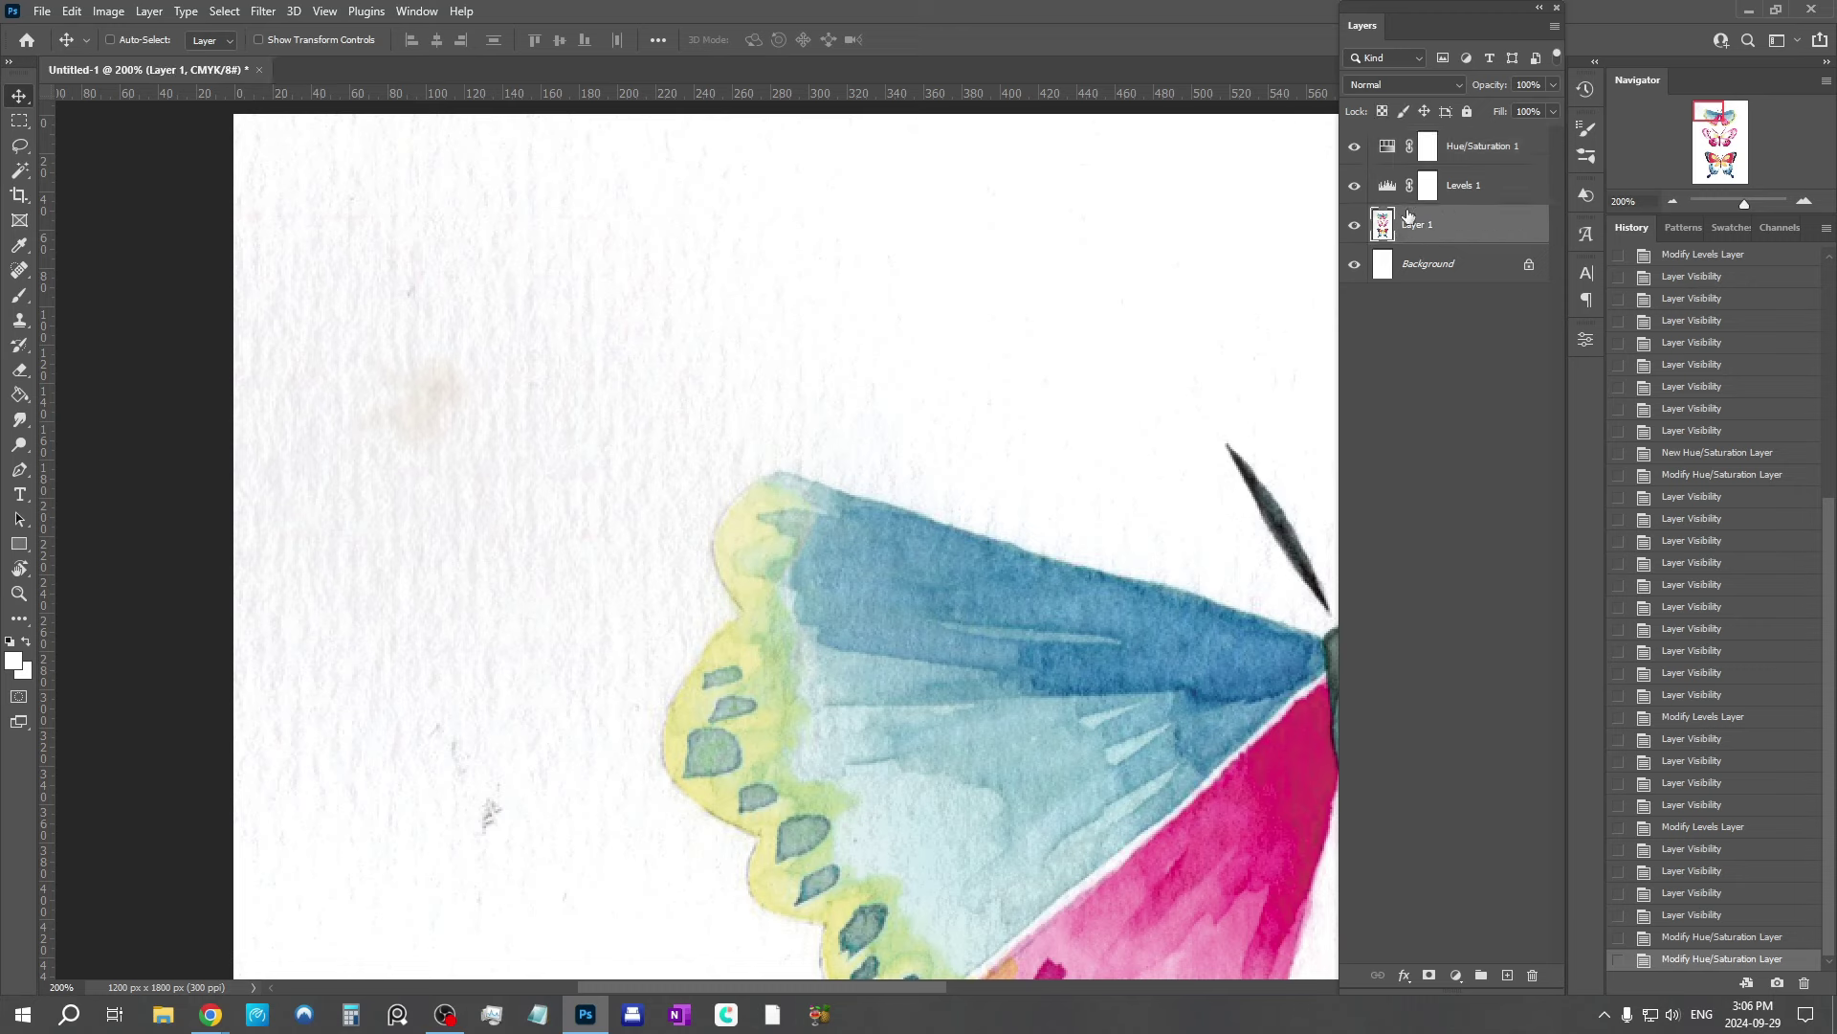
right_click(1463, 231)
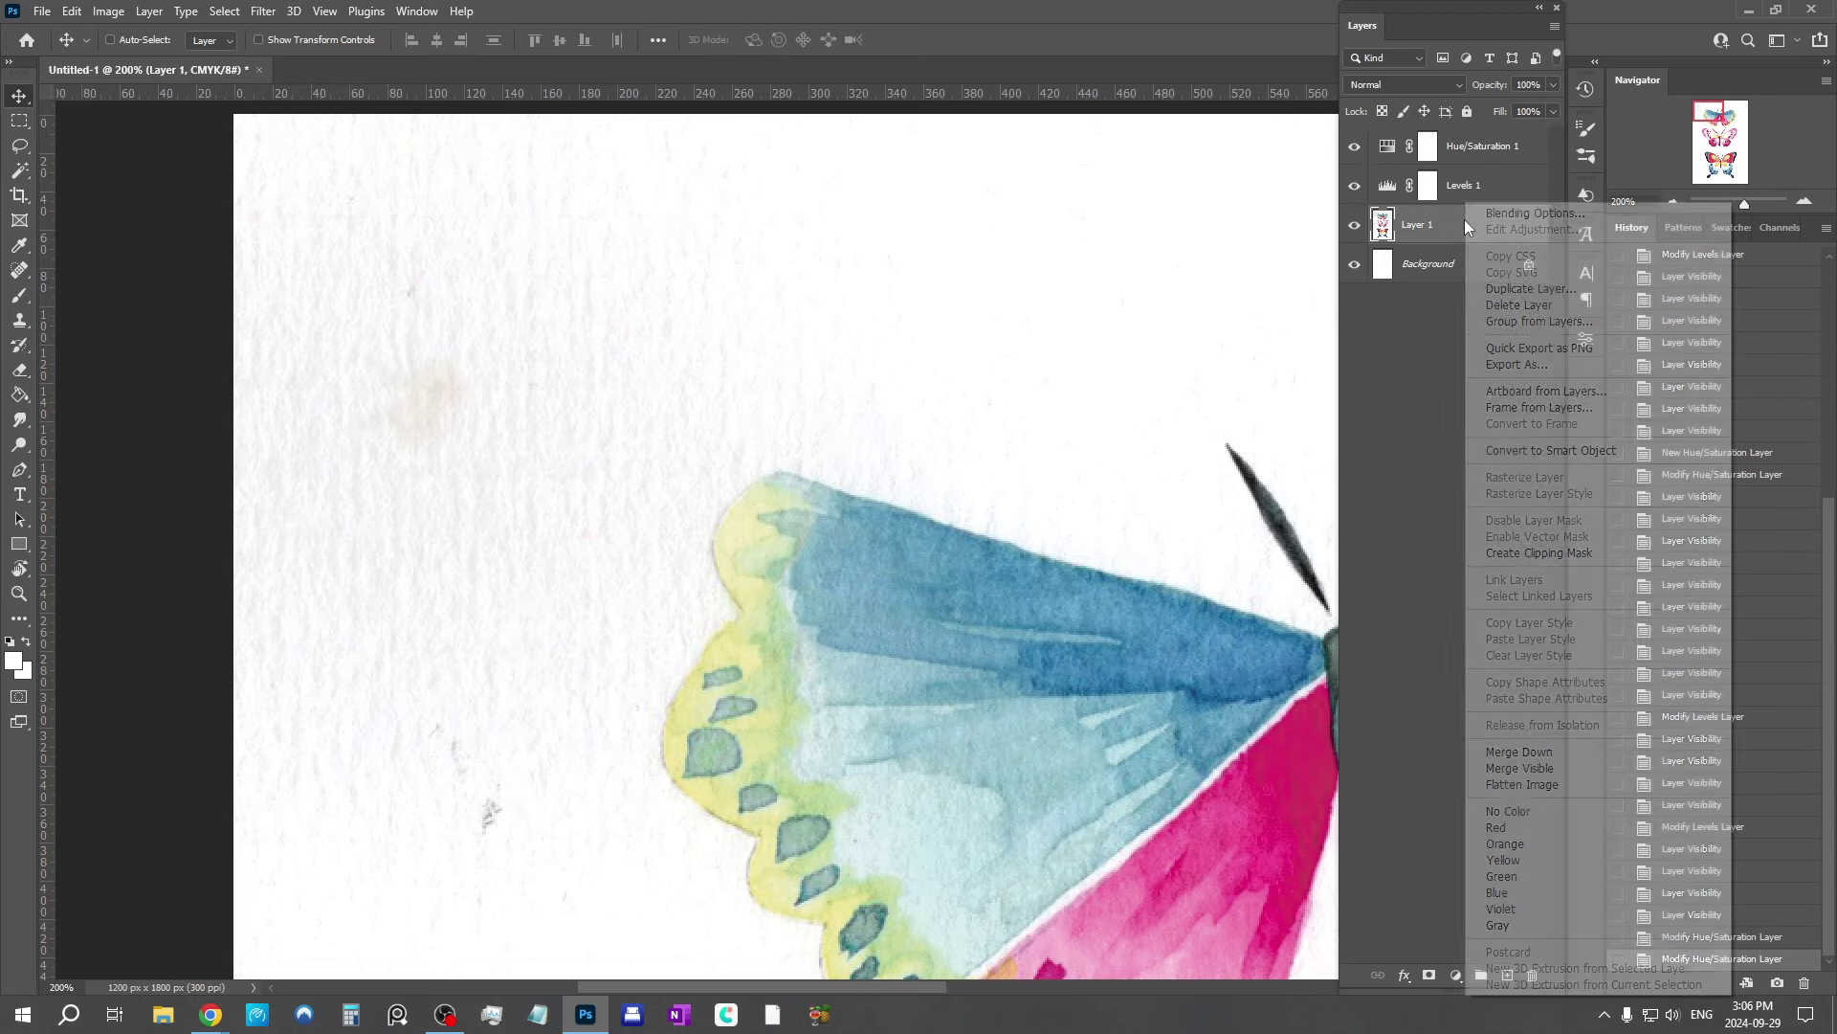
left_click(1529, 290)
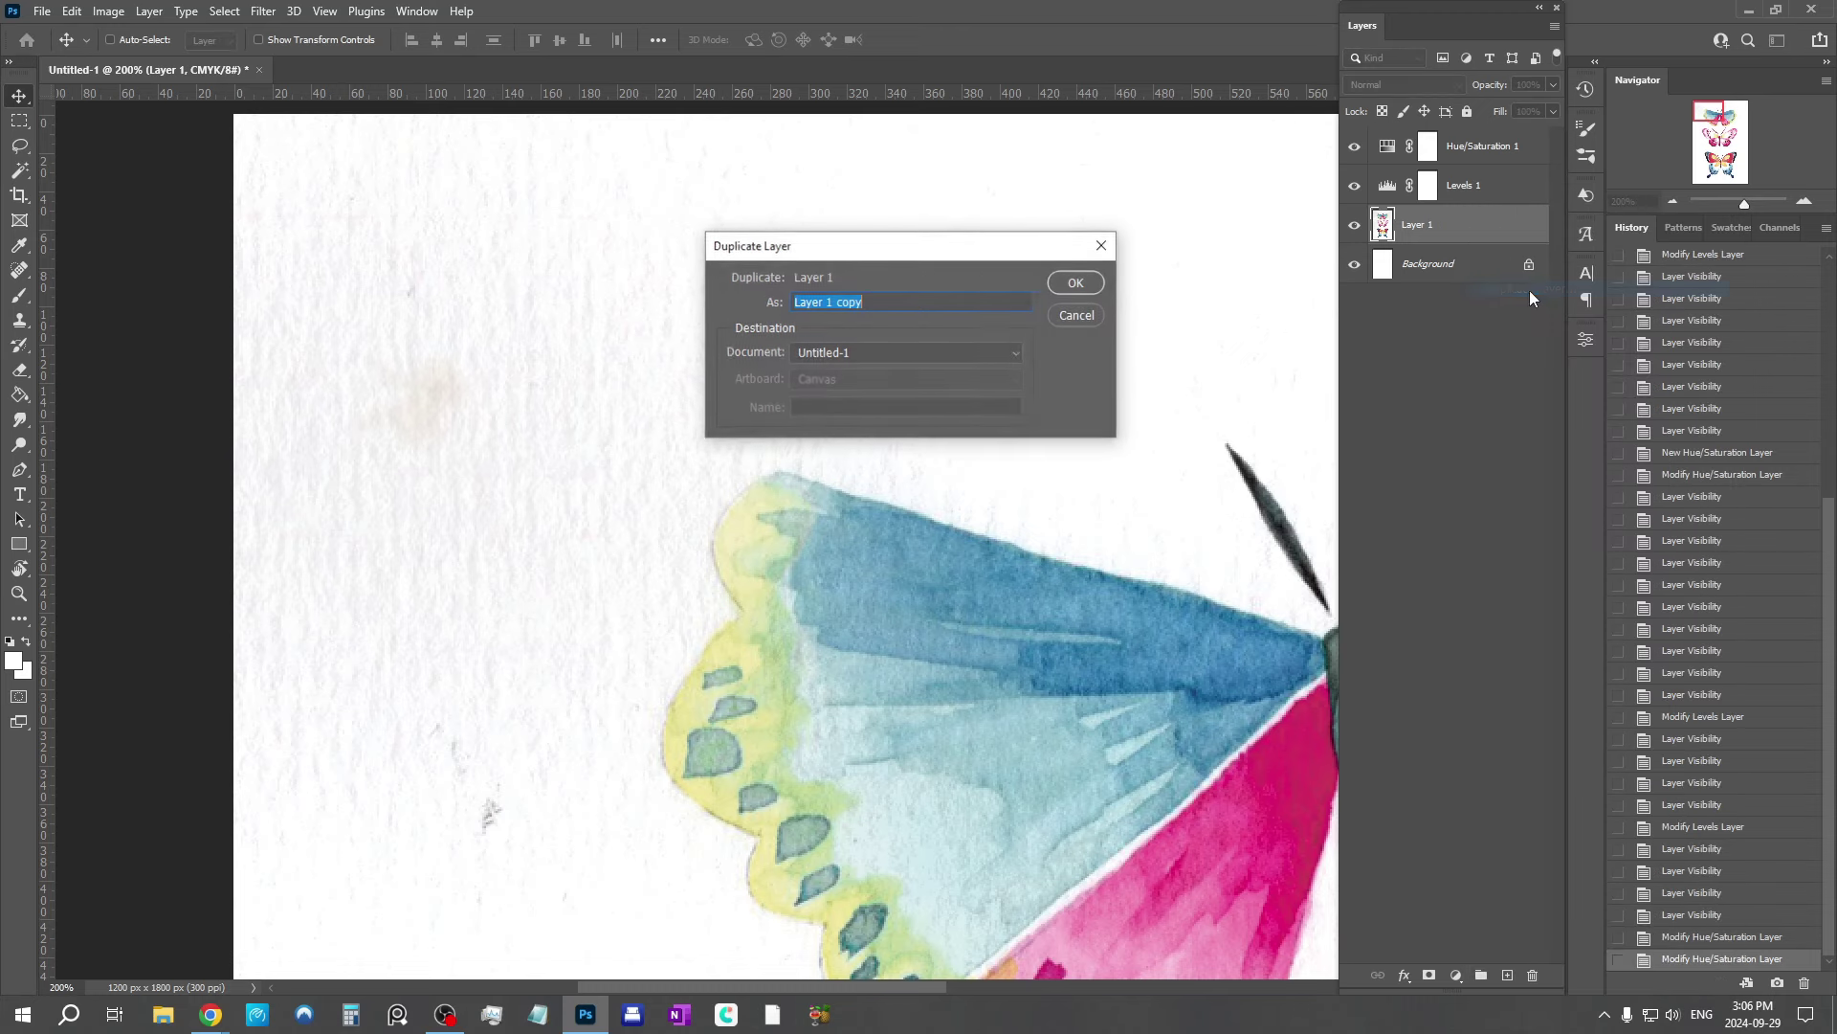
left_click(1070, 283)
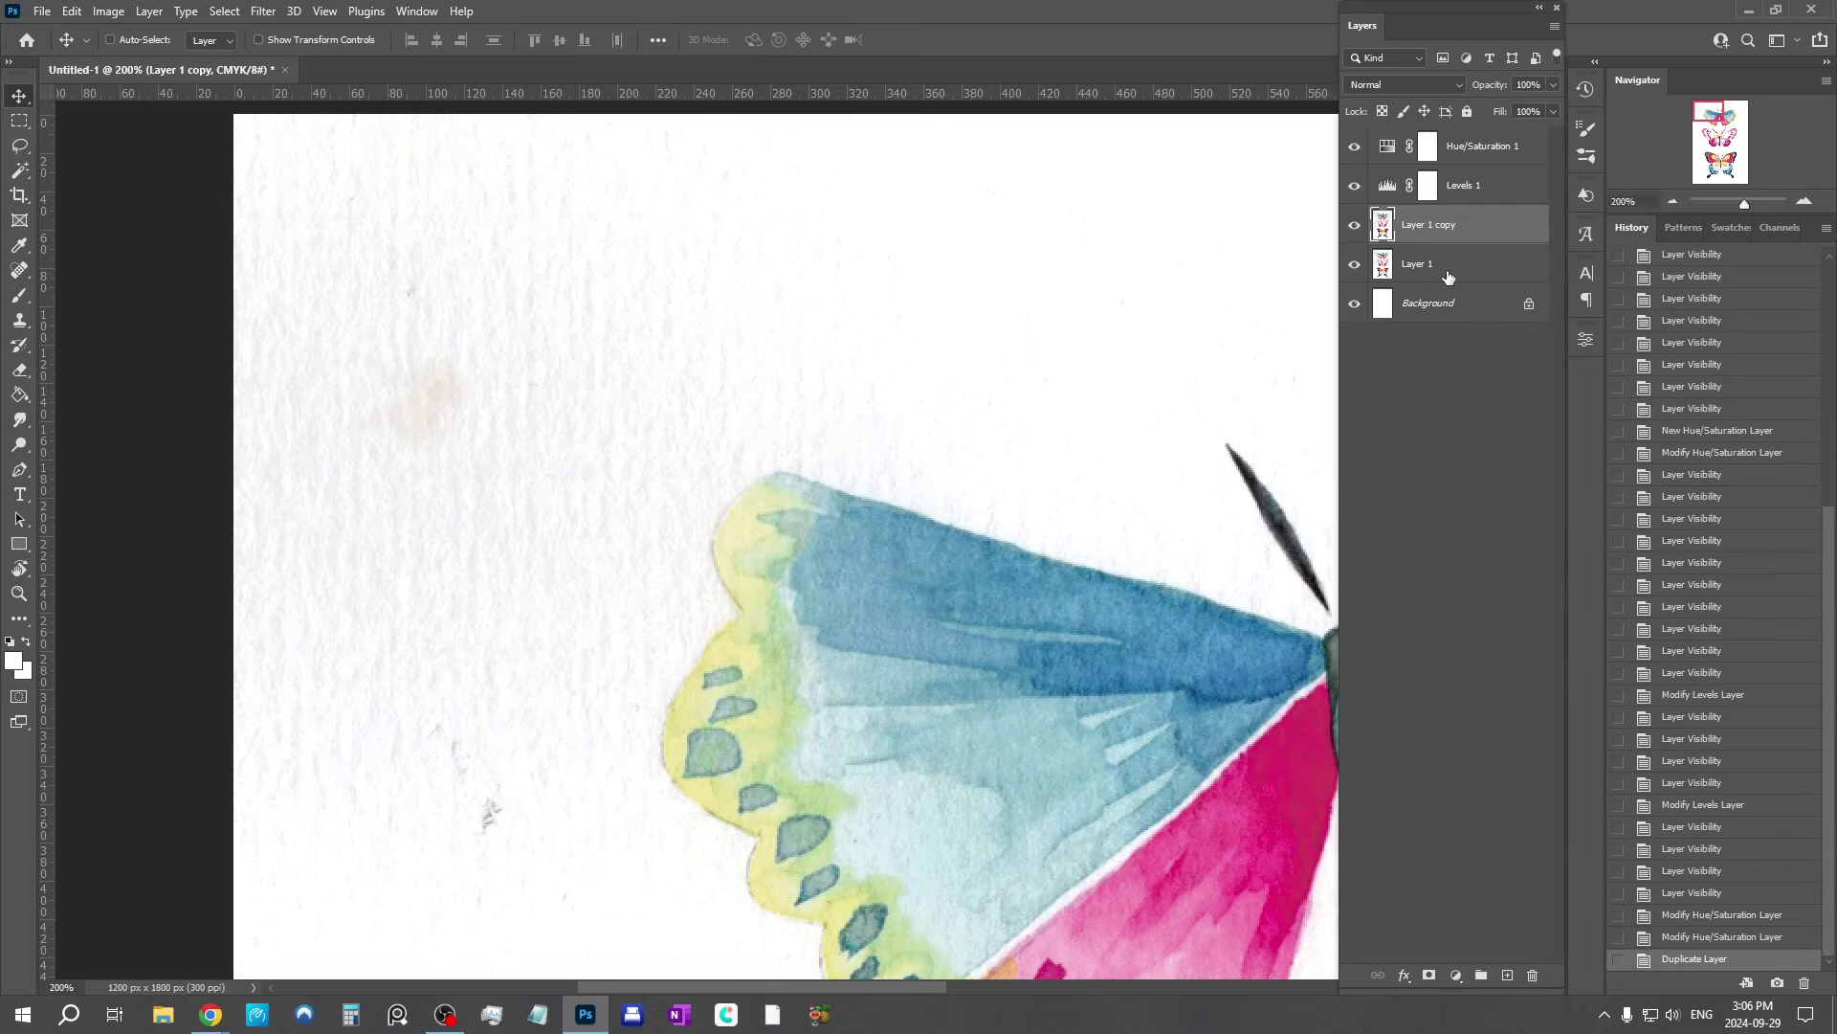
Step: On the duplicated painting layer, whiten the stained, textured paper to the left of the top butterfly with the Dodge tool
key("ctrl+minus")
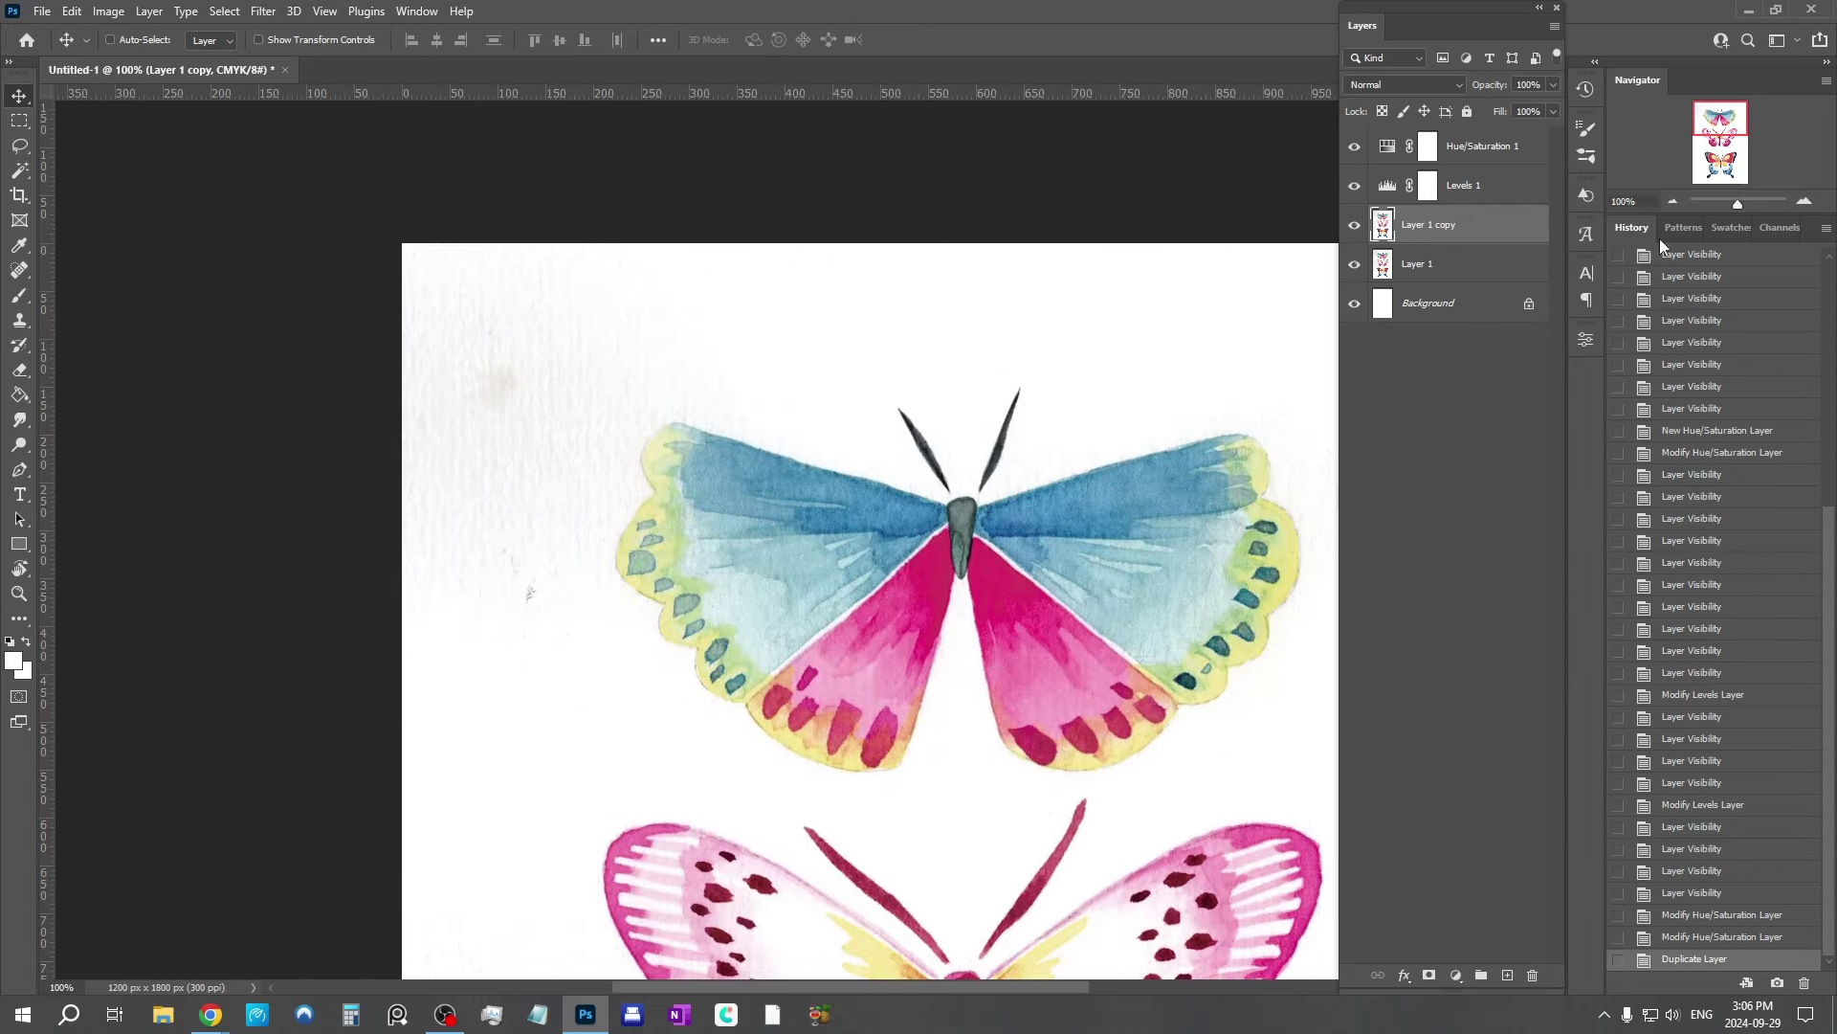
left_click(1804, 201)
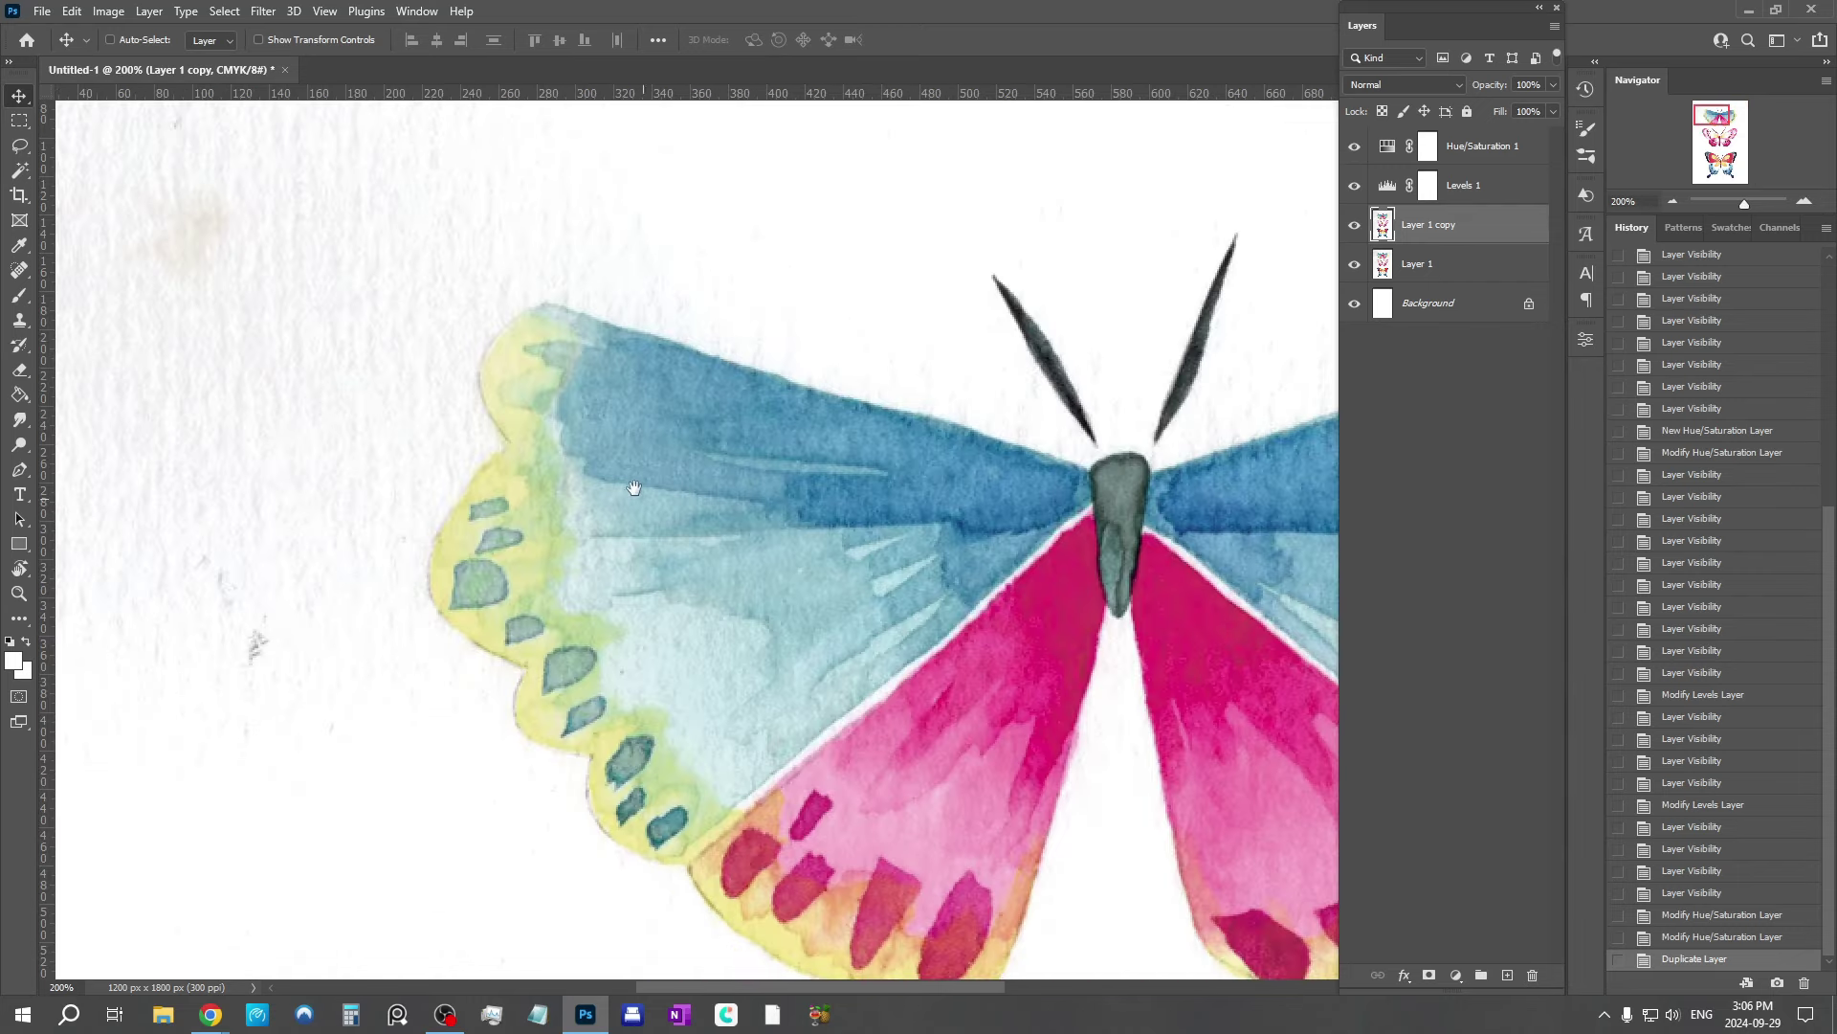
left_click_drag(642, 469, 767, 613)
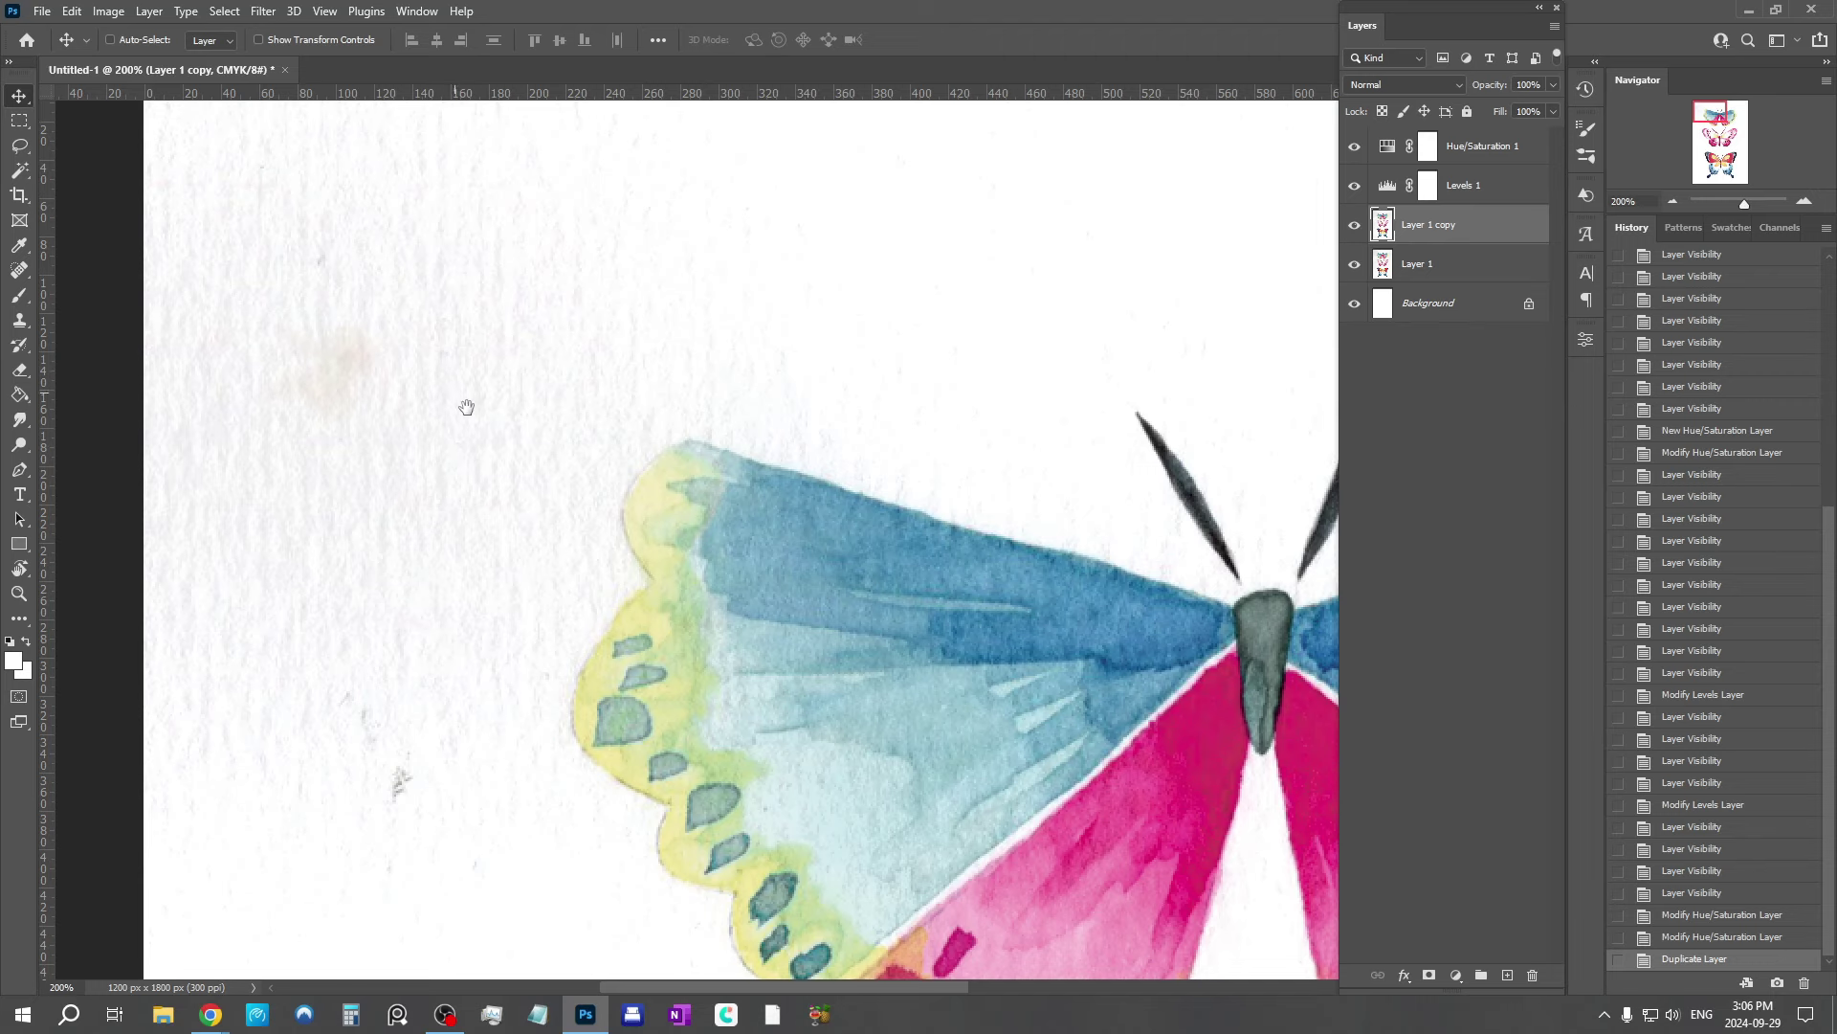
mouse_move(465, 407)
left_mouse_down()
mouse_move(504, 447)
mouse_move(482, 431)
left_mouse_up()
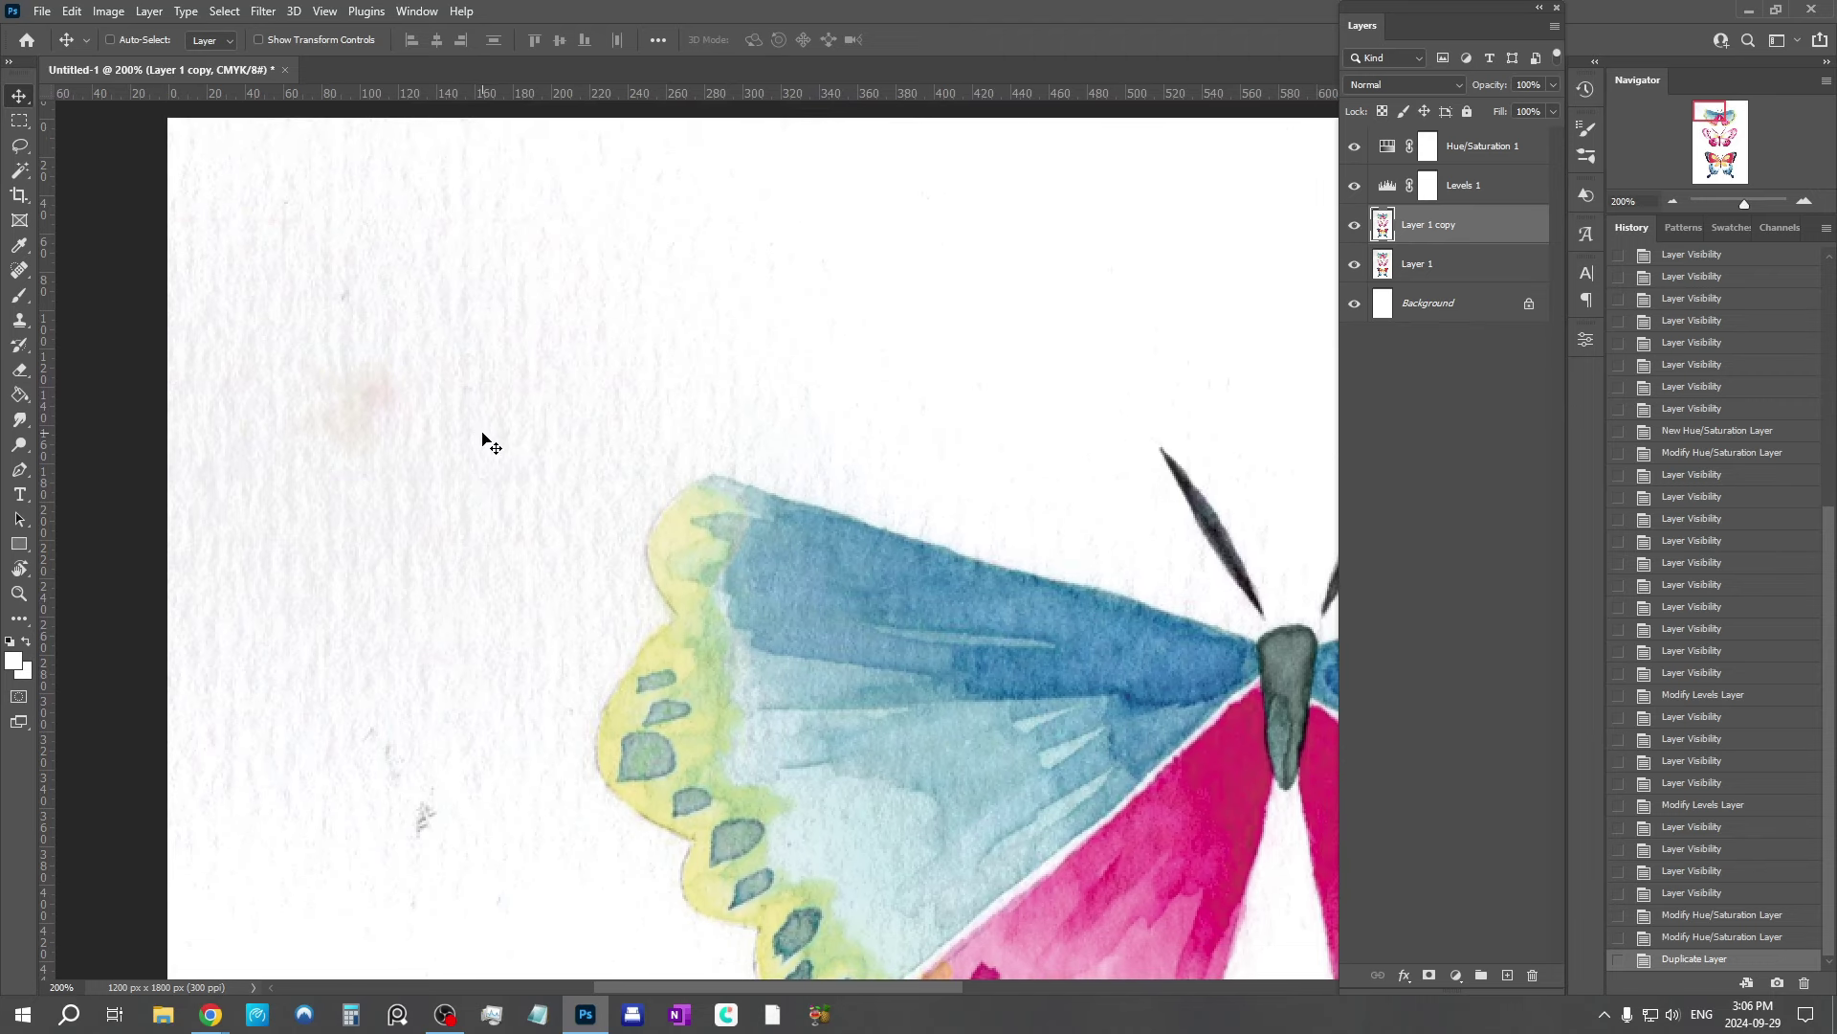
left_click(20, 446)
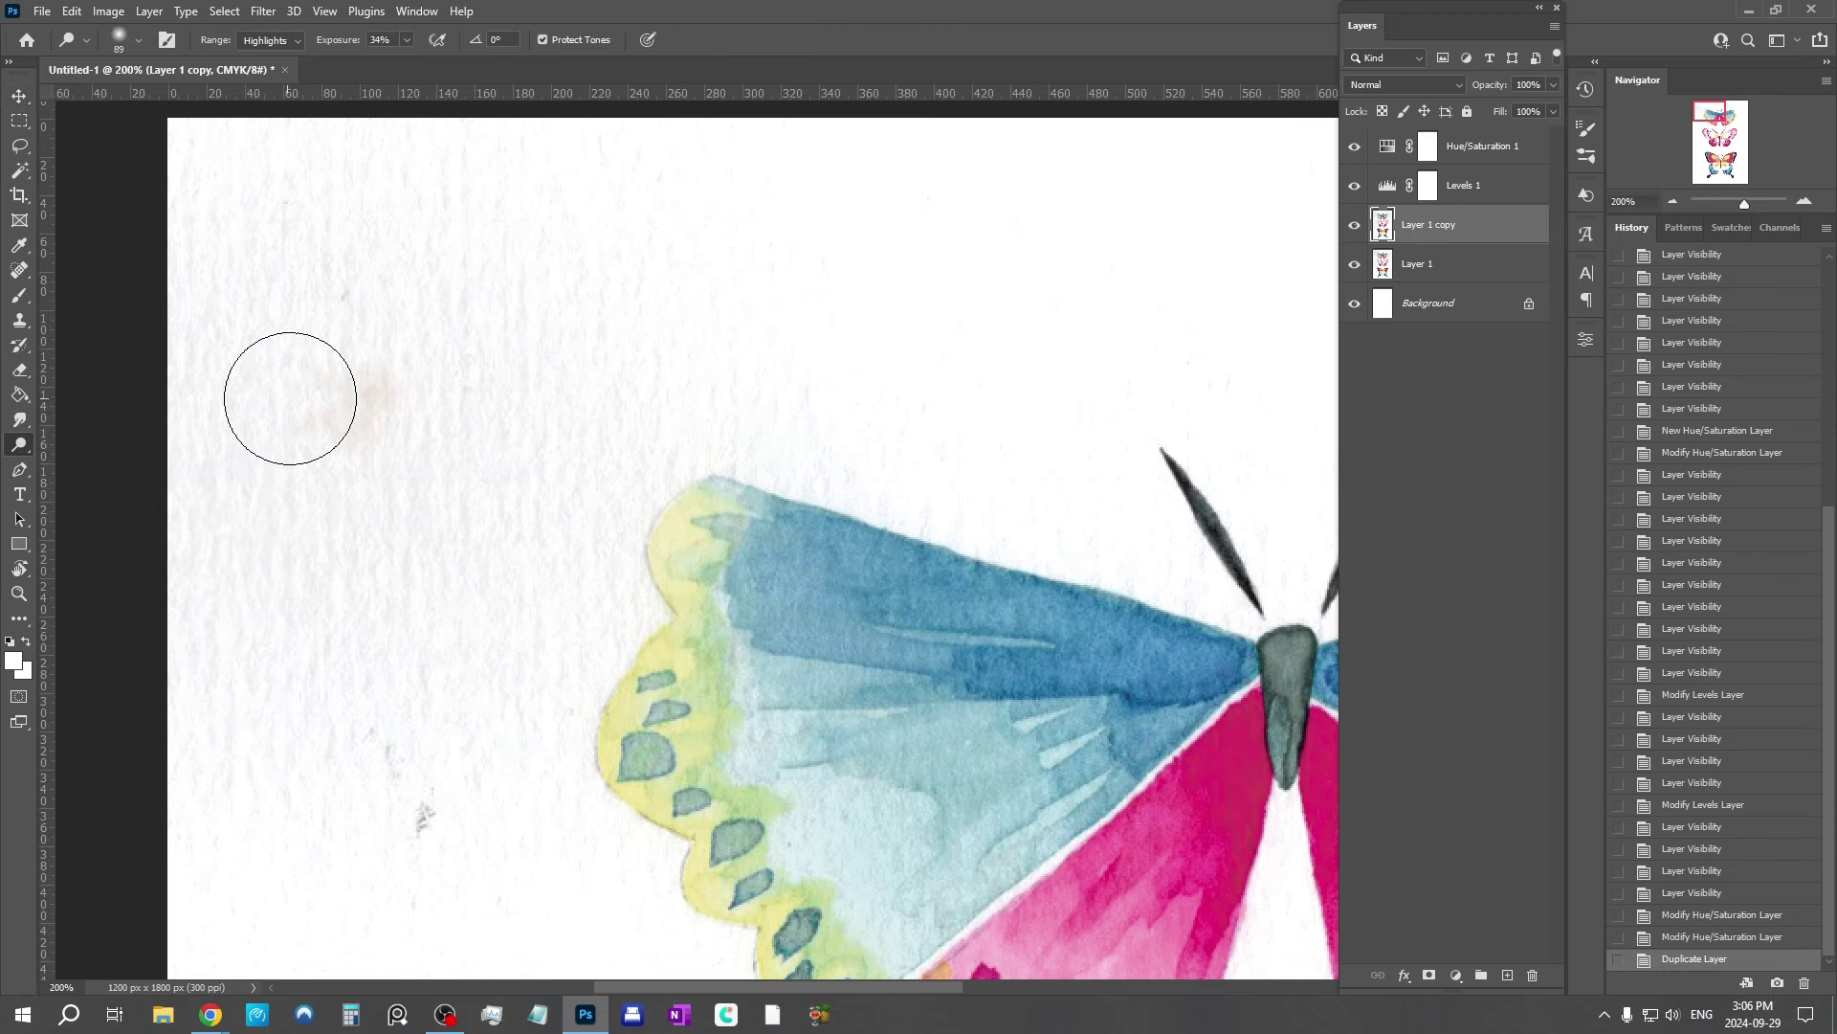
mouse_move(287, 394)
left_mouse_down()
mouse_move(264, 483)
mouse_move(224, 308)
mouse_move(206, 84)
mouse_move(293, 167)
mouse_move(342, 173)
mouse_move(437, 271)
mouse_move(479, 241)
mouse_move(531, 327)
mouse_move(598, 267)
mouse_move(616, 310)
mouse_move(611, 288)
mouse_move(460, 404)
mouse_move(310, 466)
mouse_move(210, 427)
mouse_move(334, 291)
mouse_move(424, 292)
mouse_move(263, 251)
mouse_move(232, 162)
mouse_move(224, 725)
mouse_move(310, 820)
mouse_move(382, 786)
mouse_move(383, 827)
mouse_move(390, 709)
left_mouse_up()
scroll(390, 463, "down", 1)
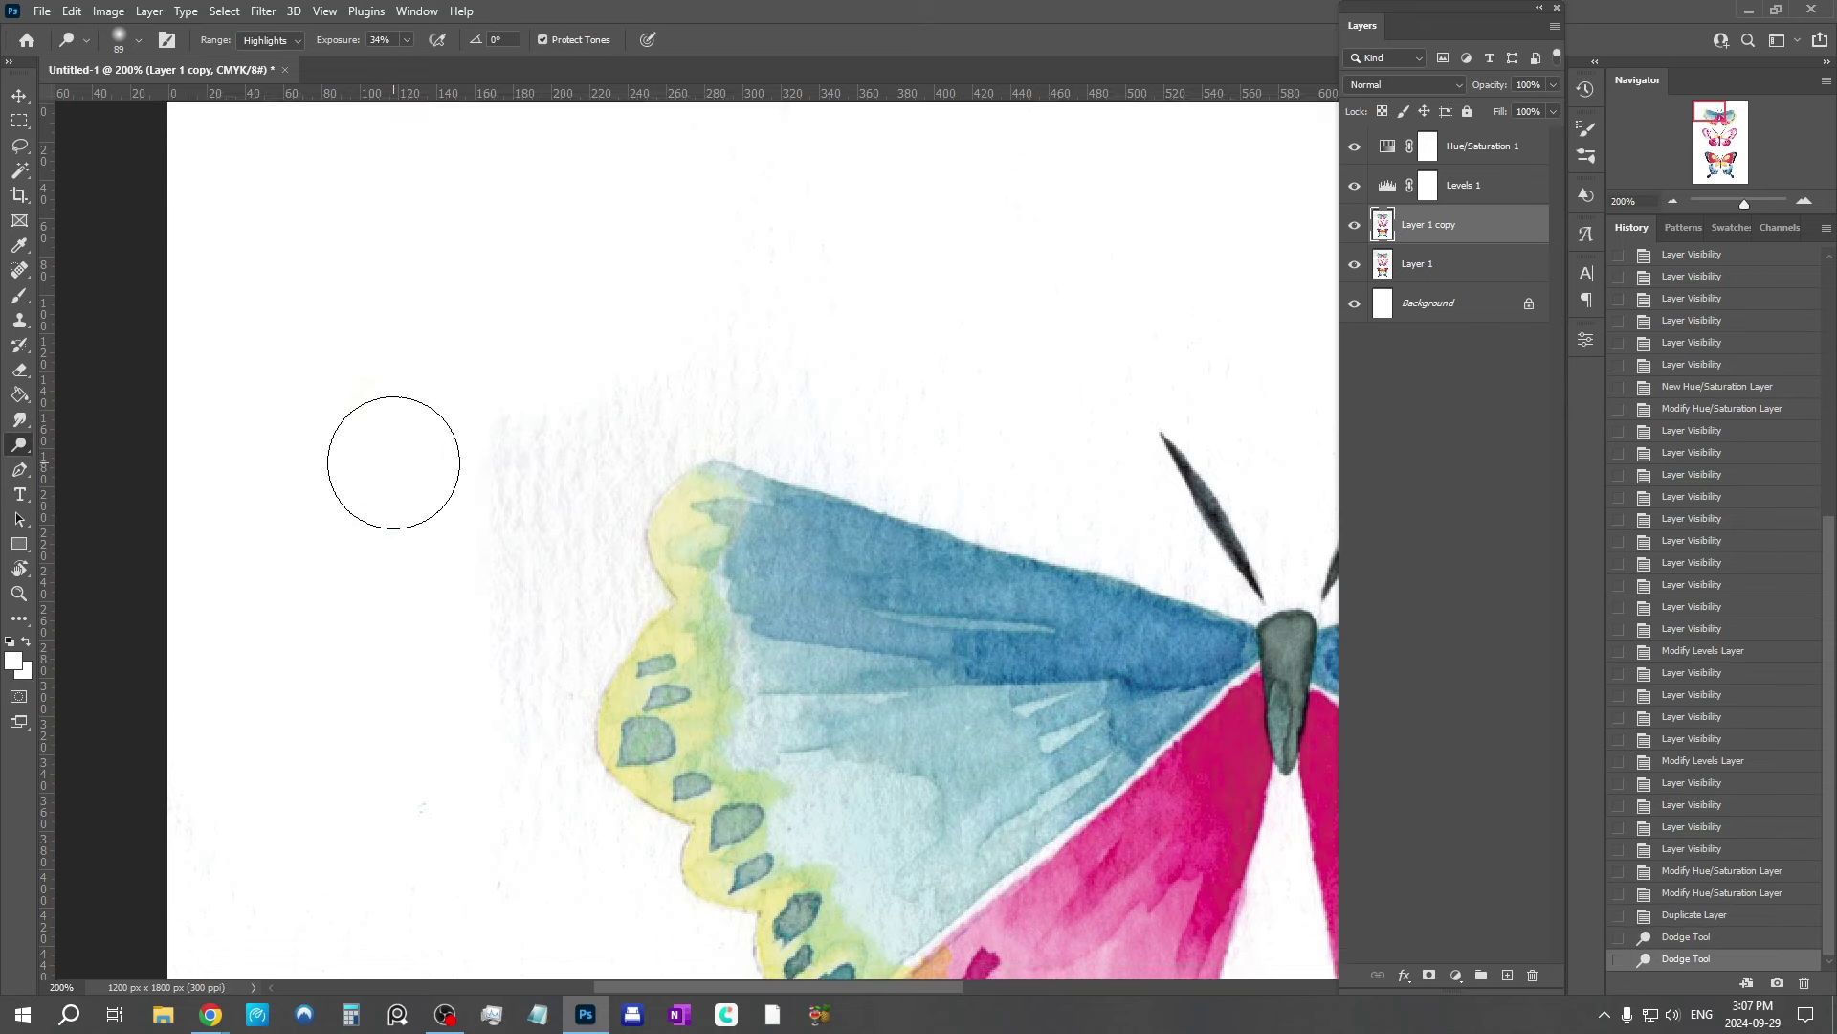
mouse_move(411, 851)
left_mouse_down()
mouse_move(377, 881)
mouse_move(414, 738)
mouse_move(303, 394)
left_mouse_up()
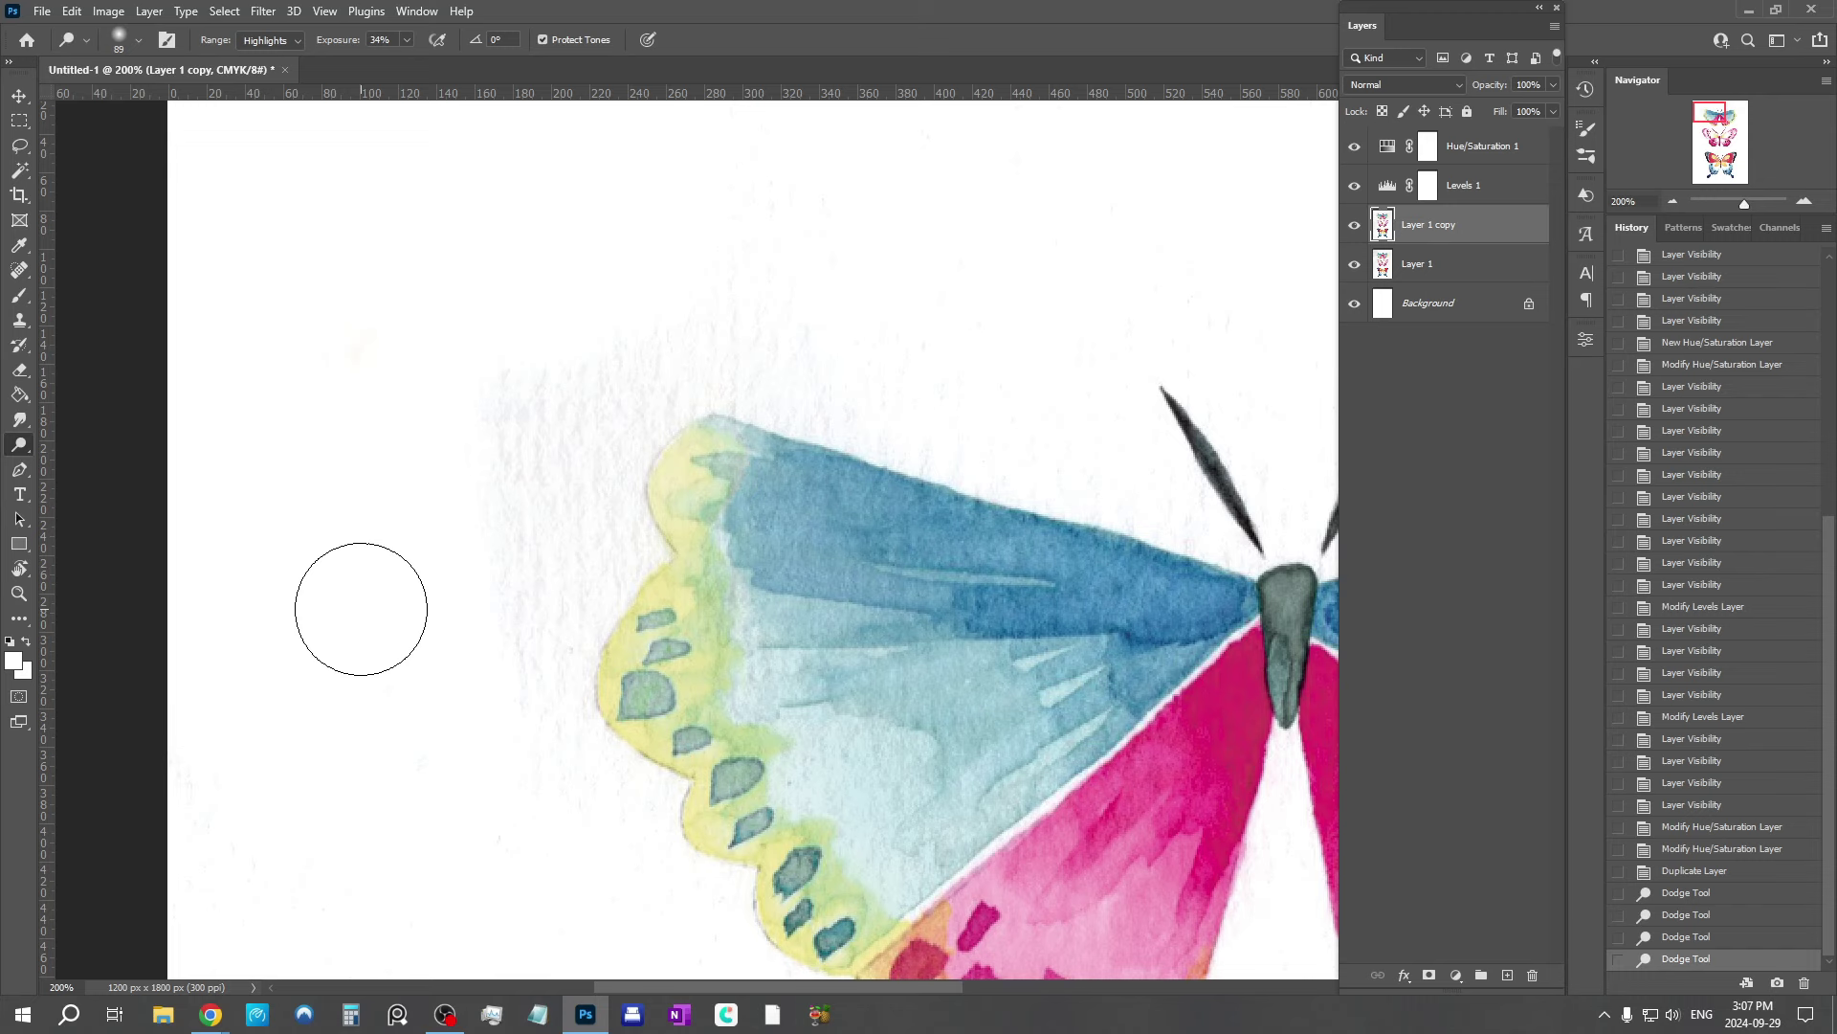
Step: Dodge the remaining paper texture beside and above the tip of the top butterfly's left wing to white
mouse_move(361, 609)
left_mouse_down()
mouse_move(393, 738)
mouse_move(503, 635)
left_mouse_up()
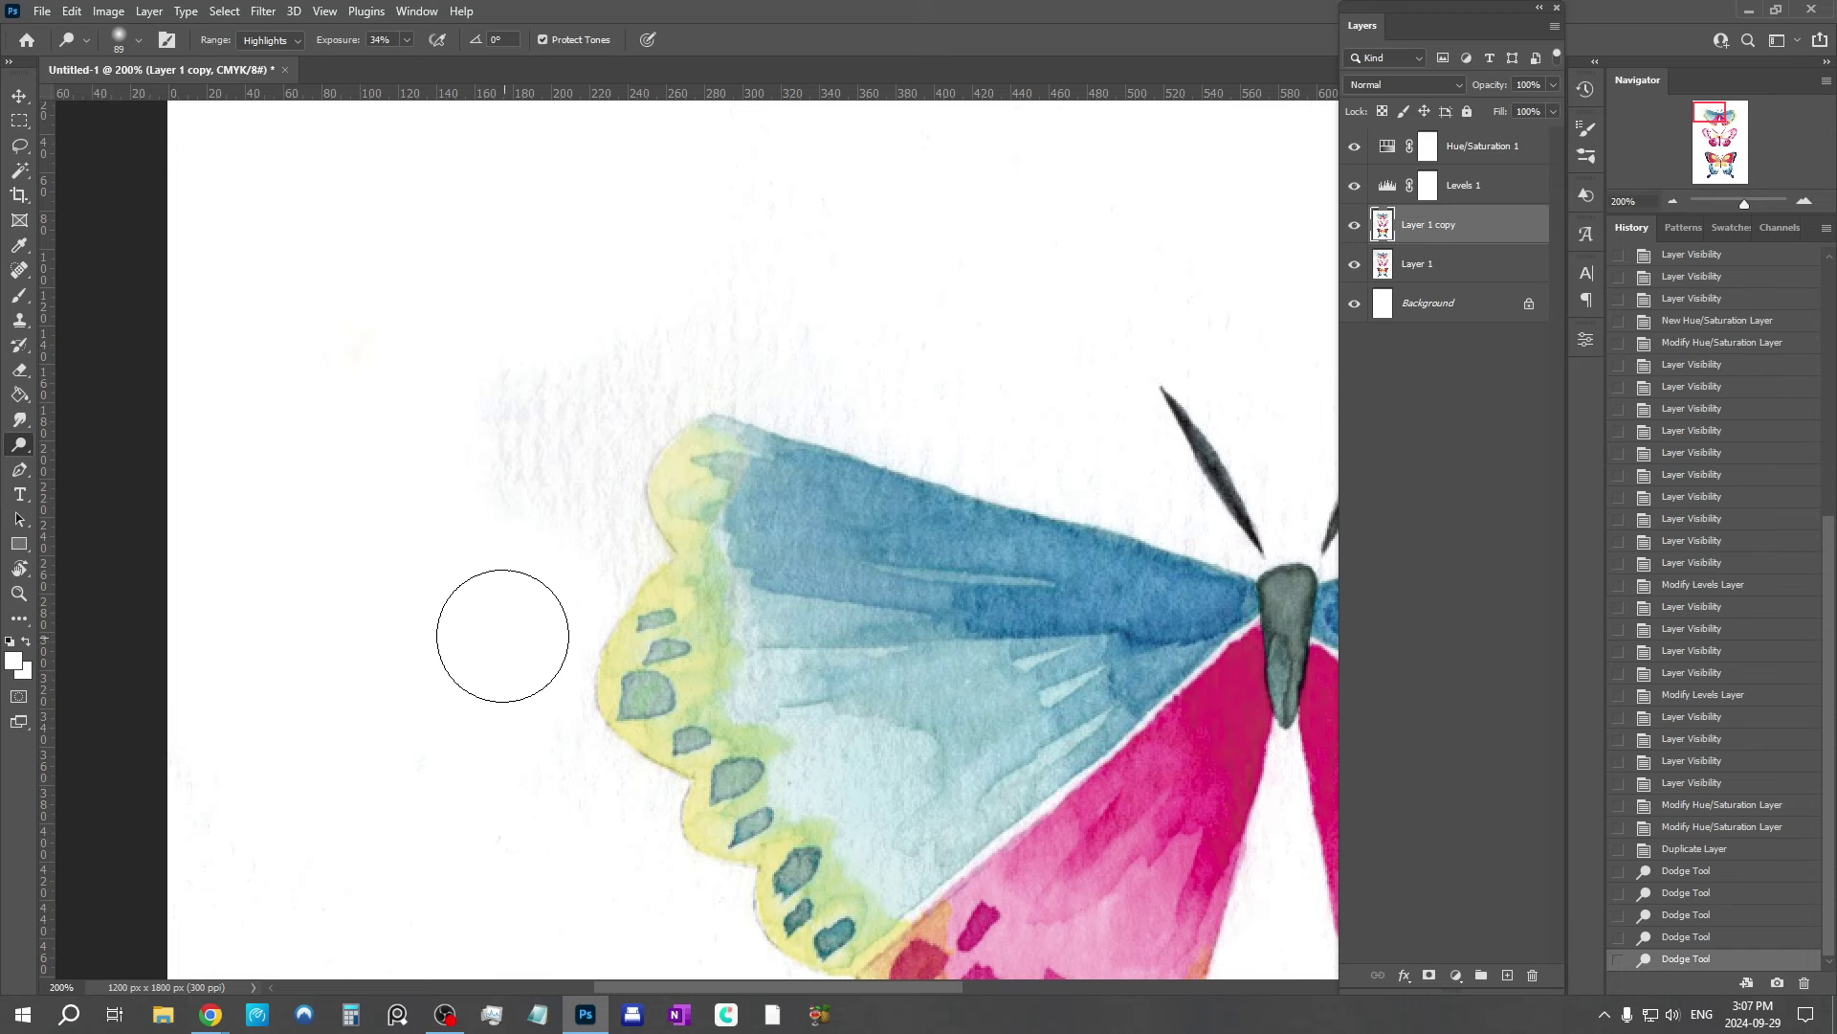
mouse_move(595, 578)
left_mouse_down()
mouse_move(830, 587)
mouse_move(644, 599)
left_mouse_up()
key("ctrl+z")
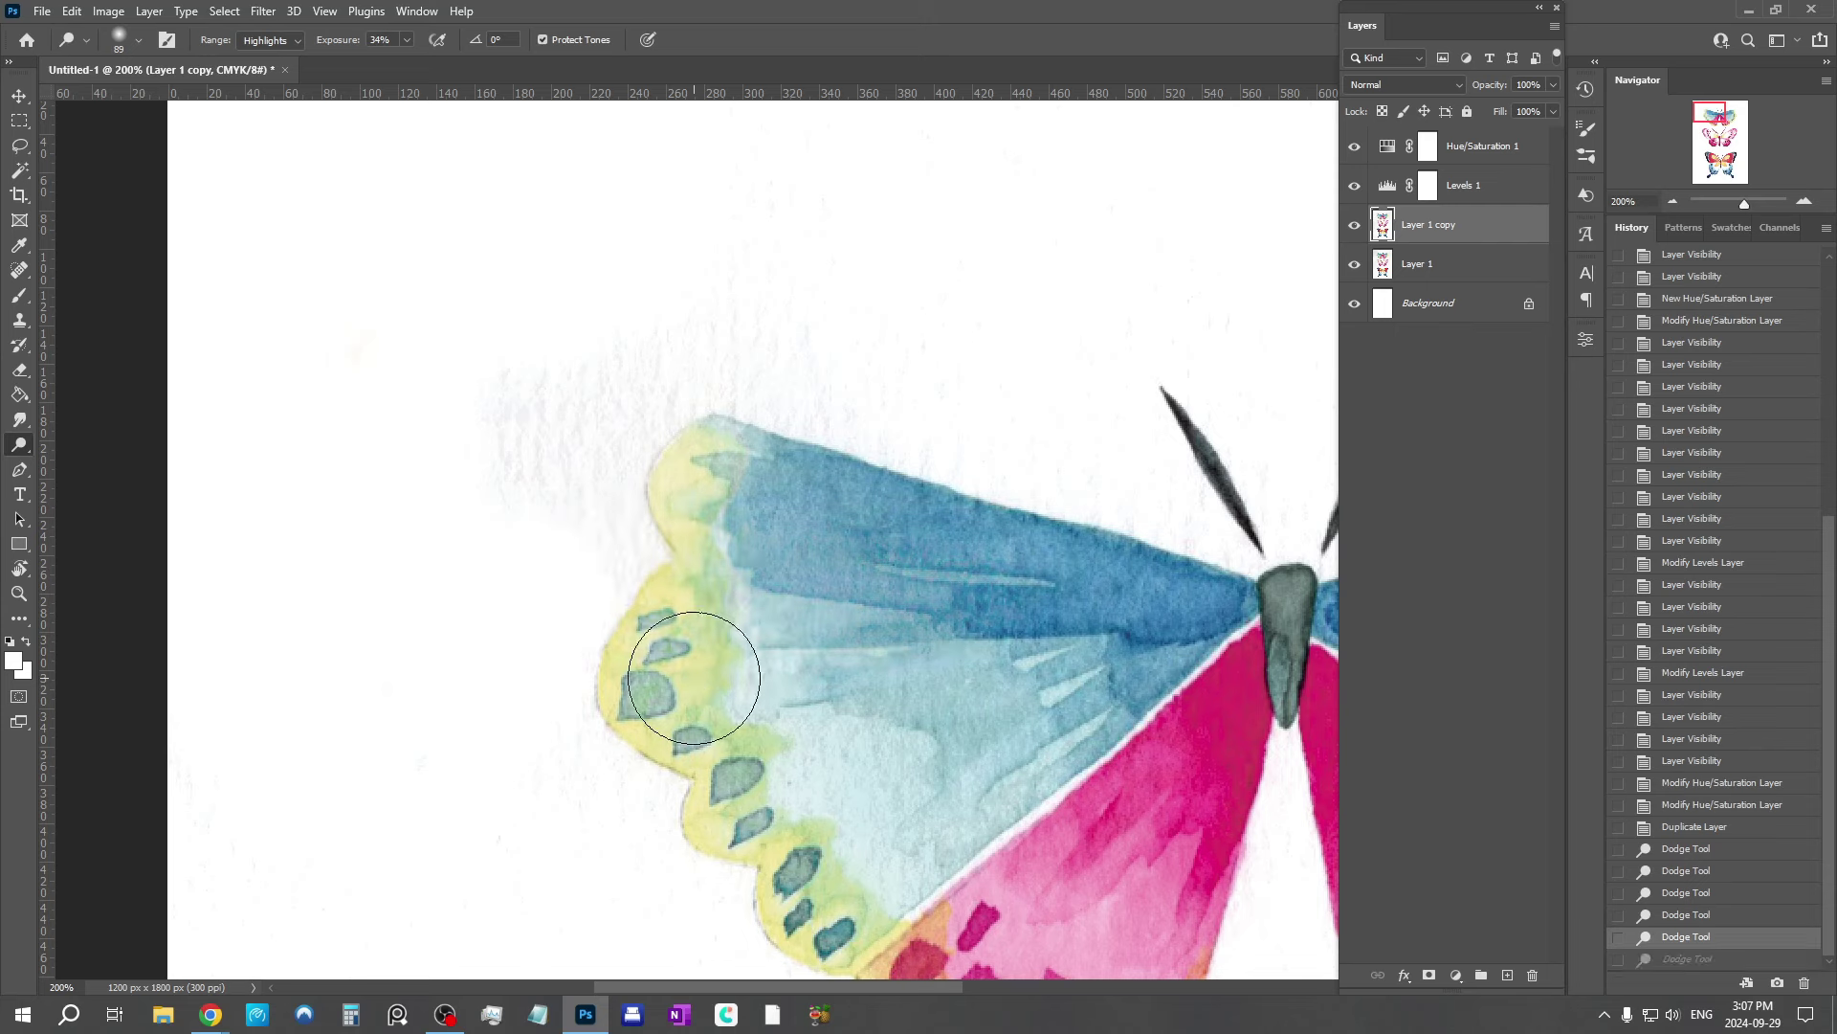
mouse_move(418, 534)
left_mouse_down()
mouse_move(491, 555)
mouse_move(479, 444)
mouse_move(535, 545)
mouse_move(557, 524)
mouse_move(560, 543)
mouse_move(504, 513)
left_mouse_up()
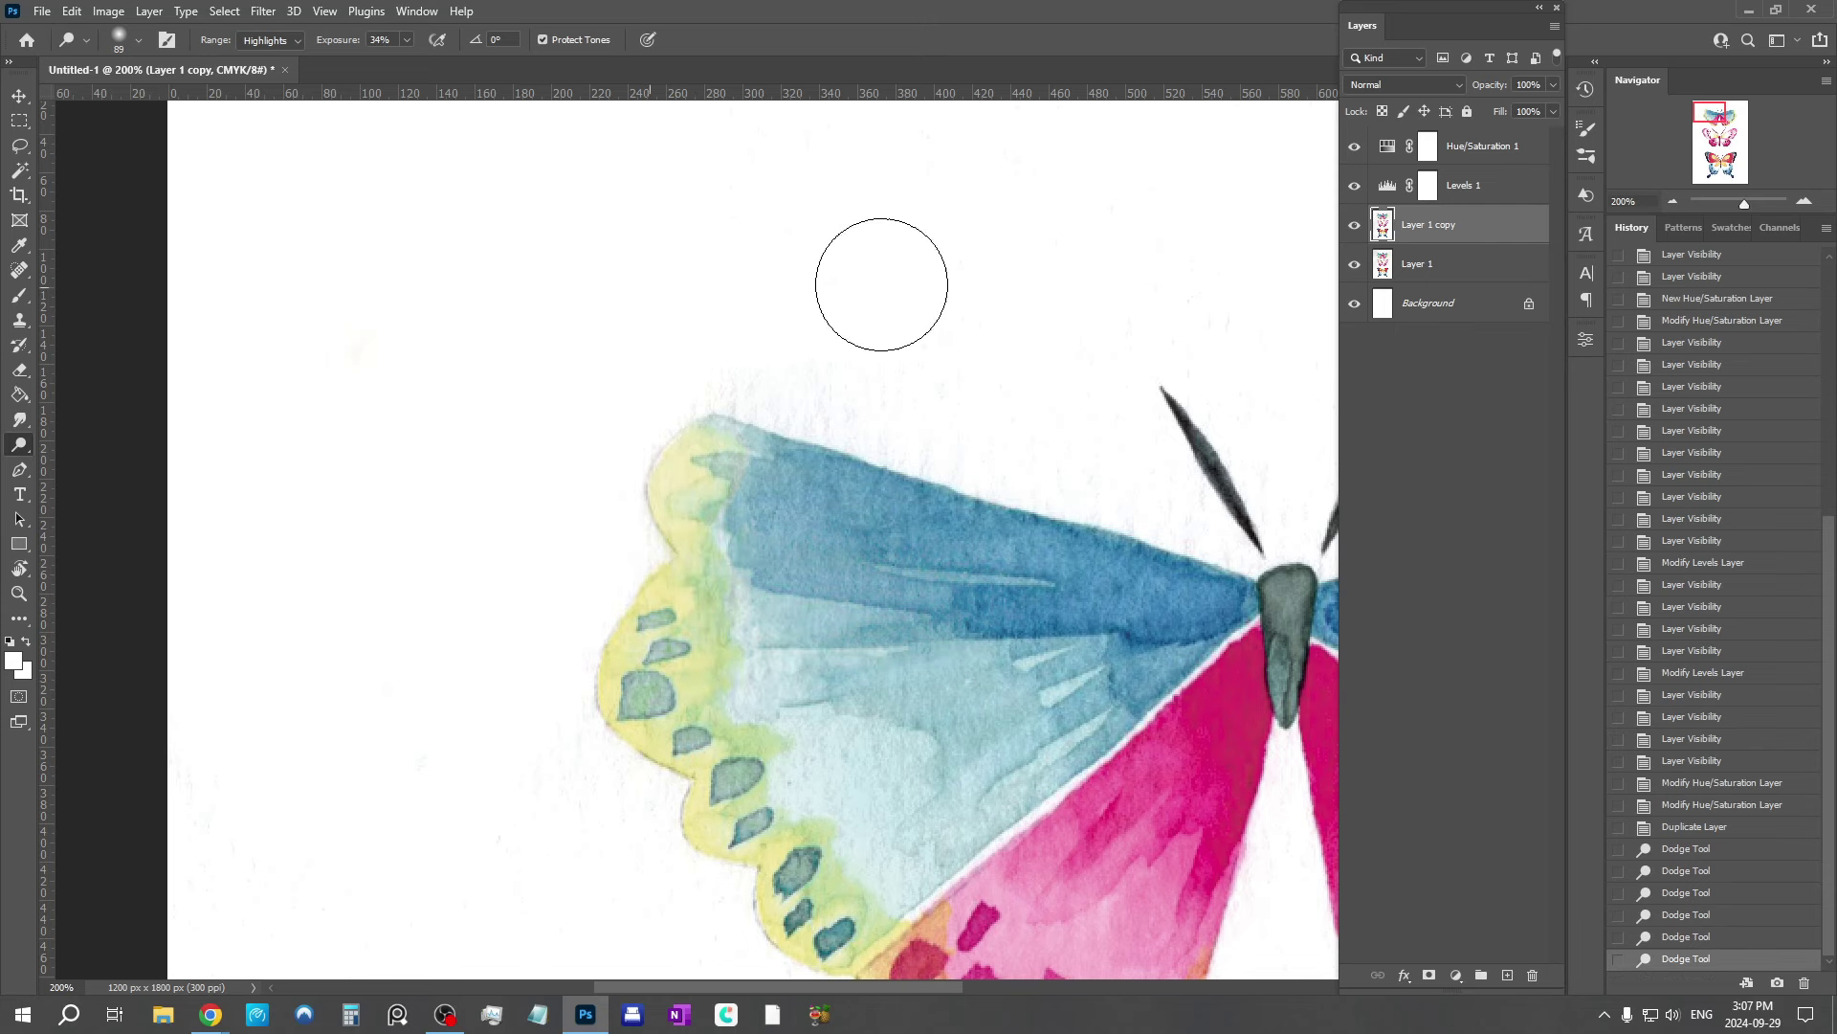
left_click(606, 373)
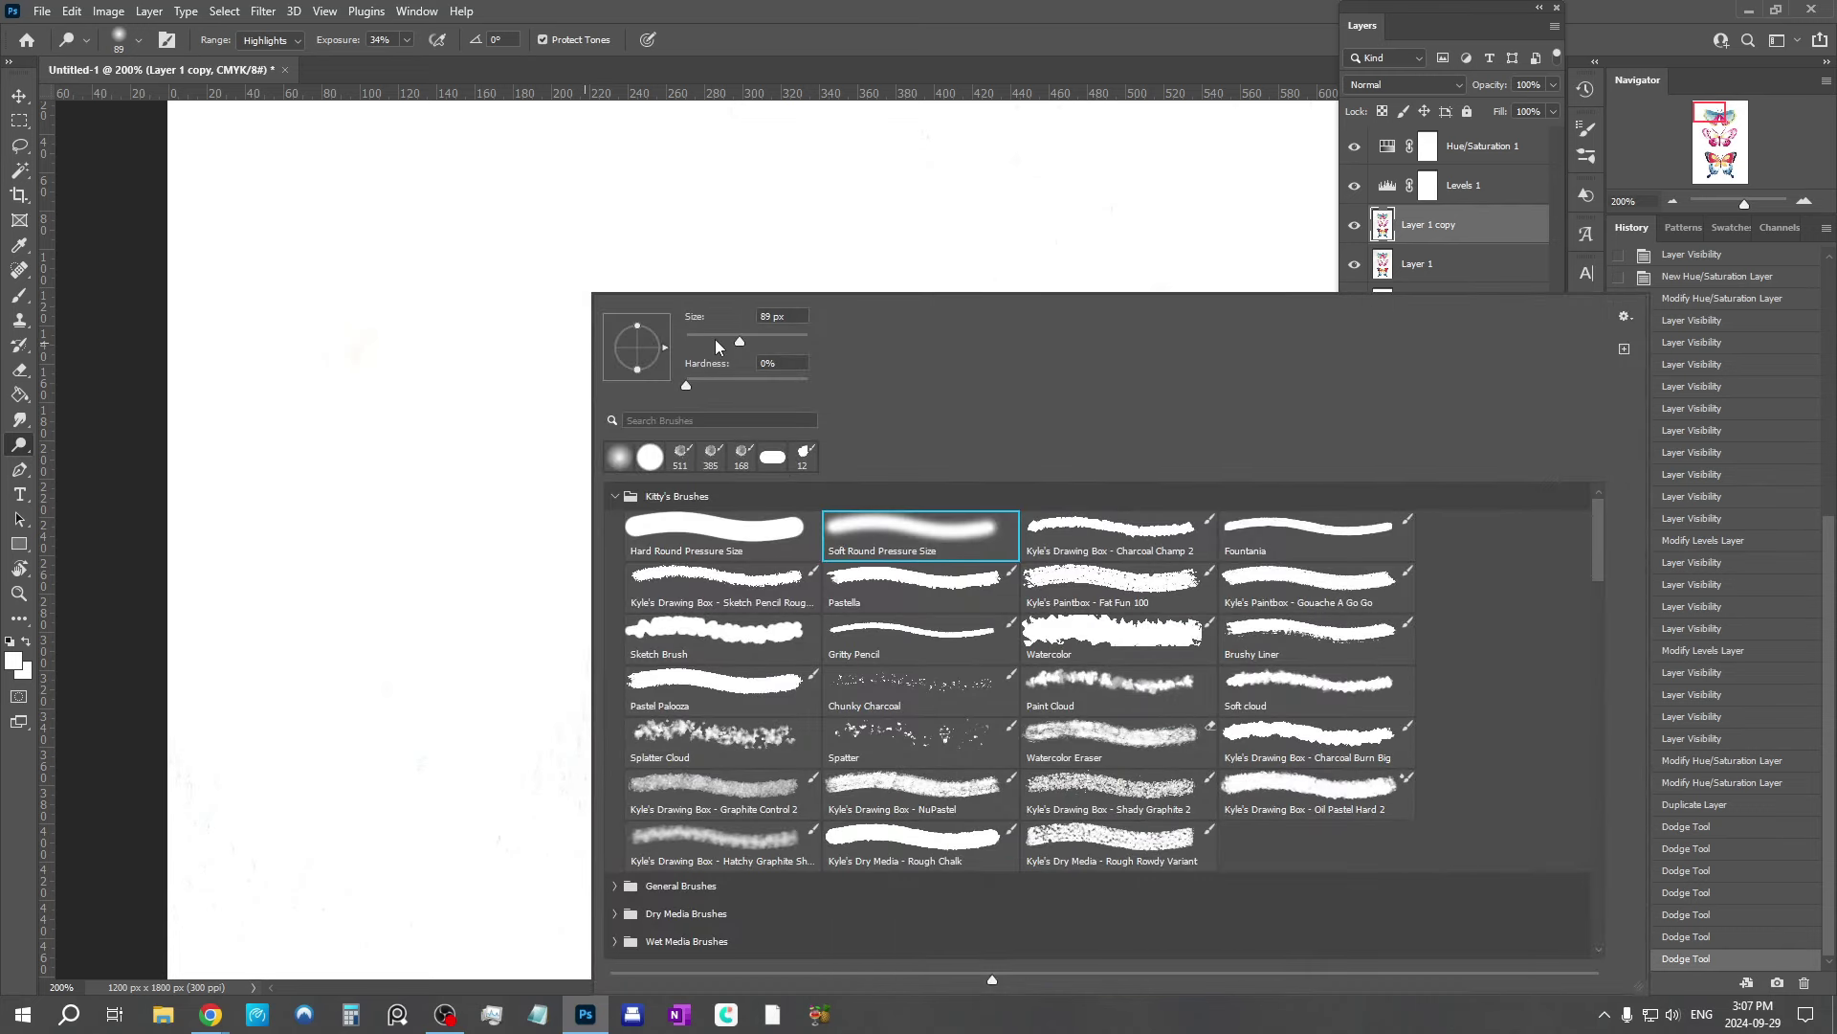
Step: Set the Dodge brush size to 25 px and whiten the paper close to the top butterfly's upper left wing edge
left_click(716, 341)
type("25")
key("Return")
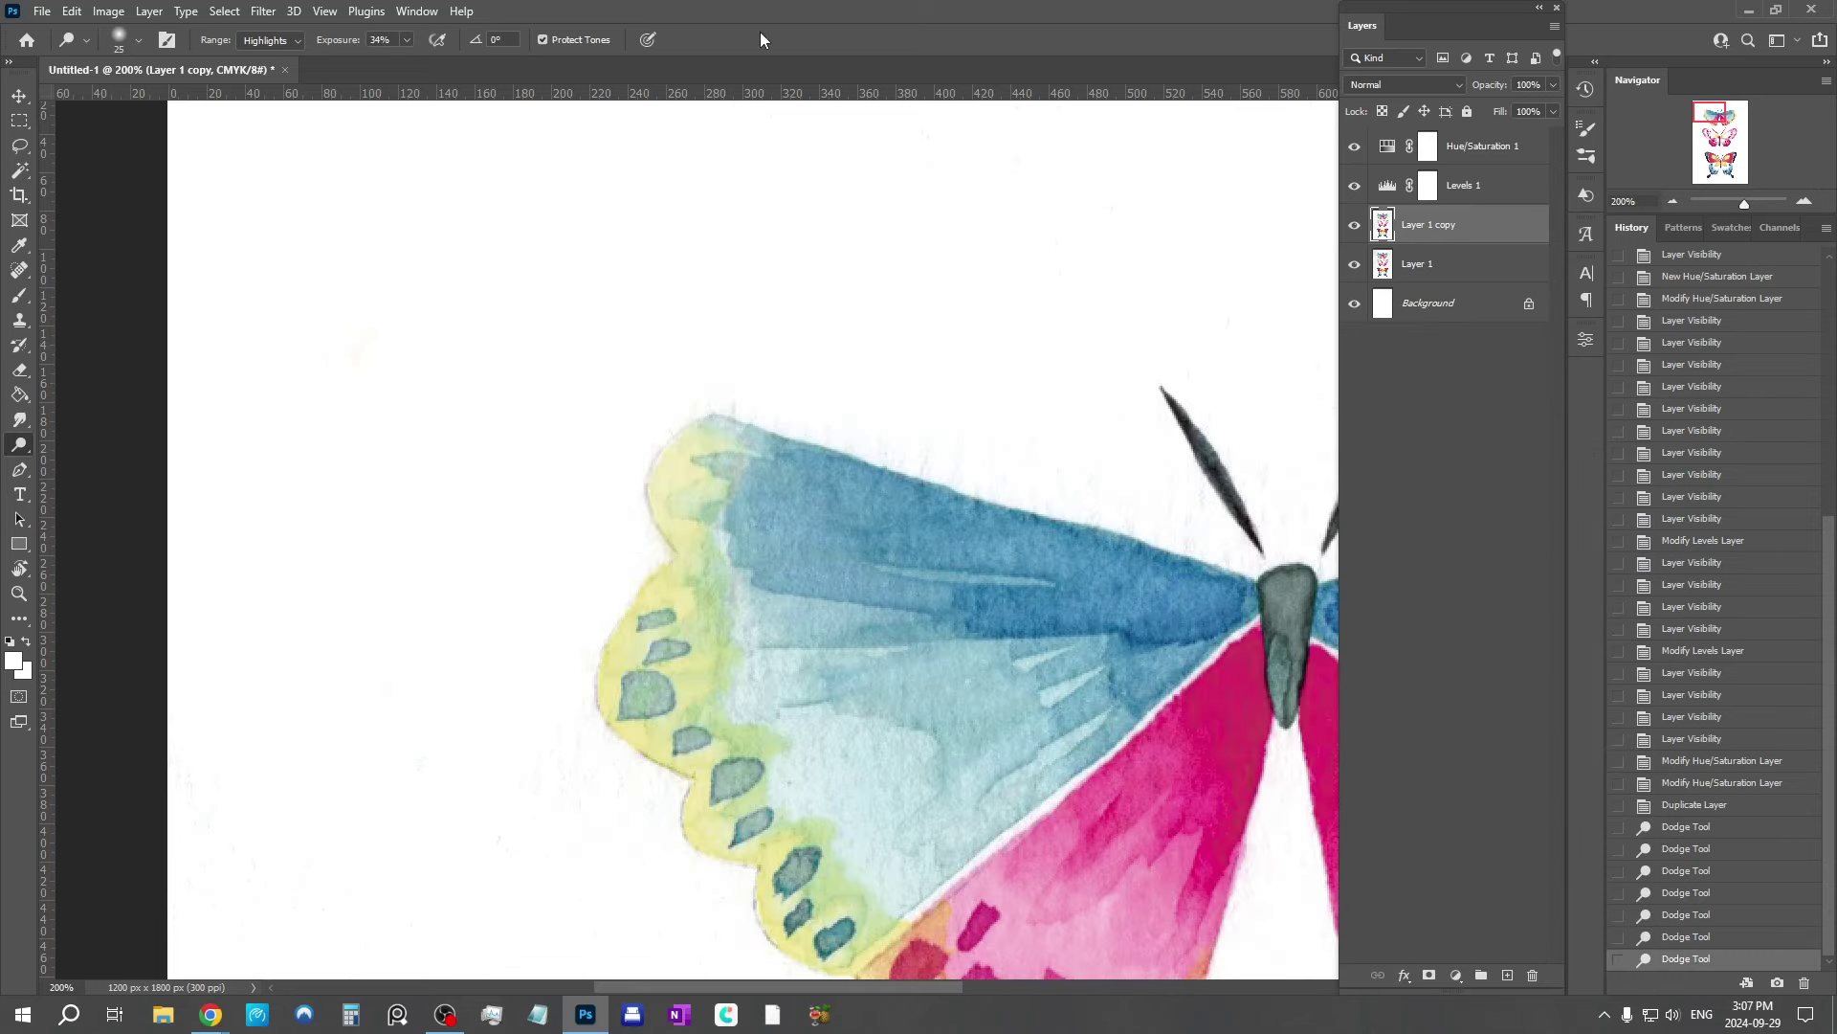
scroll(623, 513, "down", 1)
left_click(648, 508)
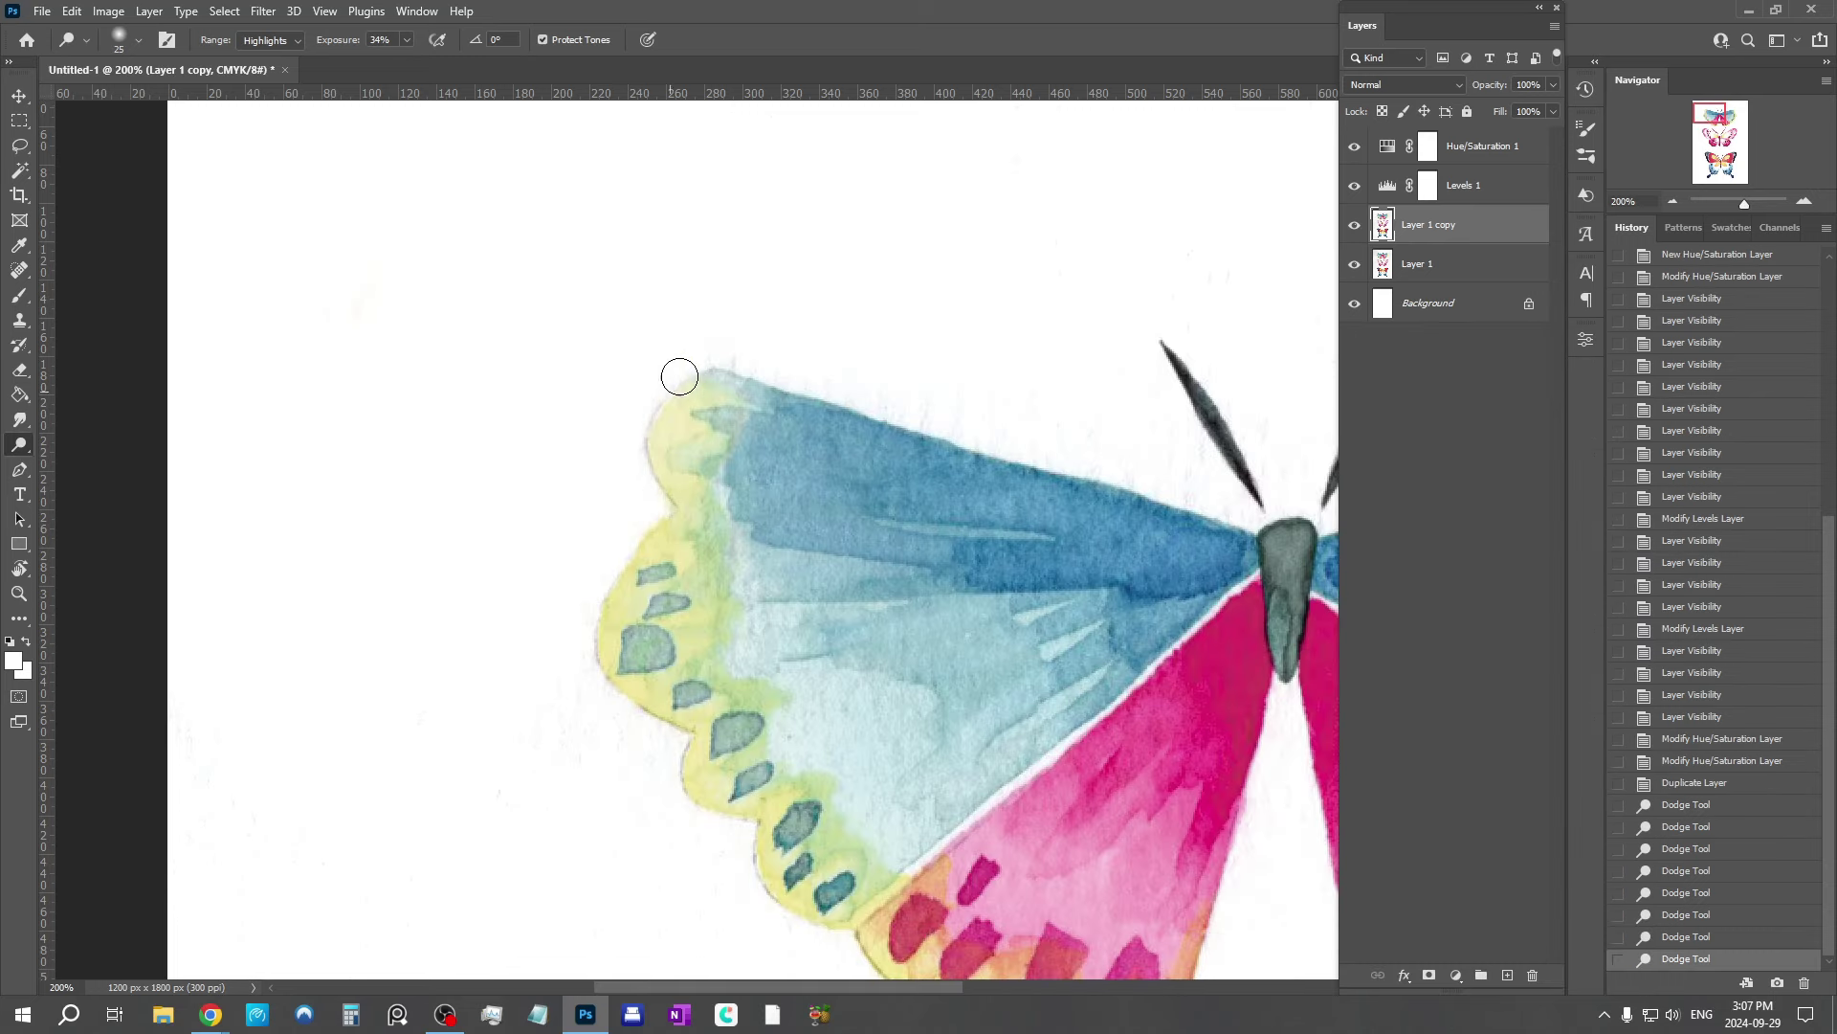
left_click(730, 340)
scroll(729, 340, "down", 1)
left_click(894, 464)
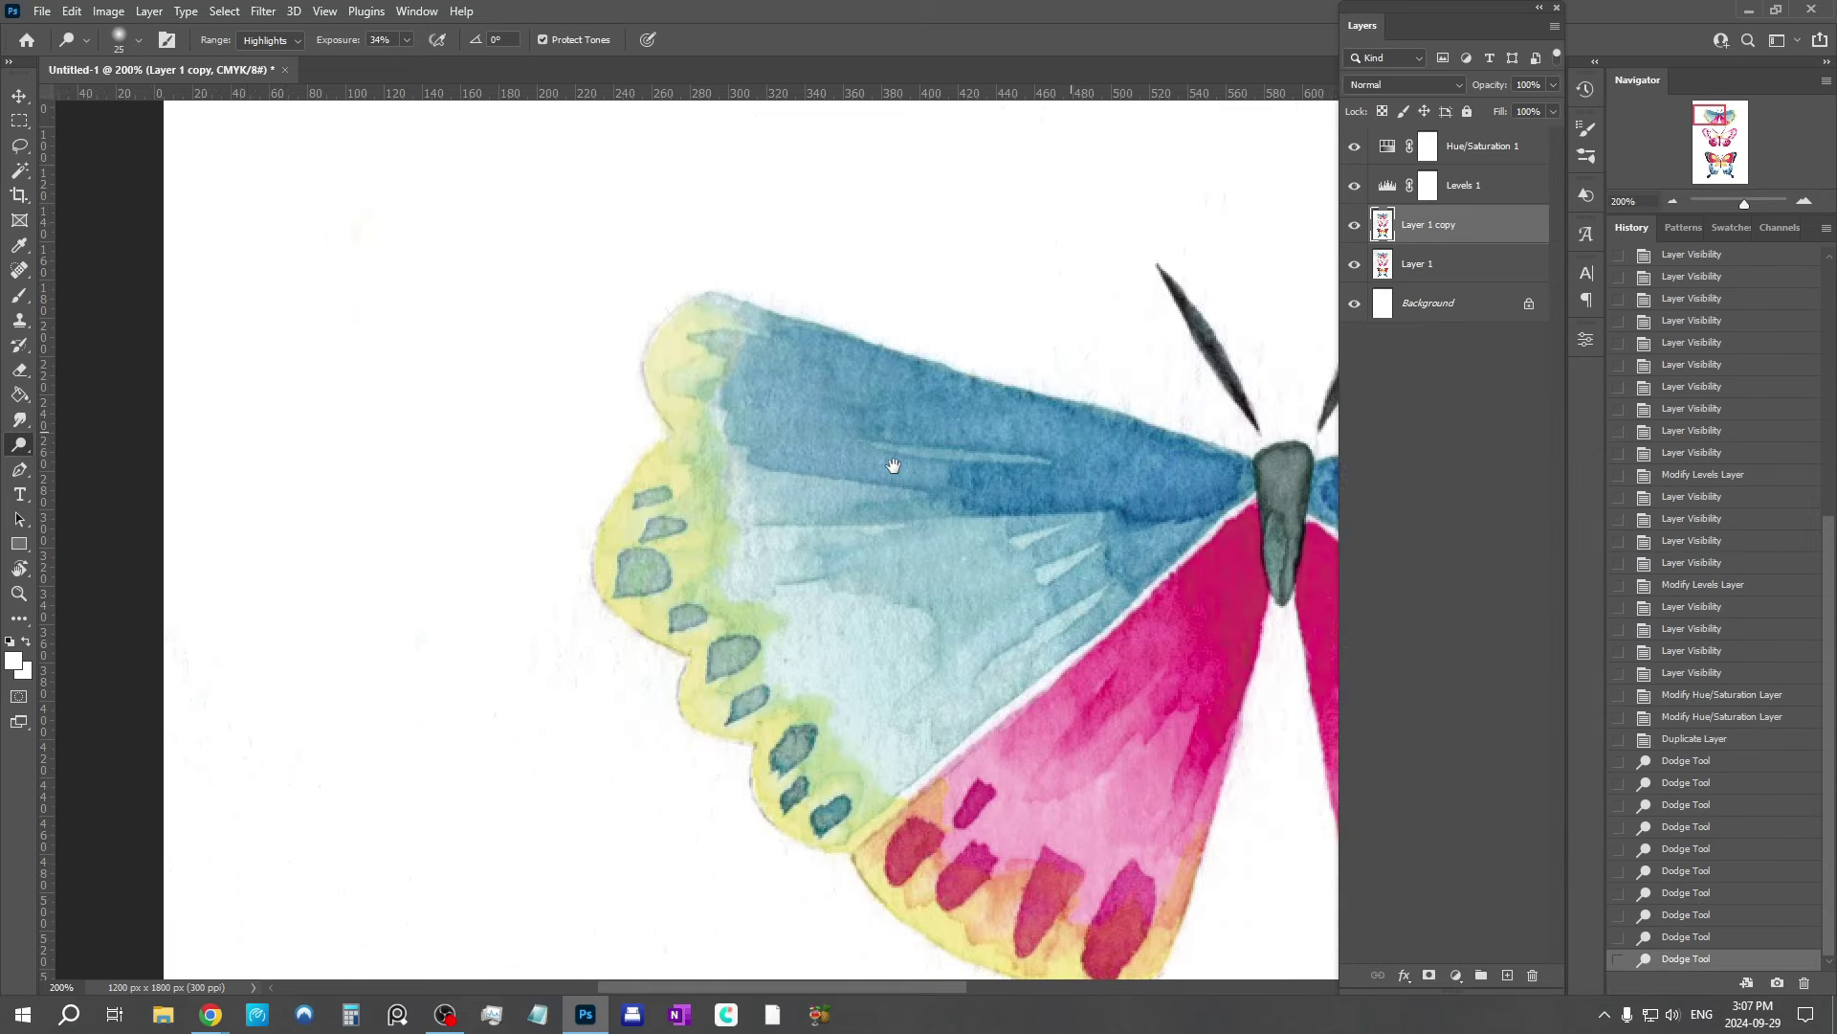
Step: Dodge the paper between the top butterfly's left wing and its antennae to white
scroll(894, 463, "right", 3)
left_click_drag(944, 454, 957, 476)
mouse_move(853, 361)
left_mouse_down()
mouse_move(928, 443)
mouse_move(843, 351)
left_mouse_up()
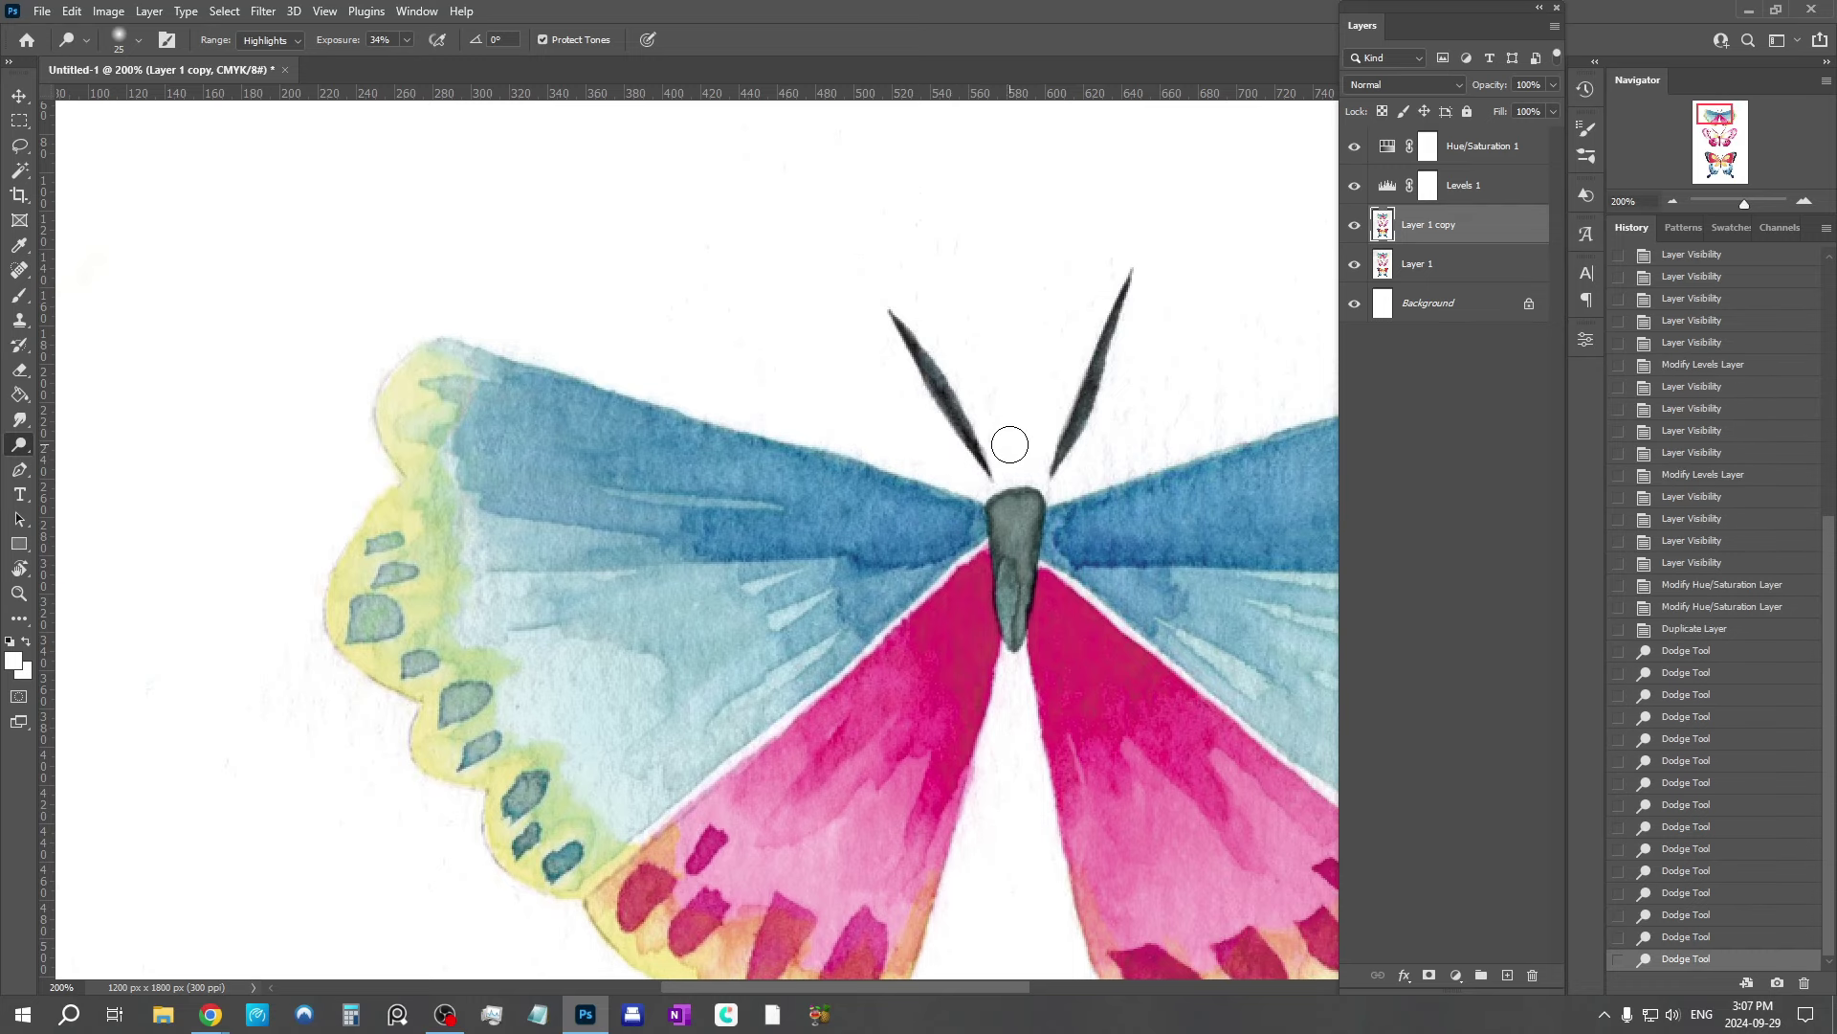
left_click_drag(1009, 444, 939, 188)
scroll(832, 299, "down", 2)
Step: Whiten the paper along the scalloped outer and lower edges of the top butterfly's left wings with the Dodge tool
left_click_drag(538, 831, 674, 606)
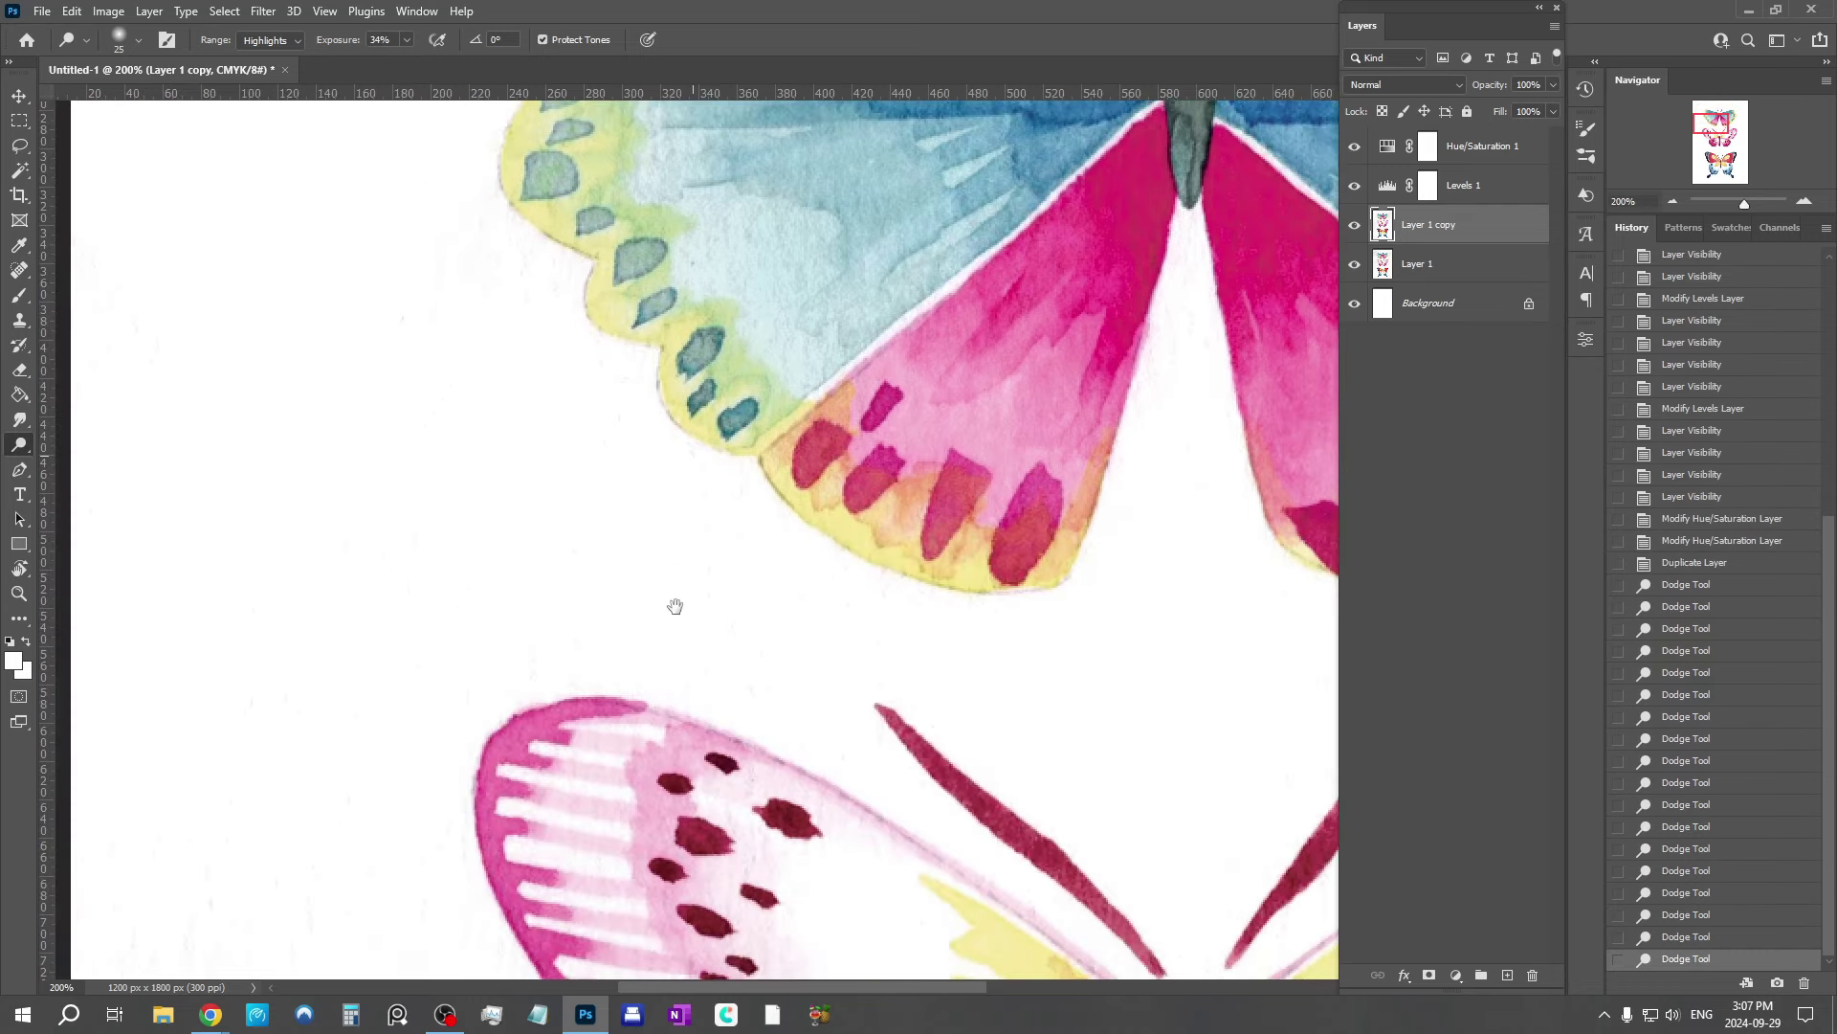
scroll(675, 606, "down", 3)
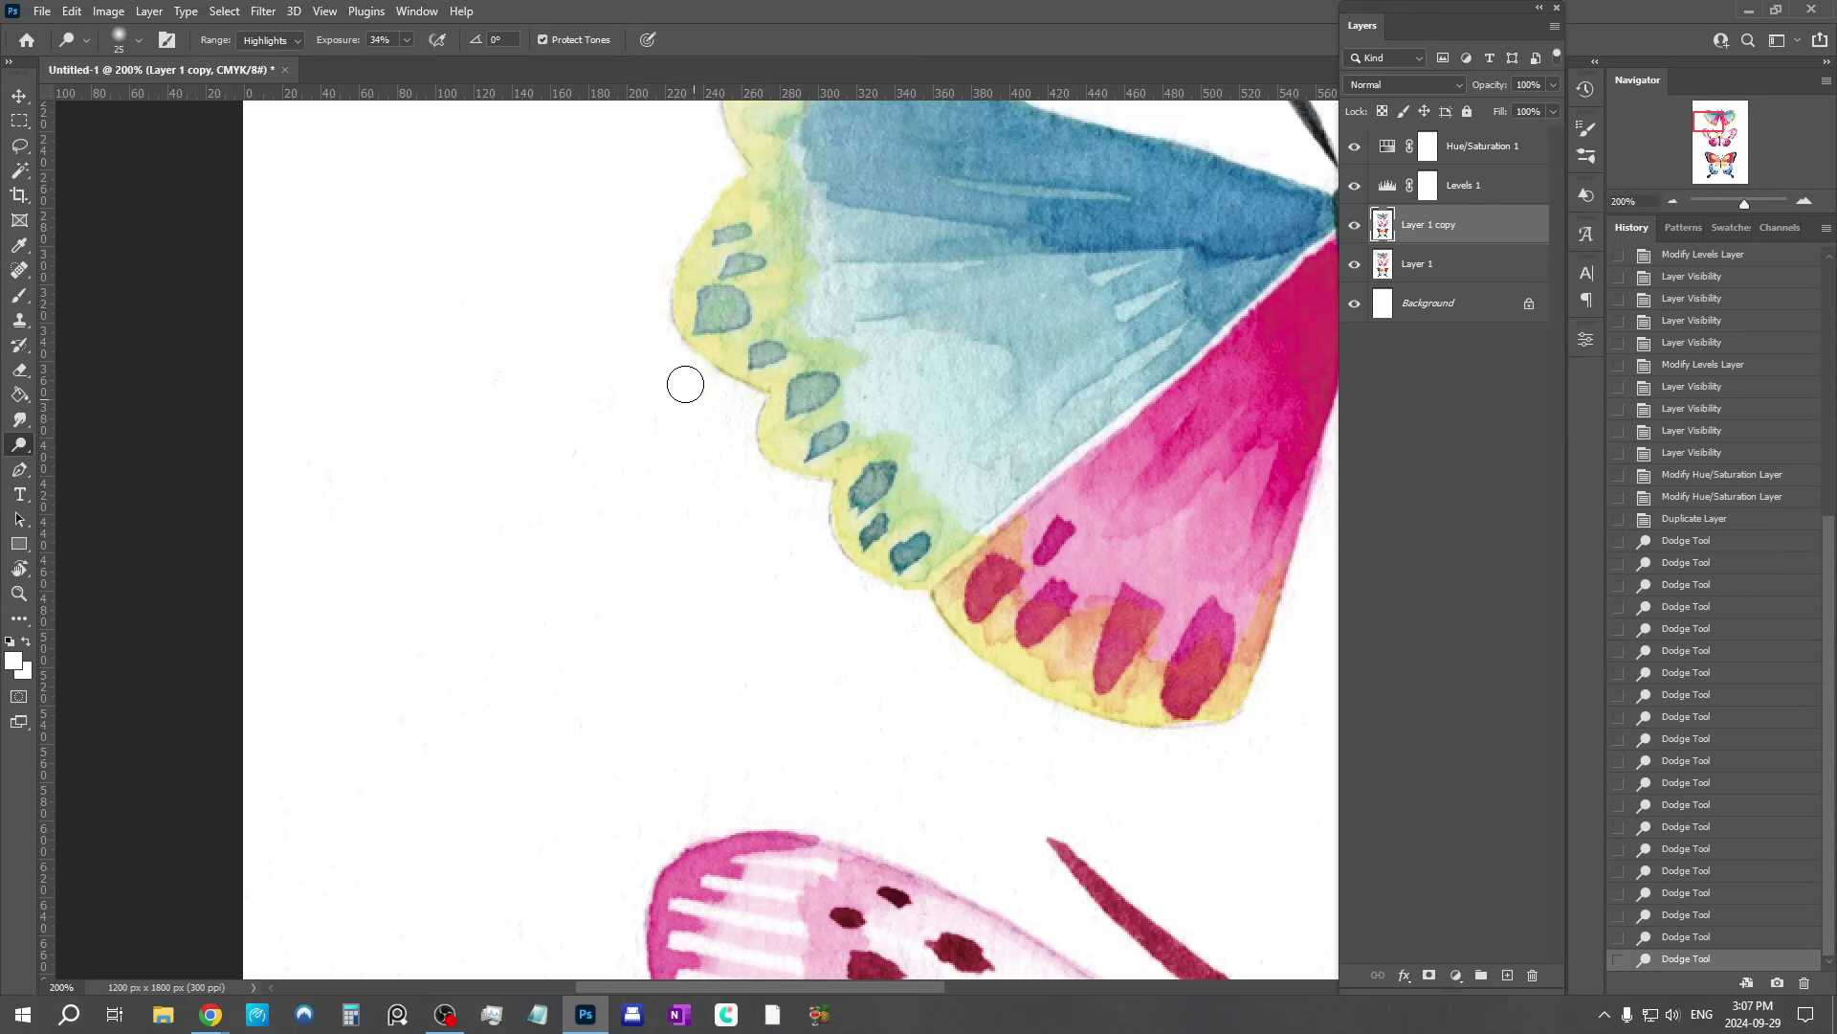
left_click(632, 380)
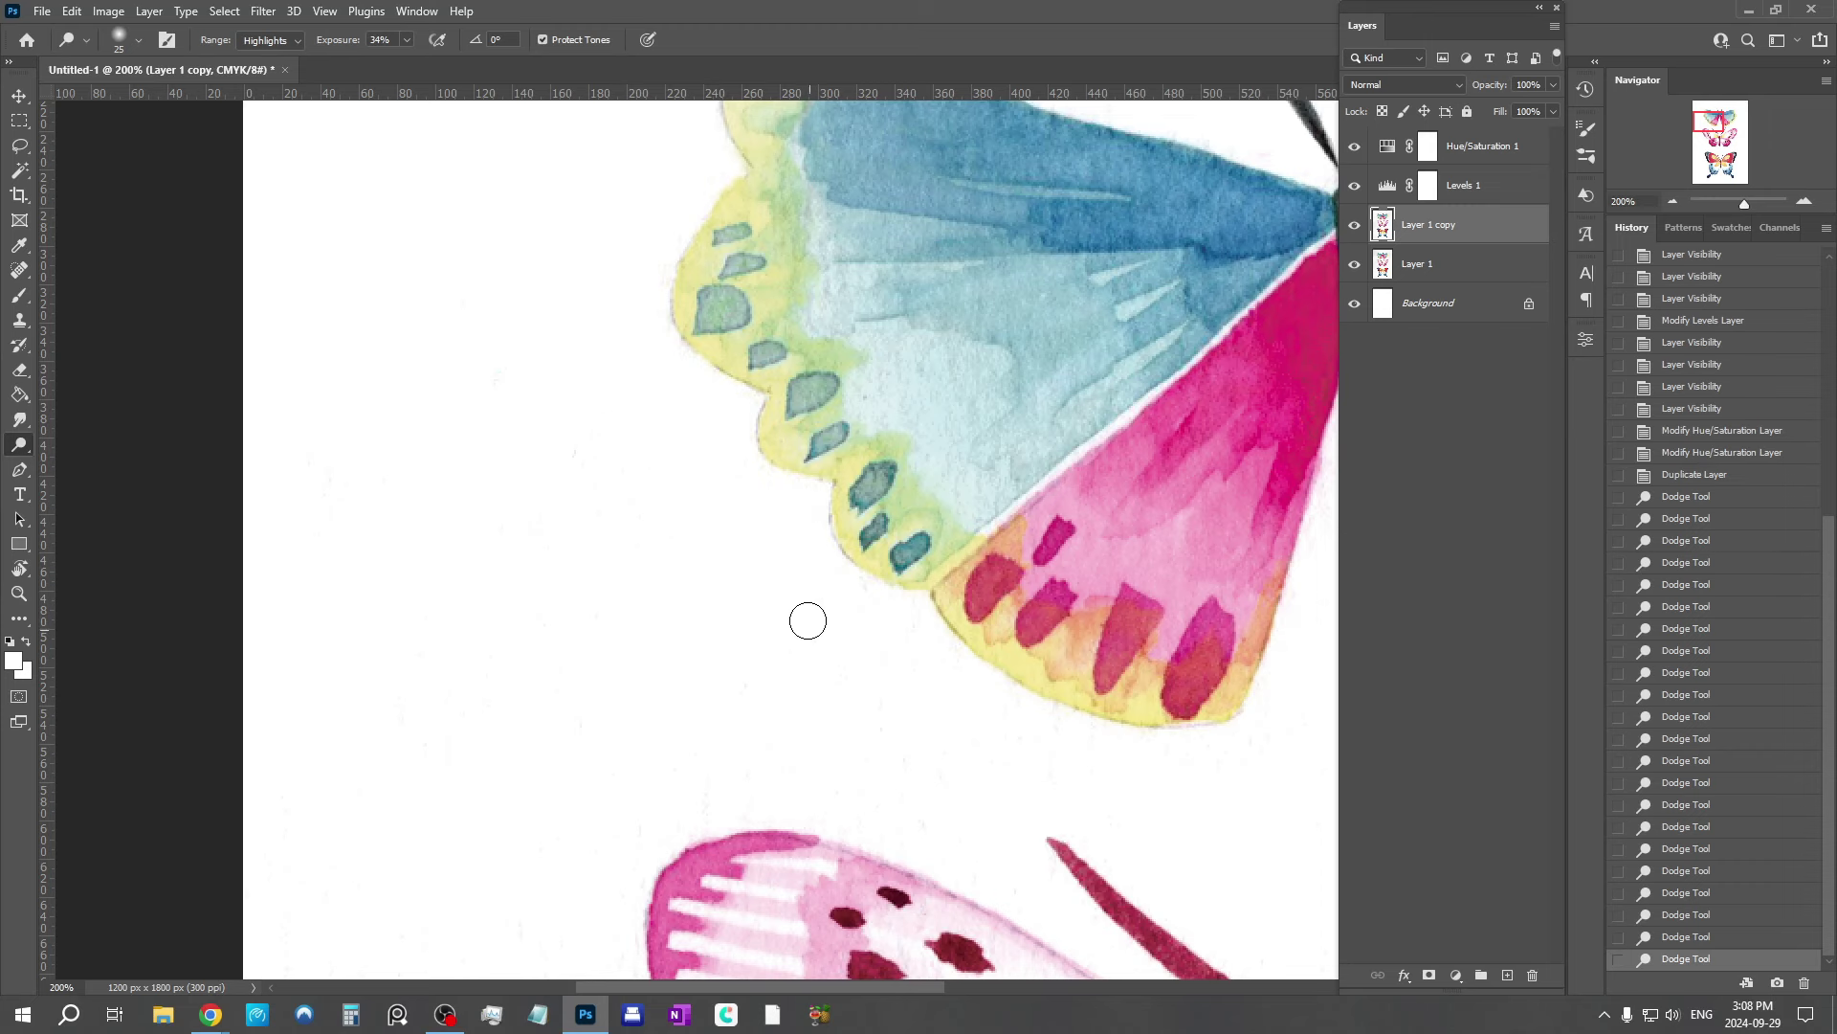
mouse_move(808, 619)
left_mouse_down()
mouse_move(812, 574)
mouse_move(857, 599)
left_mouse_up()
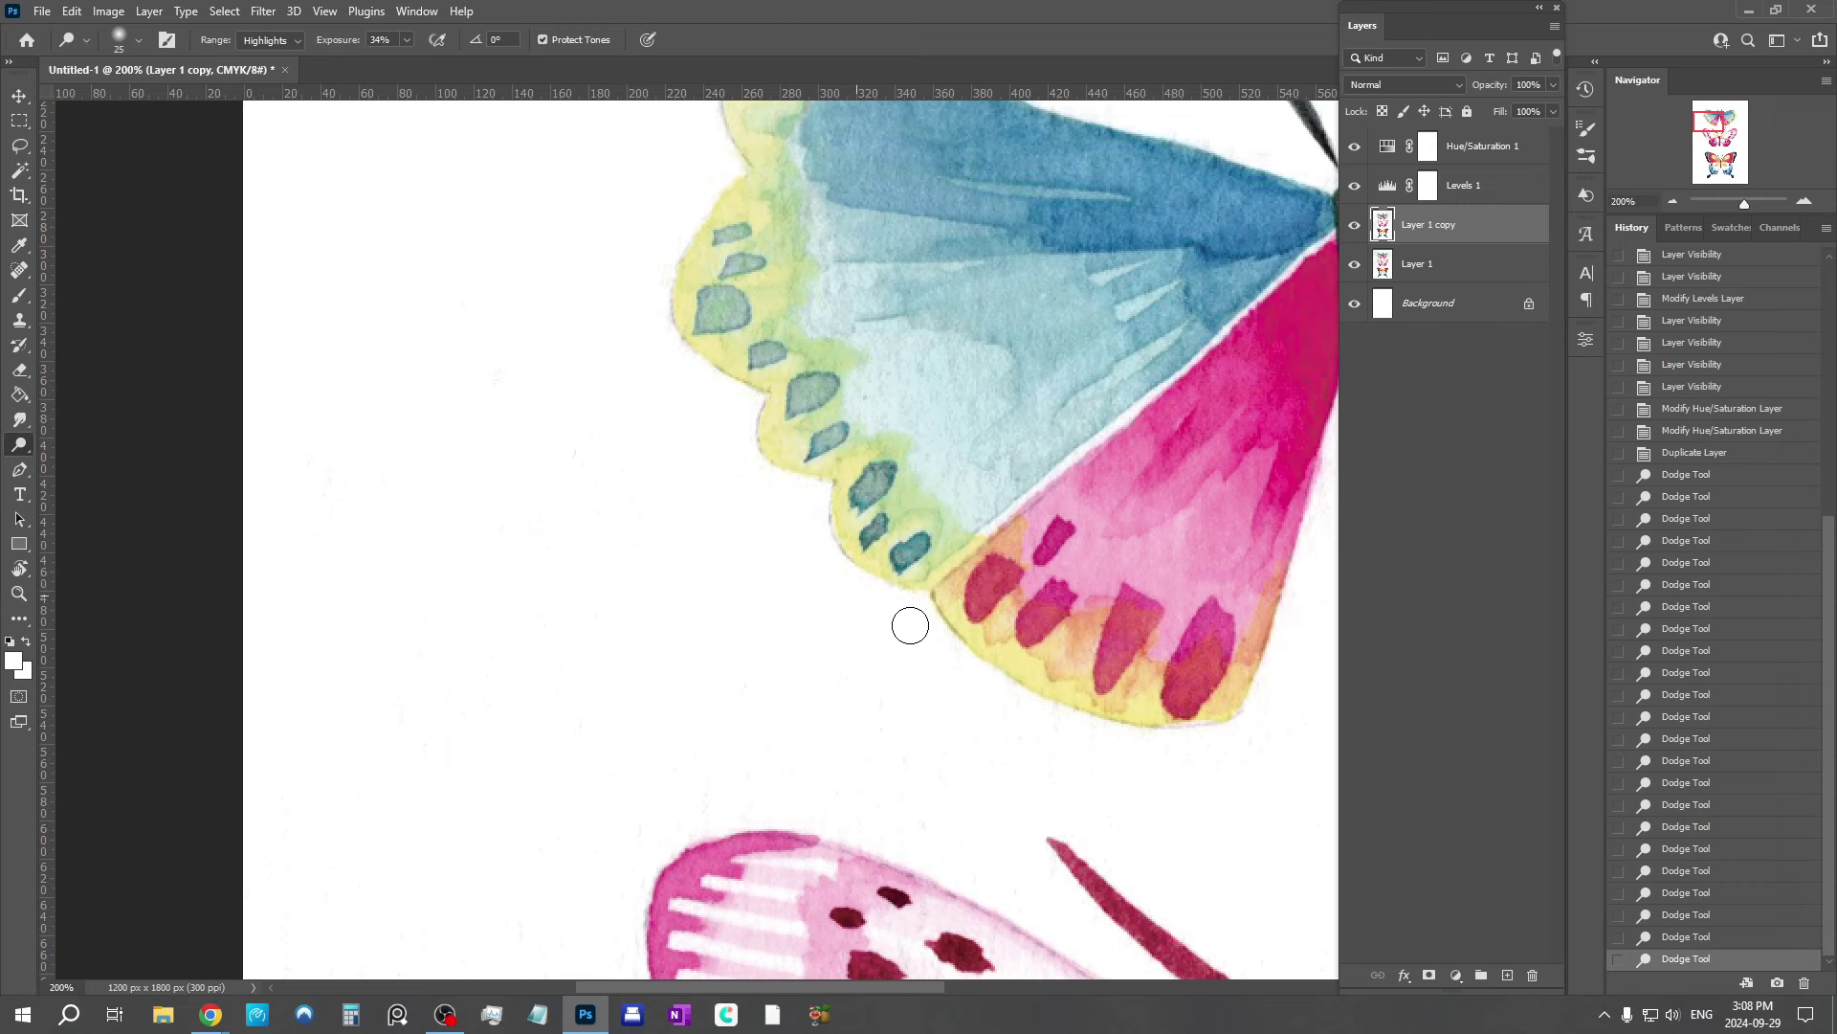
mouse_move(898, 658)
left_mouse_down()
mouse_move(894, 698)
mouse_move(716, 387)
left_mouse_up()
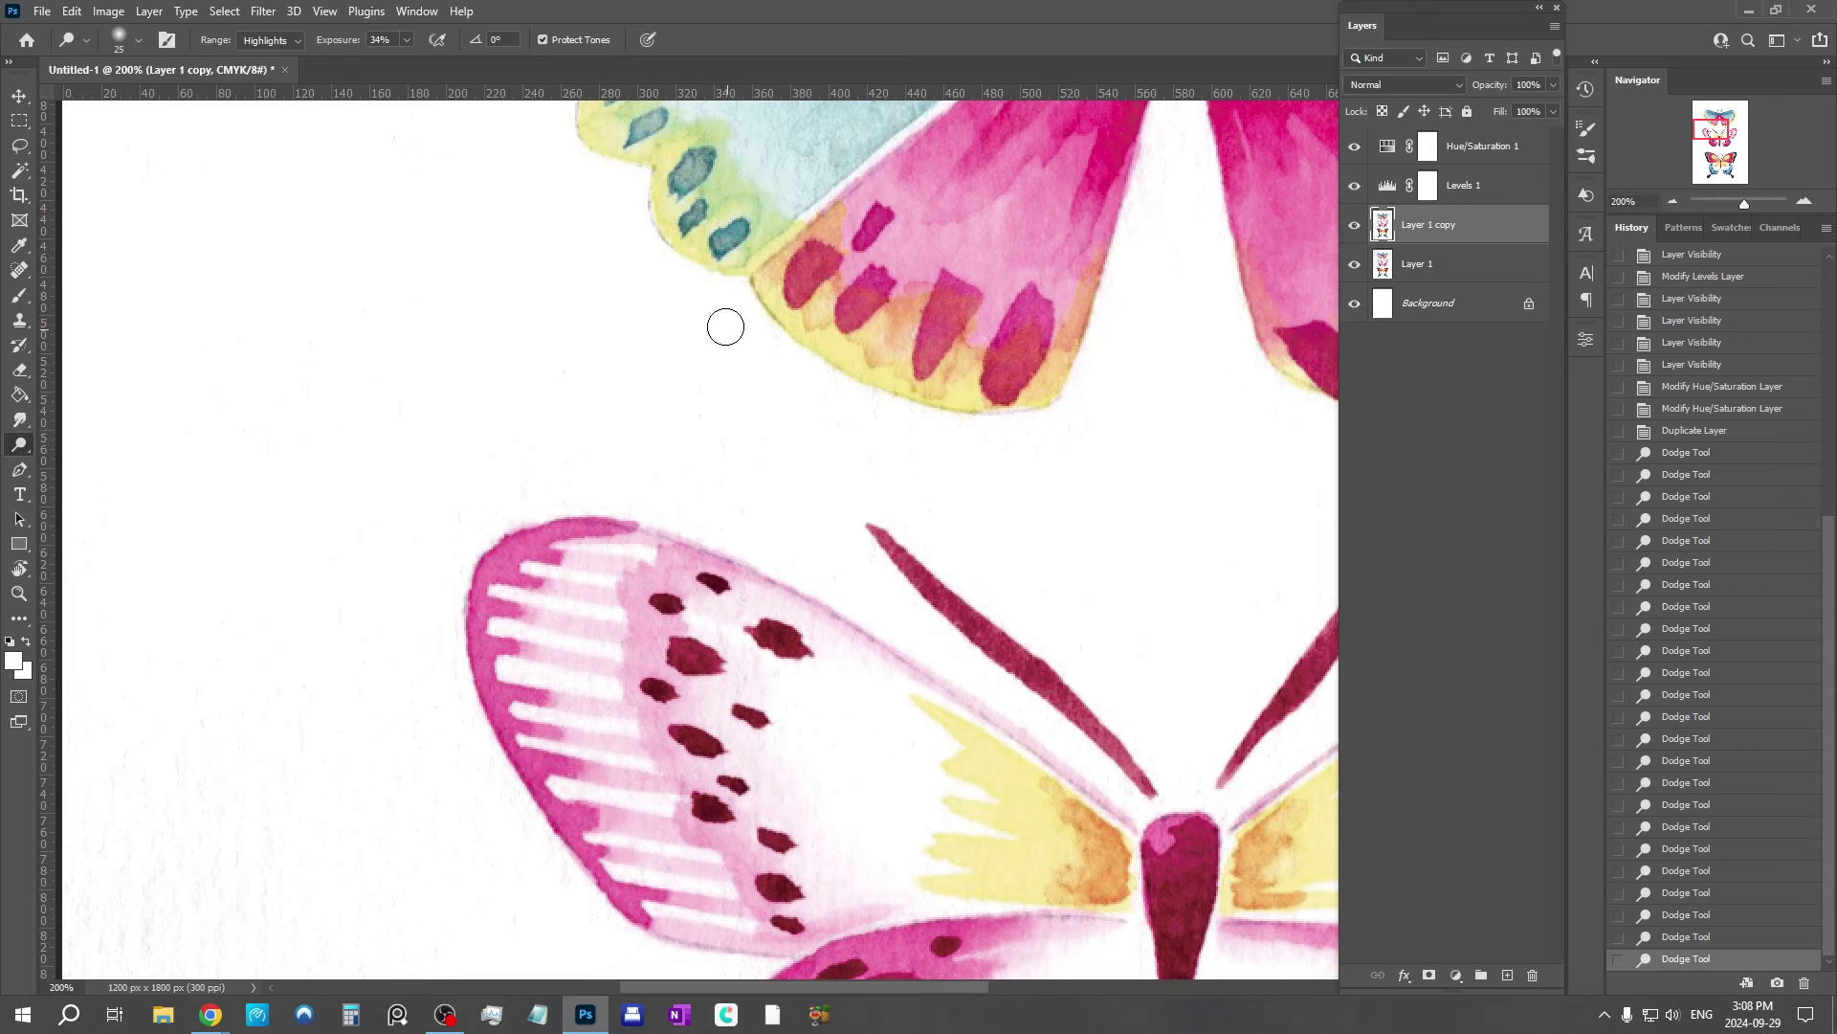
left_click_drag(731, 298, 631, 250)
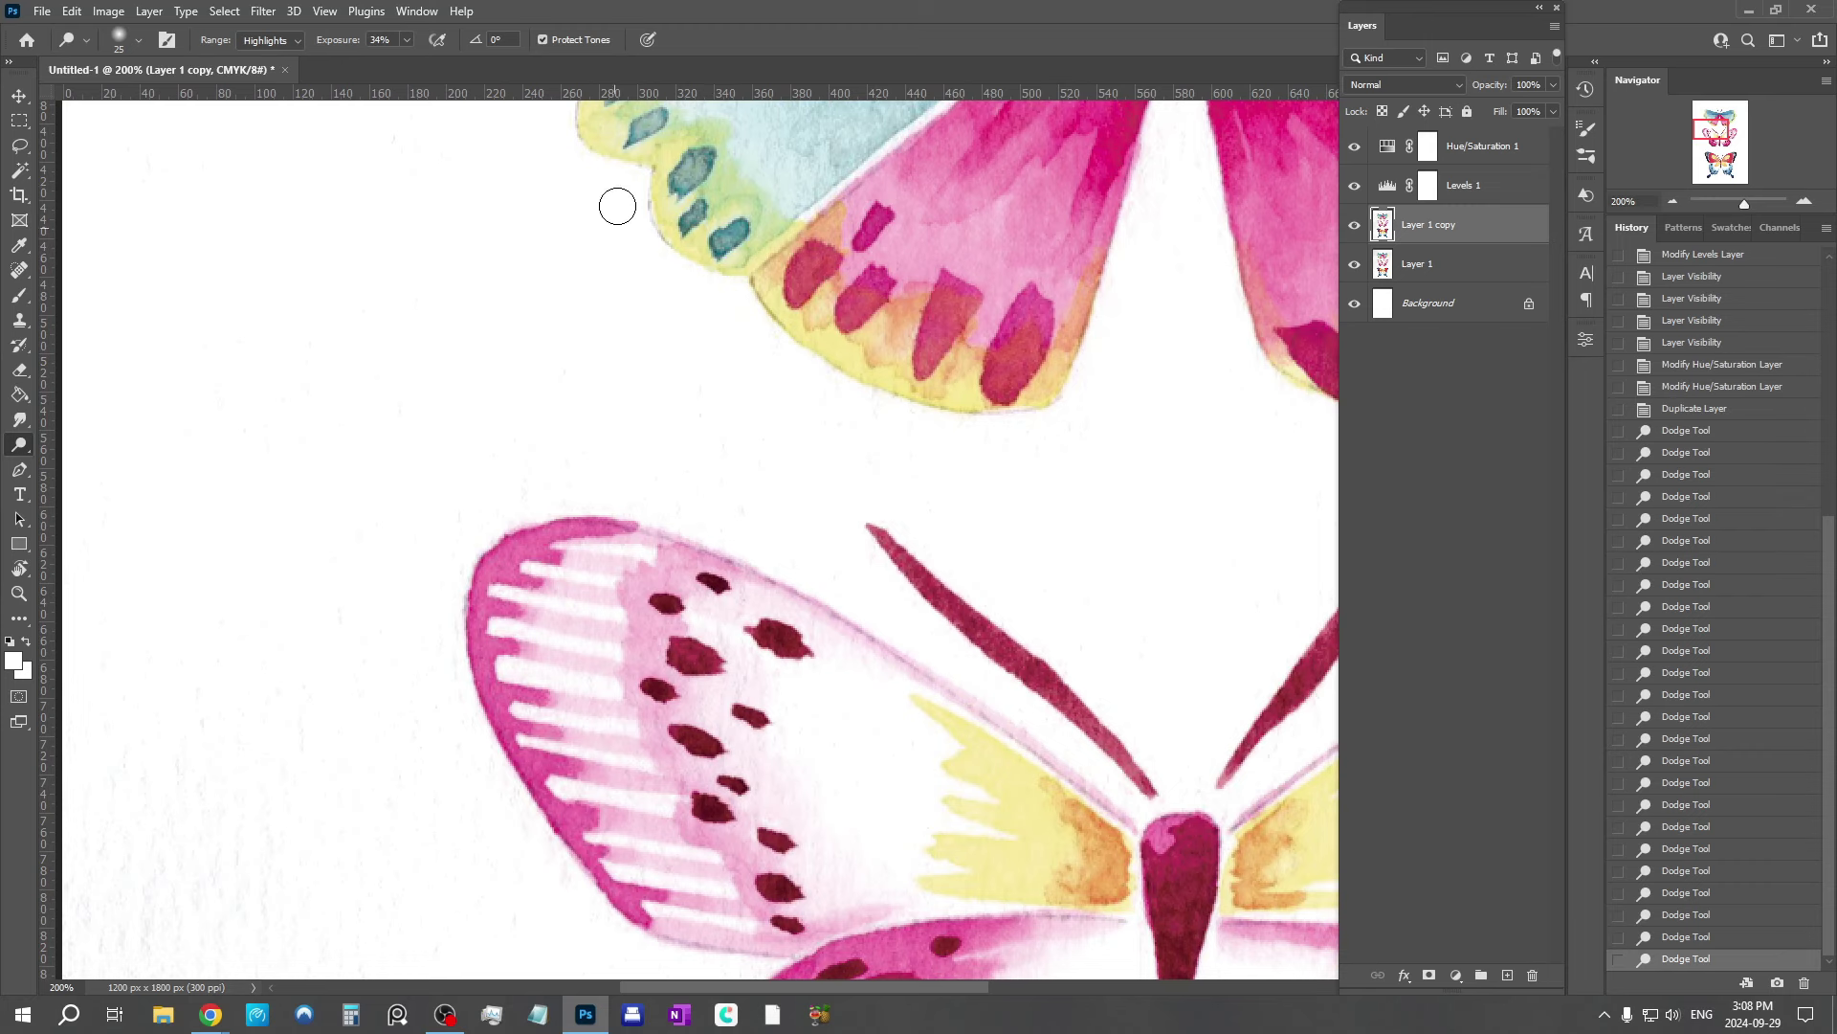
mouse_move(542, 208)
left_mouse_down()
mouse_move(373, 147)
mouse_move(459, 291)
mouse_move(616, 204)
mouse_move(689, 235)
left_mouse_up()
scroll(492, 262, "down", 2)
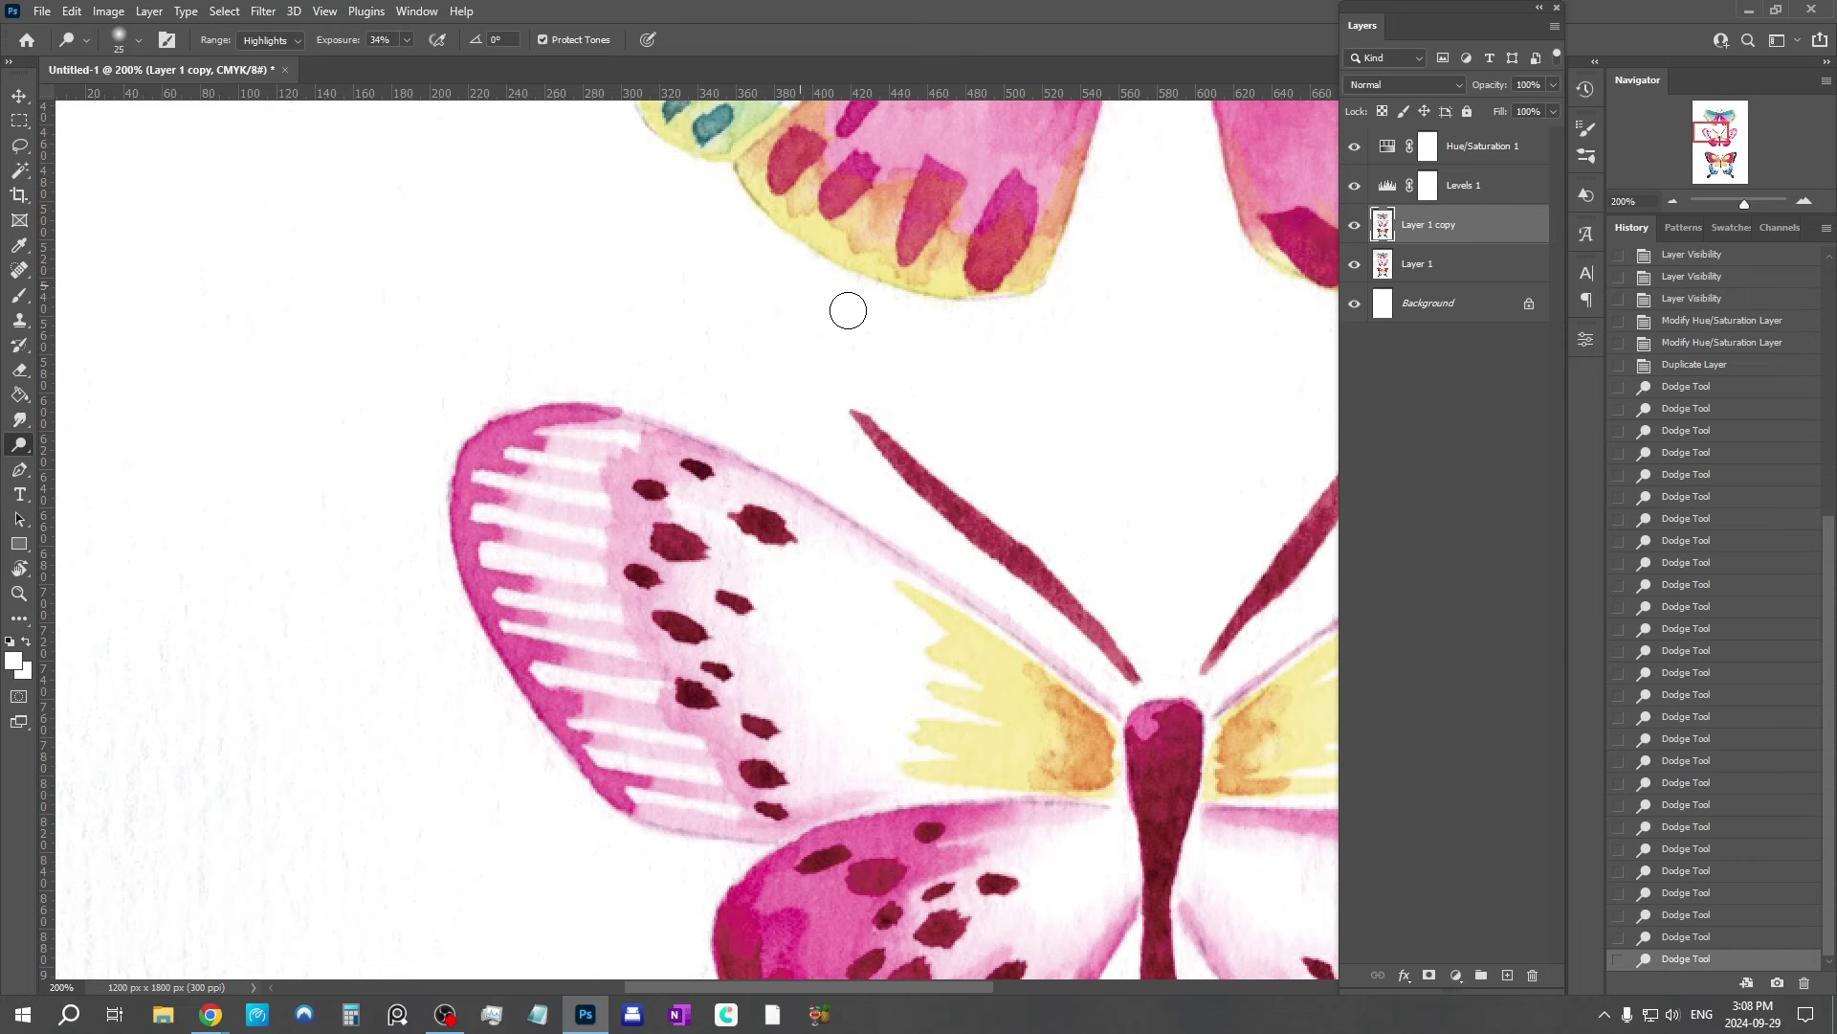
Step: Dodge the paper between the top butterfly's lower wings and the middle butterfly's antennae to white
mouse_move(752, 319)
left_mouse_down()
mouse_move(718, 369)
mouse_move(787, 364)
left_mouse_up()
scroll(706, 353, "right", 3)
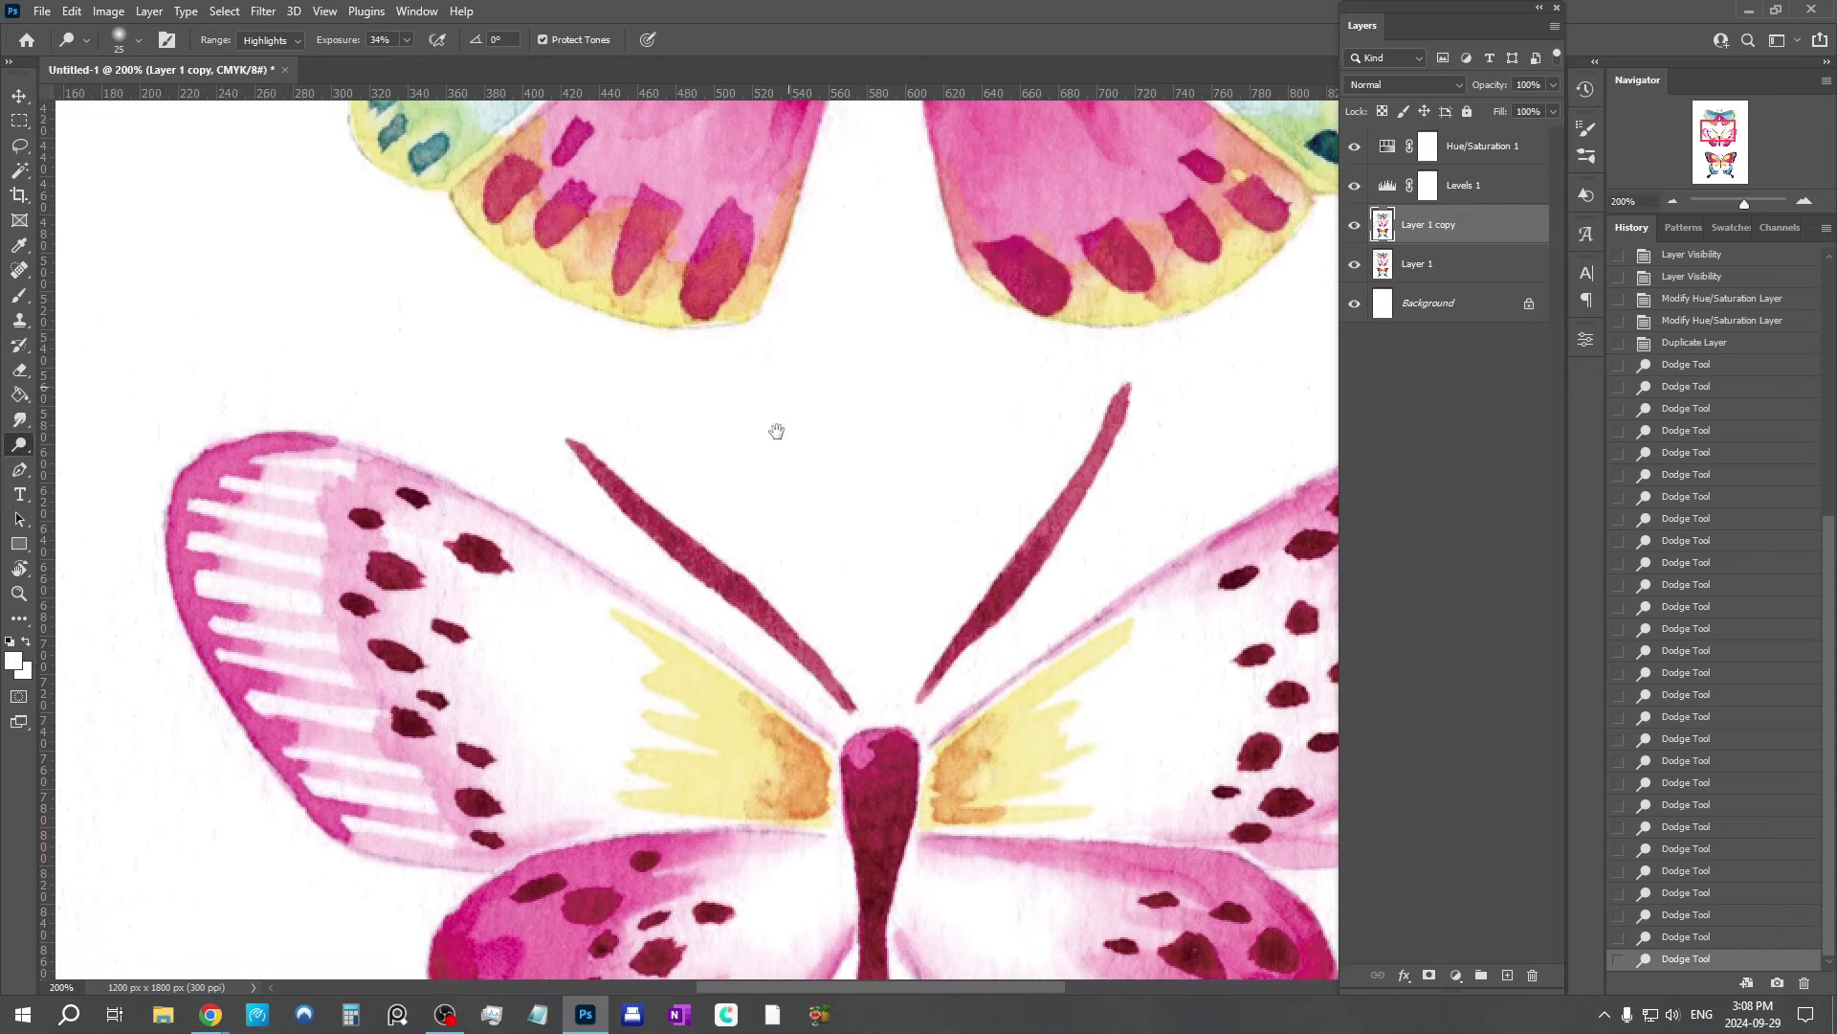
scroll(768, 429, "up", 1)
left_click_drag(834, 389, 849, 319)
scroll(714, 497, "right", 2)
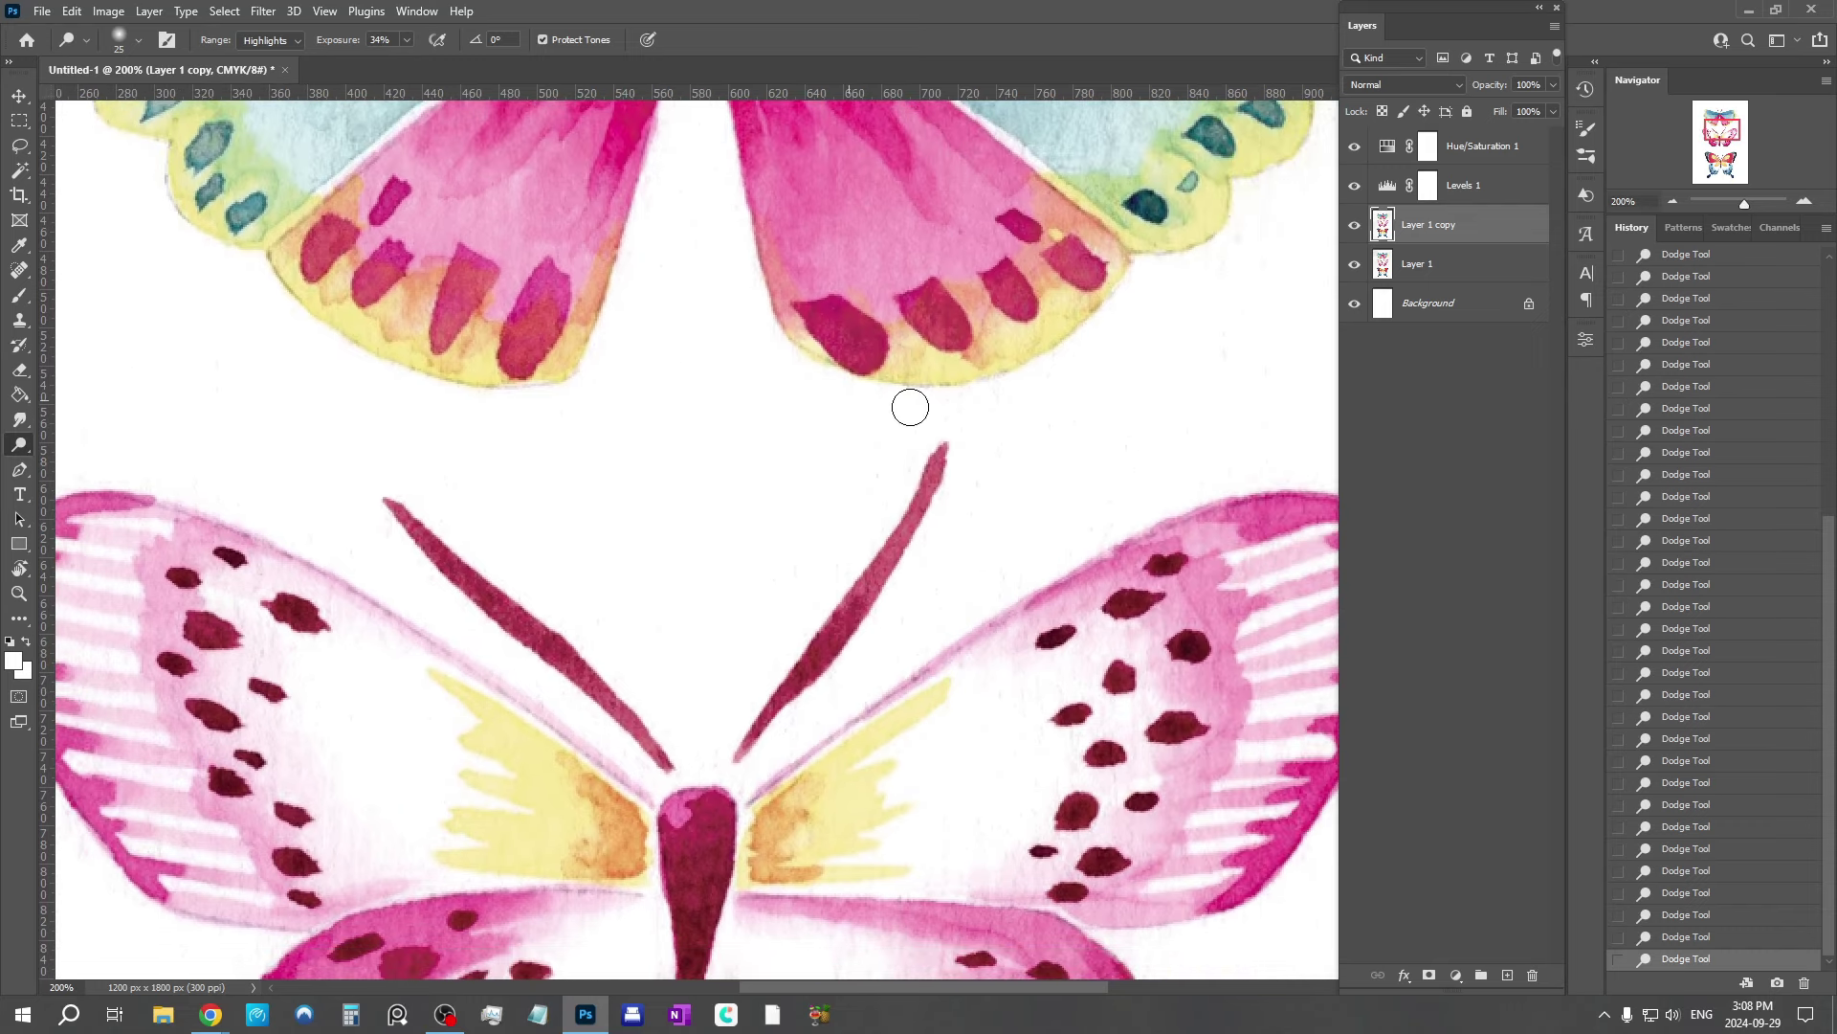
scroll(947, 431, "down", 1)
scroll(883, 431, "right", 1)
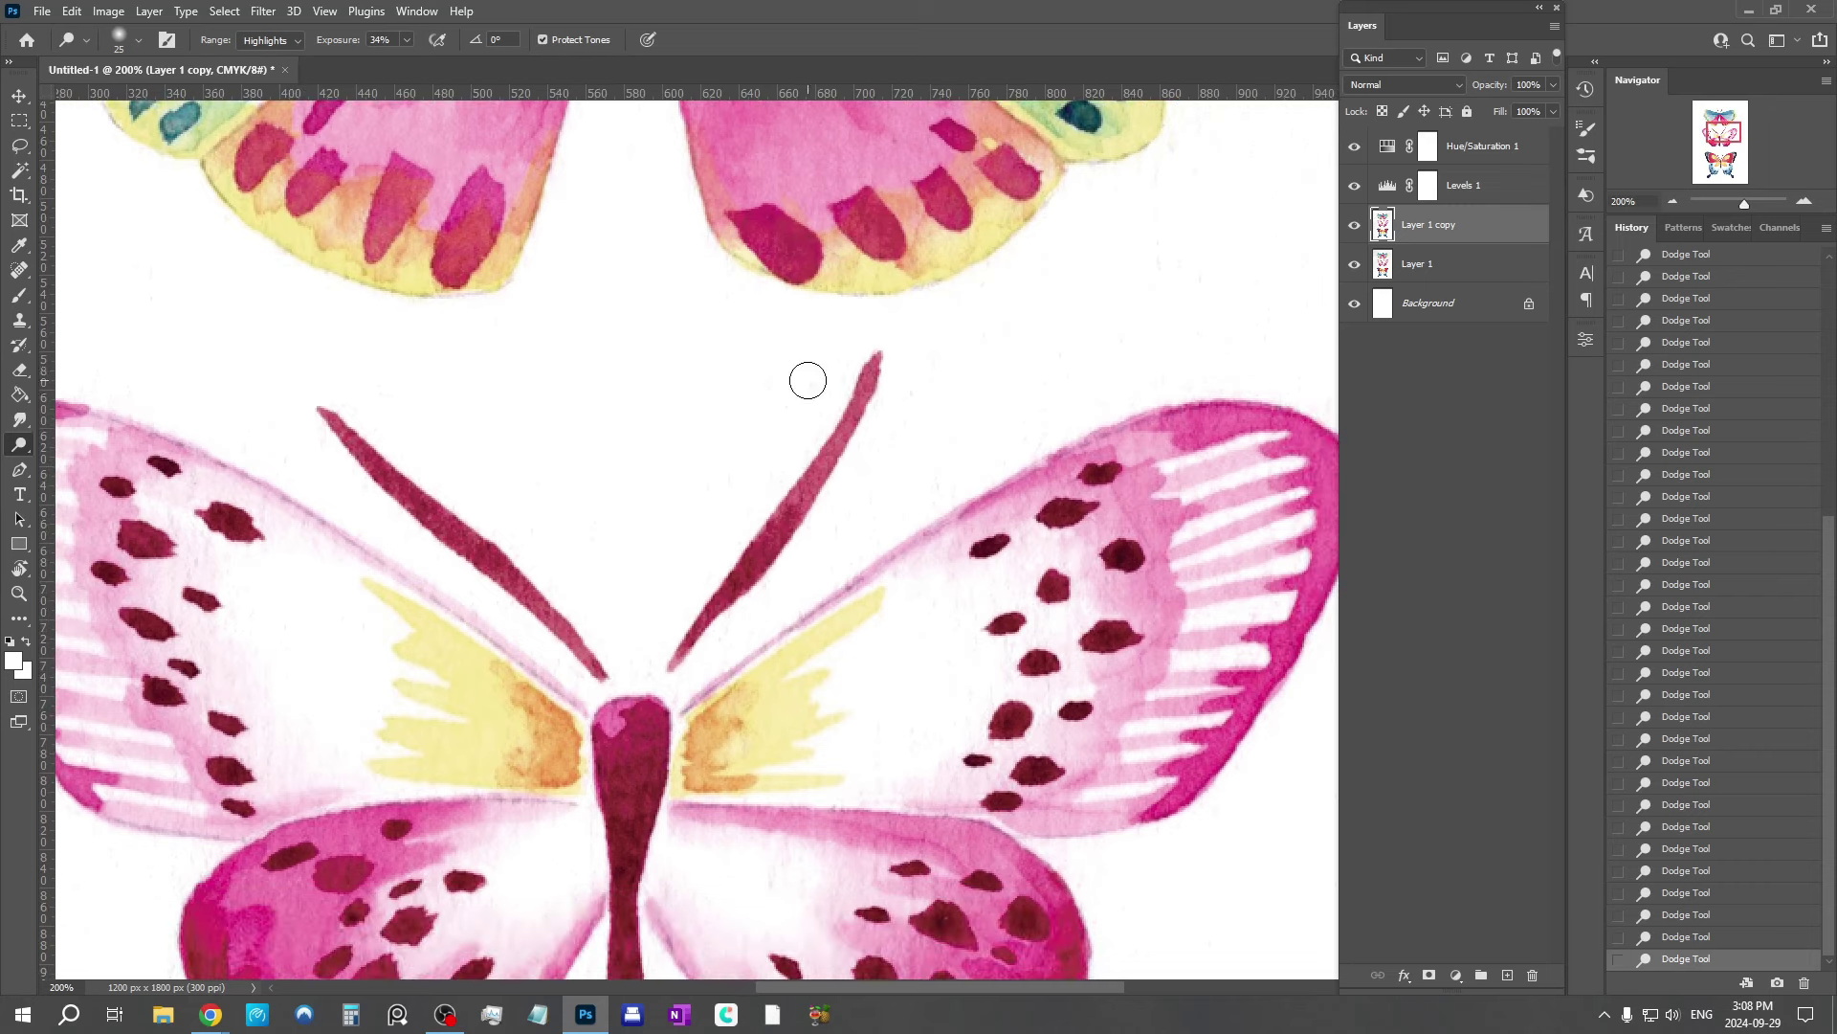
left_click_drag(692, 453, 800, 377)
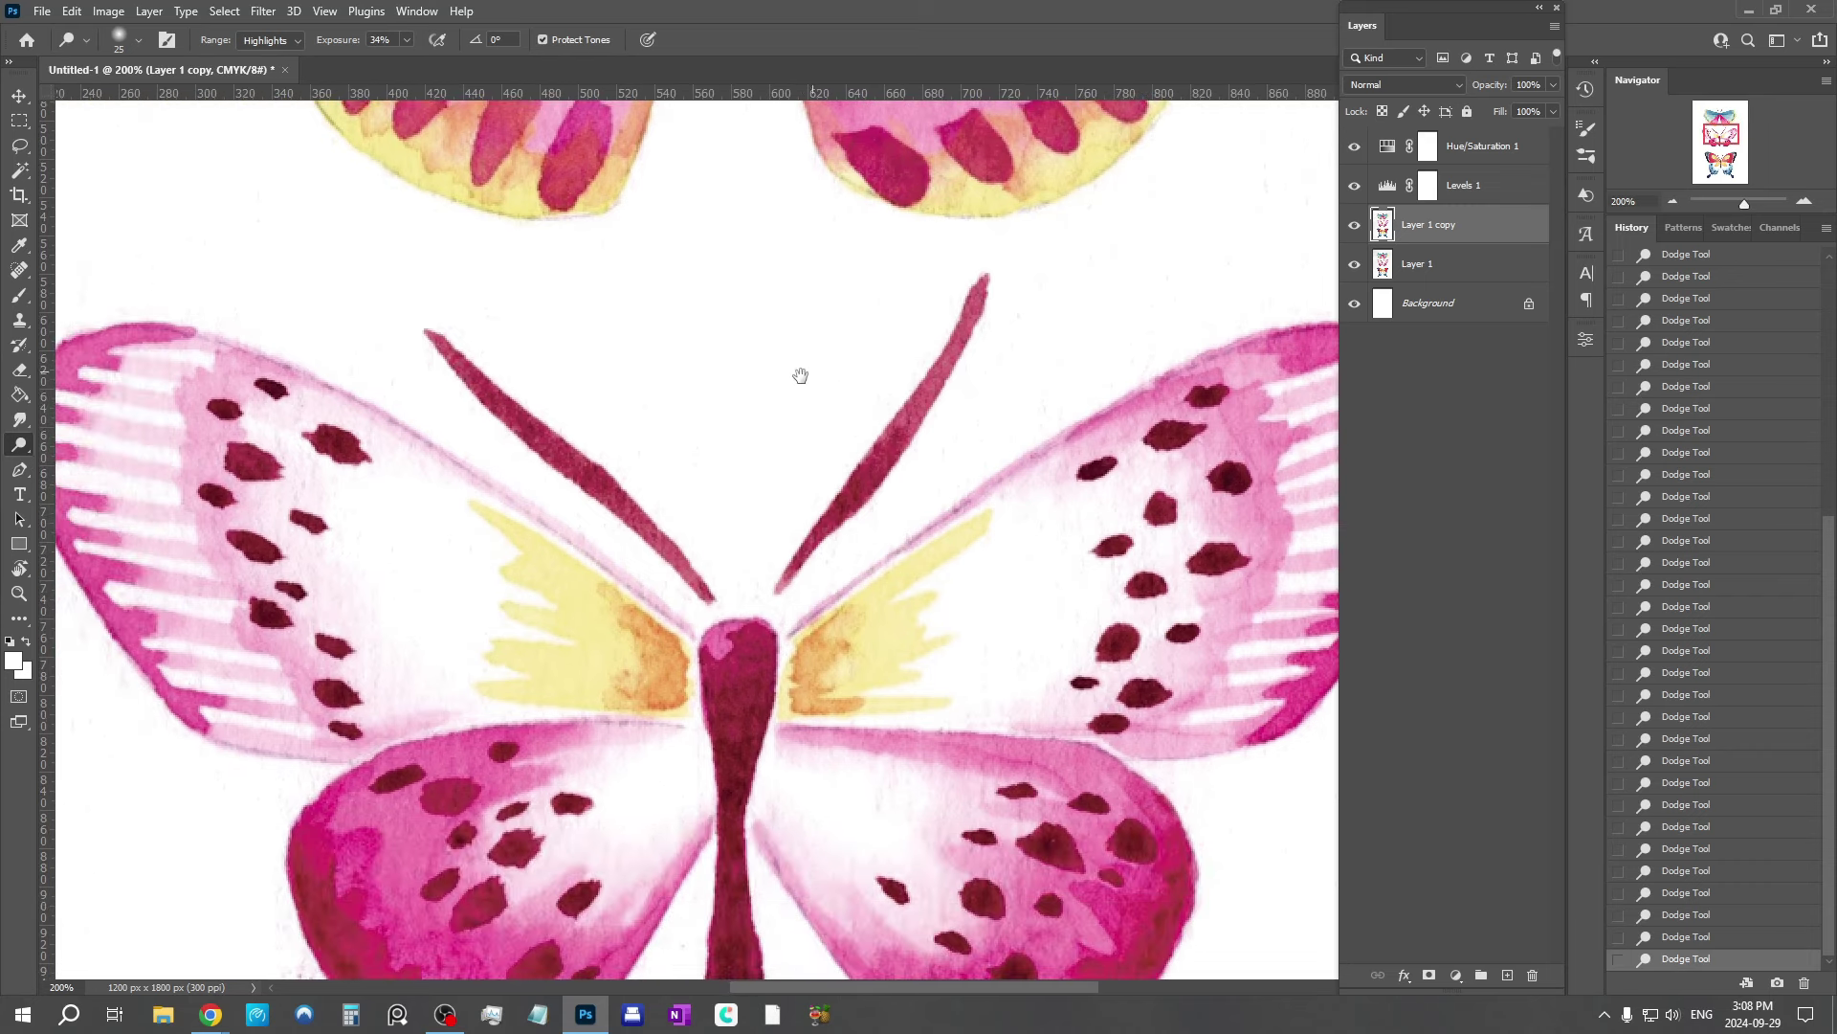
Step: Whiten the paper around the middle butterfly's antennae and below the top butterfly's right wings with the Dodge tool
left_click_drag(655, 421, 379, 597)
left_click_drag(1082, 357, 937, 384)
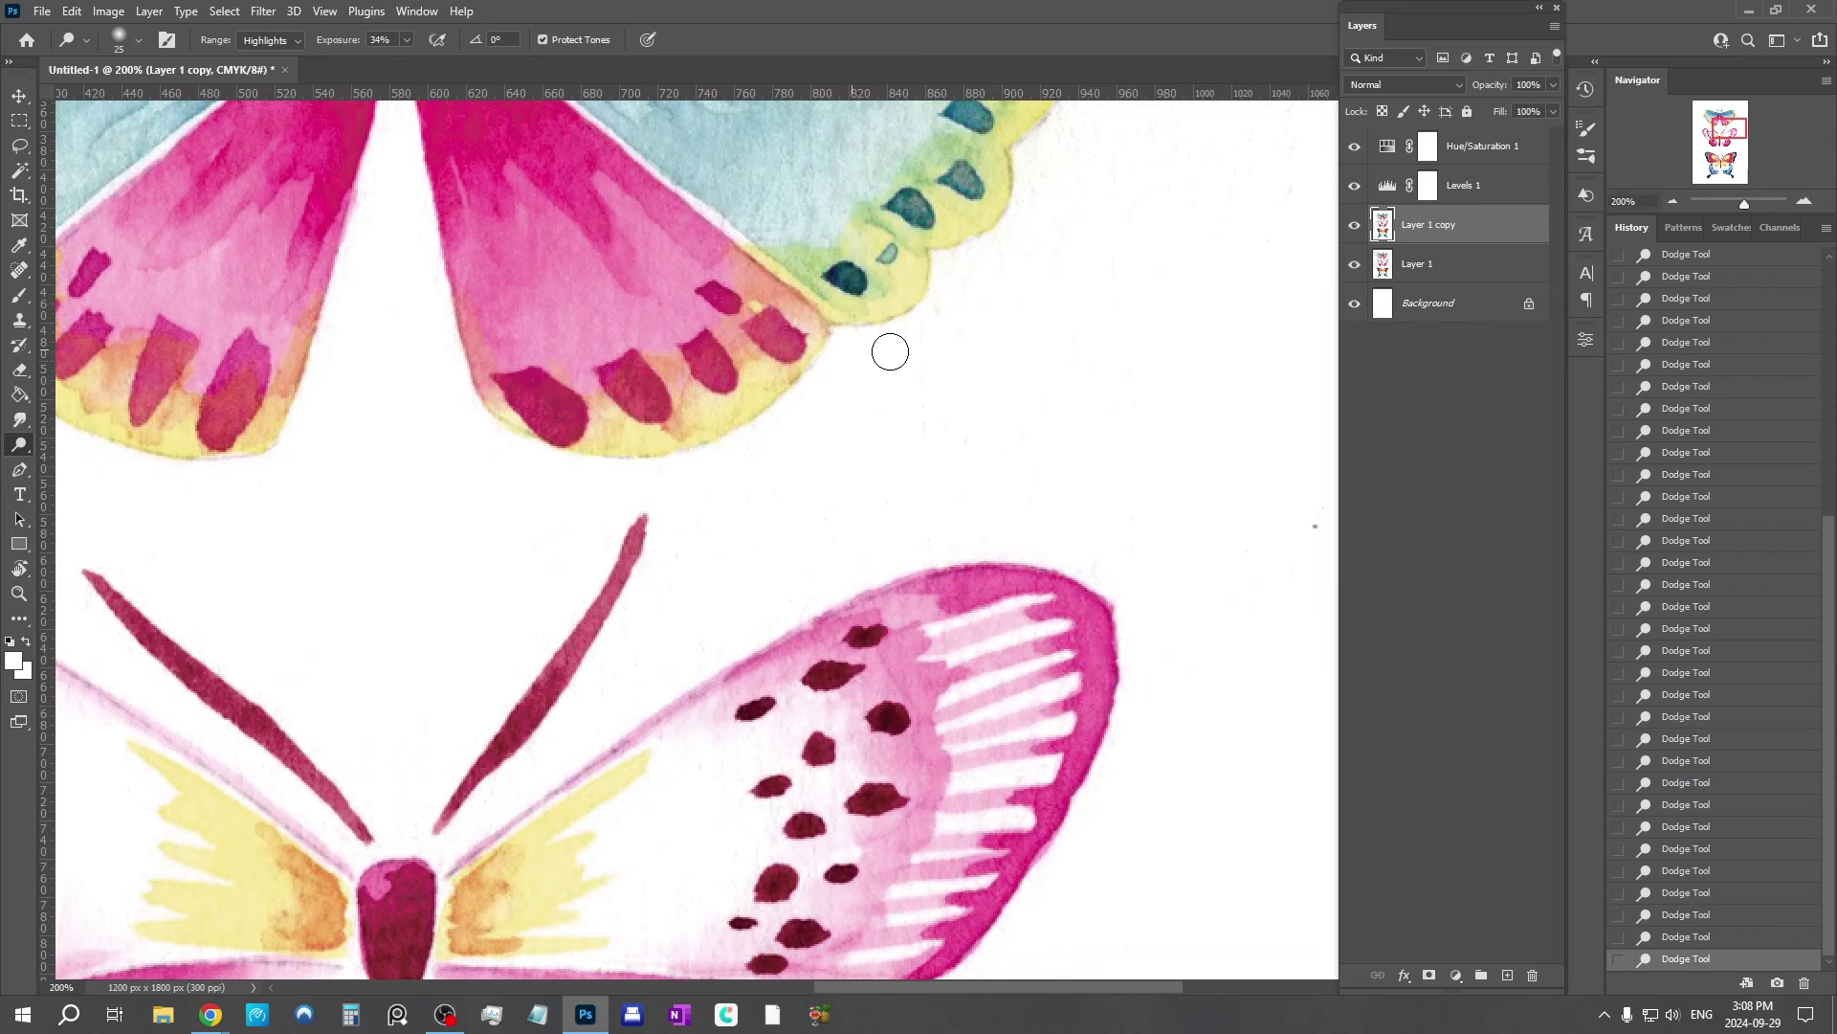
left_click_drag(956, 316, 871, 392)
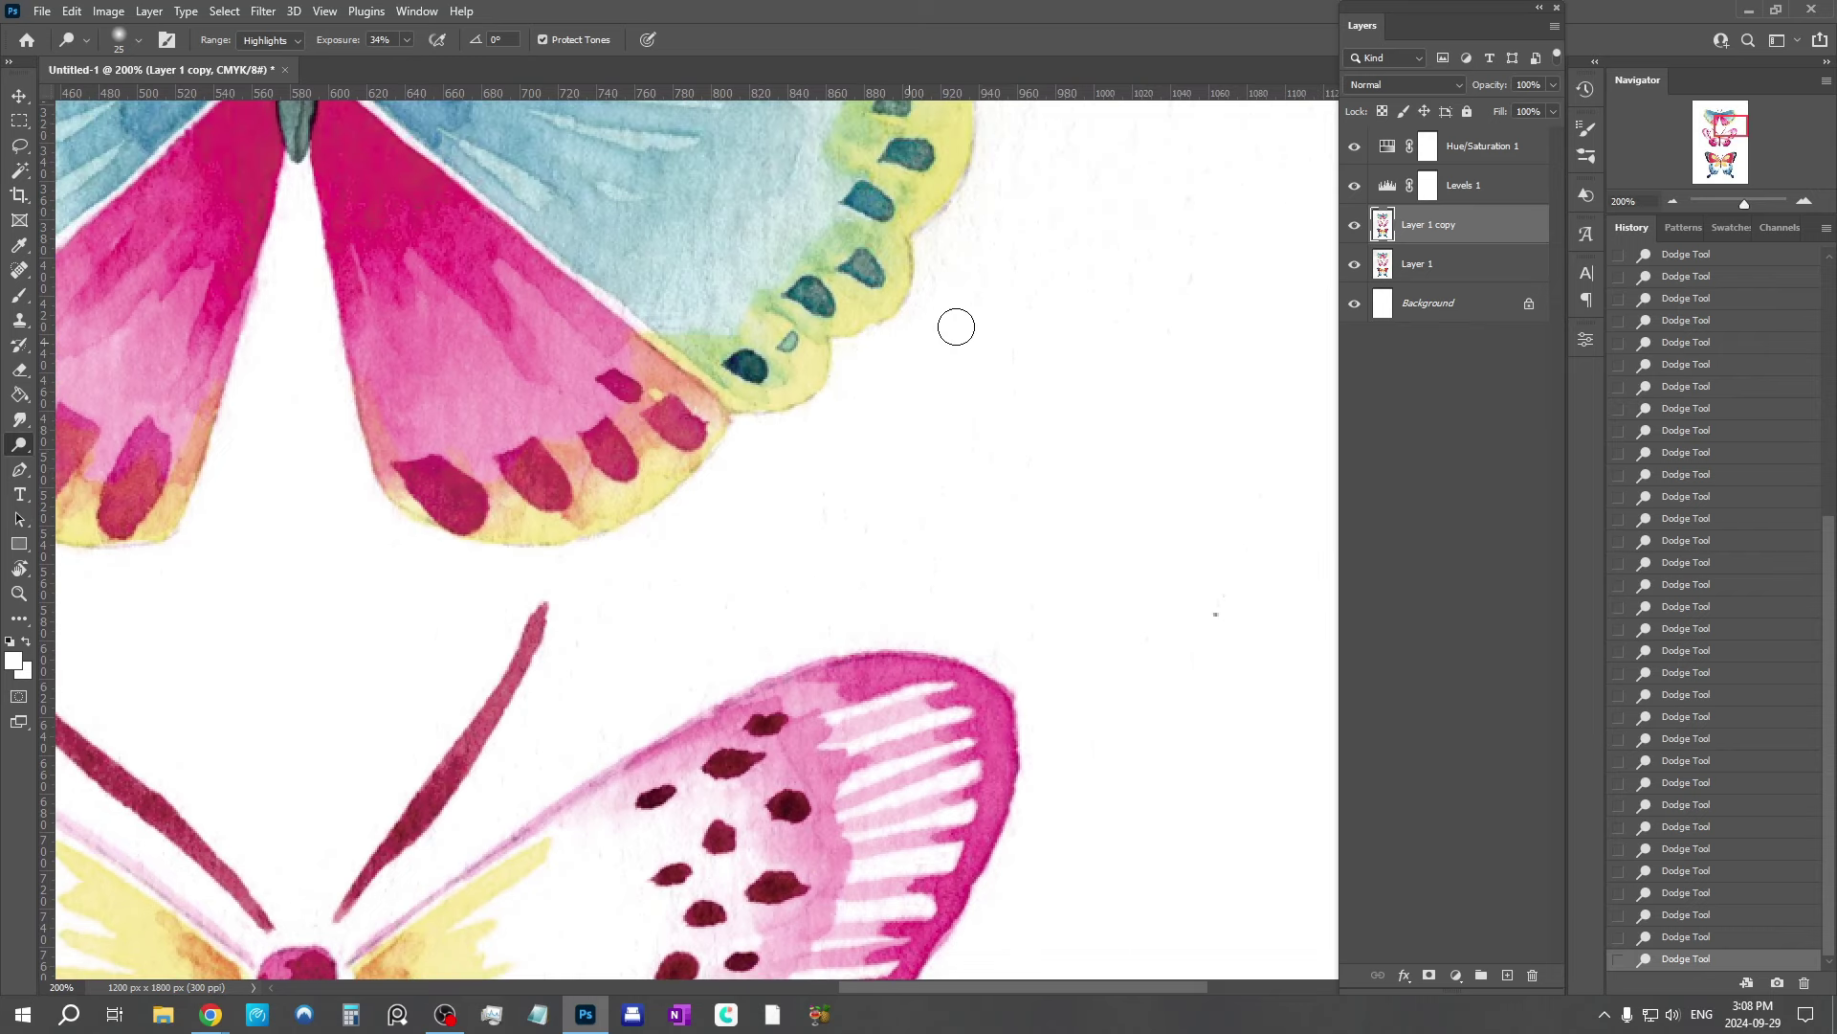
scroll(833, 414, "right", 2)
scroll(585, 293, "up", 5)
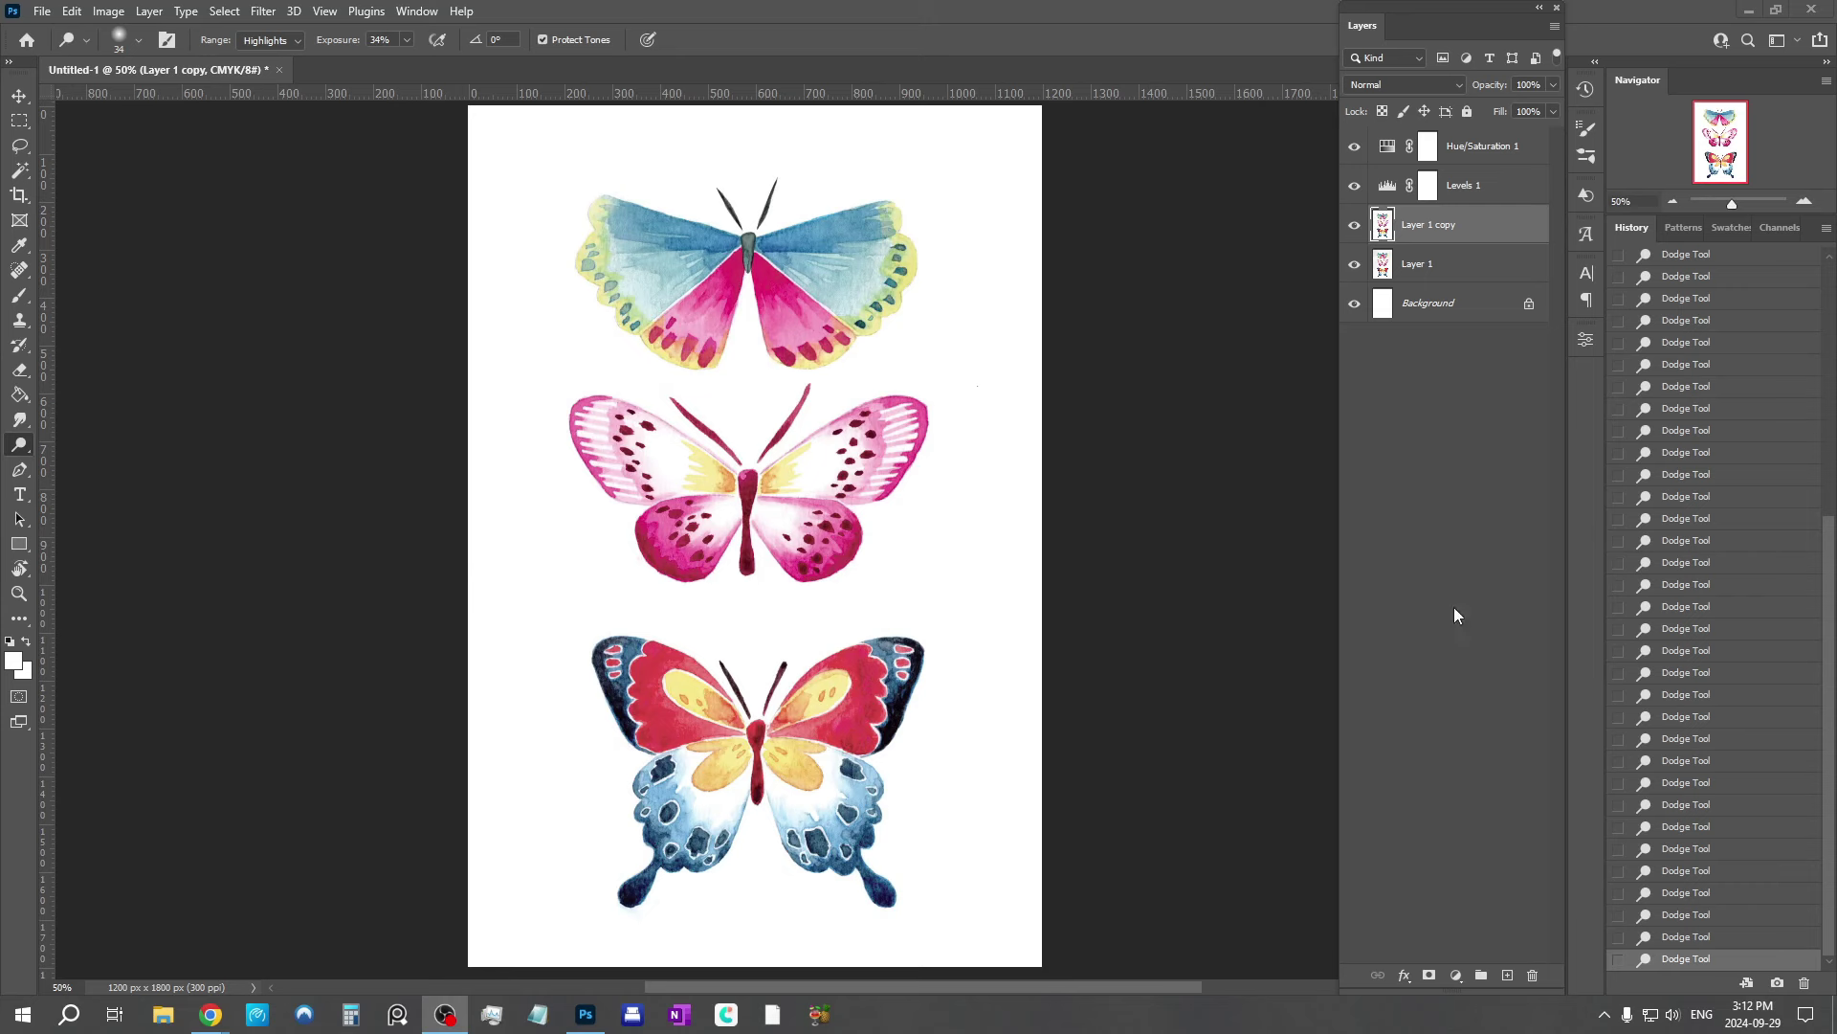
Step: Toggle the visibility of Layer 1 copy several times to compare the dodged painting with the original
left_click(1354, 226)
left_click(1354, 227)
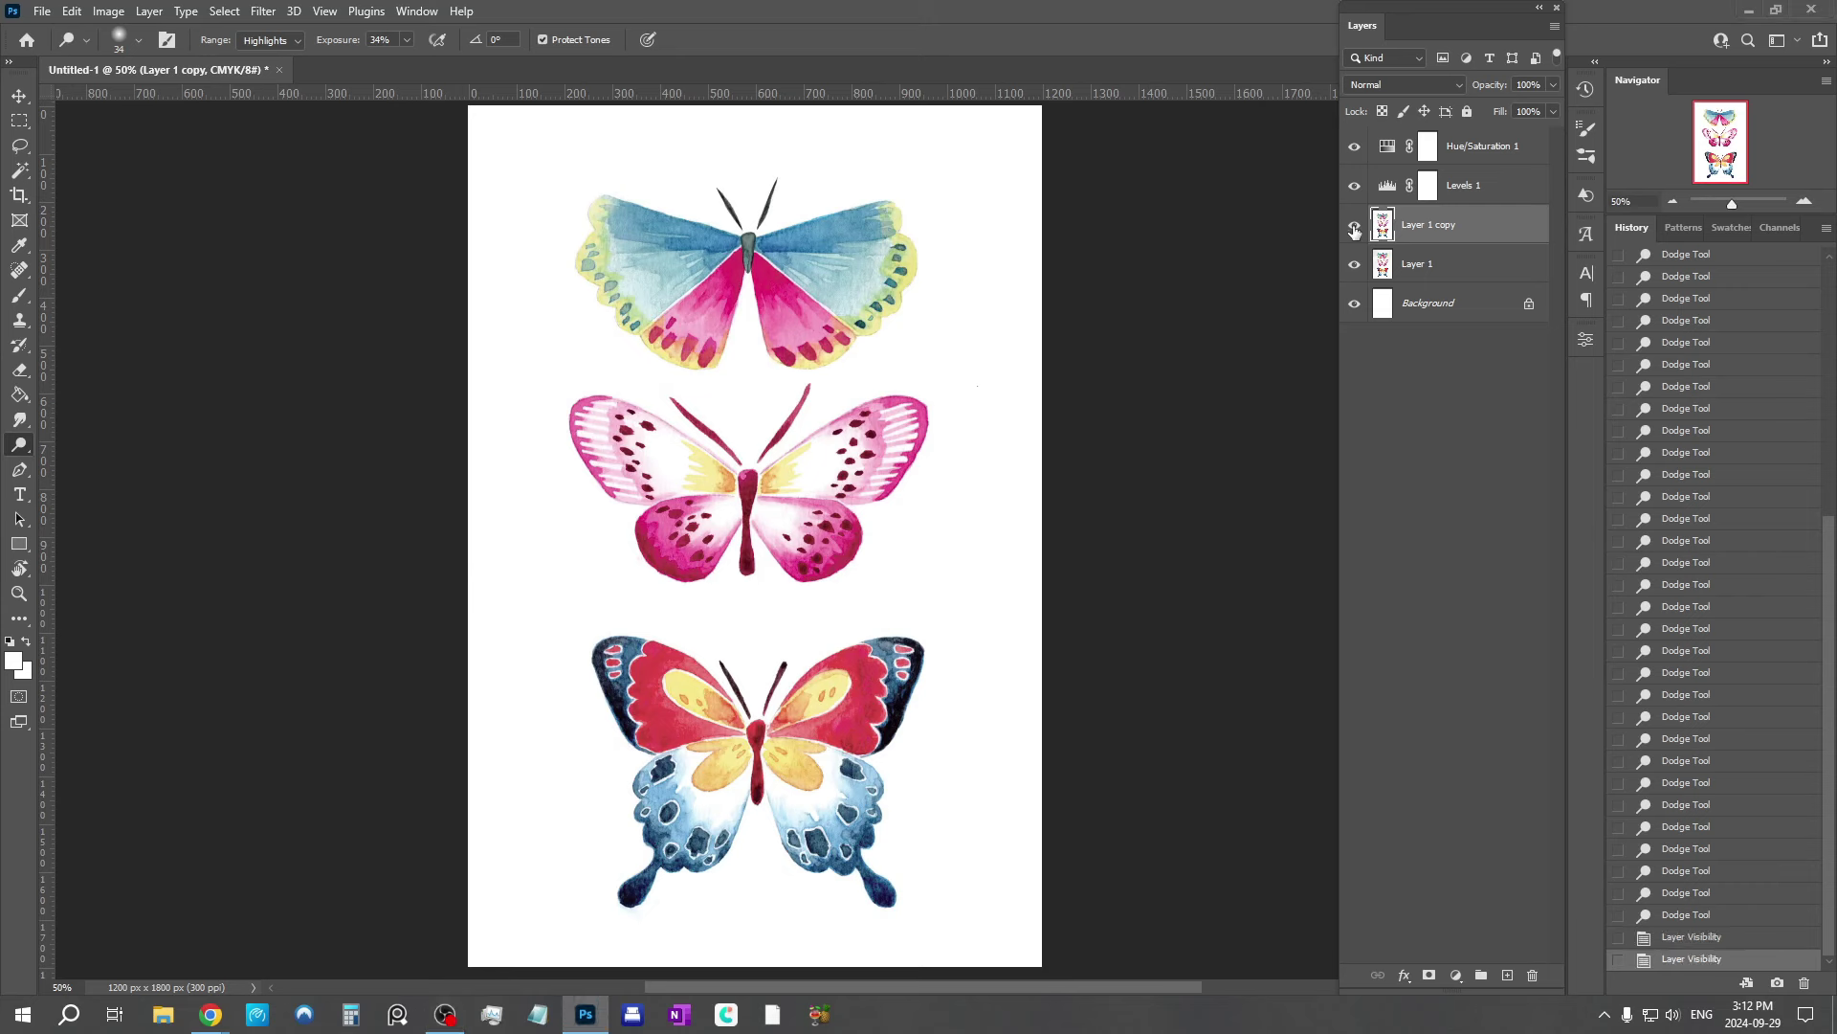
left_click(1354, 227)
left_click(1354, 227)
left_click(1354, 226)
left_click(1354, 226)
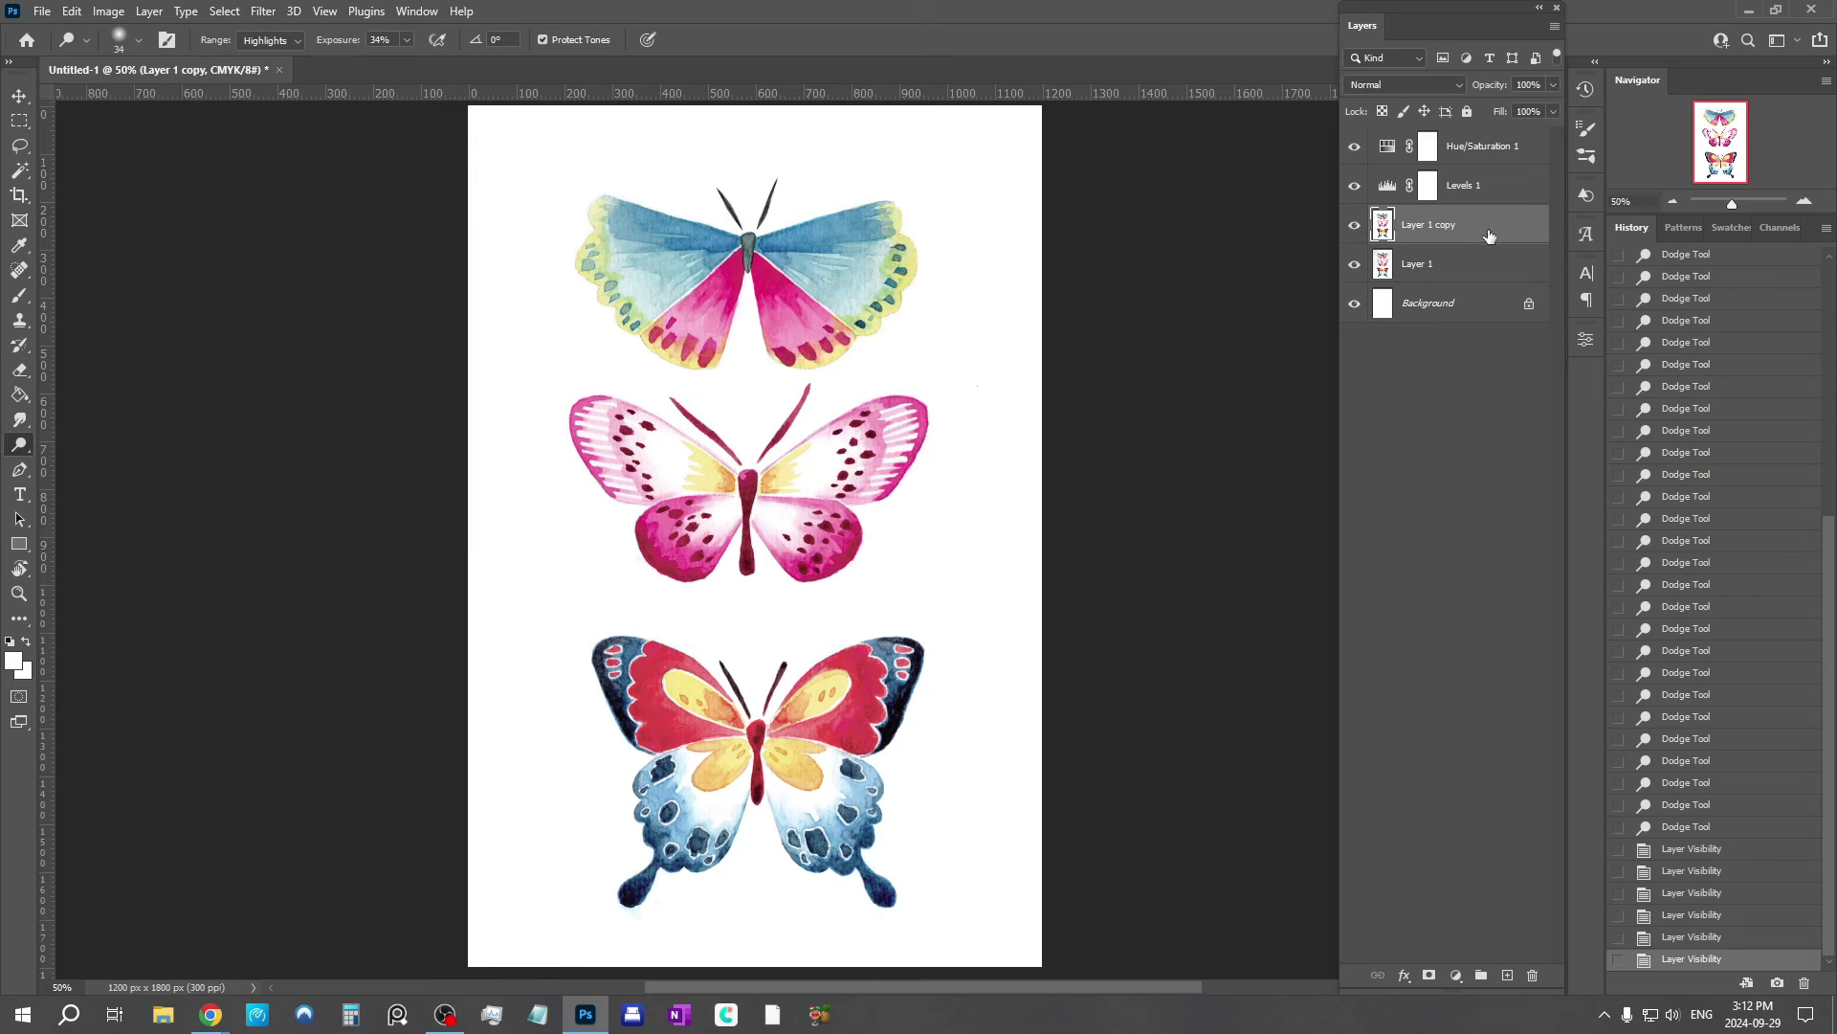
Step: Dodge the faint marks on the paper beside and below the middle butterfly's lower left wing
scroll(801, 538, "up", 3)
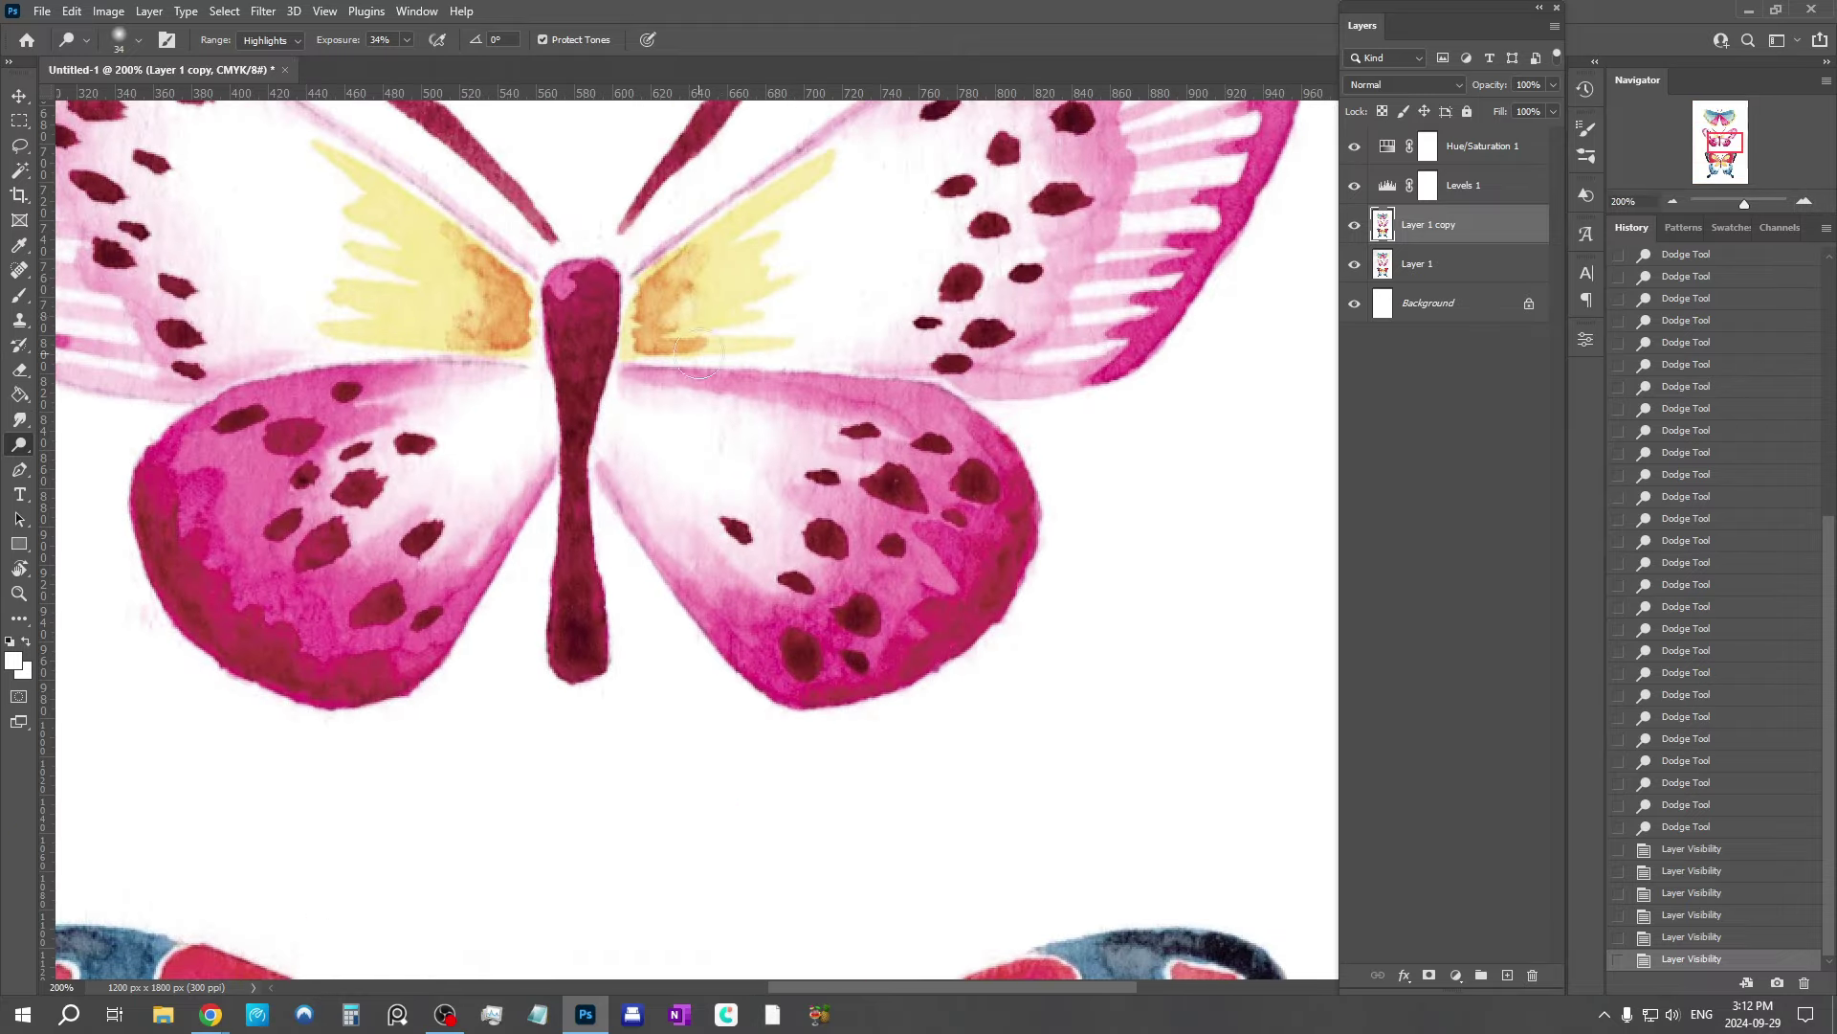
left_click_drag(720, 316, 599, 438)
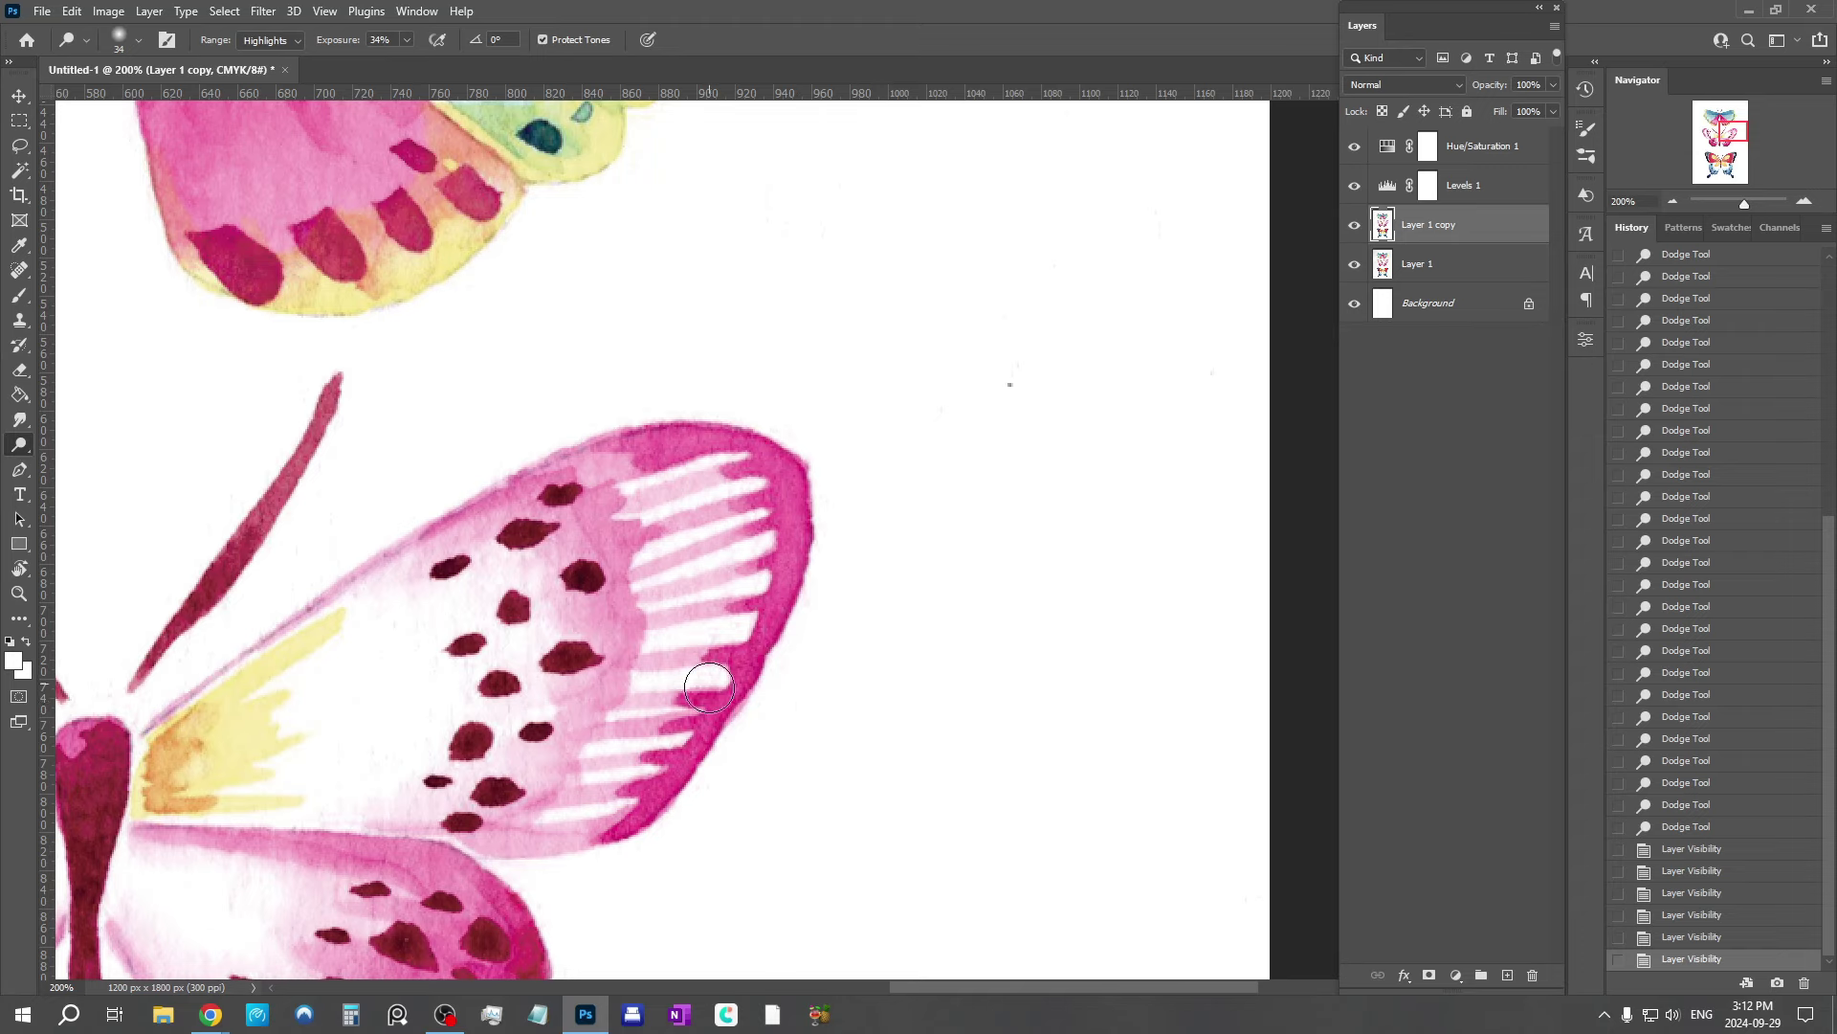
mouse_move(802, 630)
left_mouse_down()
mouse_move(800, 583)
mouse_move(874, 603)
mouse_move(727, 485)
mouse_move(822, 616)
left_mouse_up()
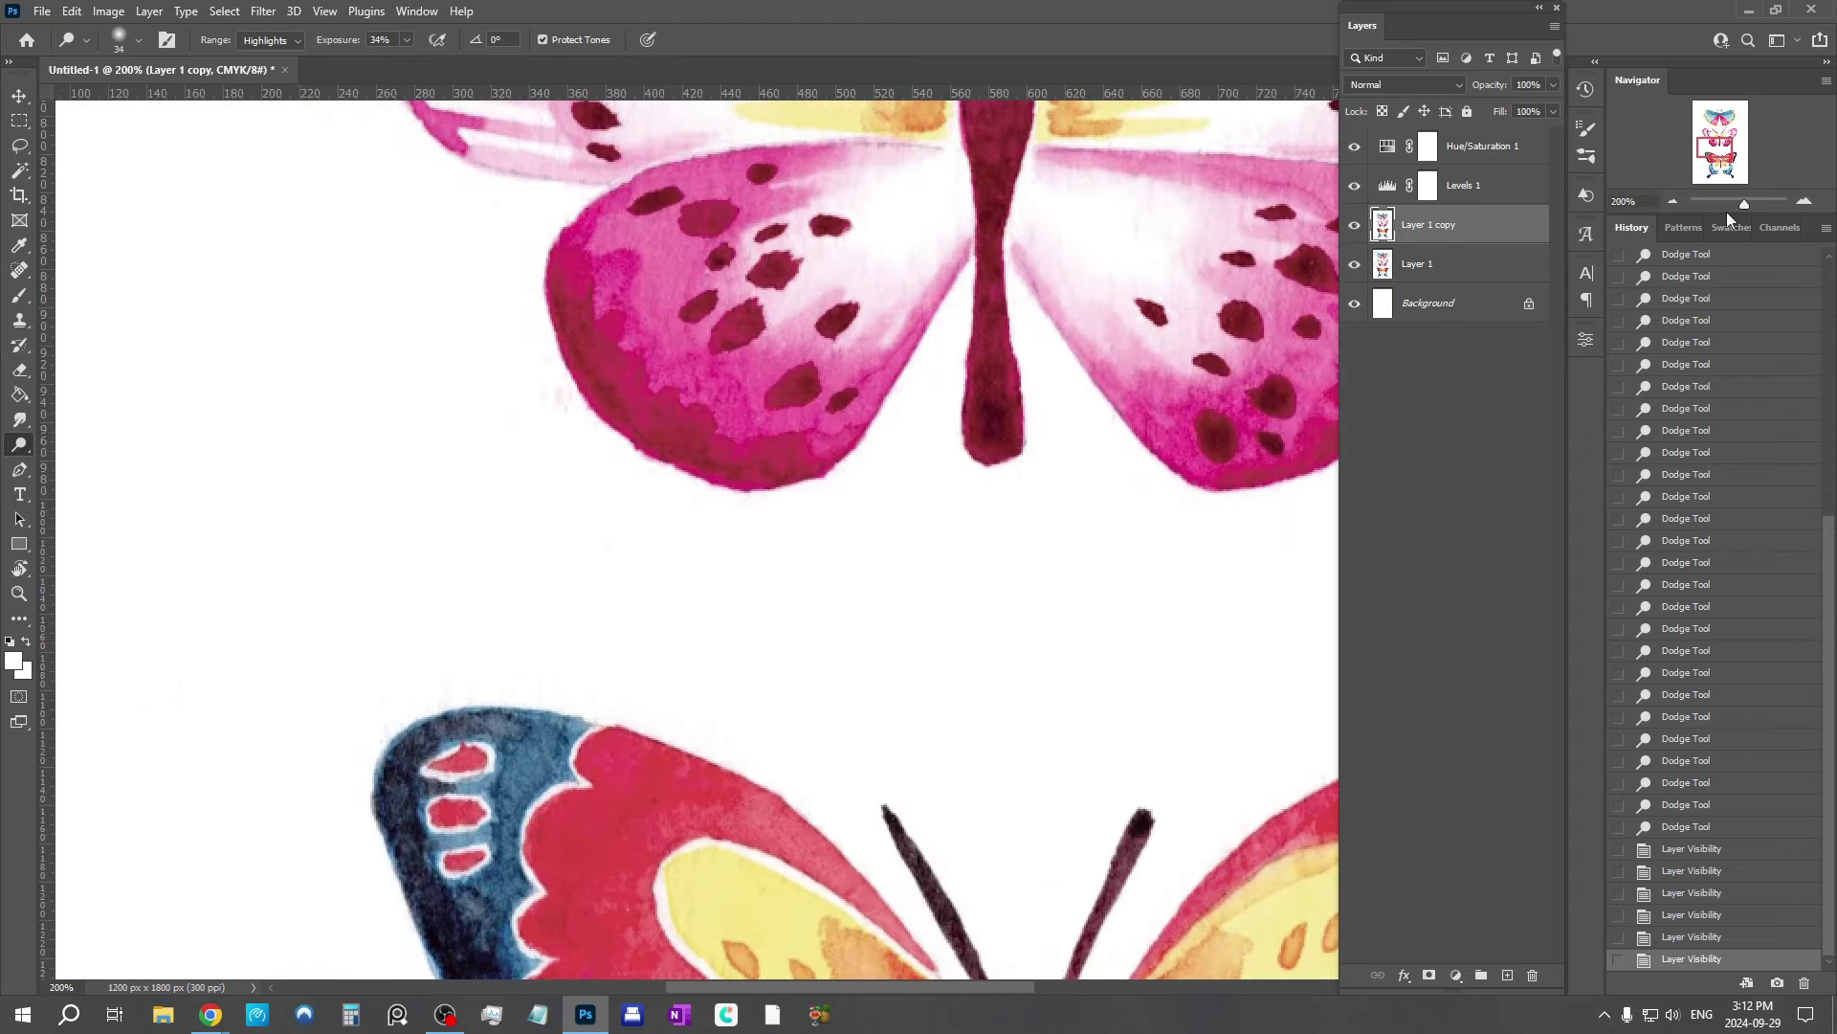
scroll(768, 345, "up", 2)
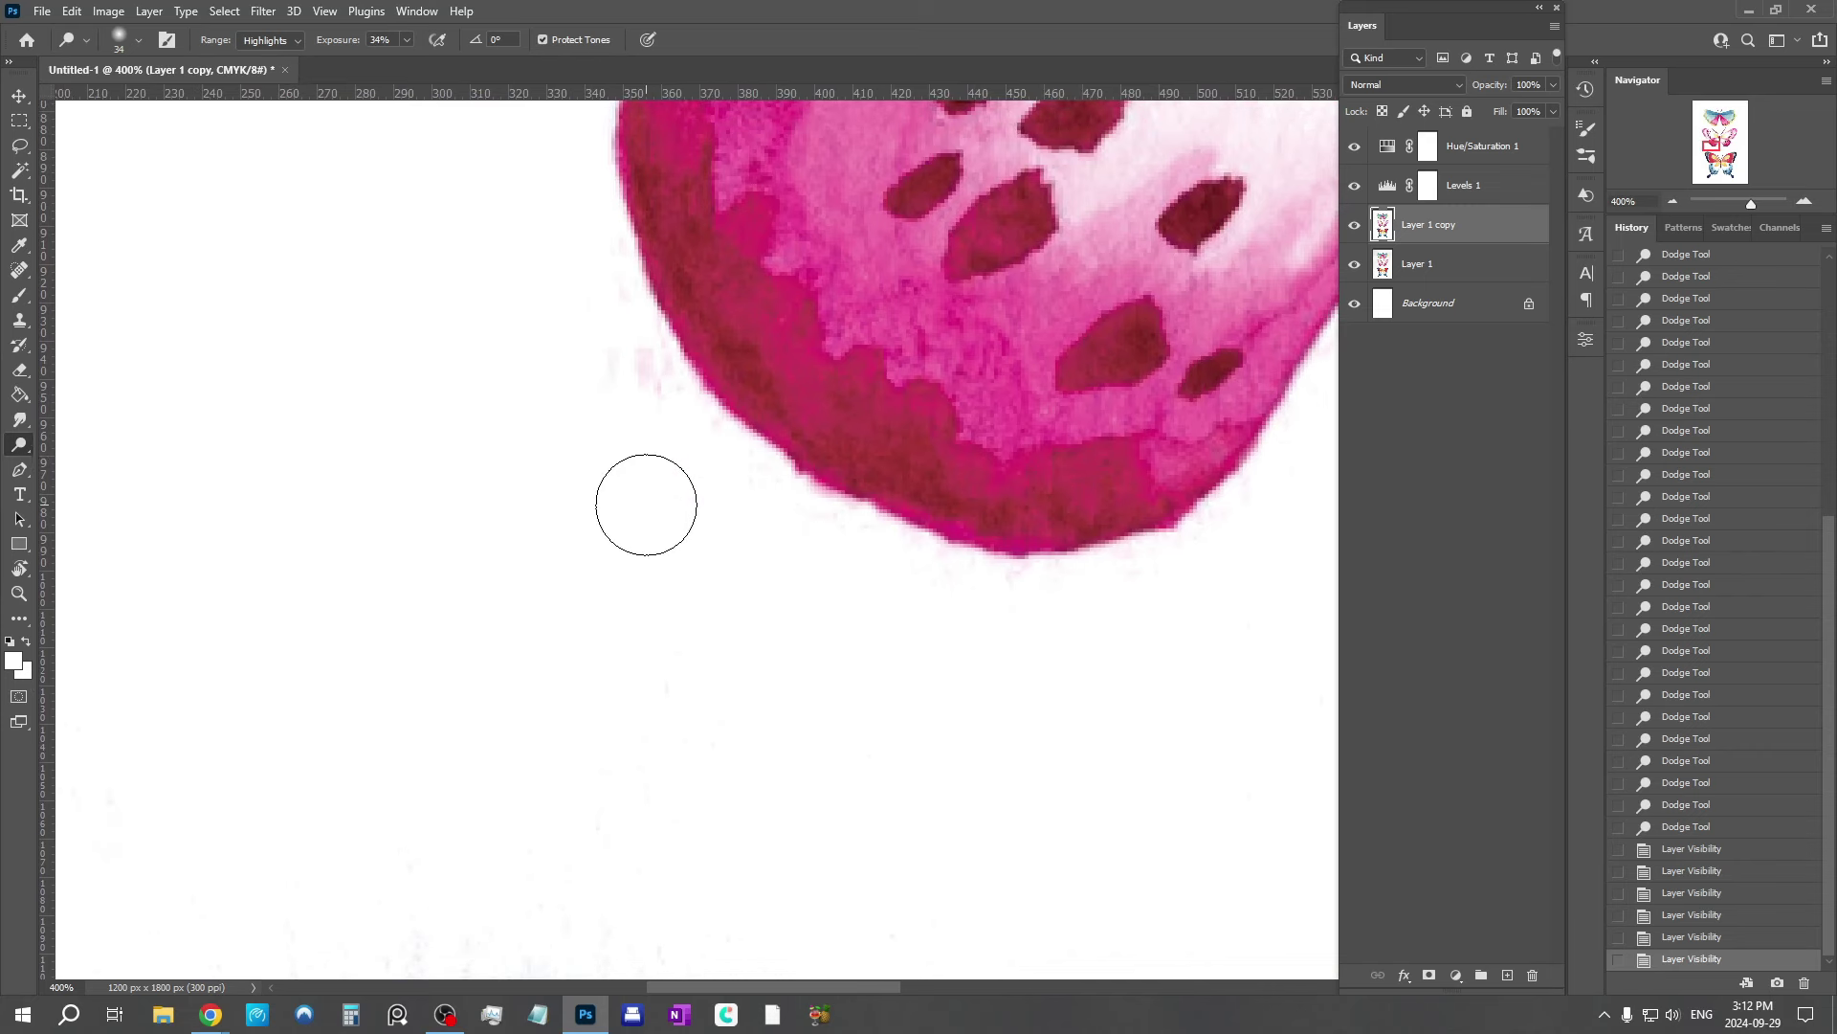
left_click(631, 517)
scroll(612, 430, "down", 1)
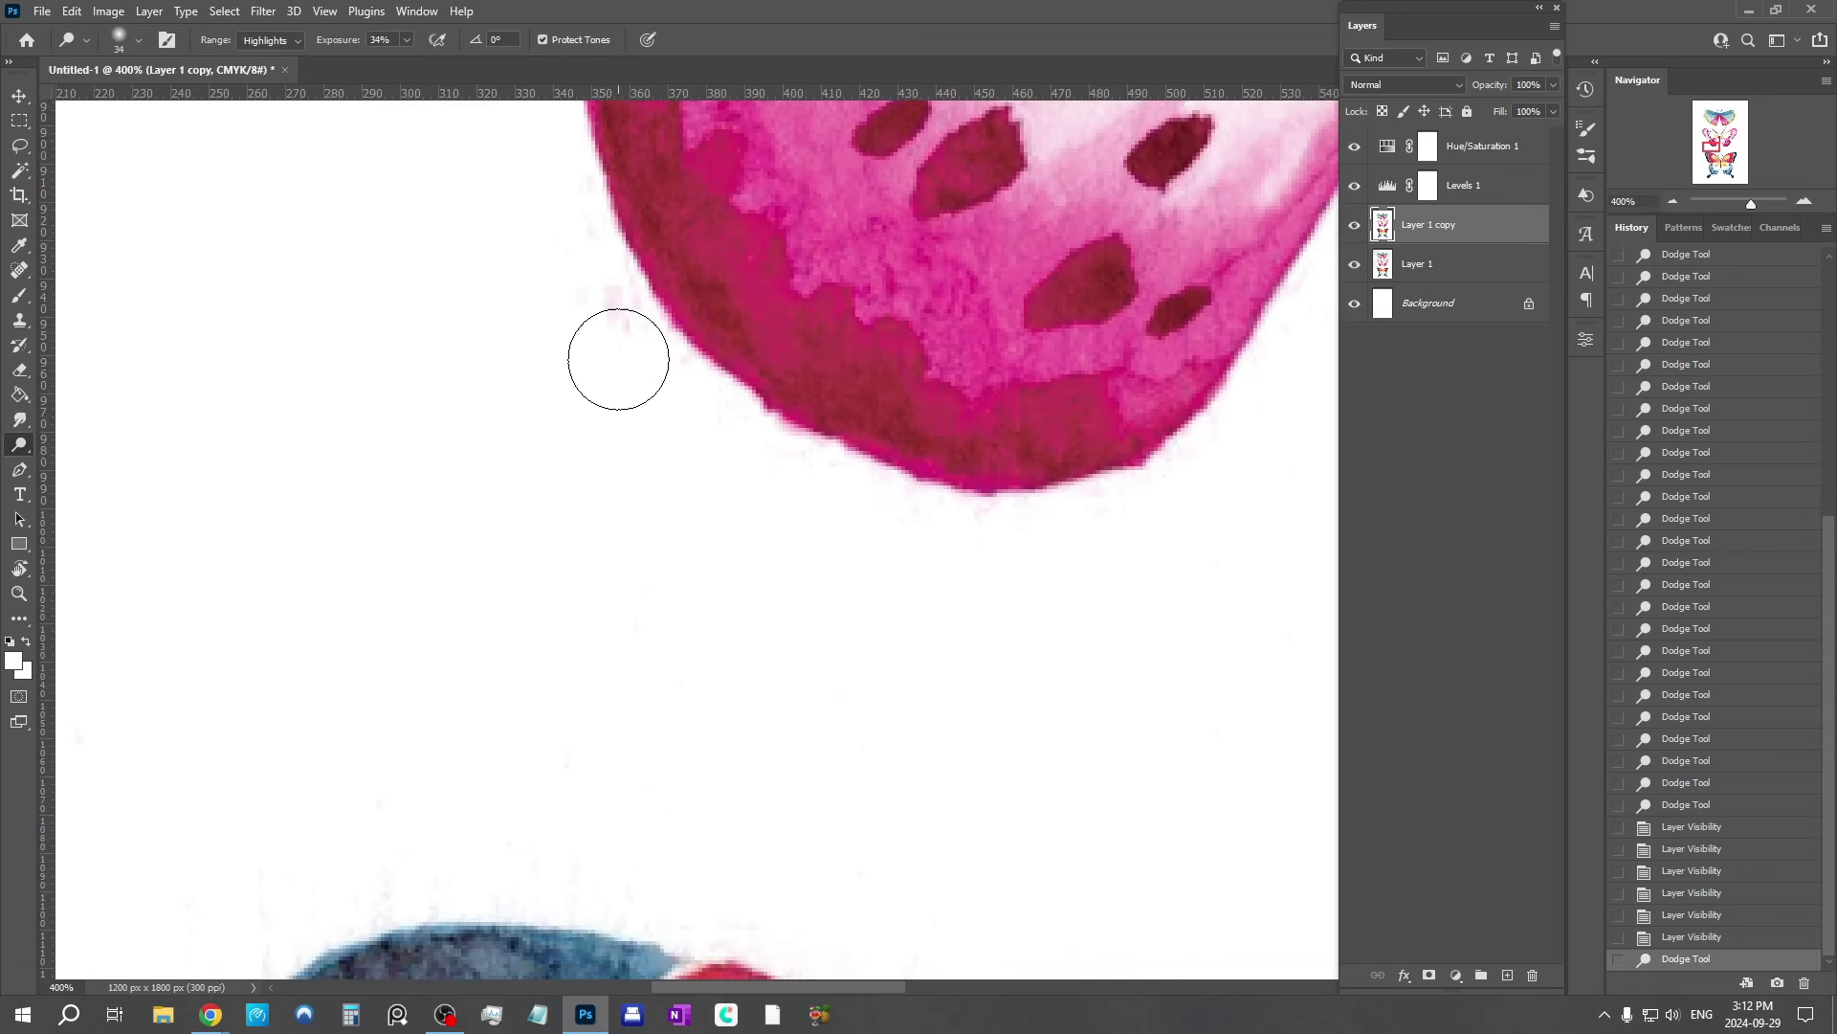
mouse_move(618, 359)
left_mouse_down()
mouse_move(569, 322)
mouse_move(669, 424)
mouse_move(627, 389)
left_mouse_up()
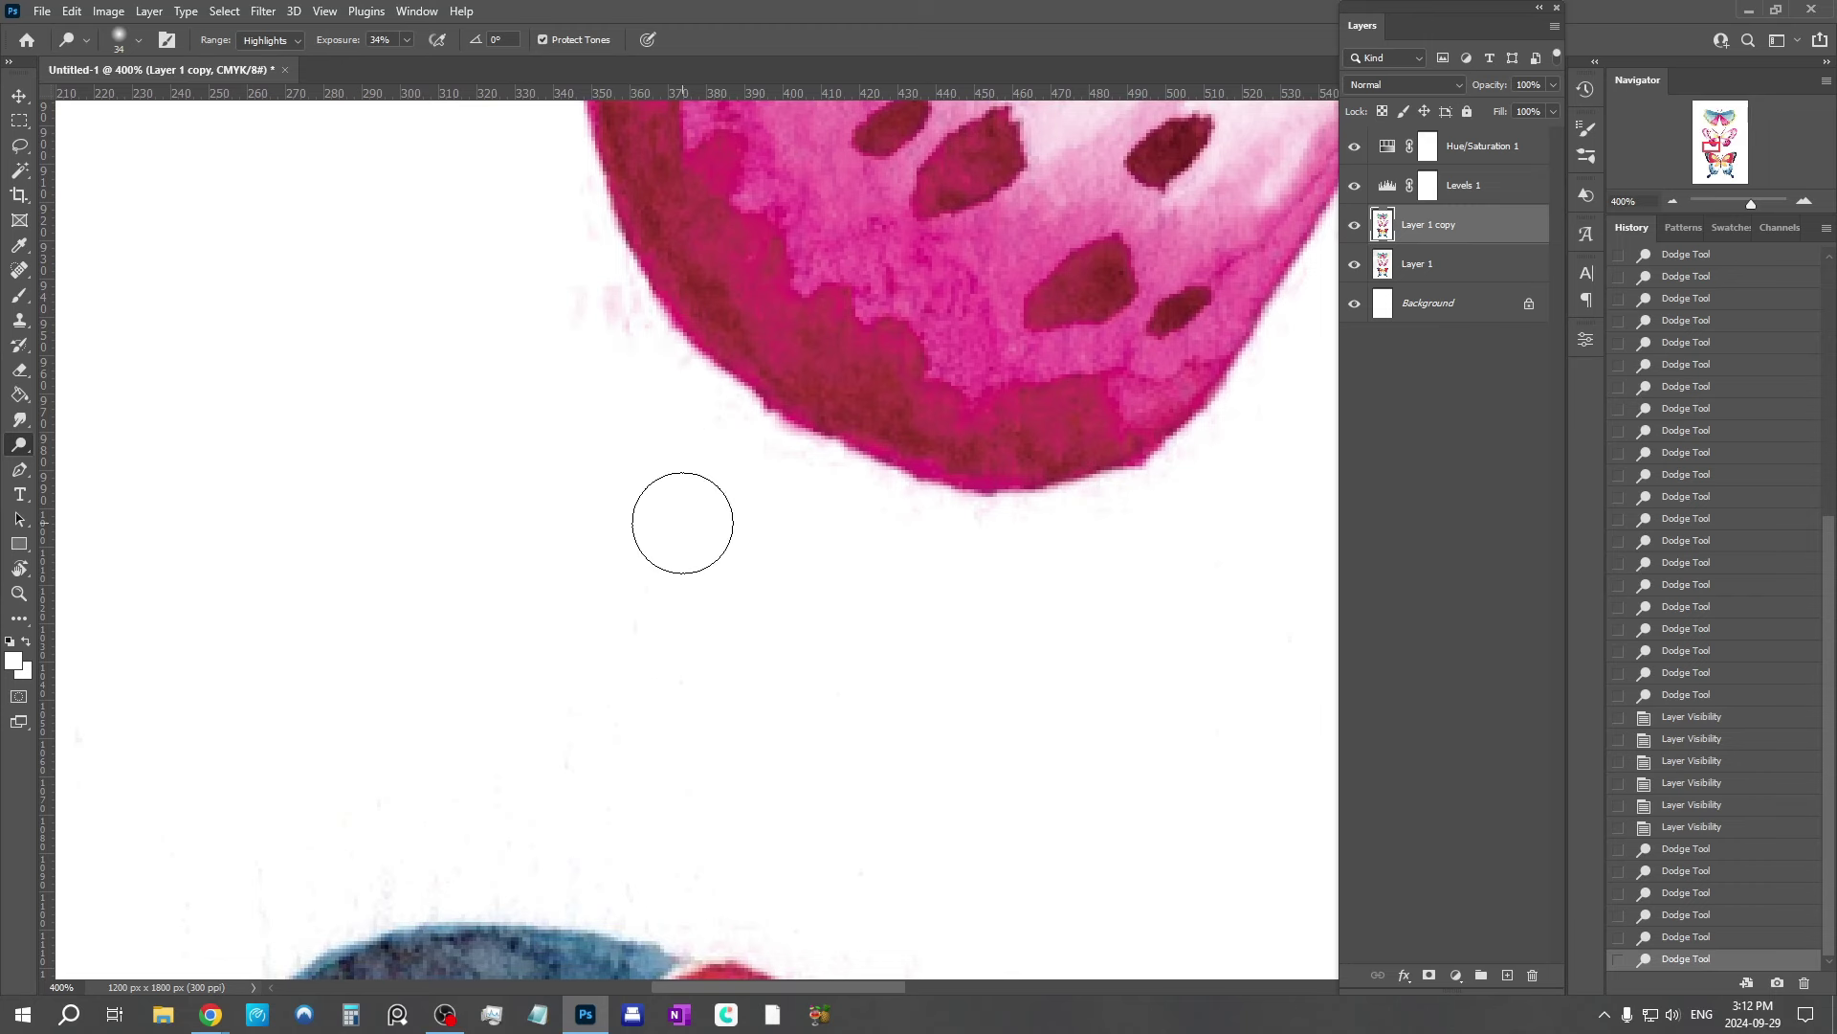
left_click_drag(682, 522, 662, 588)
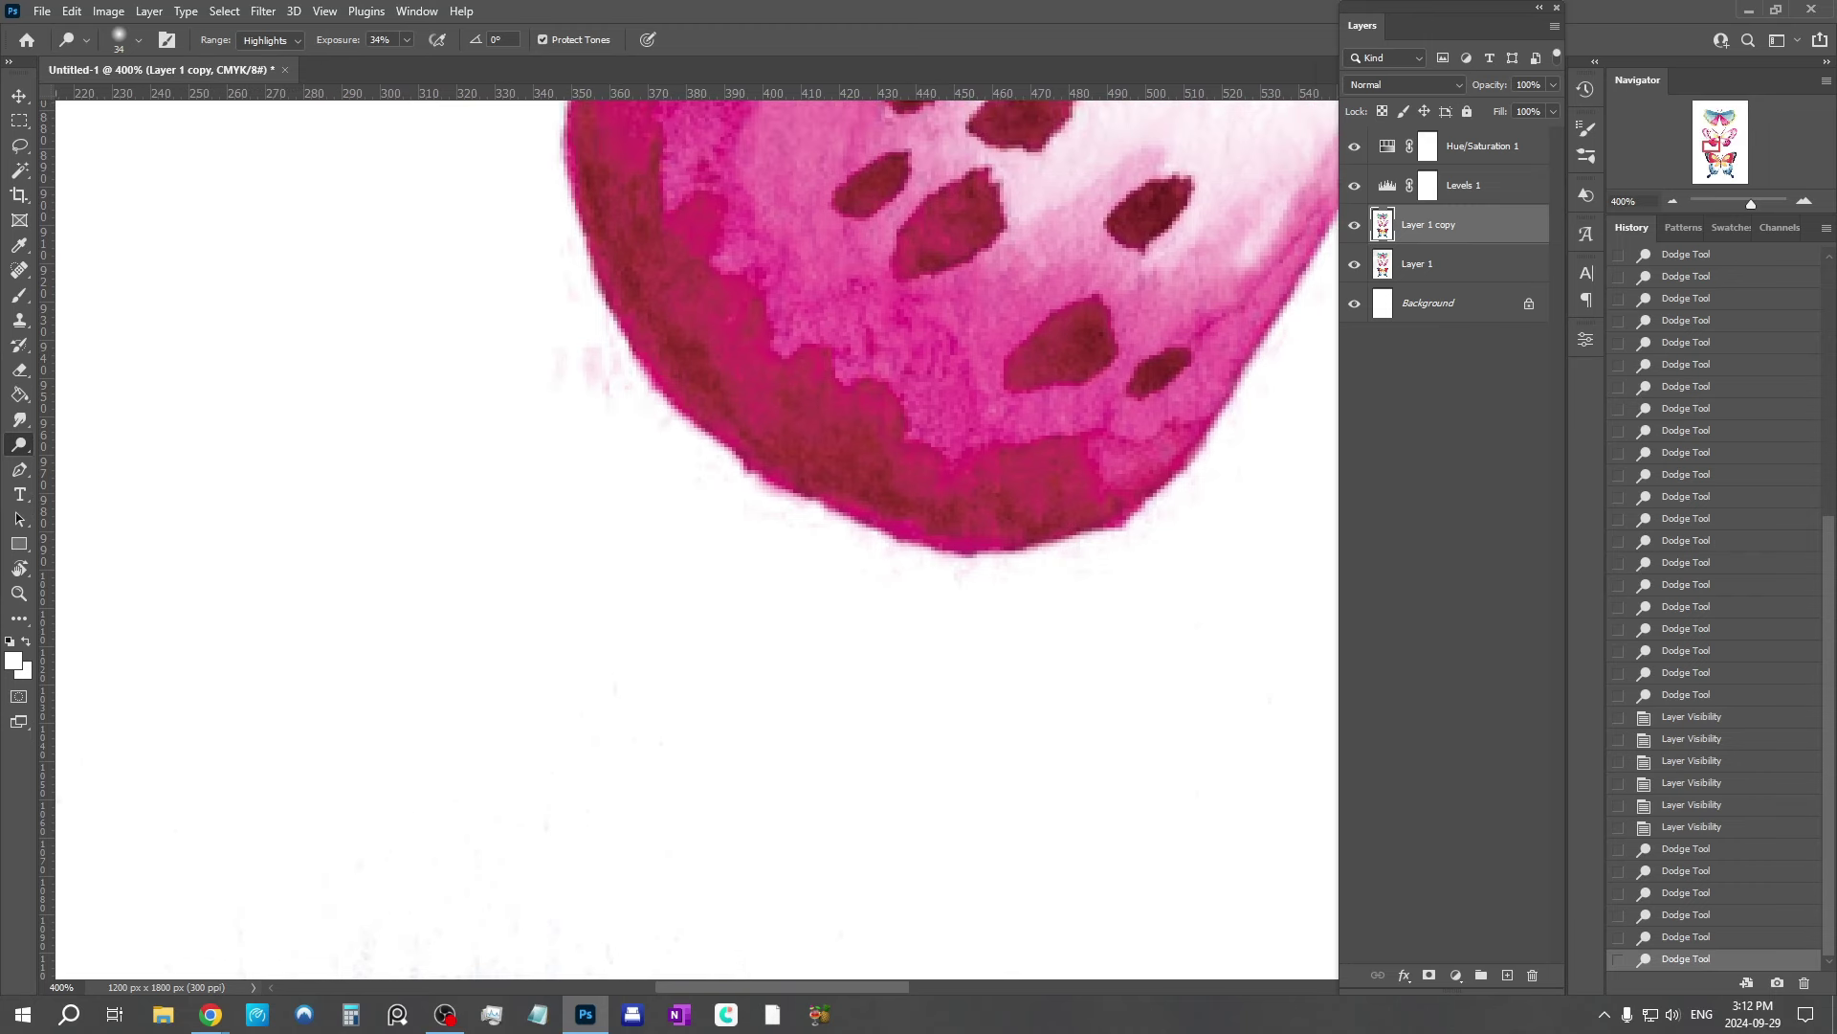
Step: Remove the specks on the paper above and beside the middle butterfly's upper right wing with a 14 px Spot Healing Brush
left_click(19, 276)
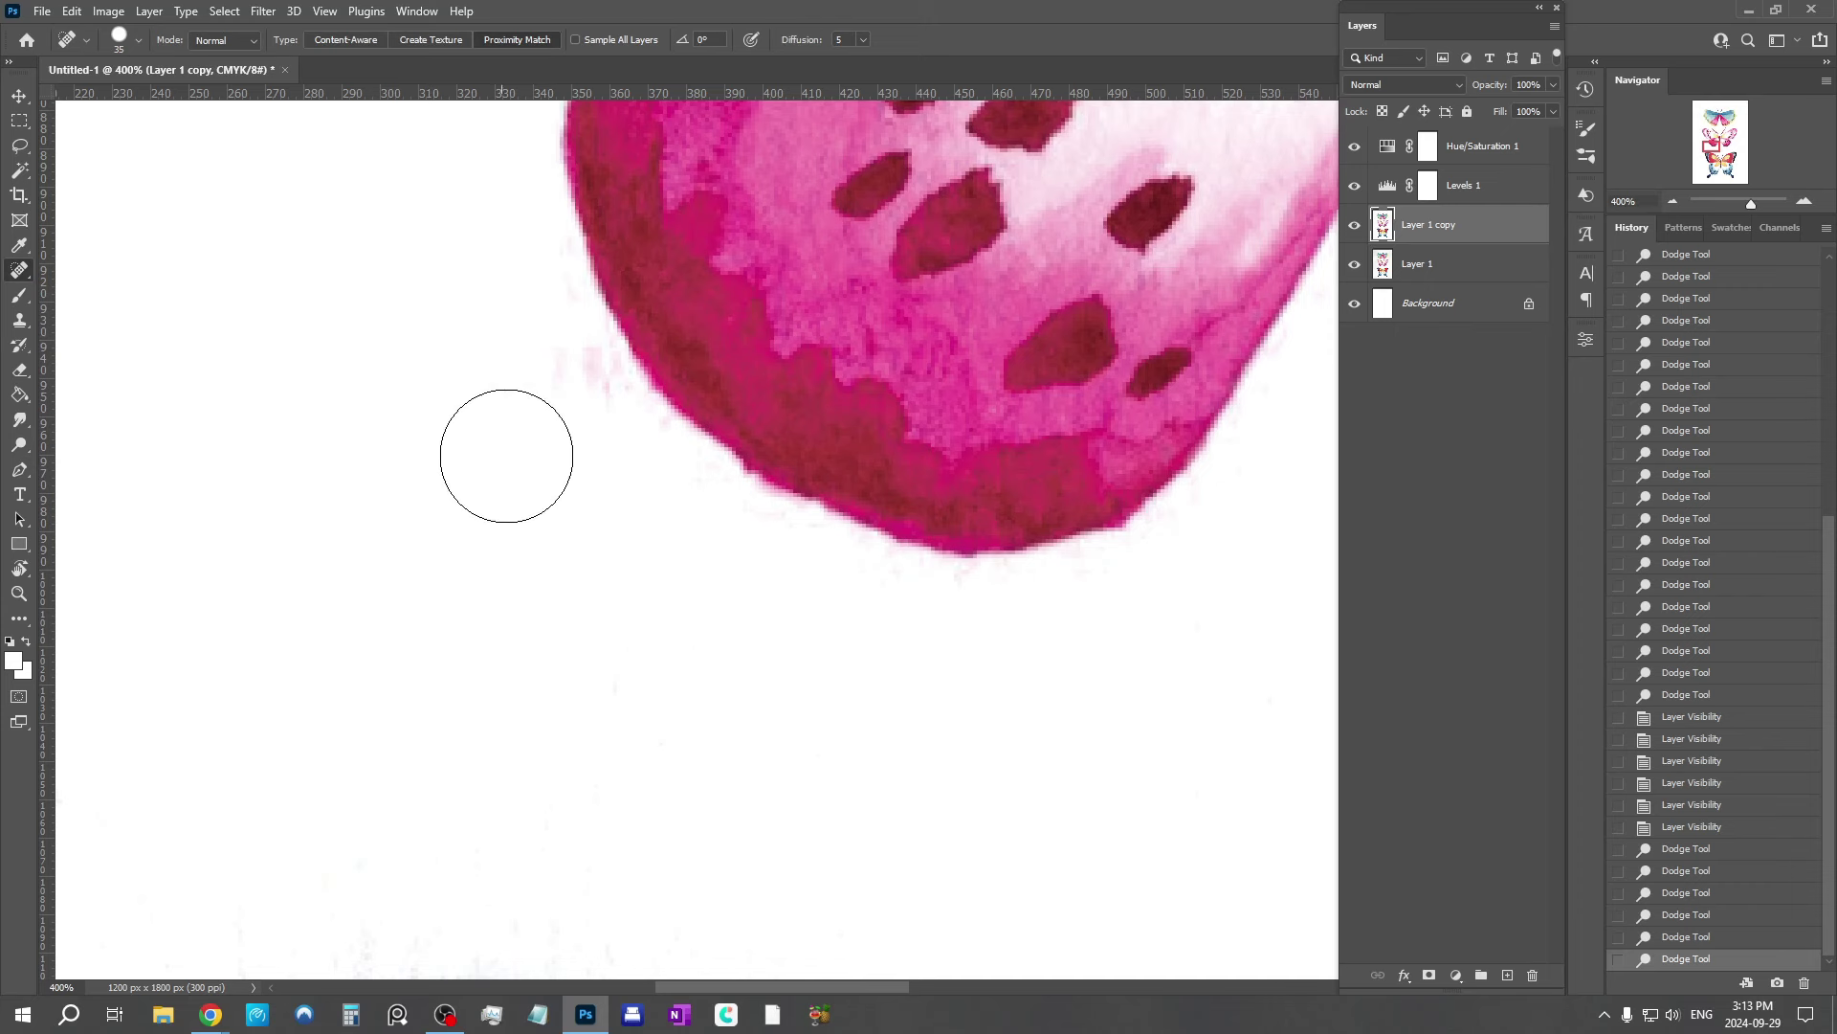
right_click(455, 559)
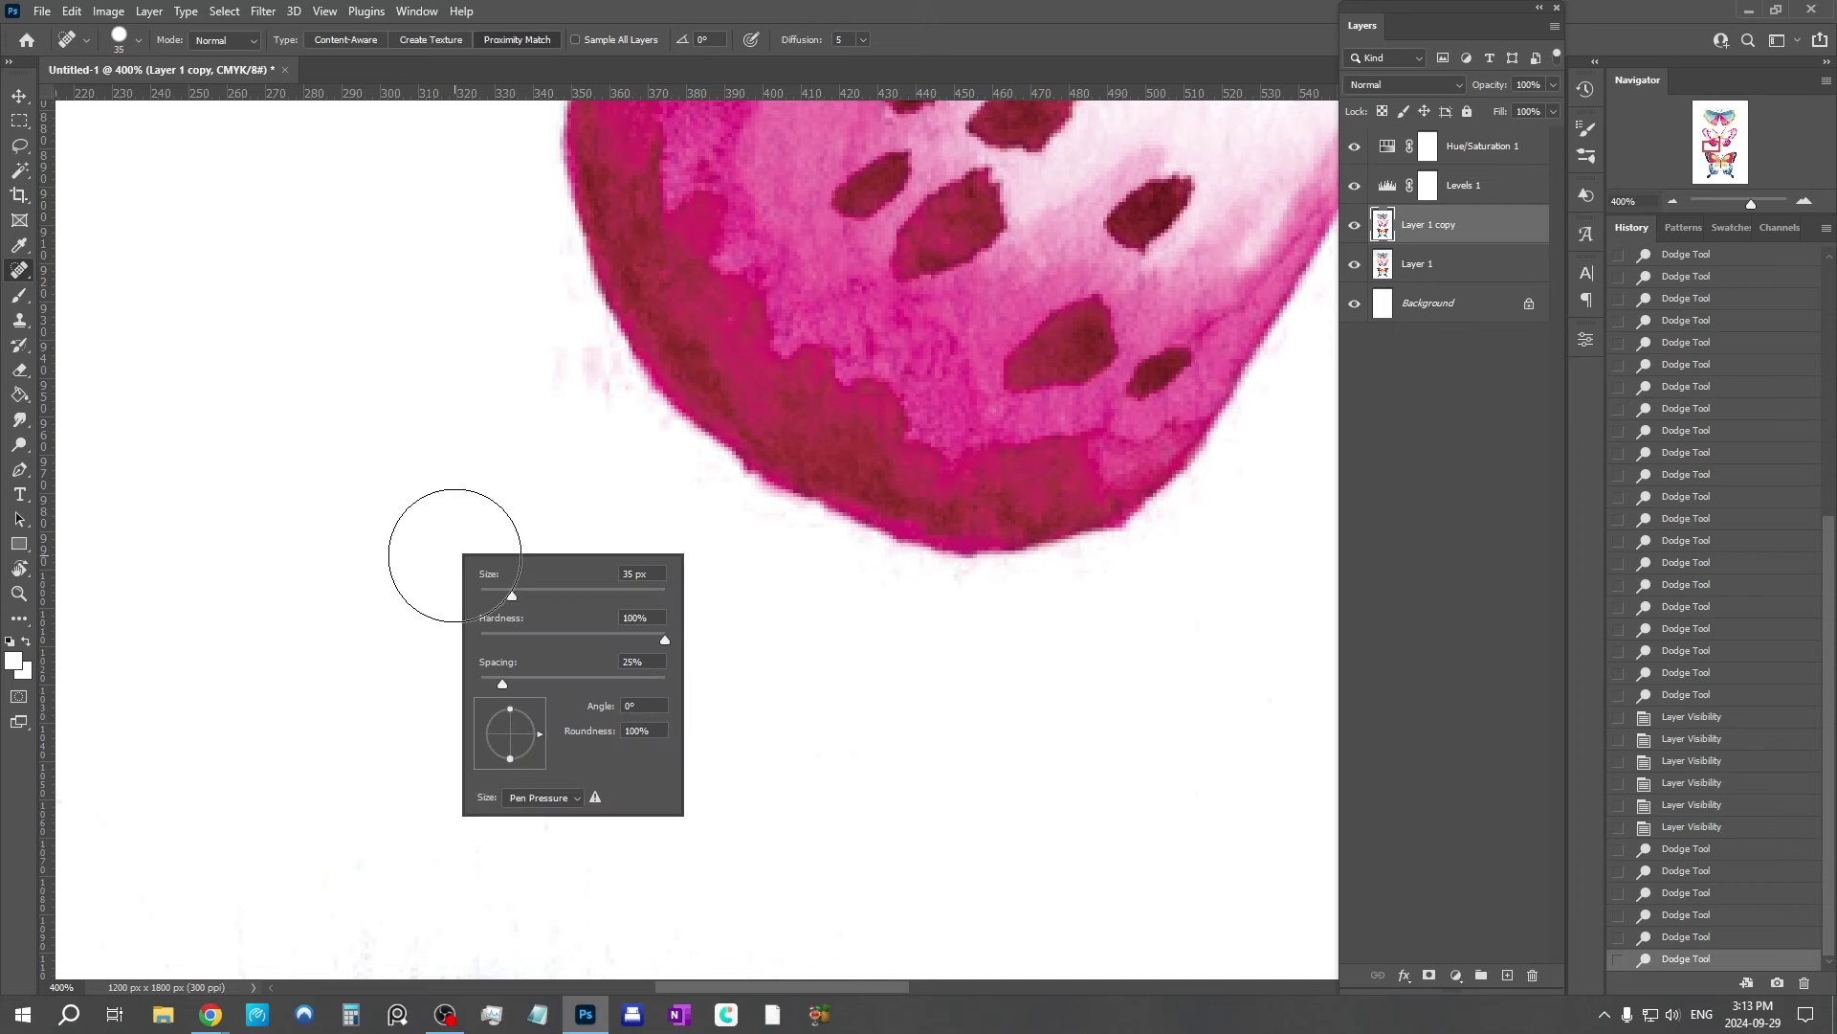
left_click(497, 594)
type("14")
key("Return")
scroll(716, 462, "right", 10)
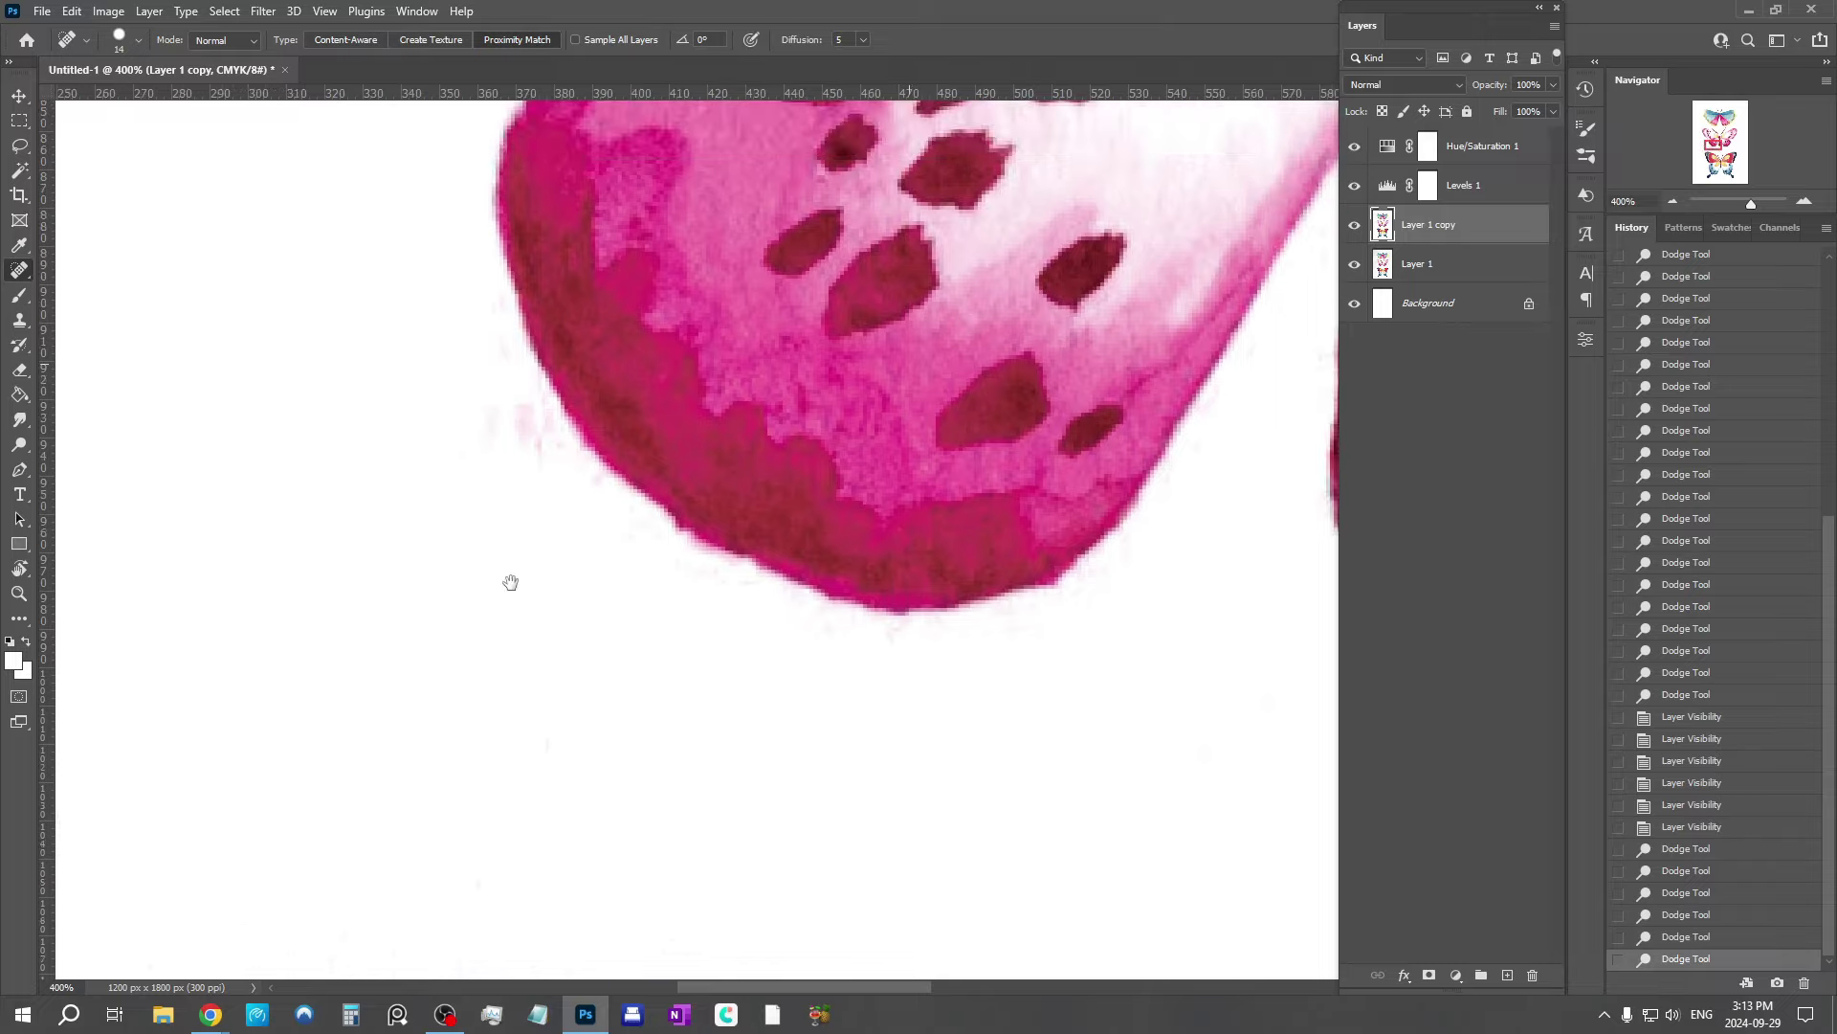
scroll(716, 463, "right", 10)
scroll(750, 411, "up", 3)
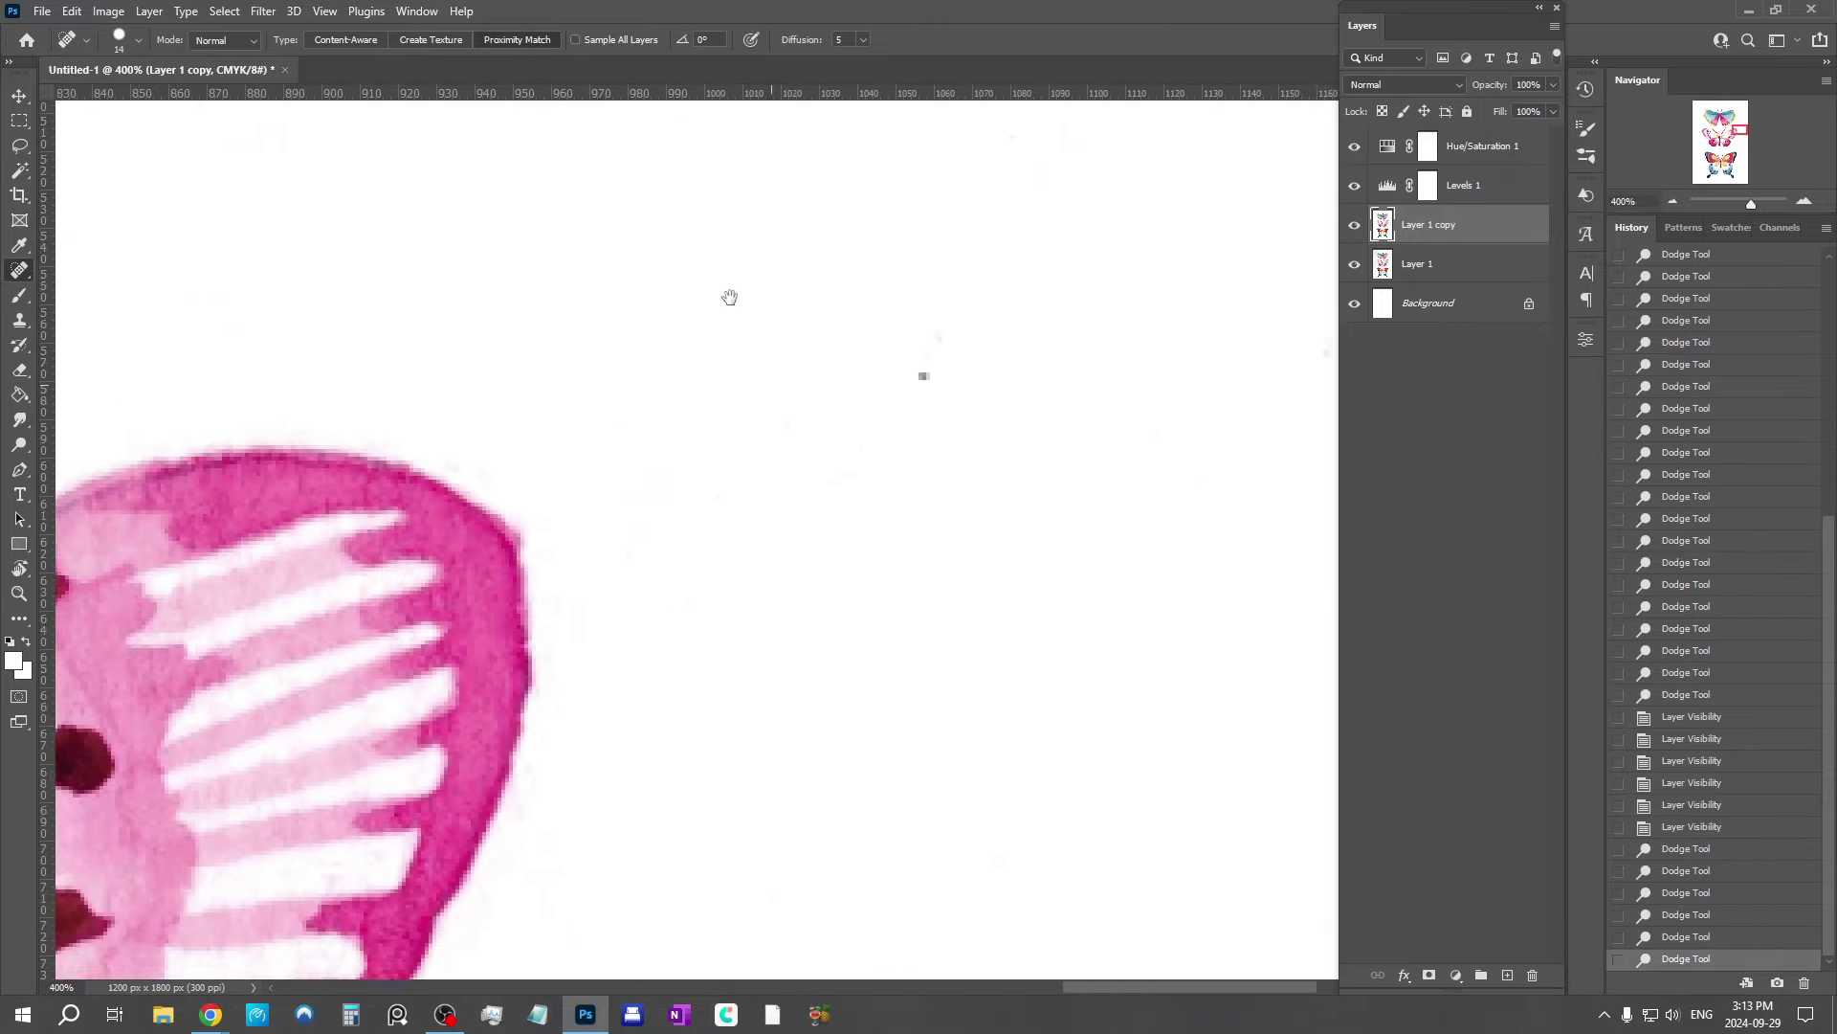
mouse_move(952, 273)
left_mouse_down()
mouse_move(945, 259)
mouse_move(933, 356)
left_mouse_up()
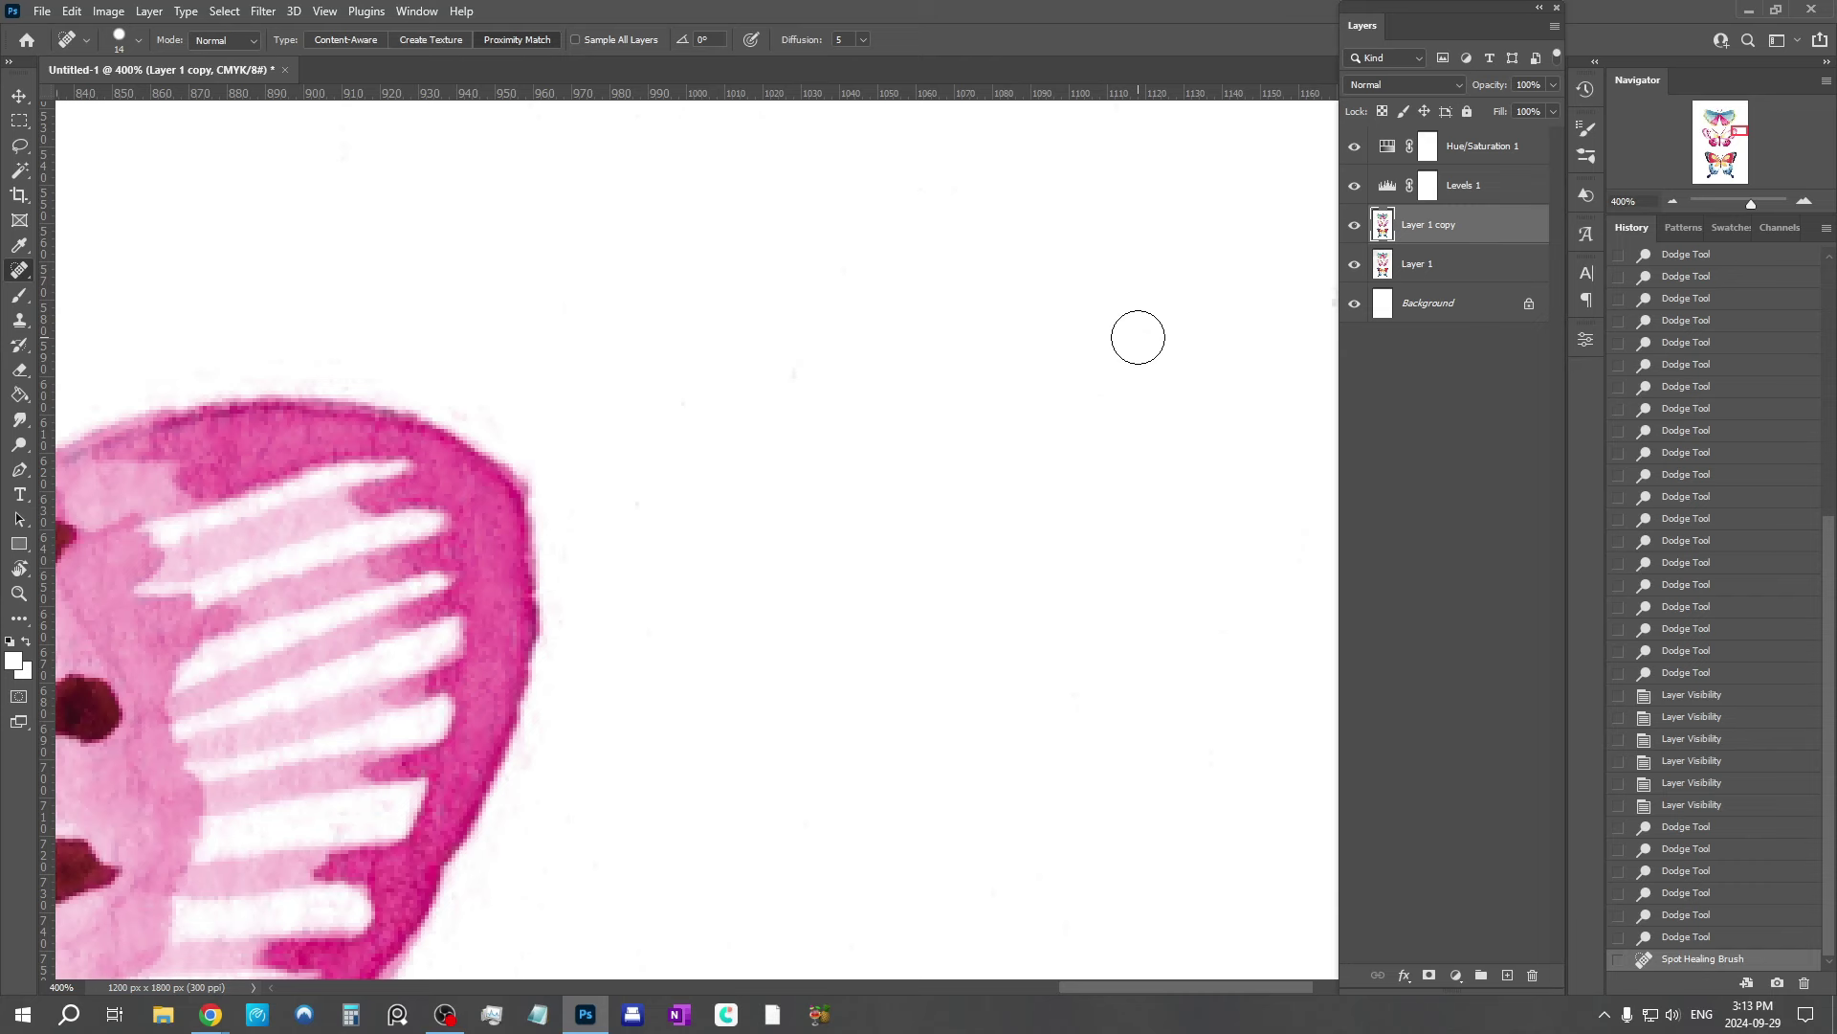
left_click(793, 375)
left_click(747, 427)
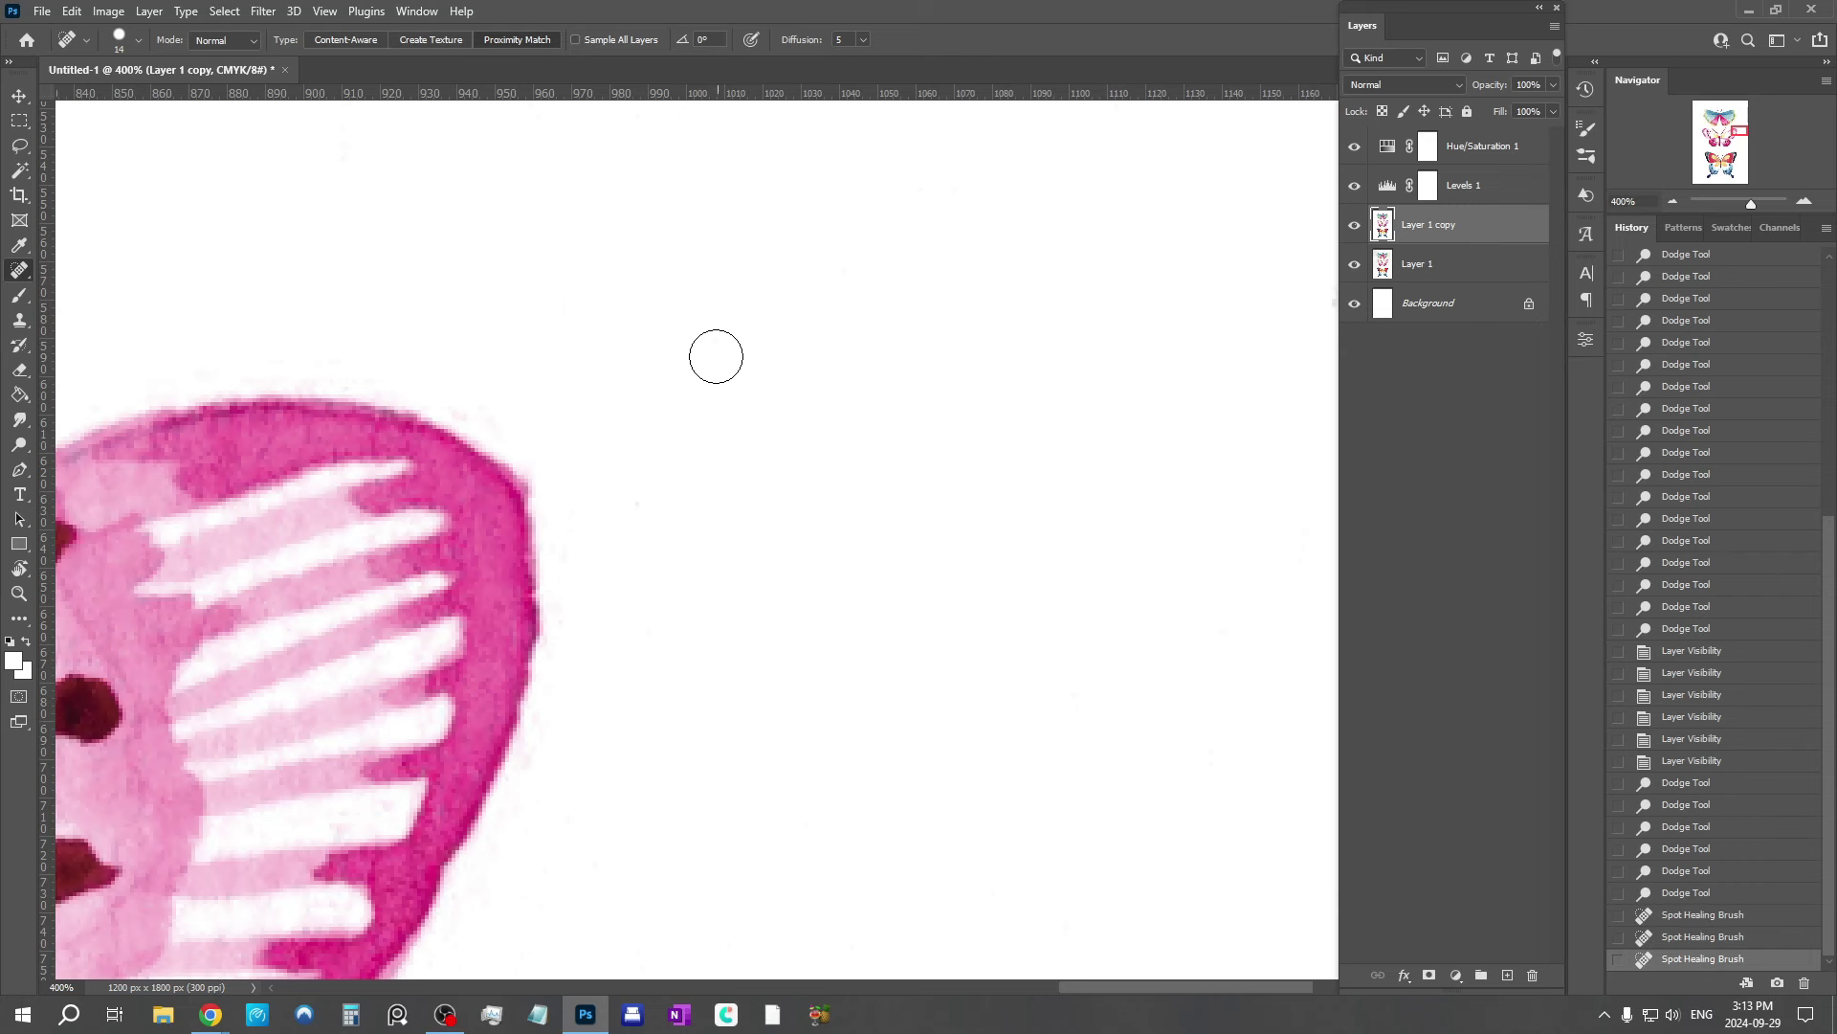
Step: Try to remove a large dark spot from the middle butterfly's upper right wing with Spot Healing, and undo the stroke
left_click_drag(684, 459, 1203, 279)
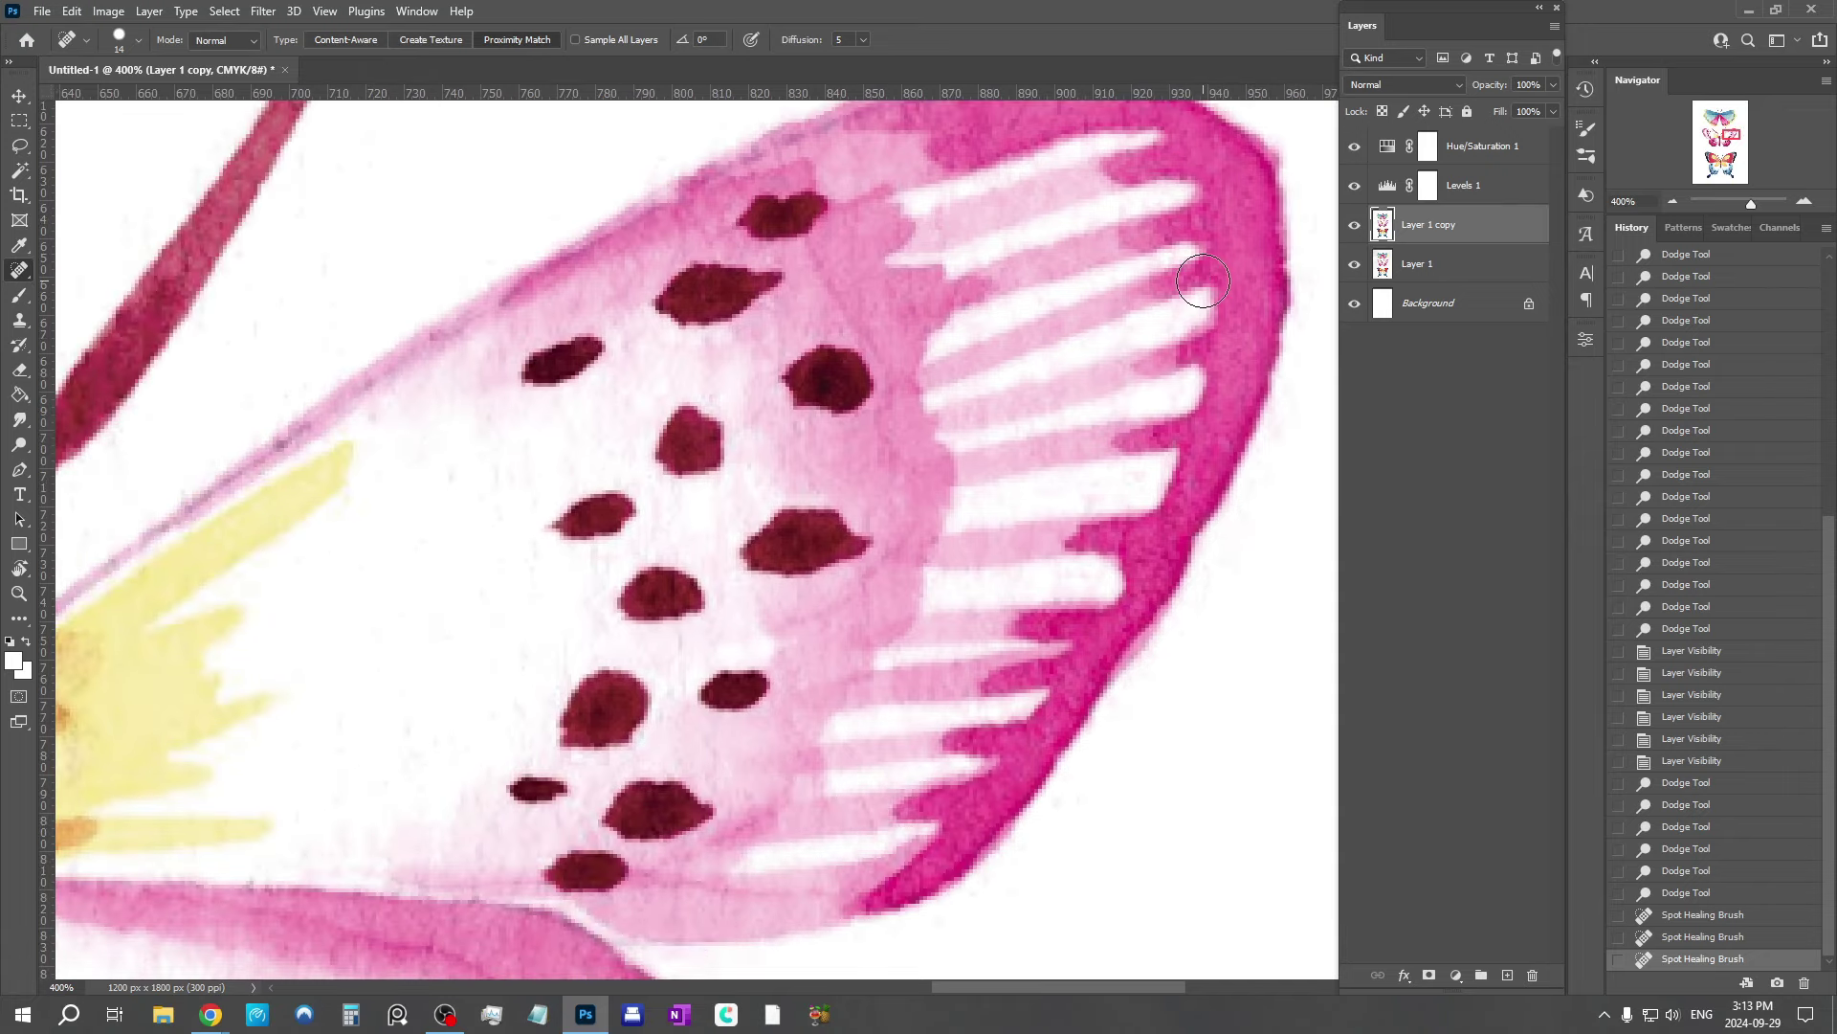
left_click_drag(820, 377, 852, 362)
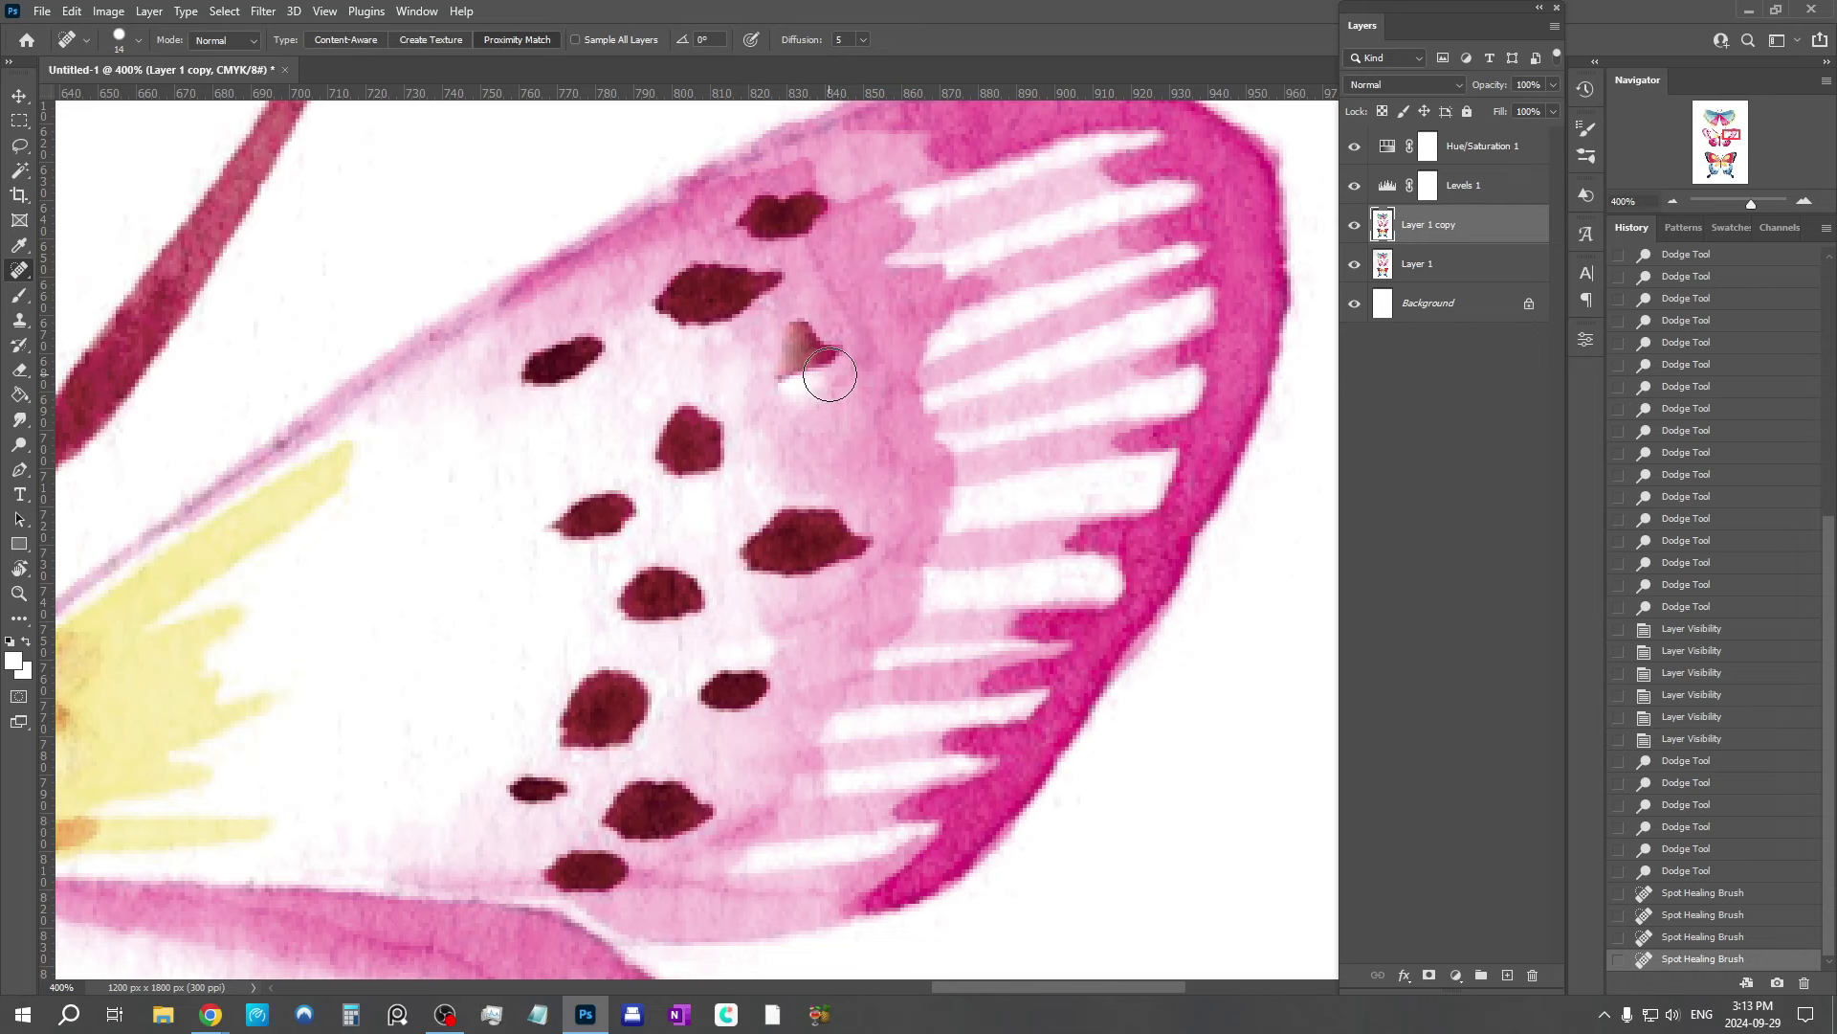
key("ctrl+z")
Step: Spot-heal the small marks on the paper around and between the middle butterfly's antennae, undoing a stroke that leaves a streak
left_click_drag(772, 419, 1066, 307)
mouse_move(685, 459)
left_mouse_down()
mouse_move(869, 389)
mouse_move(652, 427)
left_mouse_up()
left_click(427, 362)
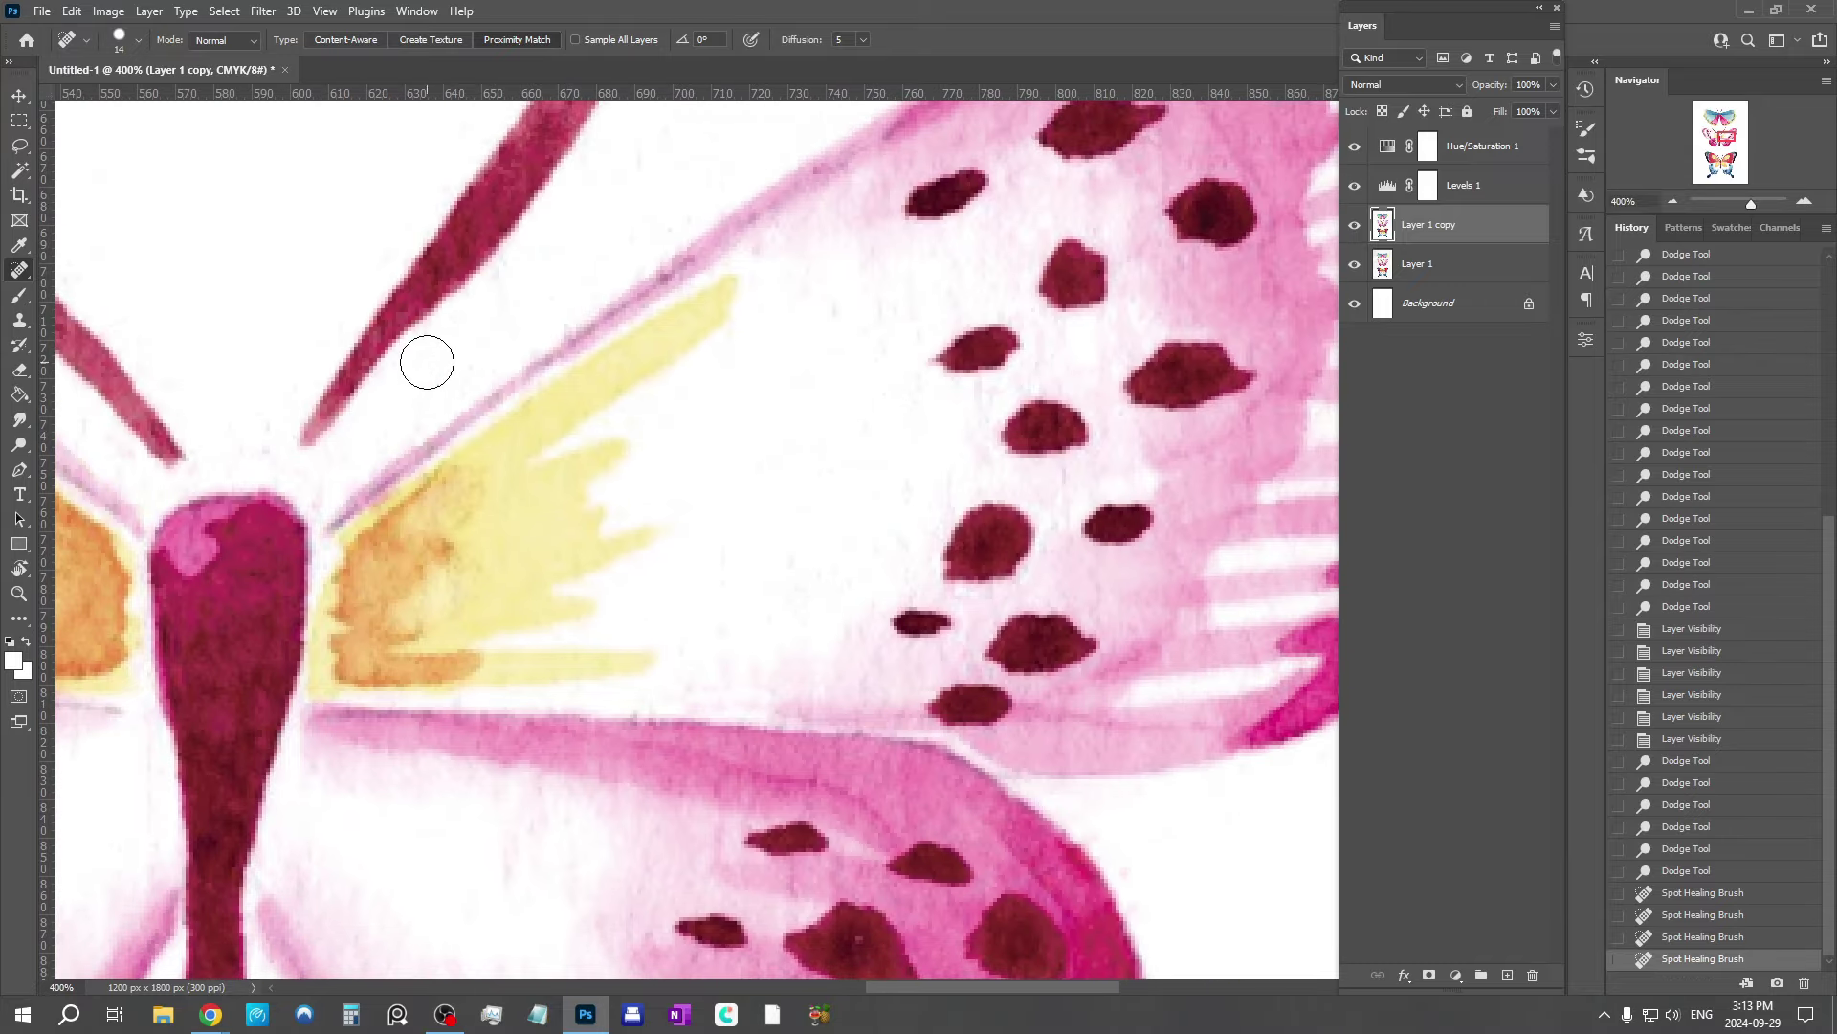
left_click(426, 362)
left_click(254, 433)
left_click_drag(233, 398, 627, 406)
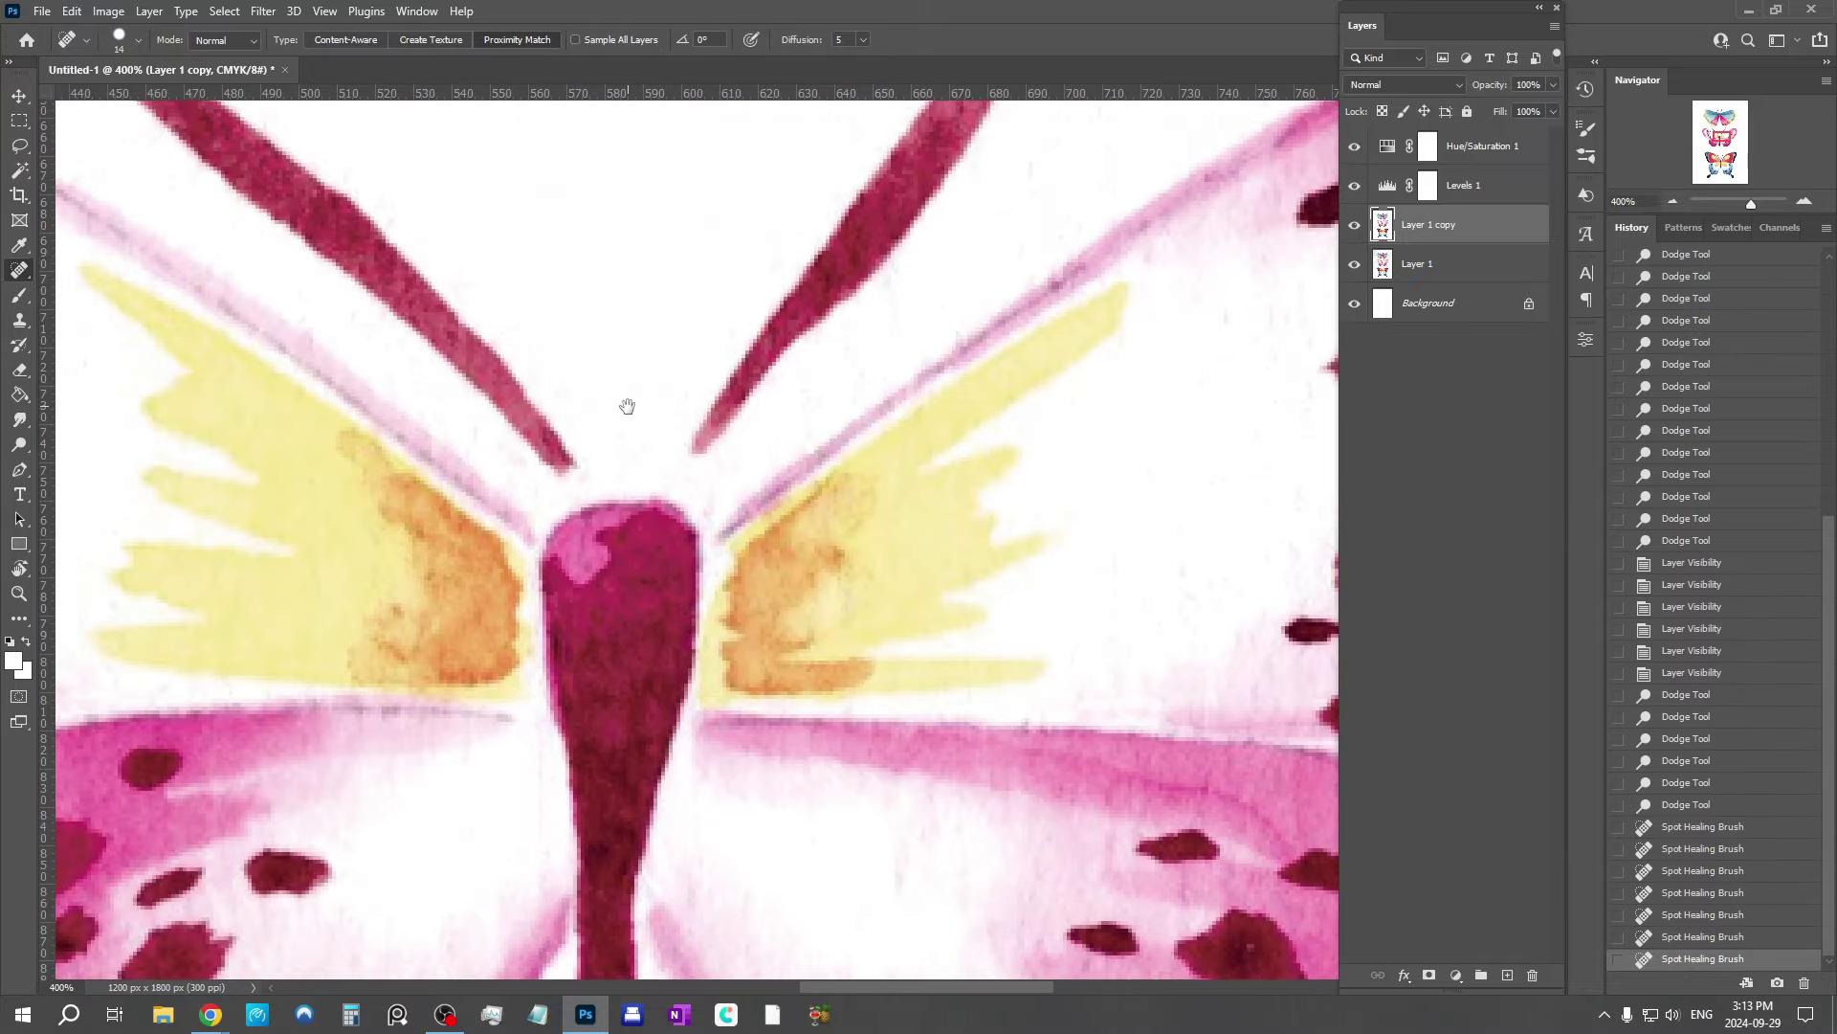
left_click(475, 427)
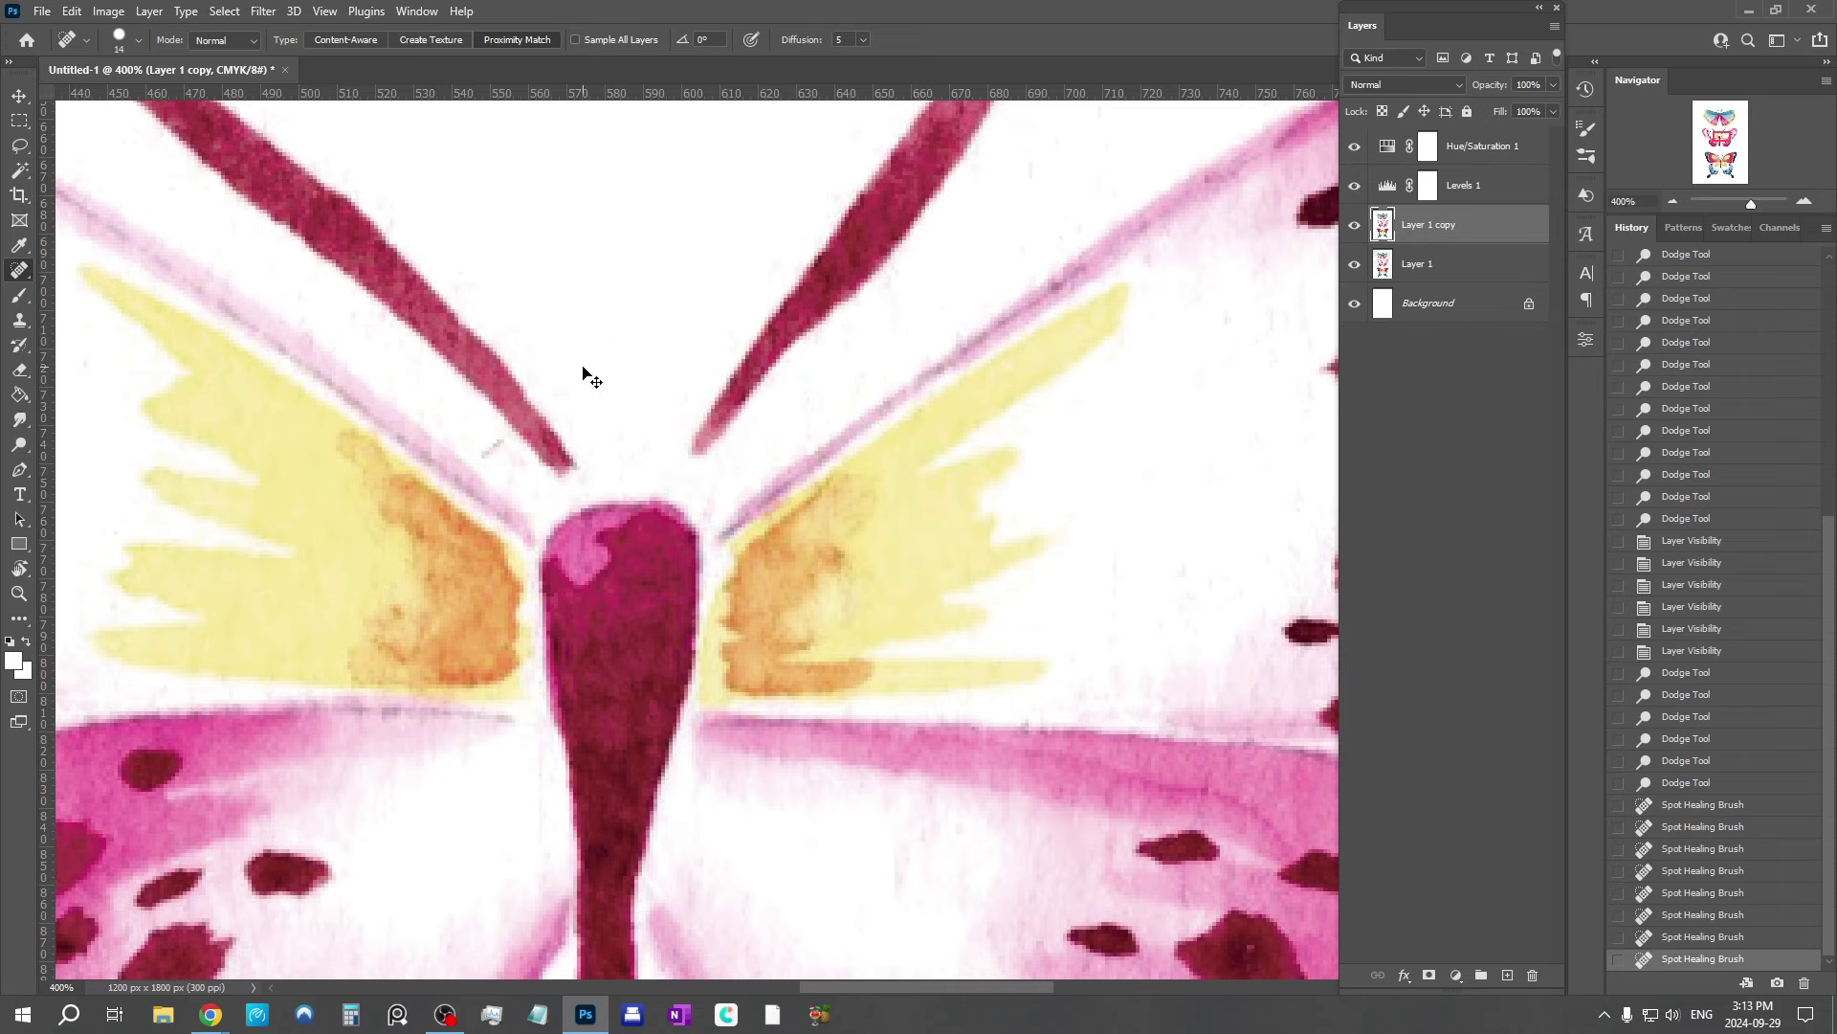
key("ctrl+z")
mouse_move(579, 522)
left_mouse_down()
mouse_move(1043, 382)
mouse_move(1172, 445)
mouse_move(1191, 479)
mouse_move(1180, 546)
left_mouse_up()
left_click(484, 390)
Step: Spot-heal the speck on the lower end of the middle butterfly's body
left_click_drag(755, 653, 718, 115)
left_click_drag(823, 488, 422, 483)
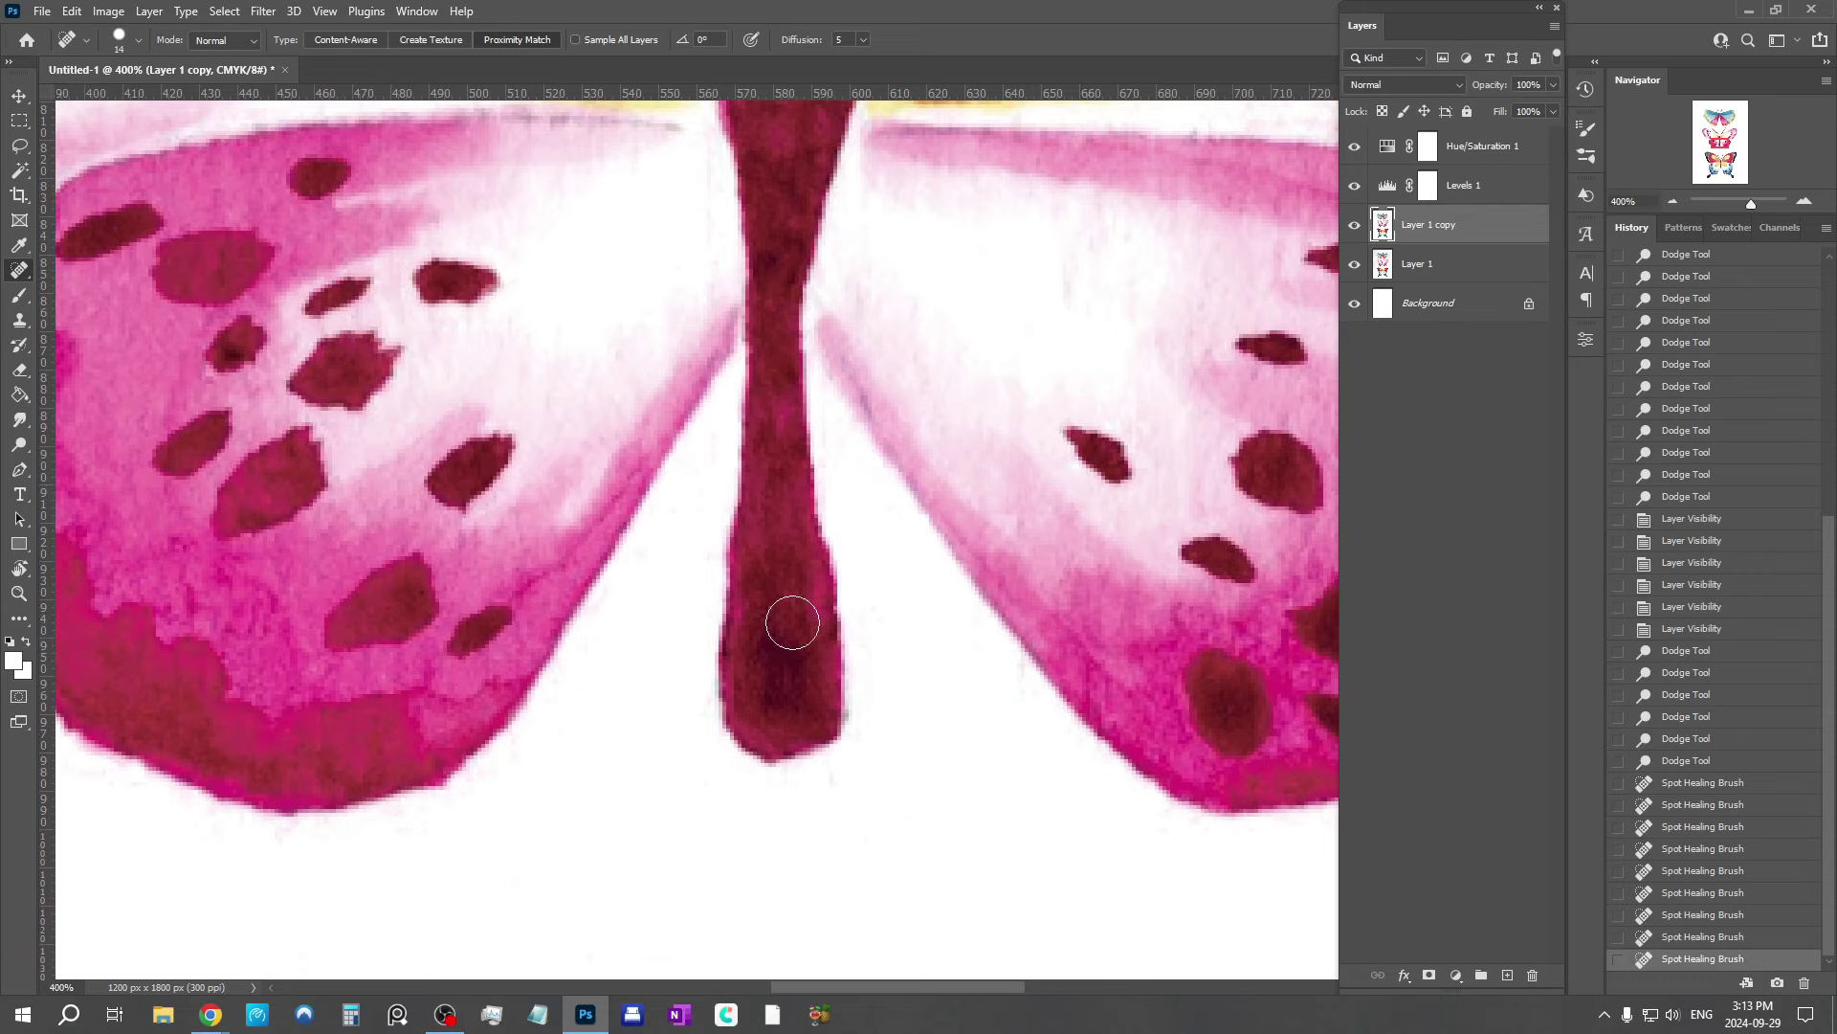
left_click(793, 623)
Step: Spot-heal the blemishes on the bottom butterfly's upper left wing
left_click_drag(1075, 335, 988, 333)
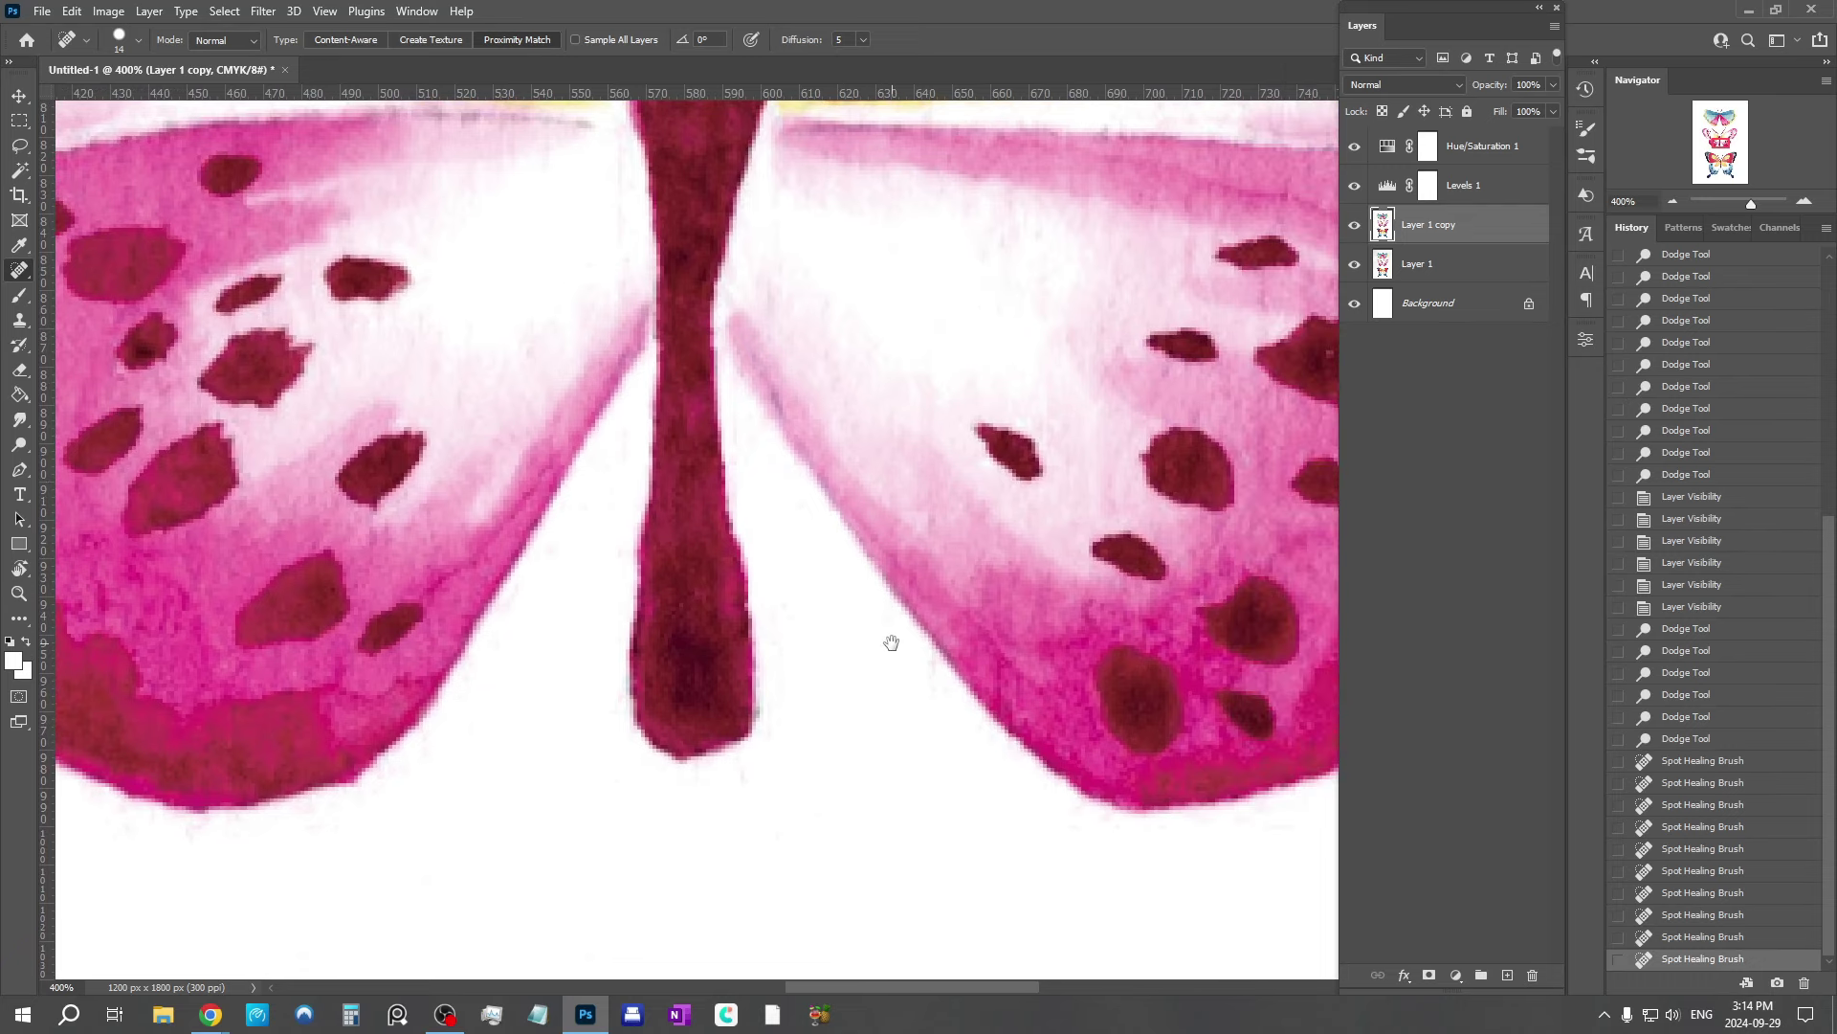
scroll(891, 642, "down", 10)
scroll(734, 759, "left", 2)
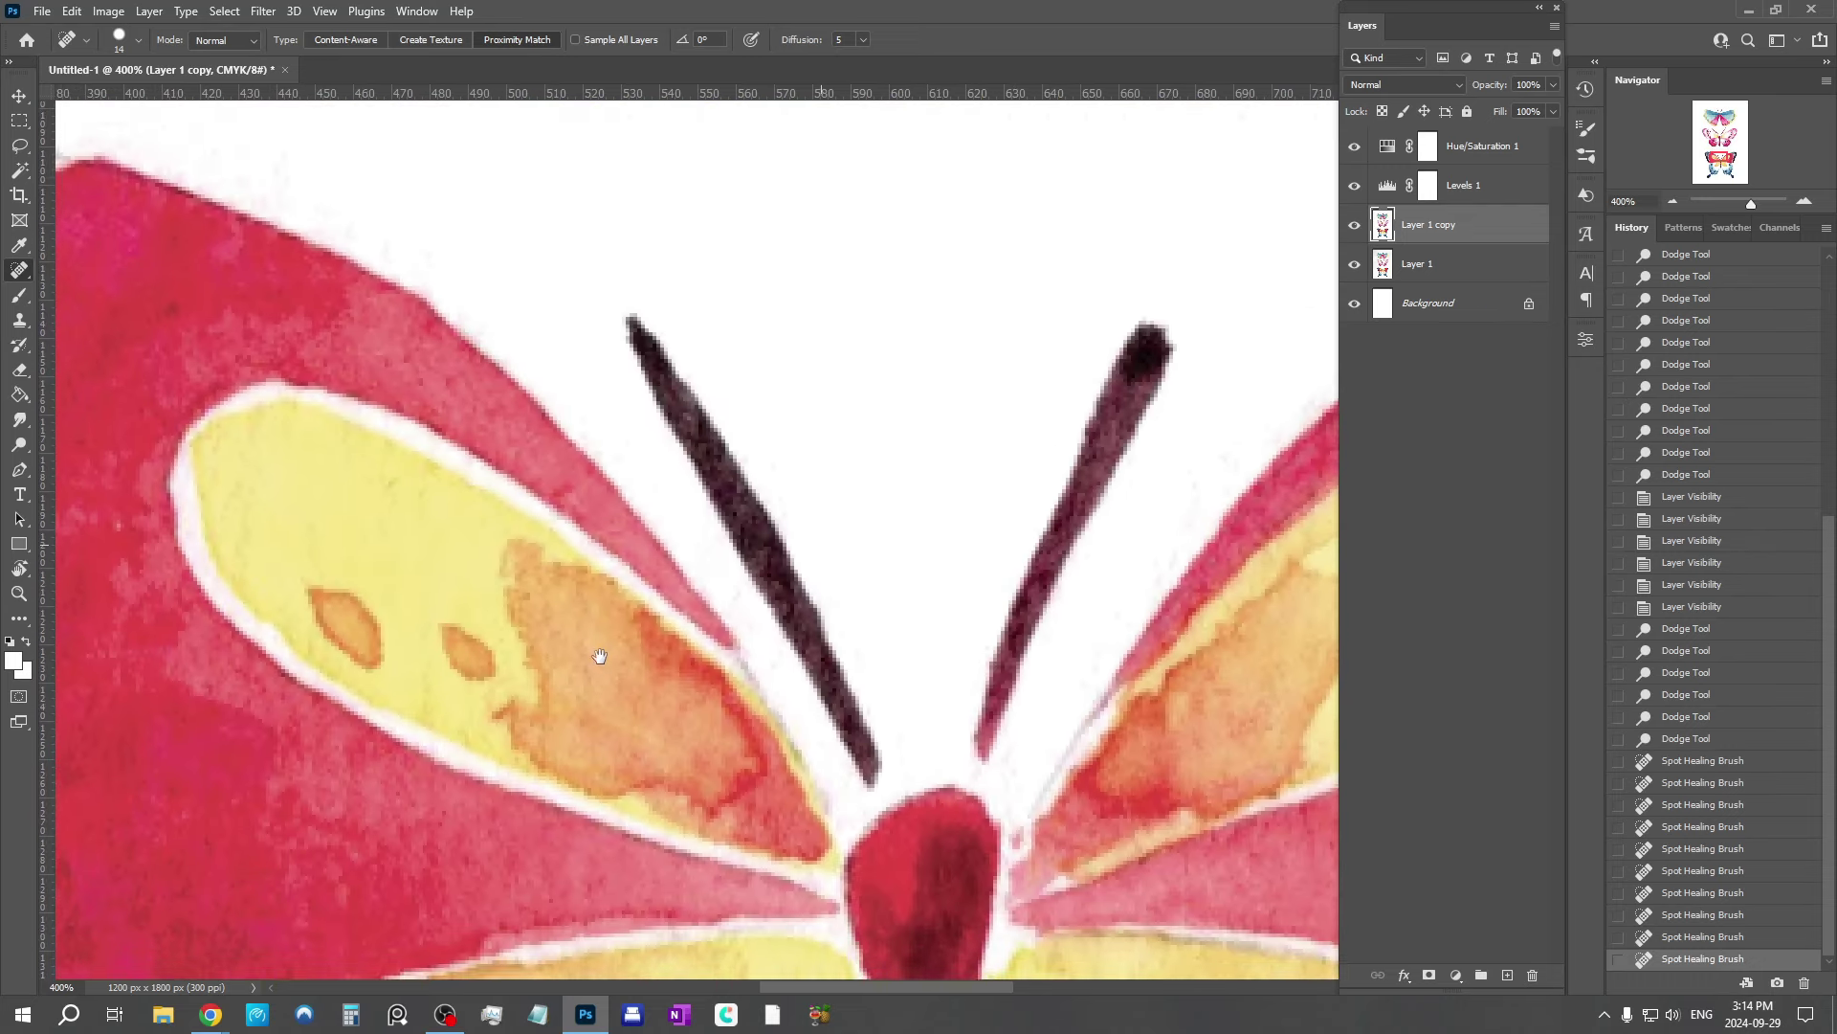
scroll(600, 657, "down", 3)
scroll(600, 657, "left", 3)
left_click(493, 393)
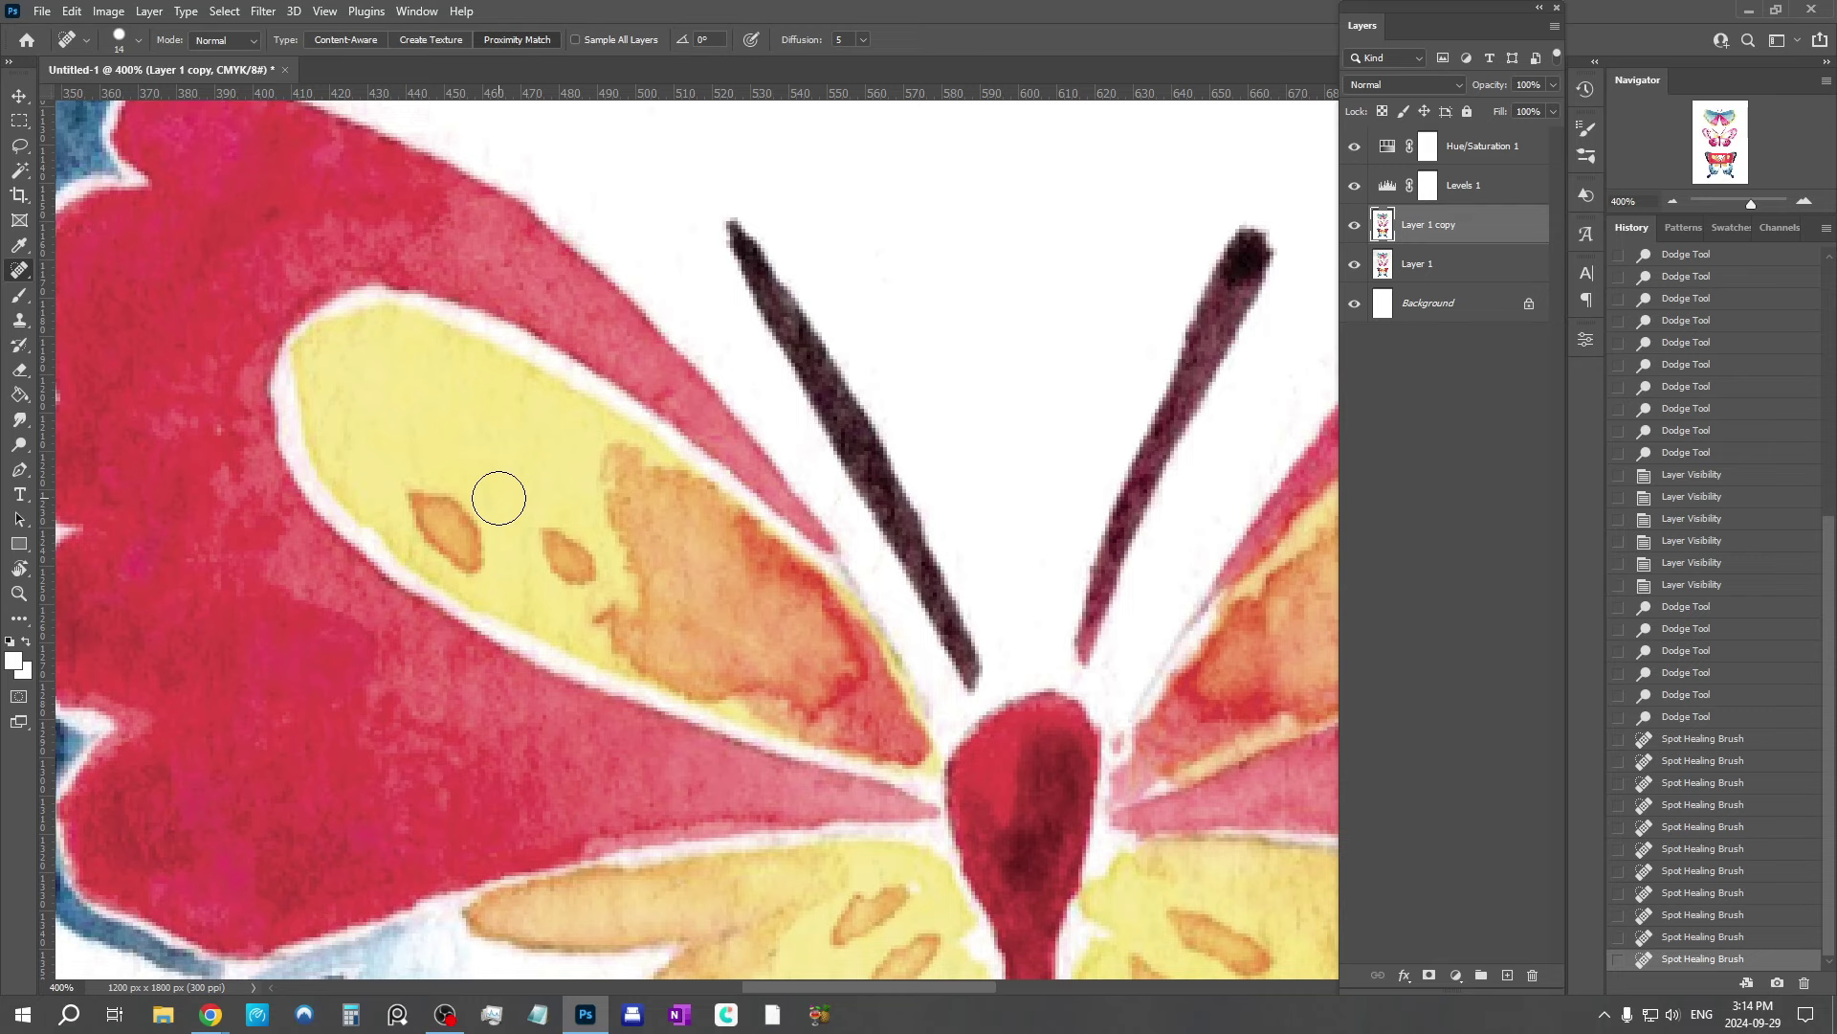
left_click(261, 194)
Step: Spot-heal the blemishes in the yellow part of the bottom butterfly's lower right wing
left_click_drag(738, 526, 546, 256)
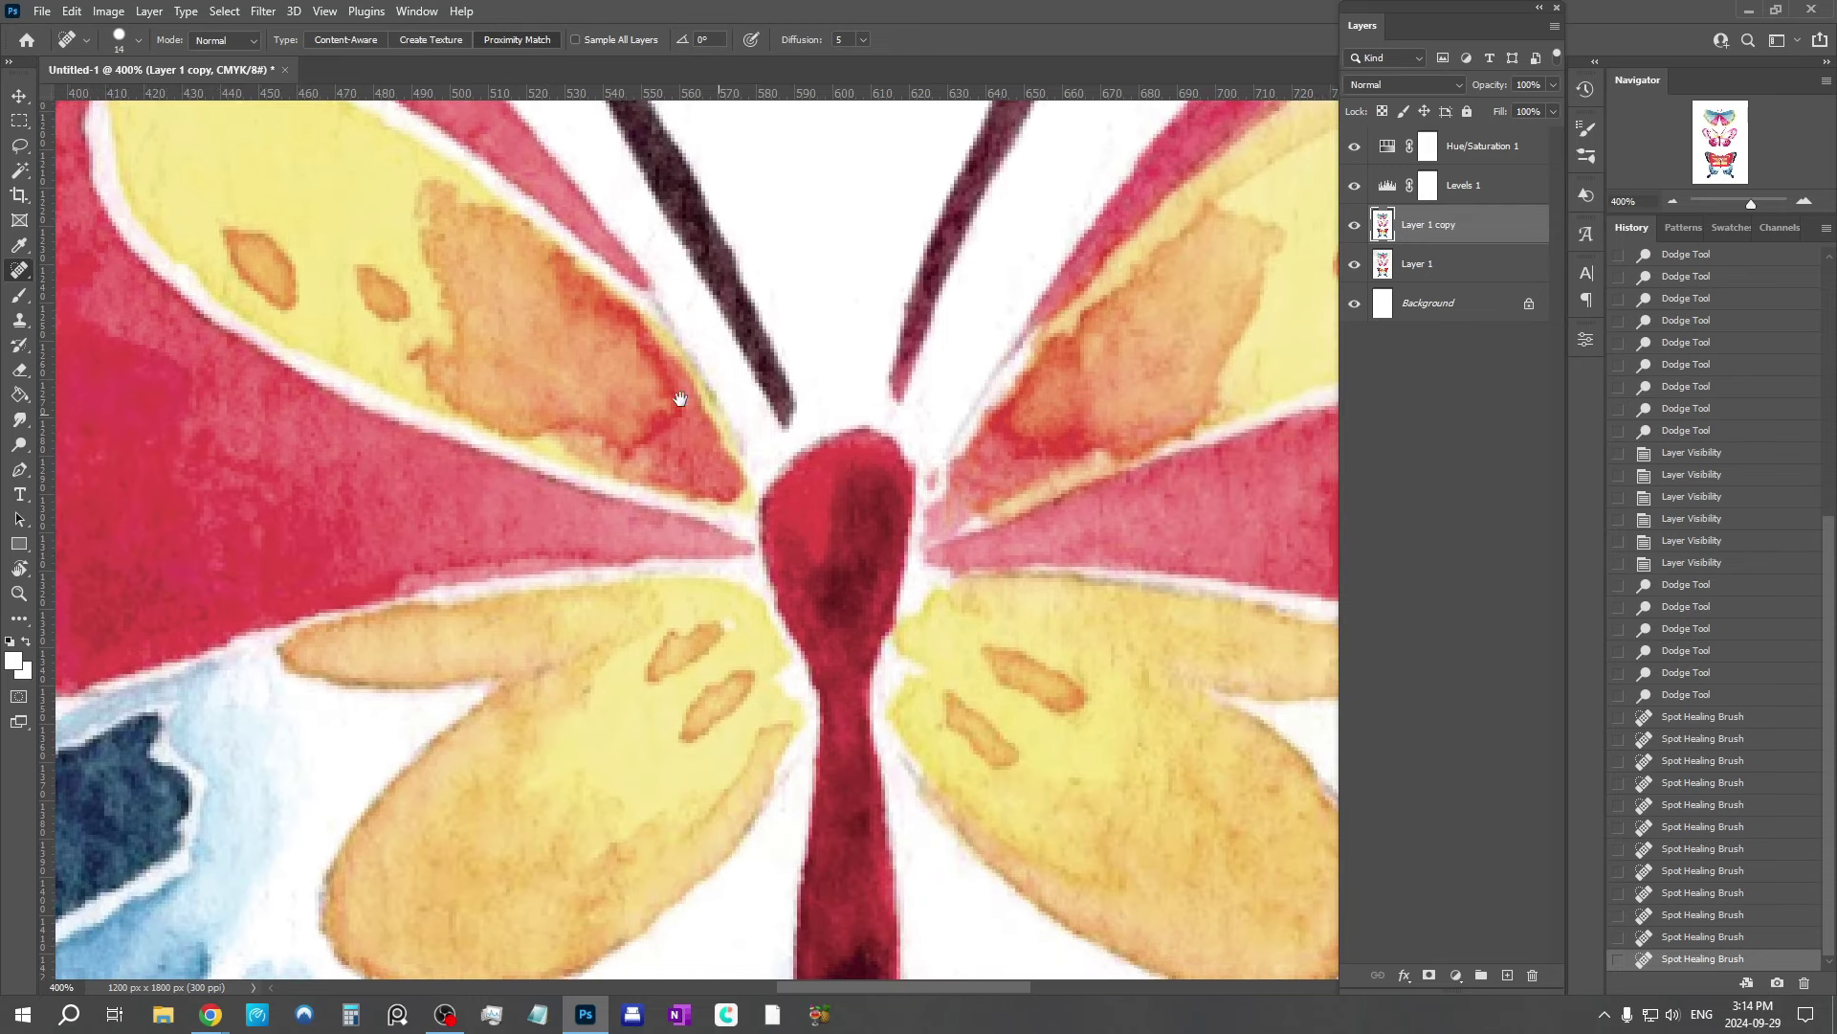
left_click_drag(680, 399, 450, 296)
left_click_drag(756, 316, 402, 469)
left_click_drag(787, 370, 689, 507)
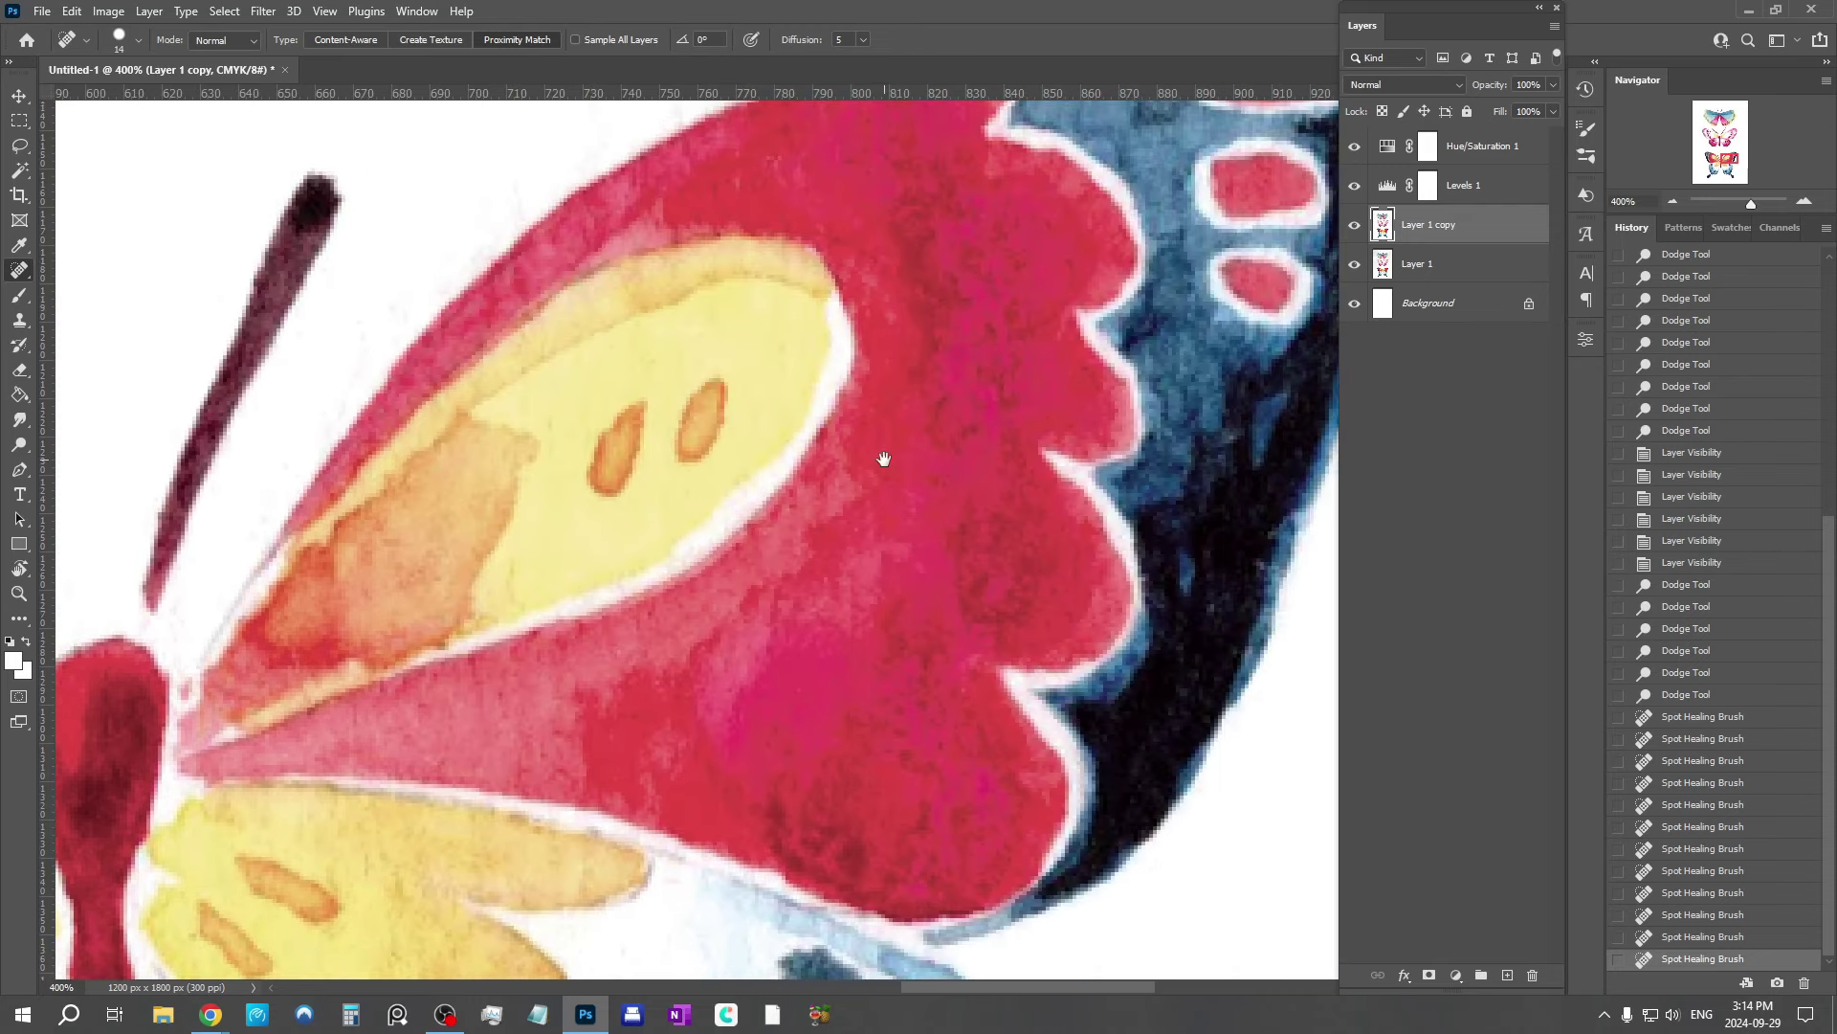
left_click_drag(905, 608, 389, 357)
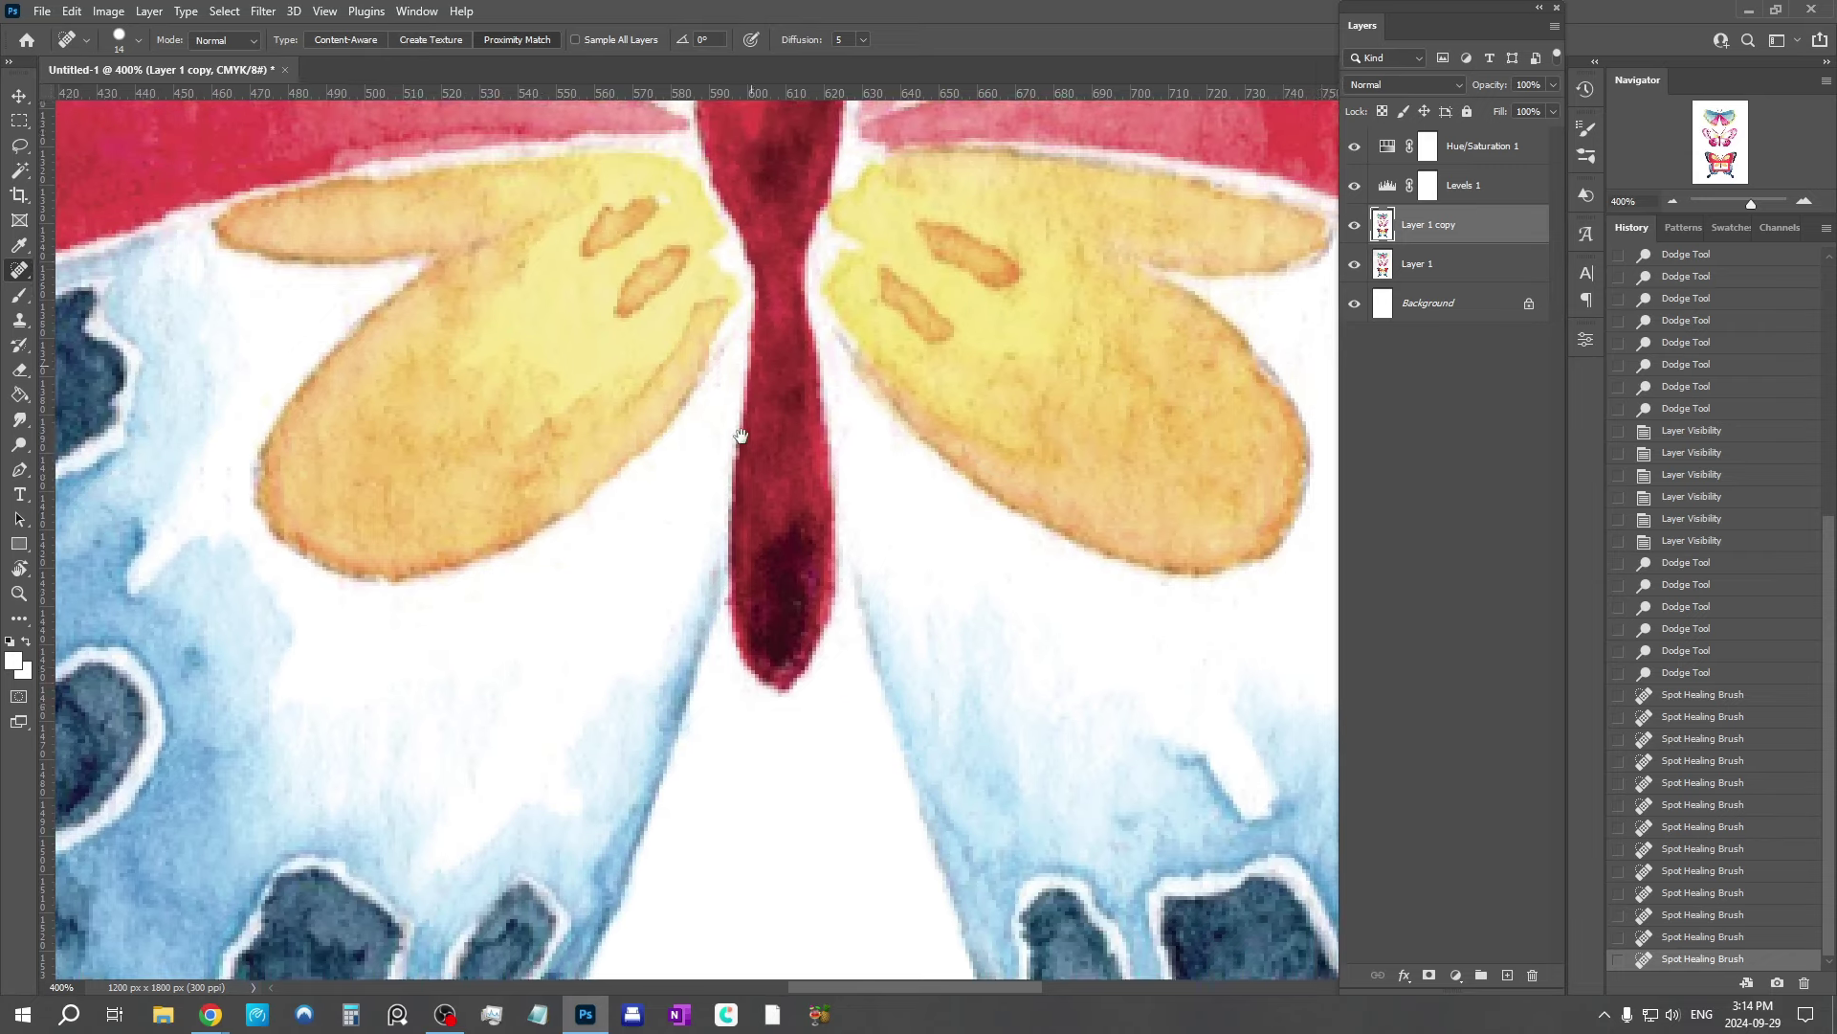
left_click_drag(800, 288, 745, 411)
left_click(990, 428)
left_click(1105, 357)
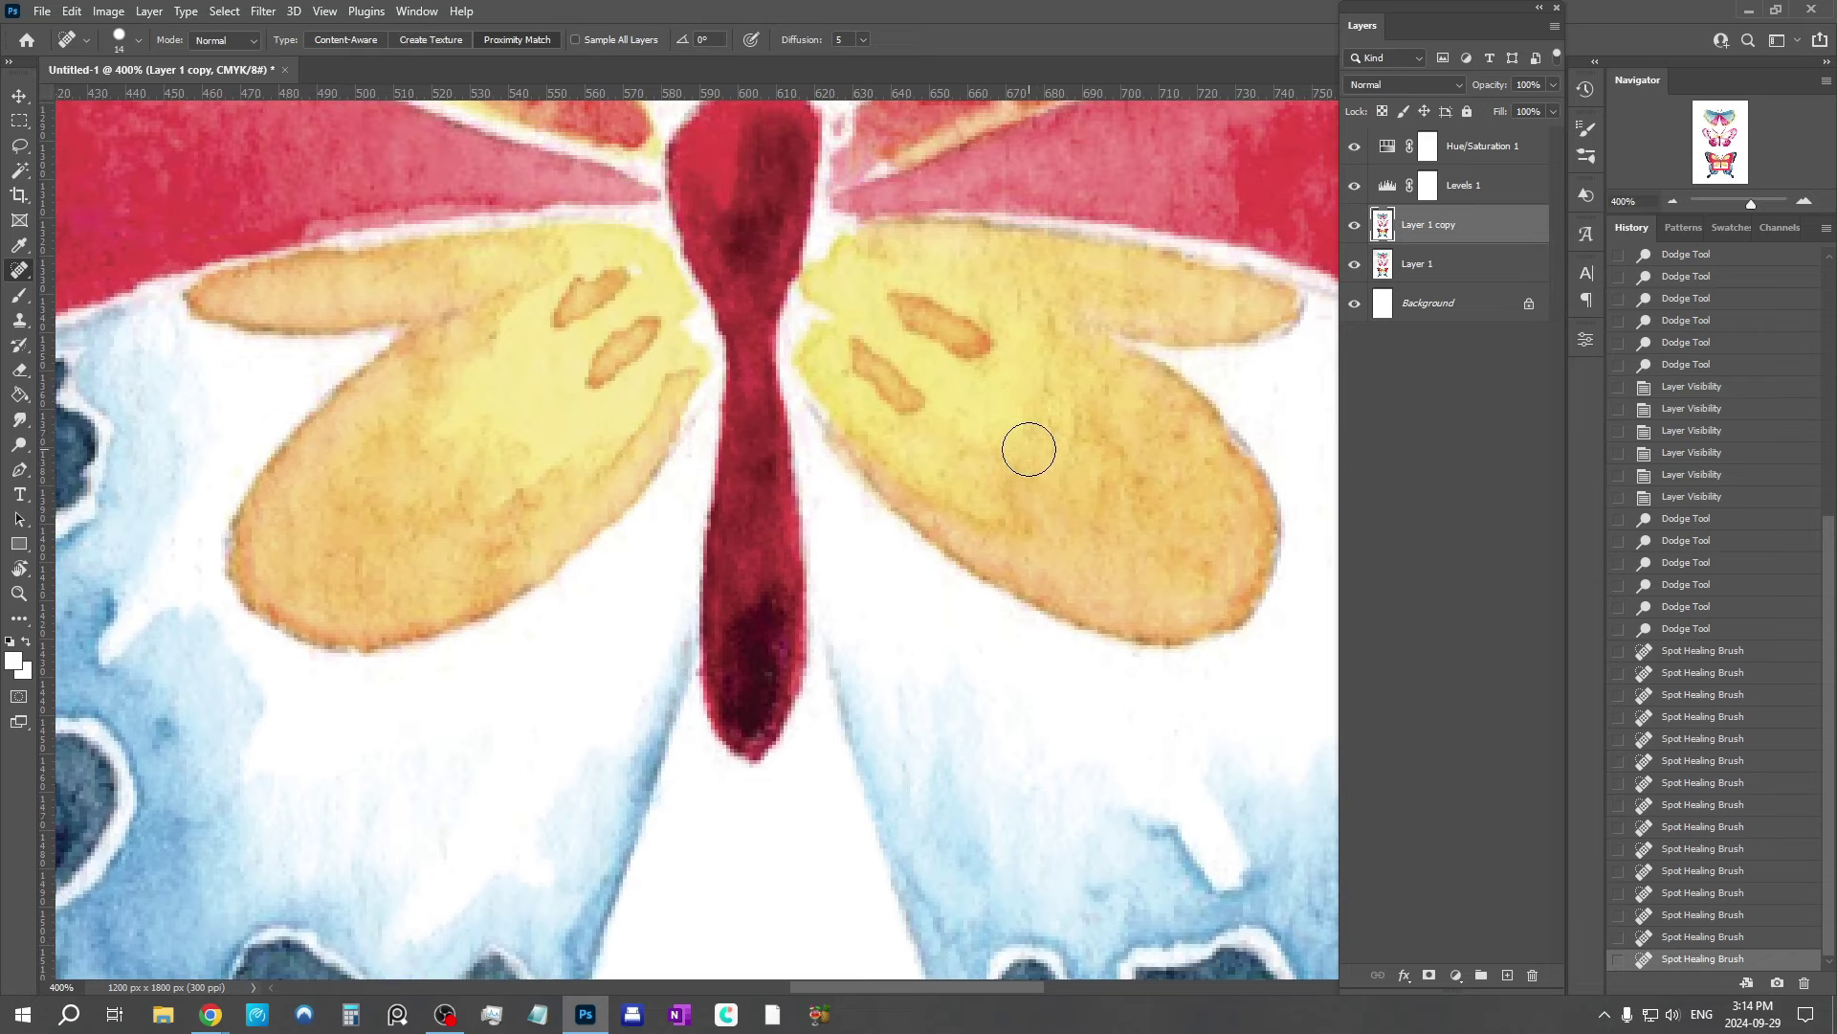
left_click_drag(1037, 411, 1018, 520)
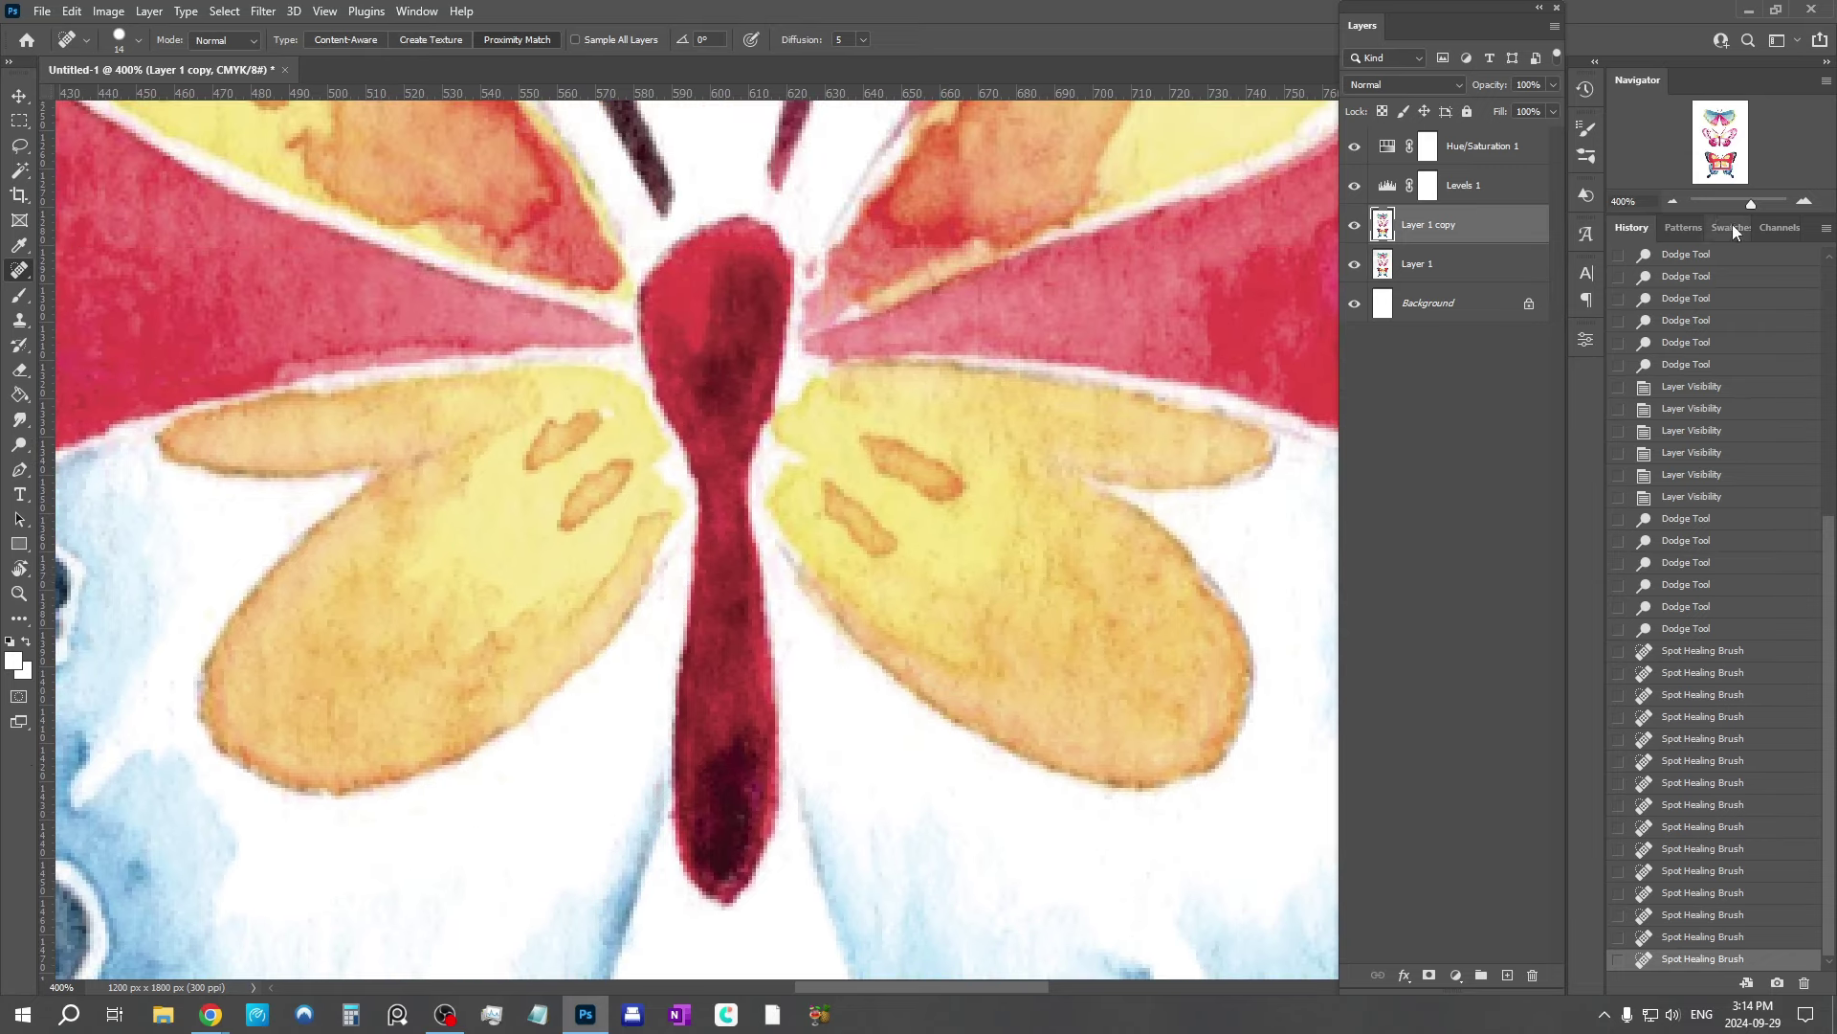
Step: Set up the Clone Stamp with a soft 23 px brush at the middle butterfly's lower left wing
left_click(1674, 201)
left_click(1674, 201)
left_click(1674, 201)
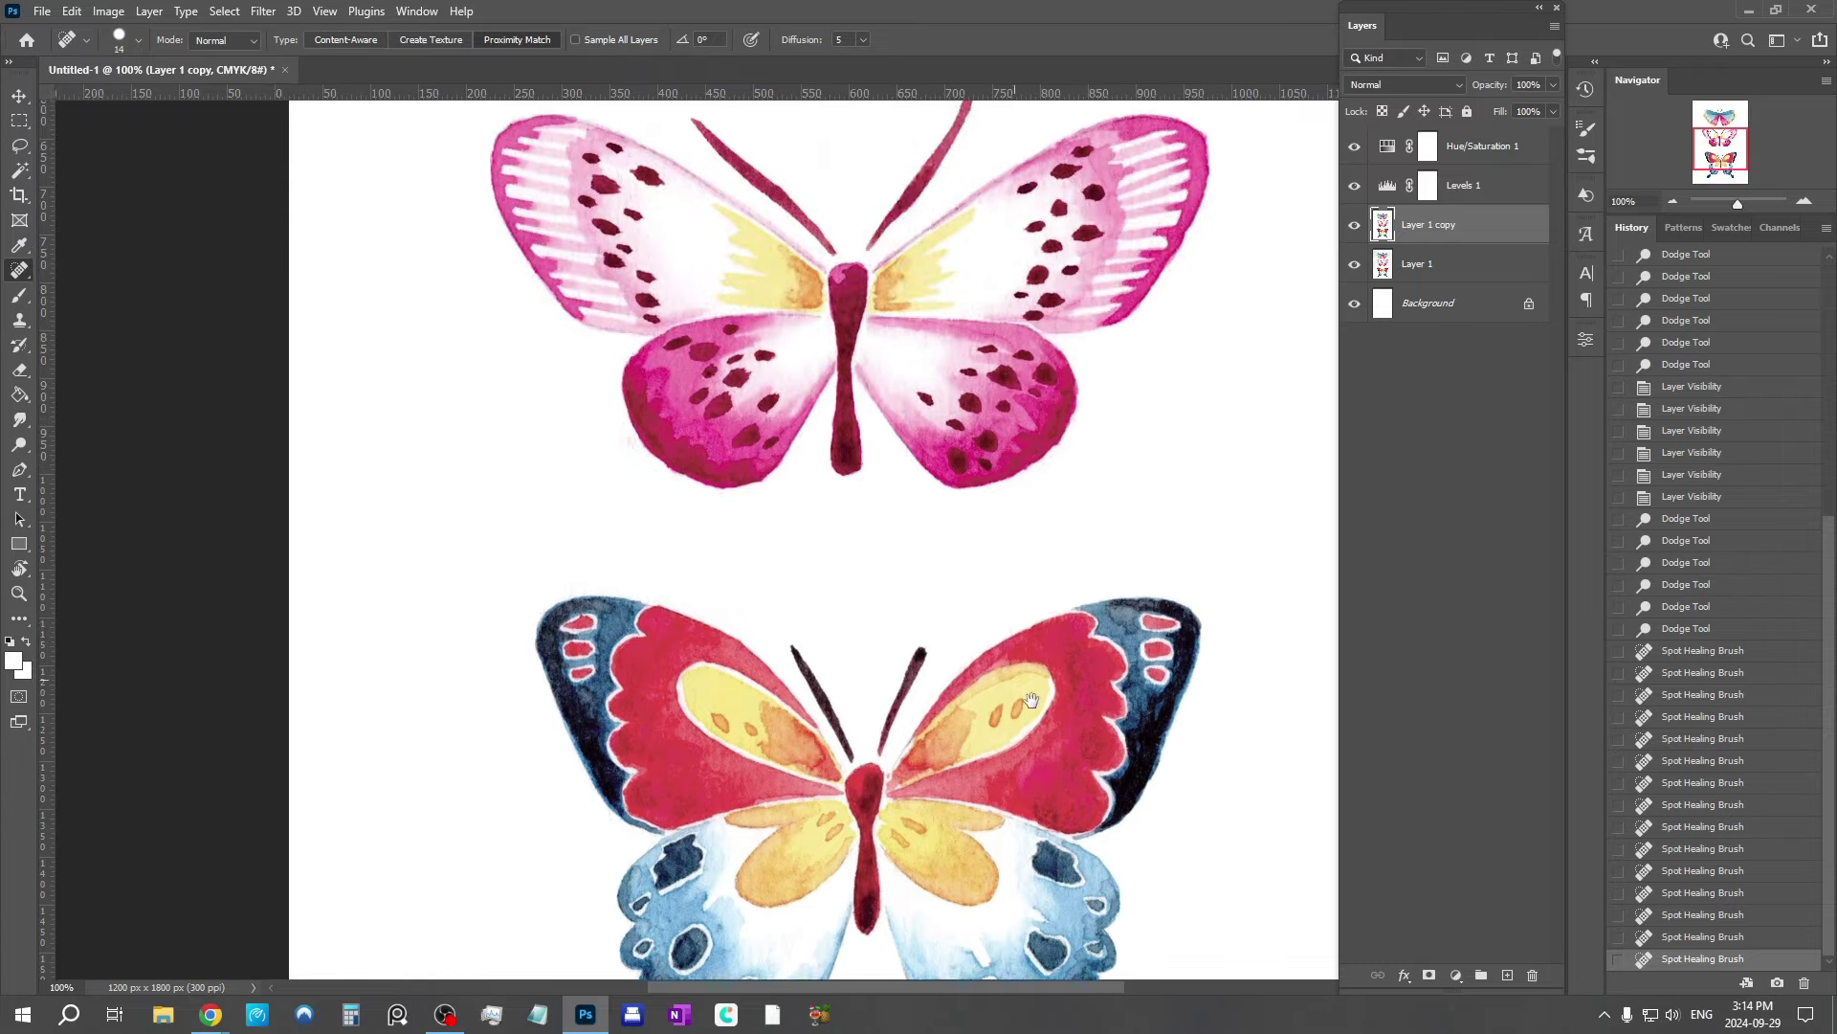
left_click(1730, 179)
left_click(1804, 201)
left_click(1804, 201)
left_click(1804, 201)
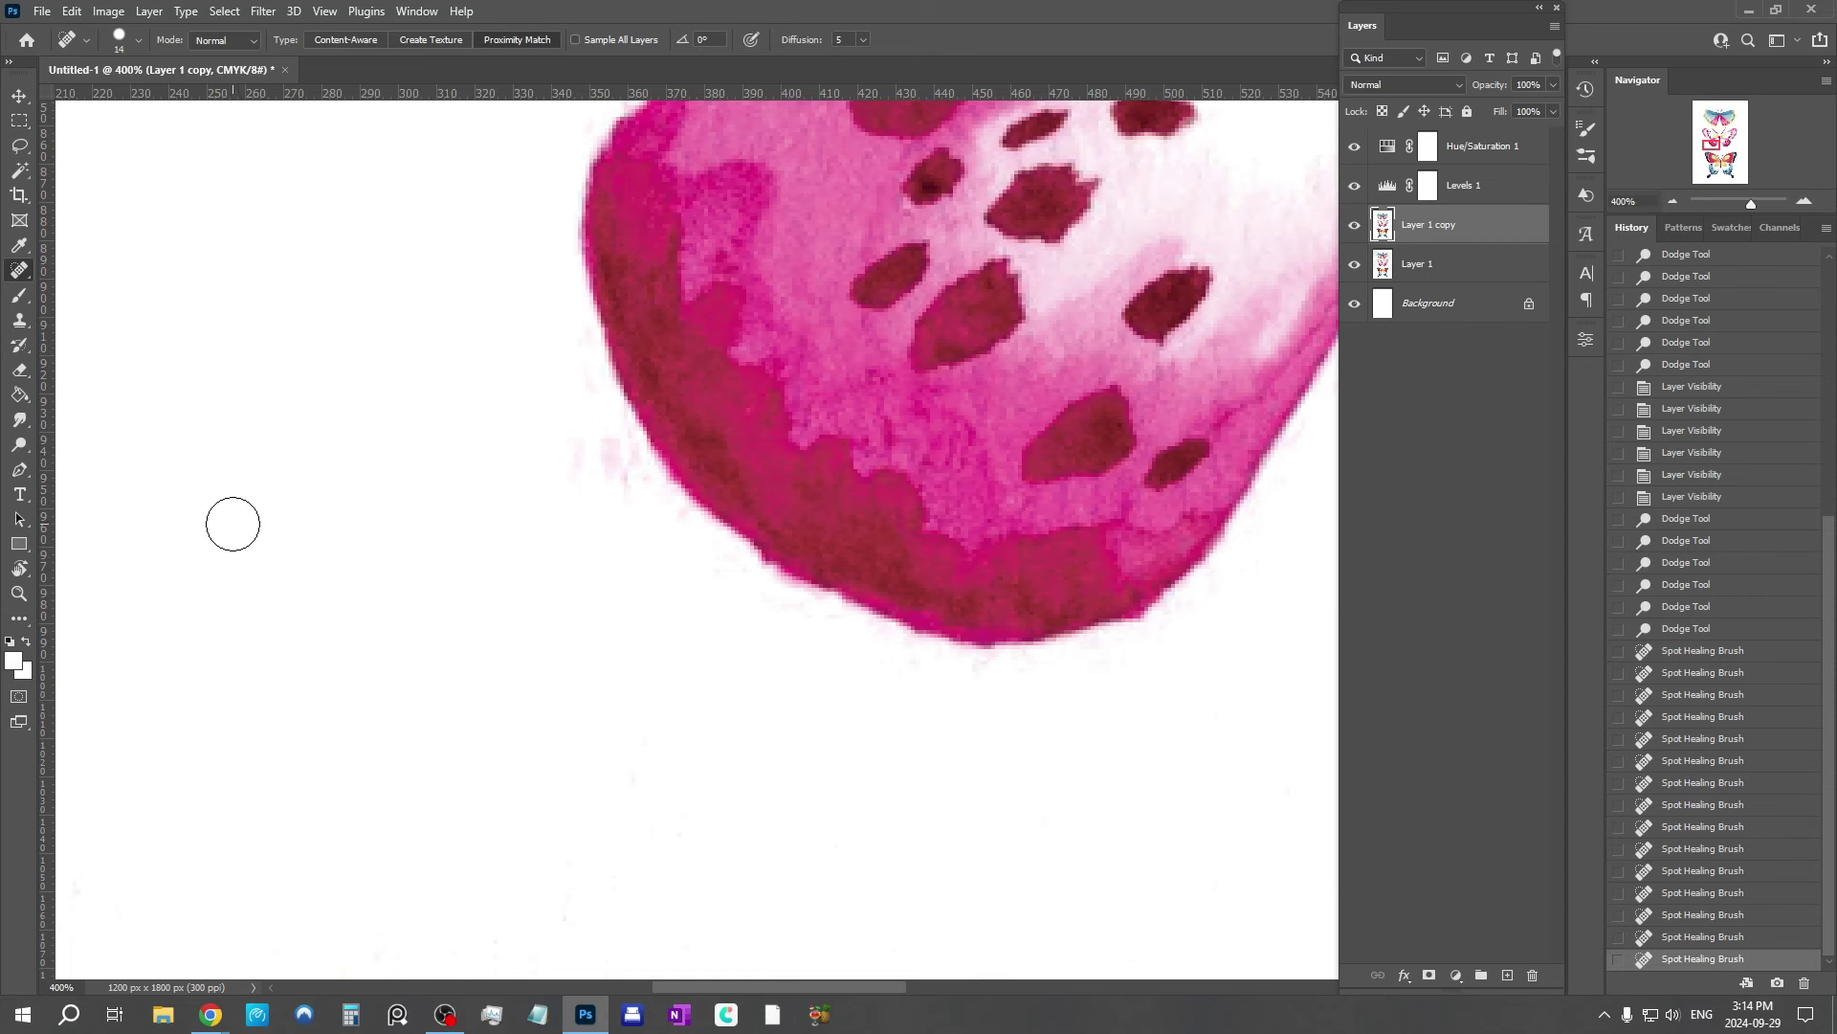
left_click(20, 322)
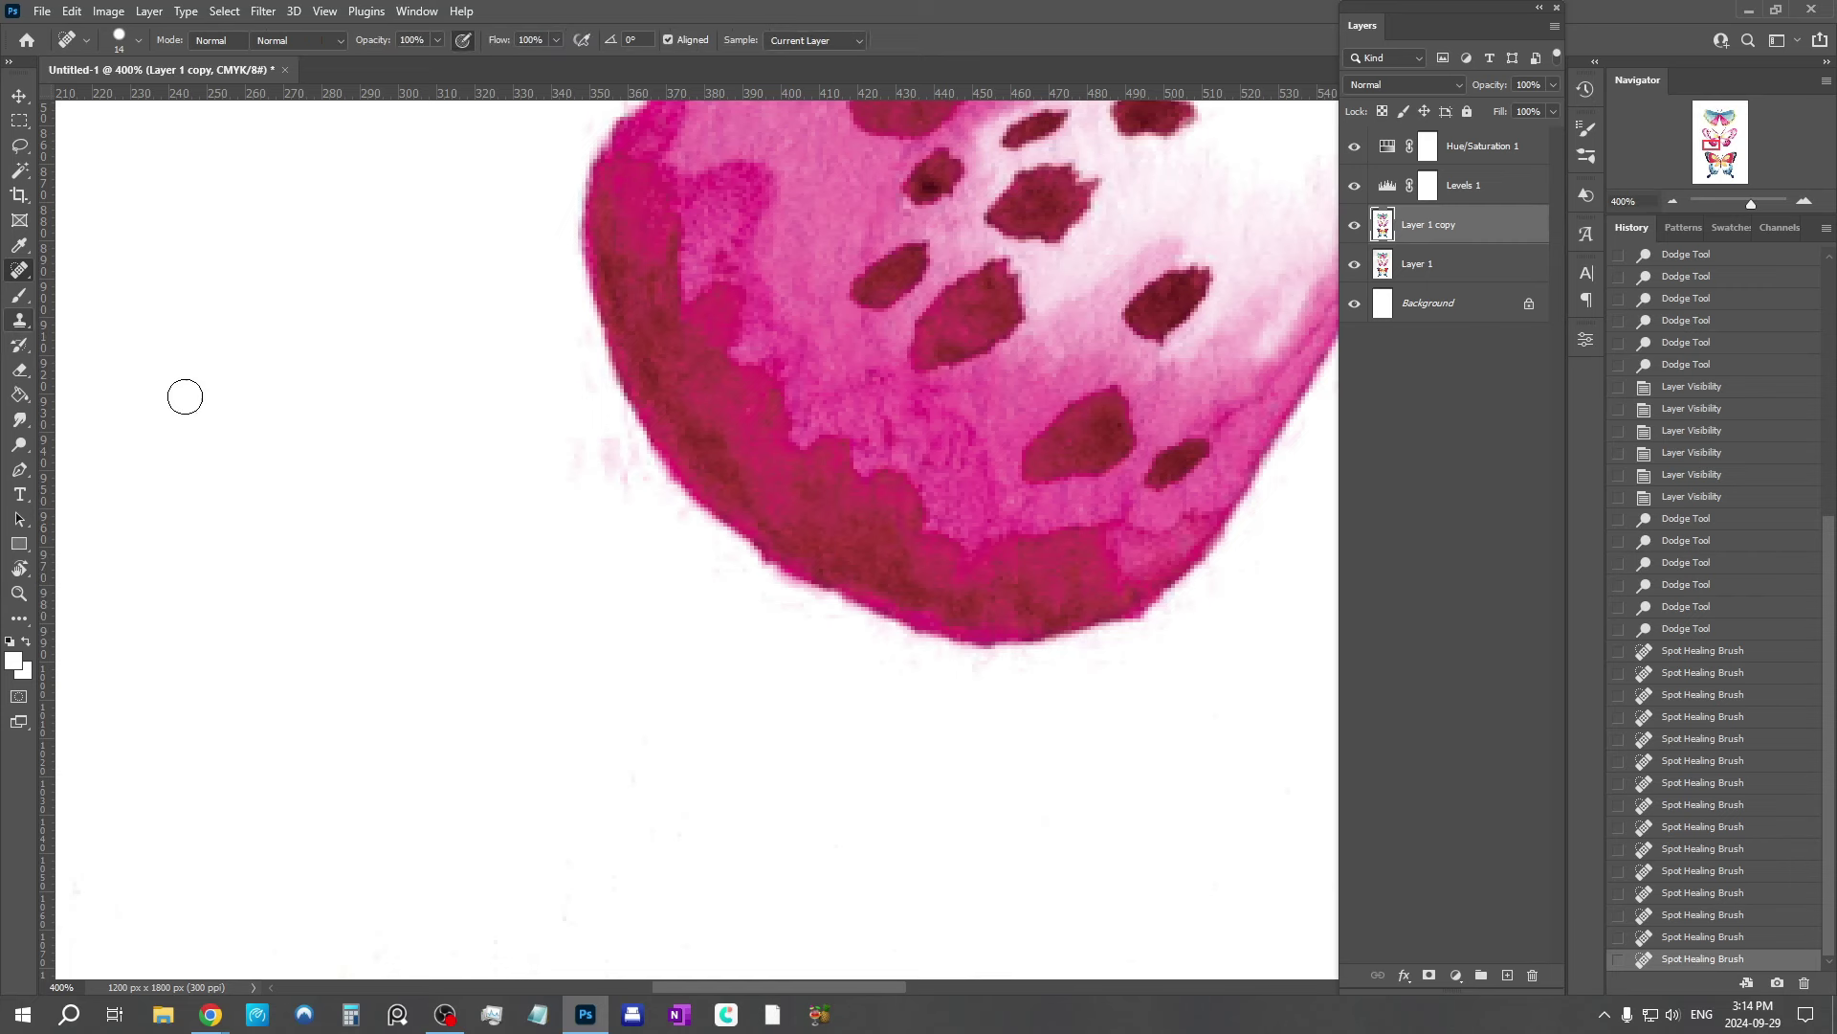
right_click(456, 388)
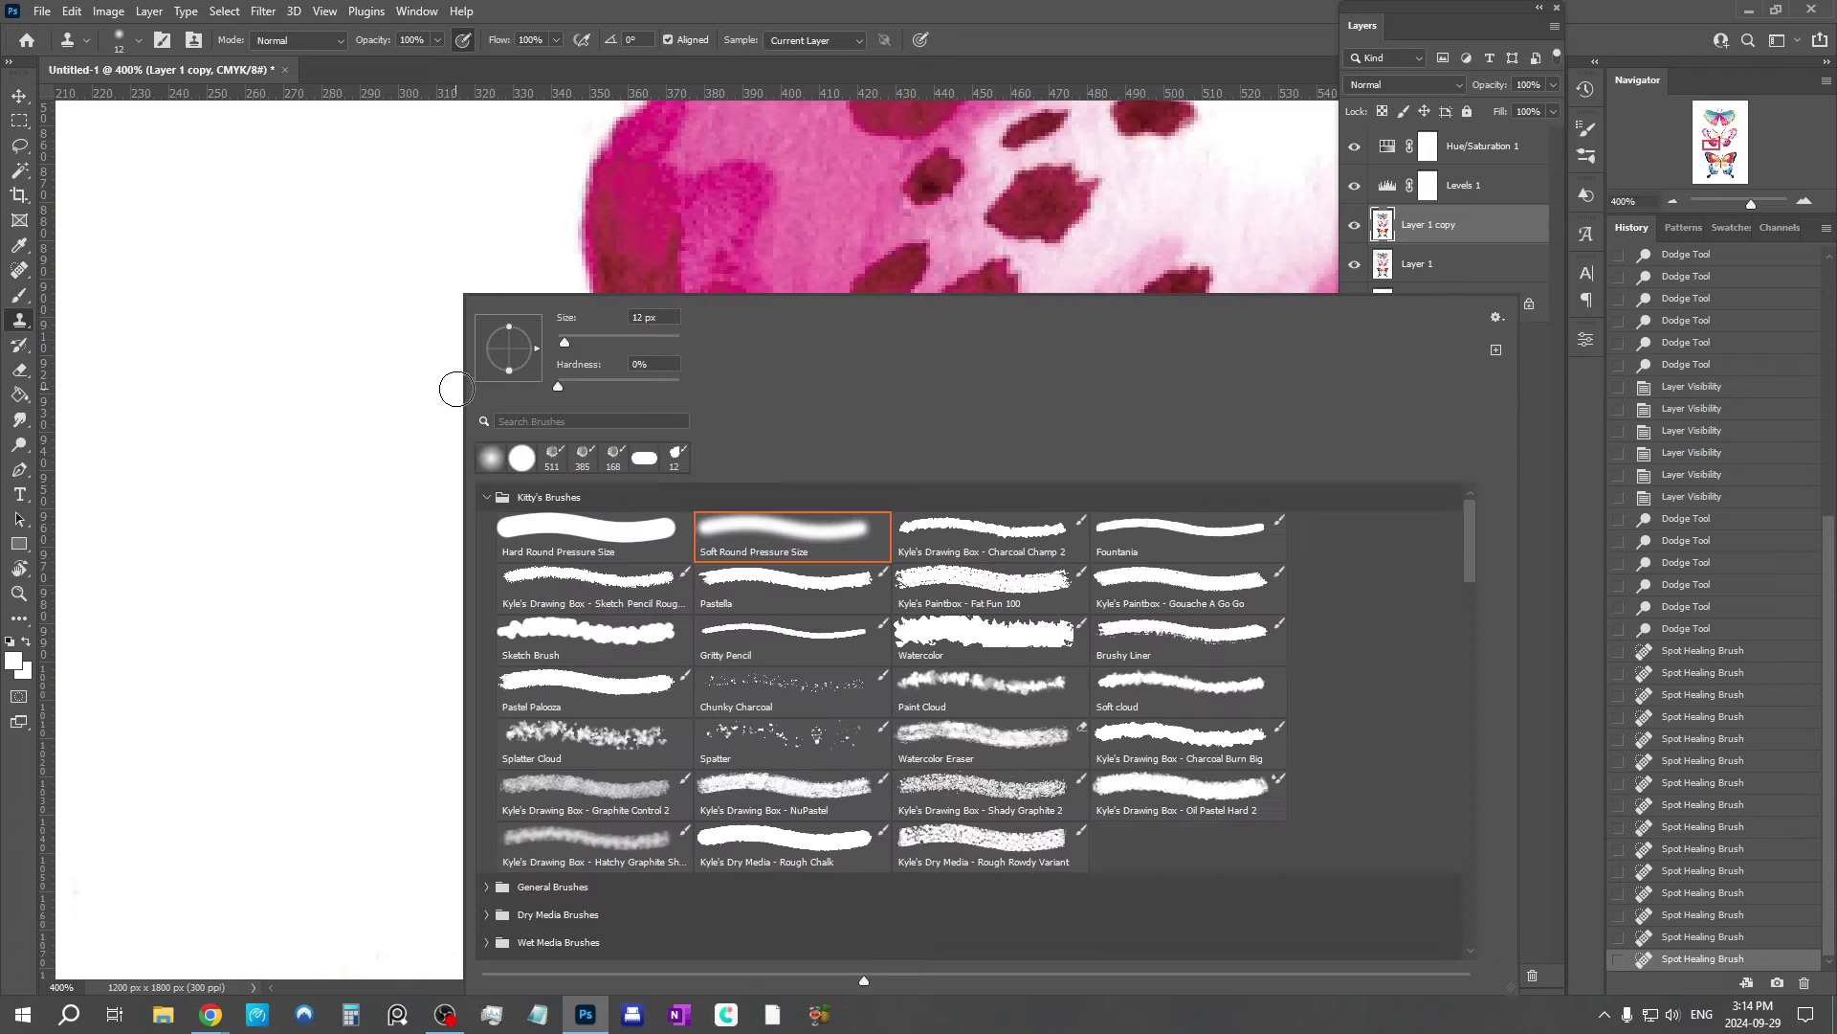
left_click(587, 341)
left_click_drag(572, 311, 561, 312)
left_click(484, 272)
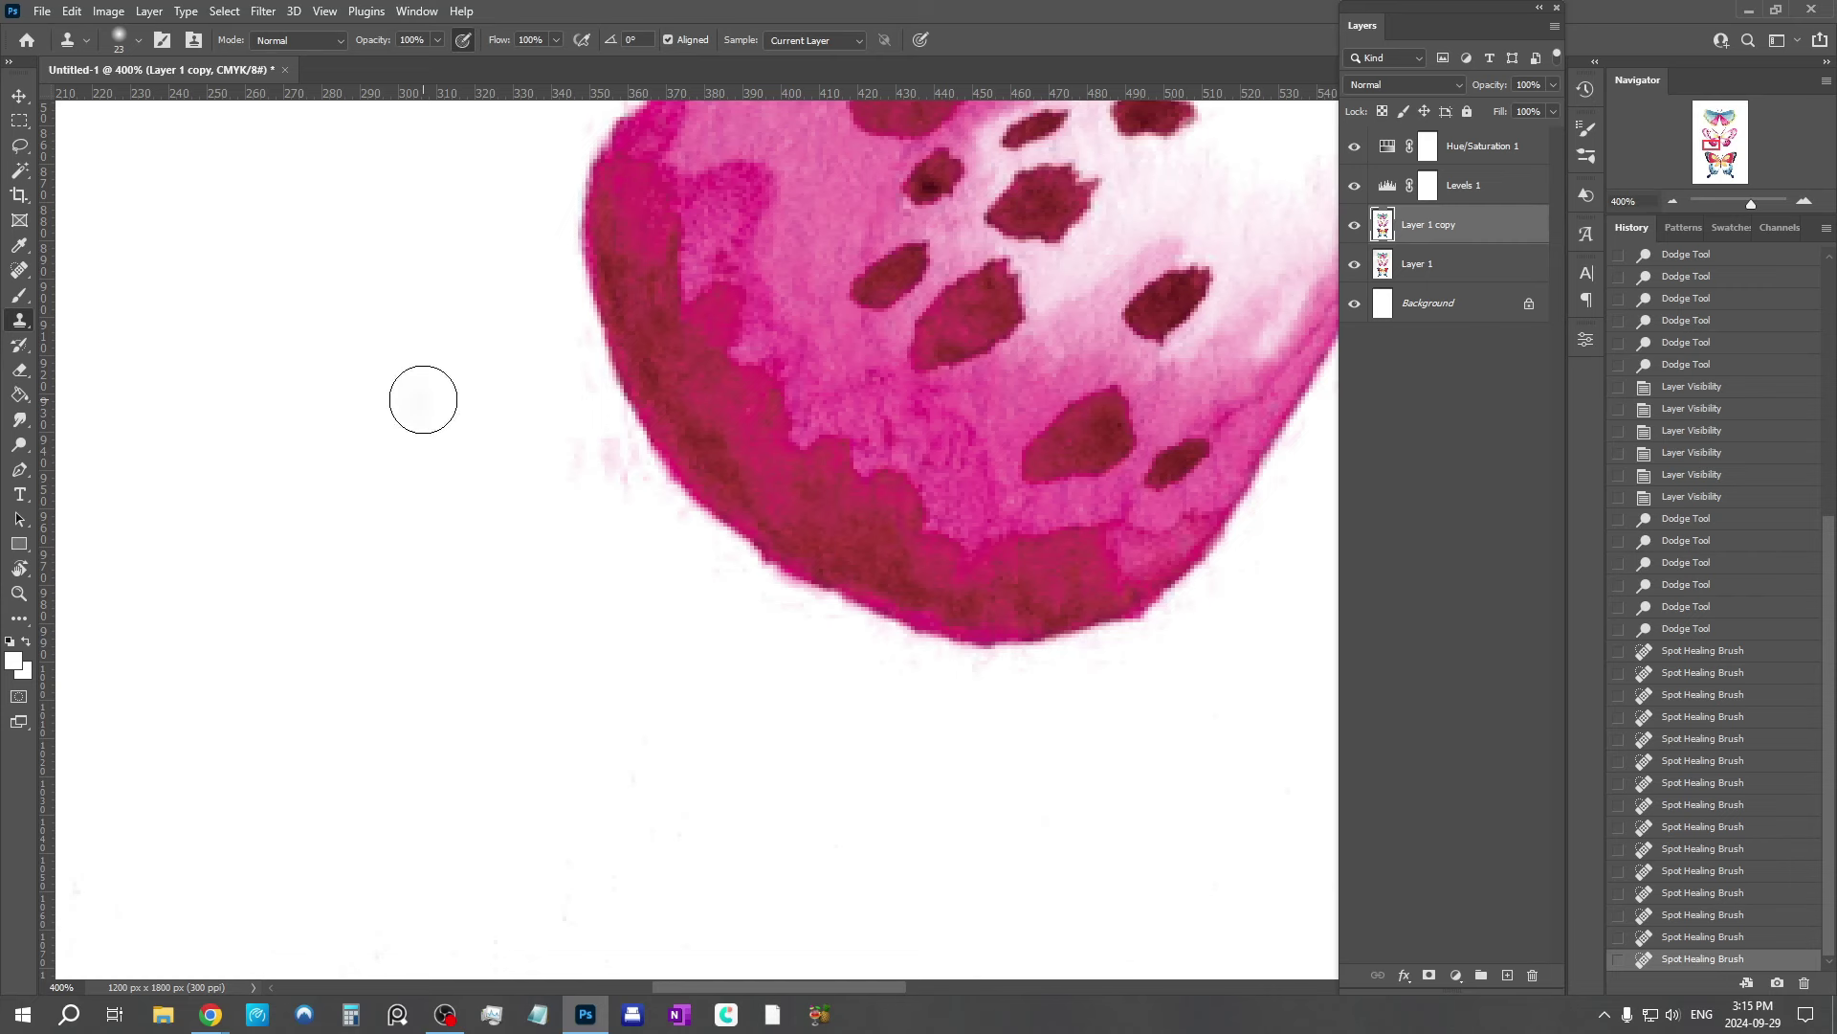
Step: Clone clean white paper over the faint pink marks beside the outer edge of the middle butterfly's lower left wing
mouse_move(537, 504)
left_mouse_down()
mouse_move(610, 473)
mouse_move(594, 451)
mouse_move(606, 464)
left_mouse_up()
key("ctrl+z")
mouse_move(602, 463)
left_mouse_down()
mouse_move(599, 434)
mouse_move(632, 496)
left_mouse_up()
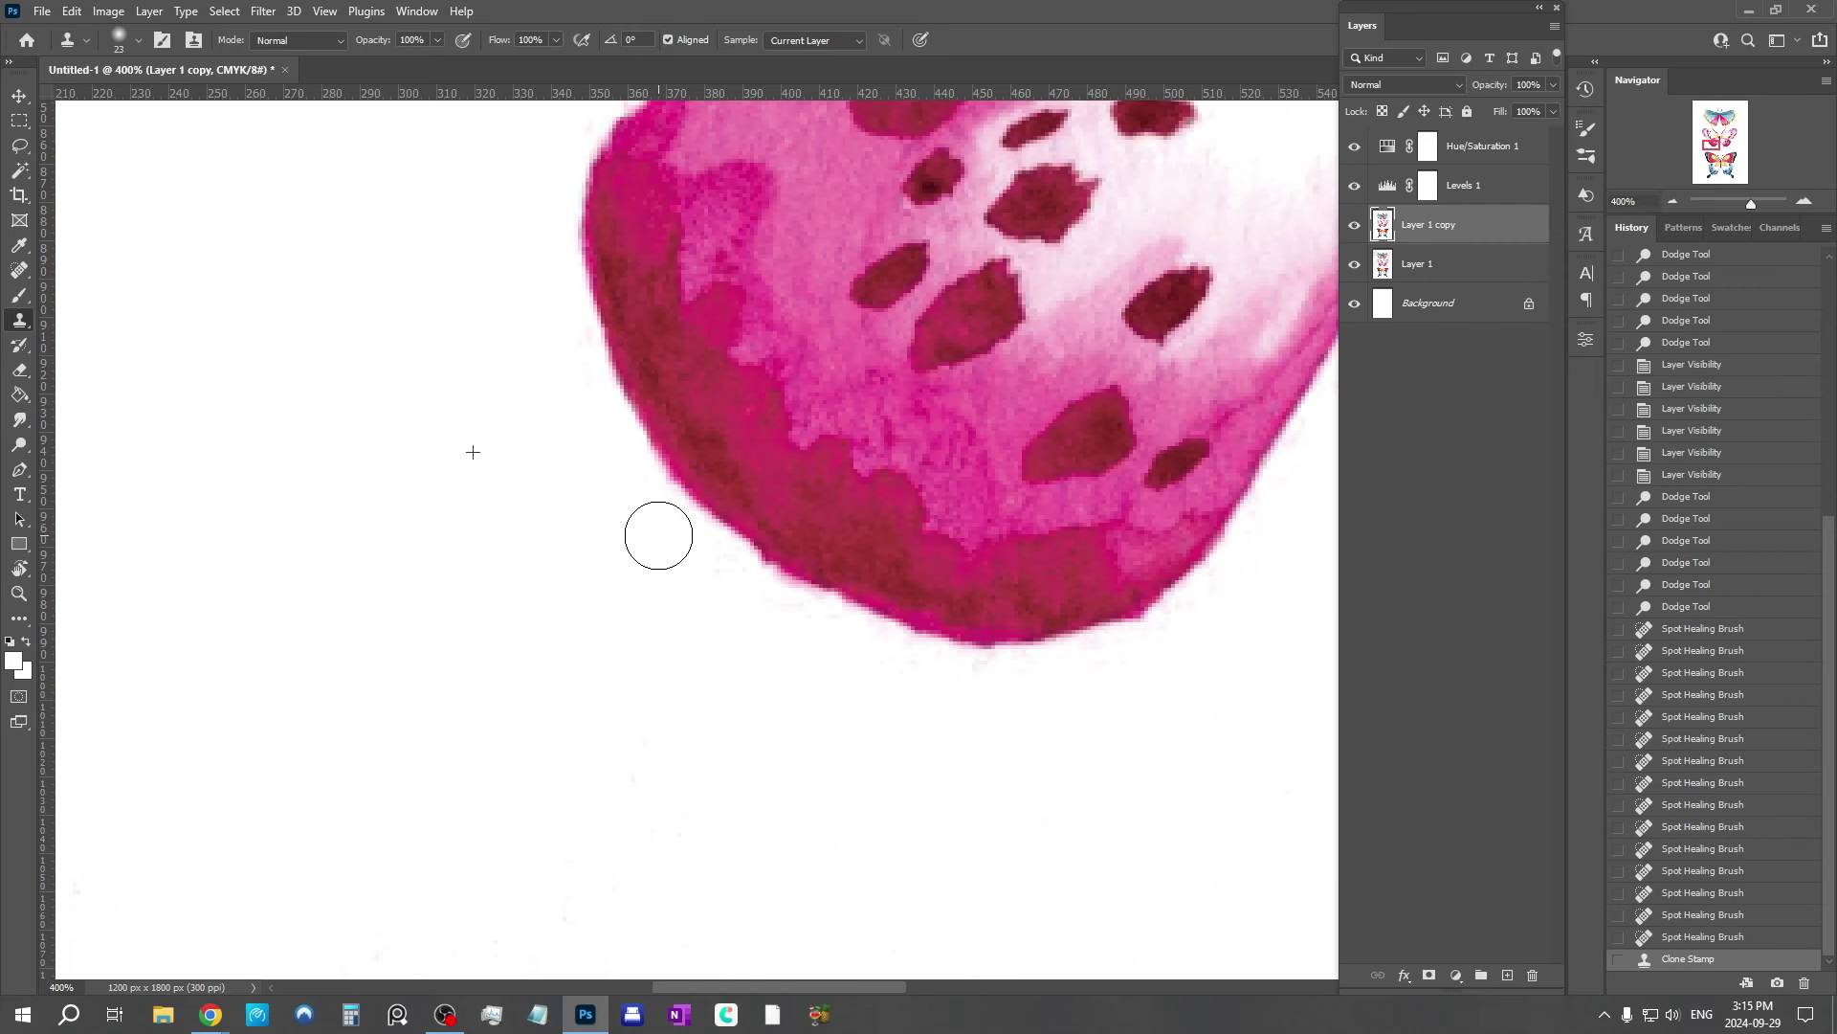
mouse_move(659, 534)
left_mouse_down()
mouse_move(664, 565)
mouse_move(669, 542)
mouse_move(619, 526)
left_mouse_up()
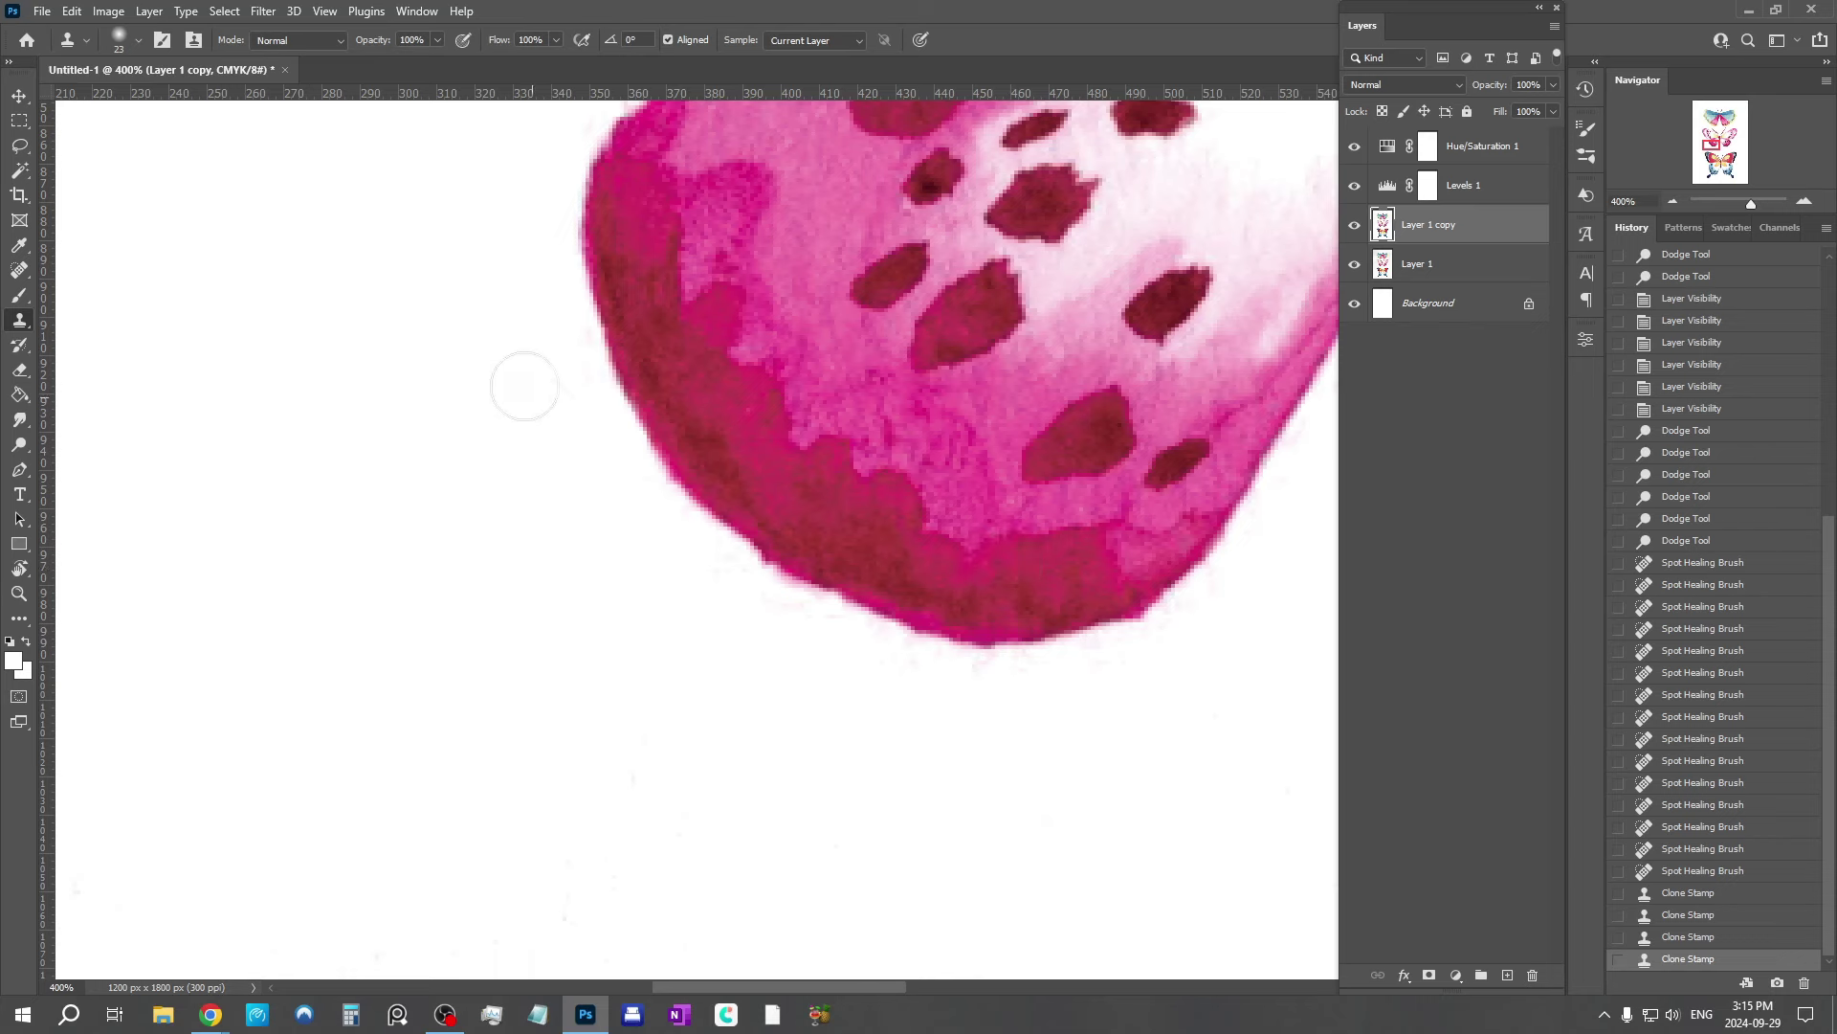
Step: Try cloning wing texture over a dark spot on the middle butterfly's lower left wing, and revert the strokes through the history
left_click_drag(883, 532, 689, 683)
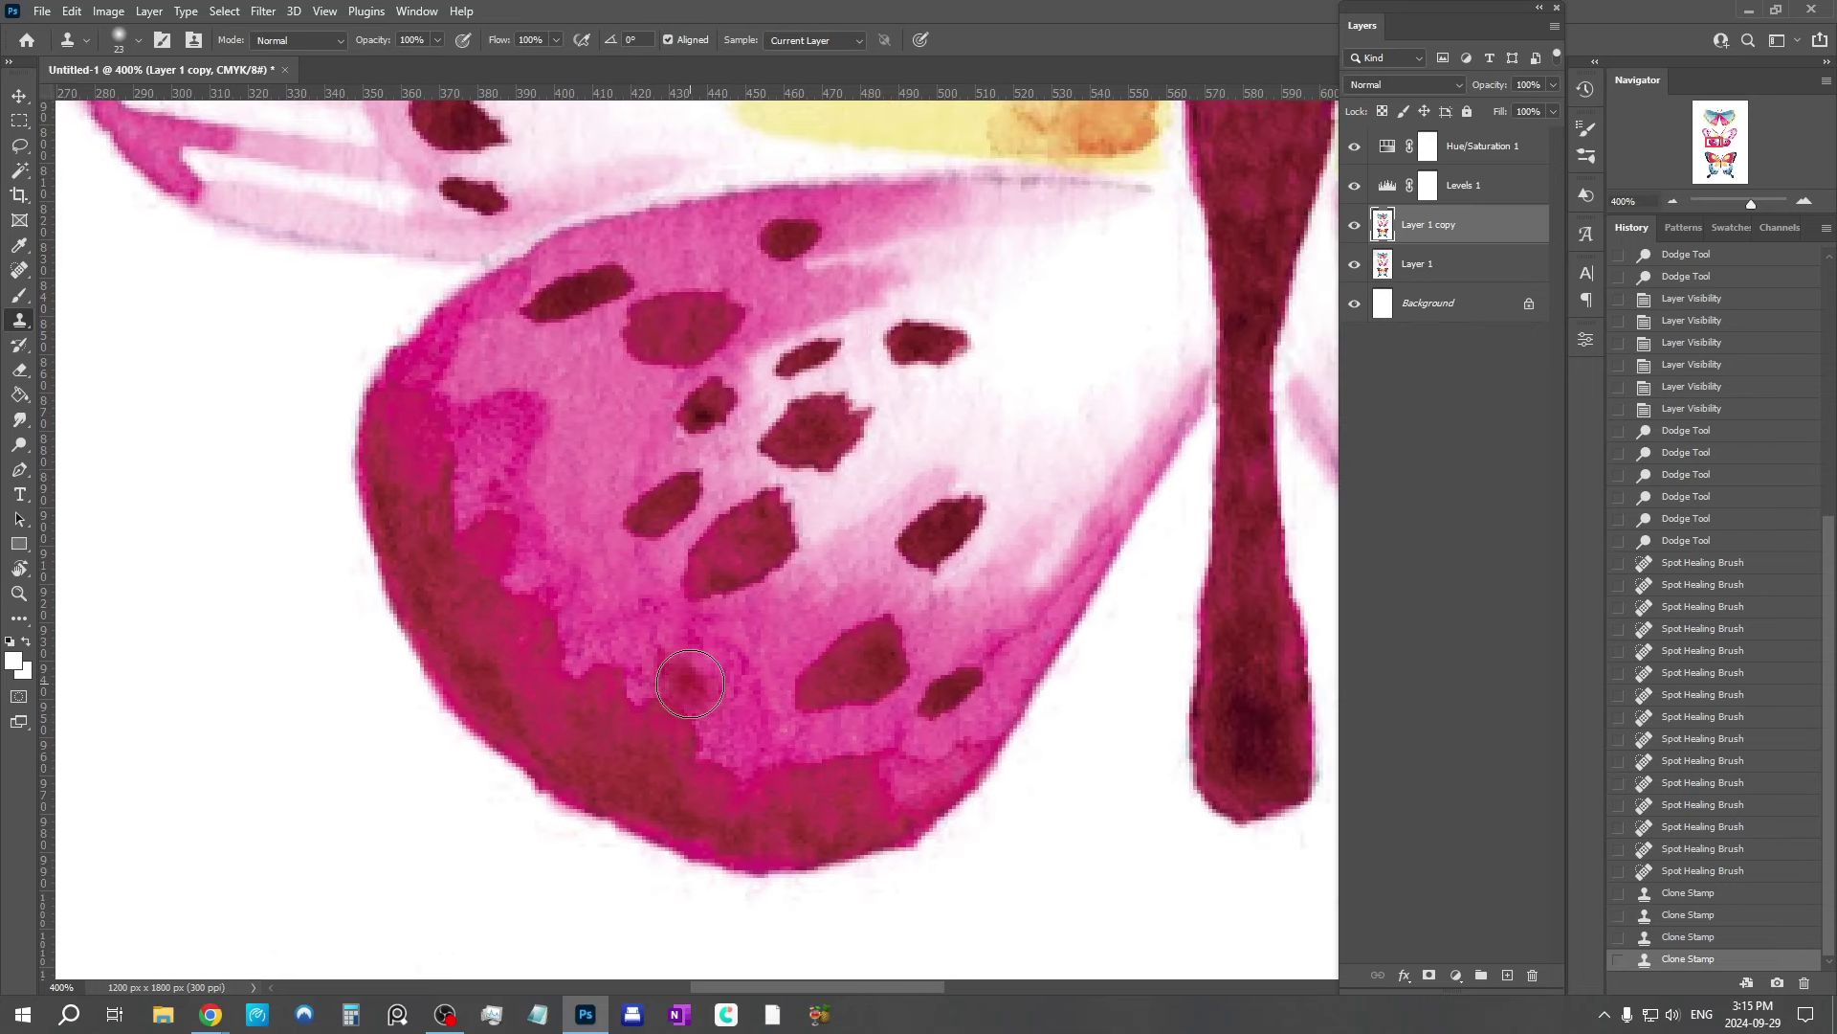
left_click_drag(718, 566, 758, 578)
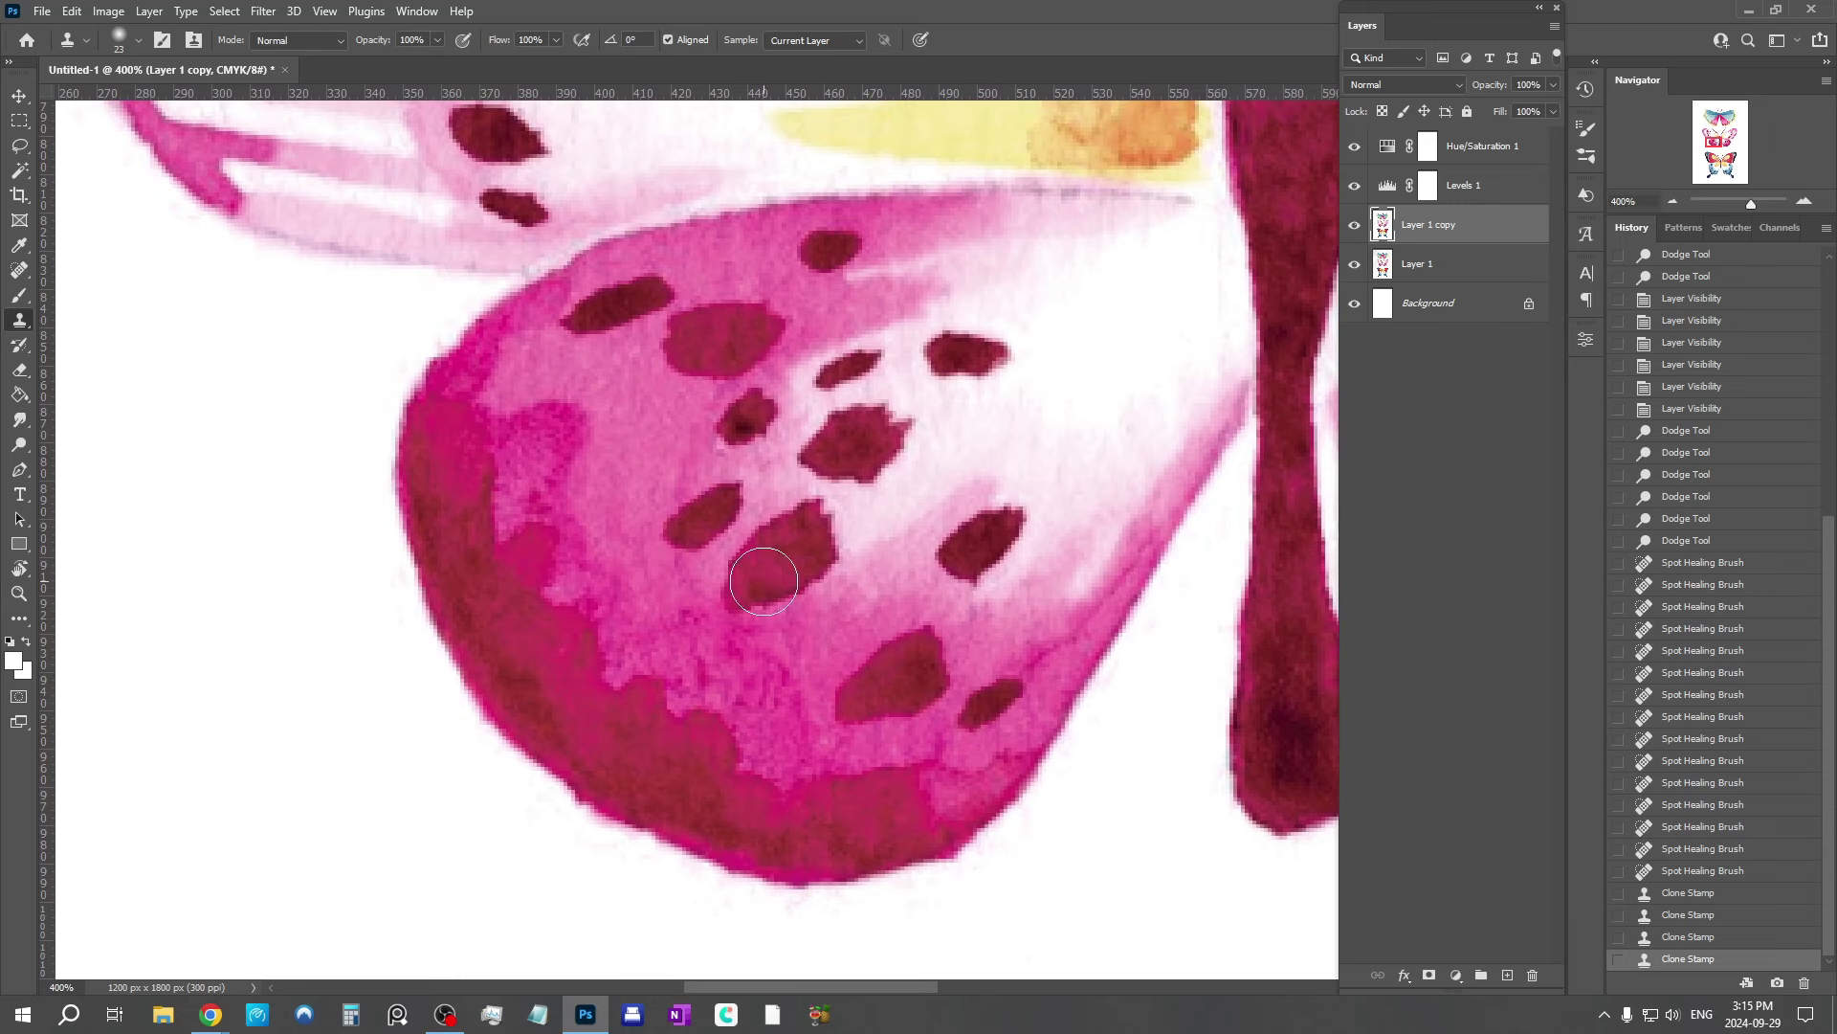
left_click(764, 581)
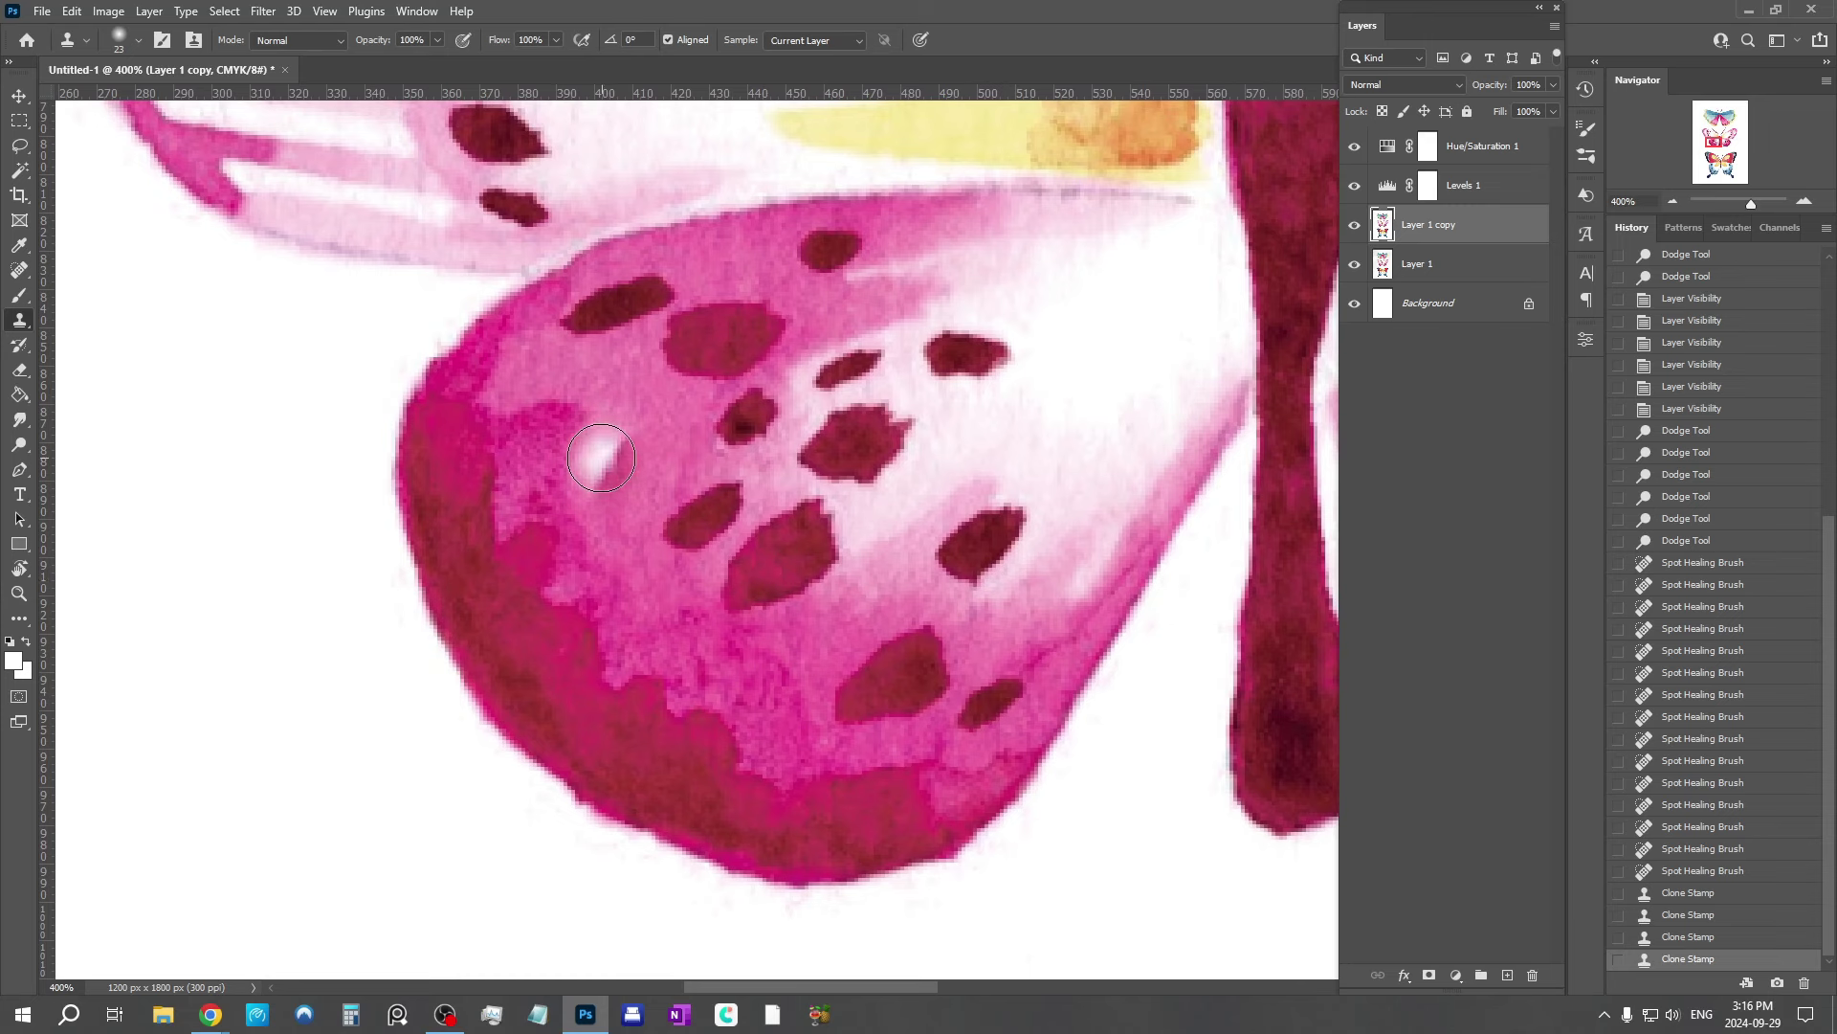
mouse_move(586, 455)
left_mouse_down()
mouse_move(595, 552)
mouse_move(588, 491)
left_mouse_up()
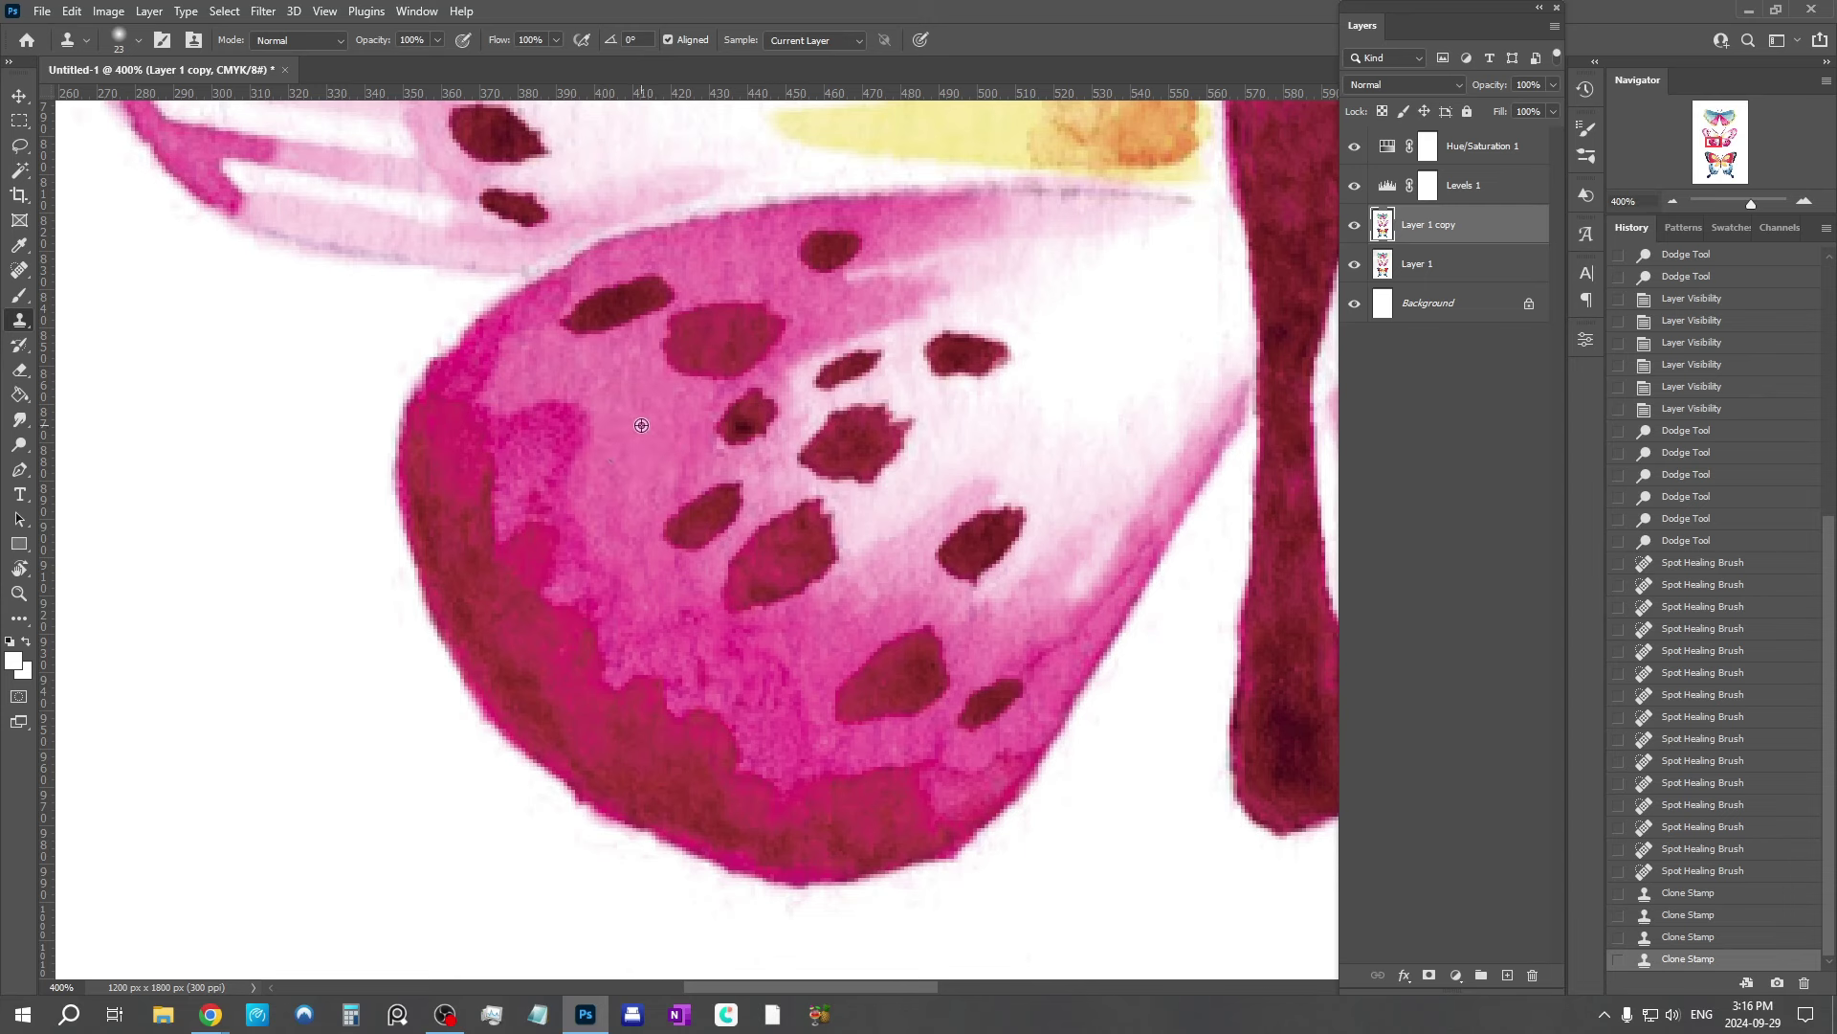
mouse_move(668, 511)
left_mouse_down()
mouse_move(675, 541)
mouse_move(737, 493)
mouse_move(696, 485)
mouse_move(758, 474)
left_mouse_up()
left_click(626, 499, "alt")
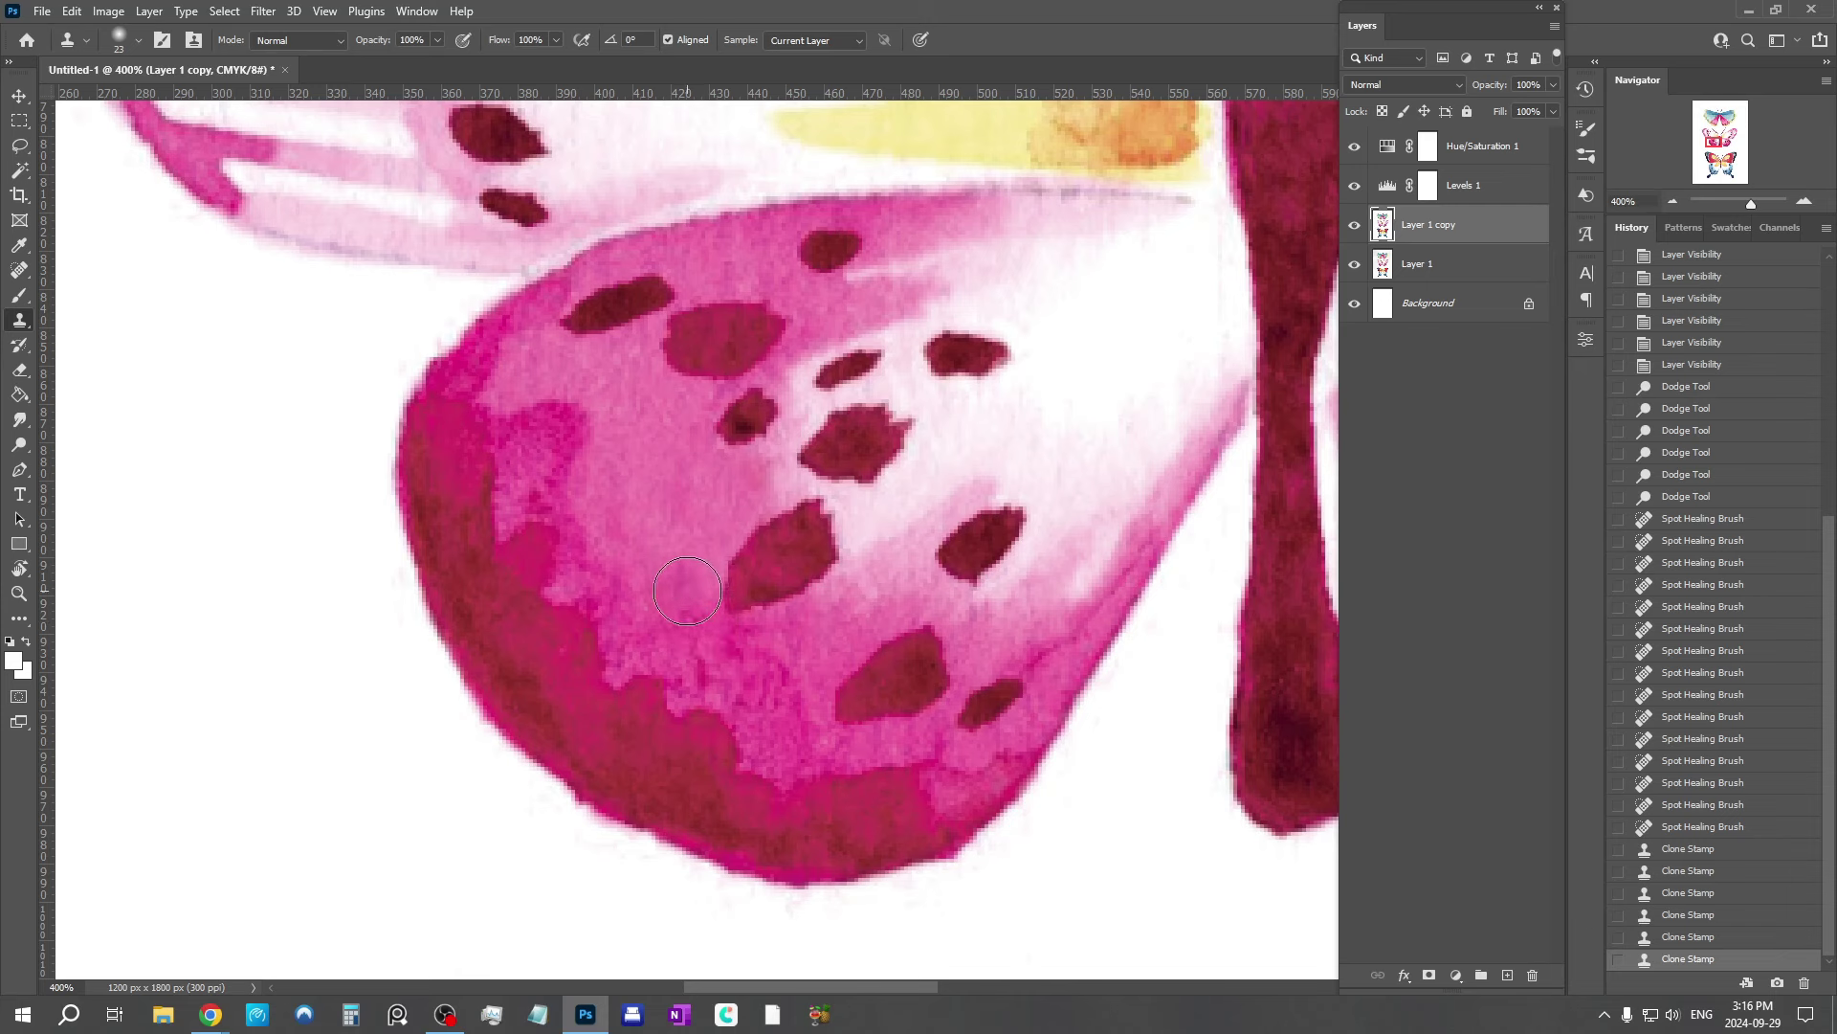
left_click(1680, 937)
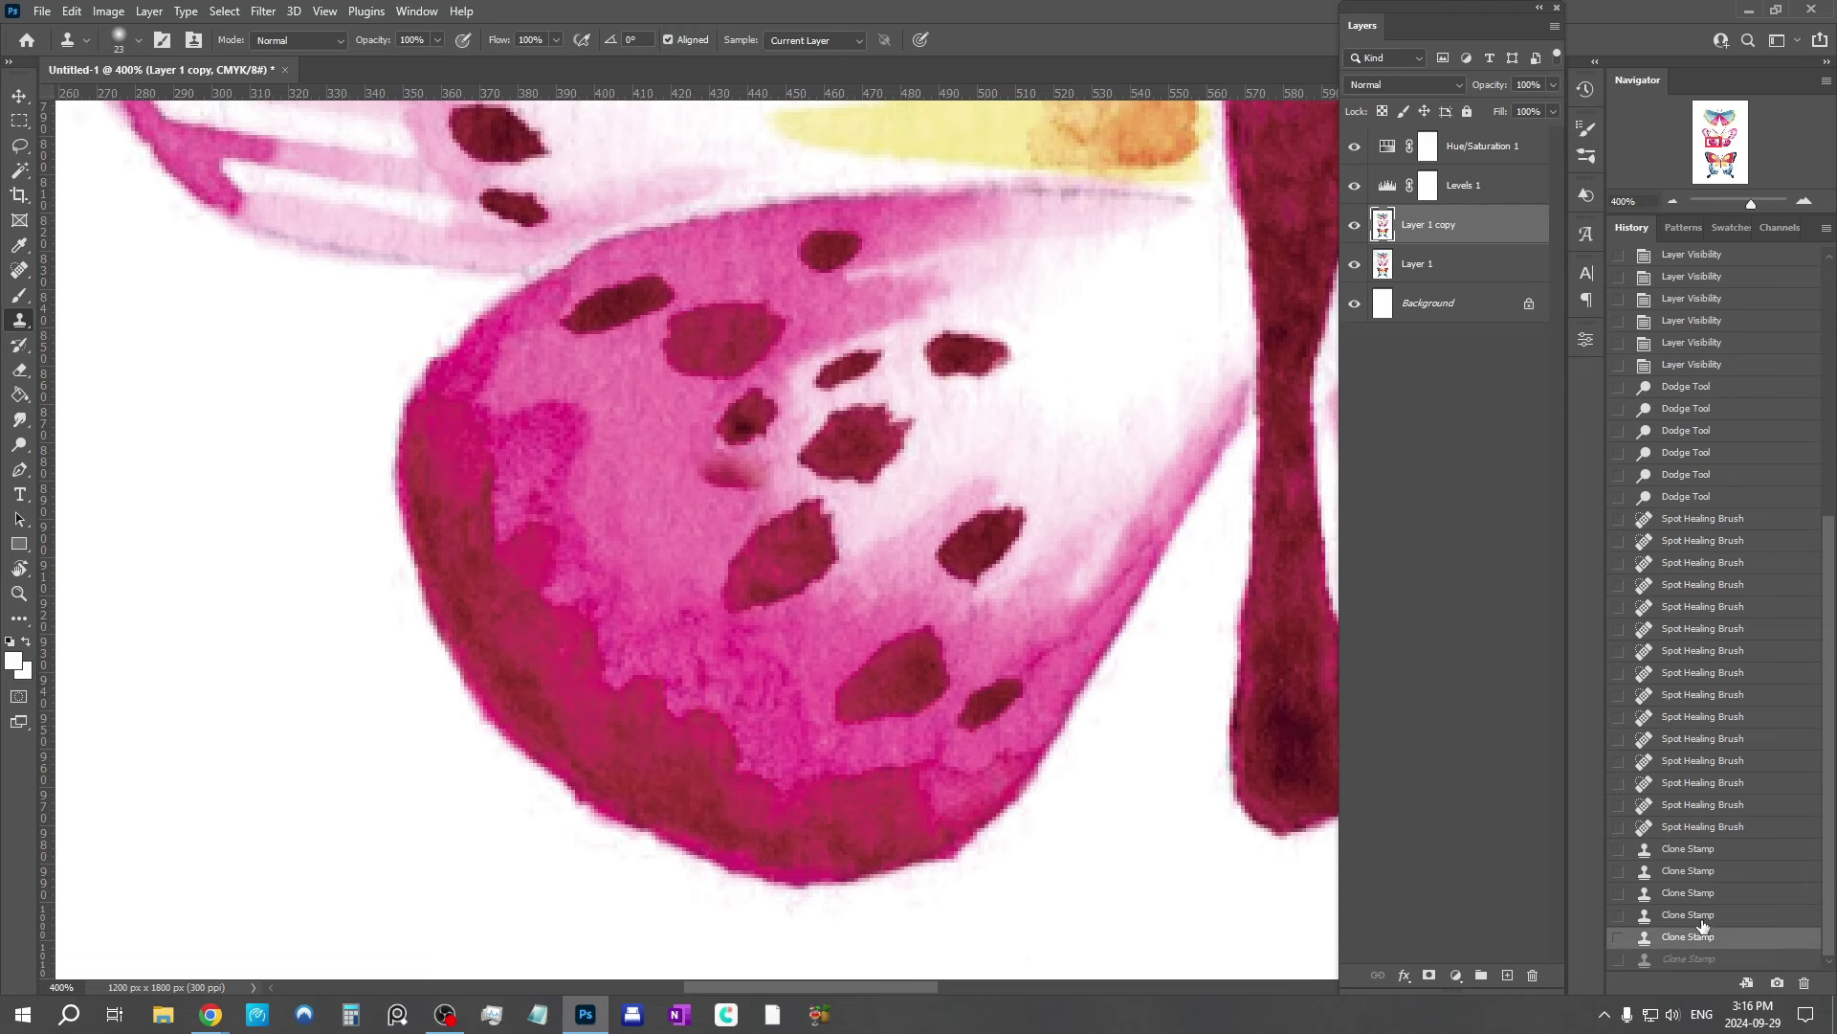
left_click(1699, 919)
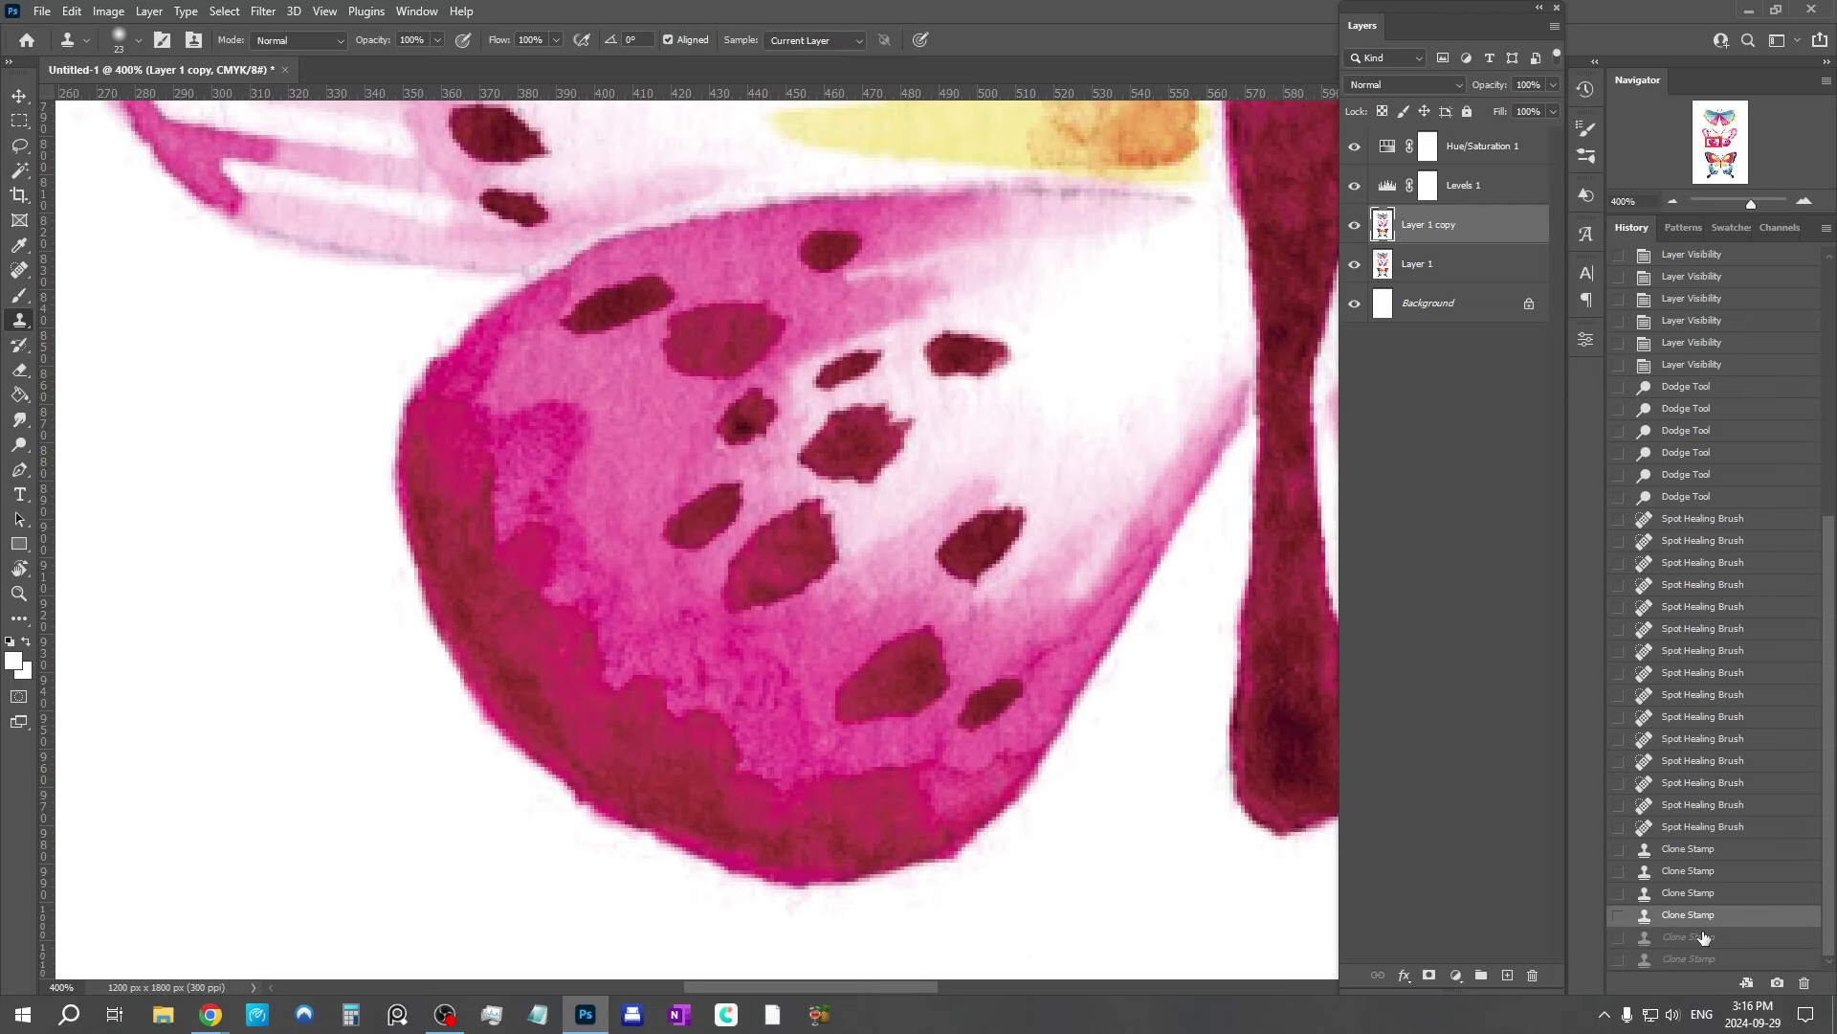
Step: Zoom out to 66.67% to review the cleaned butterflies together
left_click(1672, 202)
left_click(1672, 202)
left_click(1672, 202)
left_click(1672, 202)
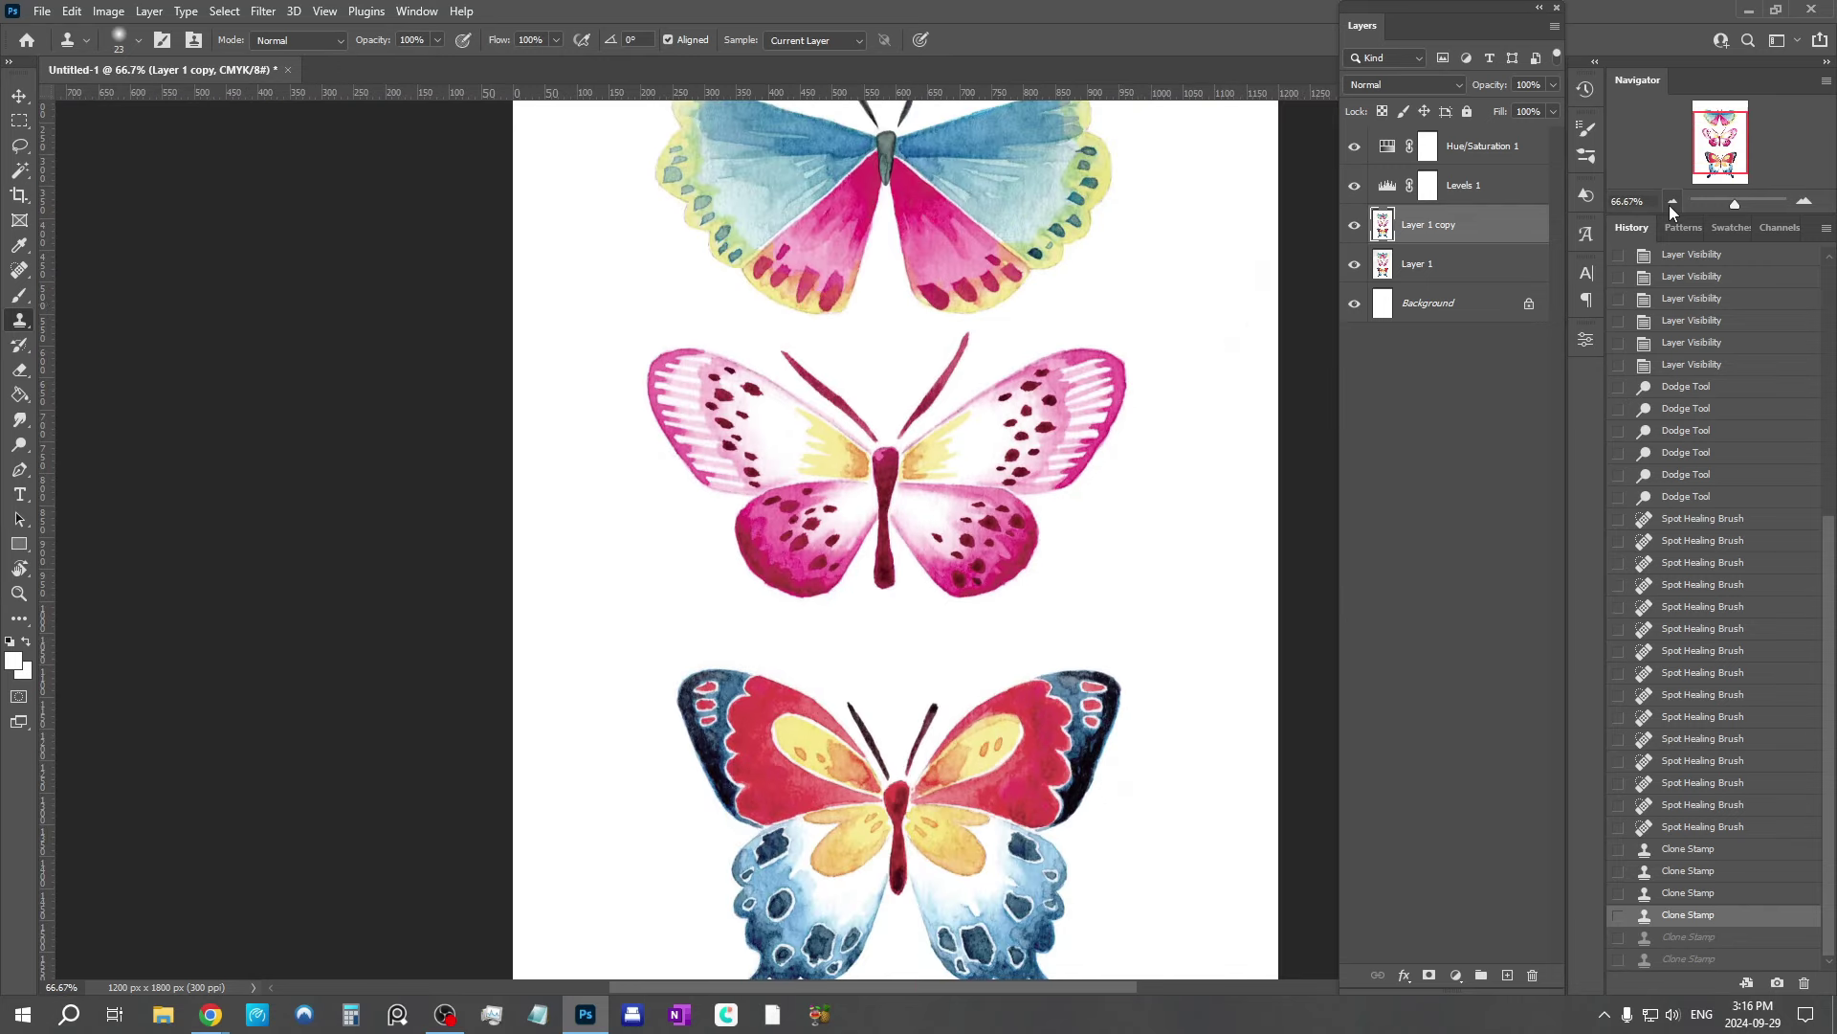
Step: Crop the document tightly around the bottom red and blue butterfly, to about 956 x 736 px
scroll(1152, 344, "up", 2)
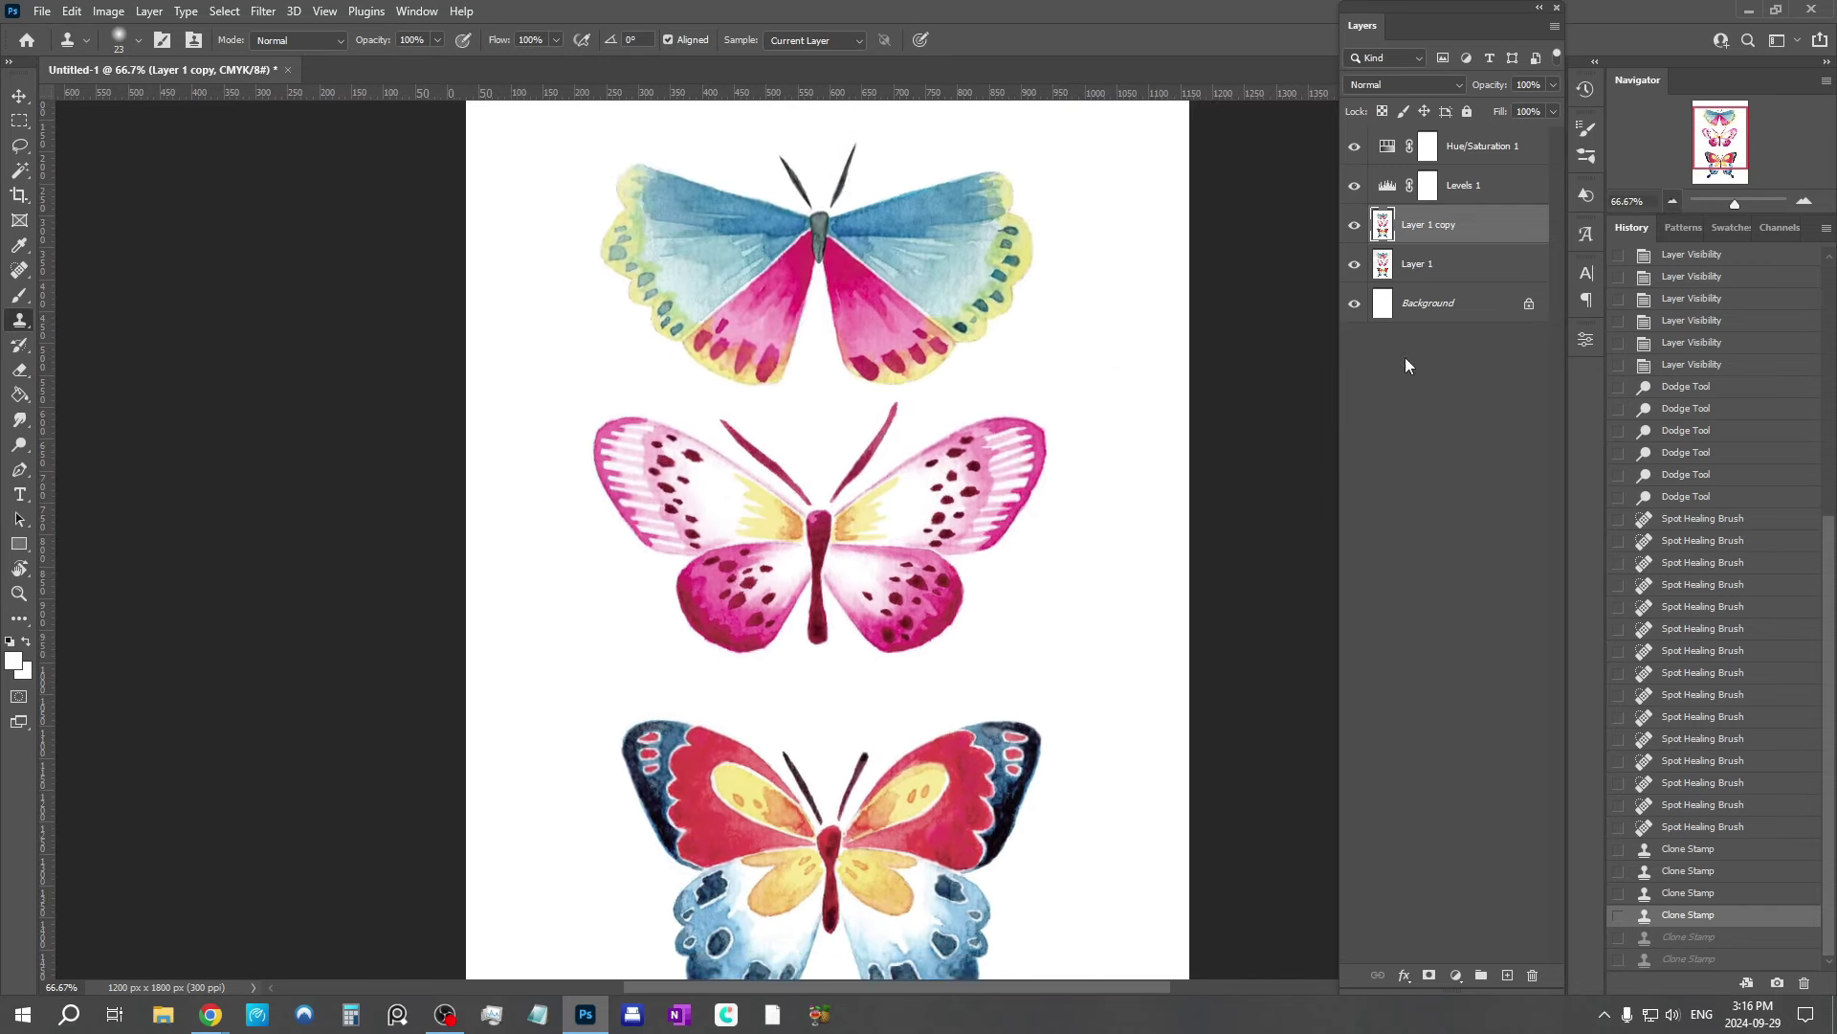
key("ctrl+minus")
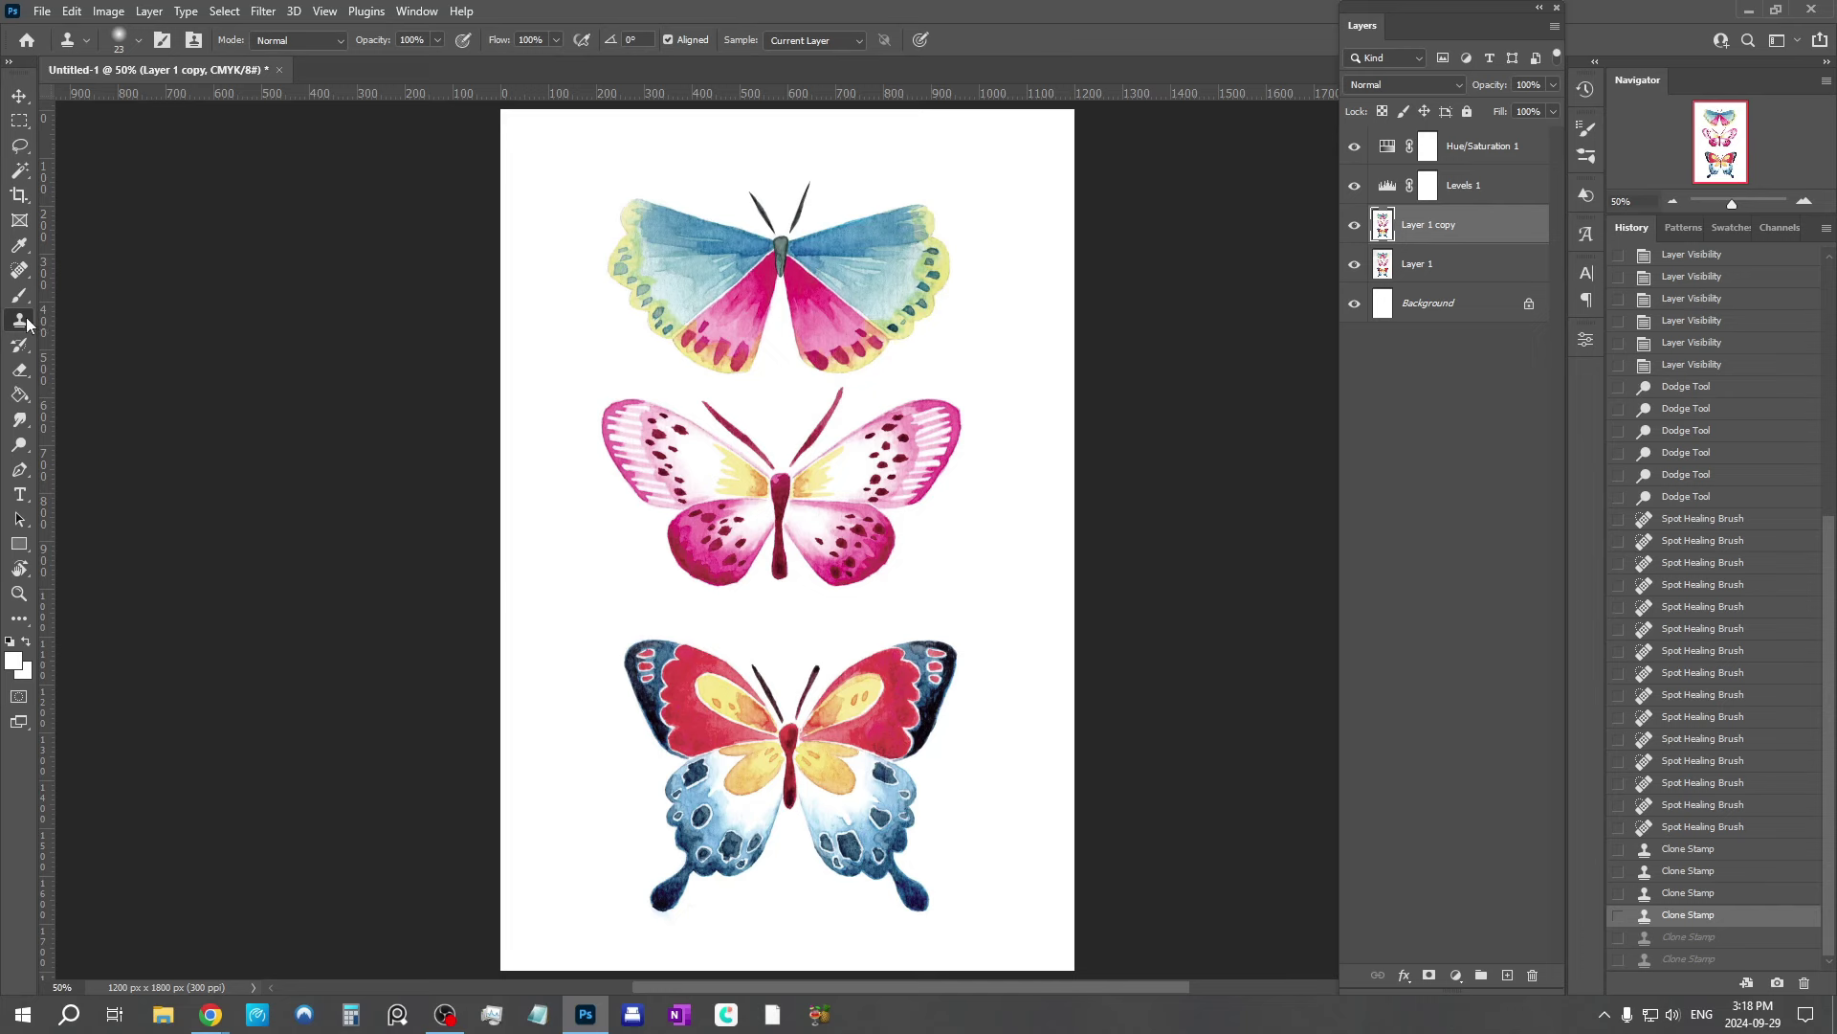
left_click(19, 195)
left_click_drag(777, 108, 792, 364)
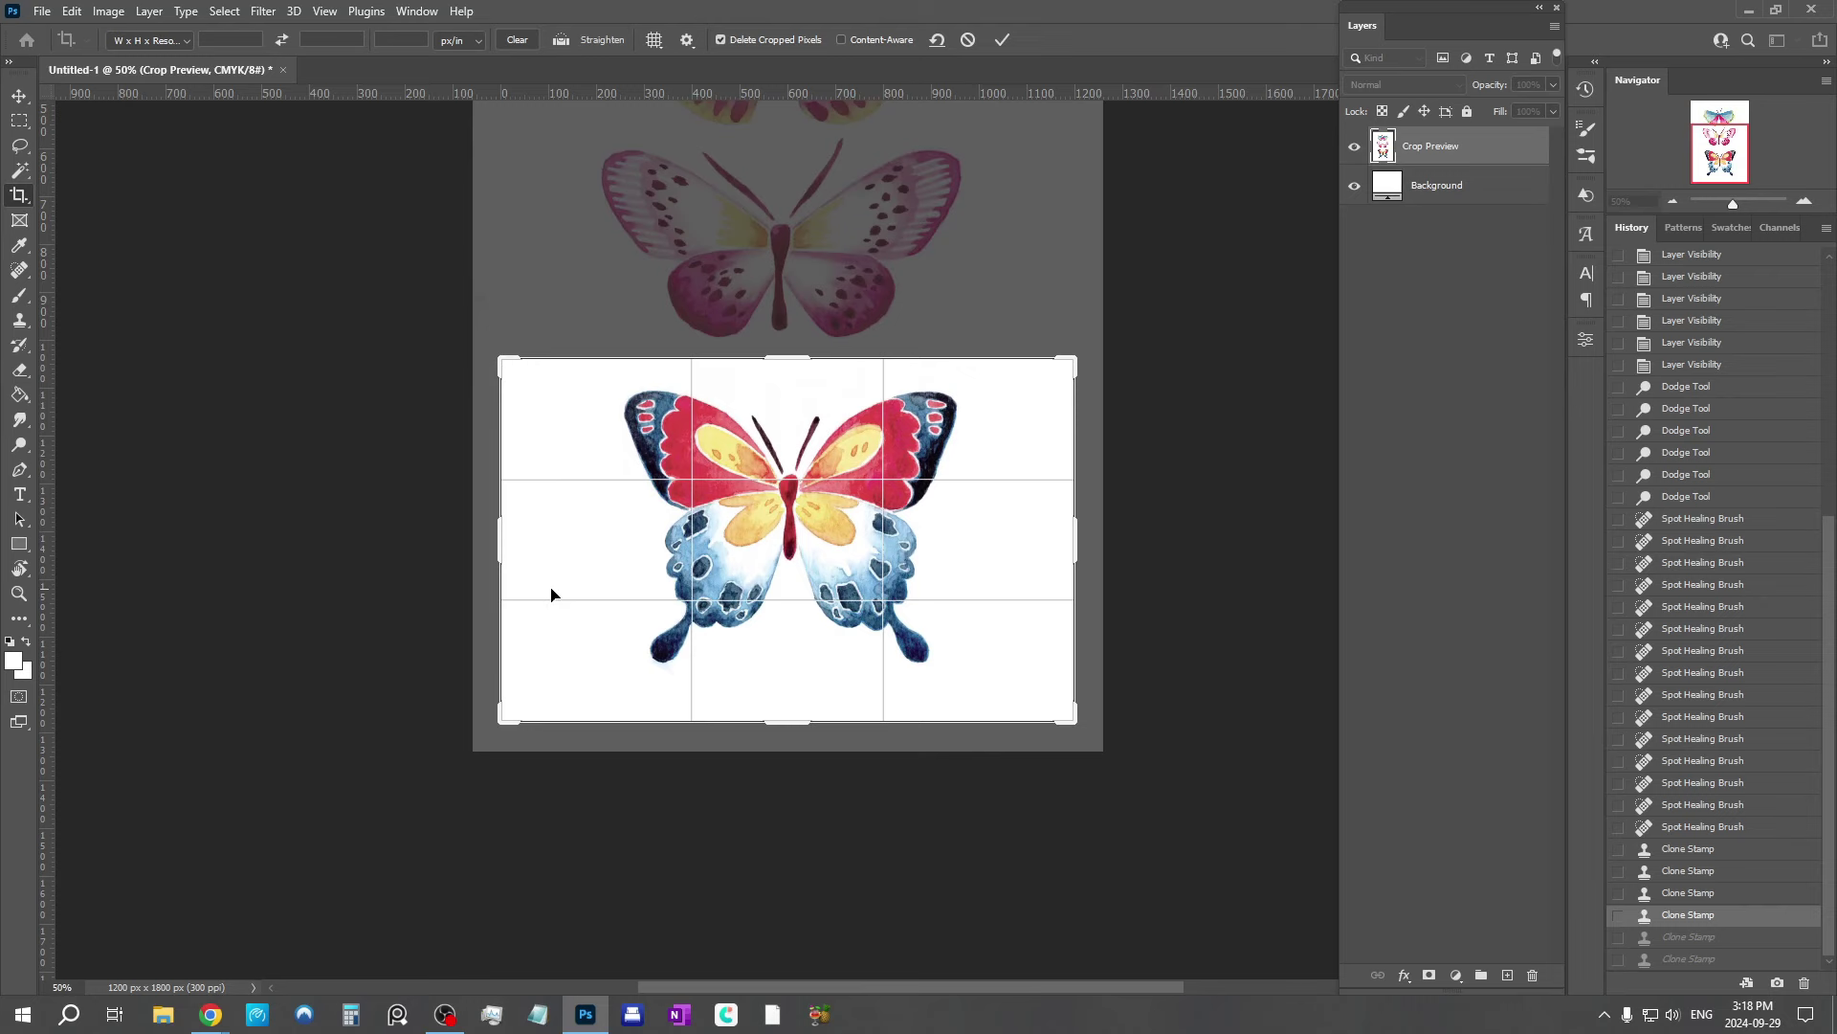
left_click(499, 529)
left_click_drag(498, 529, 536, 526)
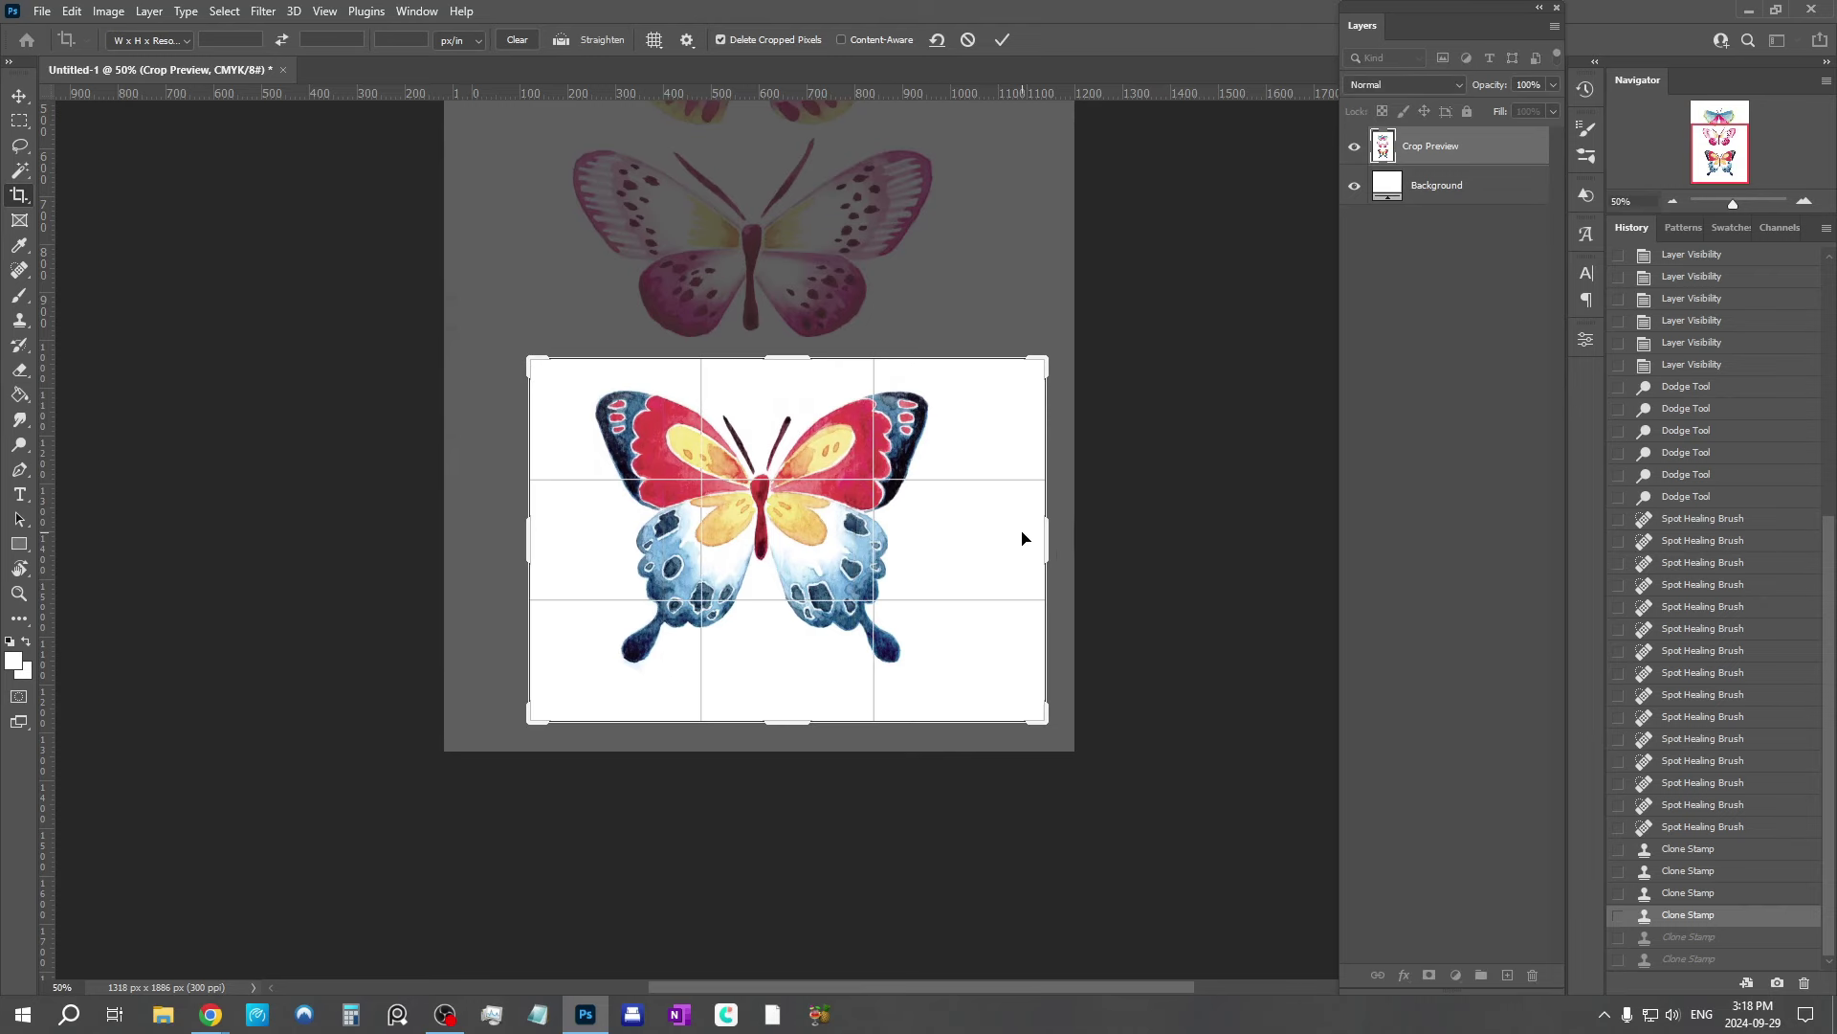
left_click_drag(1042, 533, 1017, 532)
left_click_drag(786, 721, 792, 713)
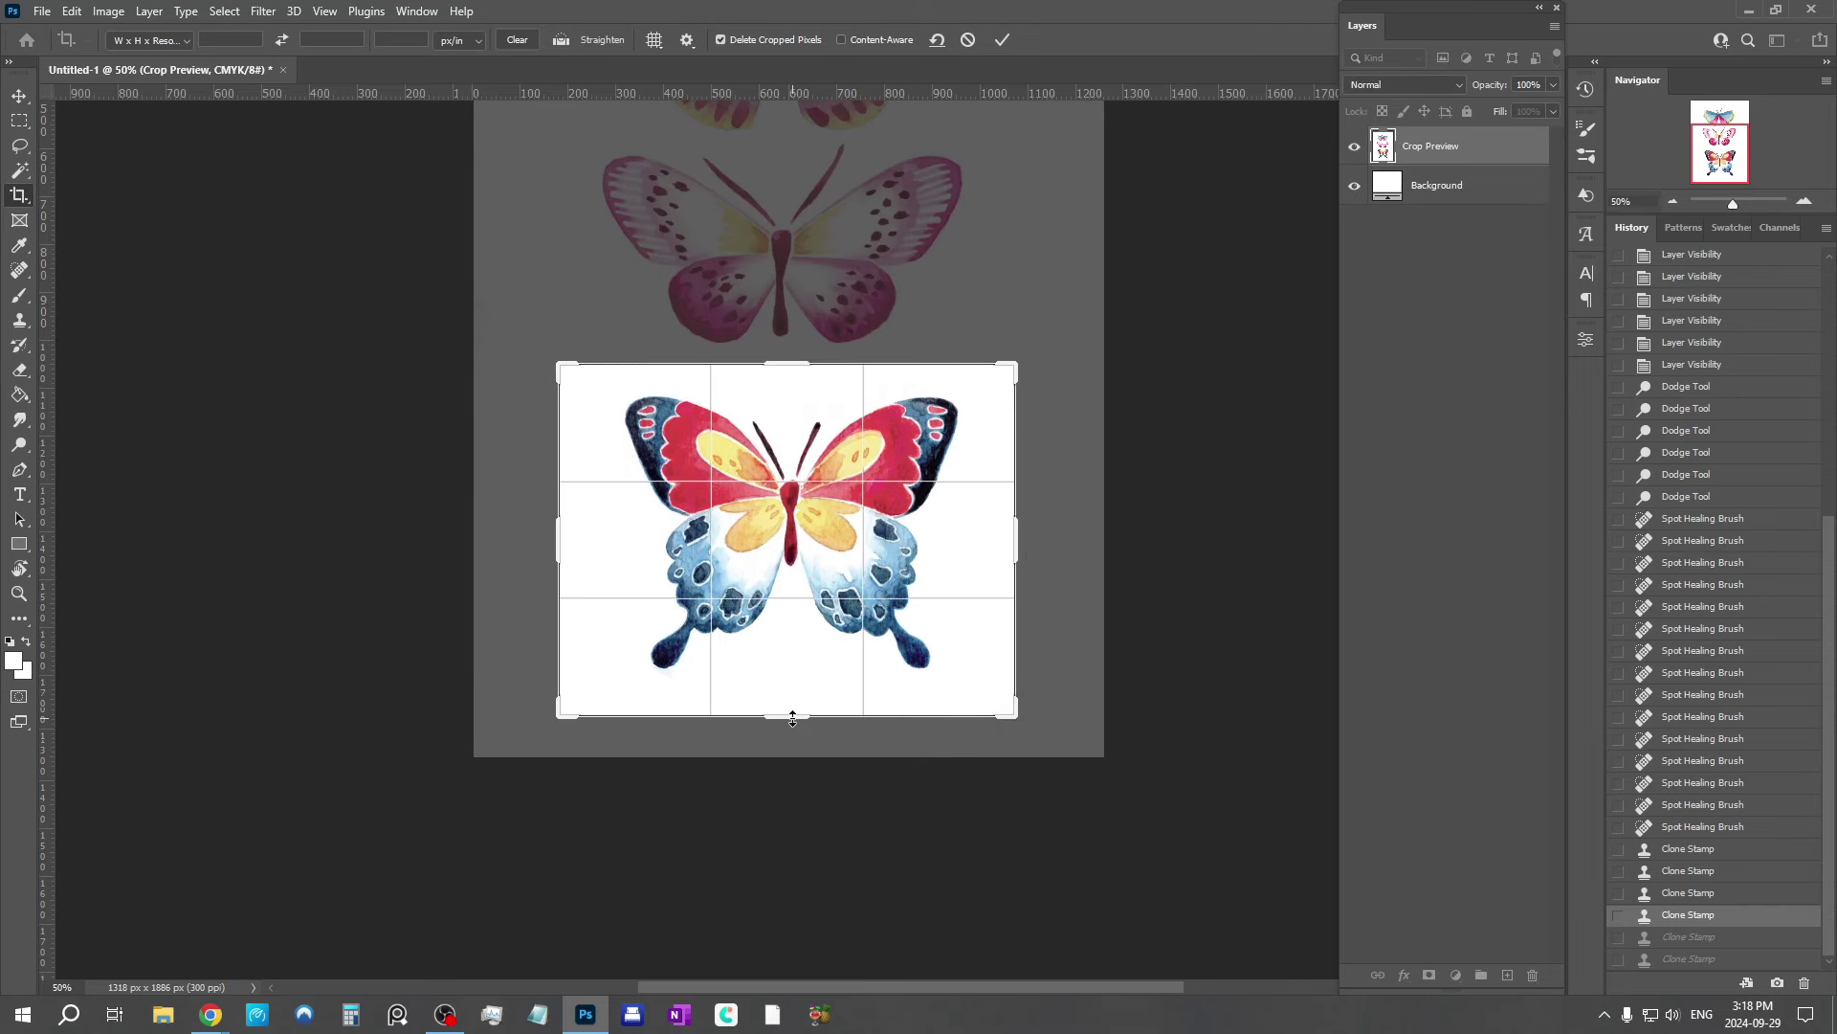
key("Return")
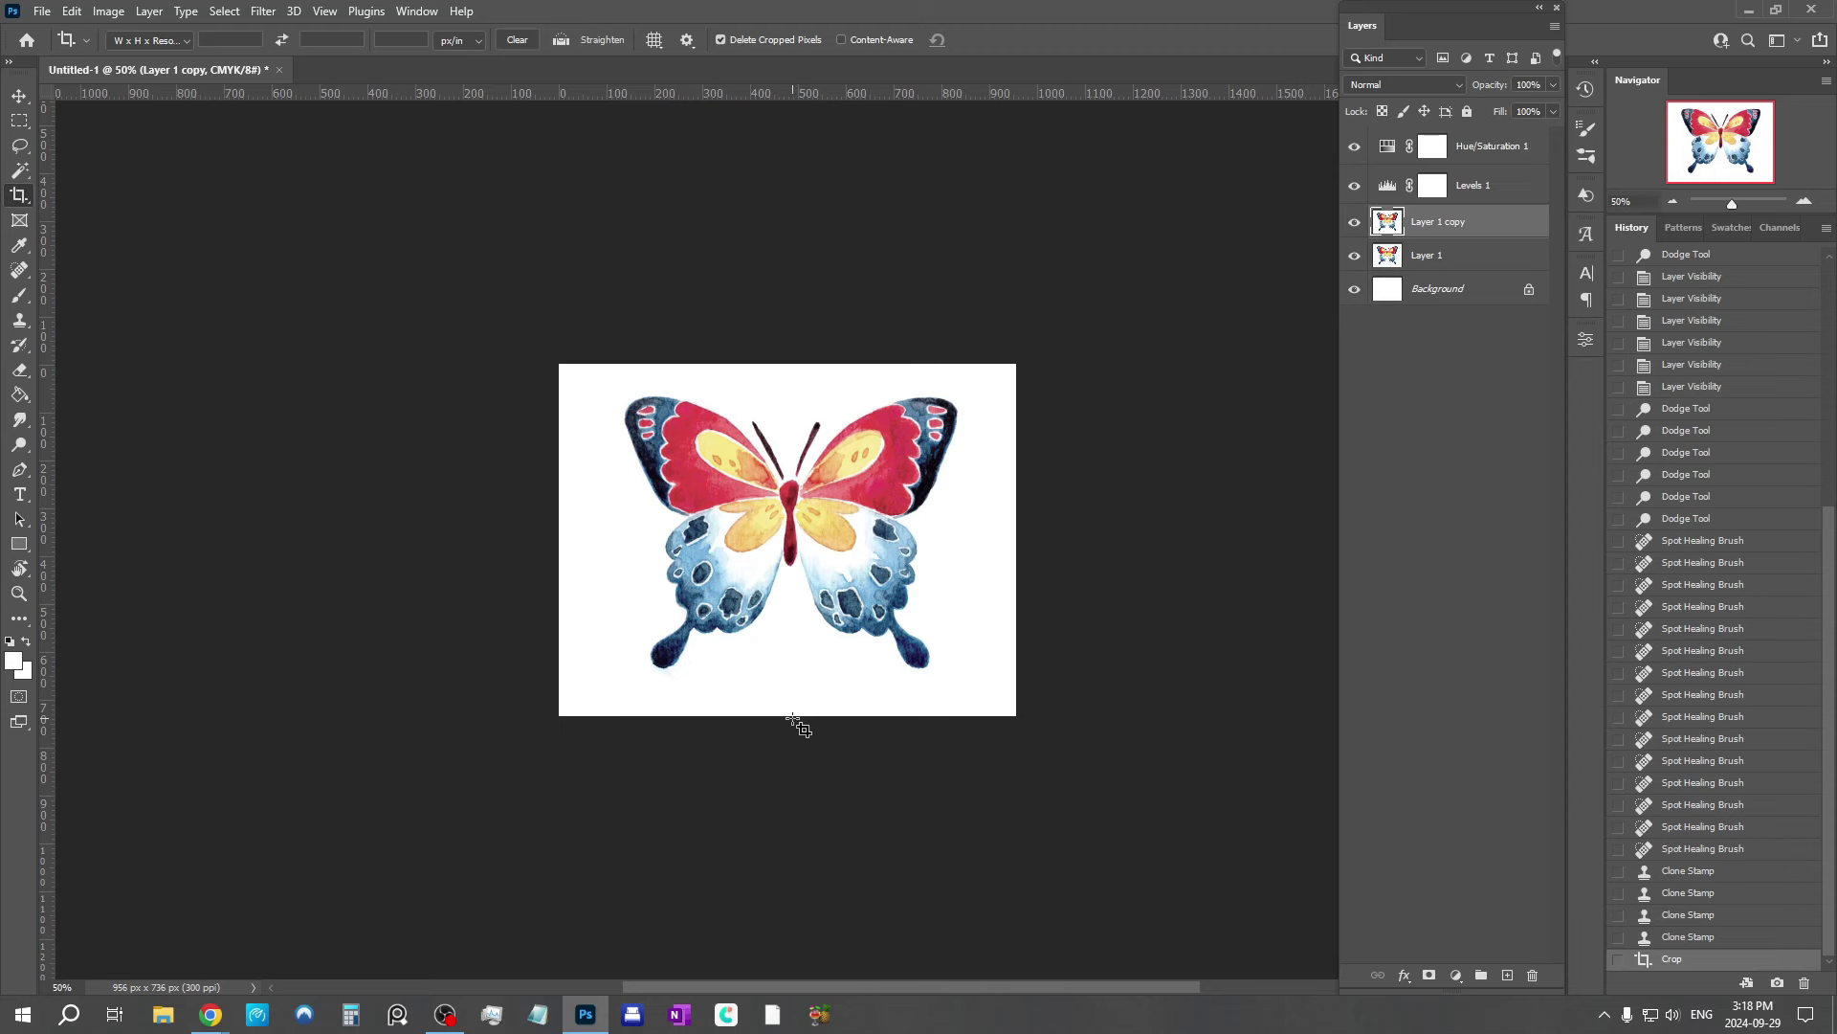
Step: Merge the two painting layers and both adjustment layers into one, and move the butterfly slightly down on the canvas
left_click(1468, 259)
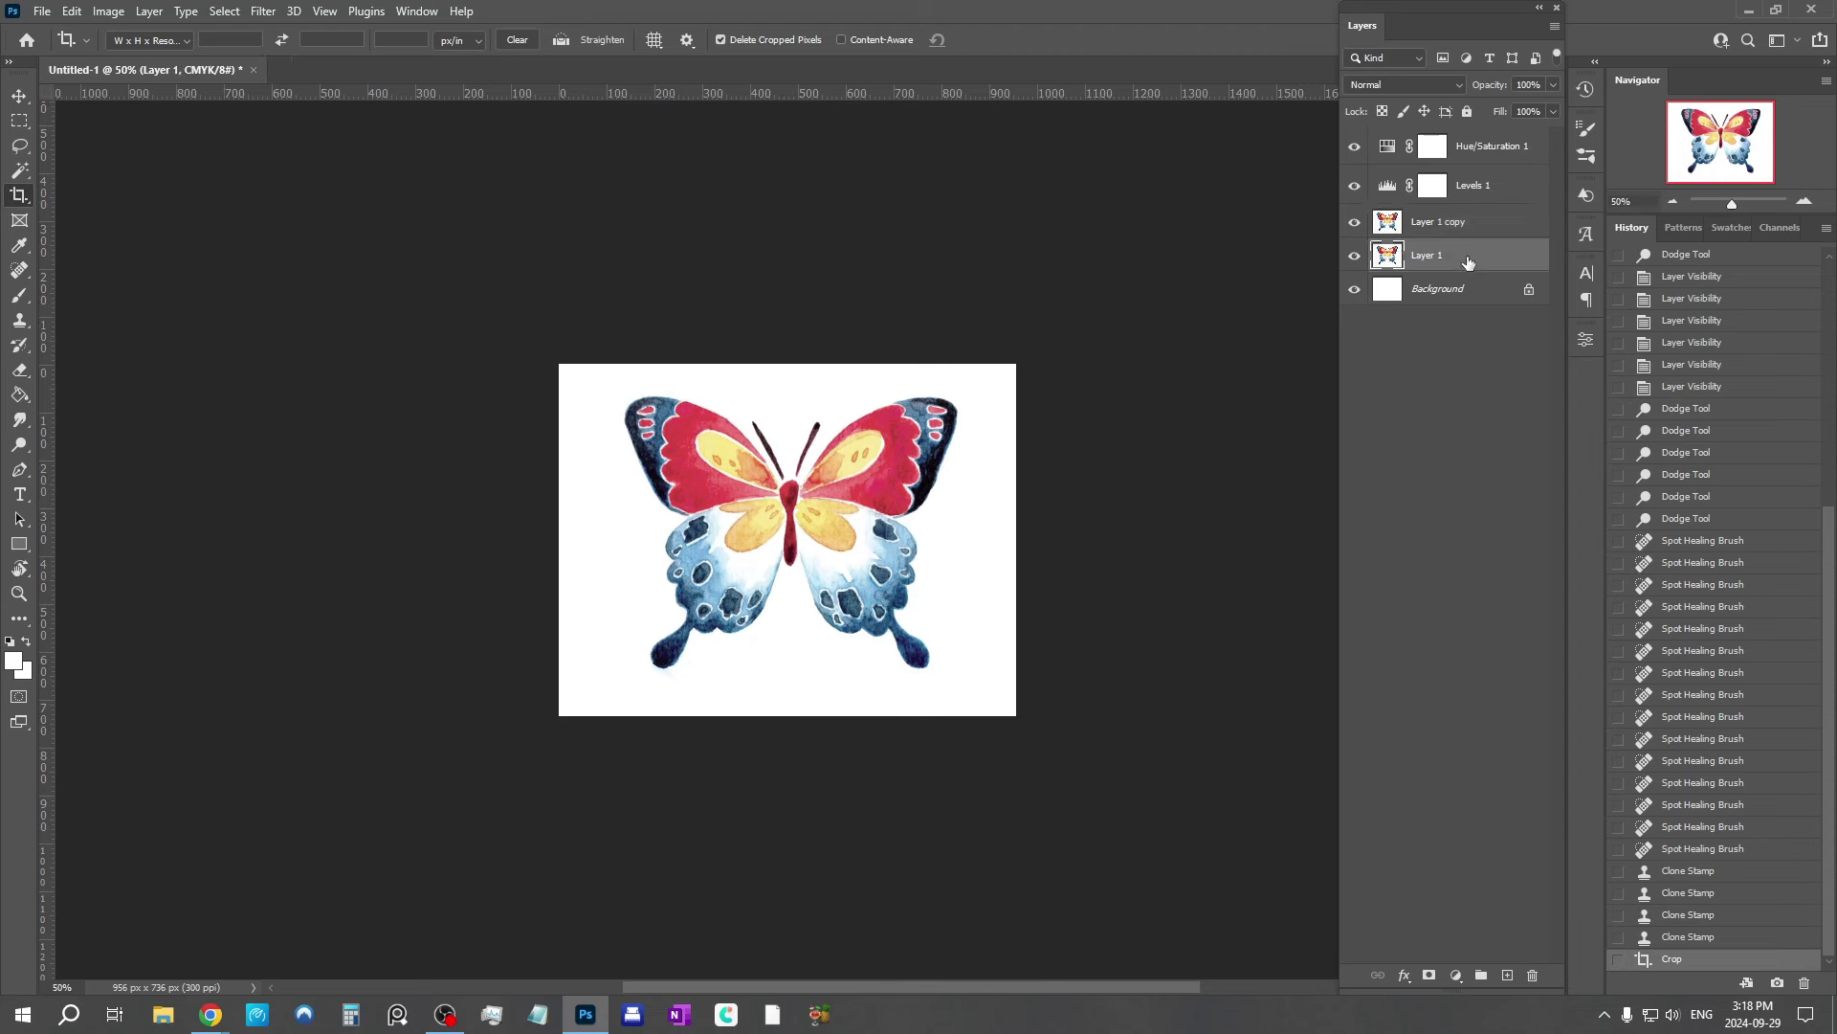
left_click(1491, 148, "shift")
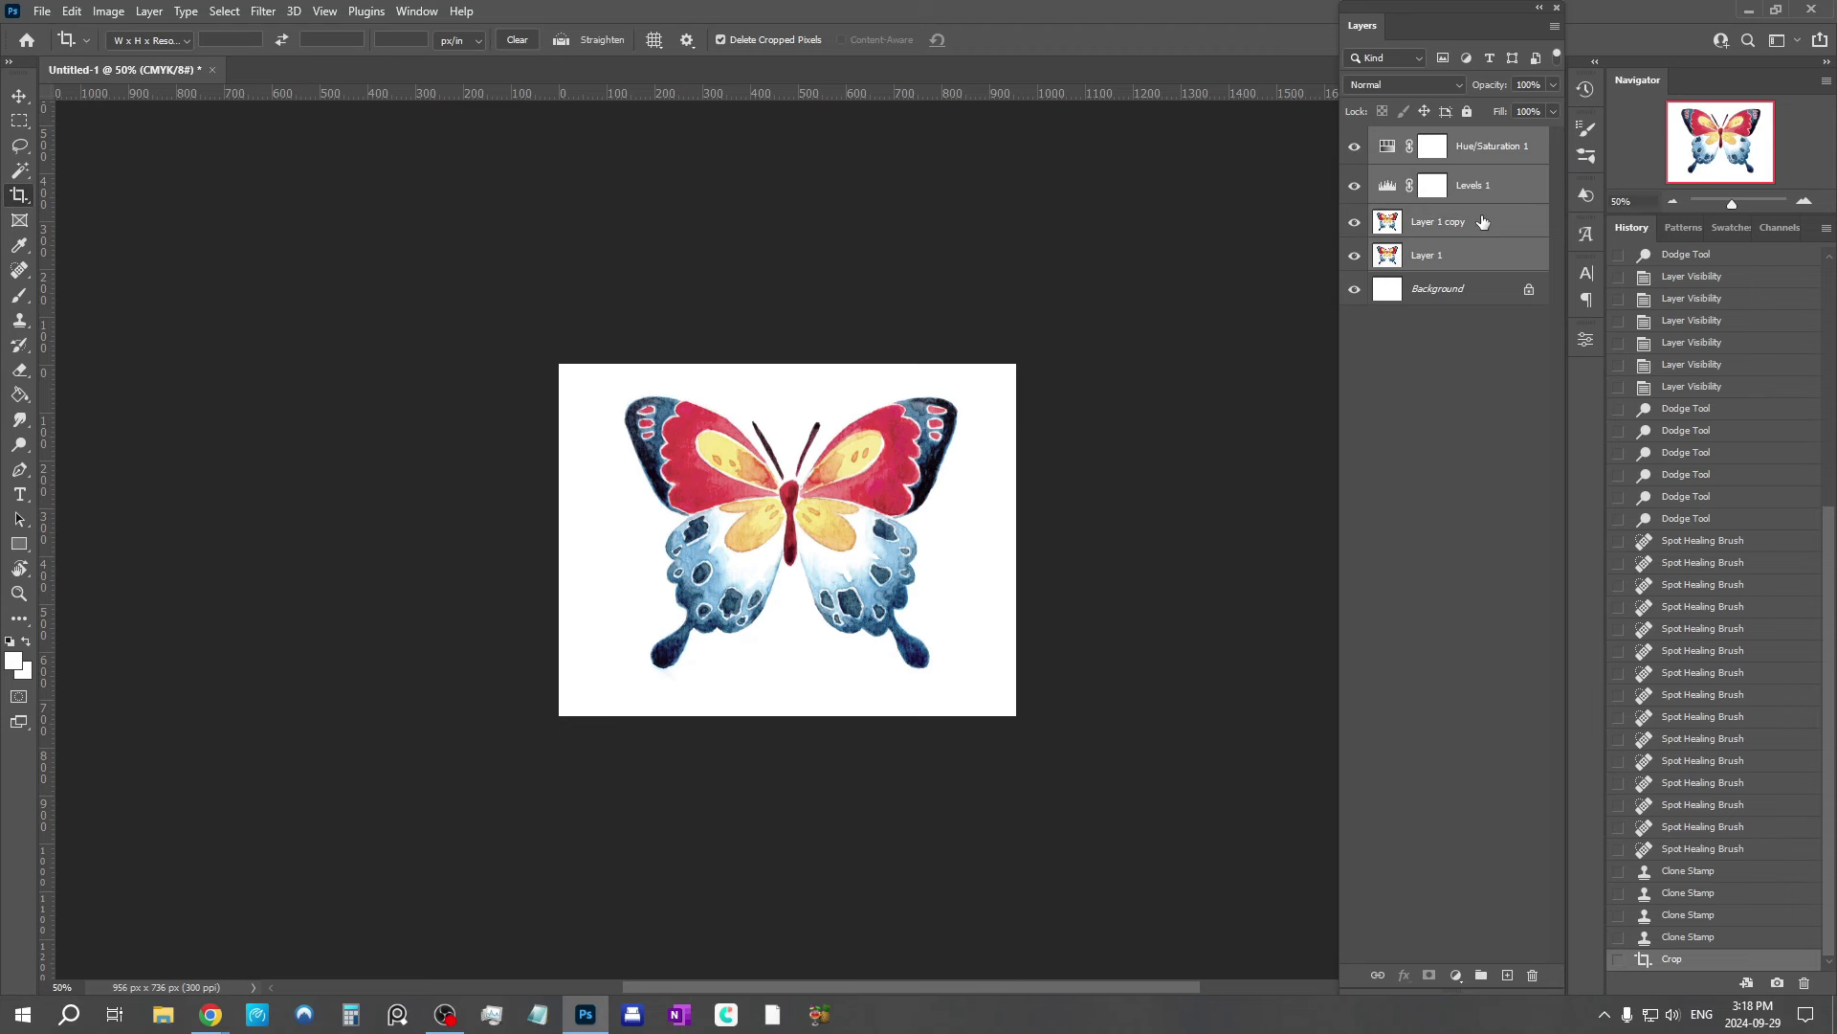
key("ctrl+e")
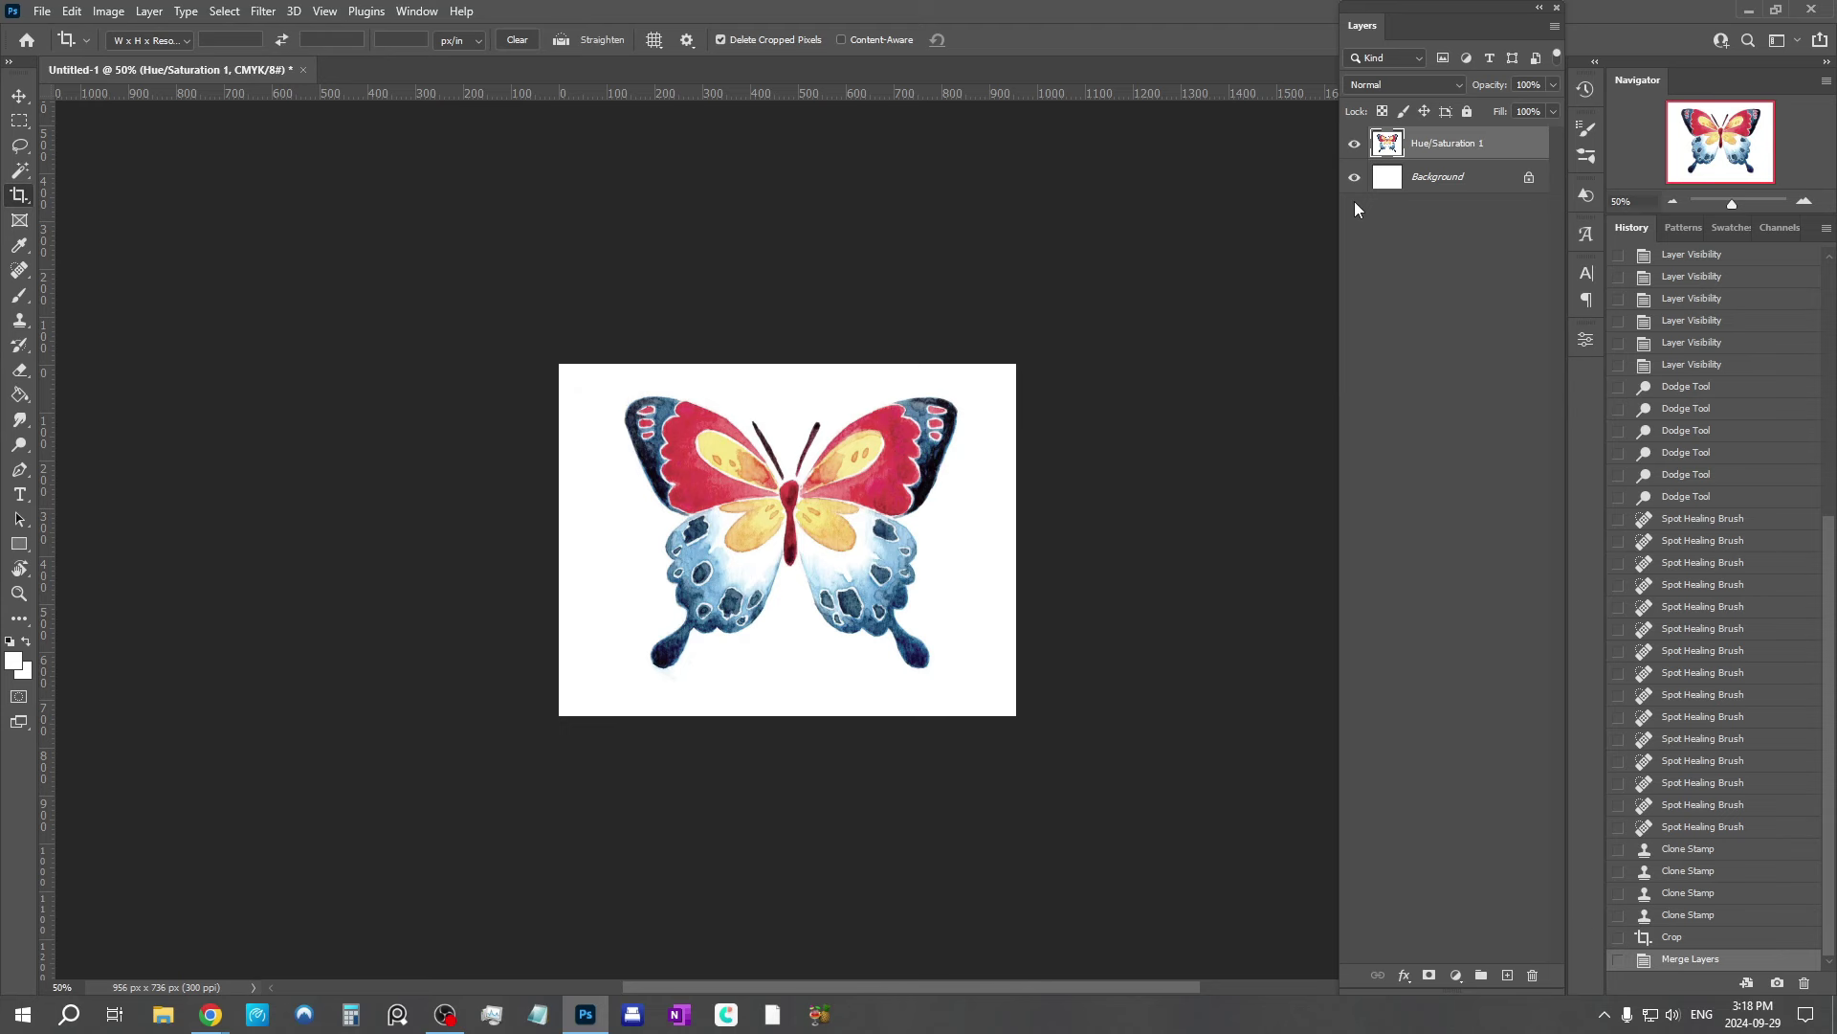
key("v")
left_click_drag(718, 559, 713, 572)
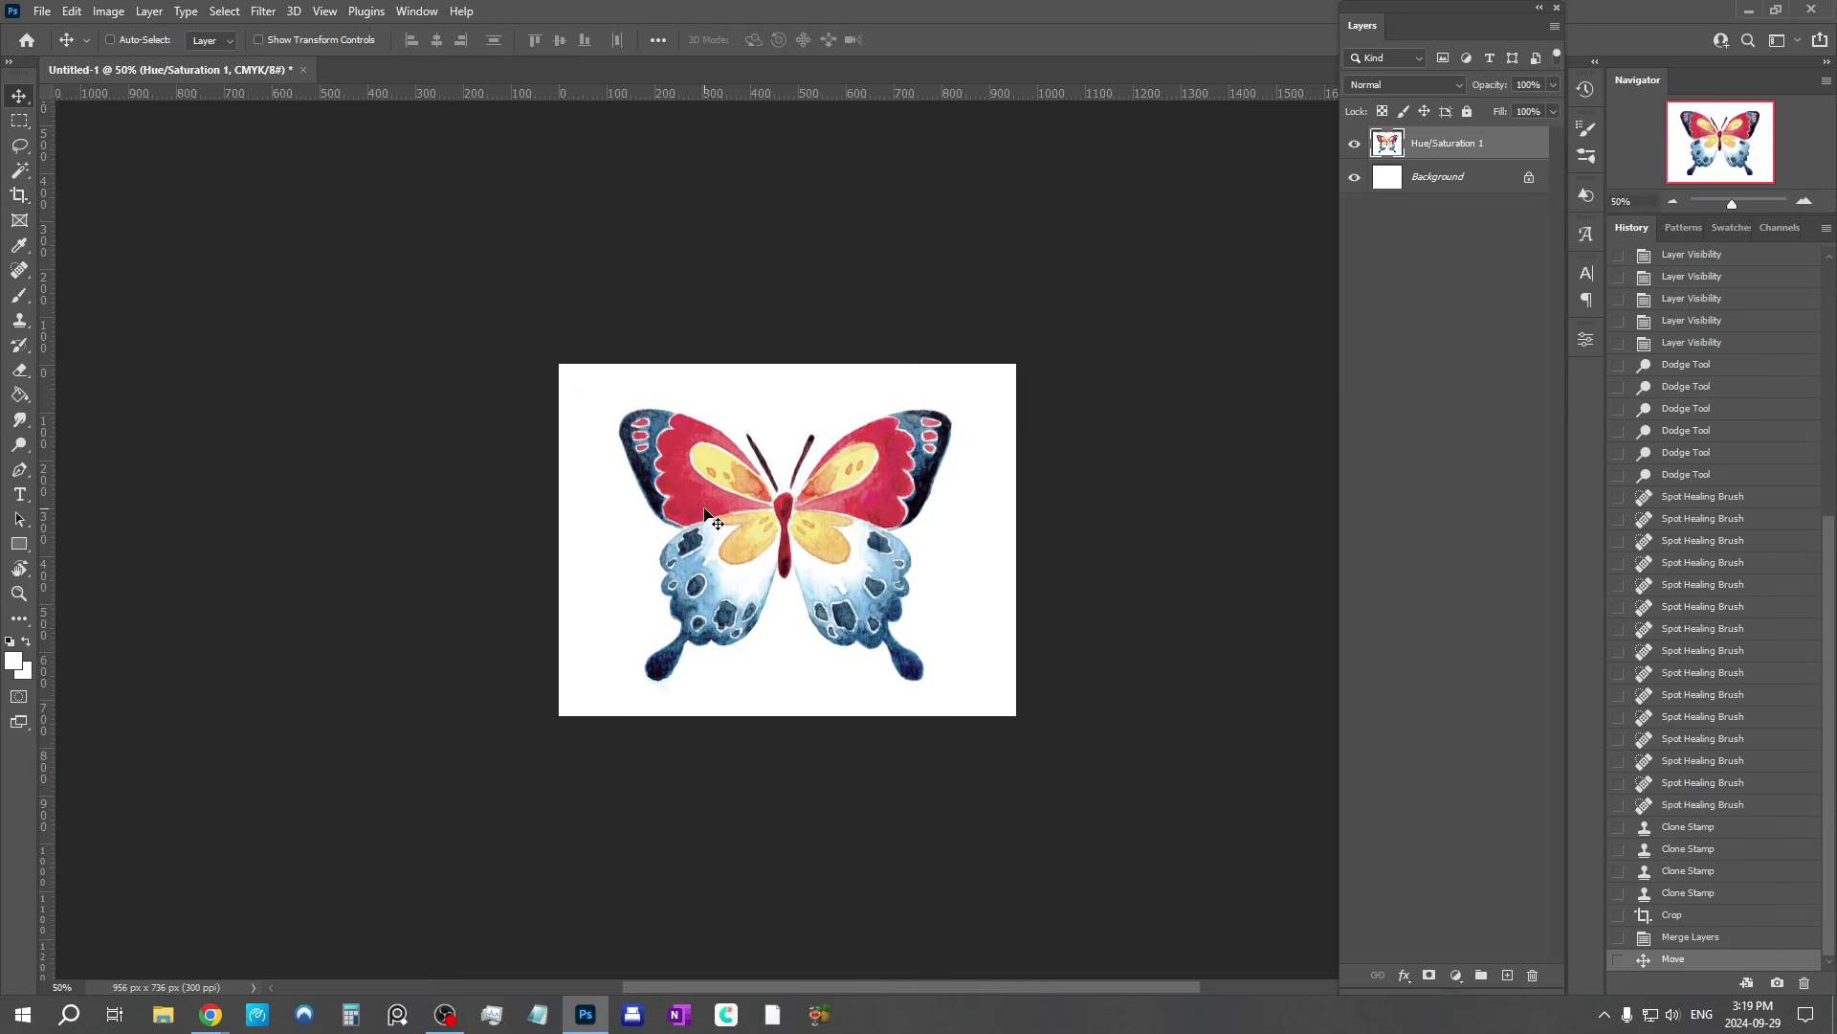
Step: Try selecting the white background around the butterfly with the Magic Wand at tolerance 10, and clear the selection
left_click(19, 172)
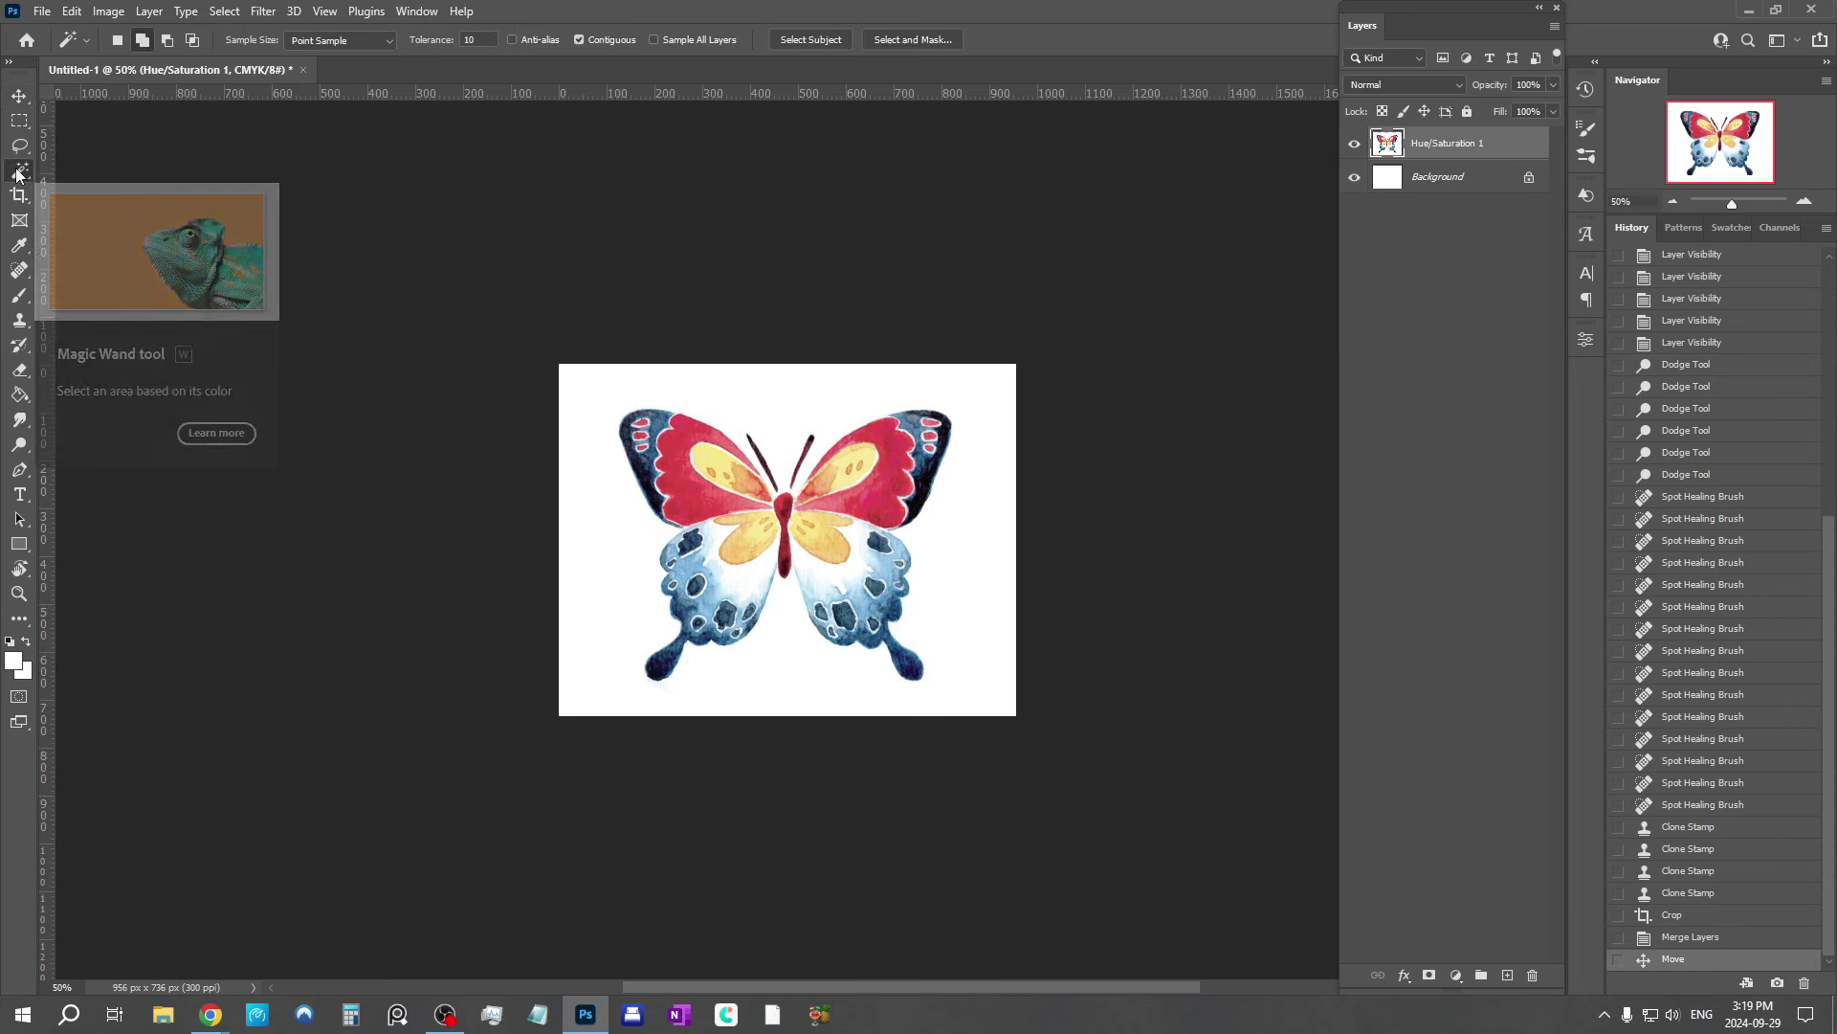
left_click(716, 394)
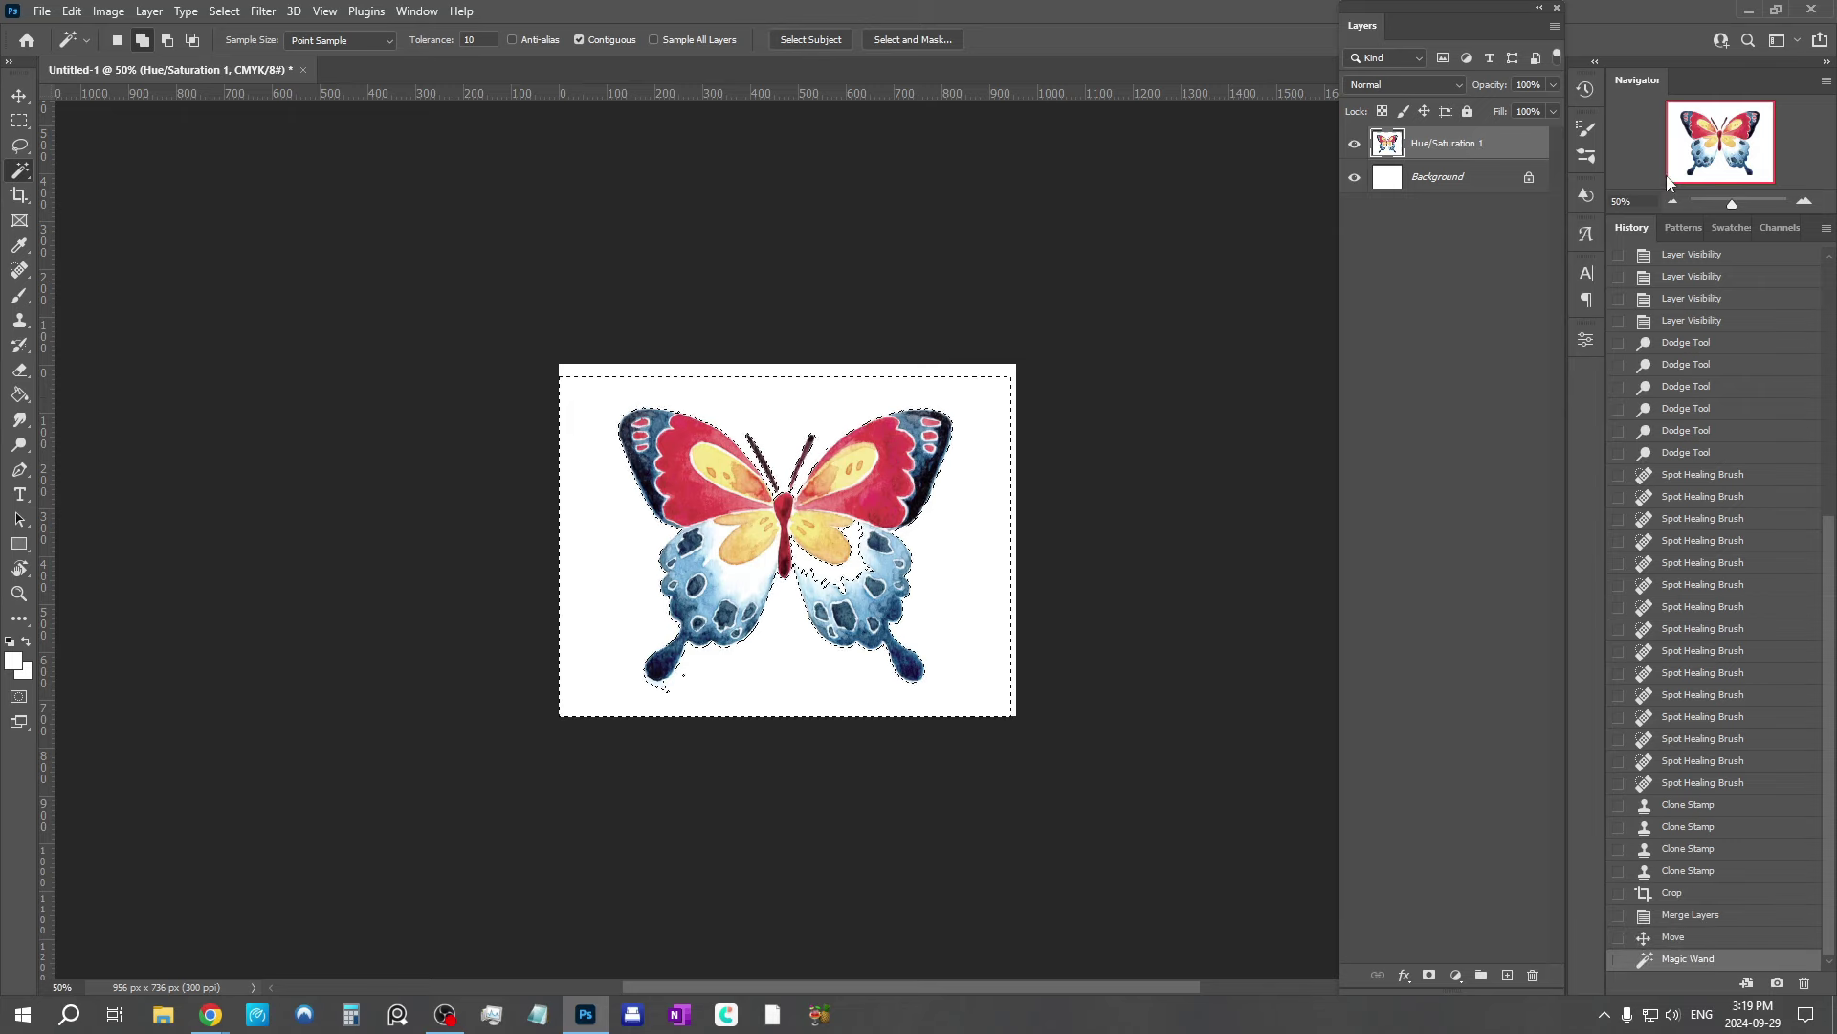
left_click(1804, 201)
left_click(1804, 201)
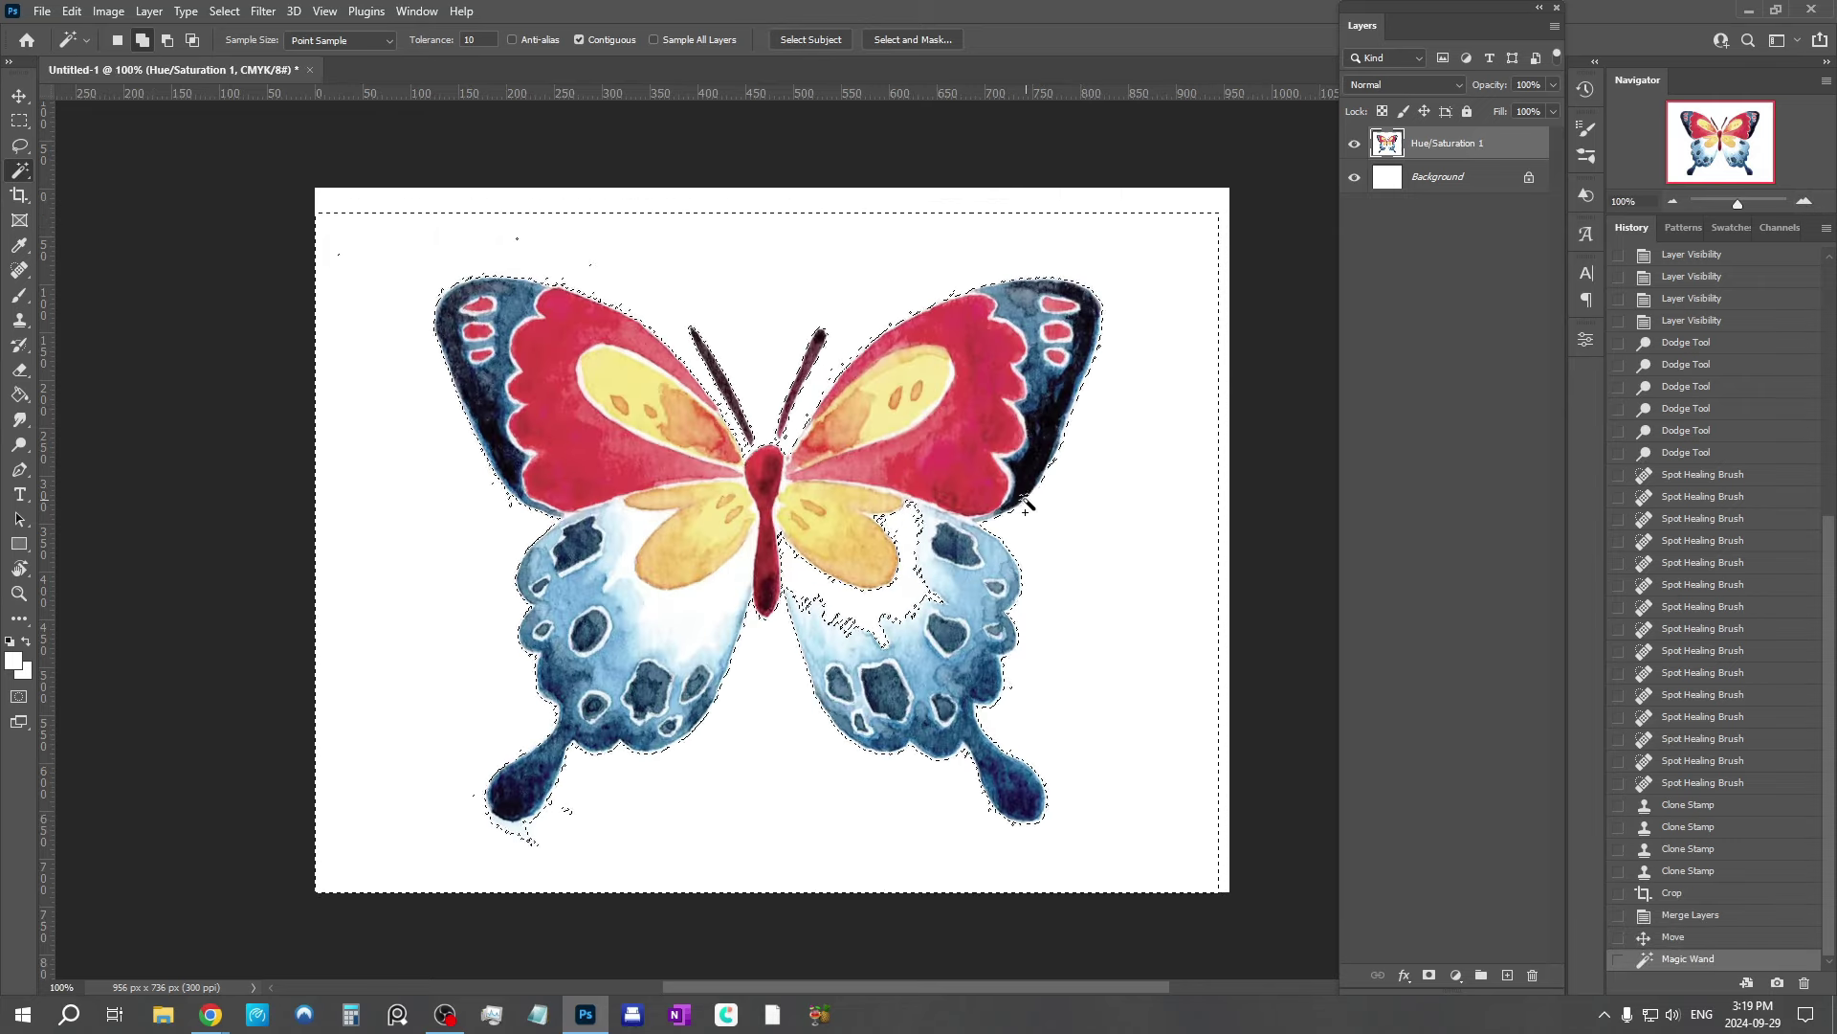
scroll(1024, 501, "down", 2)
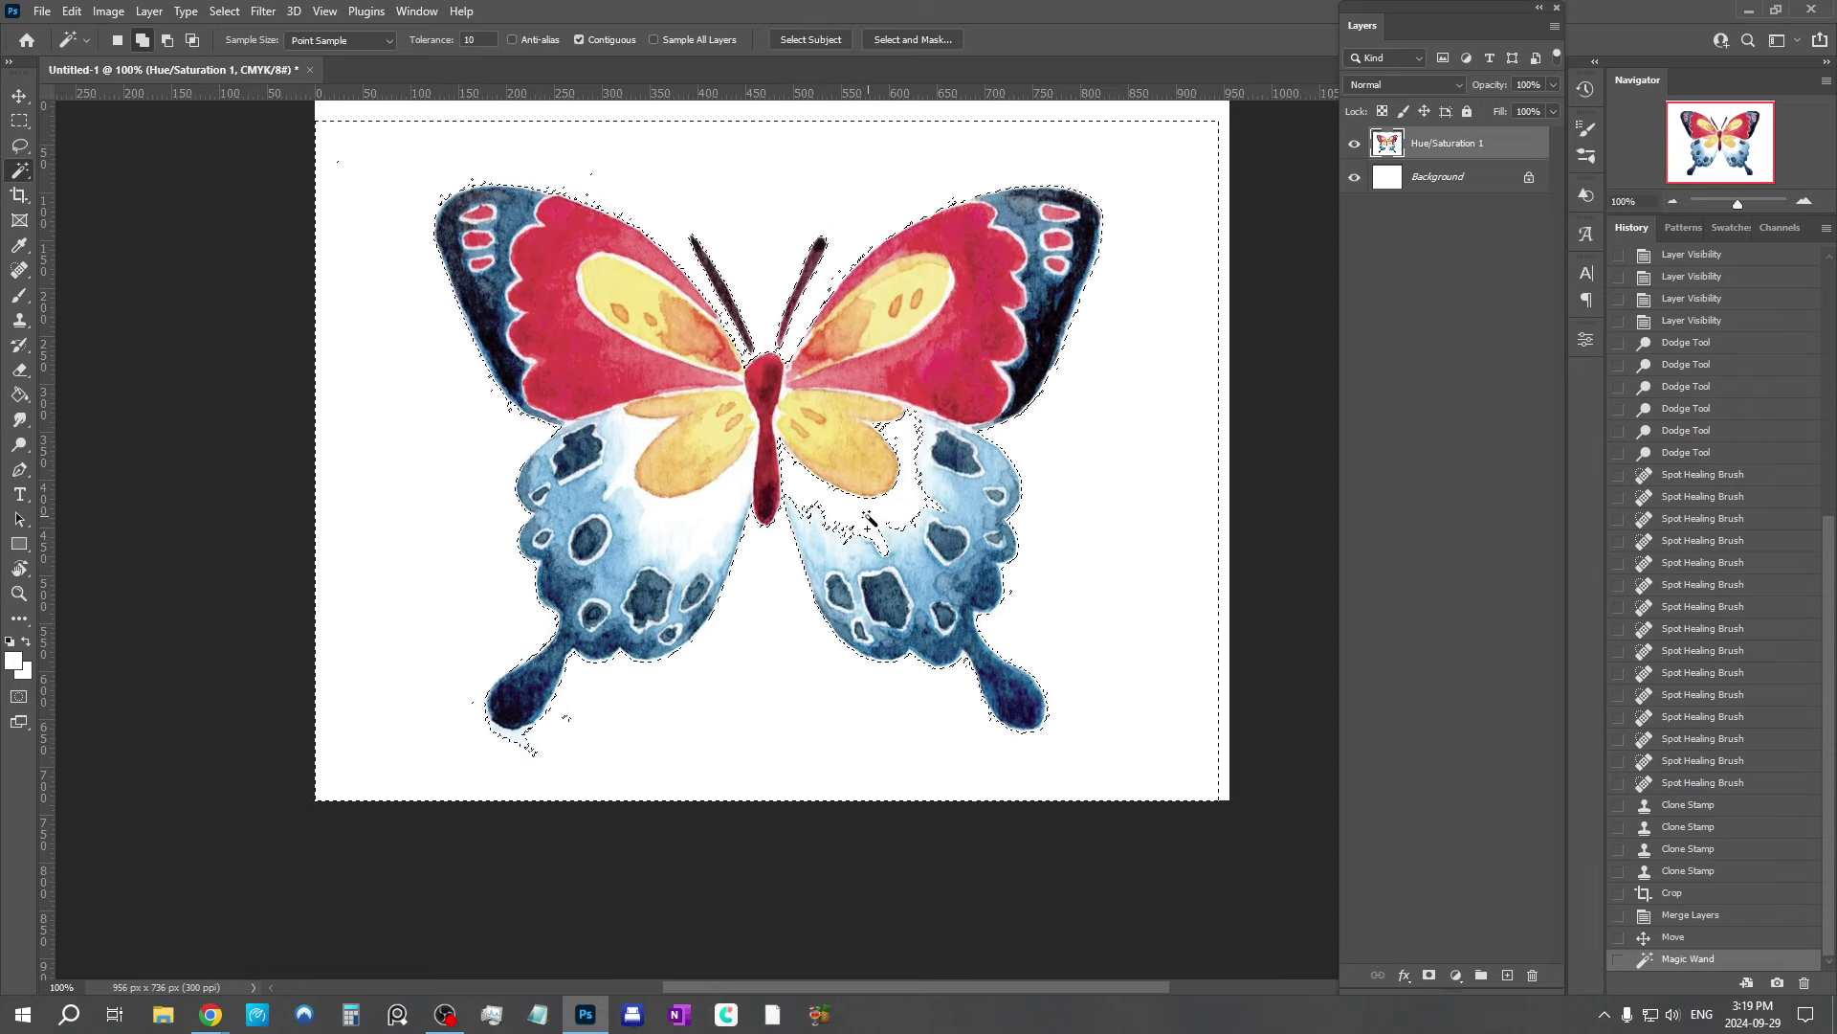
scroll(780, 464, "up", 1)
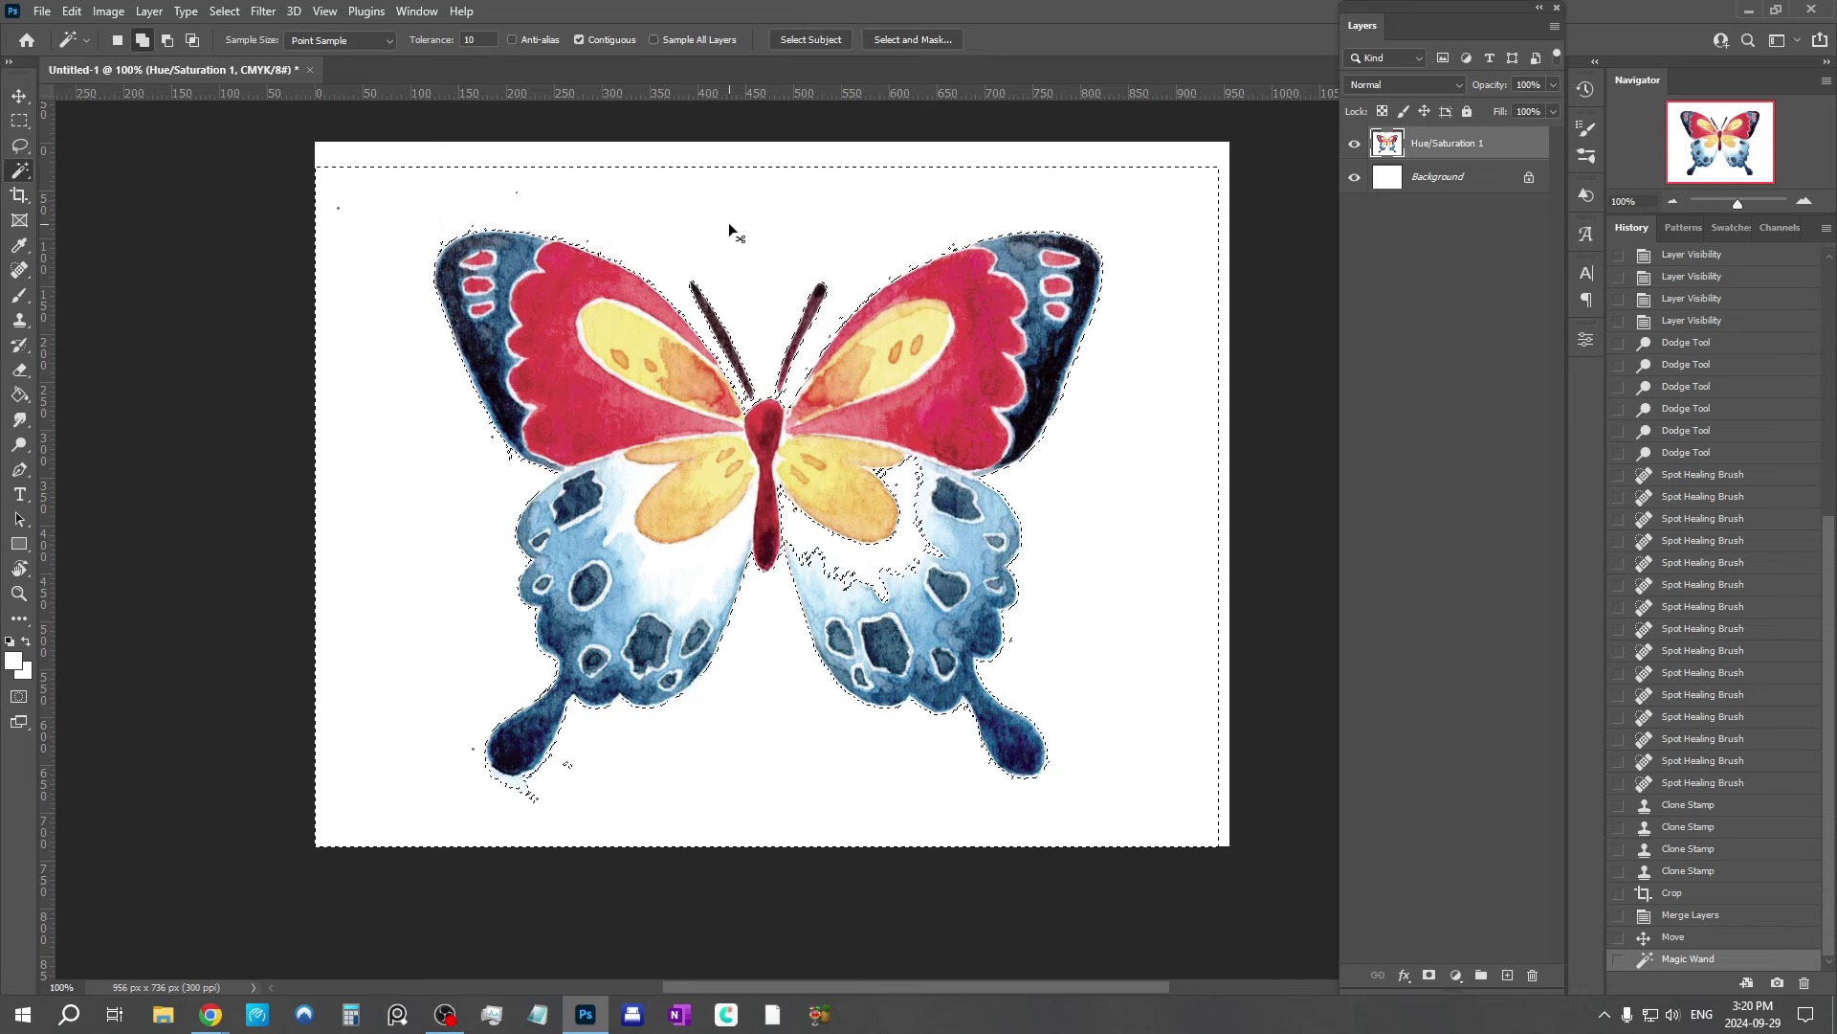
key("ctrl+d")
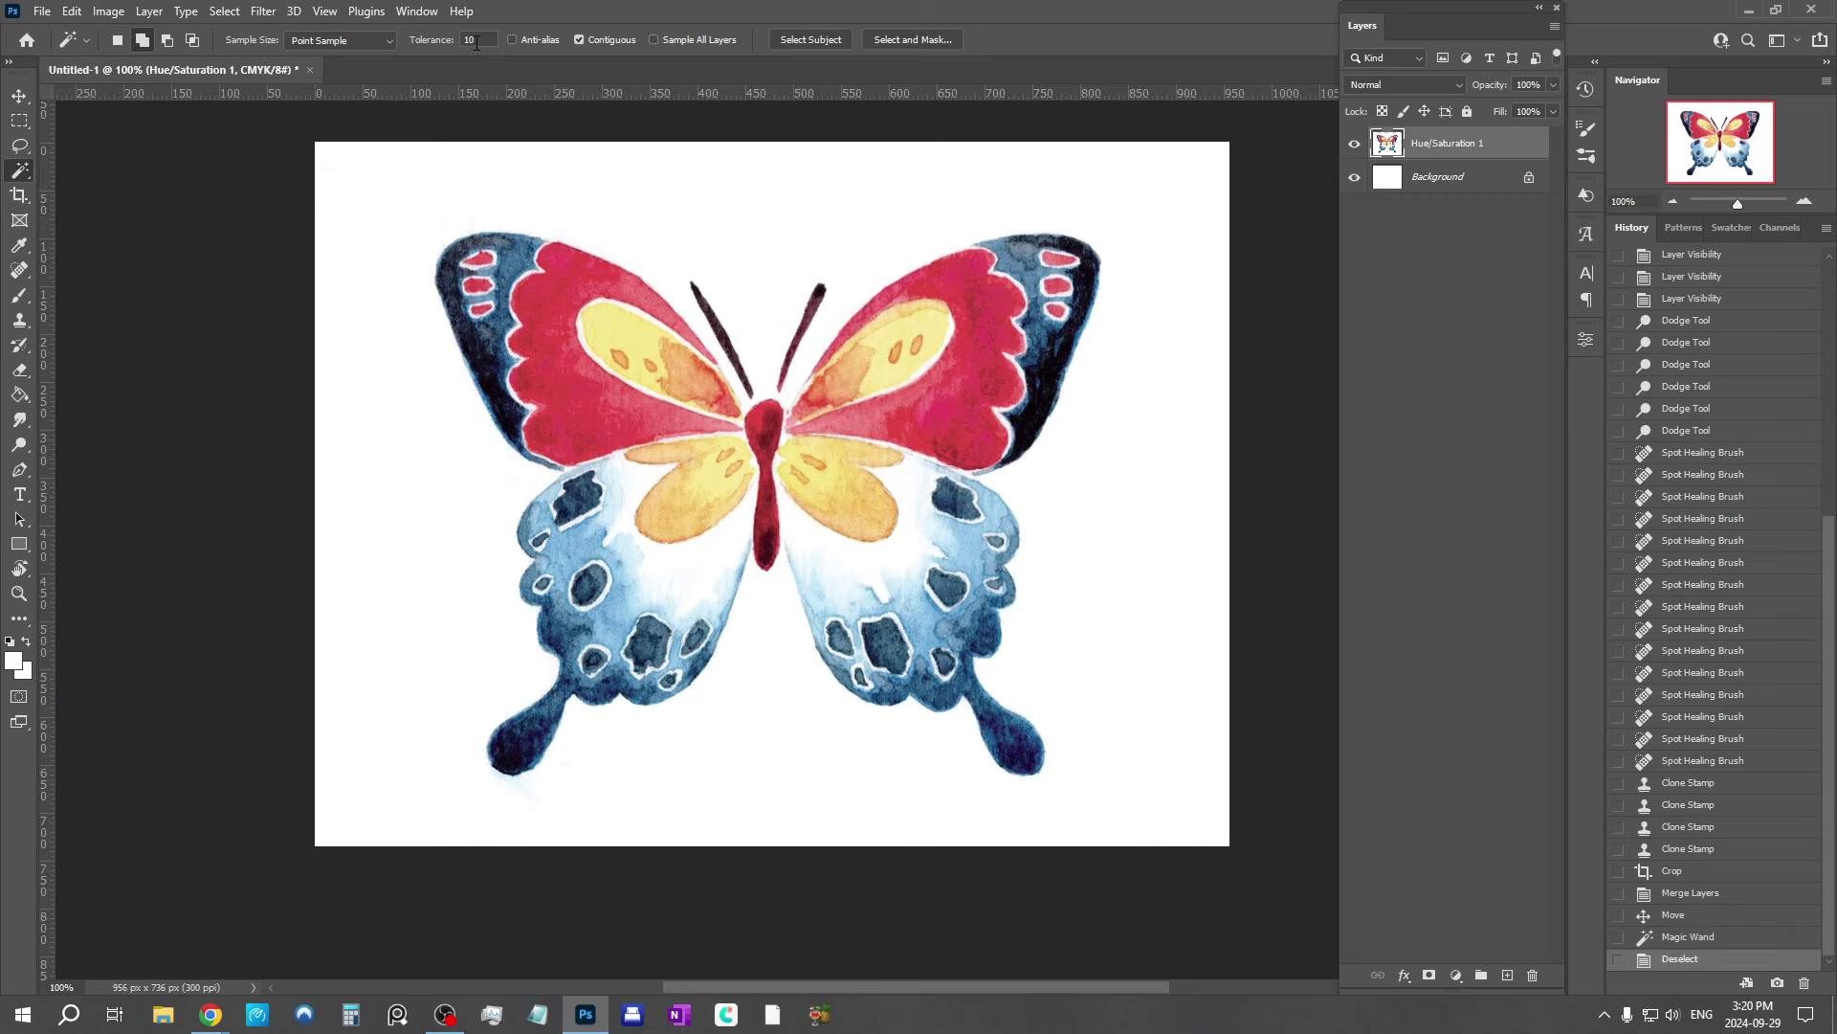
Step: Select the whole white background with the Magic Wand at tolerance 30, including the strip along the canvas's upper and right edges
left_click(453, 43)
type("30")
left_click(698, 217)
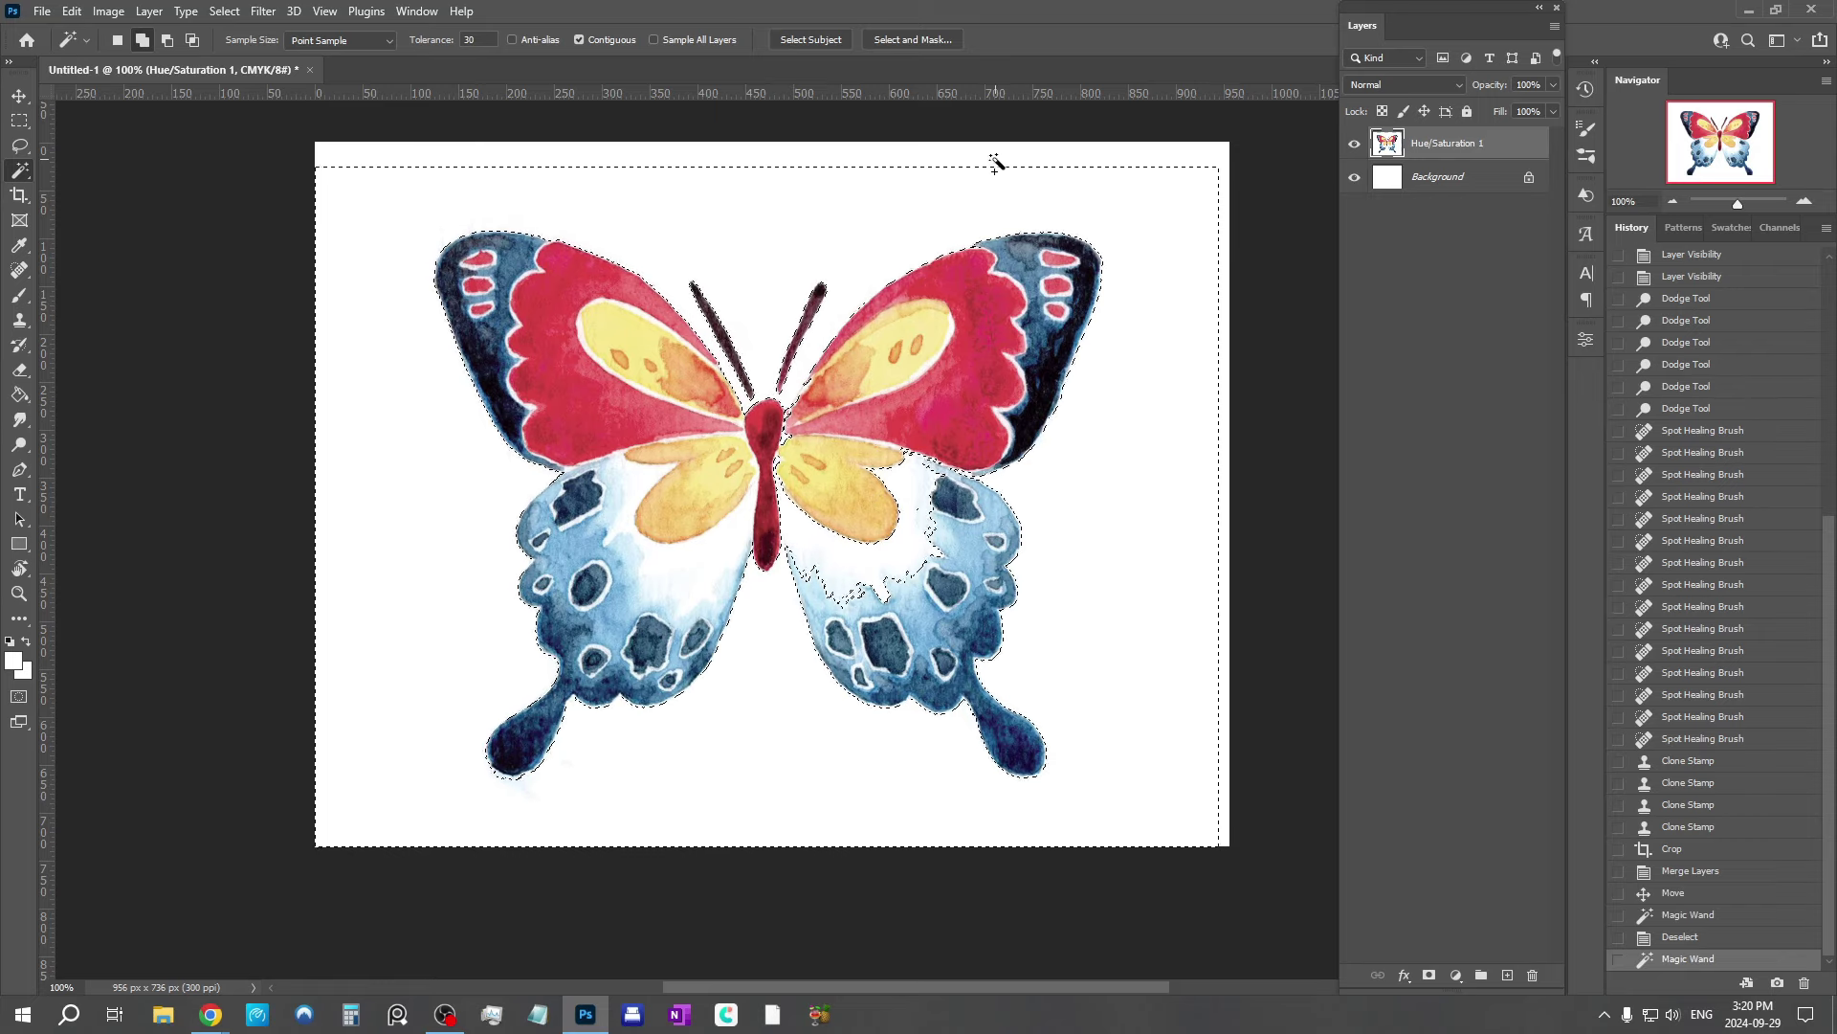
left_click(1173, 160)
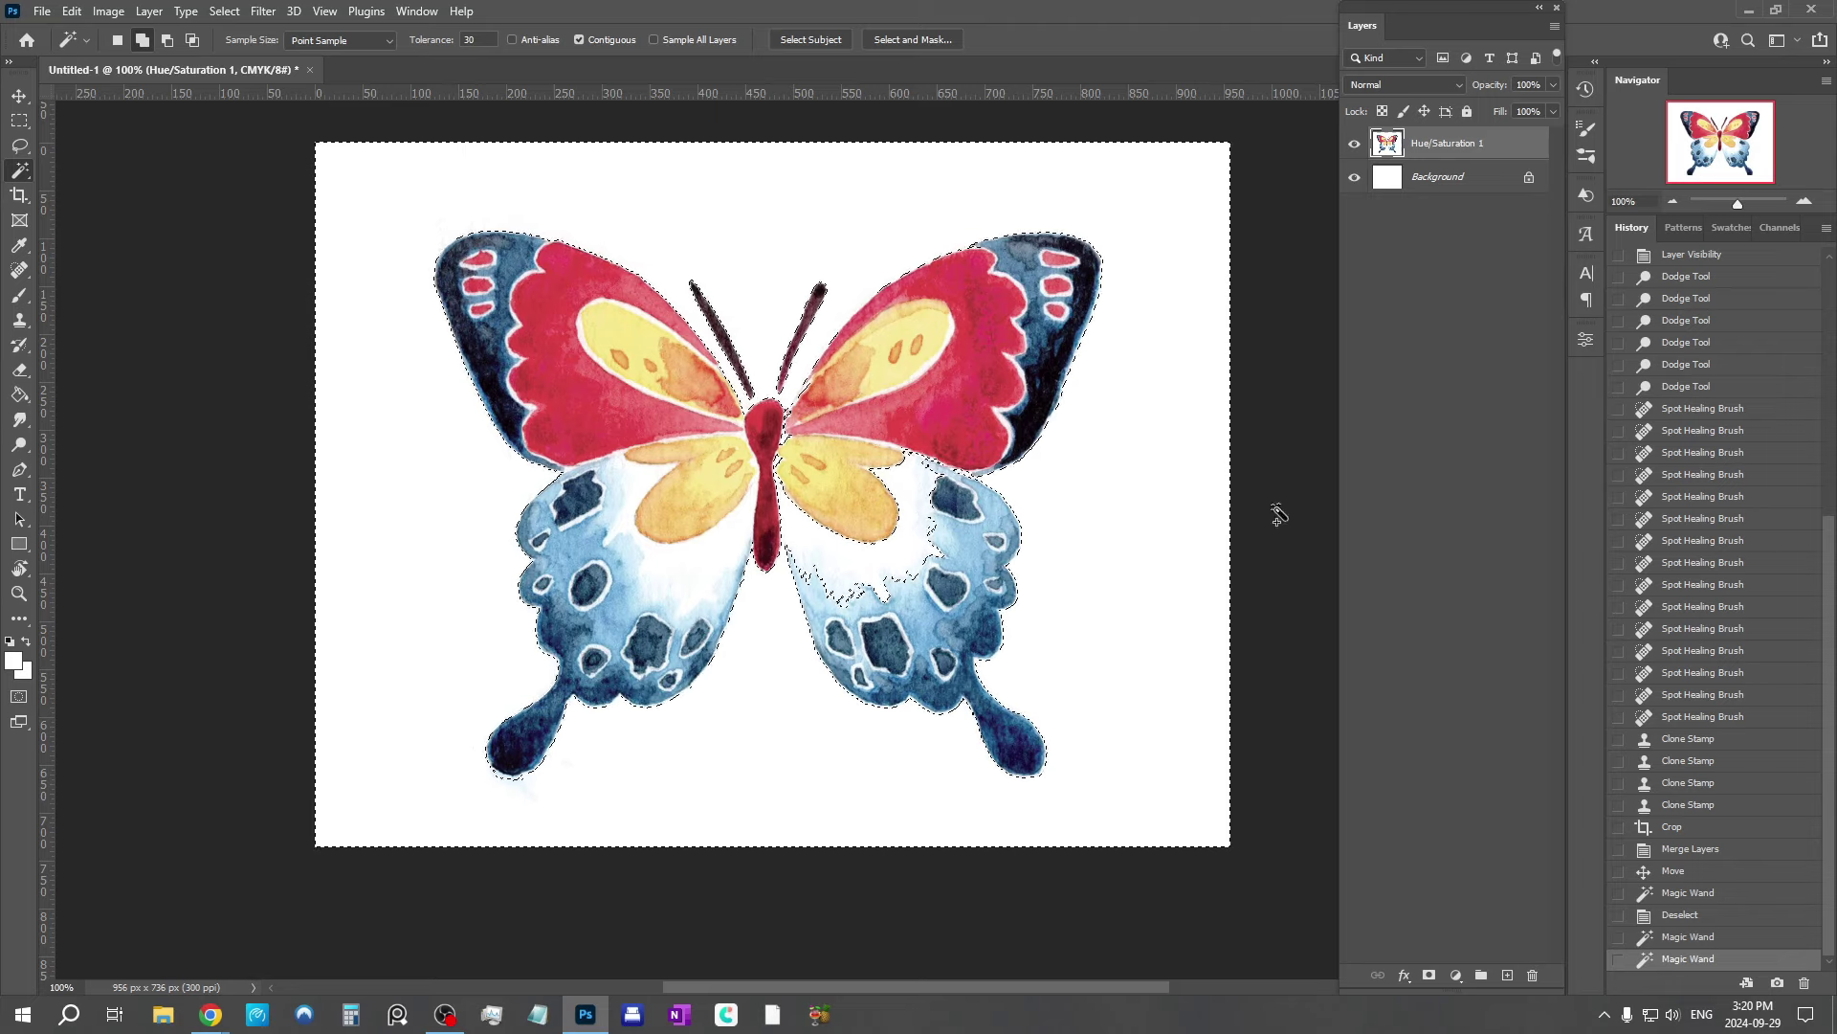
Step: Add a layer mask from the background selection and invert it so that only the butterfly shows
left_click(1429, 976)
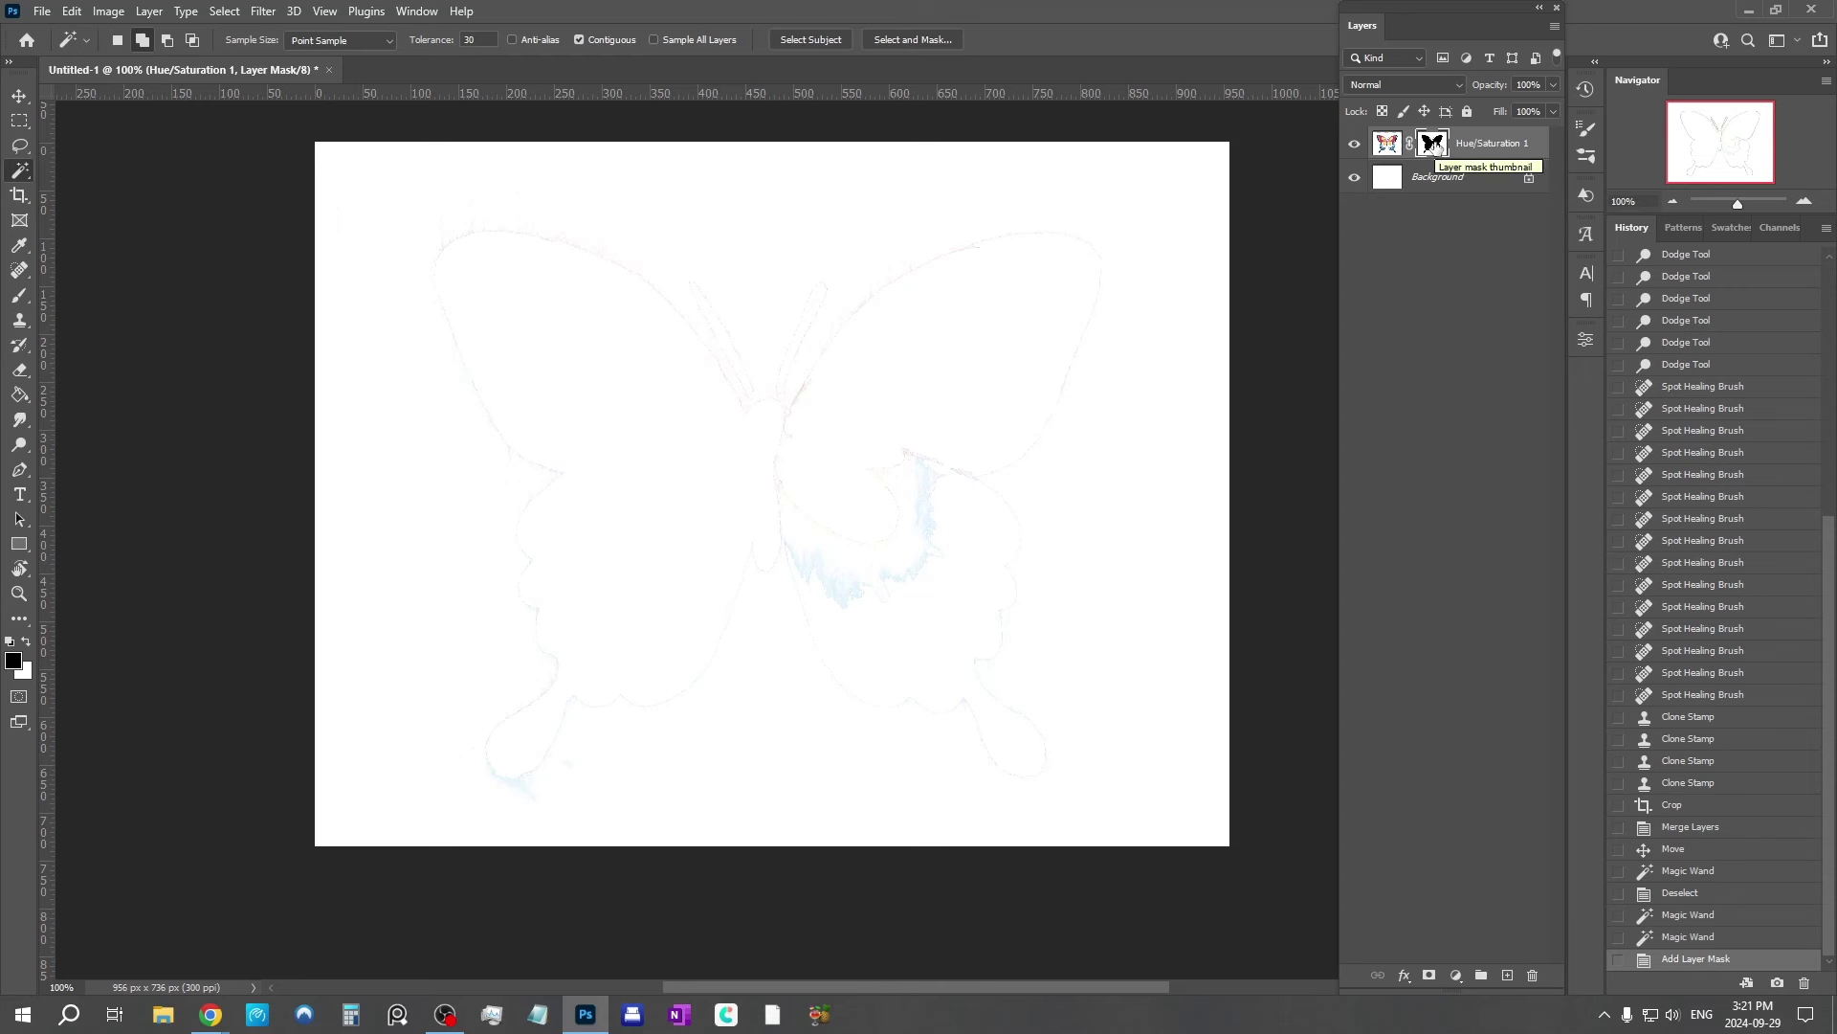
left_click_drag(1436, 147, 1441, 153)
key("ctrl+i")
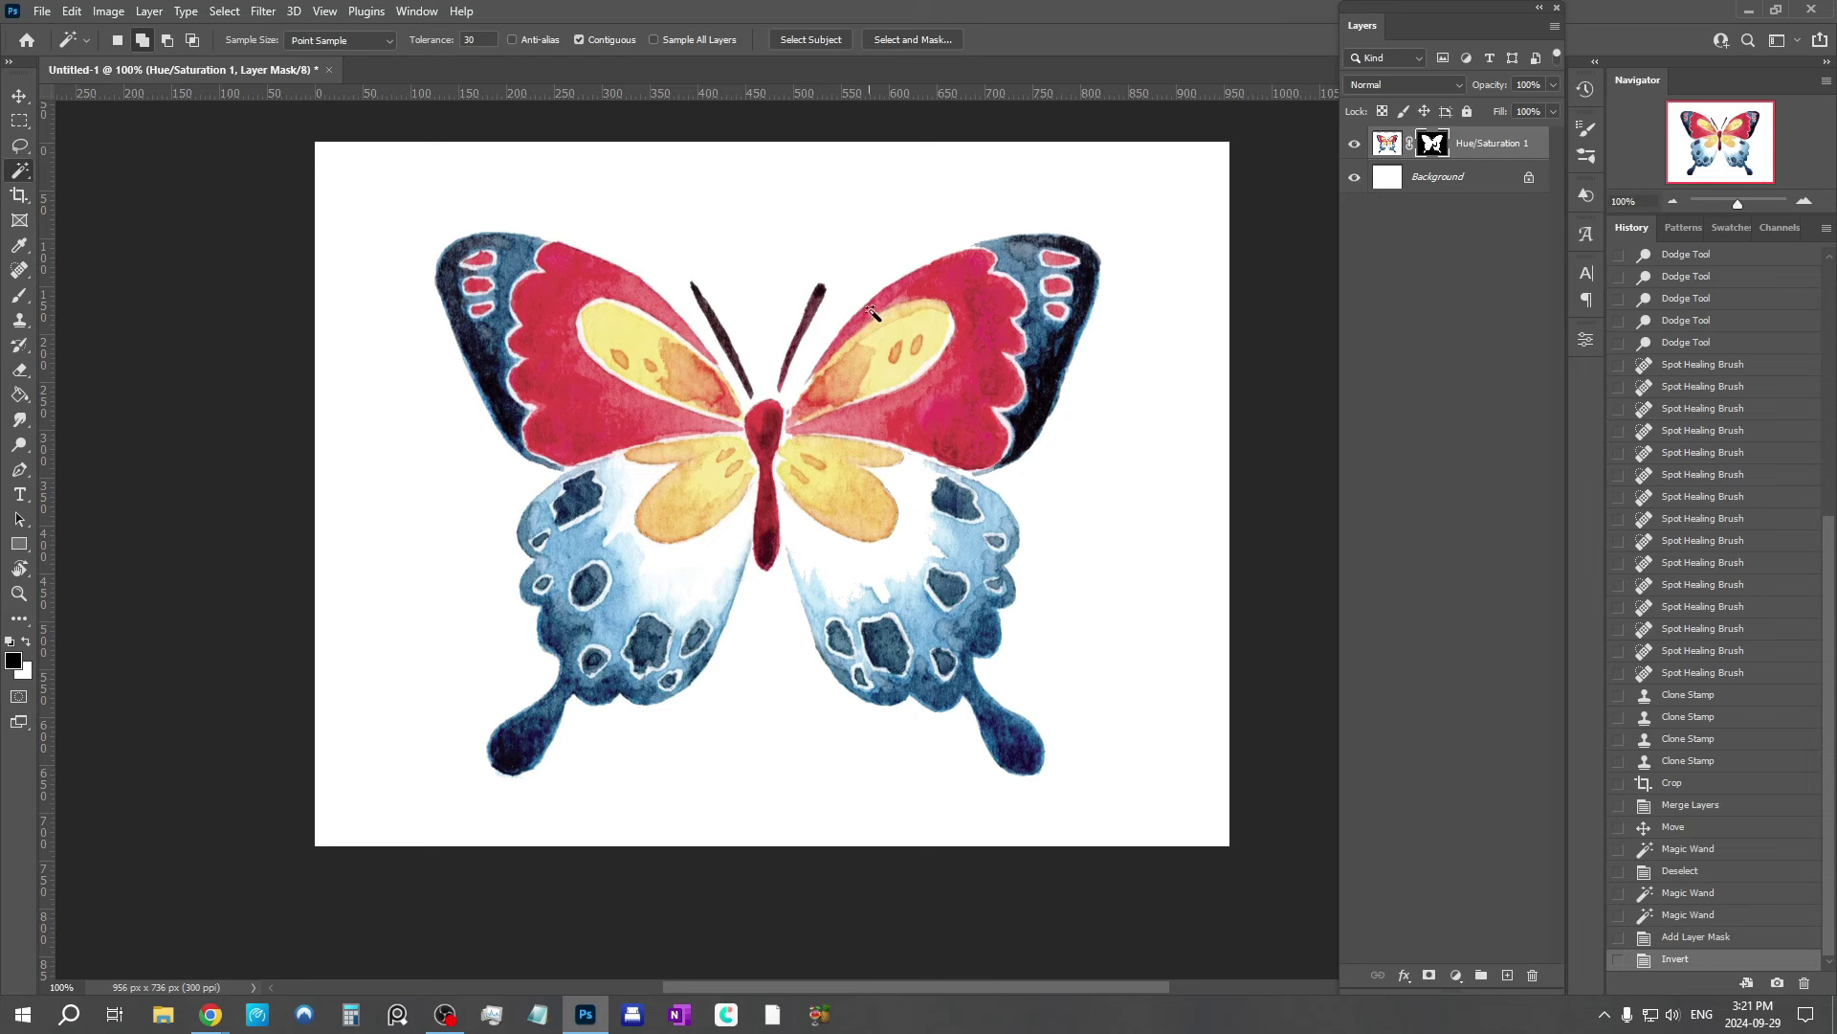
Step: Create a new layer directly above the Background and fill it with light green using the Paint Bucket
left_click(1469, 187)
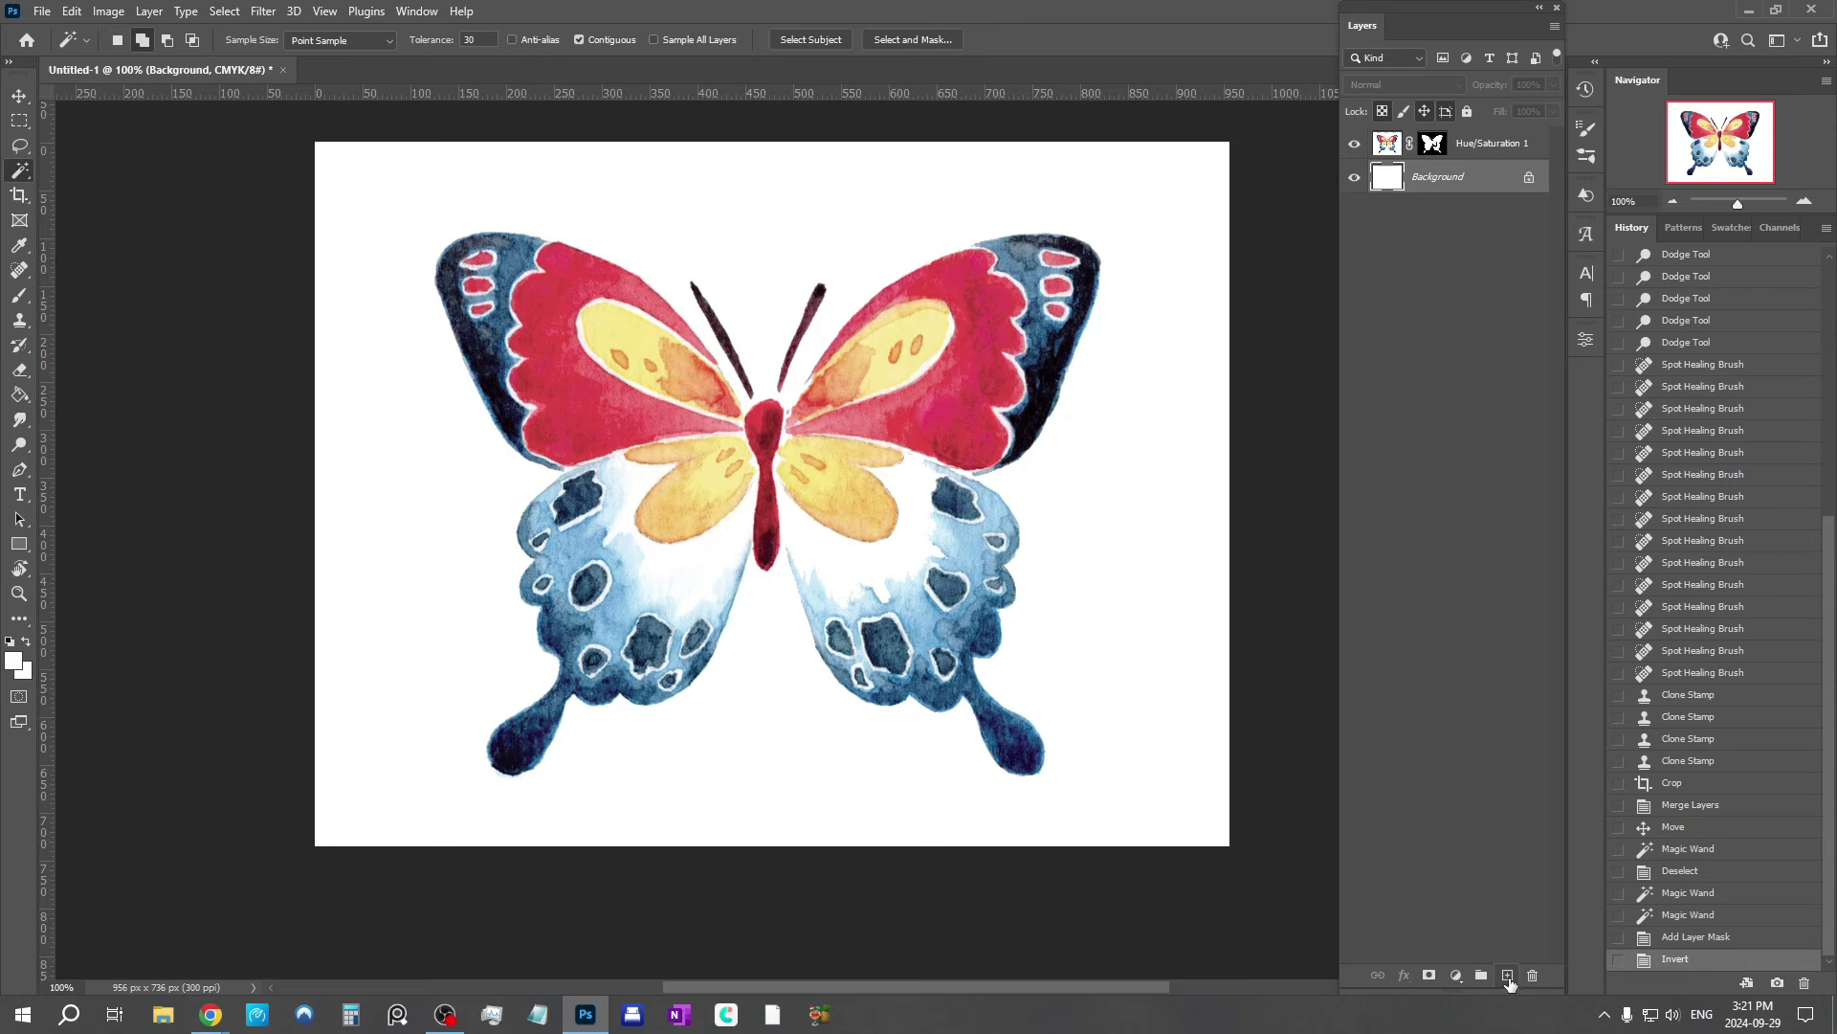
left_click(1509, 981)
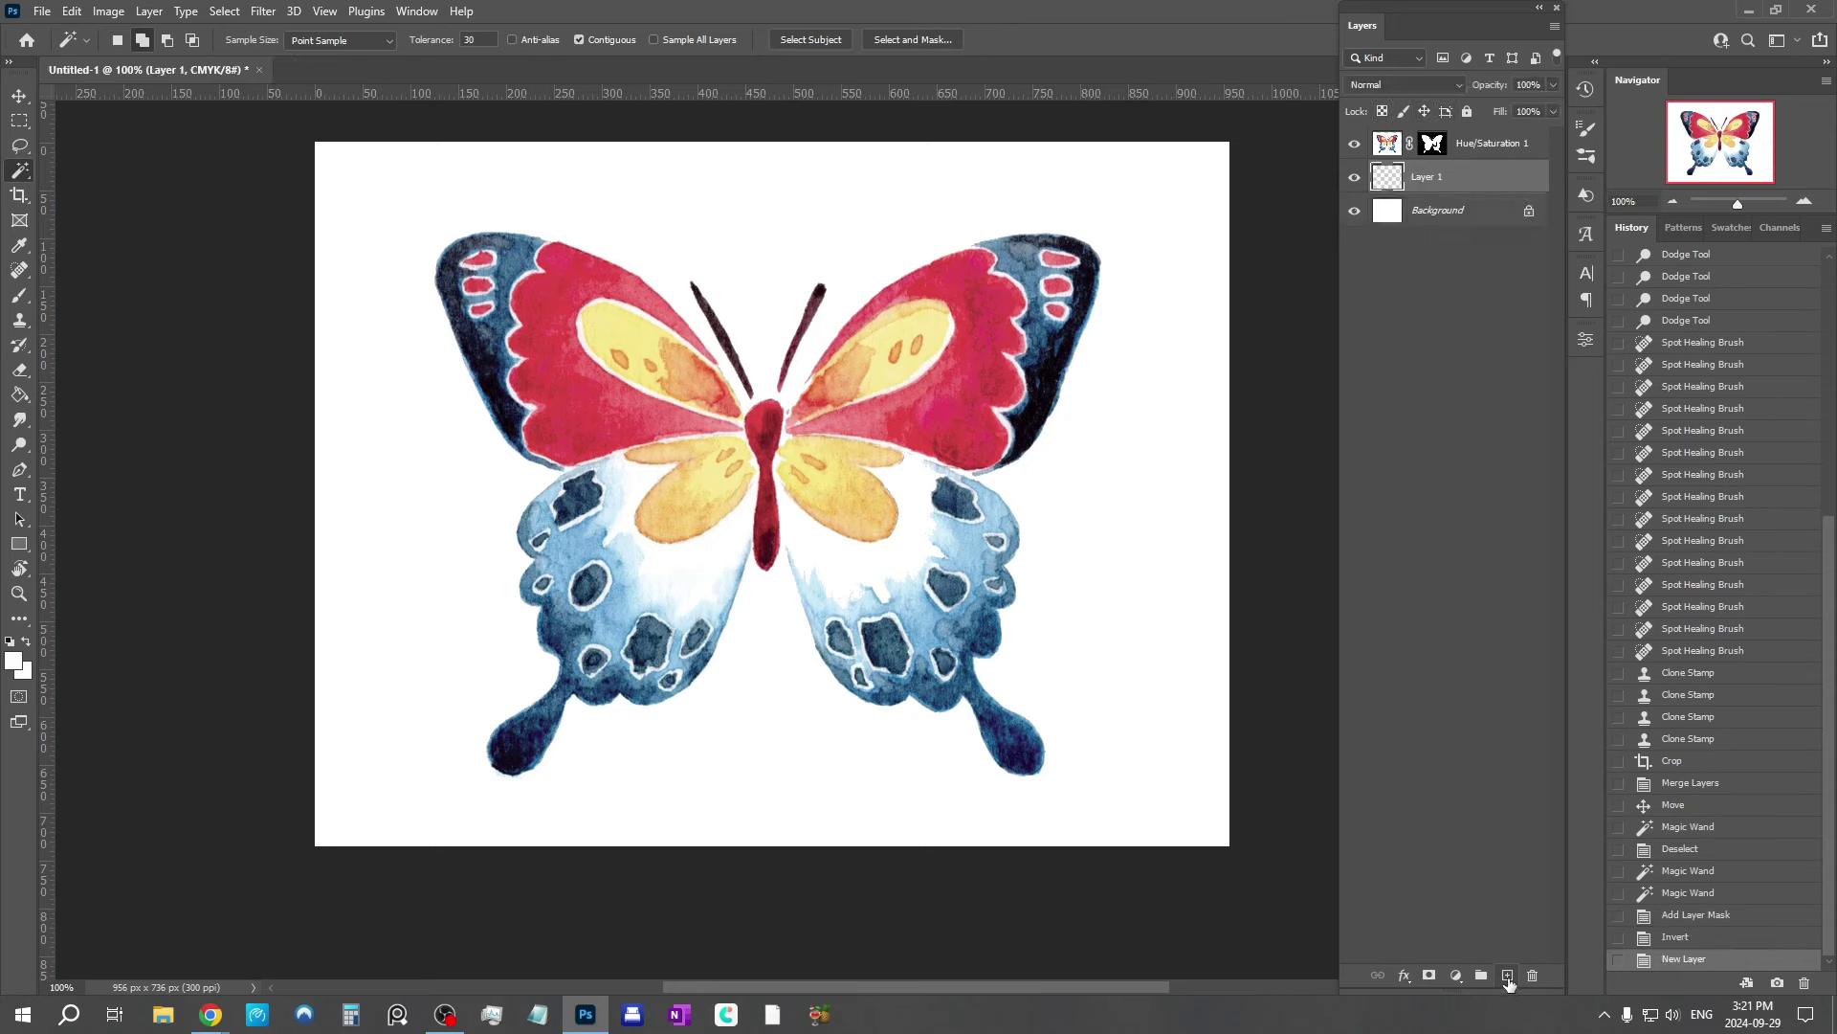
left_click(14, 663)
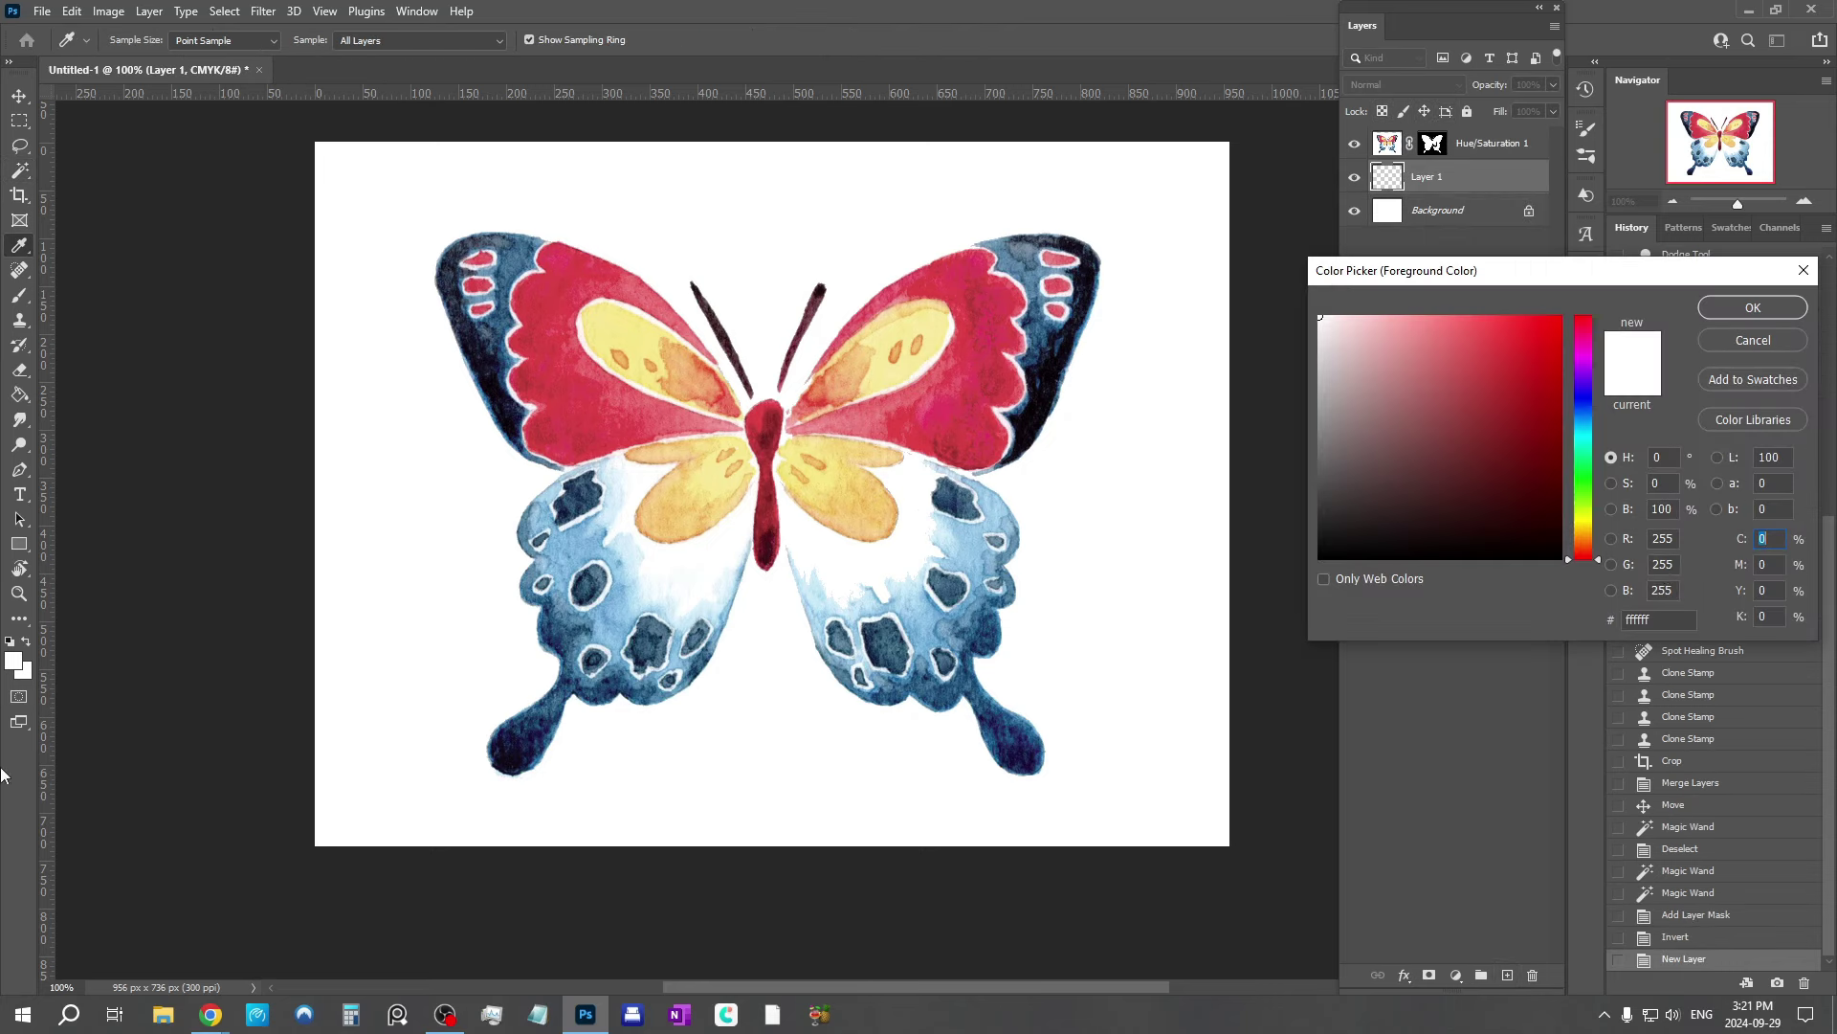
left_click(1586, 487)
left_click(1392, 376)
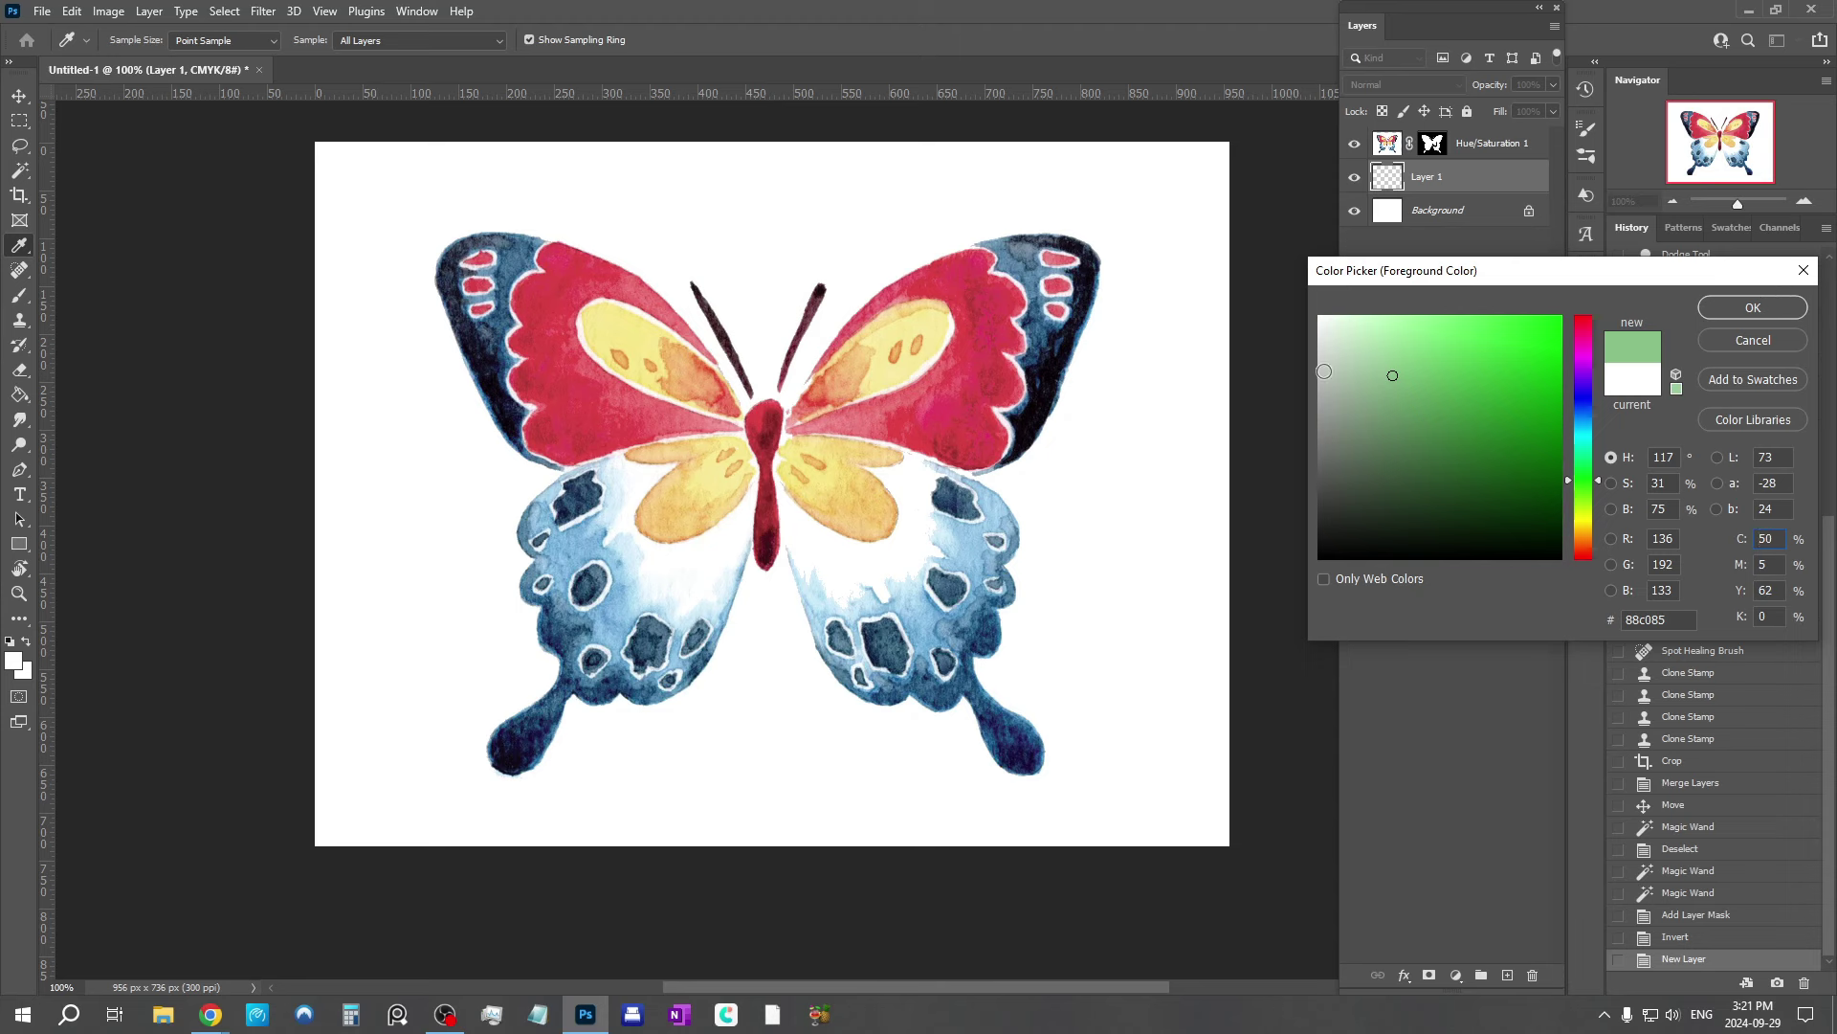
left_click(1371, 356)
left_click(1744, 307)
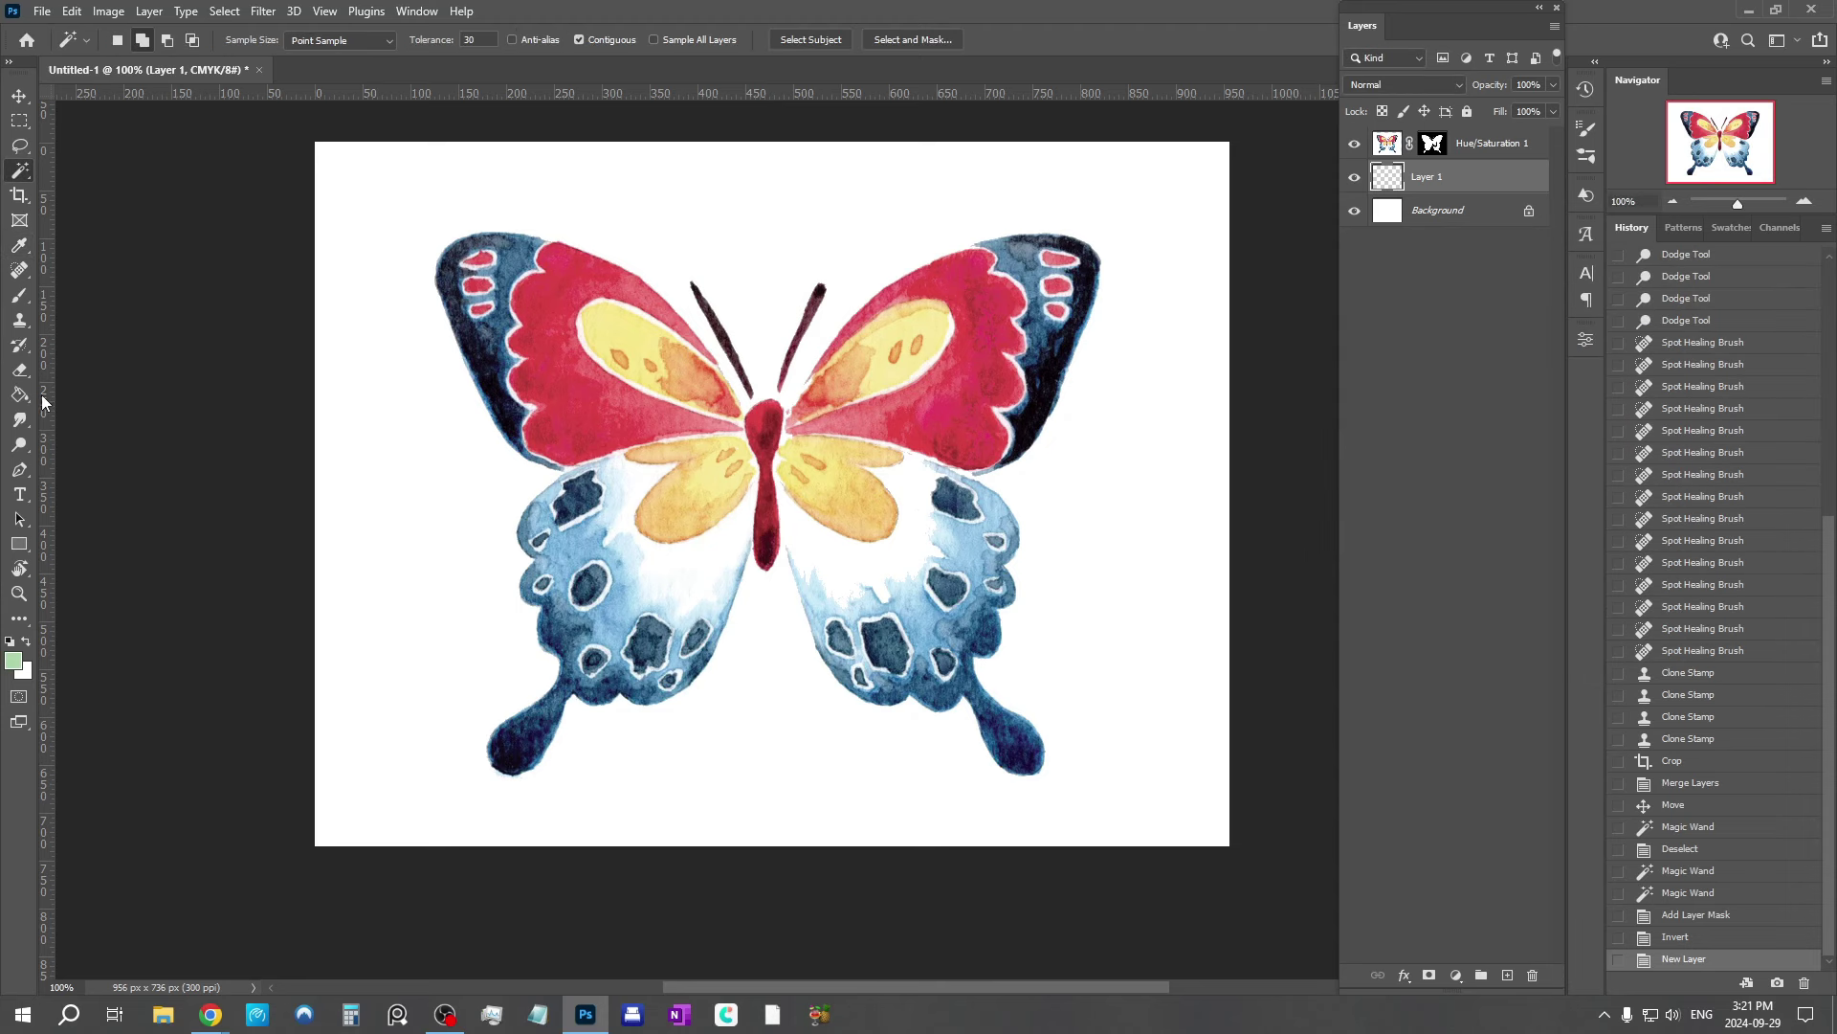
left_click(19, 394)
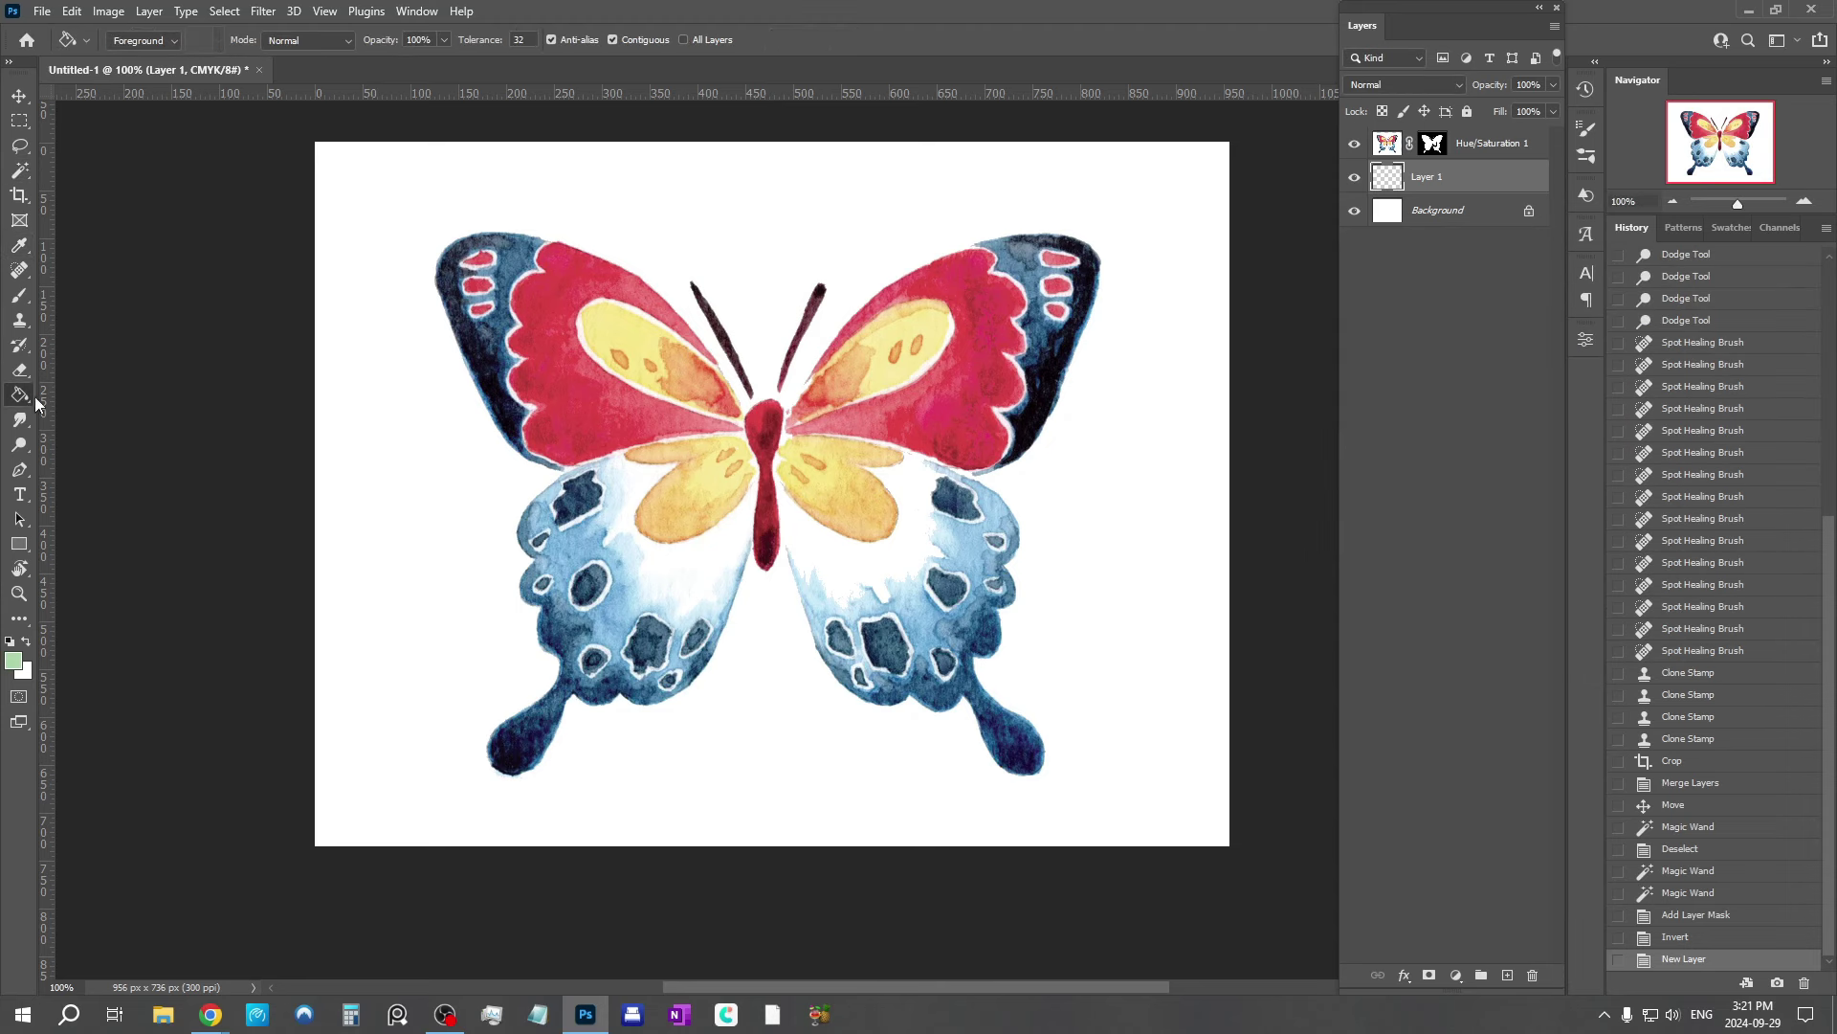
left_click(402, 404)
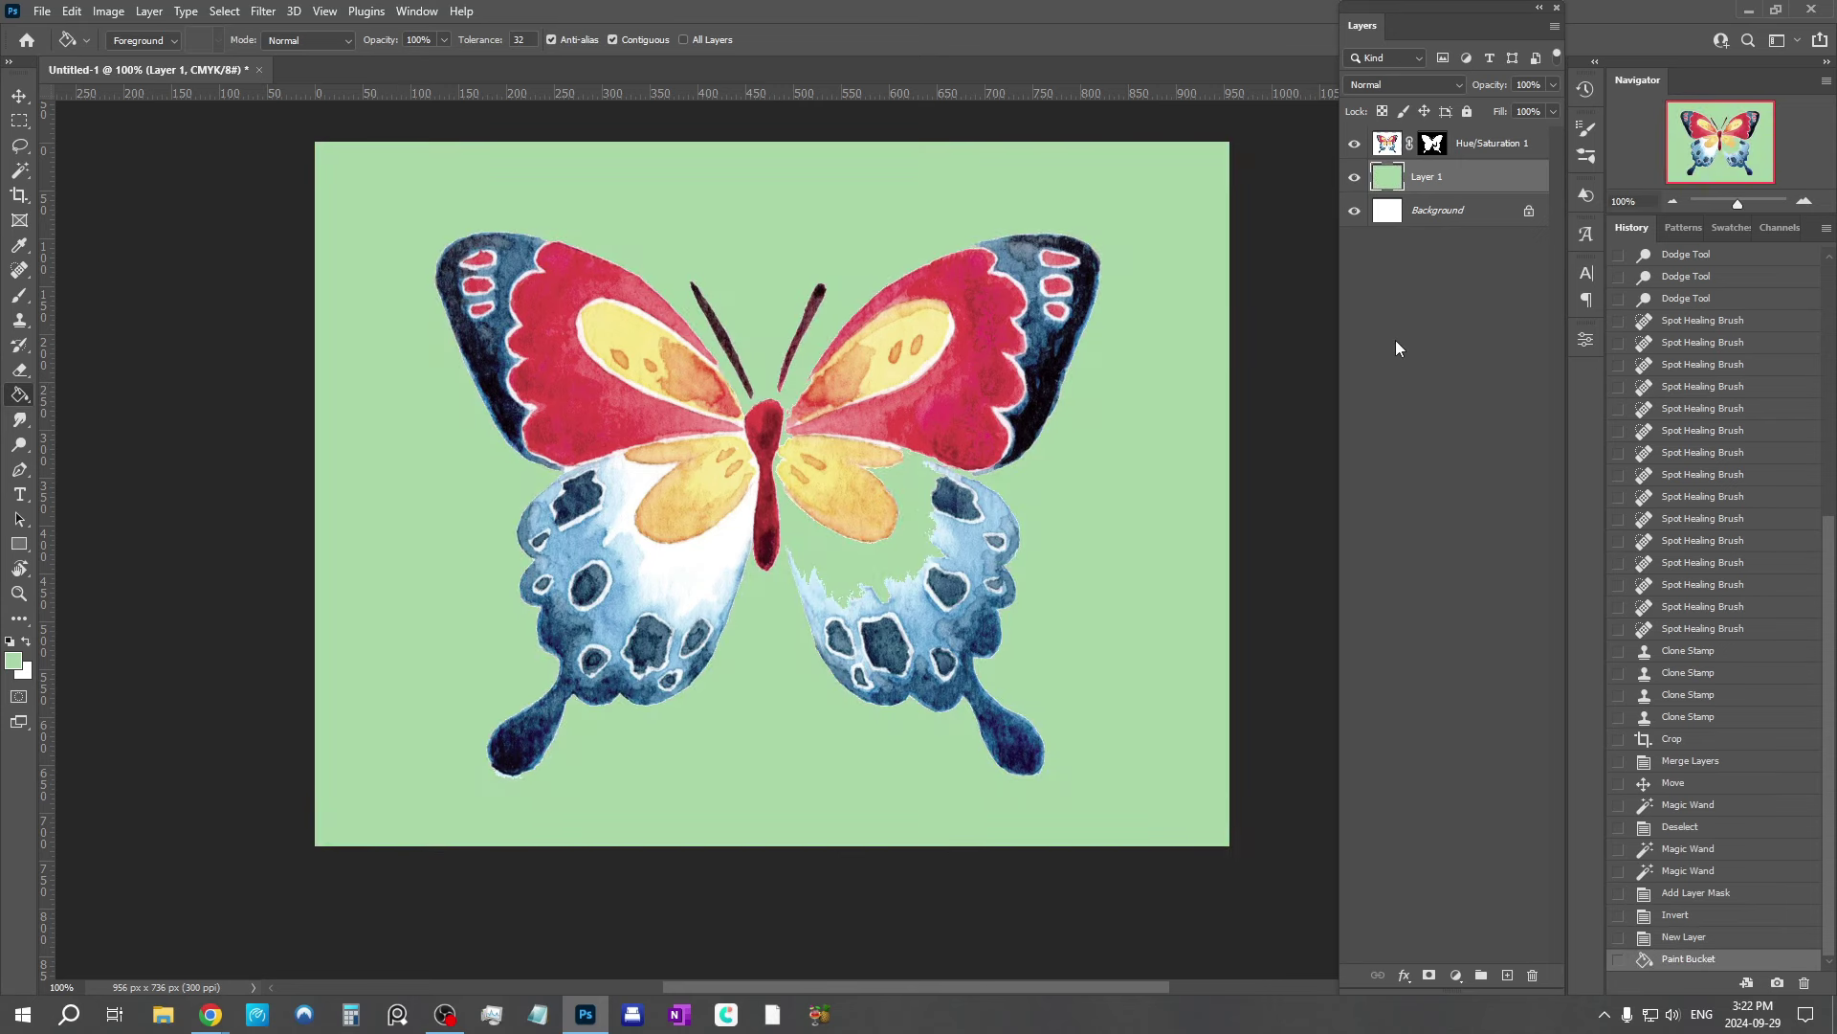
Step: Paint white on the butterfly's layer mask with a 36 px hard brush to restore the missing white area of the lower right wing
left_click(1433, 143)
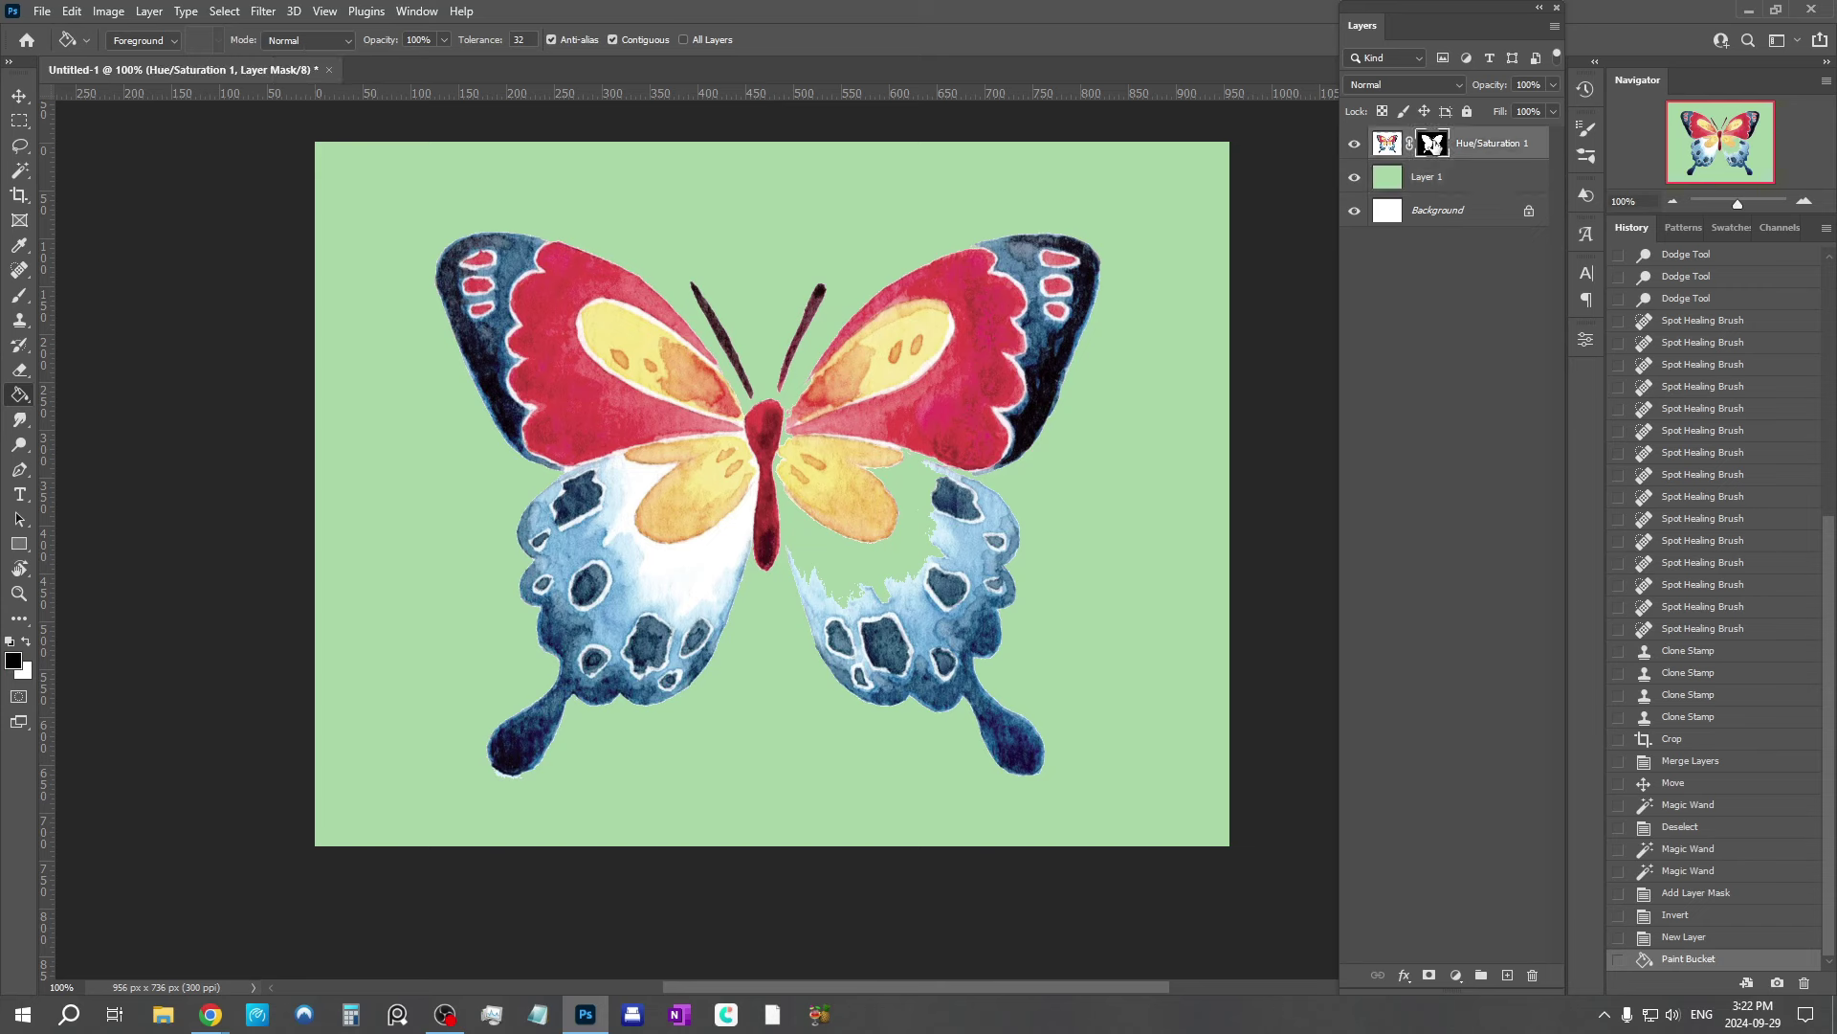
left_click(19, 297)
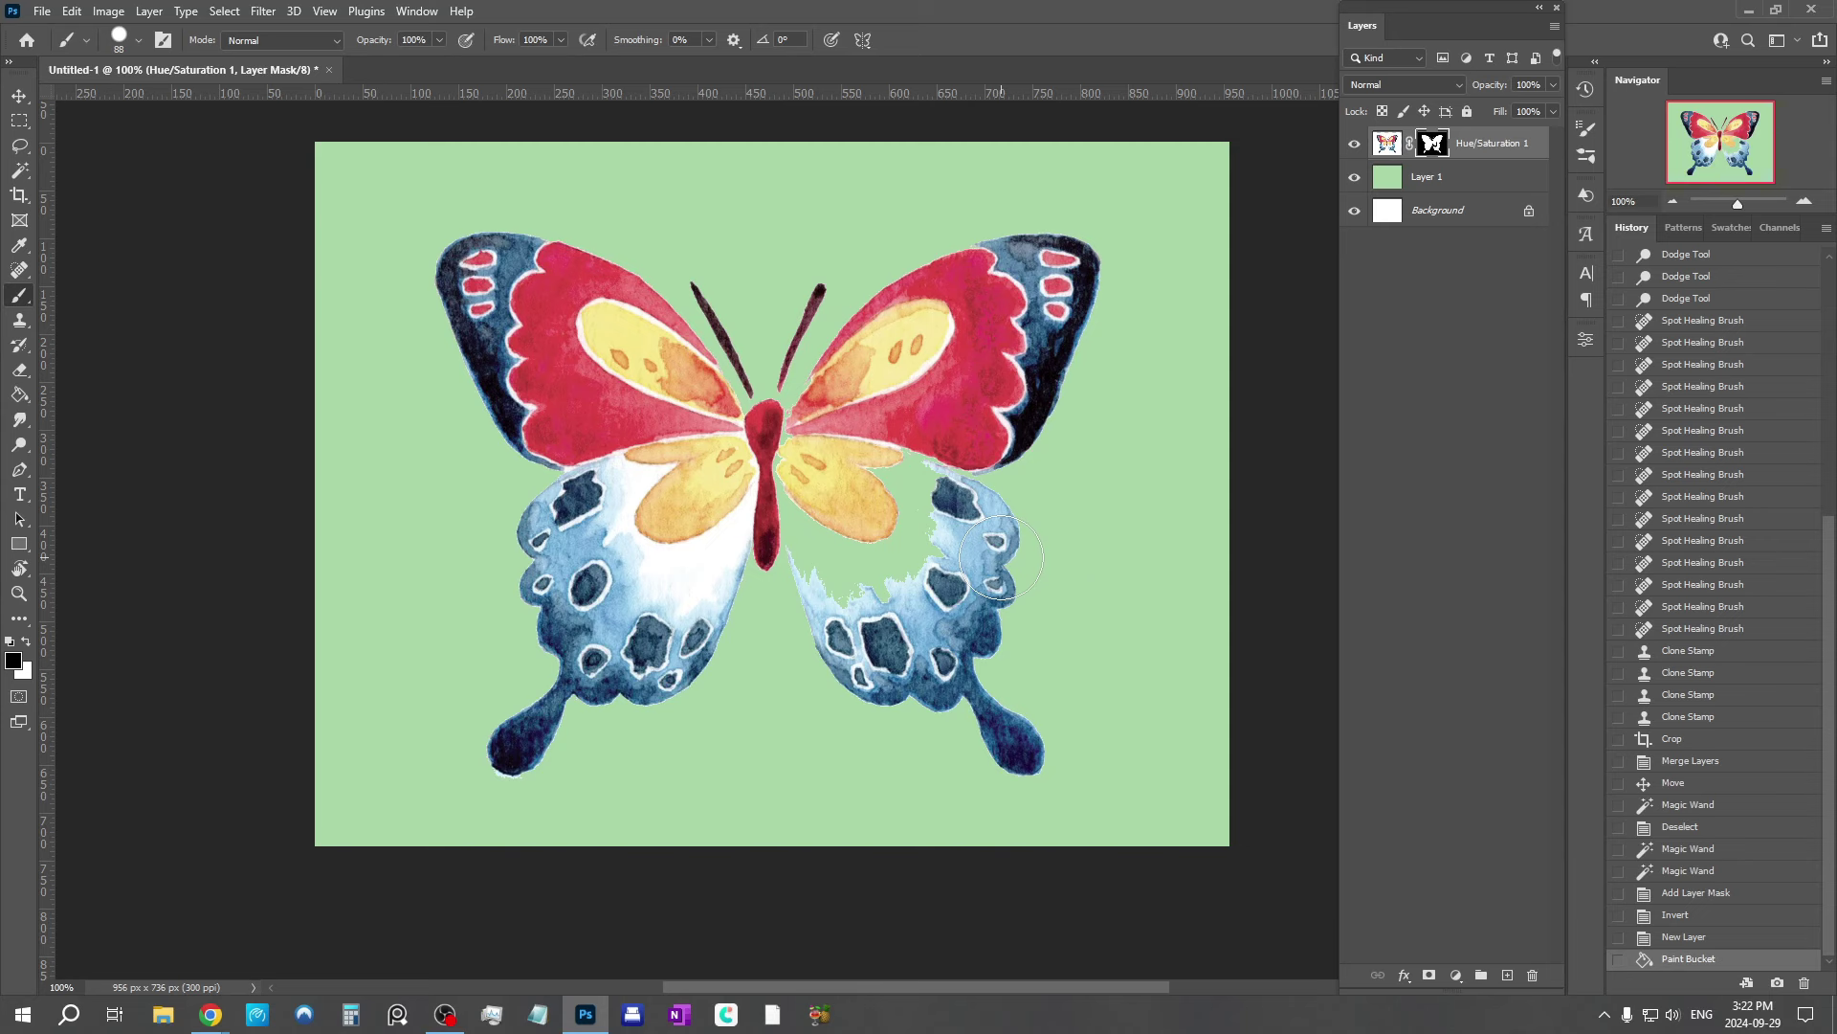
mouse_move(856, 532)
left_mouse_down()
mouse_move(835, 512)
mouse_move(904, 538)
left_mouse_up()
left_click(27, 643)
mouse_move(825, 553)
left_mouse_down()
mouse_move(902, 572)
mouse_move(863, 543)
mouse_move(877, 580)
mouse_move(848, 524)
mouse_move(907, 532)
mouse_move(900, 485)
mouse_move(846, 456)
left_mouse_up()
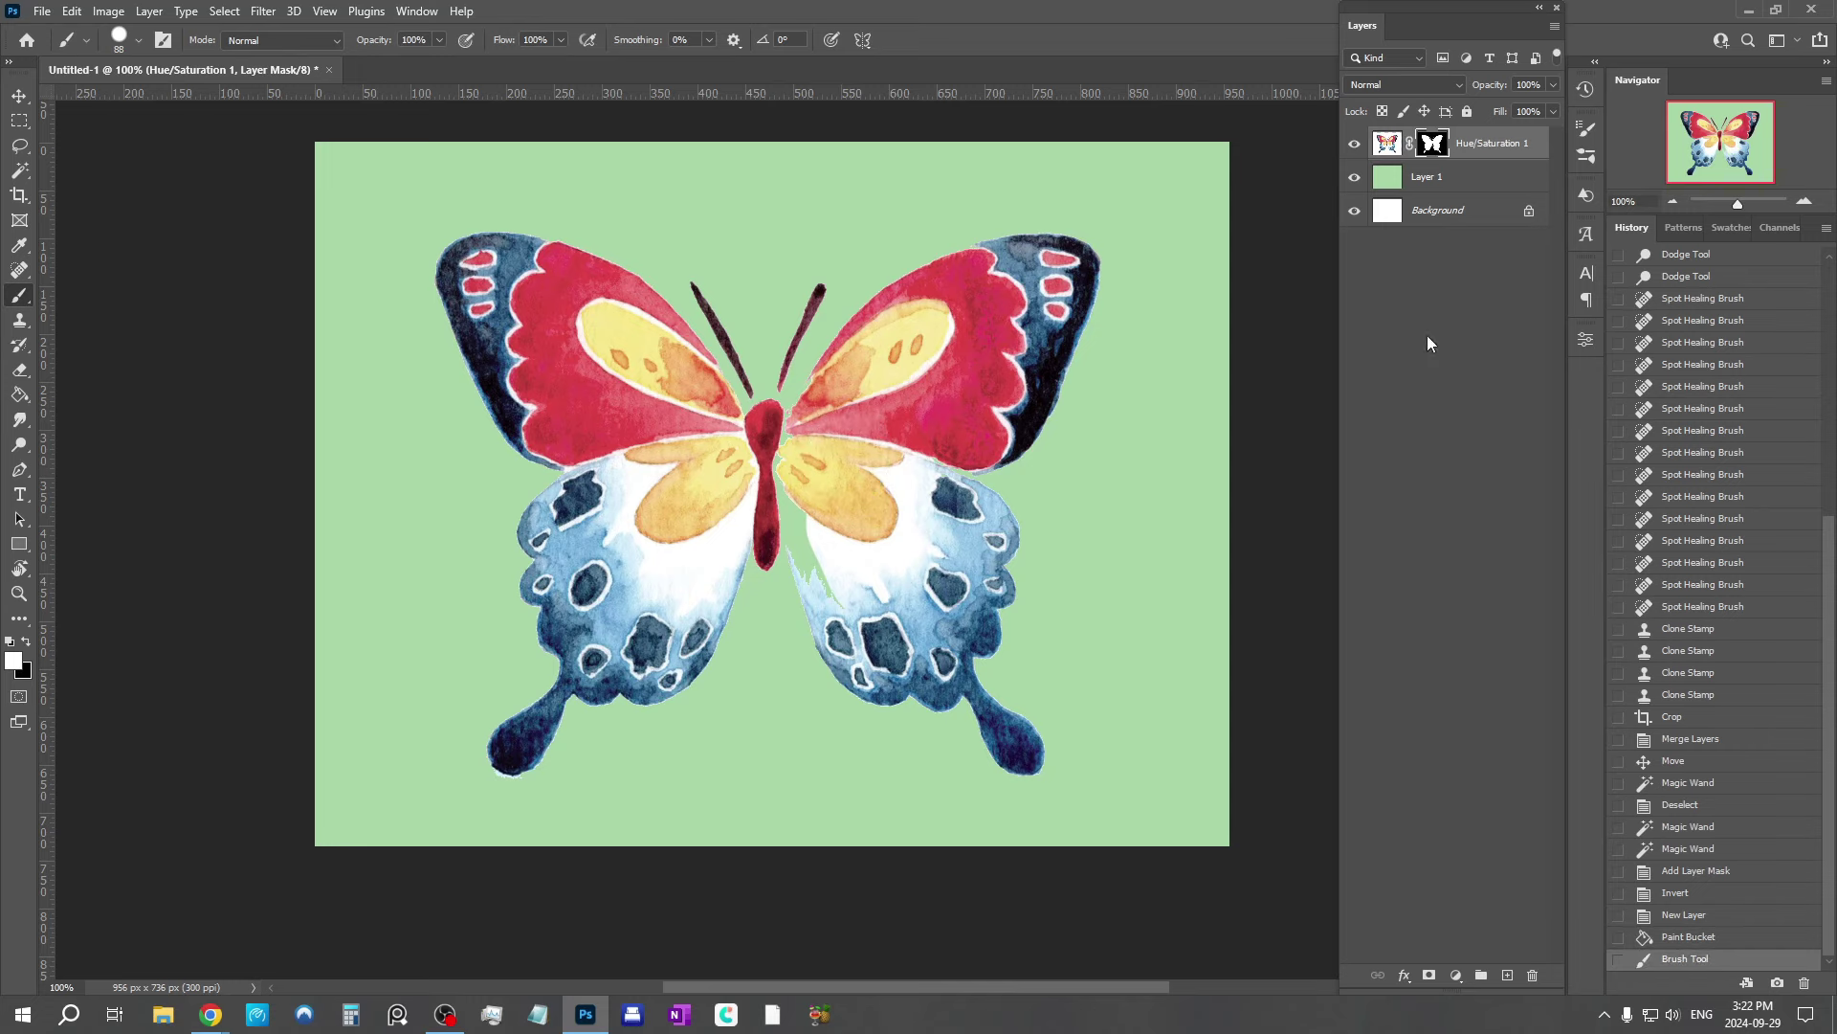
Step: Restore the remaining gaps along the body and the right wings' inner edges by painting the mask white with a 20 px brush
left_click(1804, 201)
left_click(1804, 201)
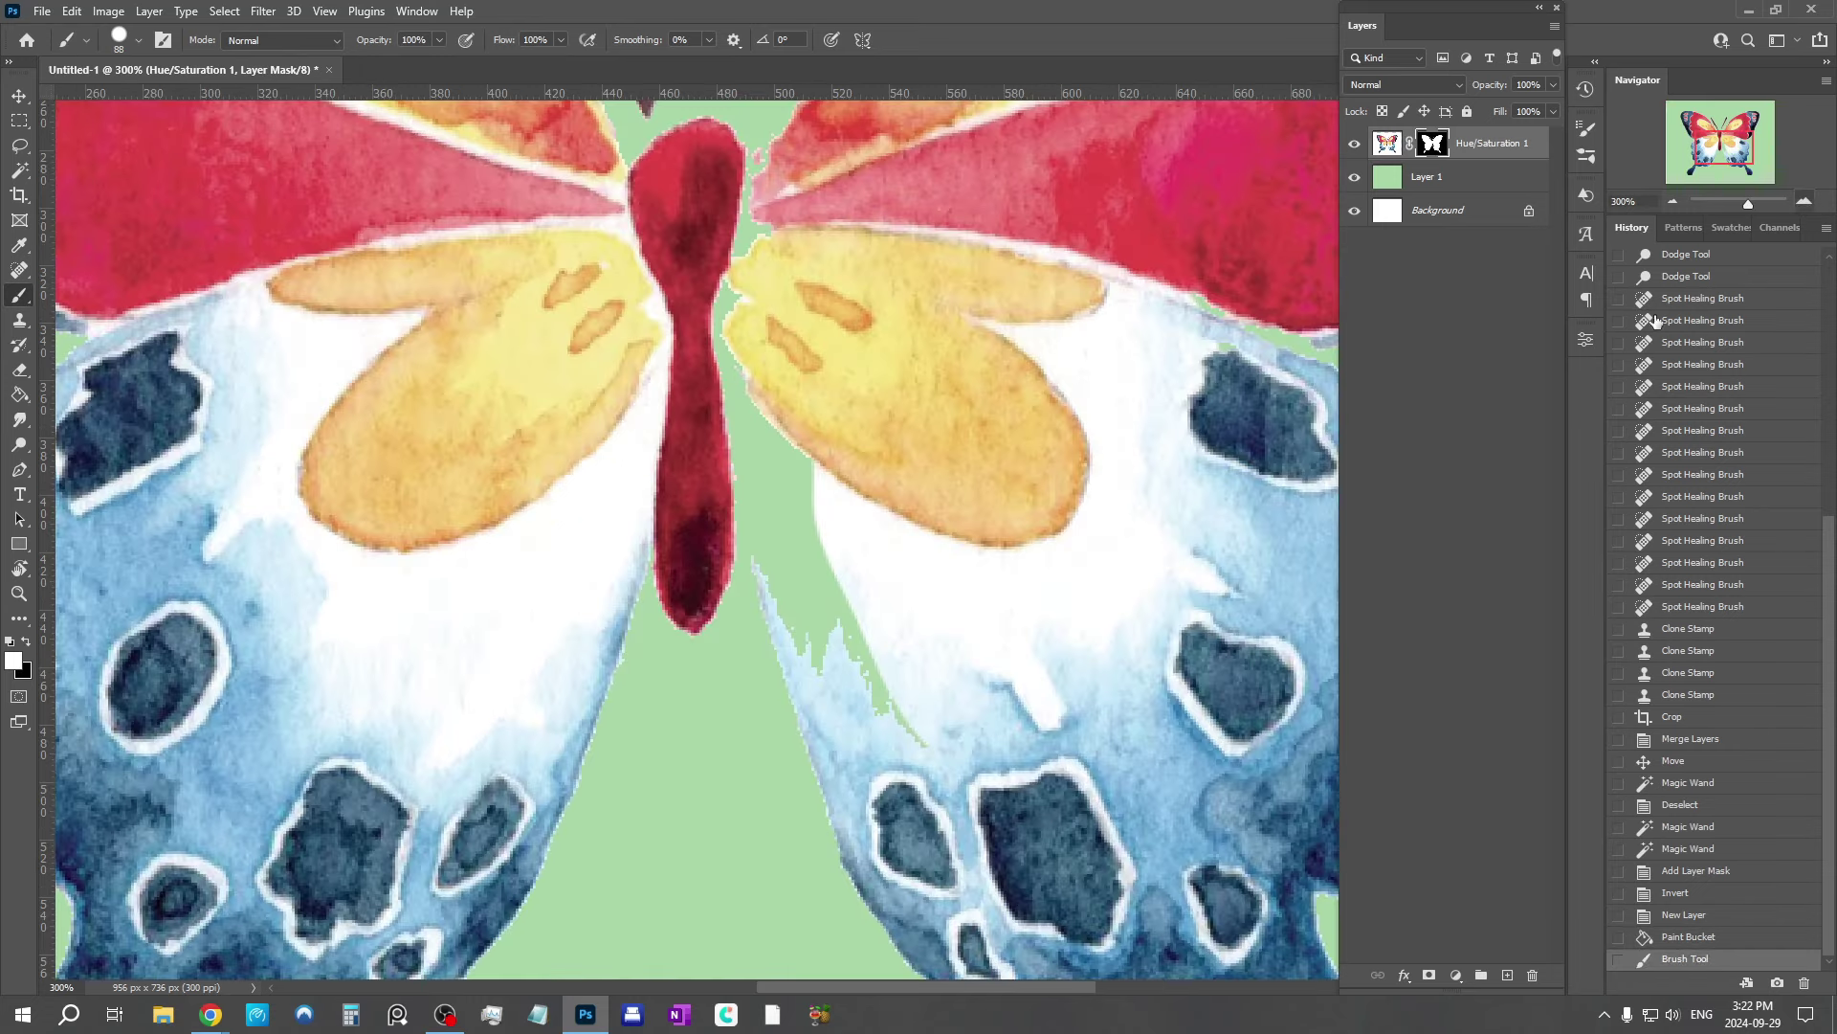
right_click(1132, 488)
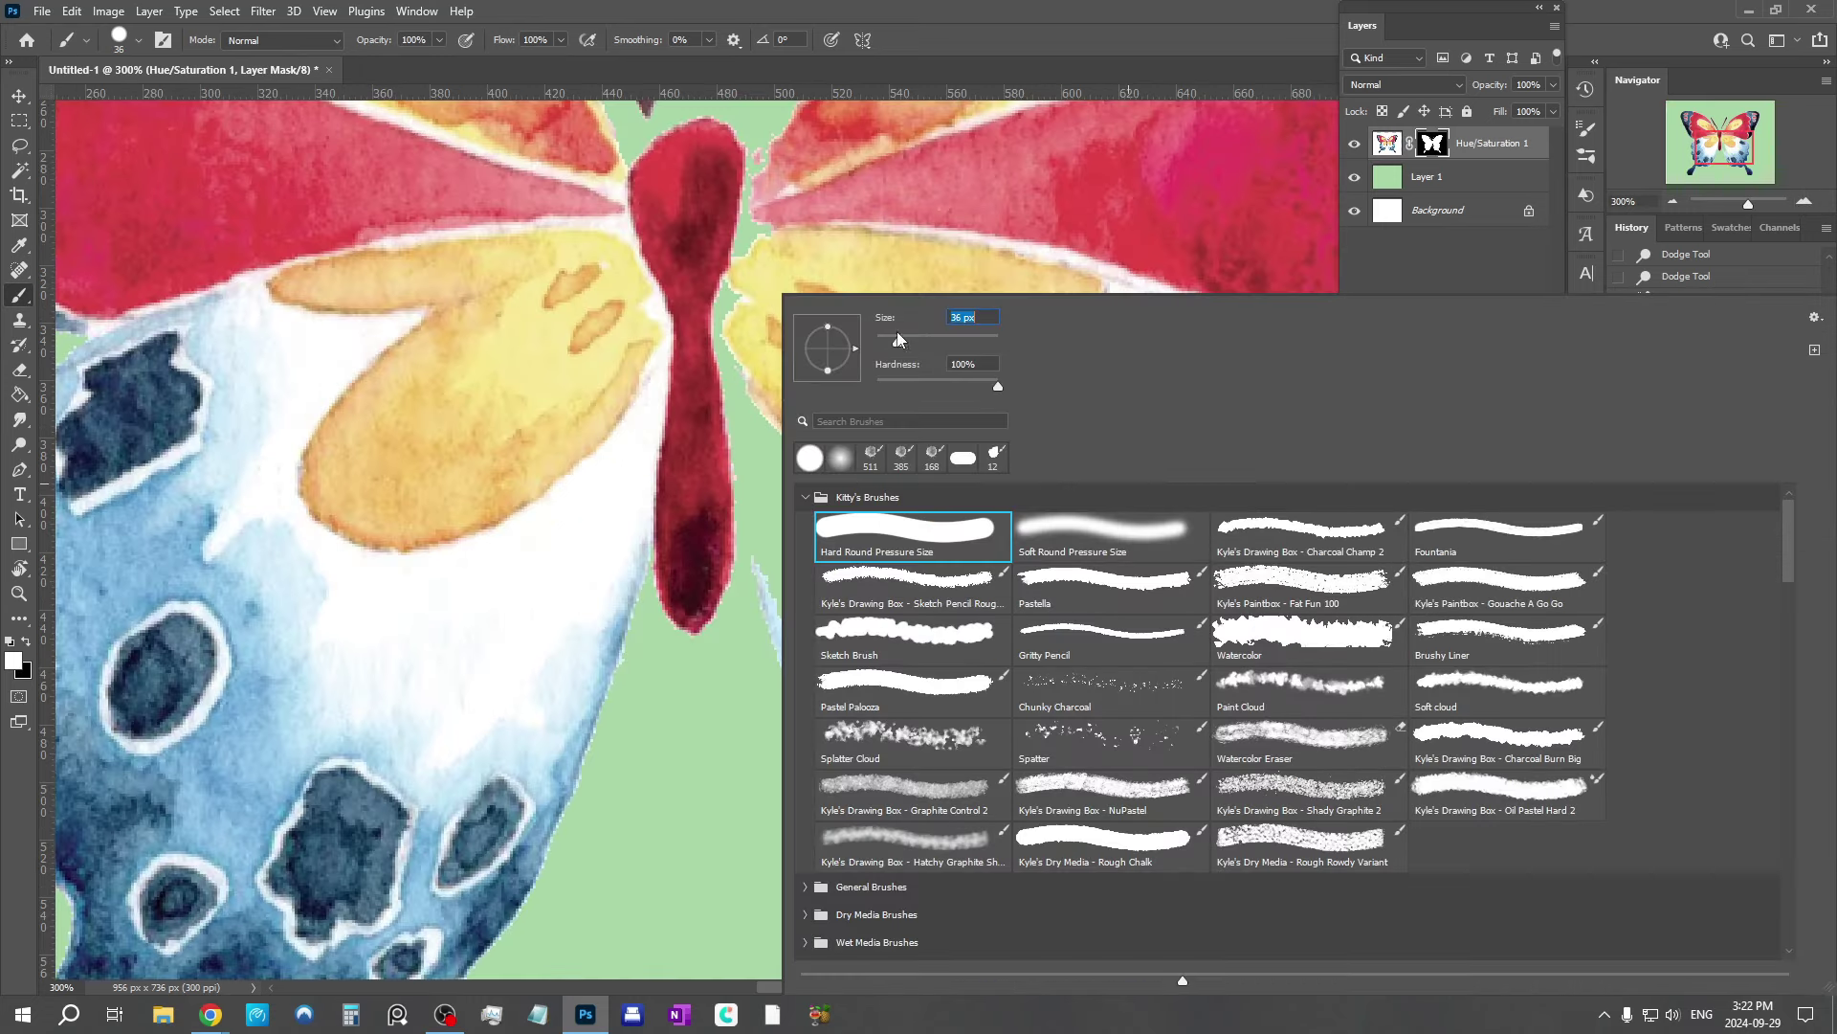
type("20")
key("Return")
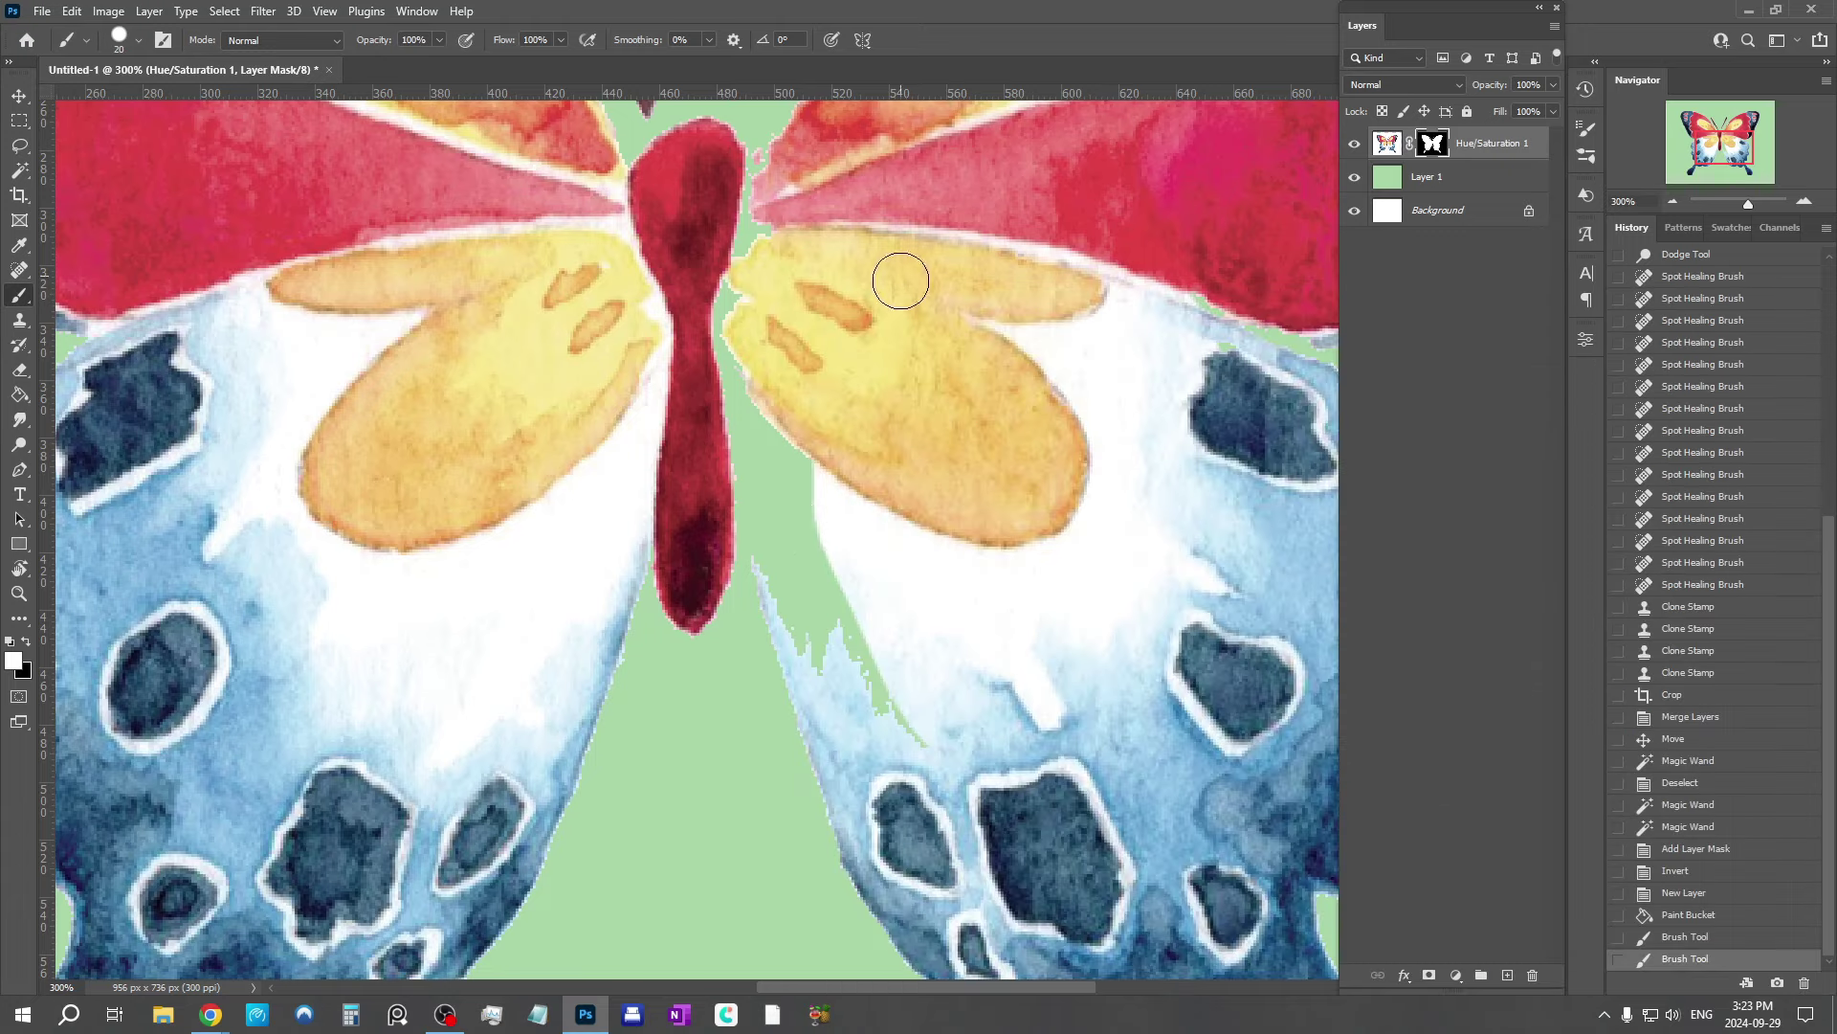
mouse_move(863, 683)
left_mouse_down()
mouse_move(808, 607)
mouse_move(726, 361)
mouse_move(766, 531)
left_mouse_up()
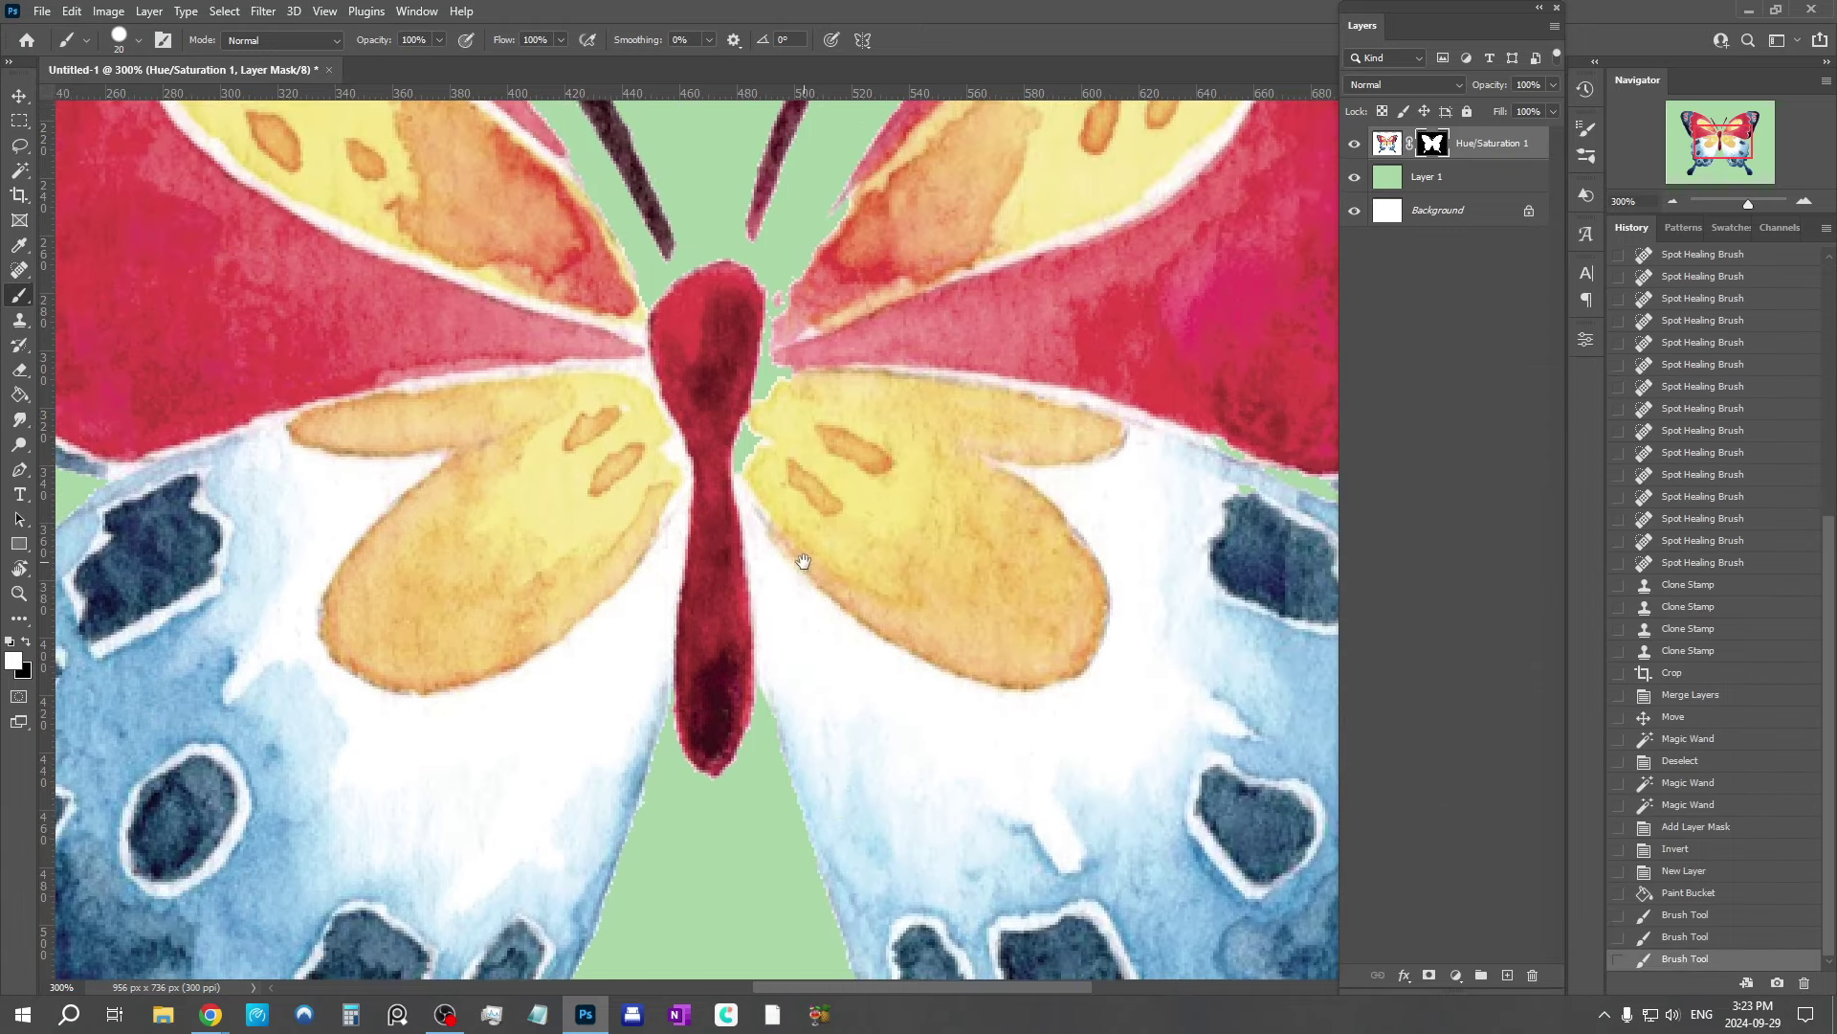
left_click_drag(851, 340, 848, 433)
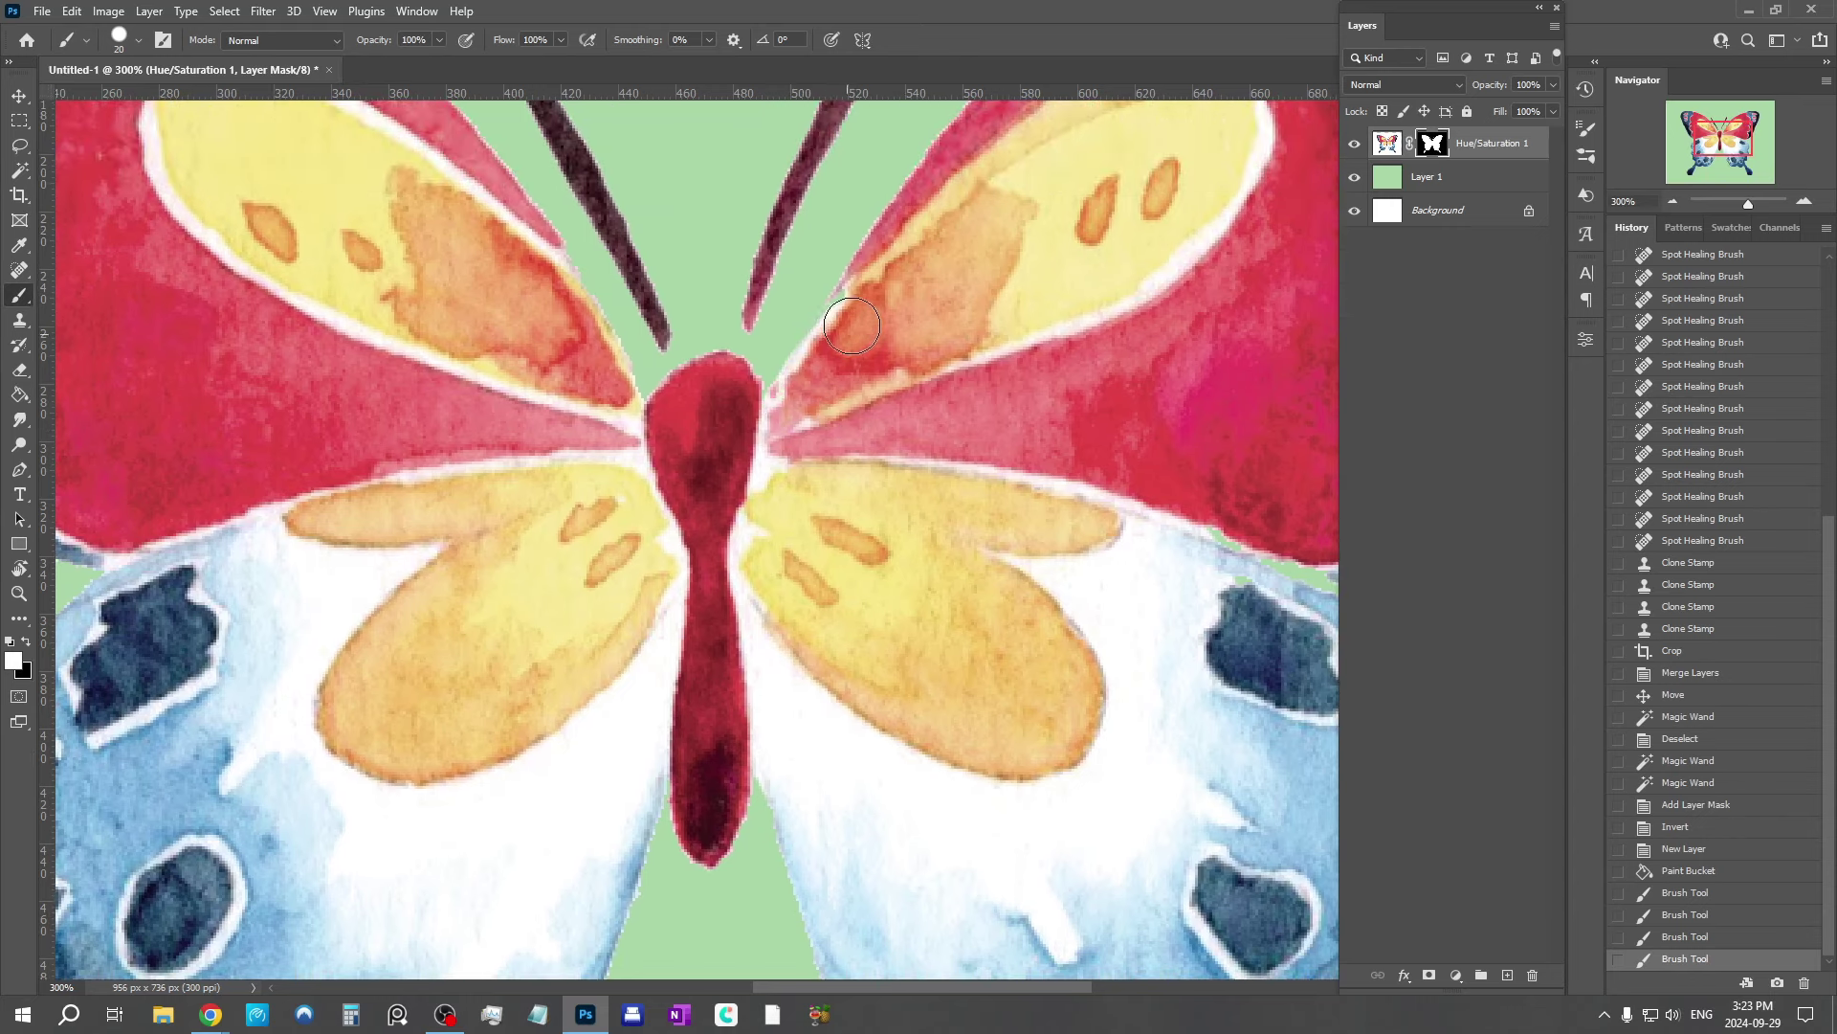
Step: Choose the Gritty Pencil brush at 14 px for refining the edges of the butterfly's layer mask
scroll(1062, 492, "up", 2)
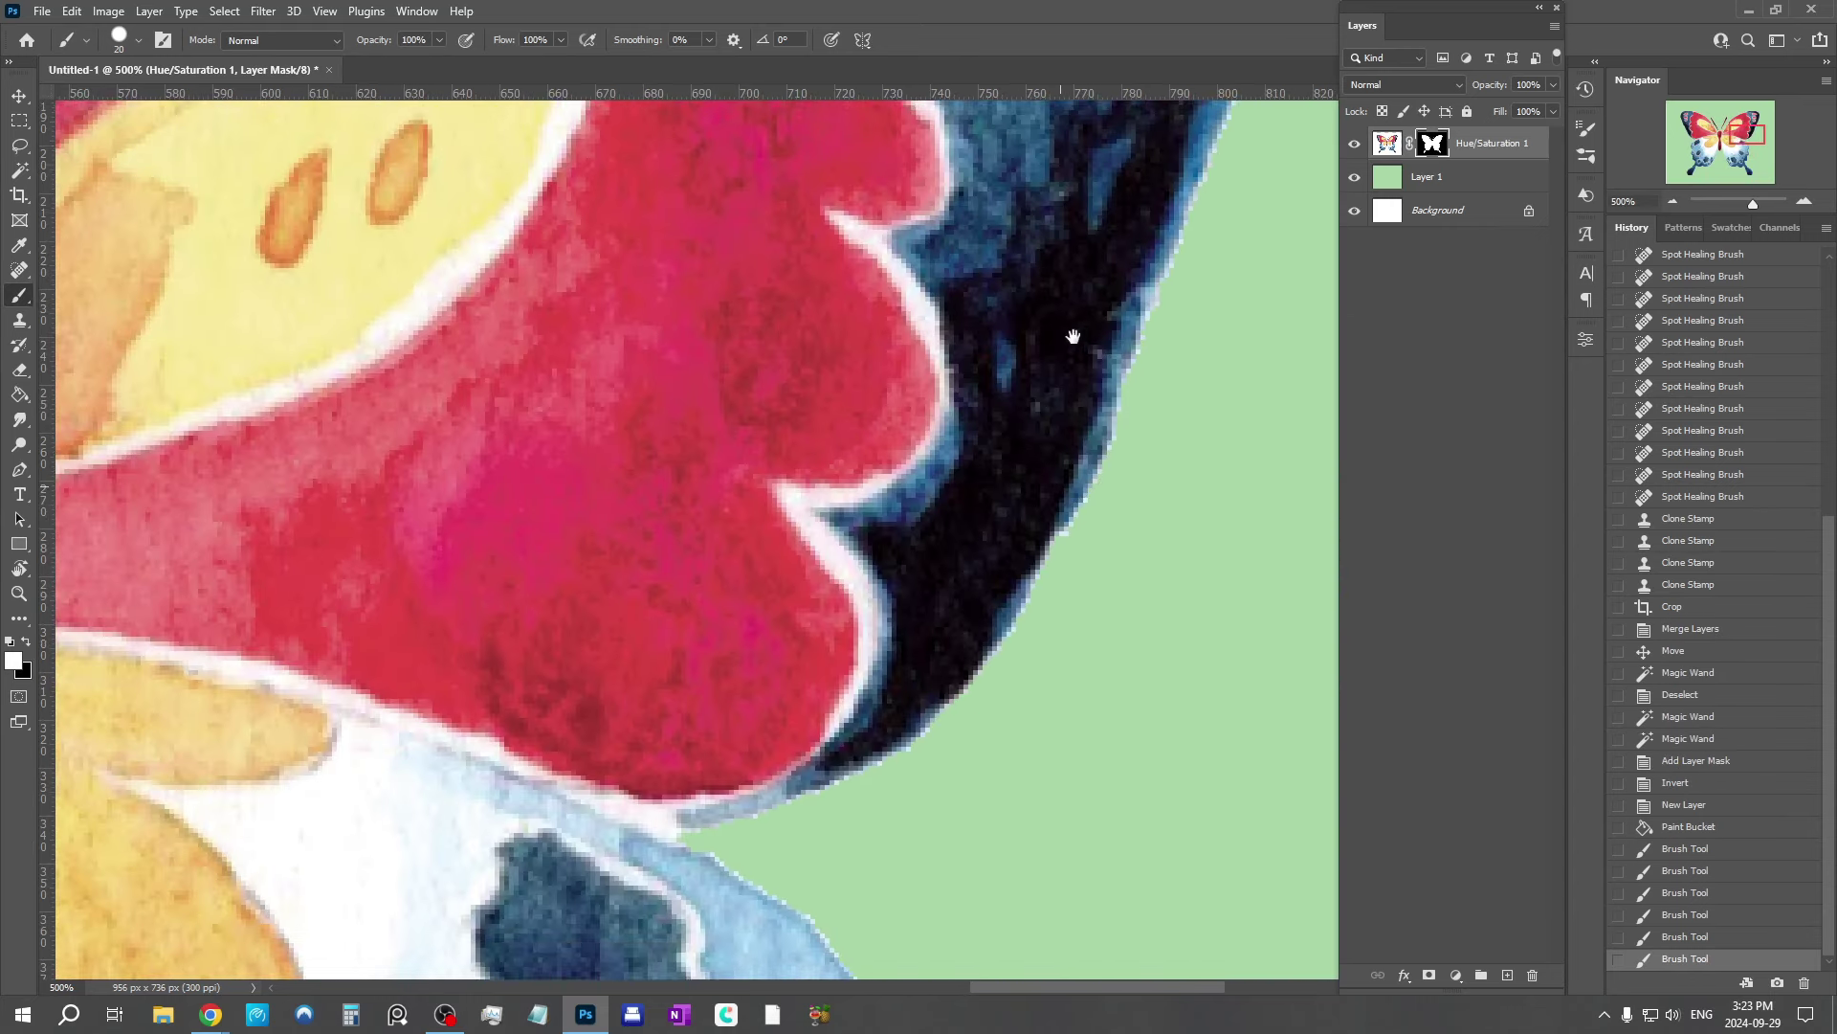
left_click_drag(973, 750, 1021, 463)
left_click_drag(973, 705, 1124, 258)
left_click_drag(1124, 377, 1094, 312)
right_click(1150, 409)
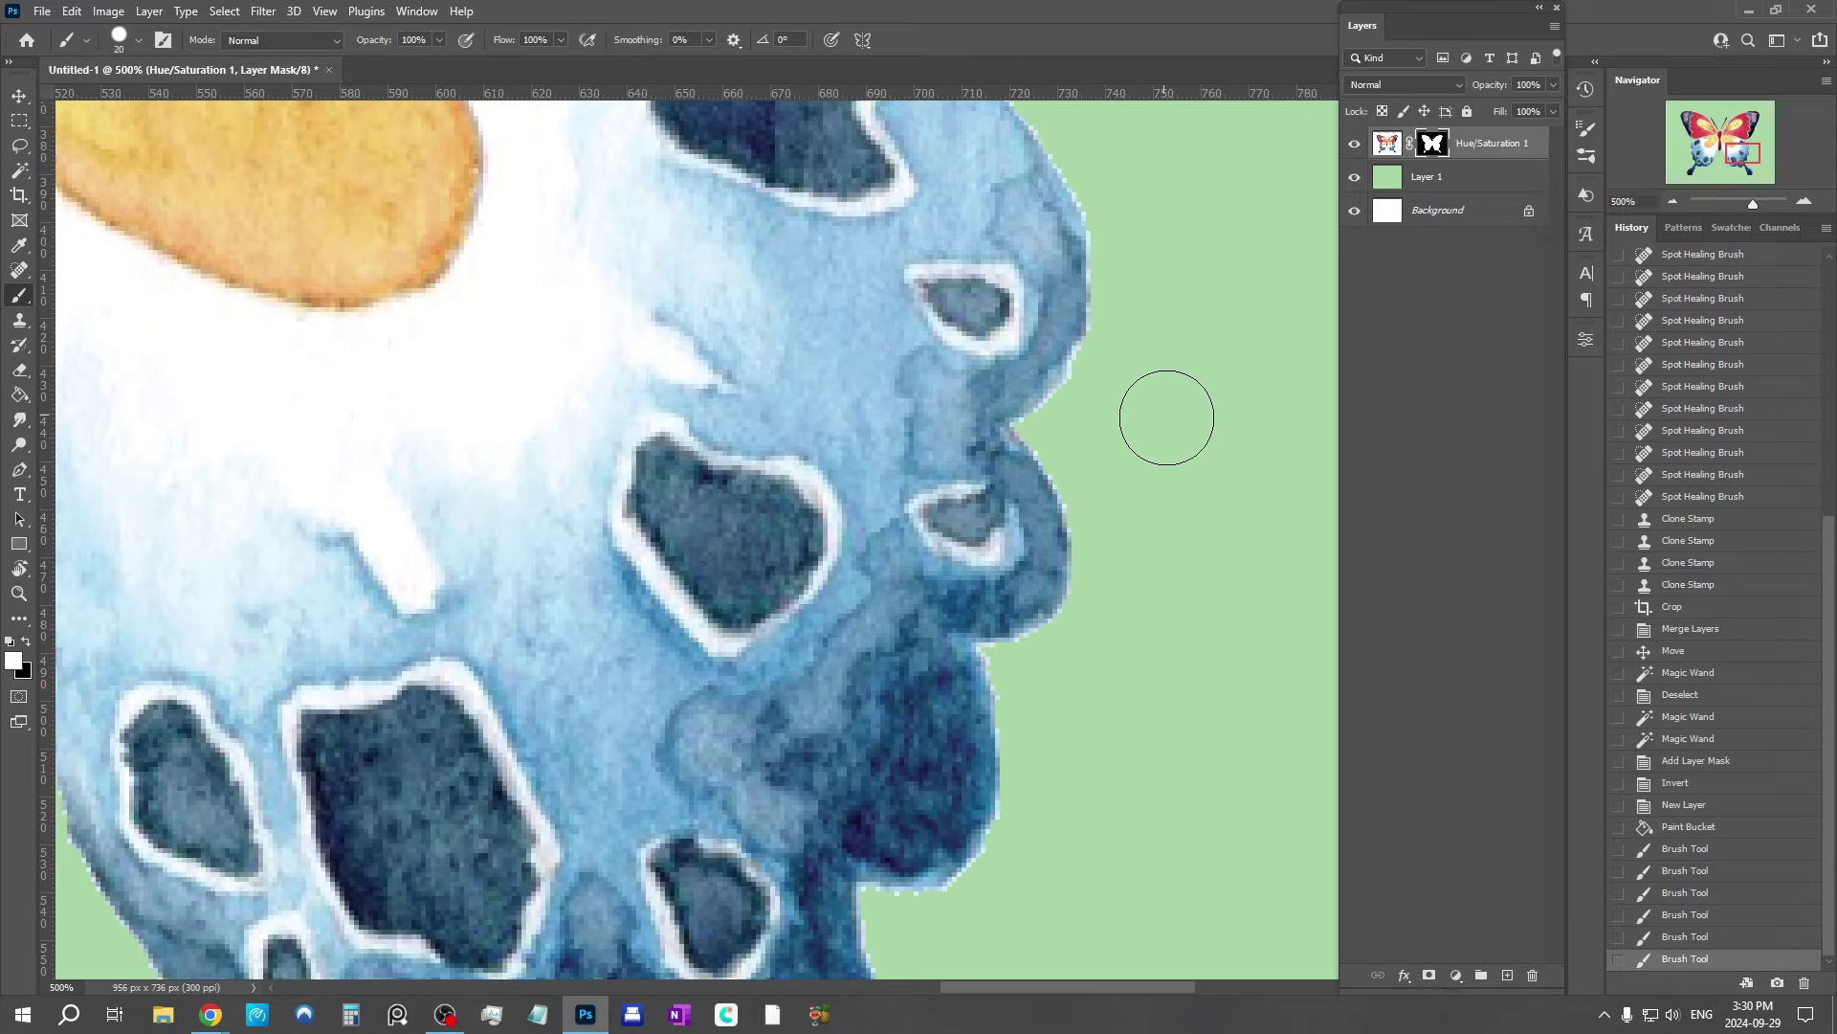
right_click(1208, 444)
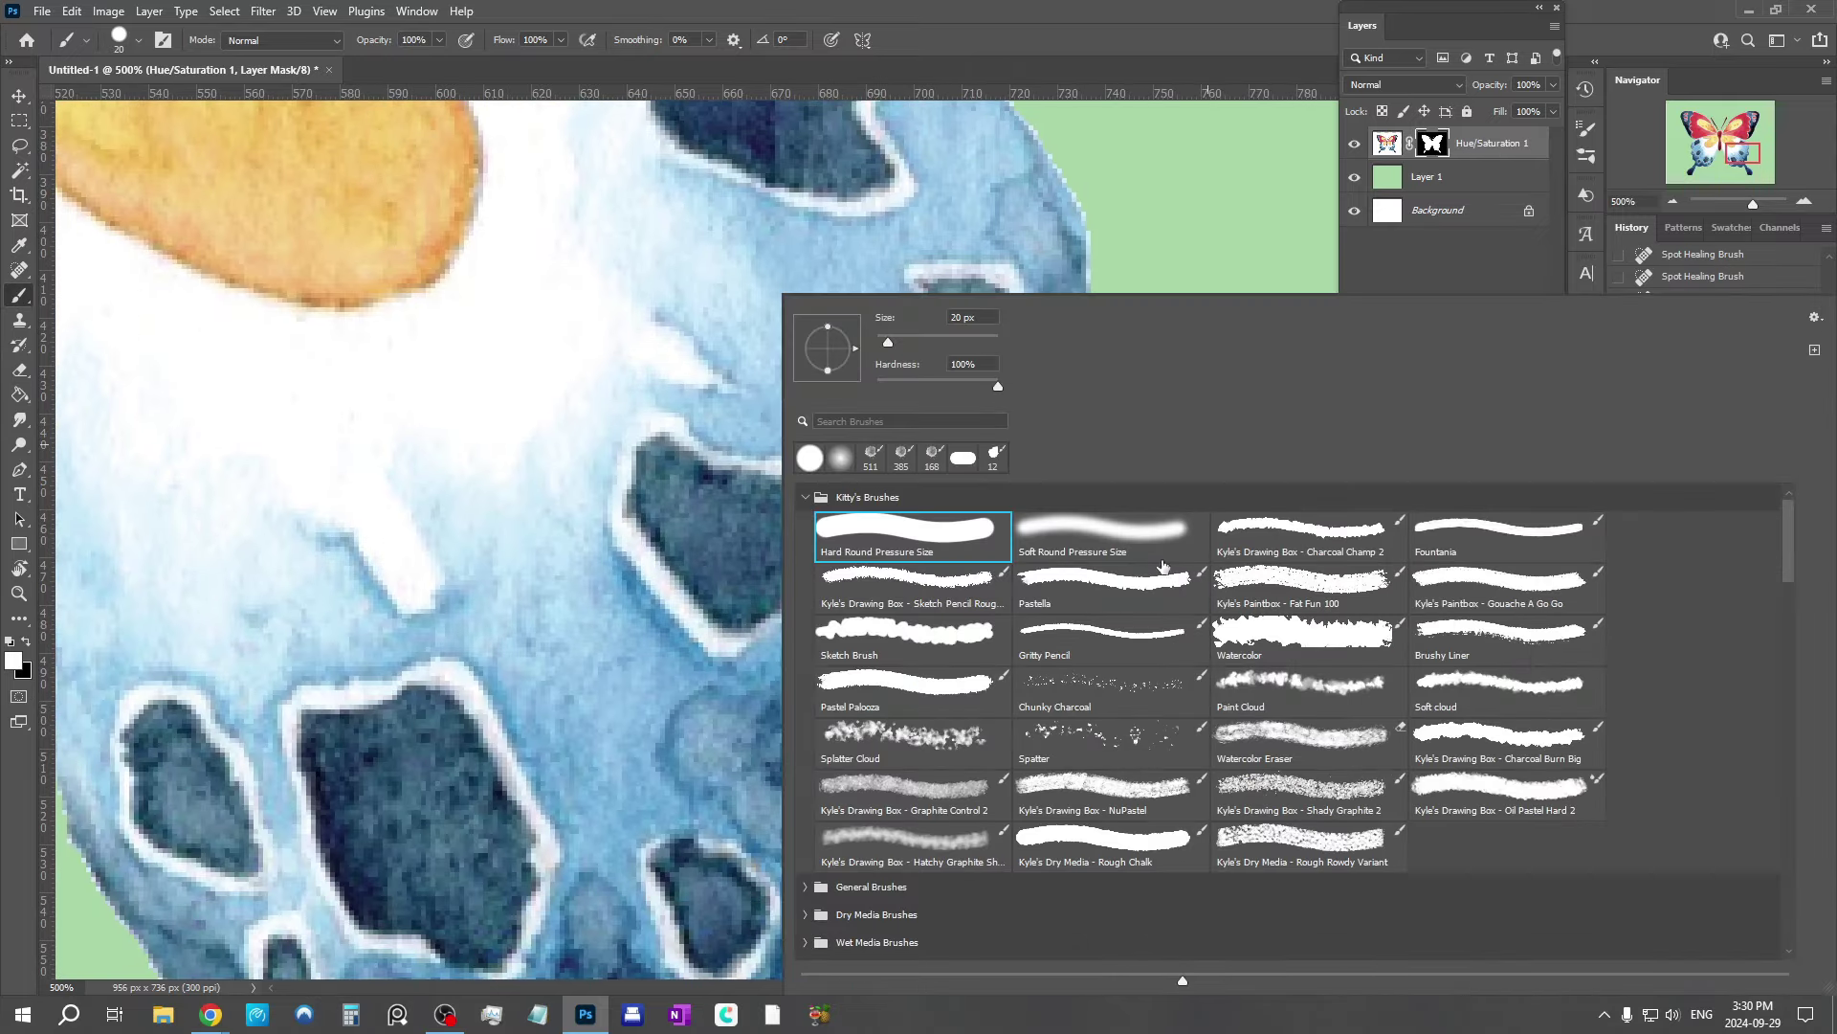
left_click(1131, 638)
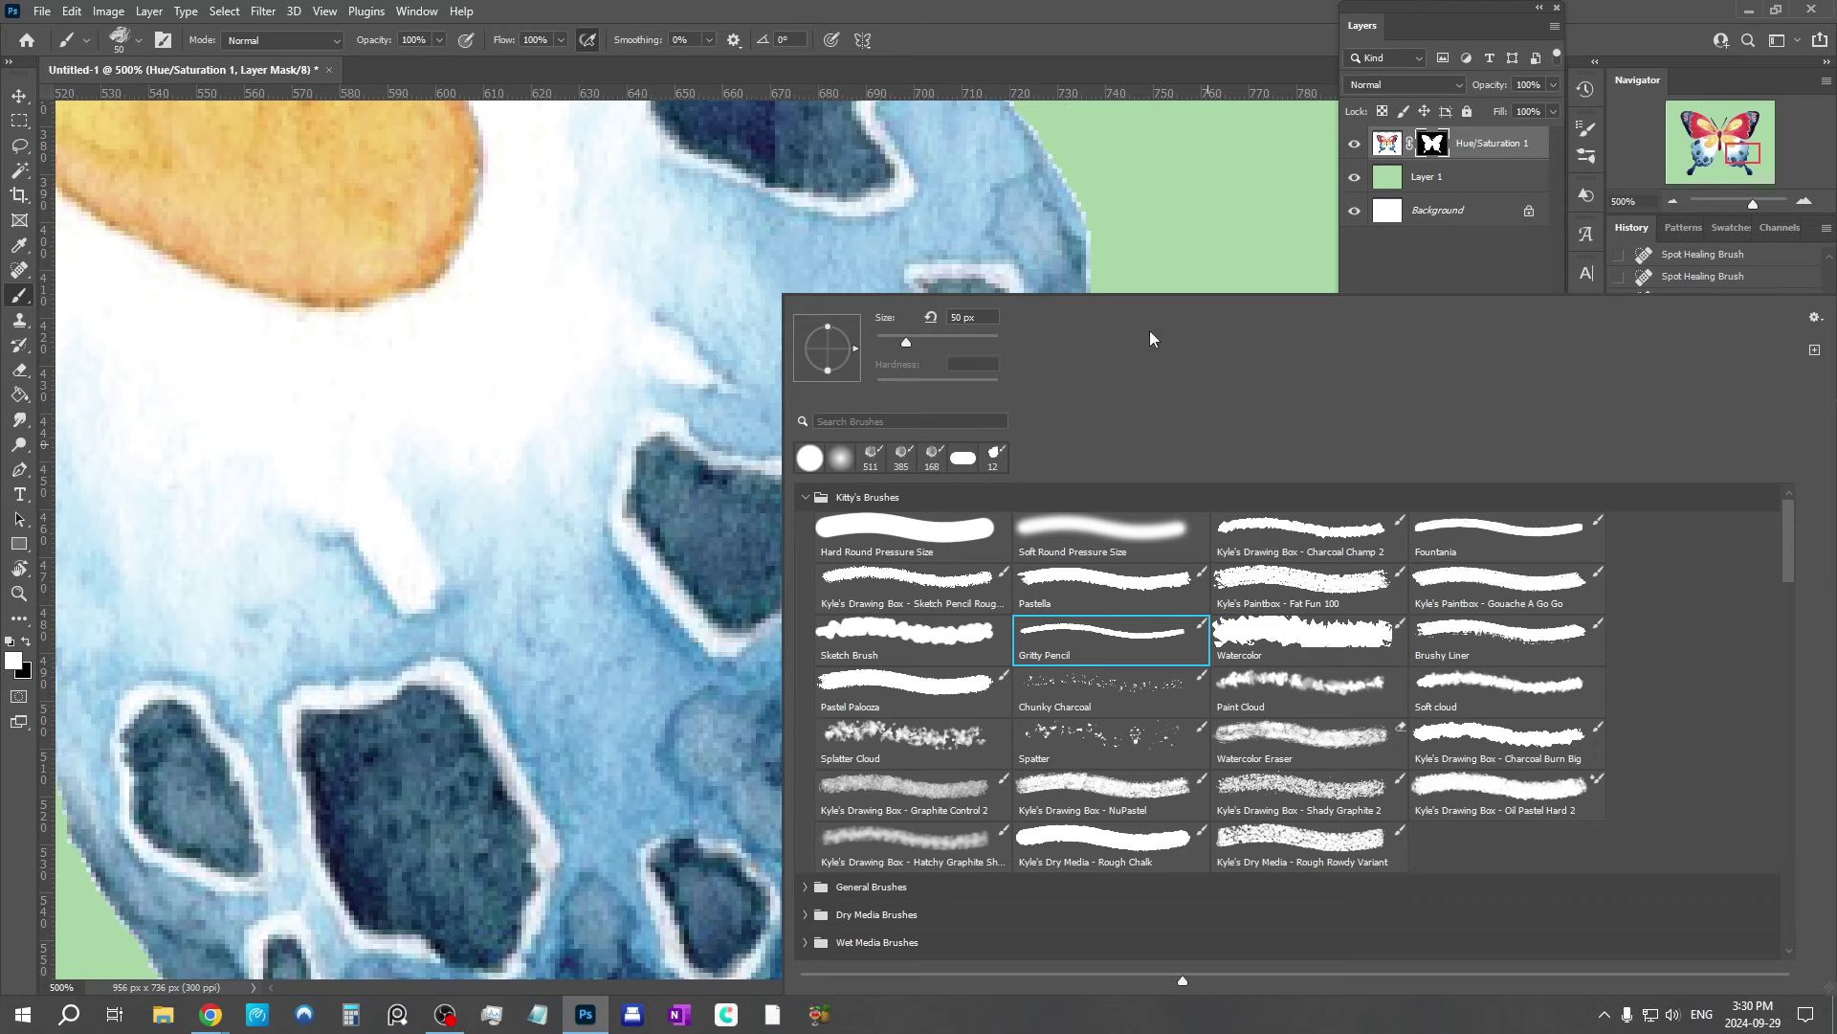
right_click(460, 378)
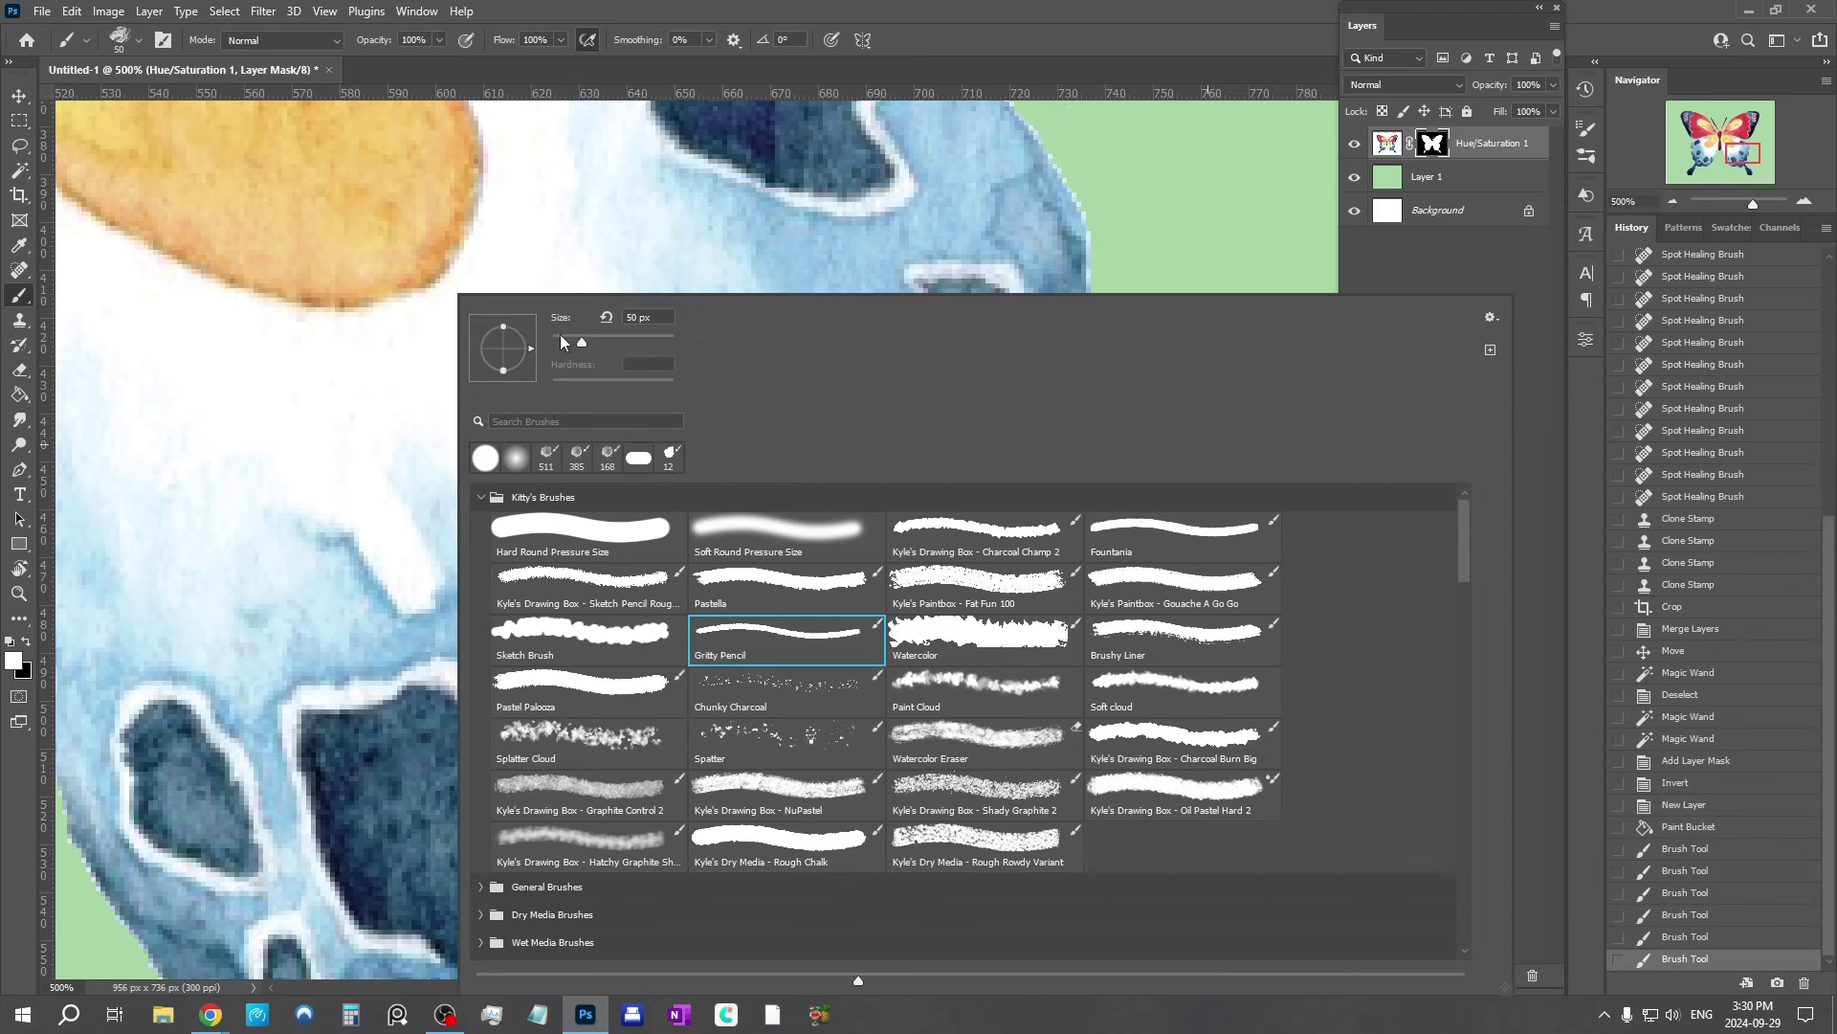
left_click_drag(578, 341, 562, 343)
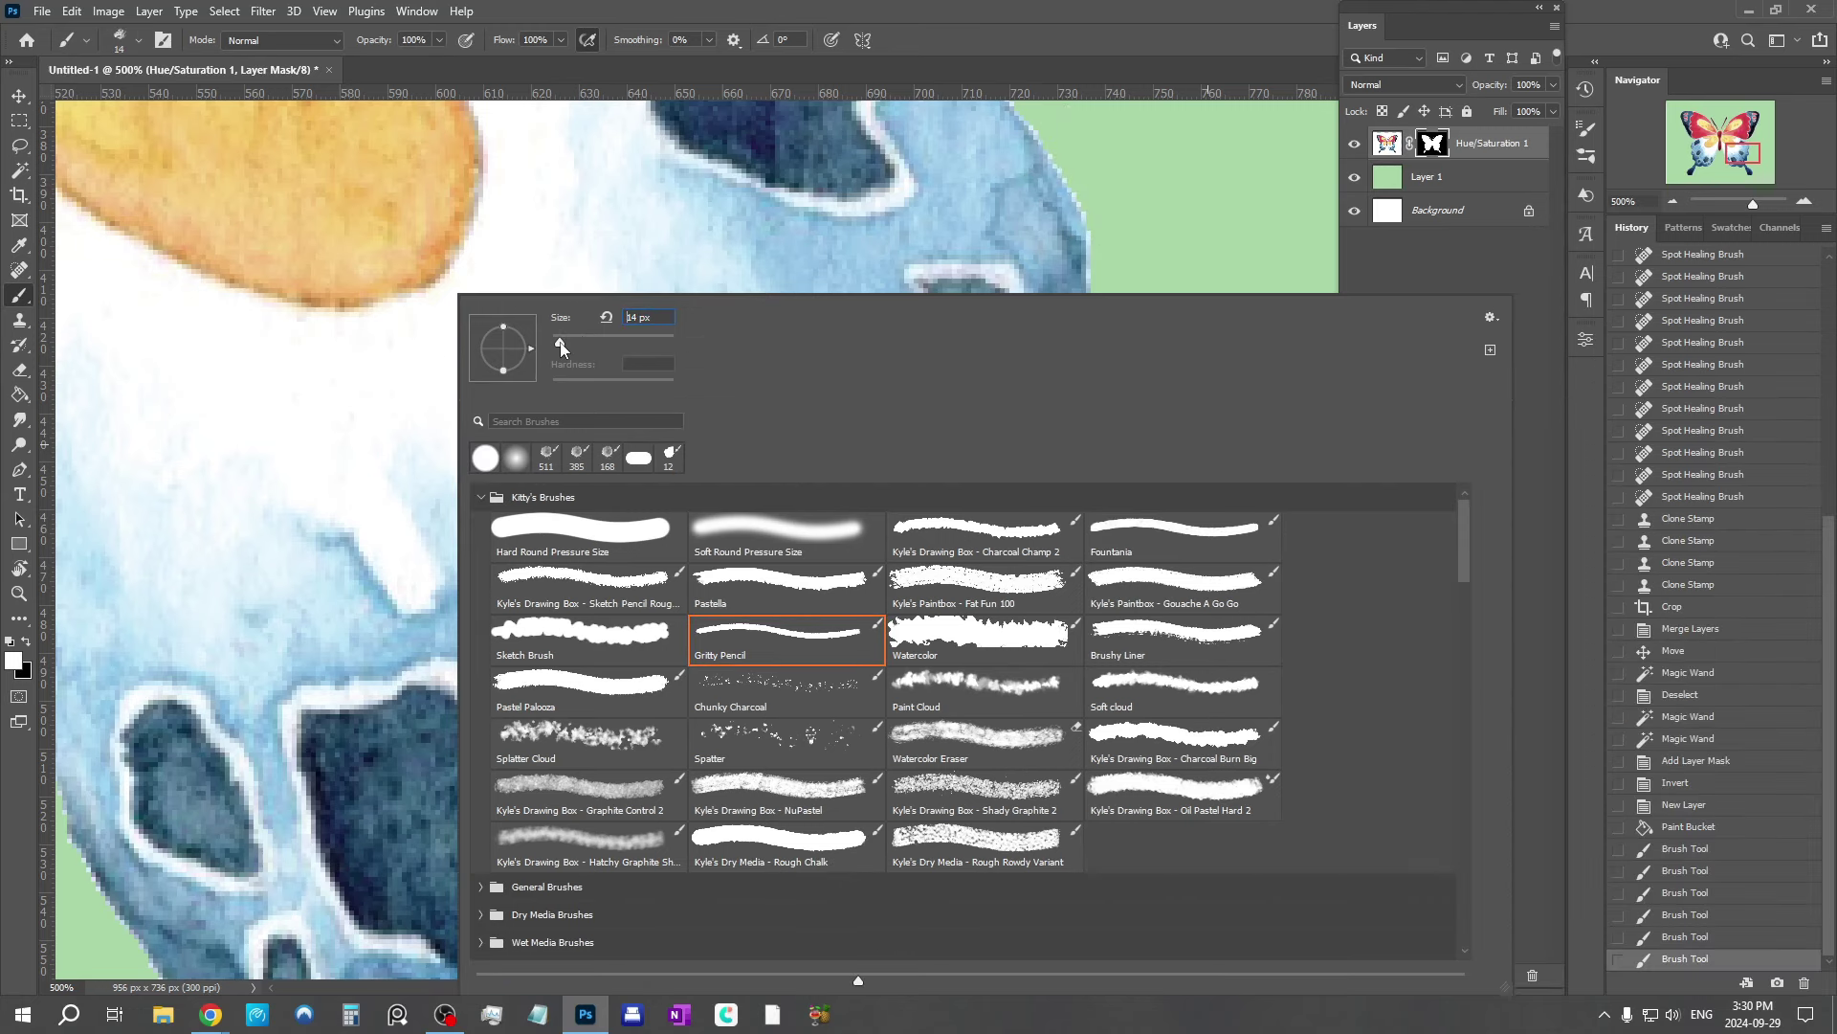
key("Return")
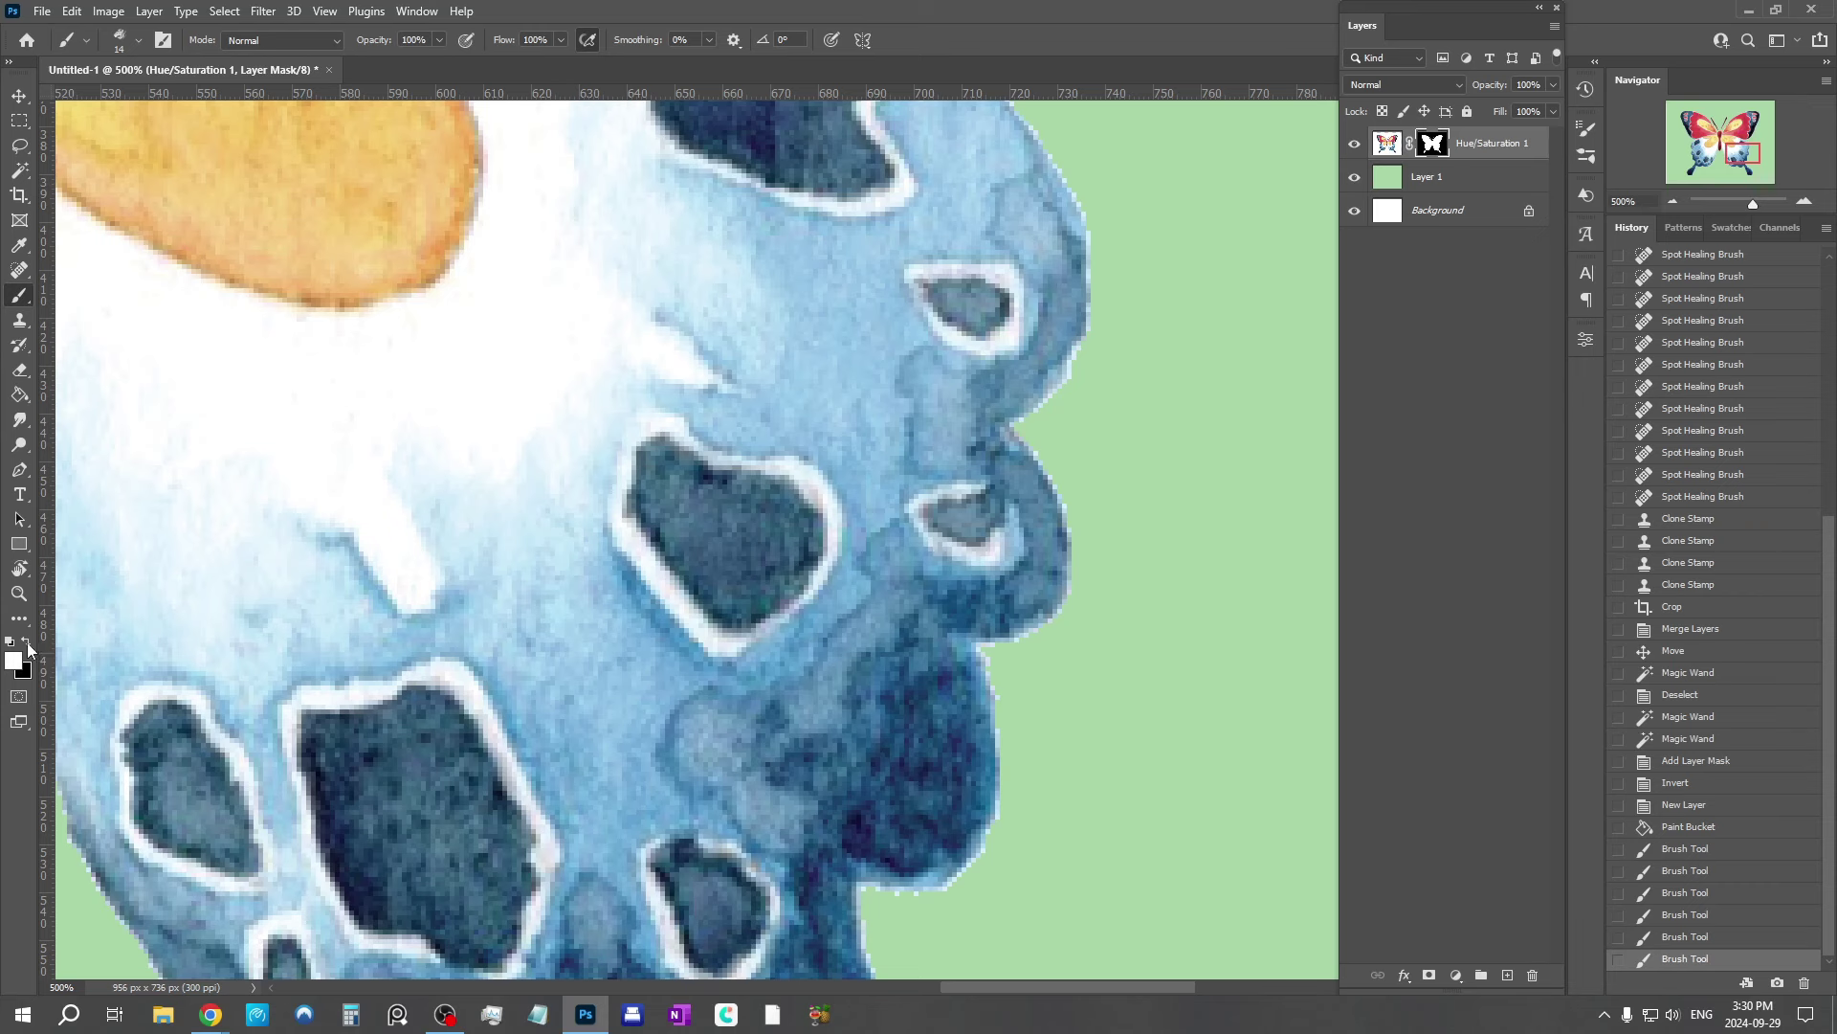
Step: Paint black on the butterfly's layer mask along the scalloped outer edge of the lower right wing
left_click(27, 646)
left_click(1086, 486)
left_click(1093, 400)
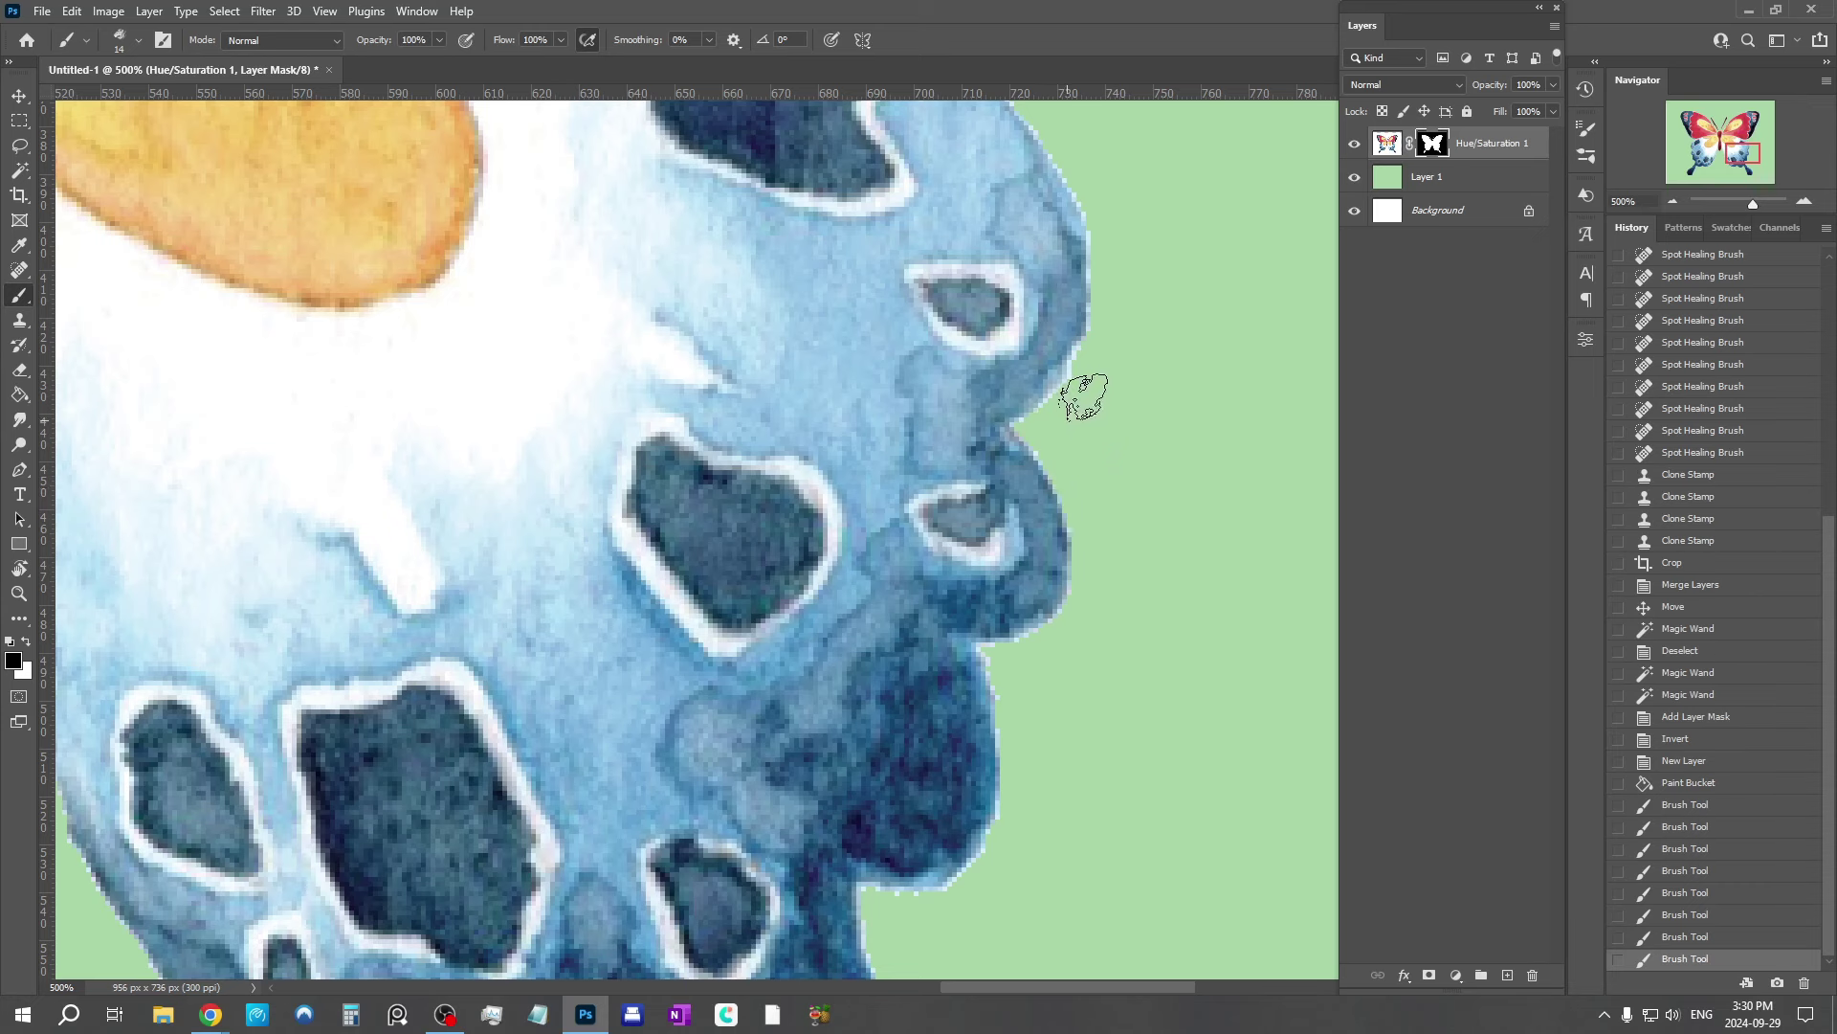
left_click(1091, 388)
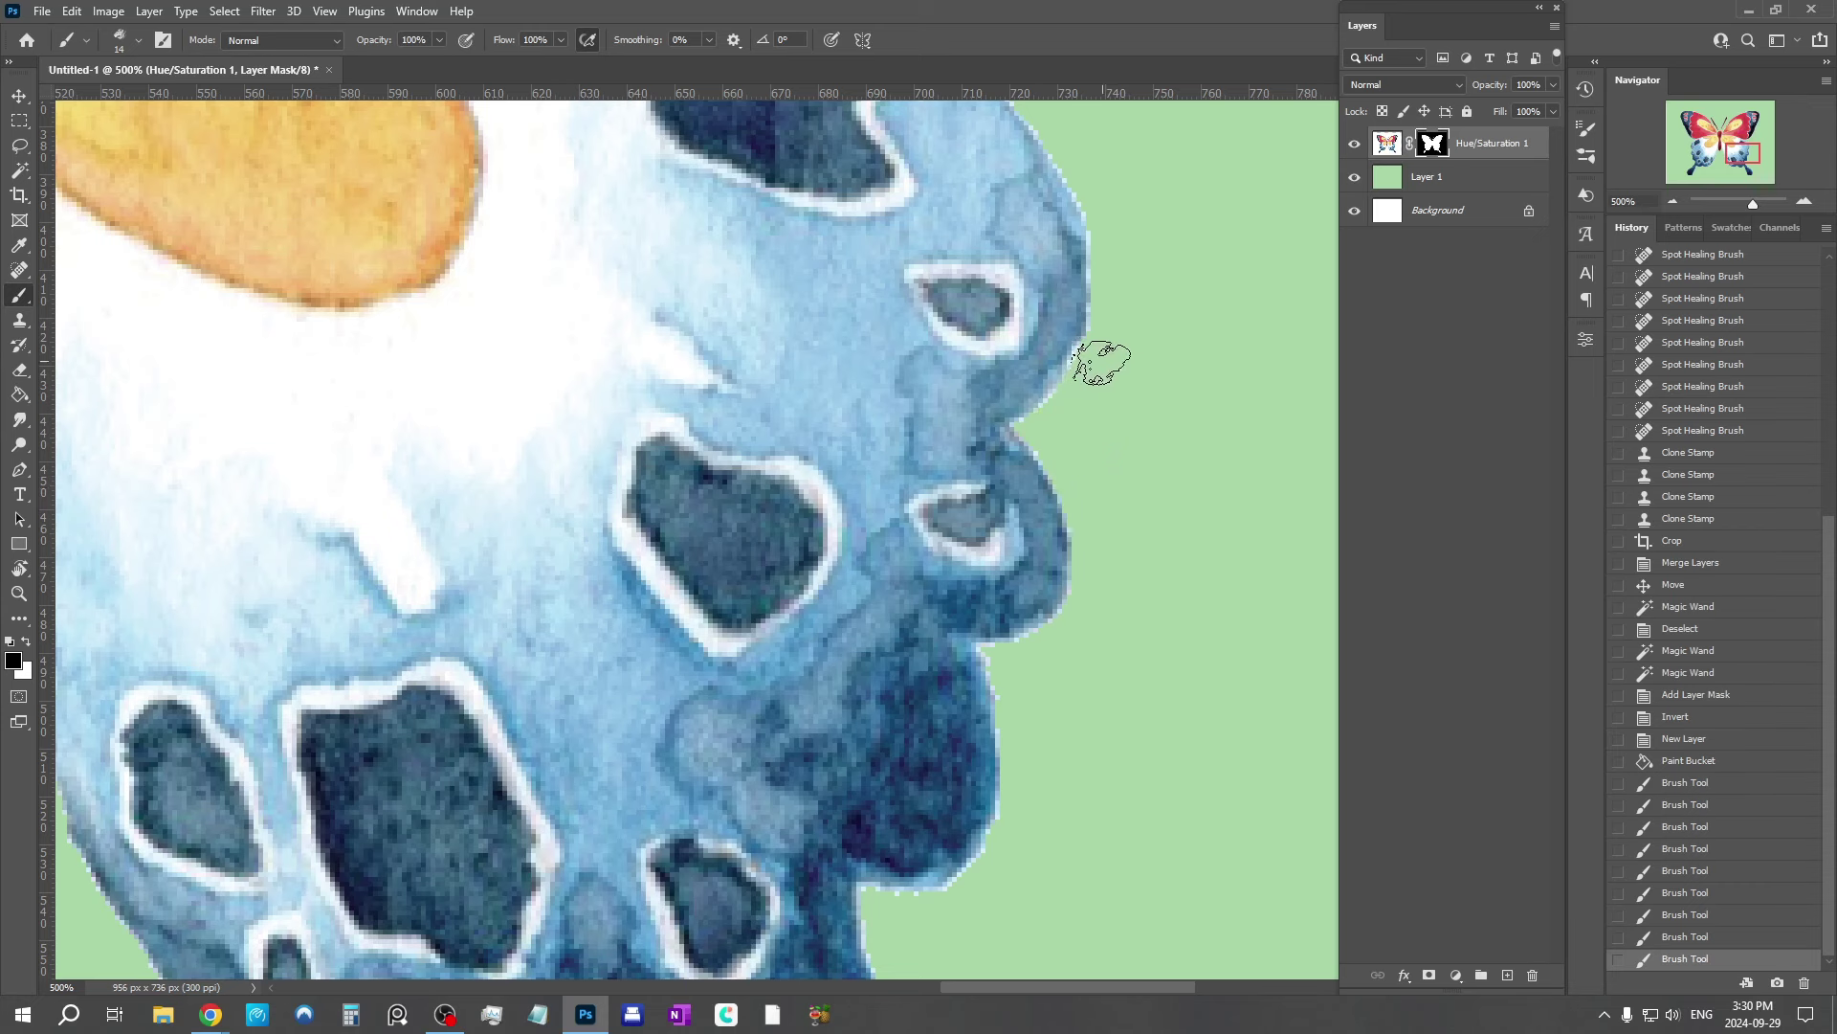
left_click(1104, 359)
Step: Remove the white fringe from the lower left wing's bottom edge and tail tip by painting the mask black
scroll(1177, 357, "up", 2)
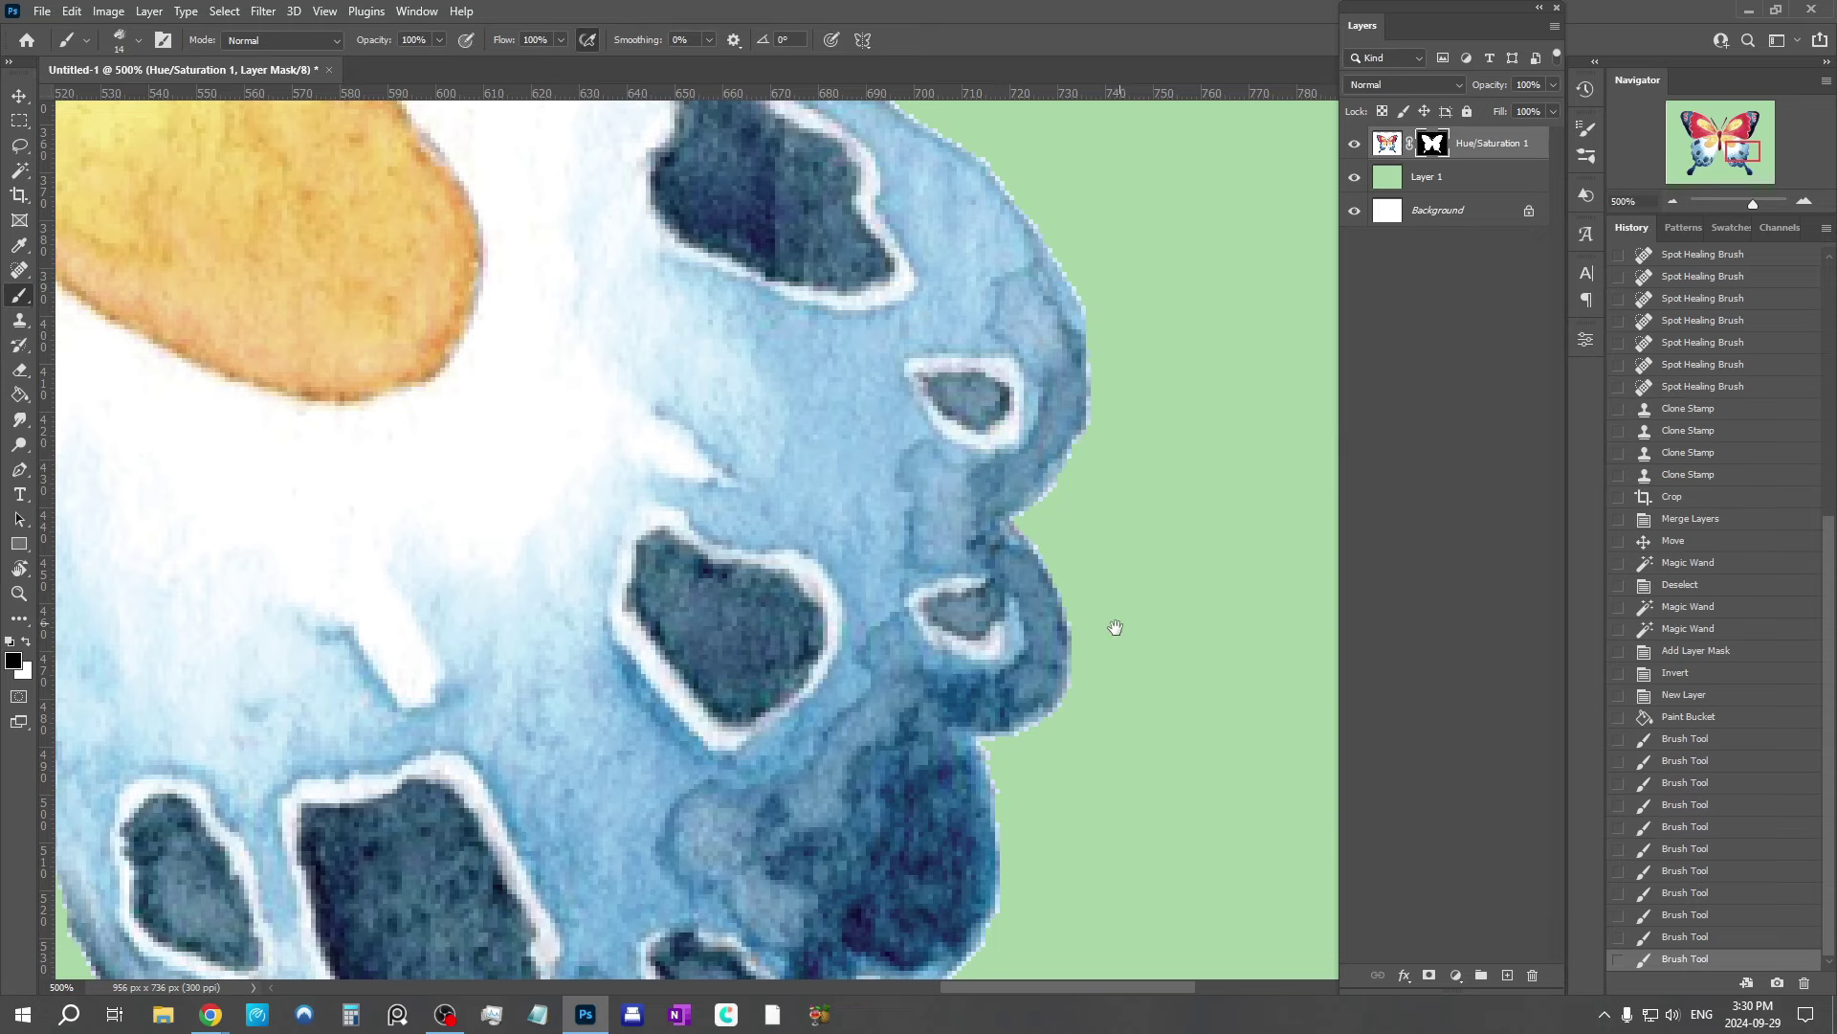
left_click_drag(1111, 628, 1185, 360)
left_click_drag(854, 712, 878, 396)
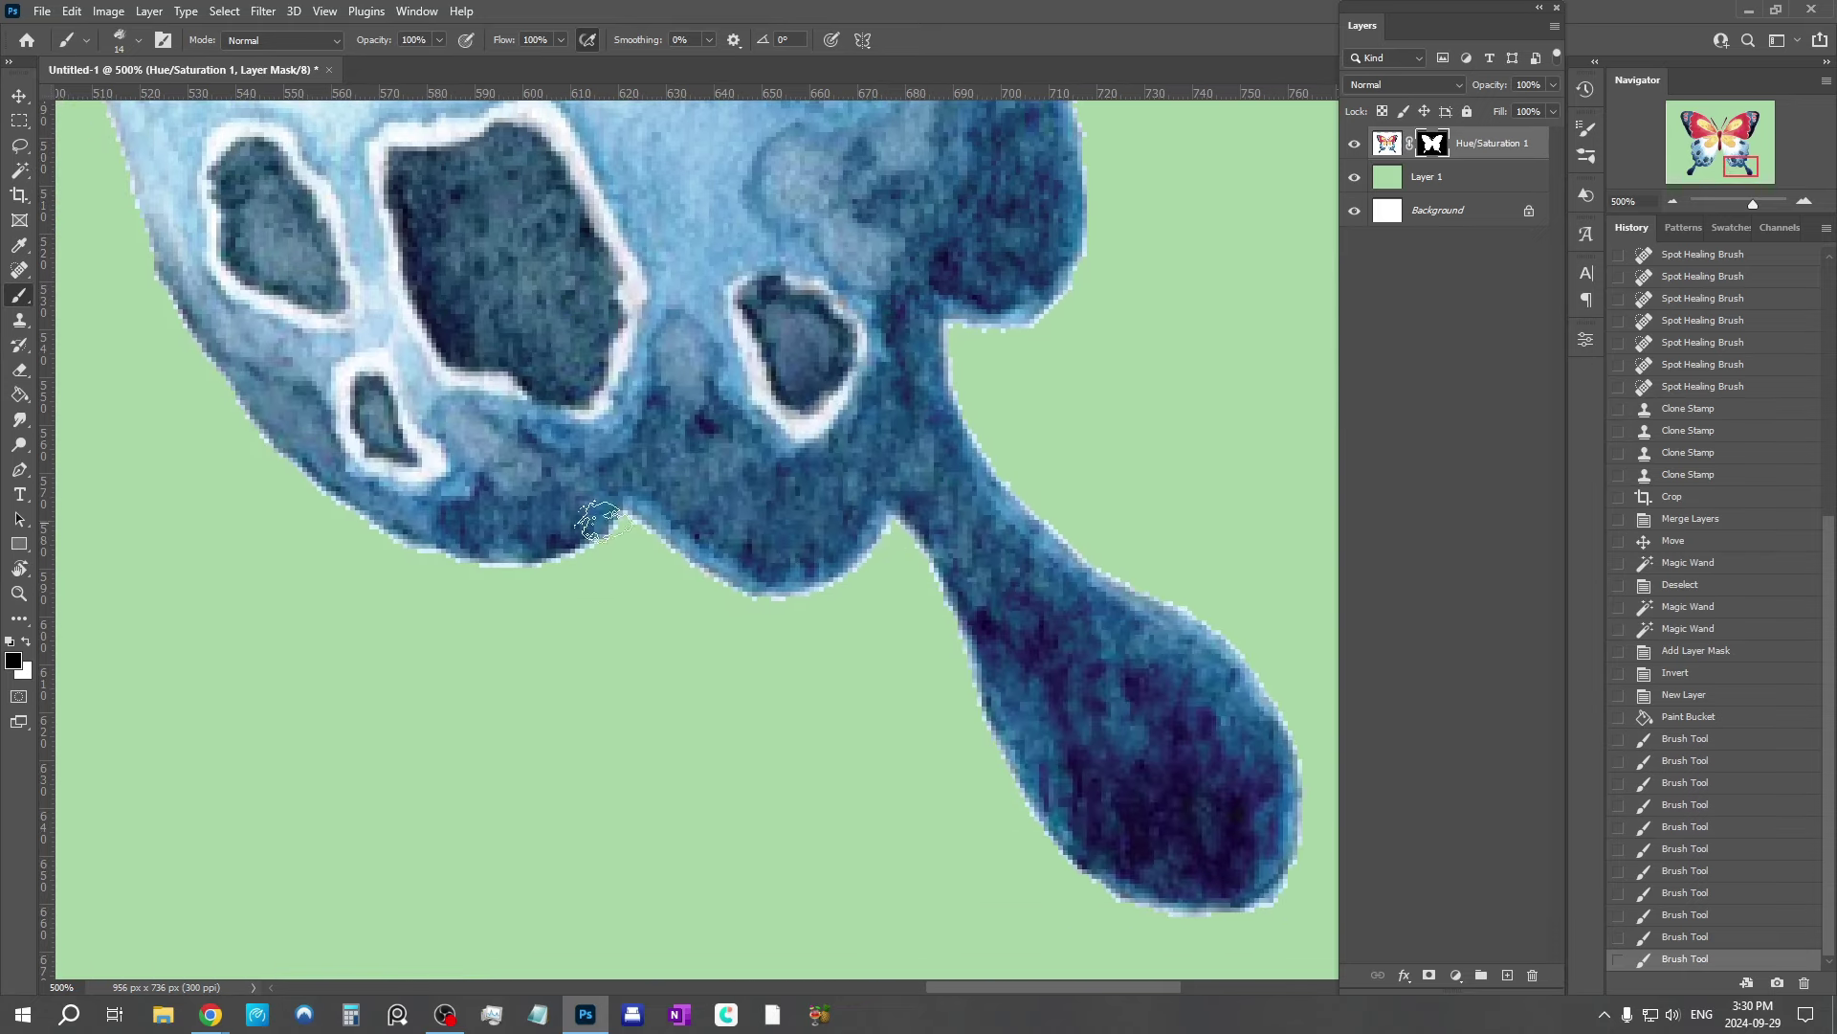
left_click_drag(516, 459, 818, 391)
left_click_drag(470, 655, 853, 402)
mouse_move(327, 564)
left_mouse_down()
mouse_move(767, 578)
mouse_move(830, 411)
left_mouse_up()
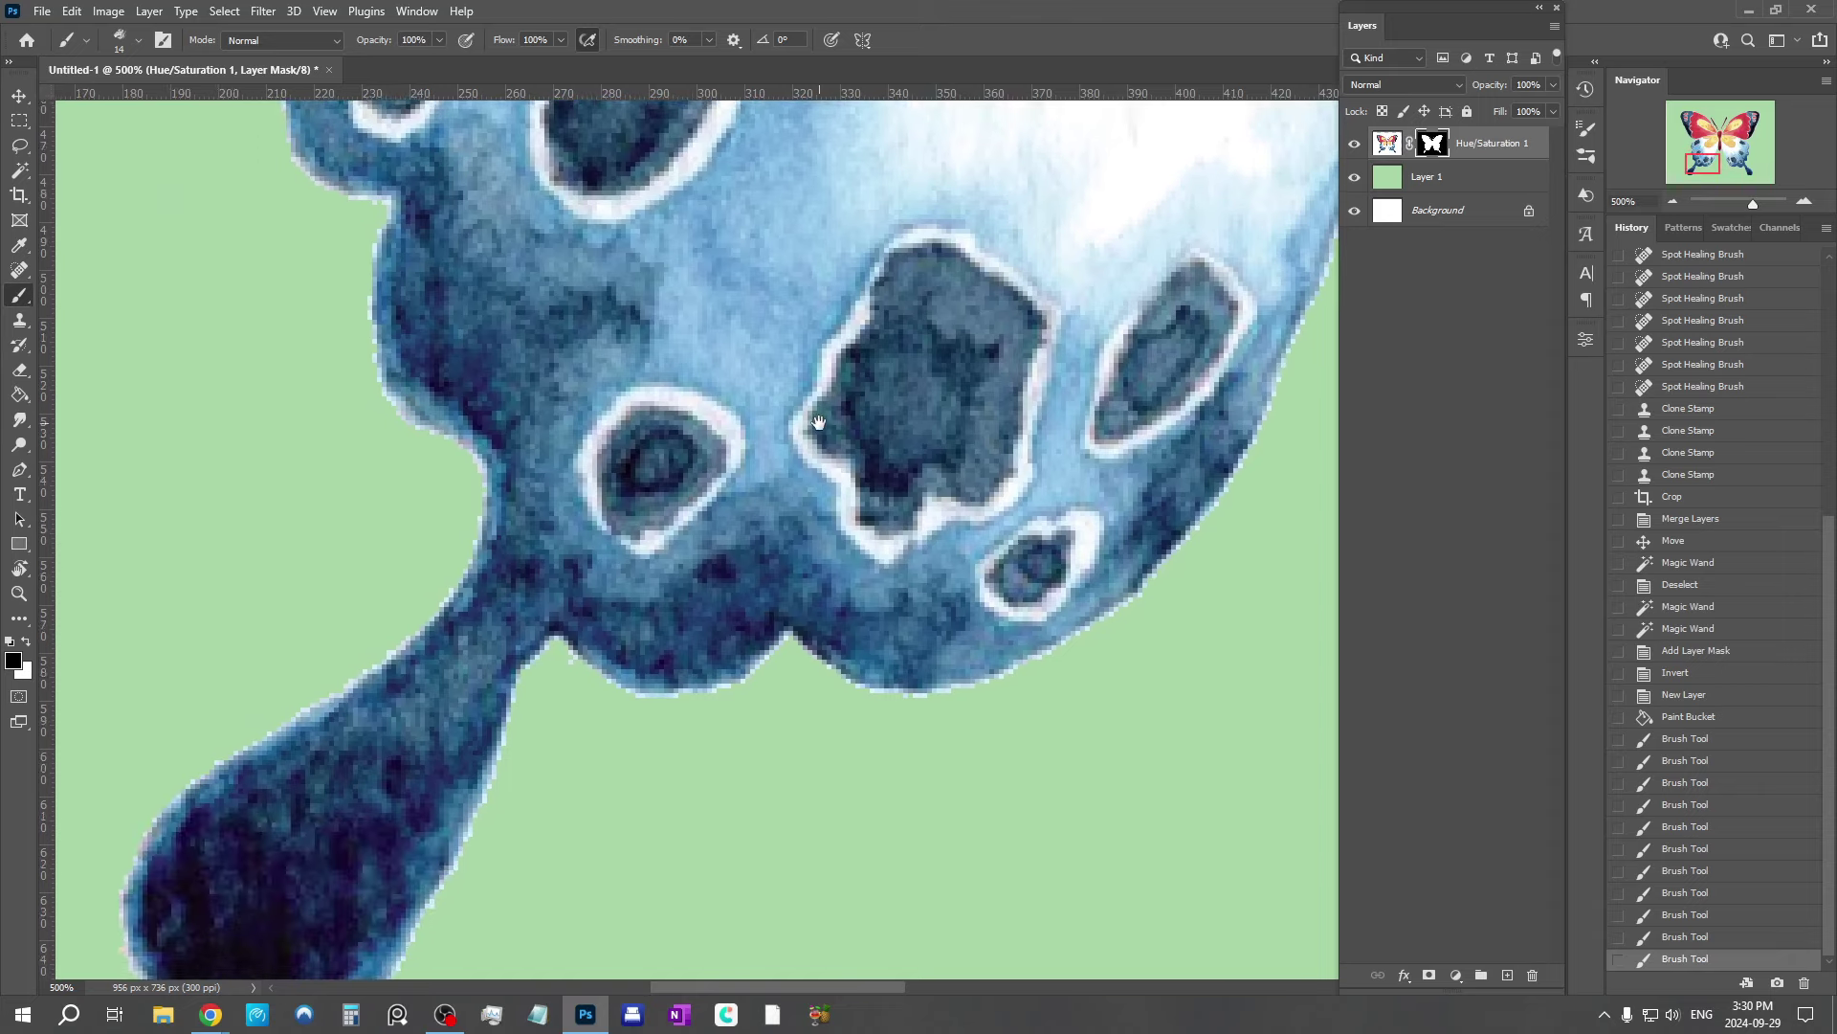
left_click_drag(569, 692, 574, 680)
left_click_drag(347, 810, 501, 541)
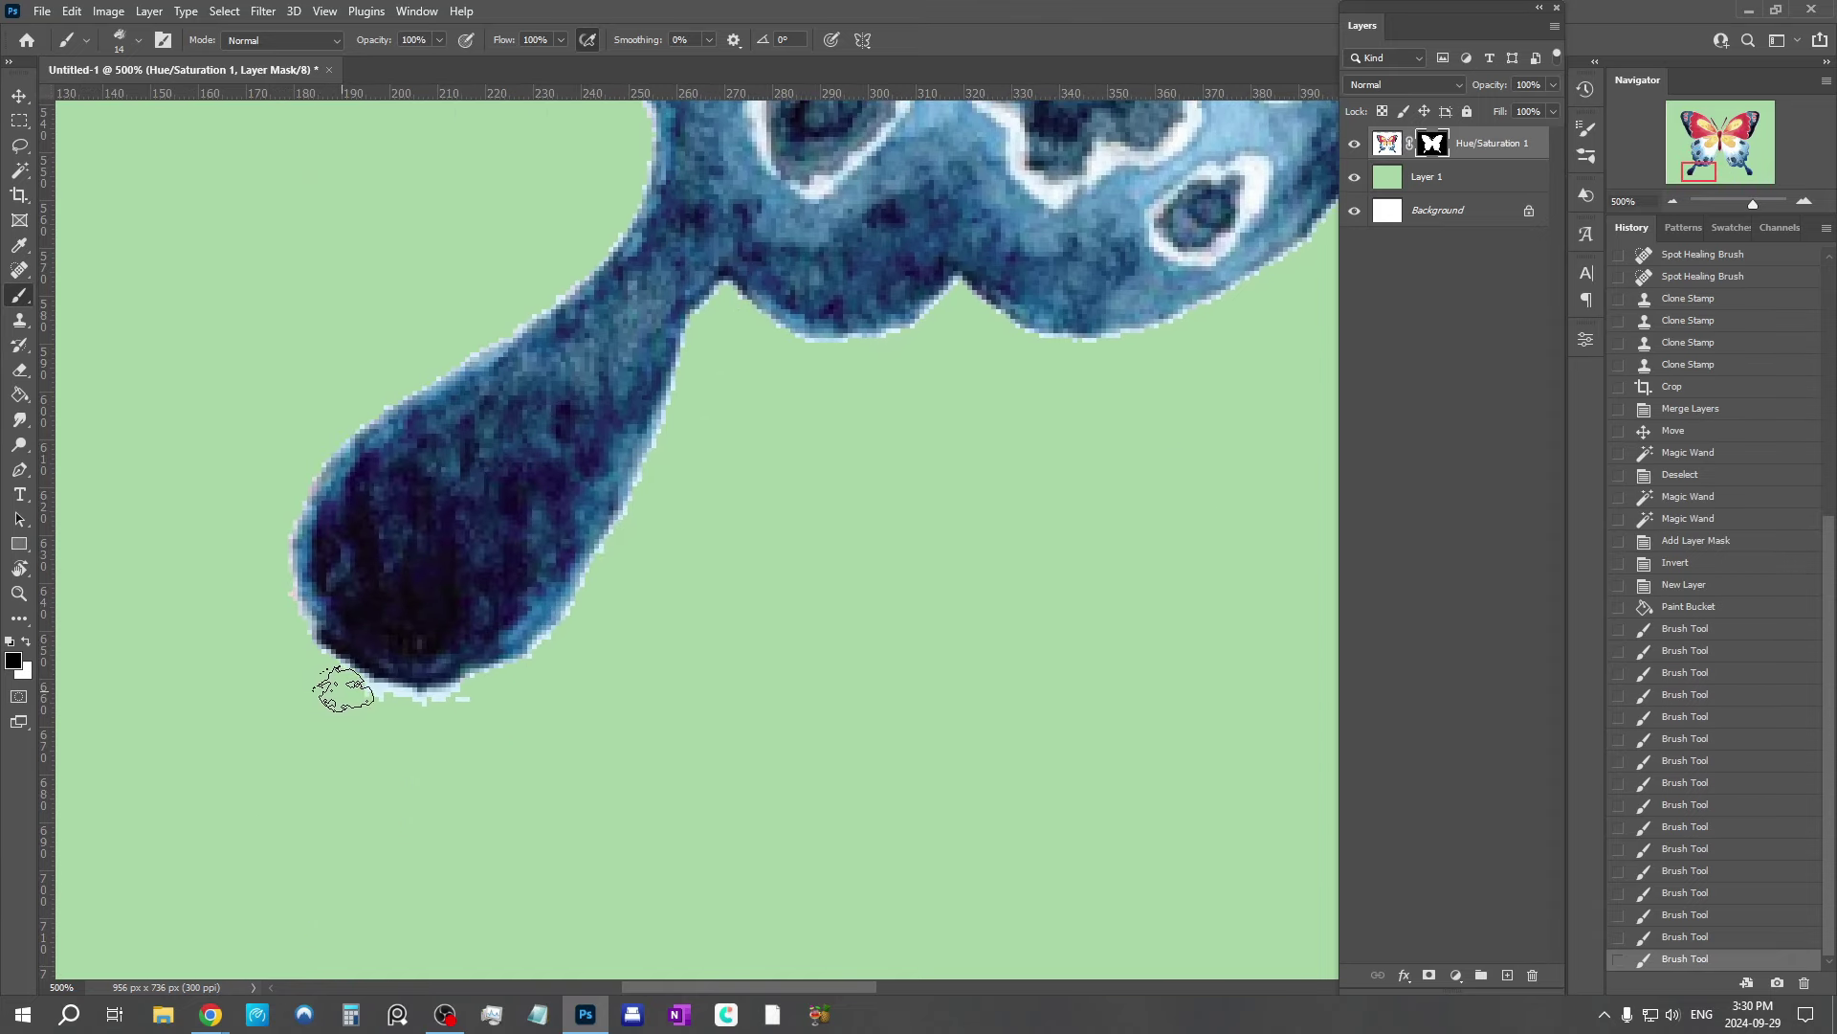
mouse_move(448, 717)
left_mouse_down()
mouse_move(384, 705)
mouse_move(472, 714)
left_mouse_up()
left_click(472, 714)
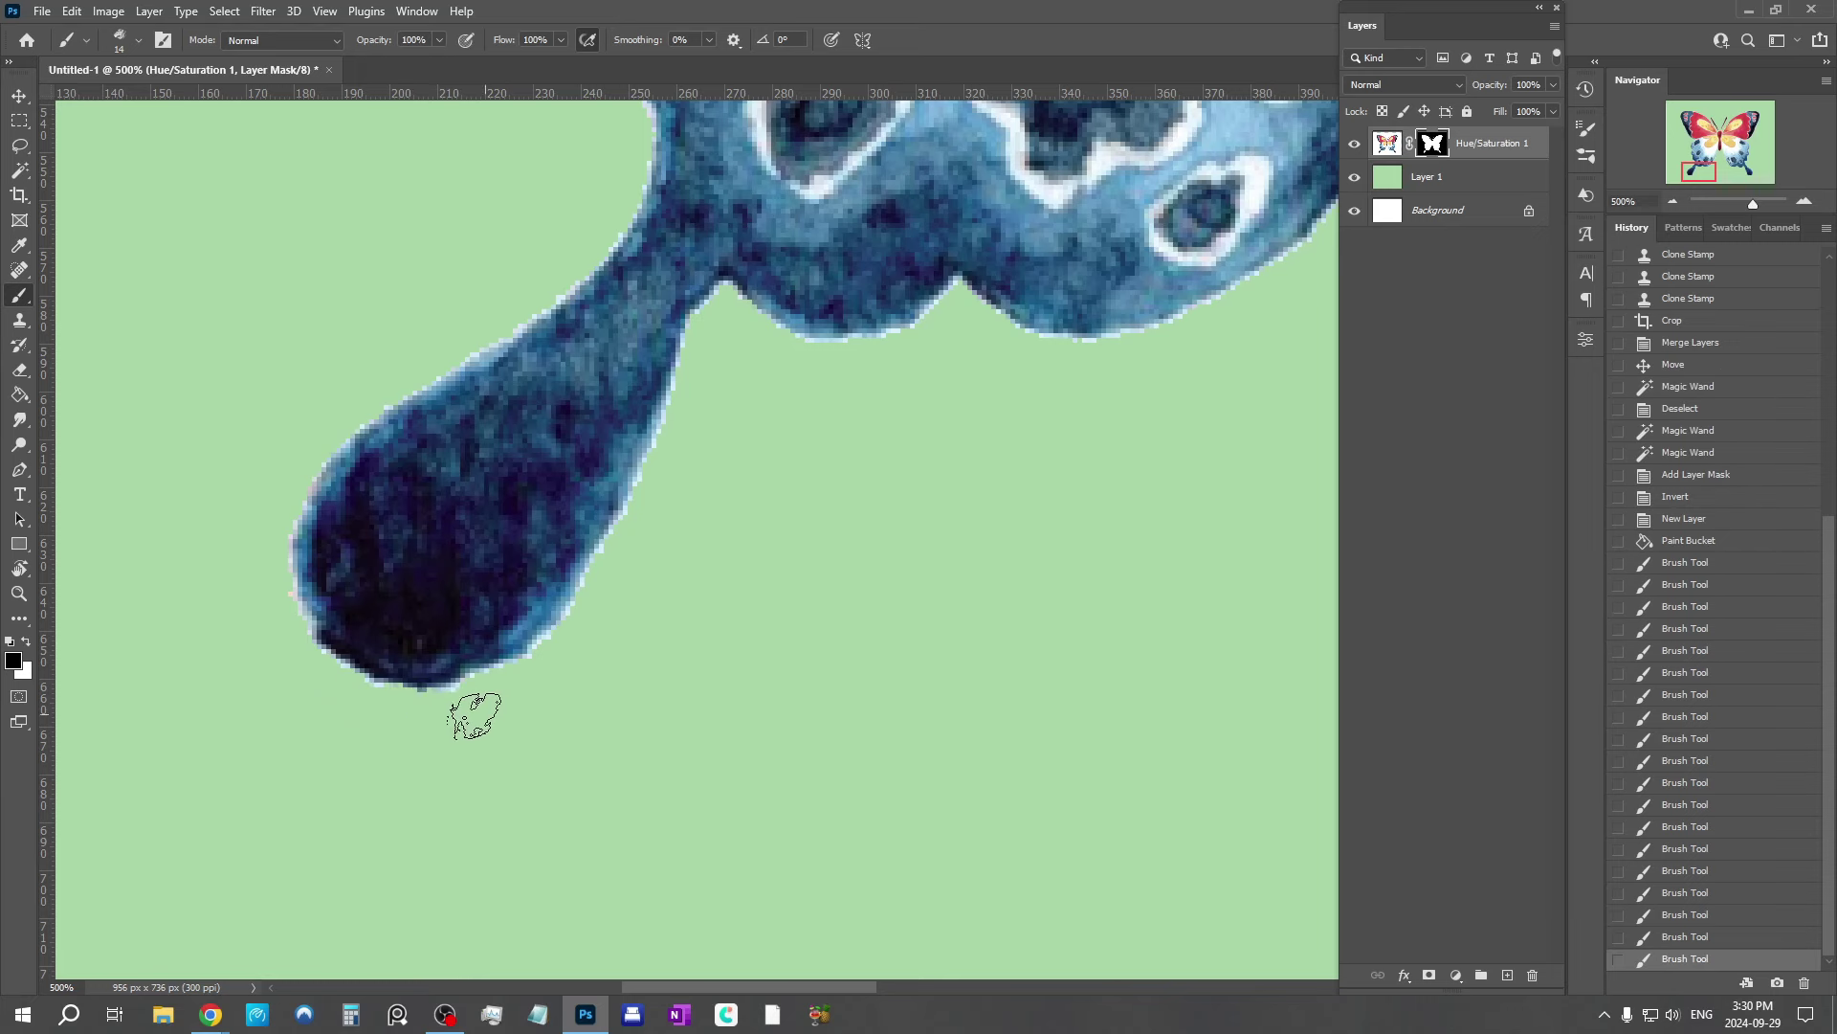
left_click_drag(254, 595, 266, 584)
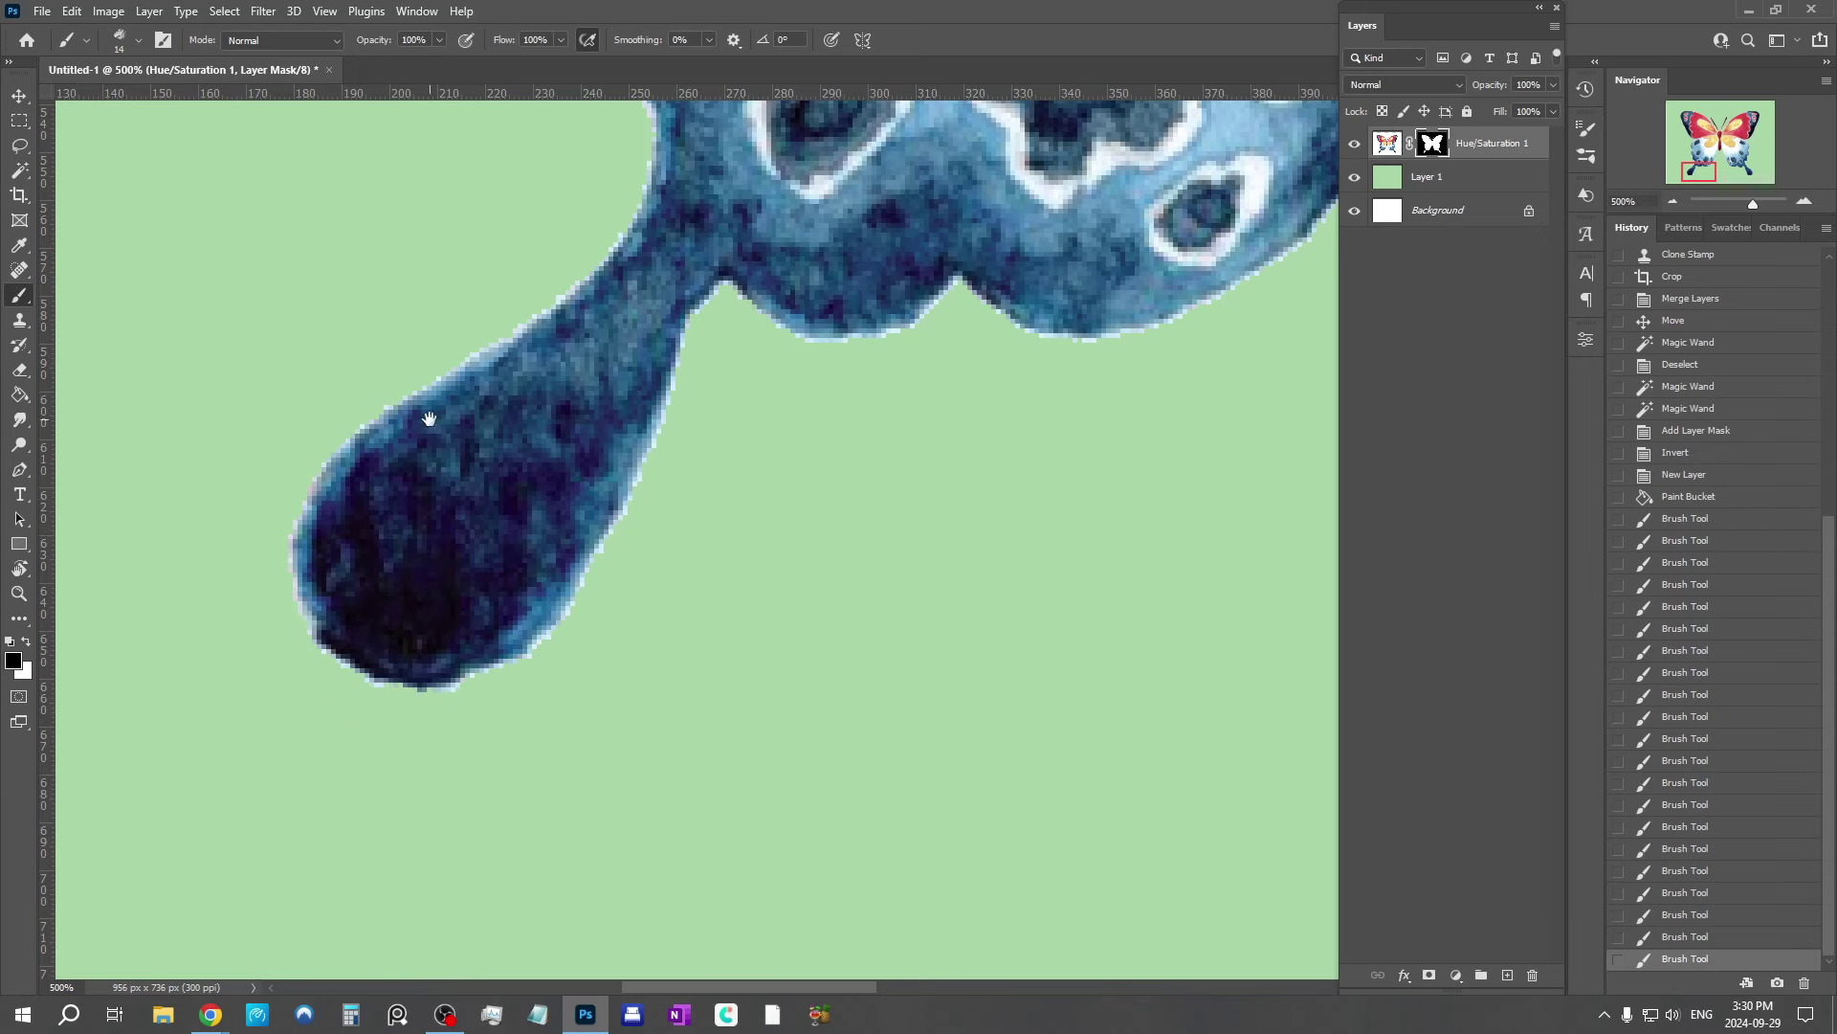
scroll(462, 613, "up", 10)
scroll(604, 403, "up", 10)
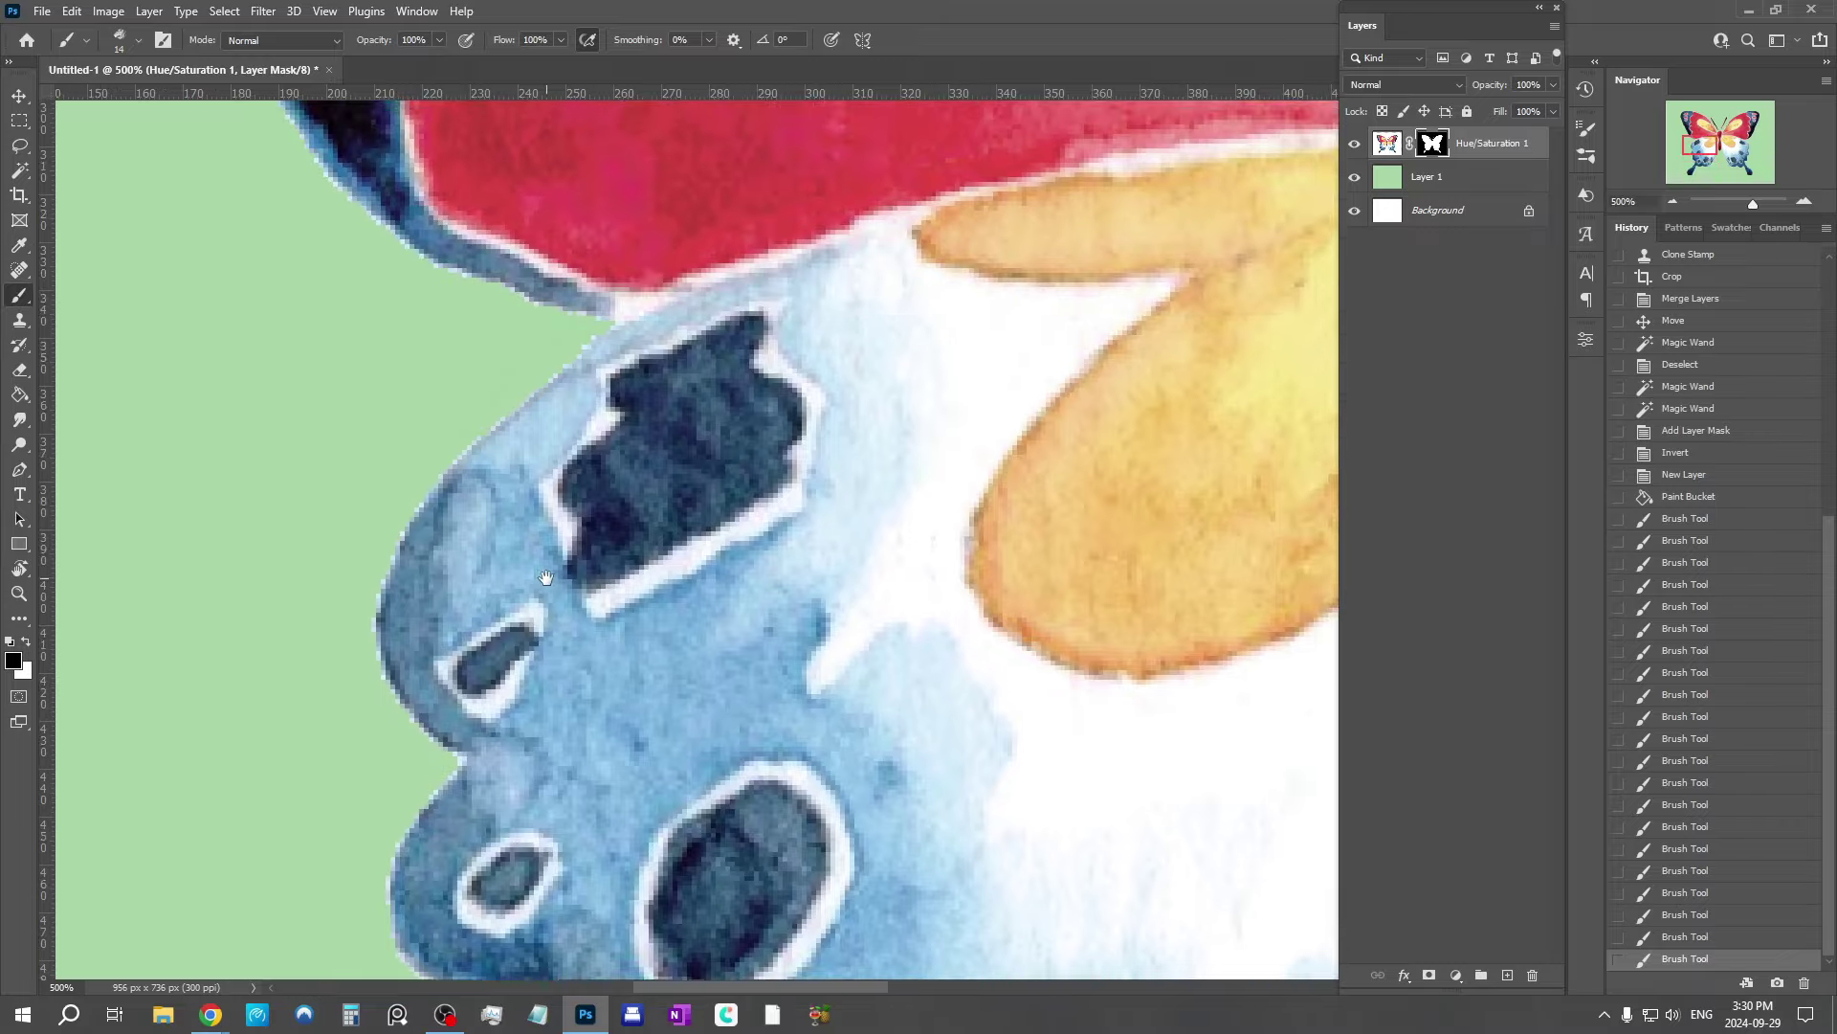
key("ctrl+1")
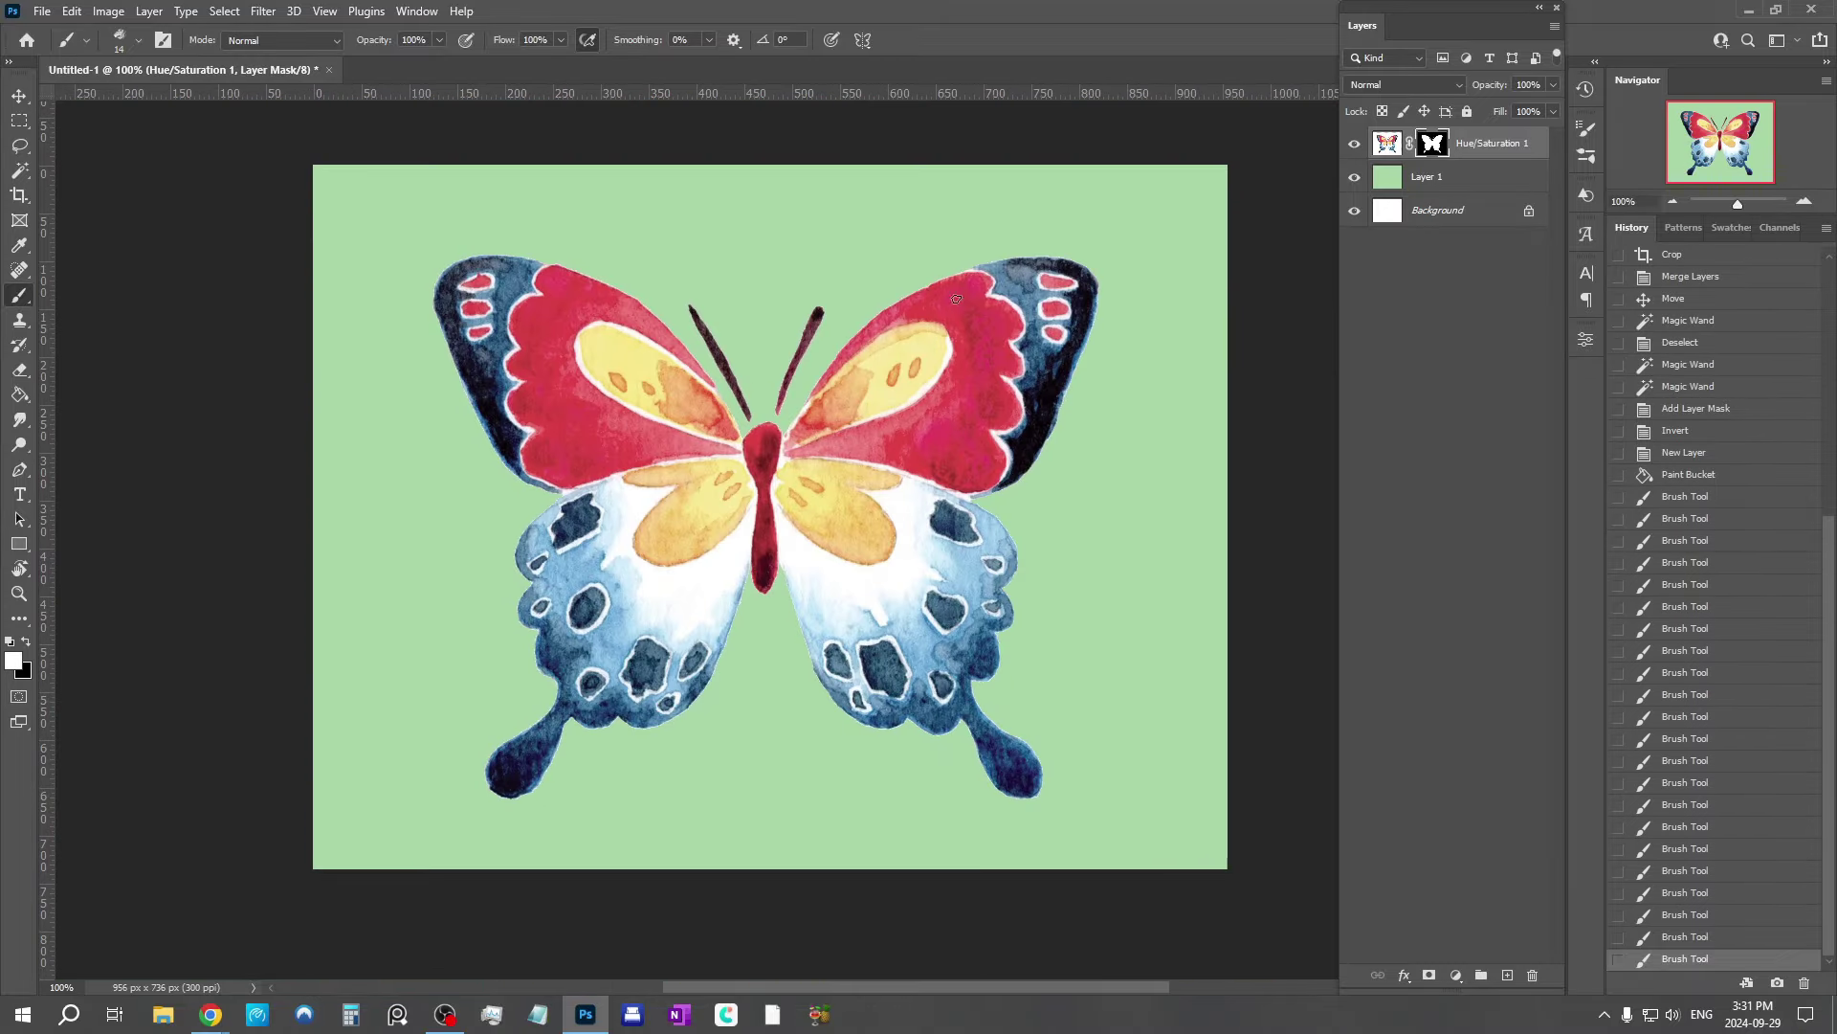
right_click(1488, 148)
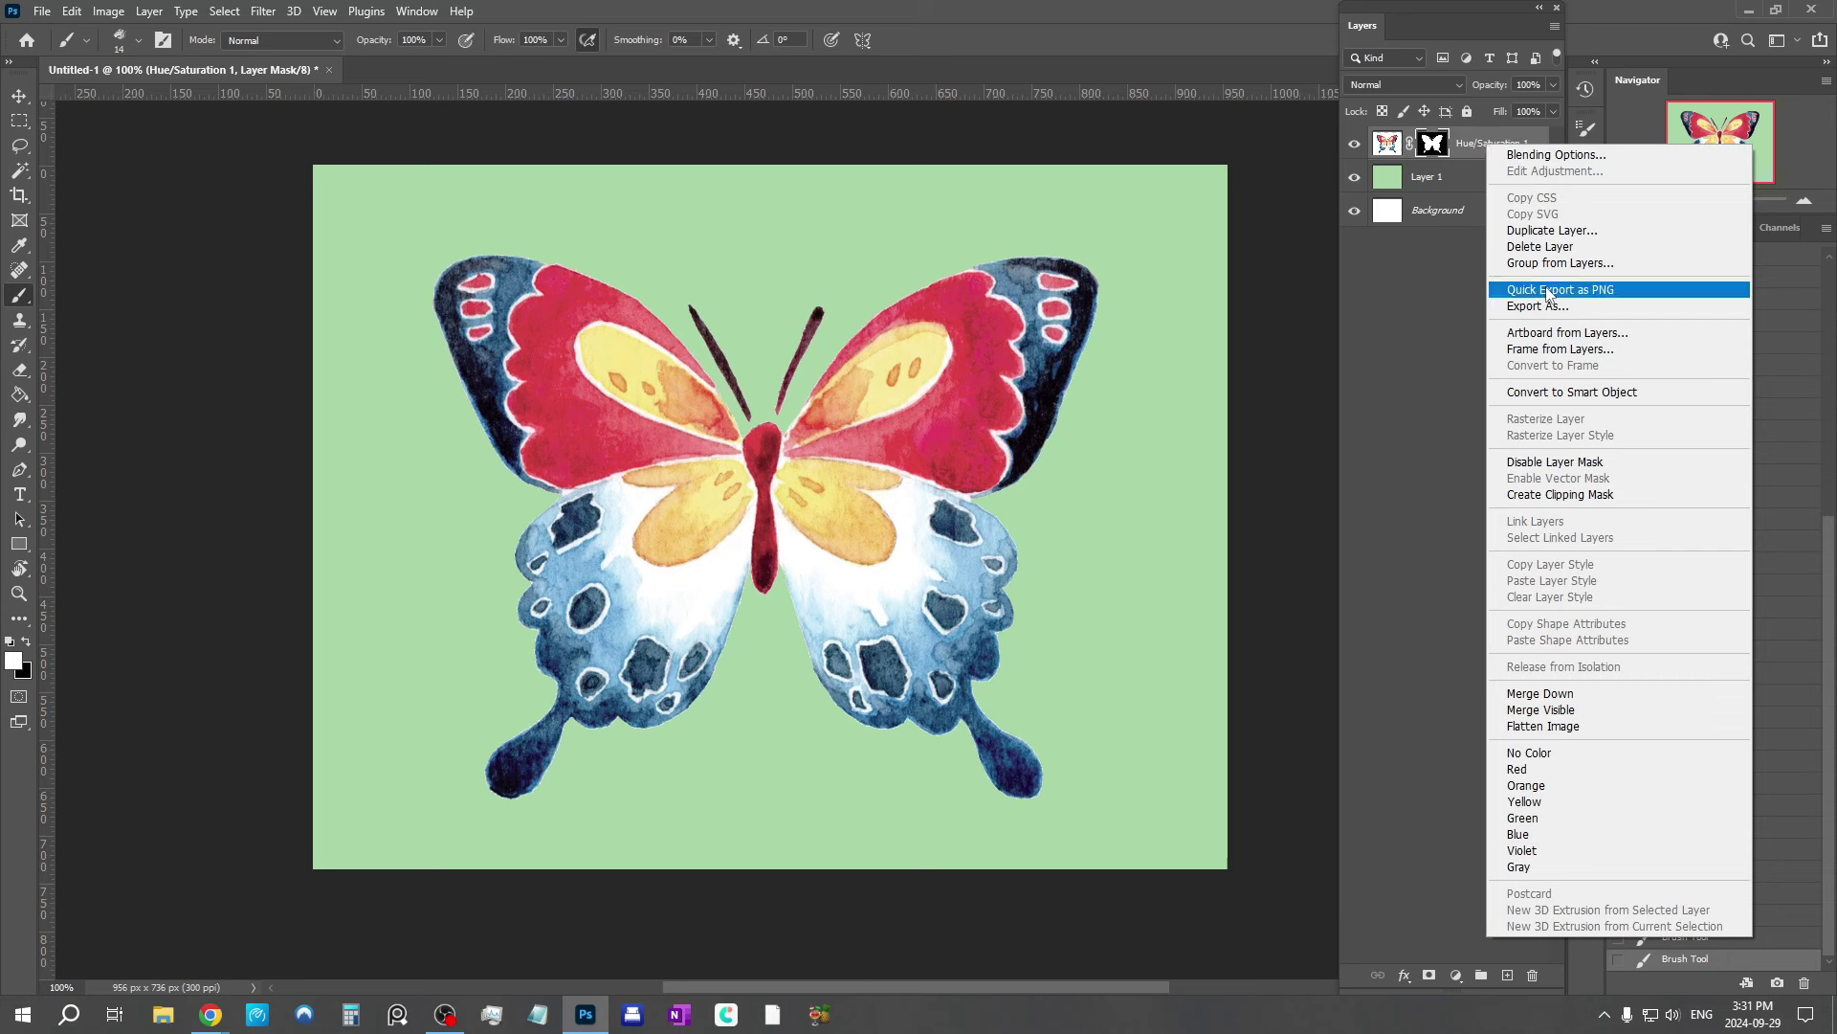
left_click(1459, 155)
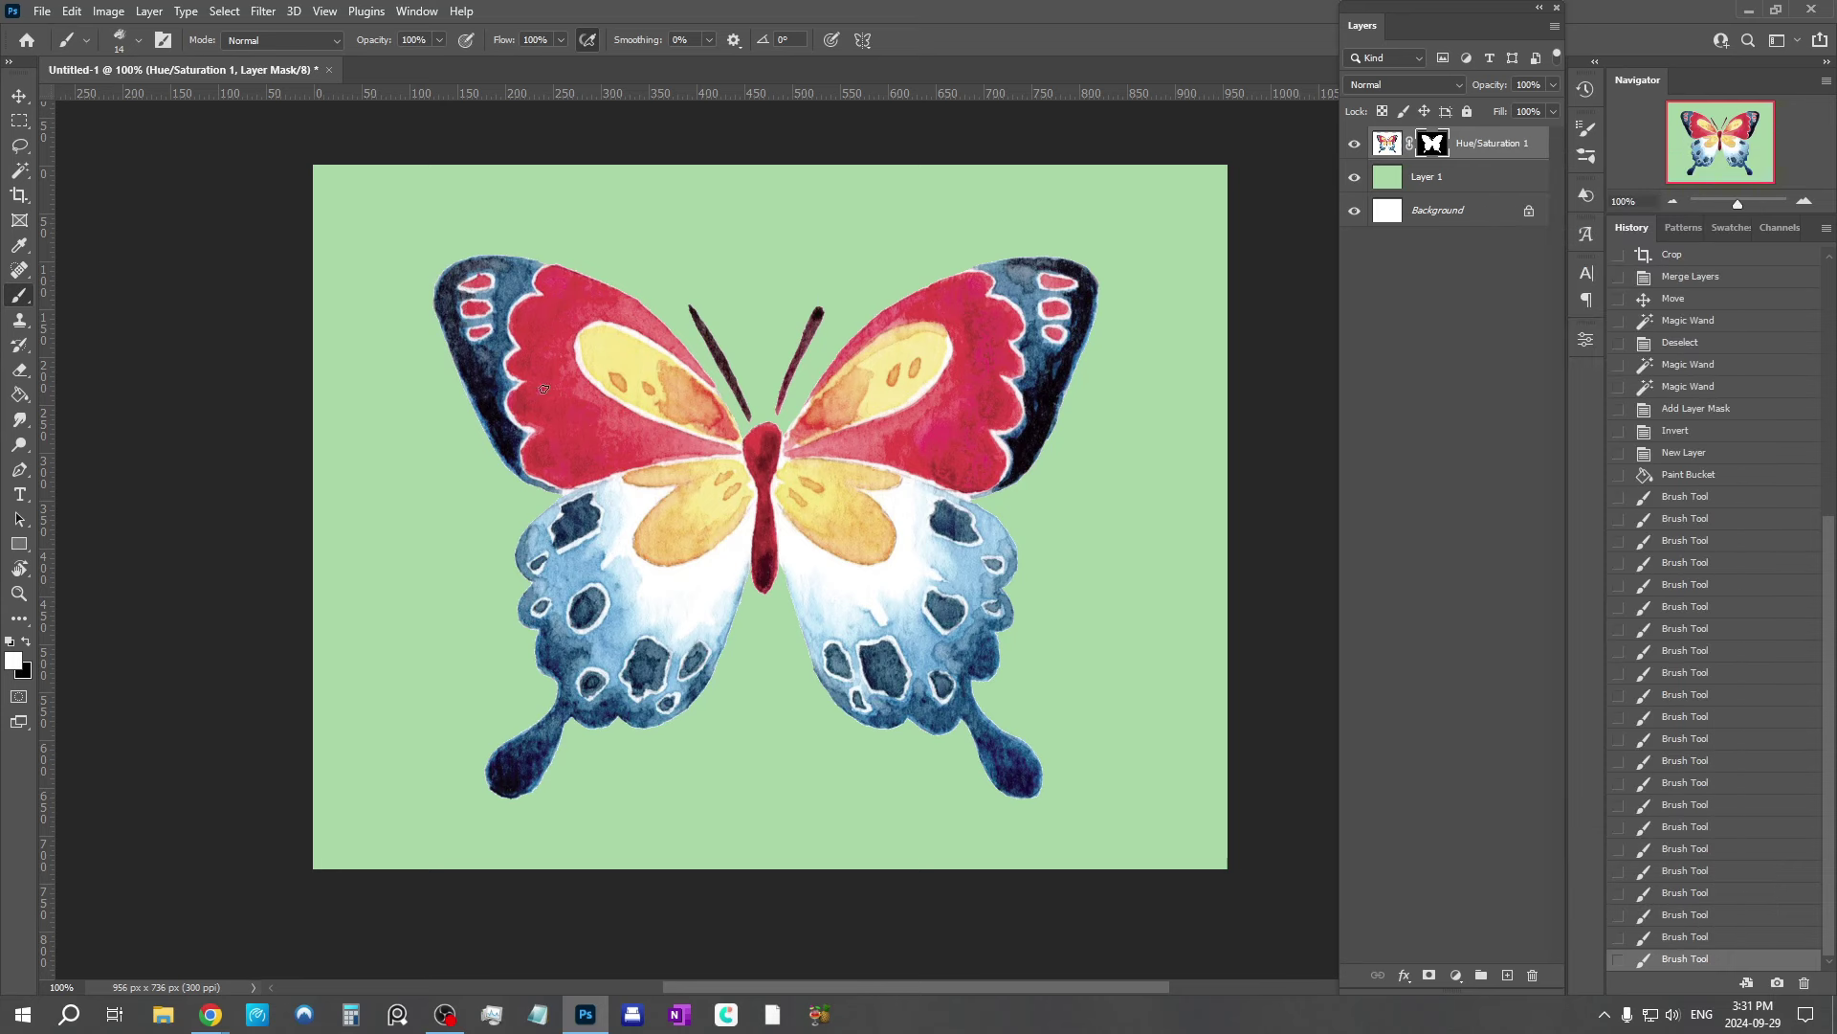
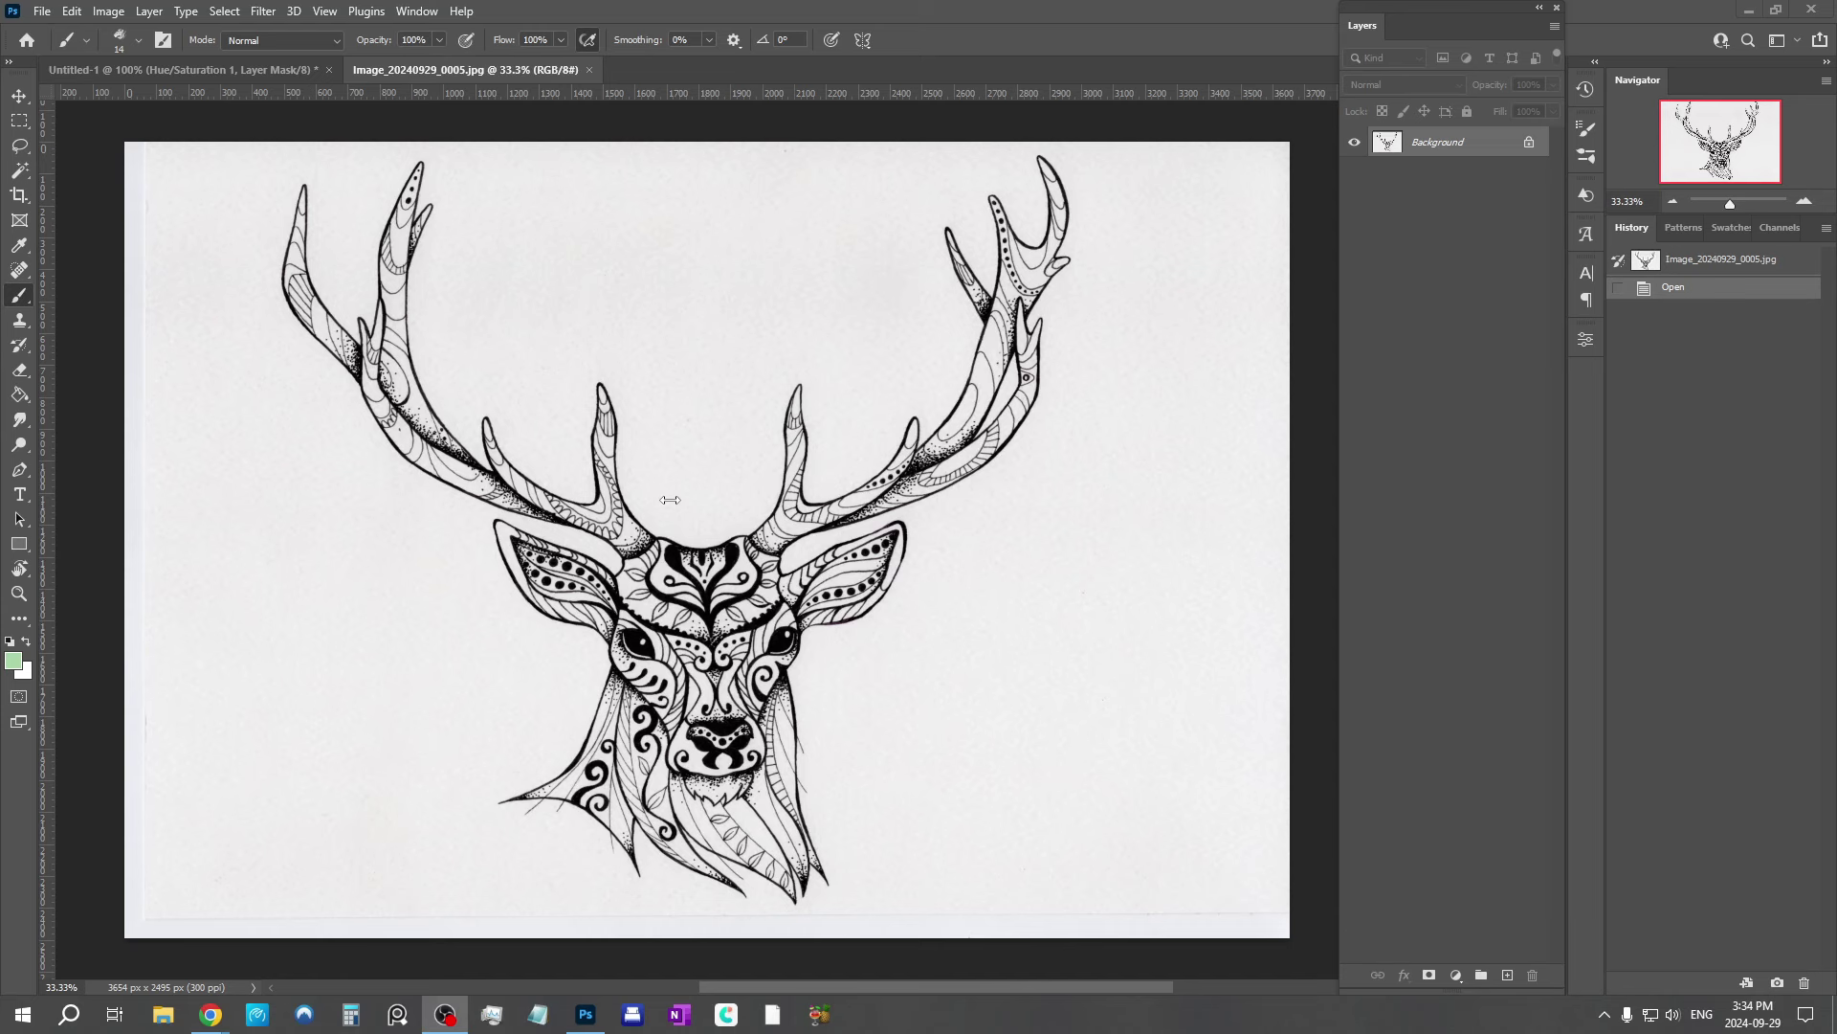
Step: Duplicate the Background layer of the scanned deer drawing Image_20240929_0005.jpg
right_click(1459, 149)
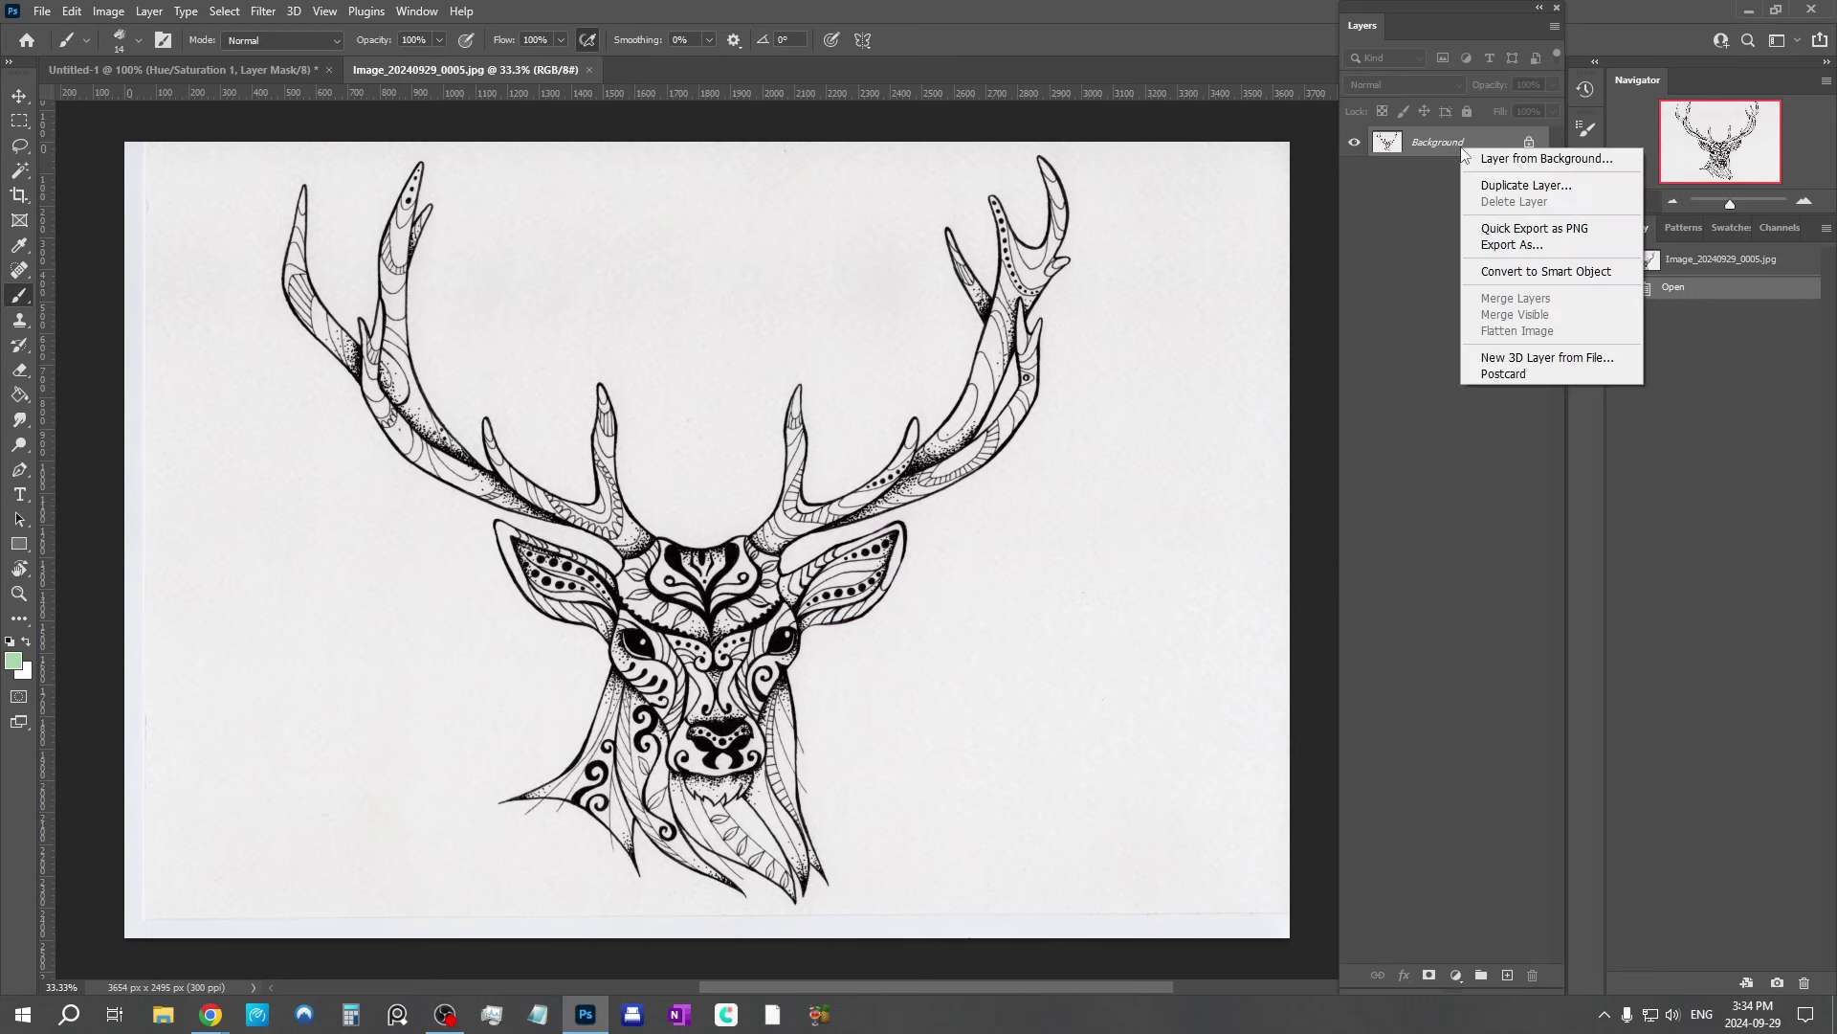
left_click(1526, 188)
left_click(1074, 283)
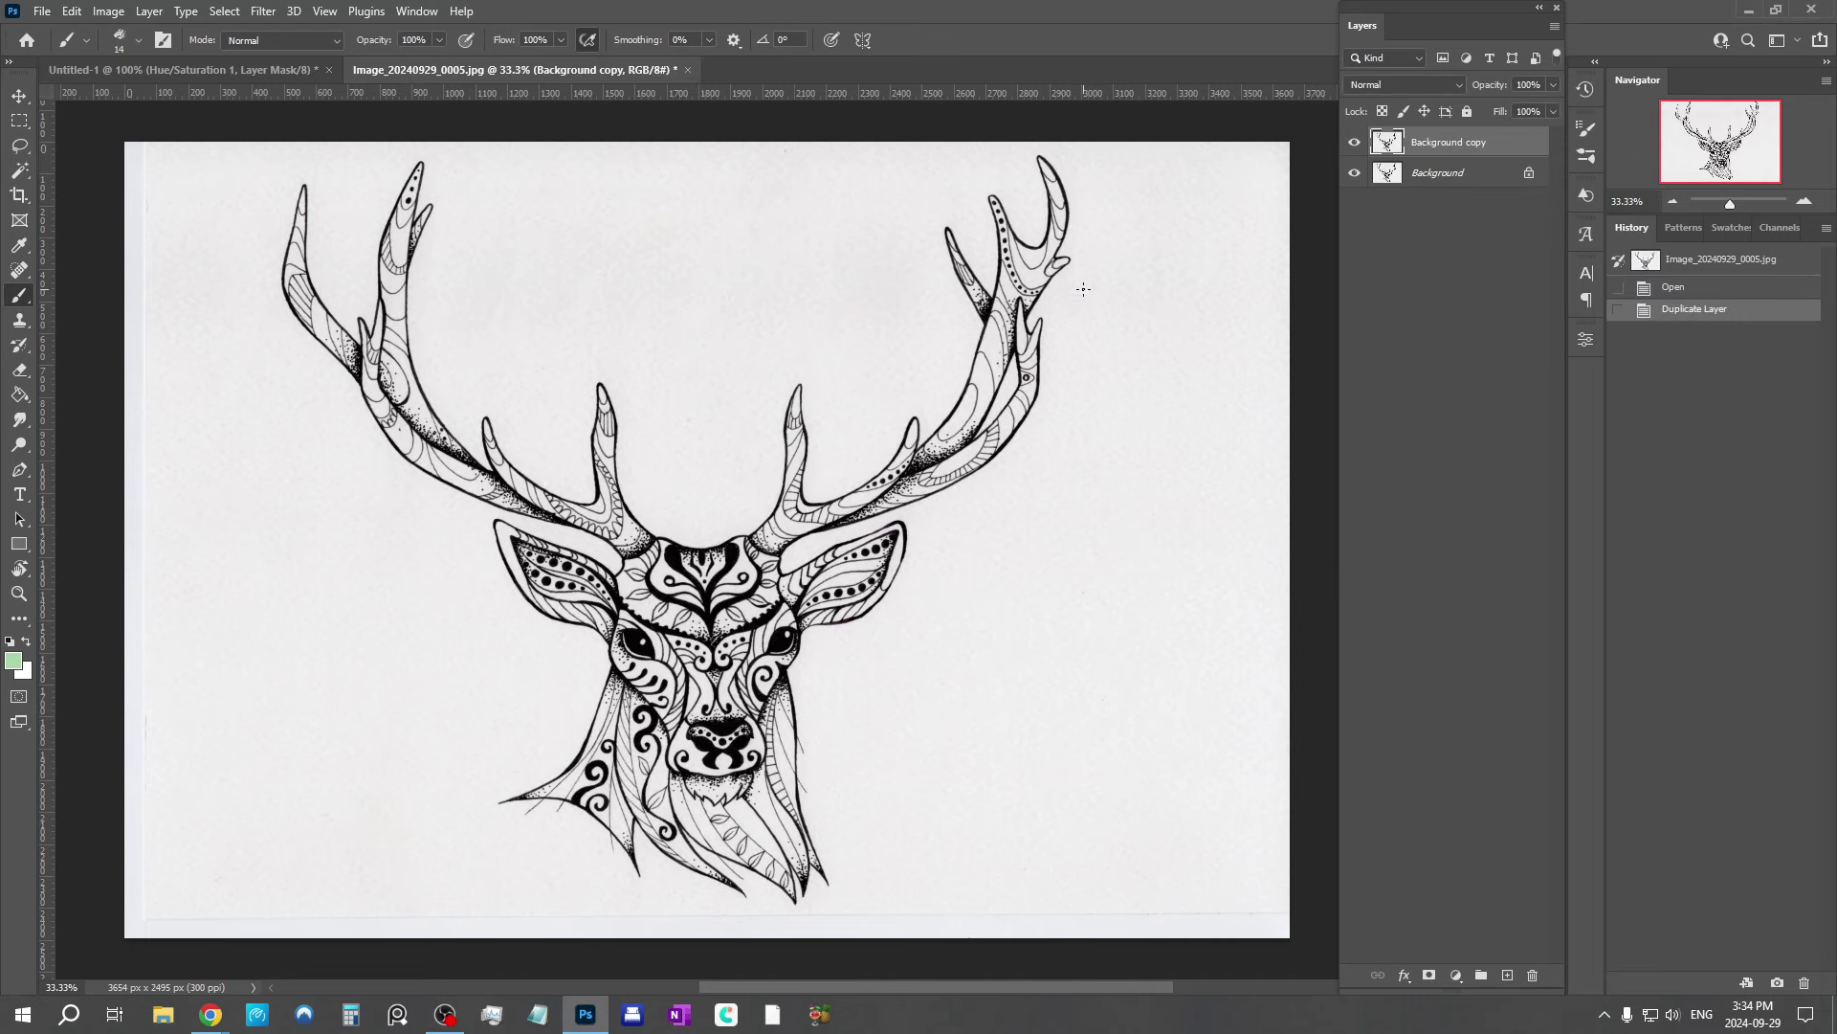
Step: Add a new layer directly above the deer drawing's Background and fill it with white using the Paint Bucket
left_click(1450, 176)
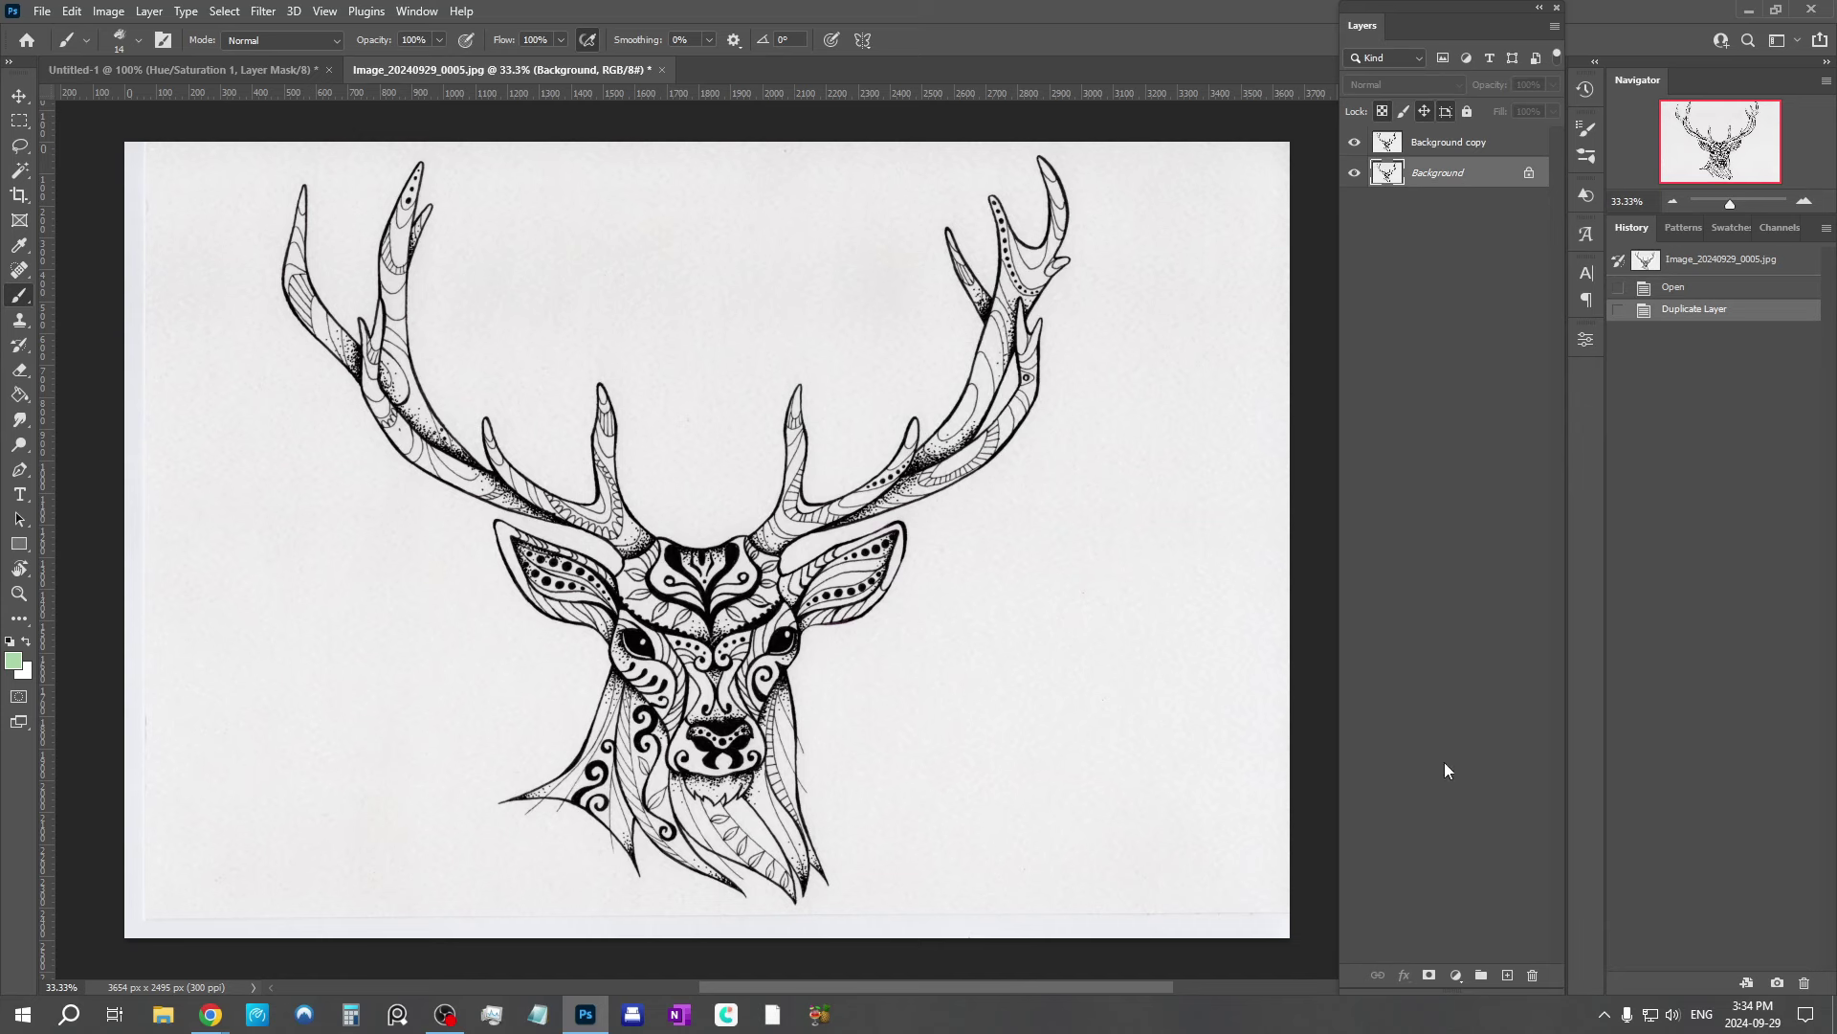
left_click(1508, 974)
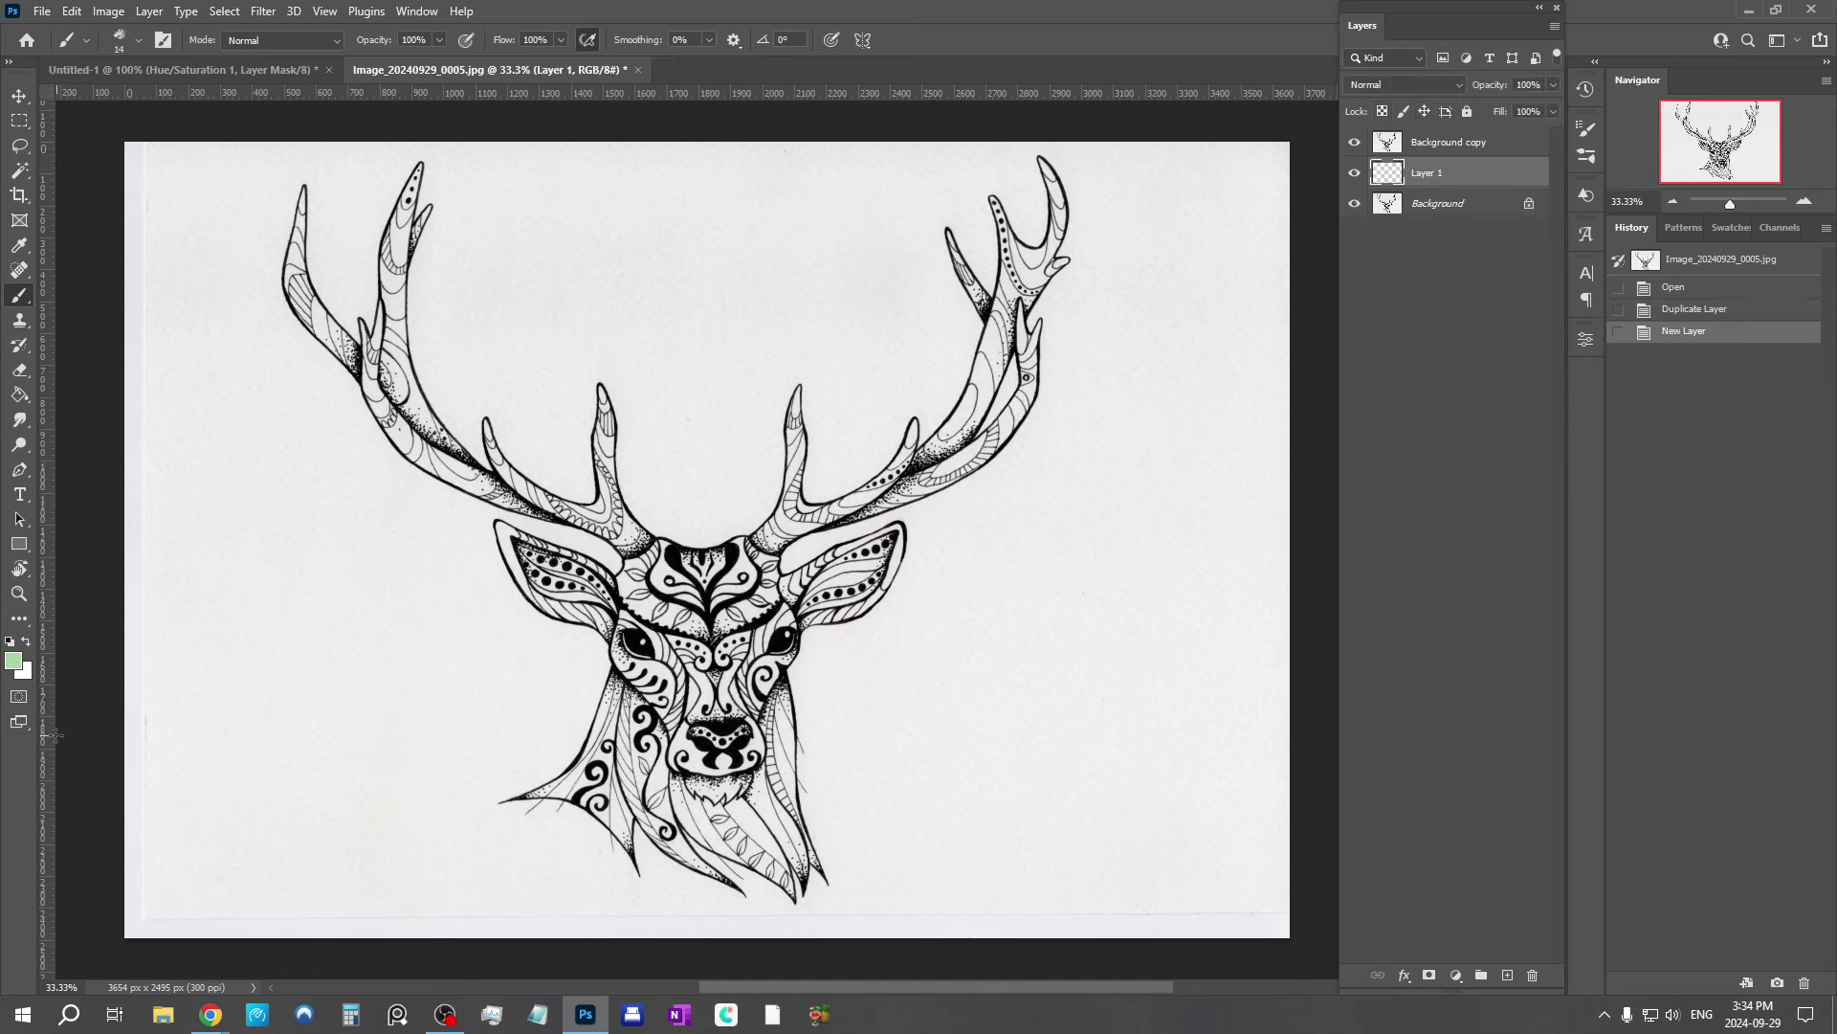
left_click(26, 641)
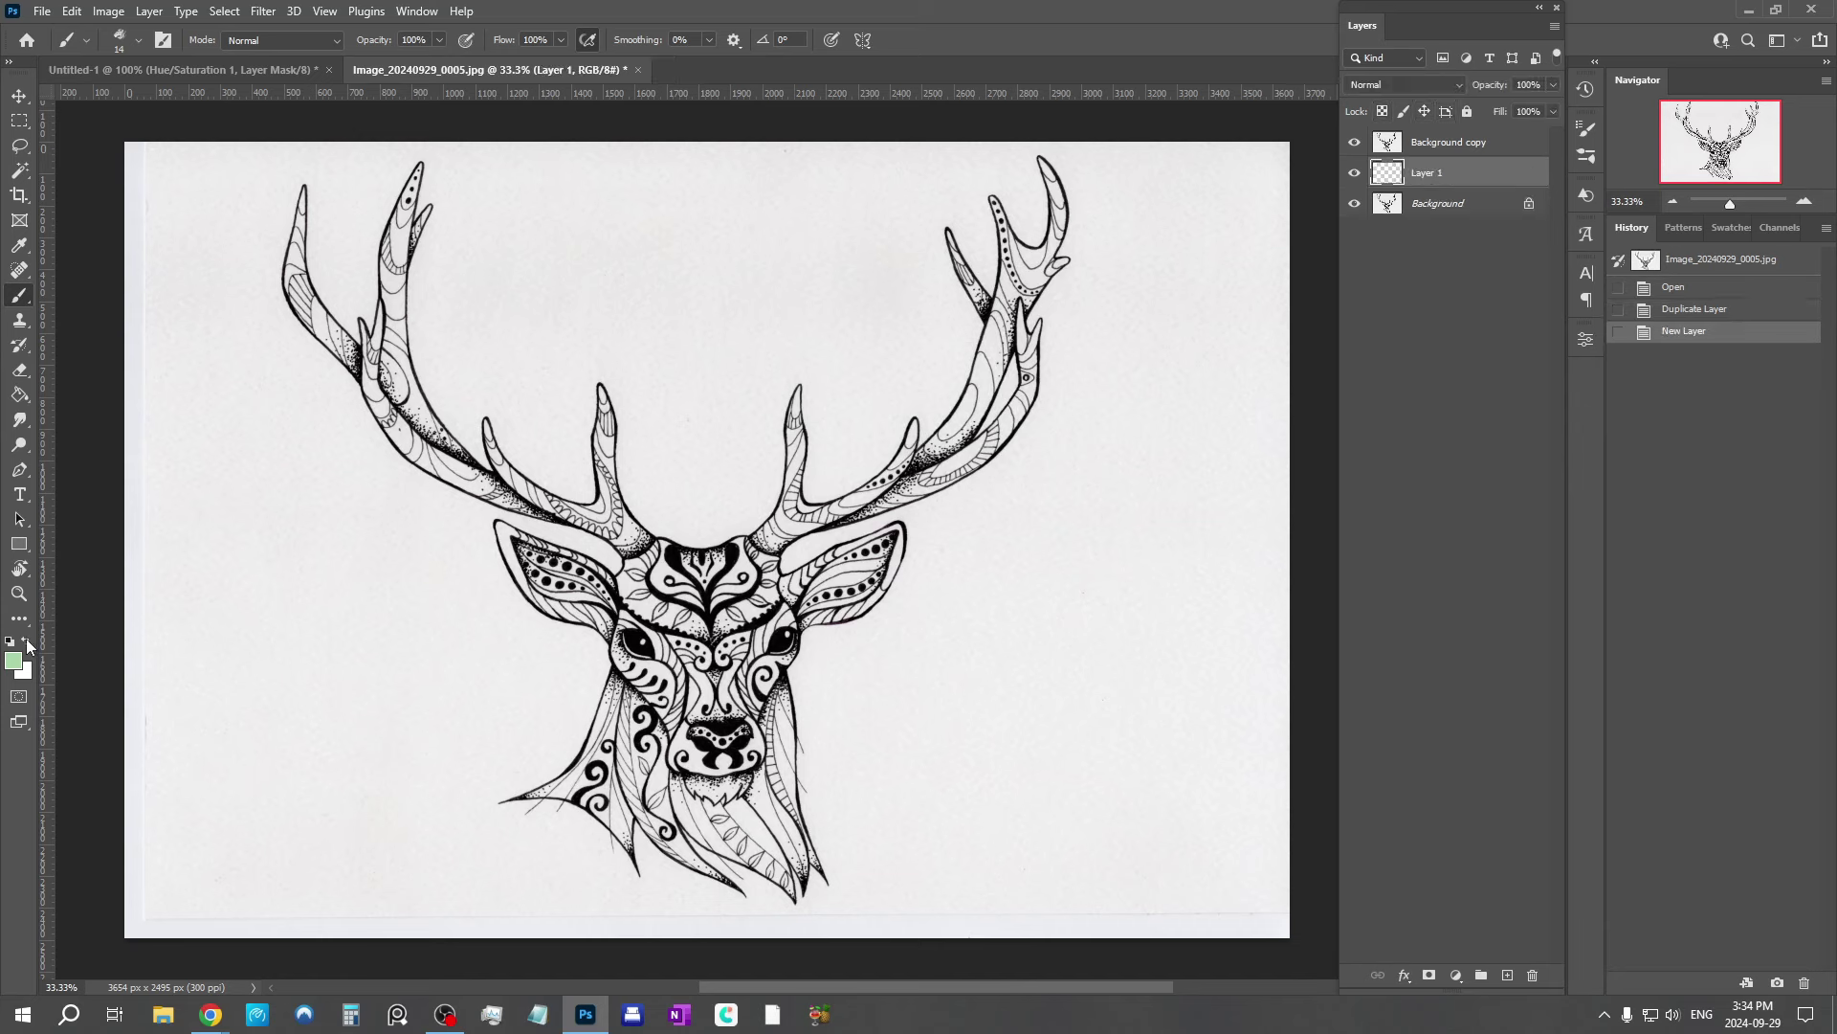
left_click(20, 398)
left_click(656, 285)
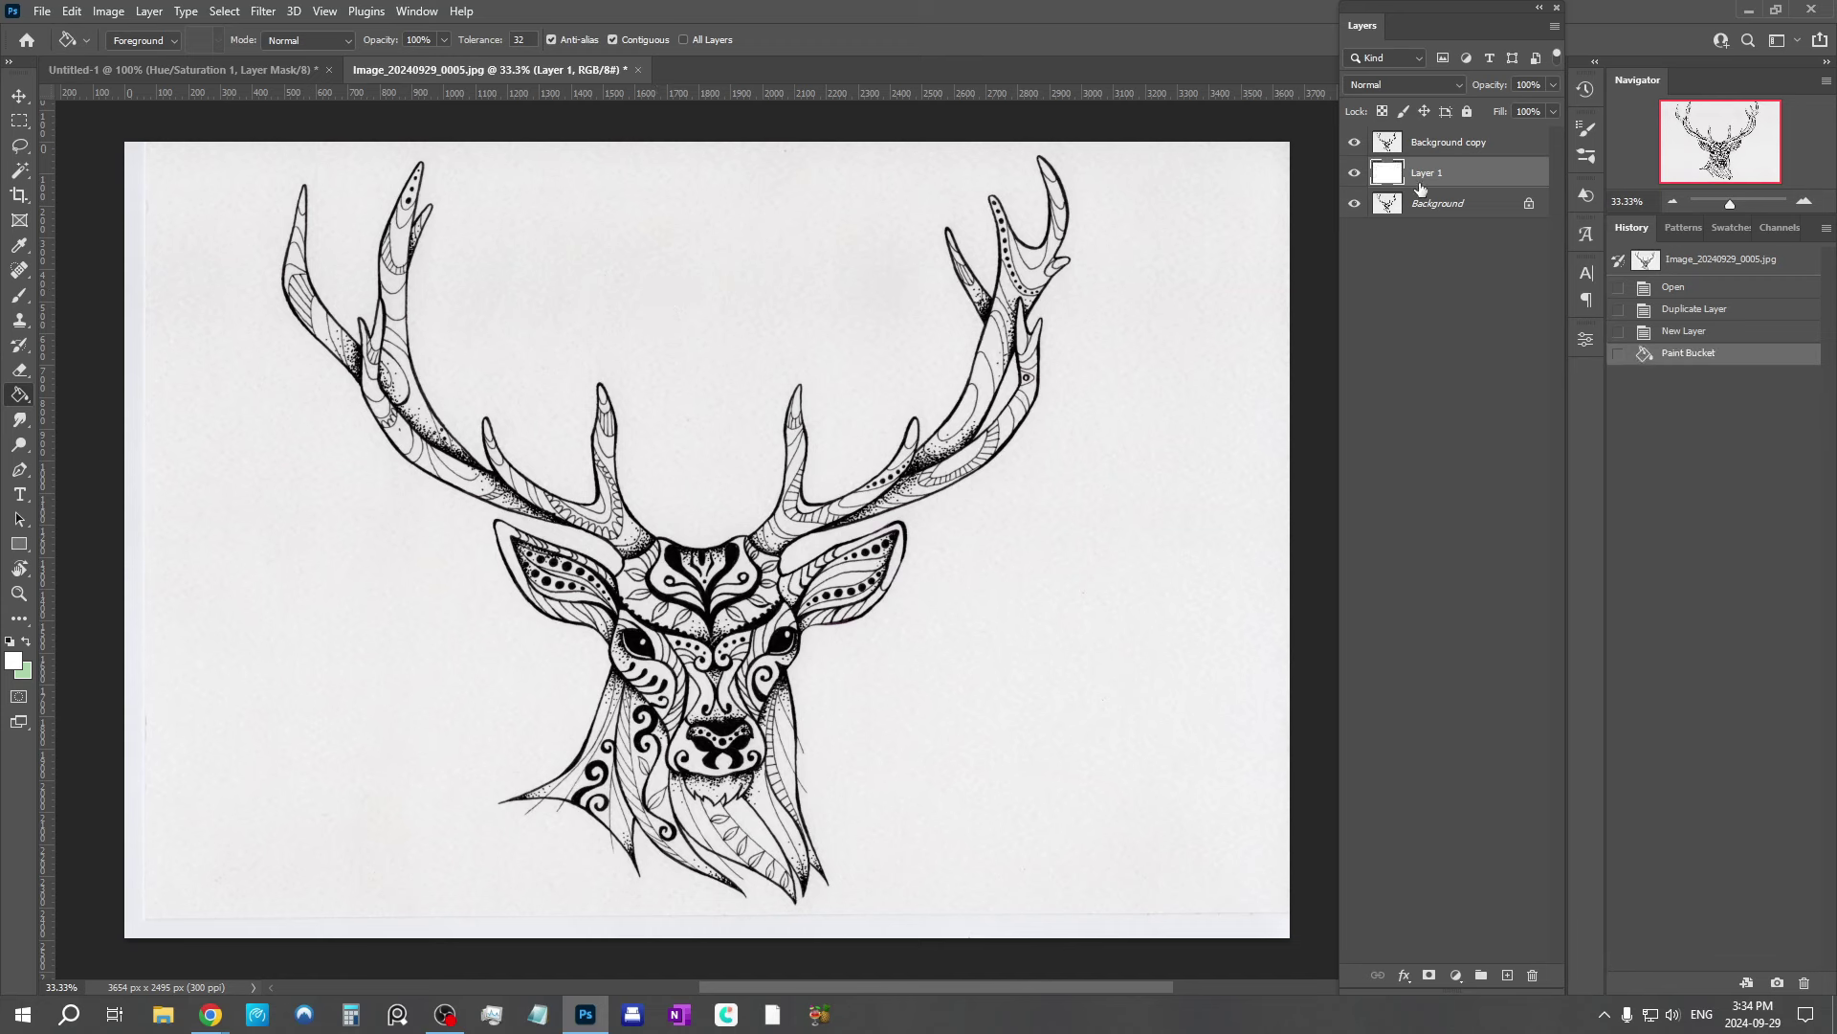
Step: Merge the white layer down into the Background and check it by hiding and showing the Background copy
key("ctrl+e")
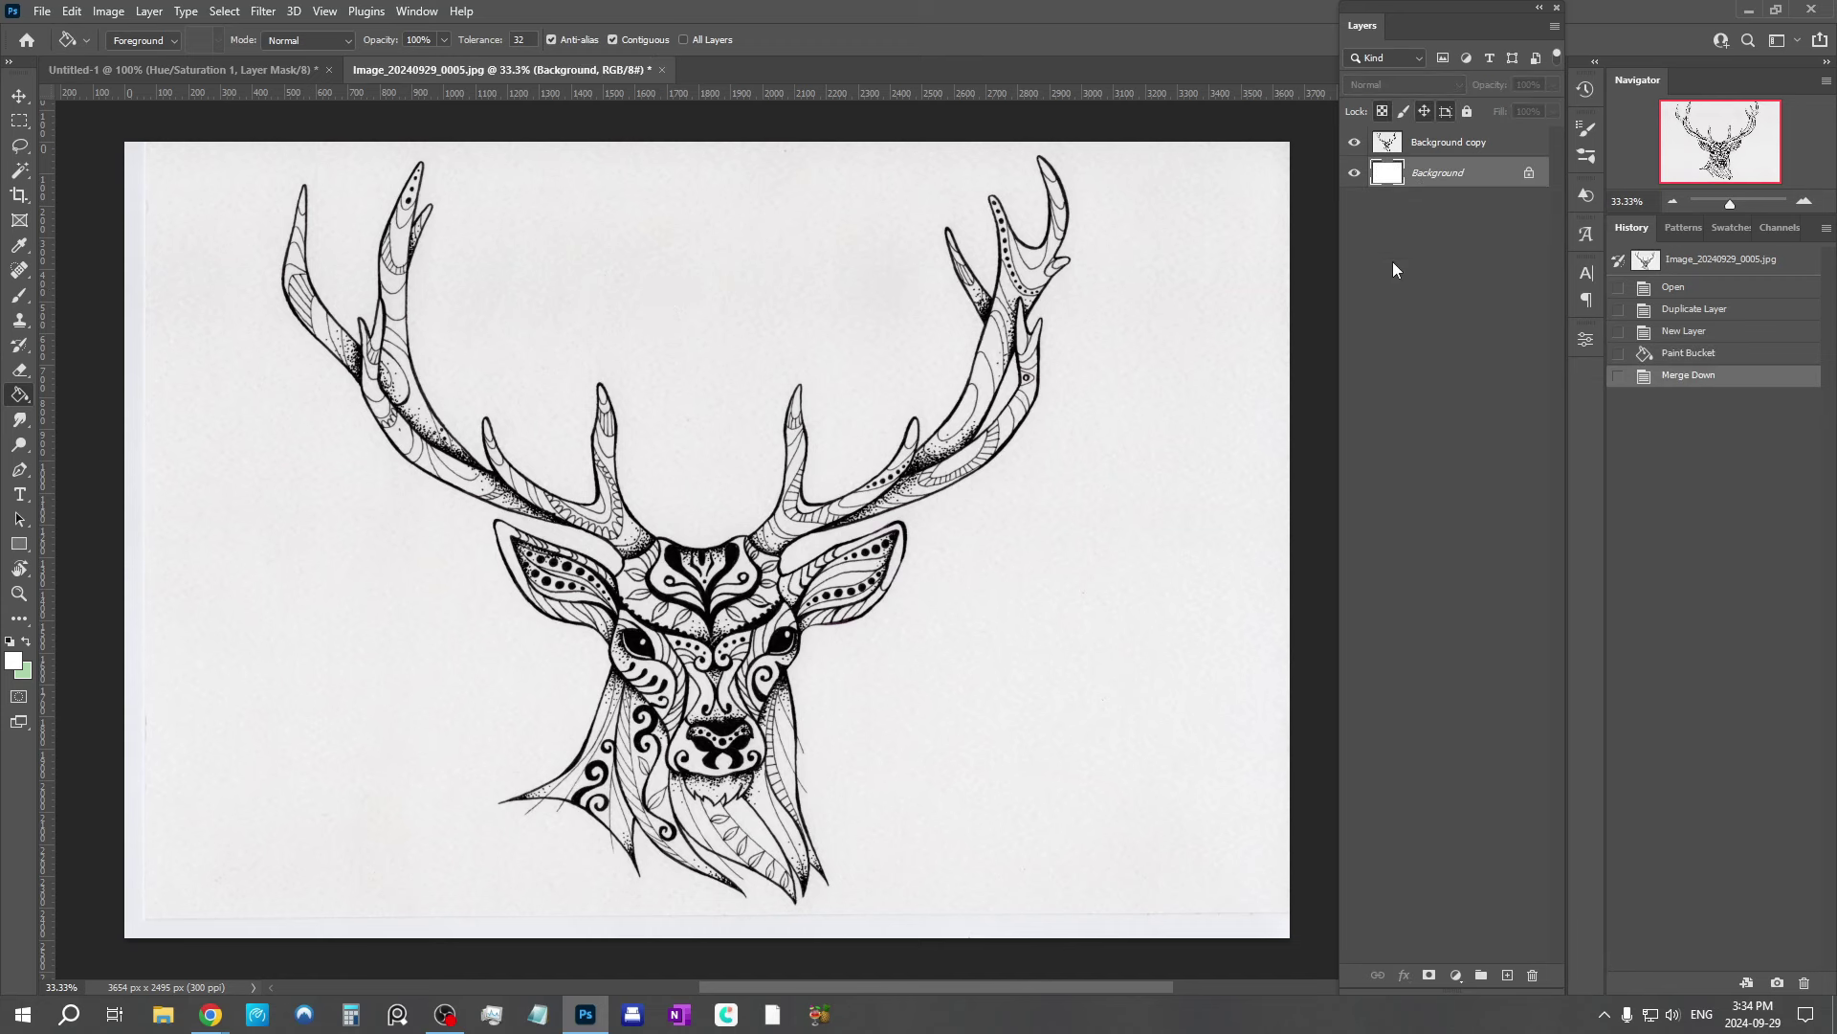
left_click(1356, 142)
left_click(1355, 142)
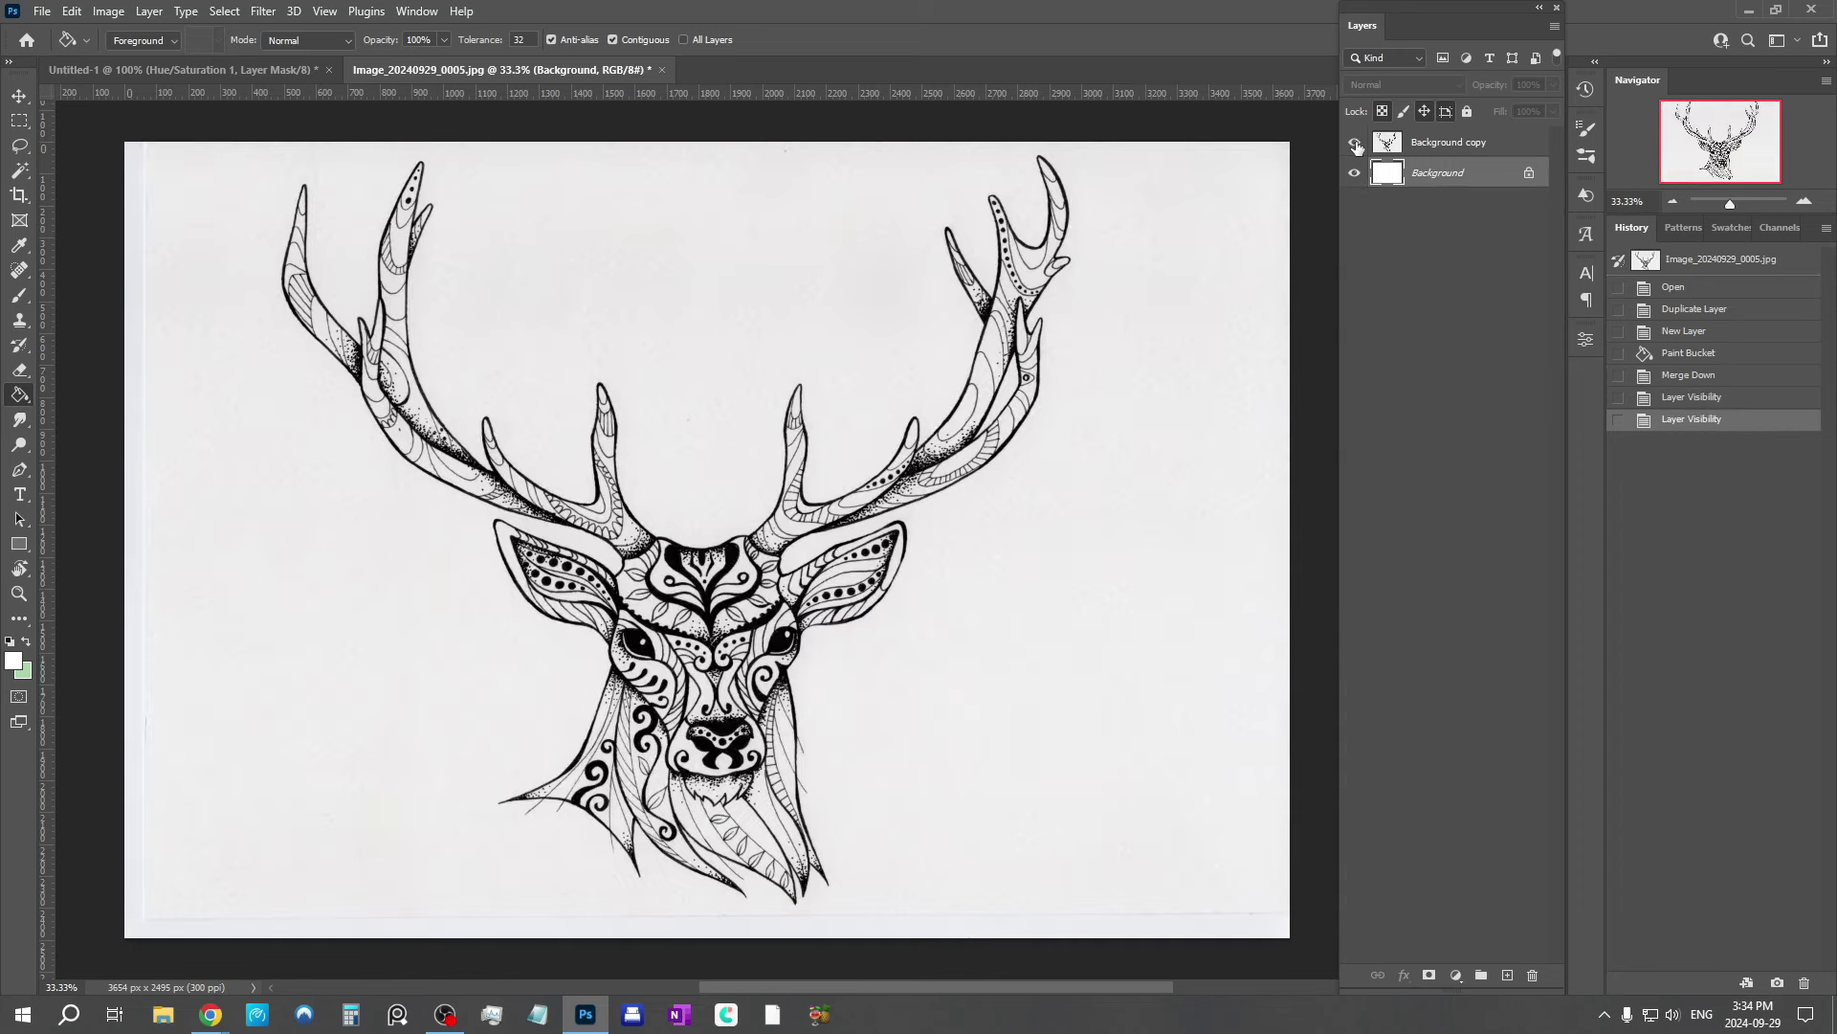
left_click(1355, 142)
left_click(1355, 143)
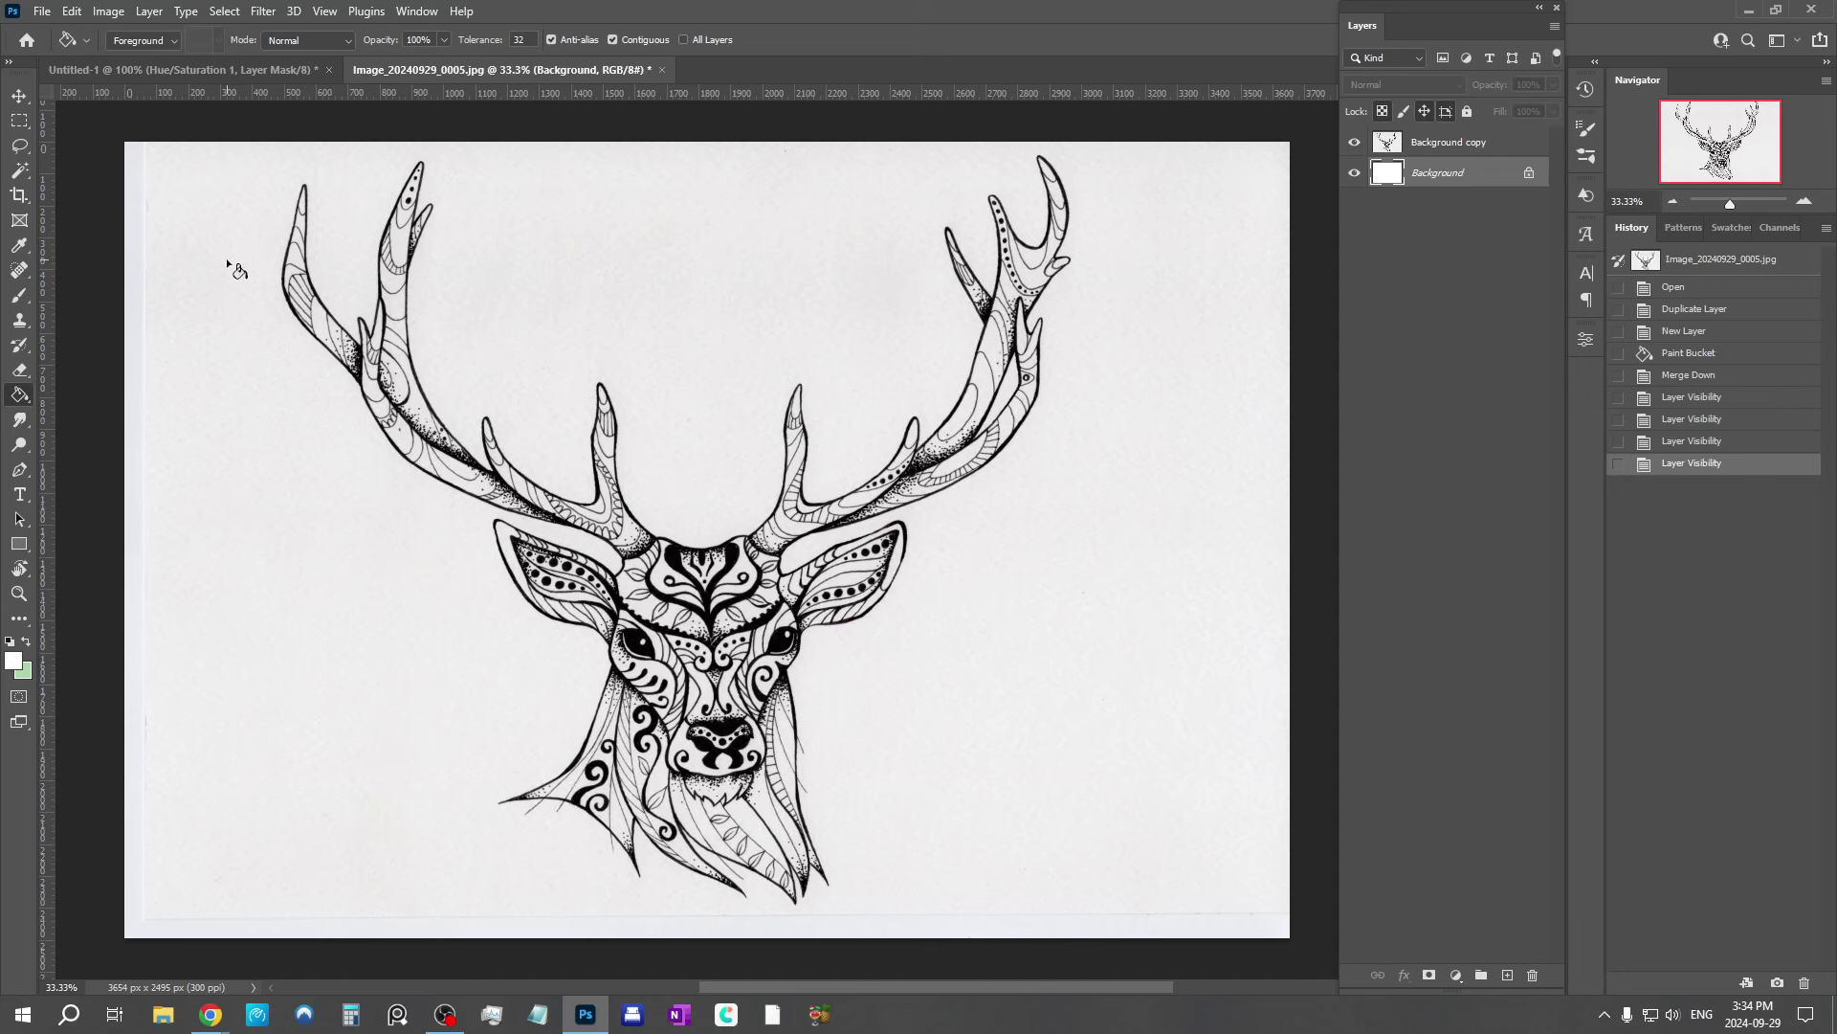
Step: Narrow the crop frame around the deer drawing with the Crop tool by trimming its left and right sides
left_click(18, 195)
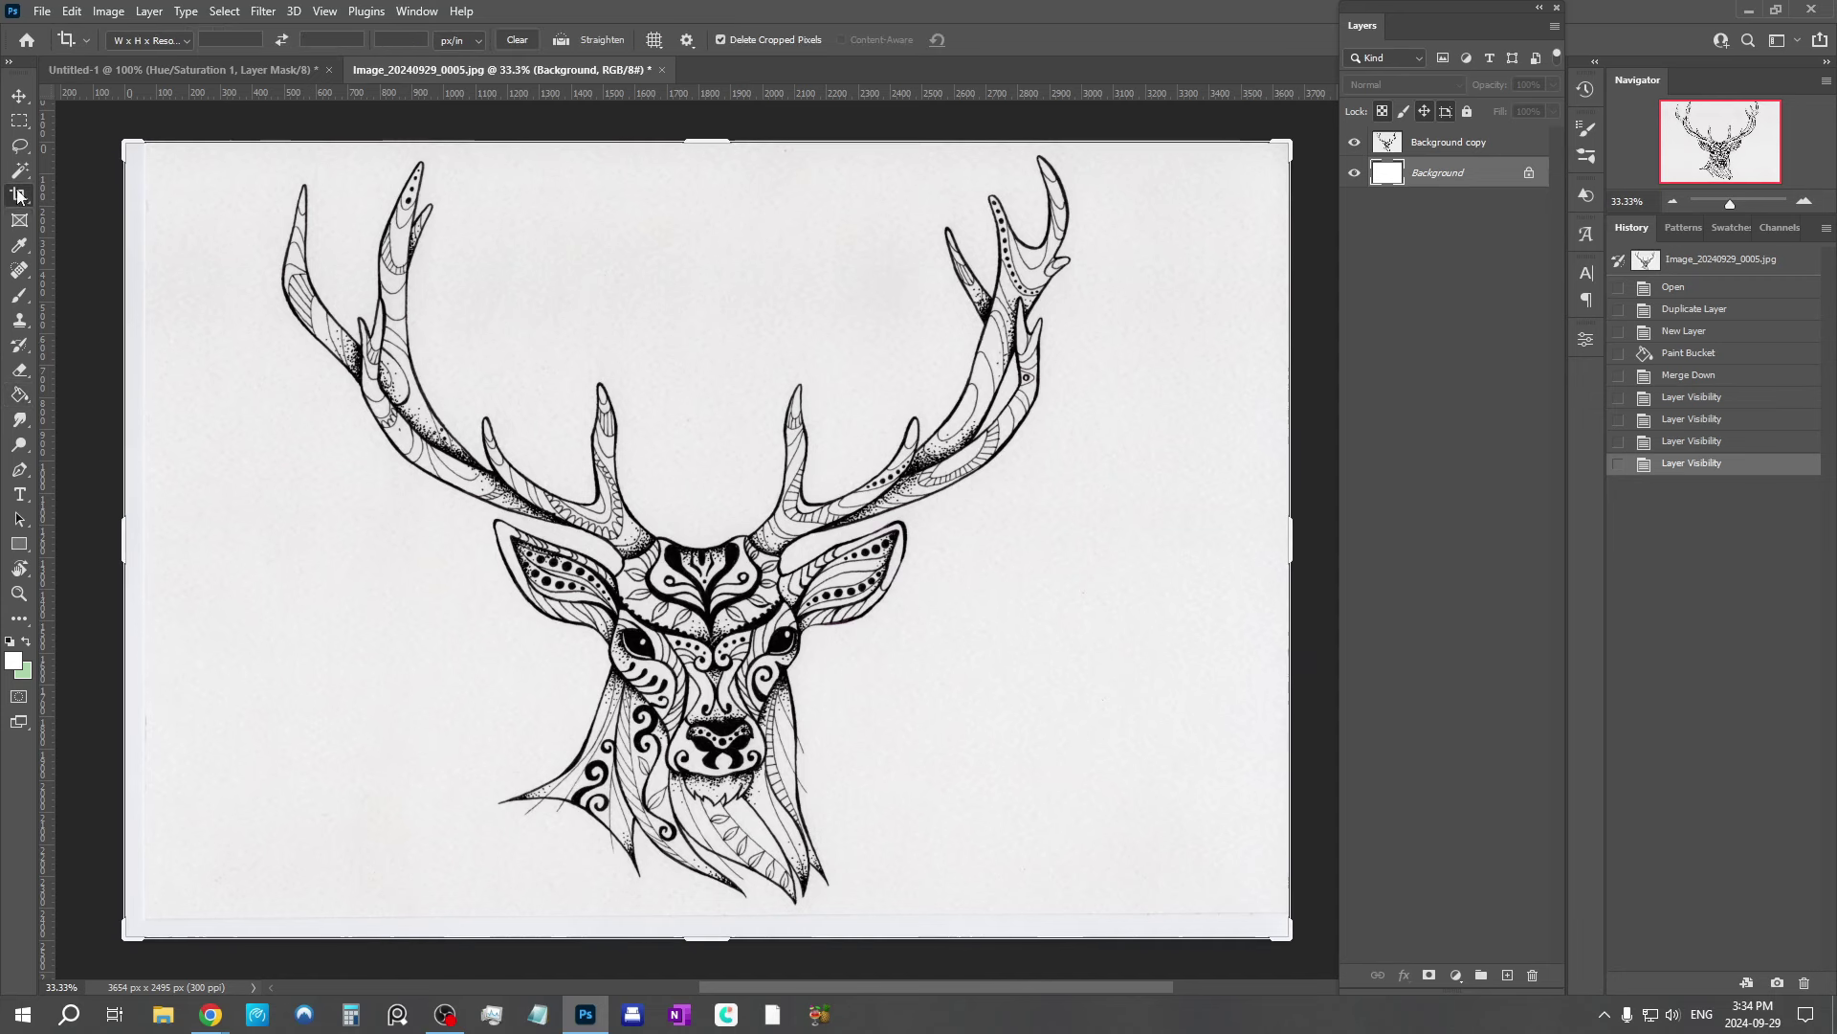
left_click_drag(124, 532, 139, 531)
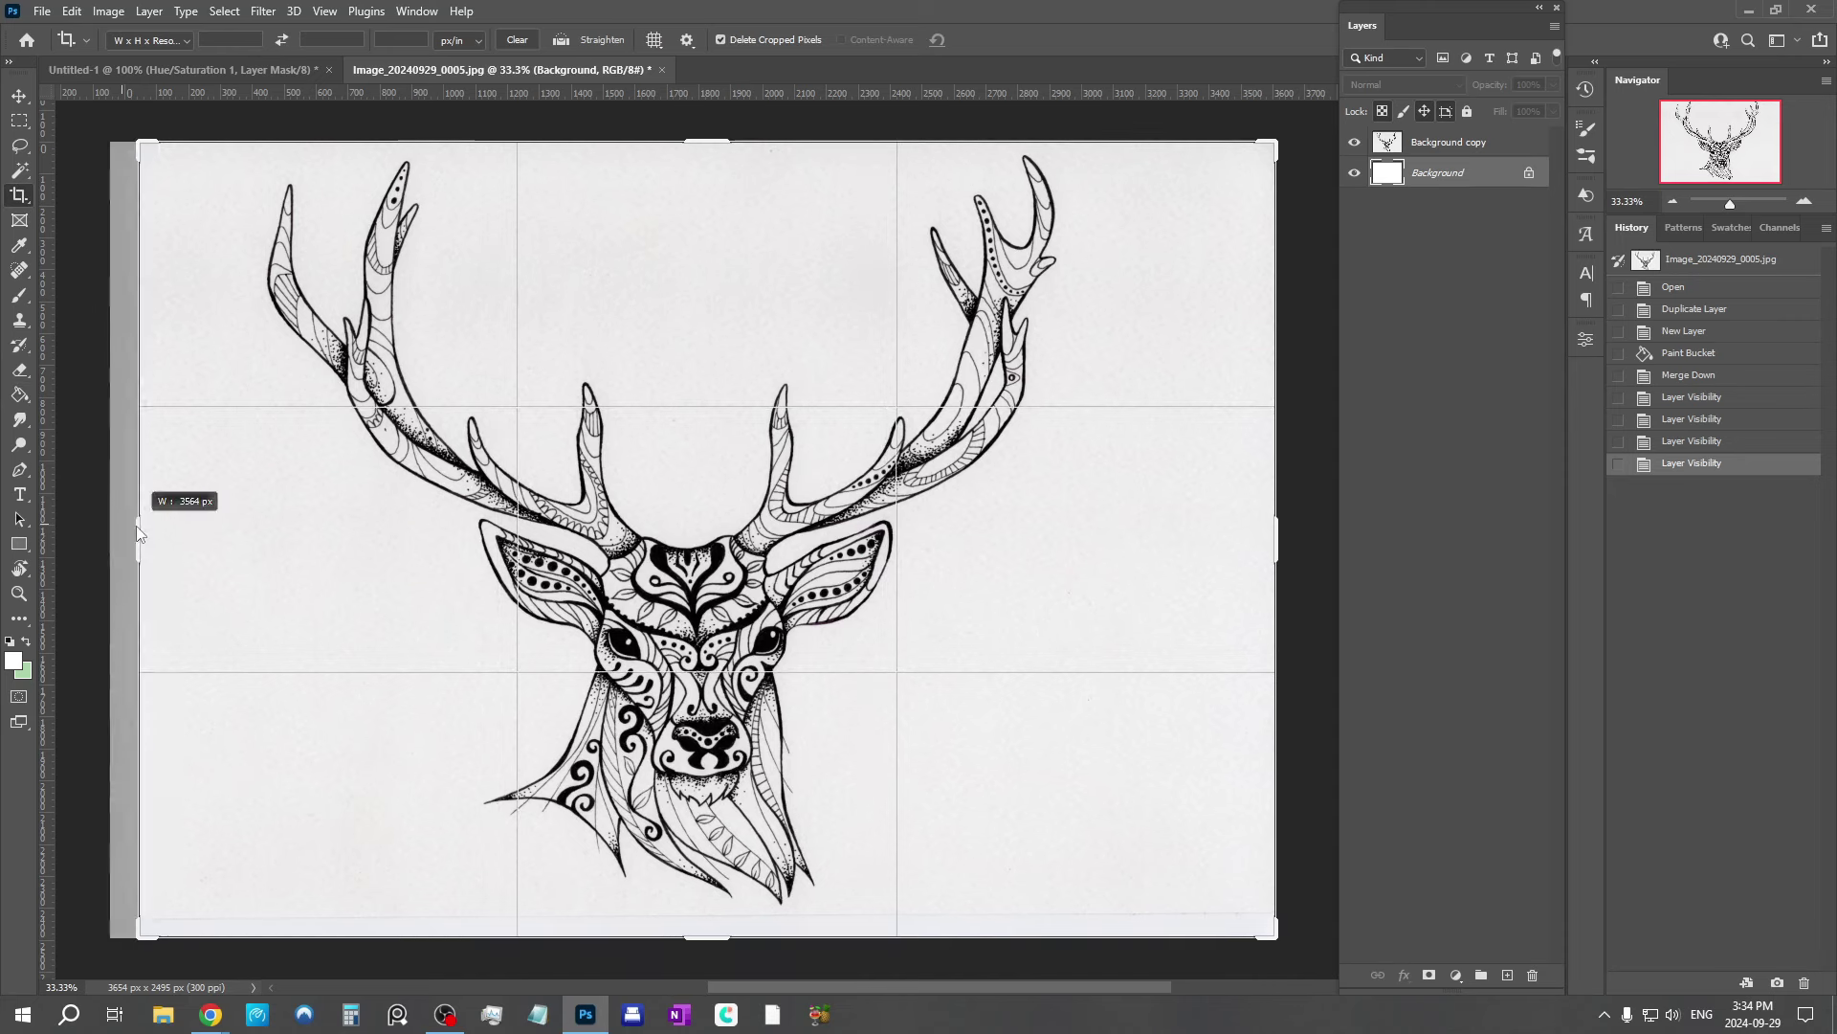
left_click_drag(1272, 526, 1227, 520)
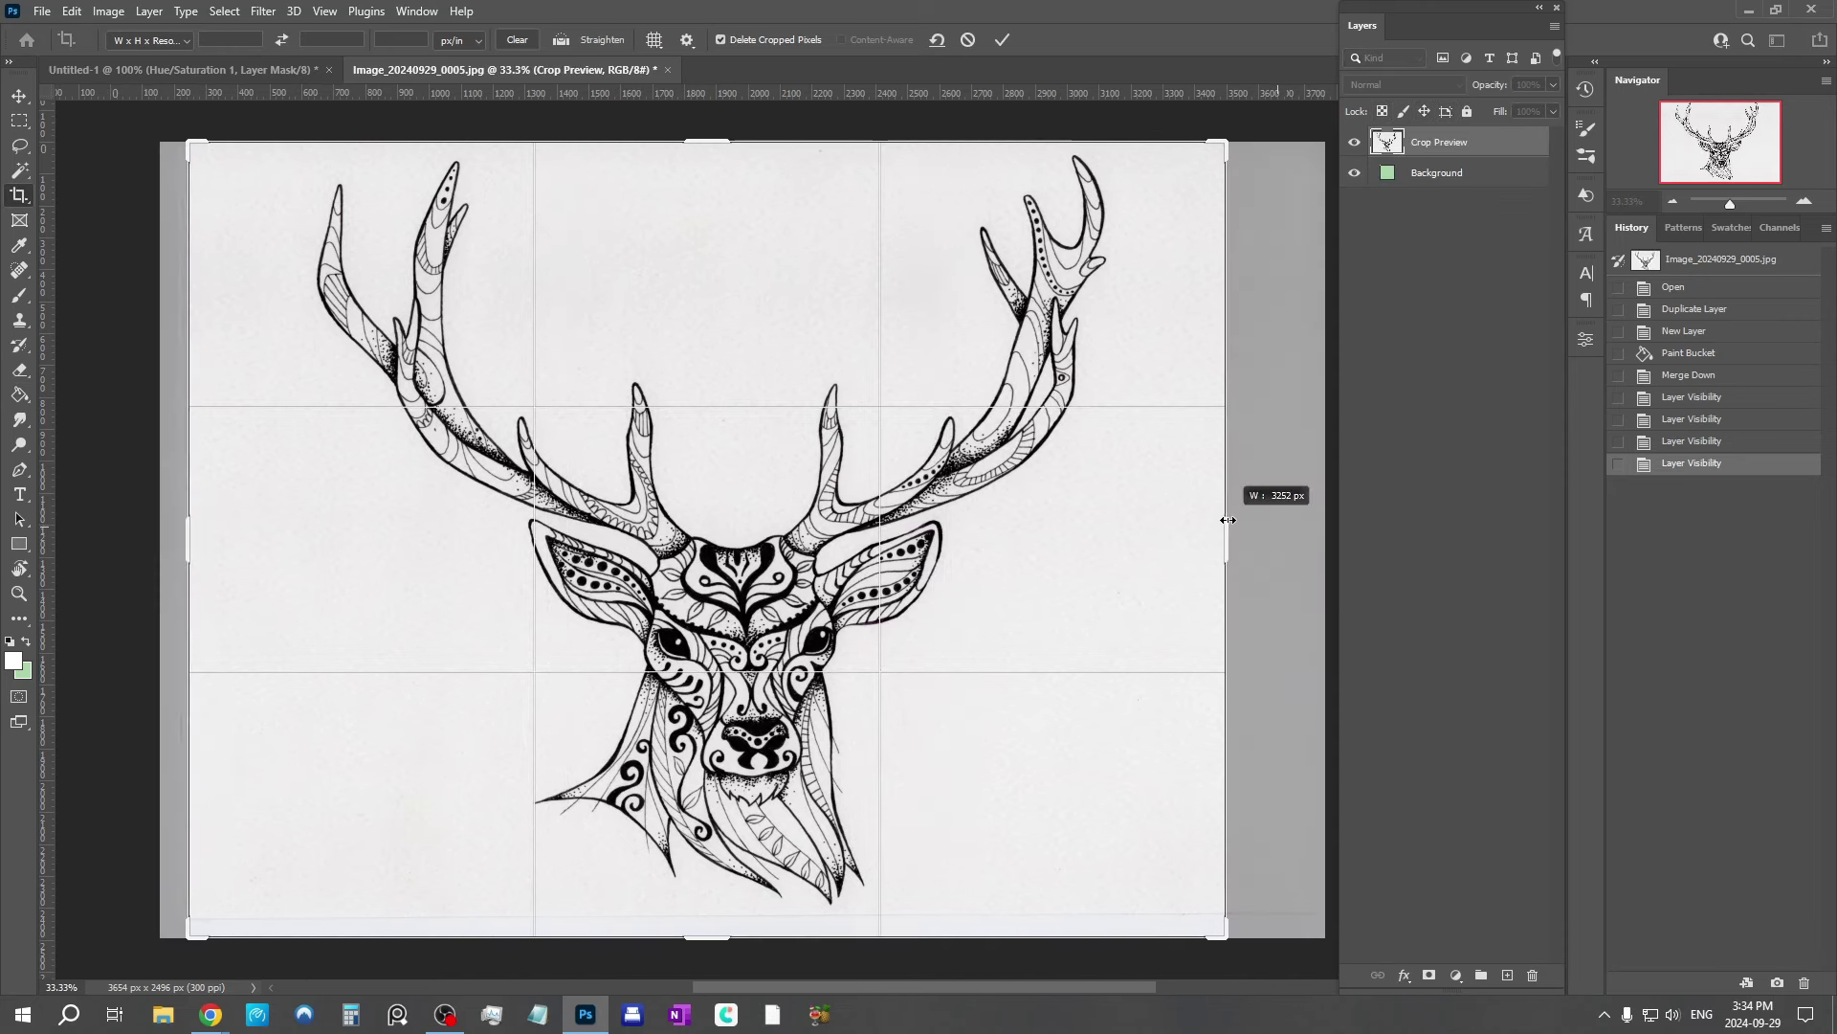
mouse_move(192, 537)
left_mouse_down()
mouse_move(217, 526)
mouse_move(226, 545)
left_mouse_up()
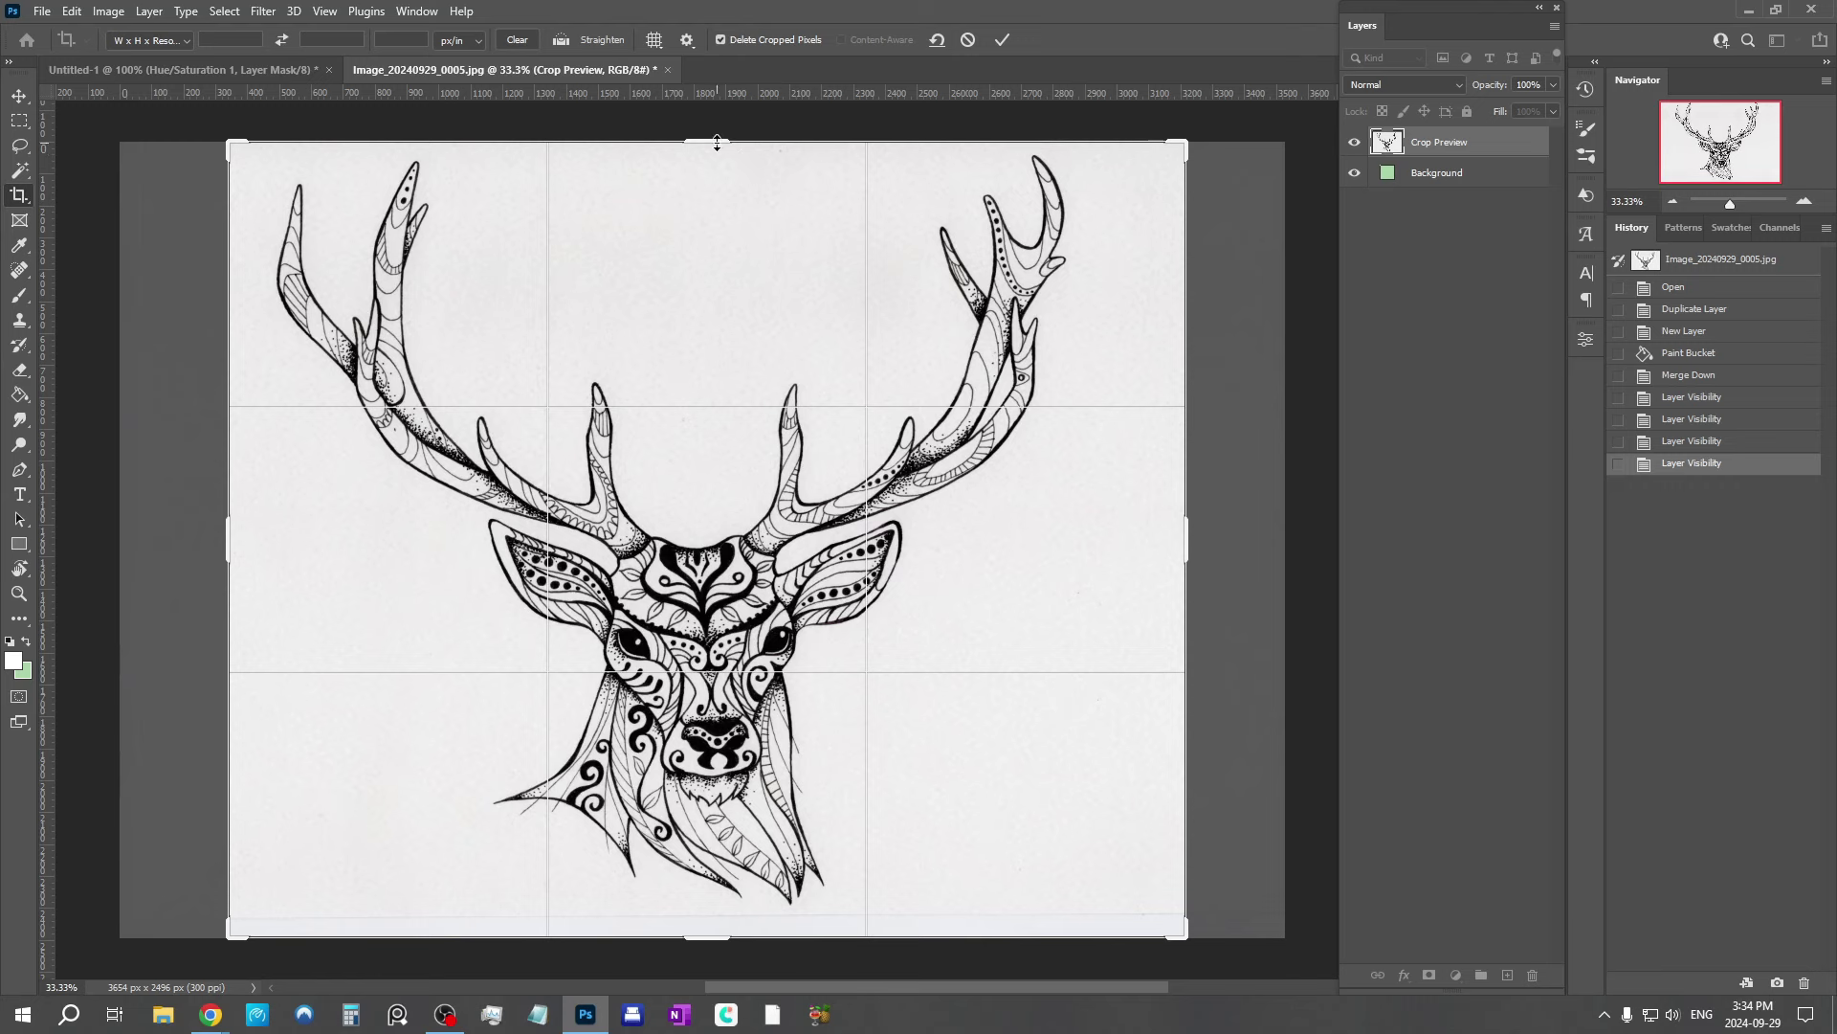
Step: Swap the foreground and background colours so white fills the new area, extend the crop frame slightly above the antlers, and apply it
left_click_drag(717, 142, 715, 131)
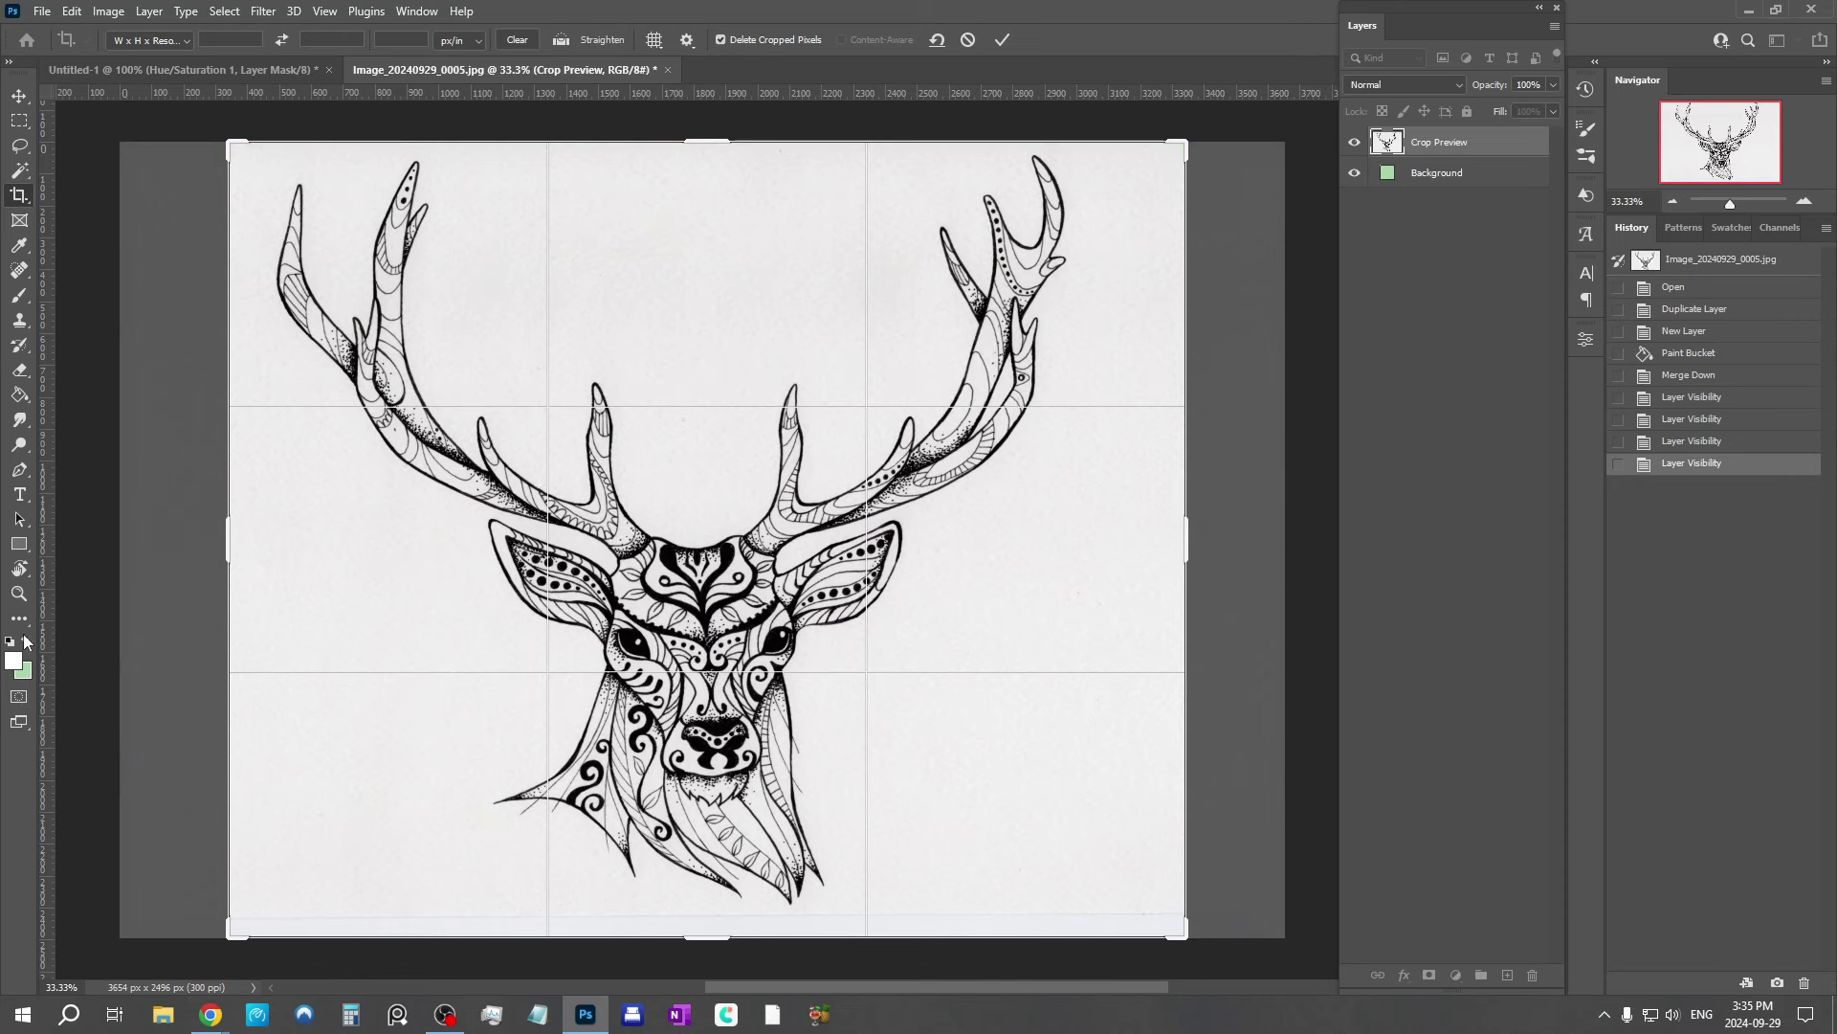
left_click(25, 638)
left_click_drag(723, 141, 723, 125)
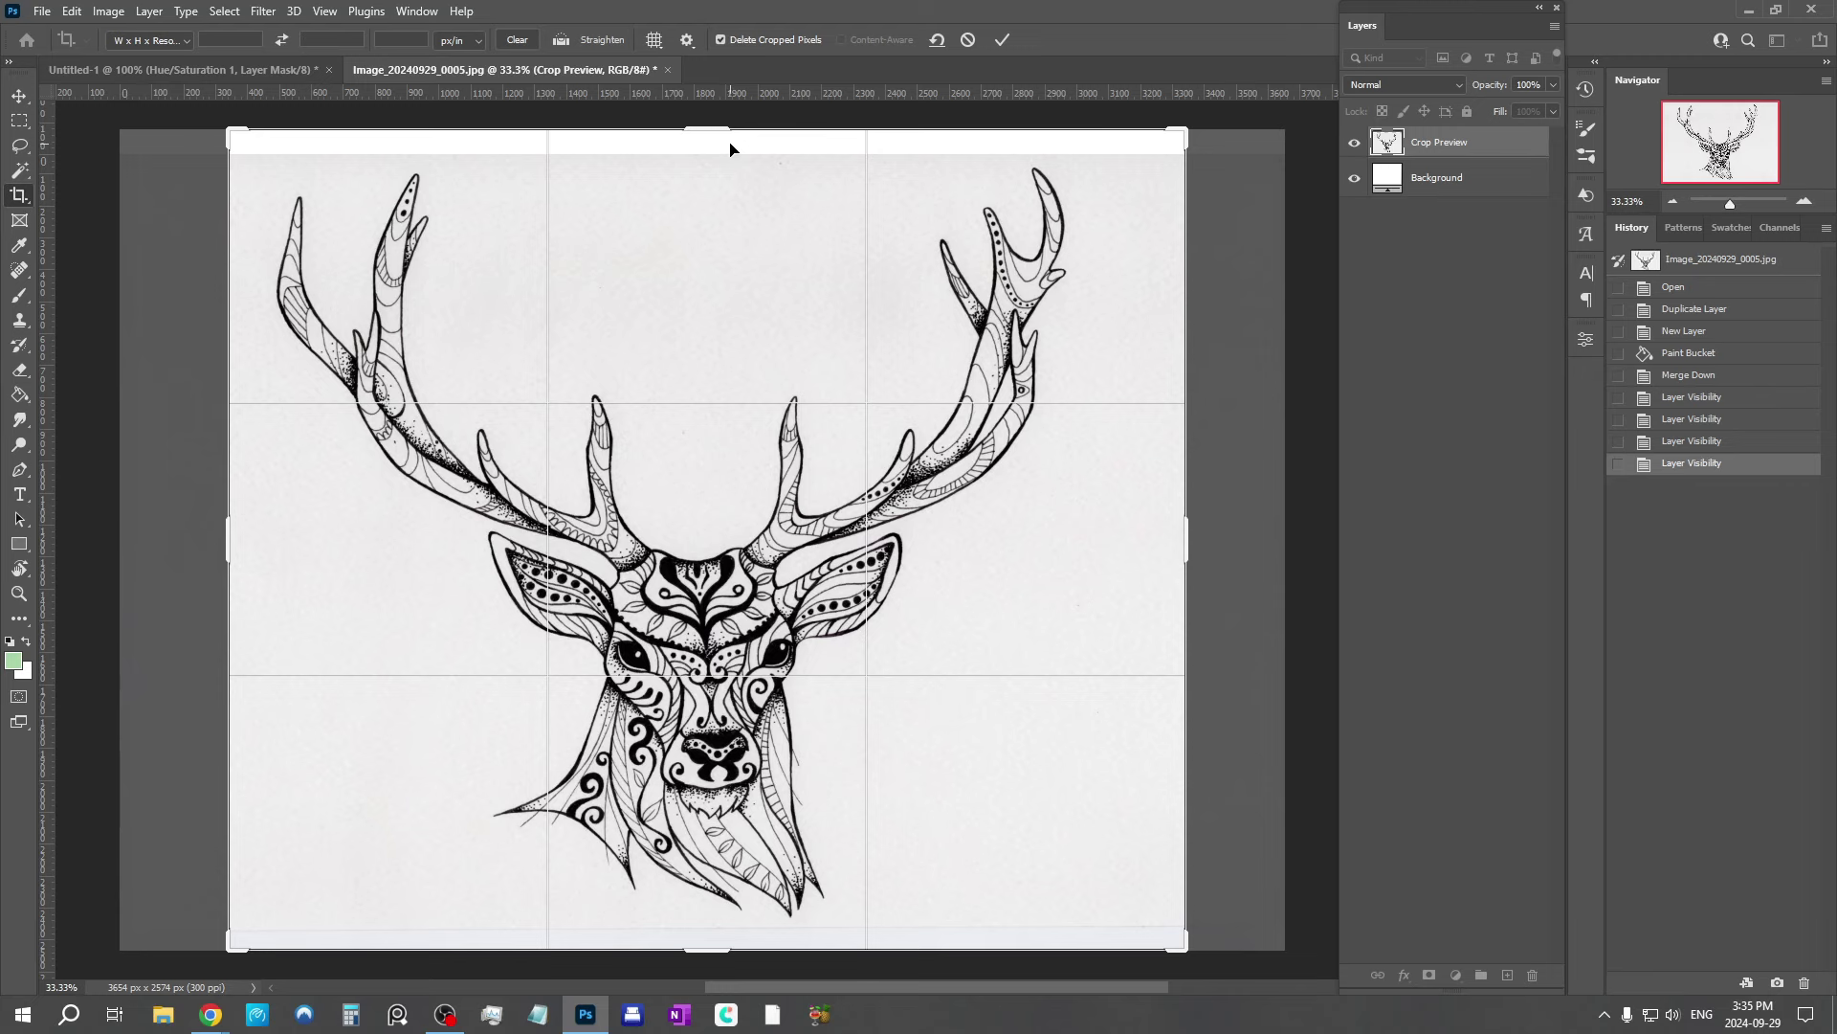
key("Return")
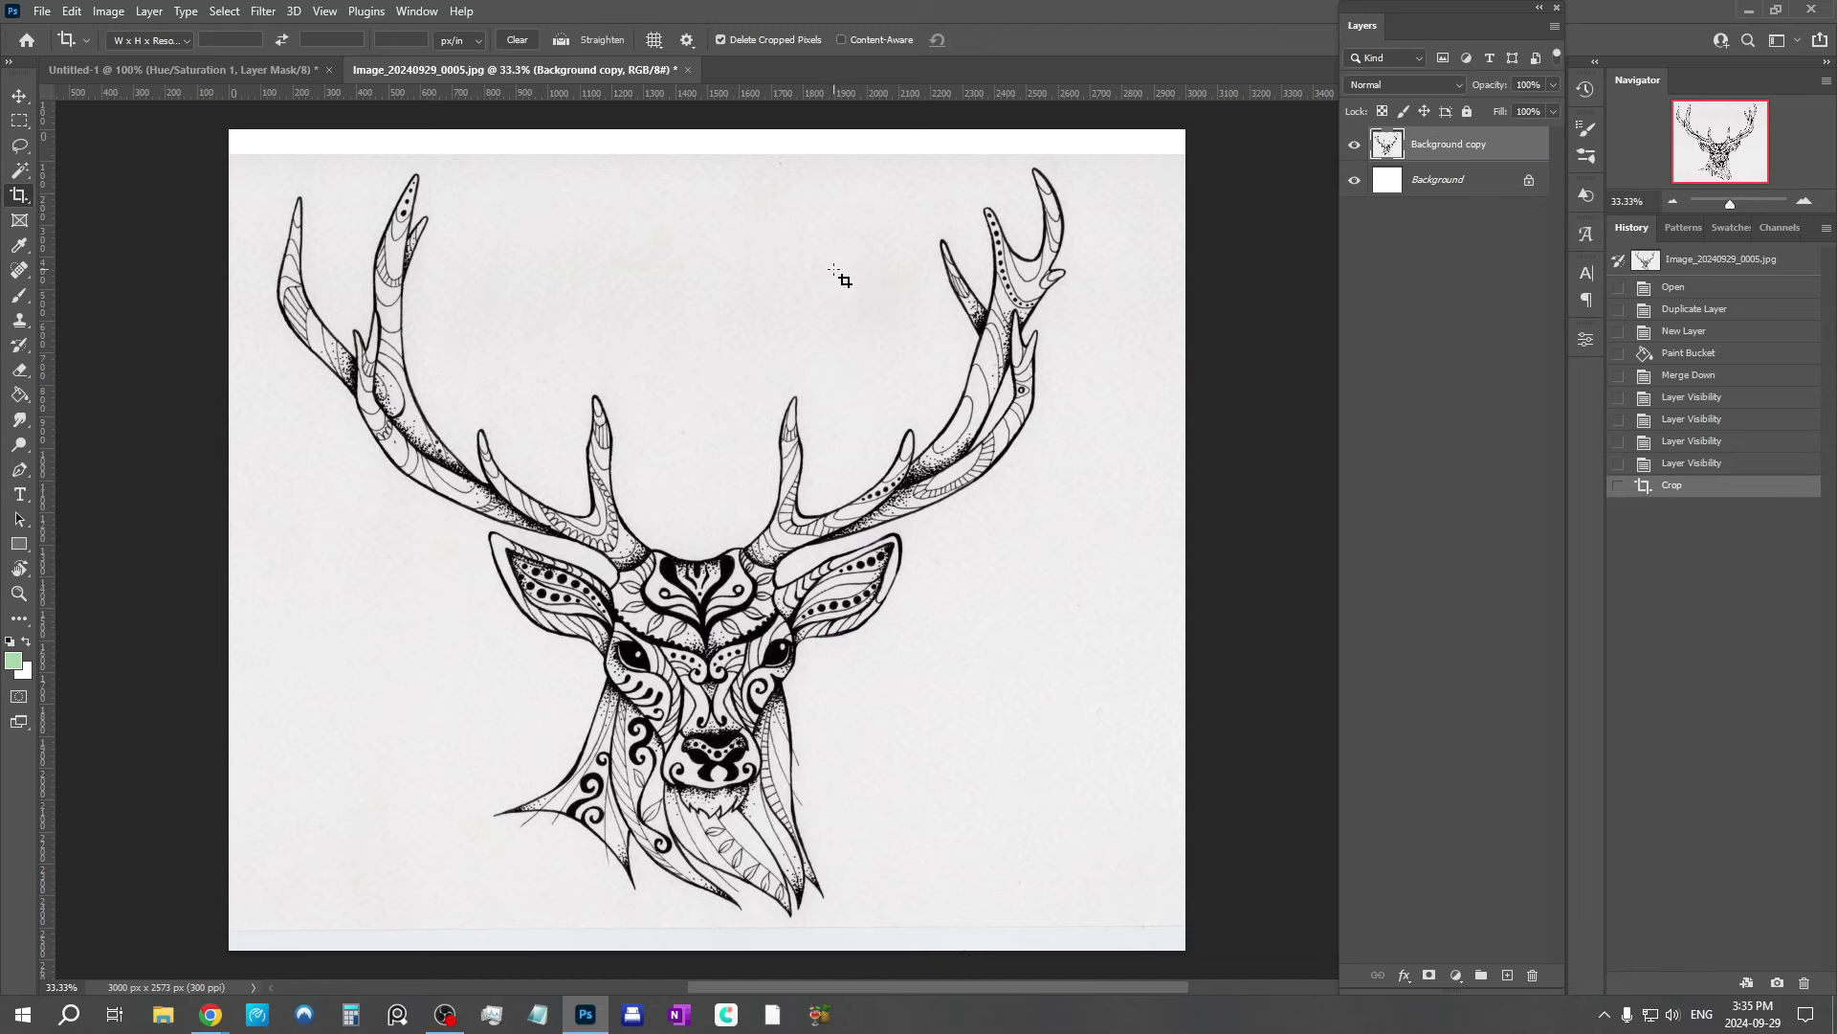
Step: Add a Levels adjustment layer with shadows 22, midtones 0.83 and highlights just under 227, and compare the drawing with and without it
left_click(1456, 975)
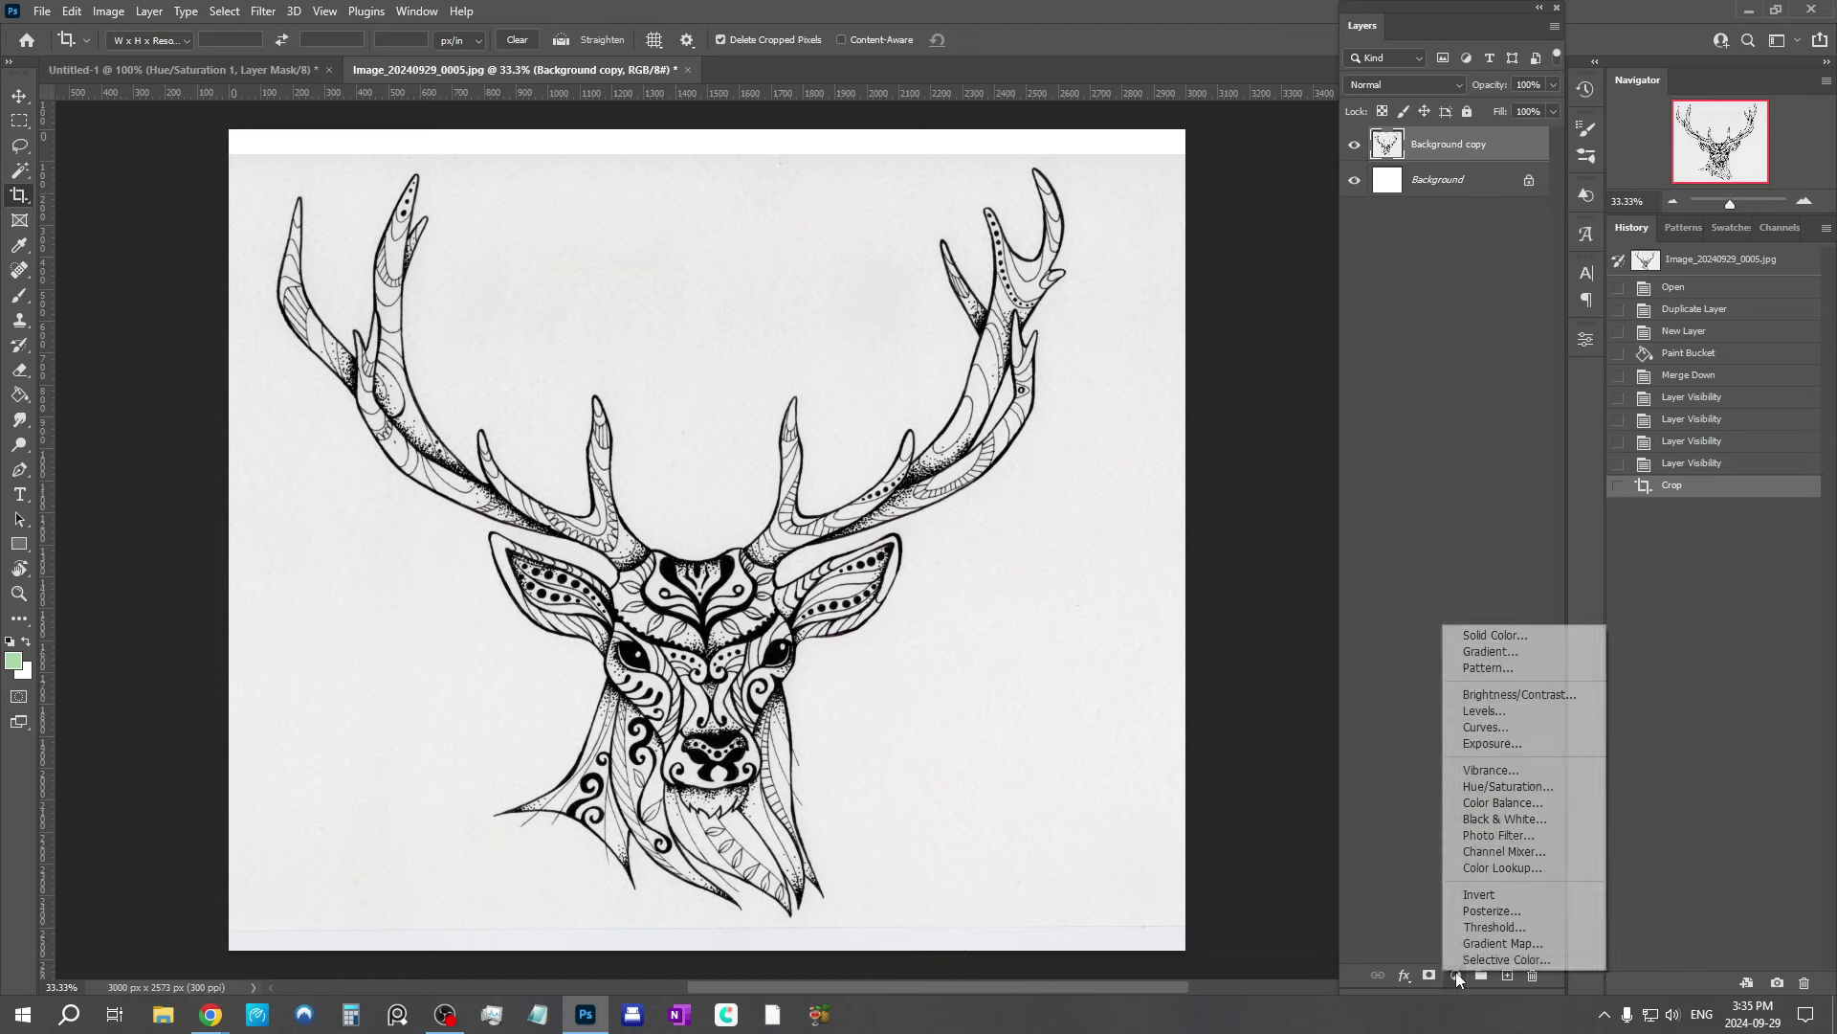
left_click(1492, 714)
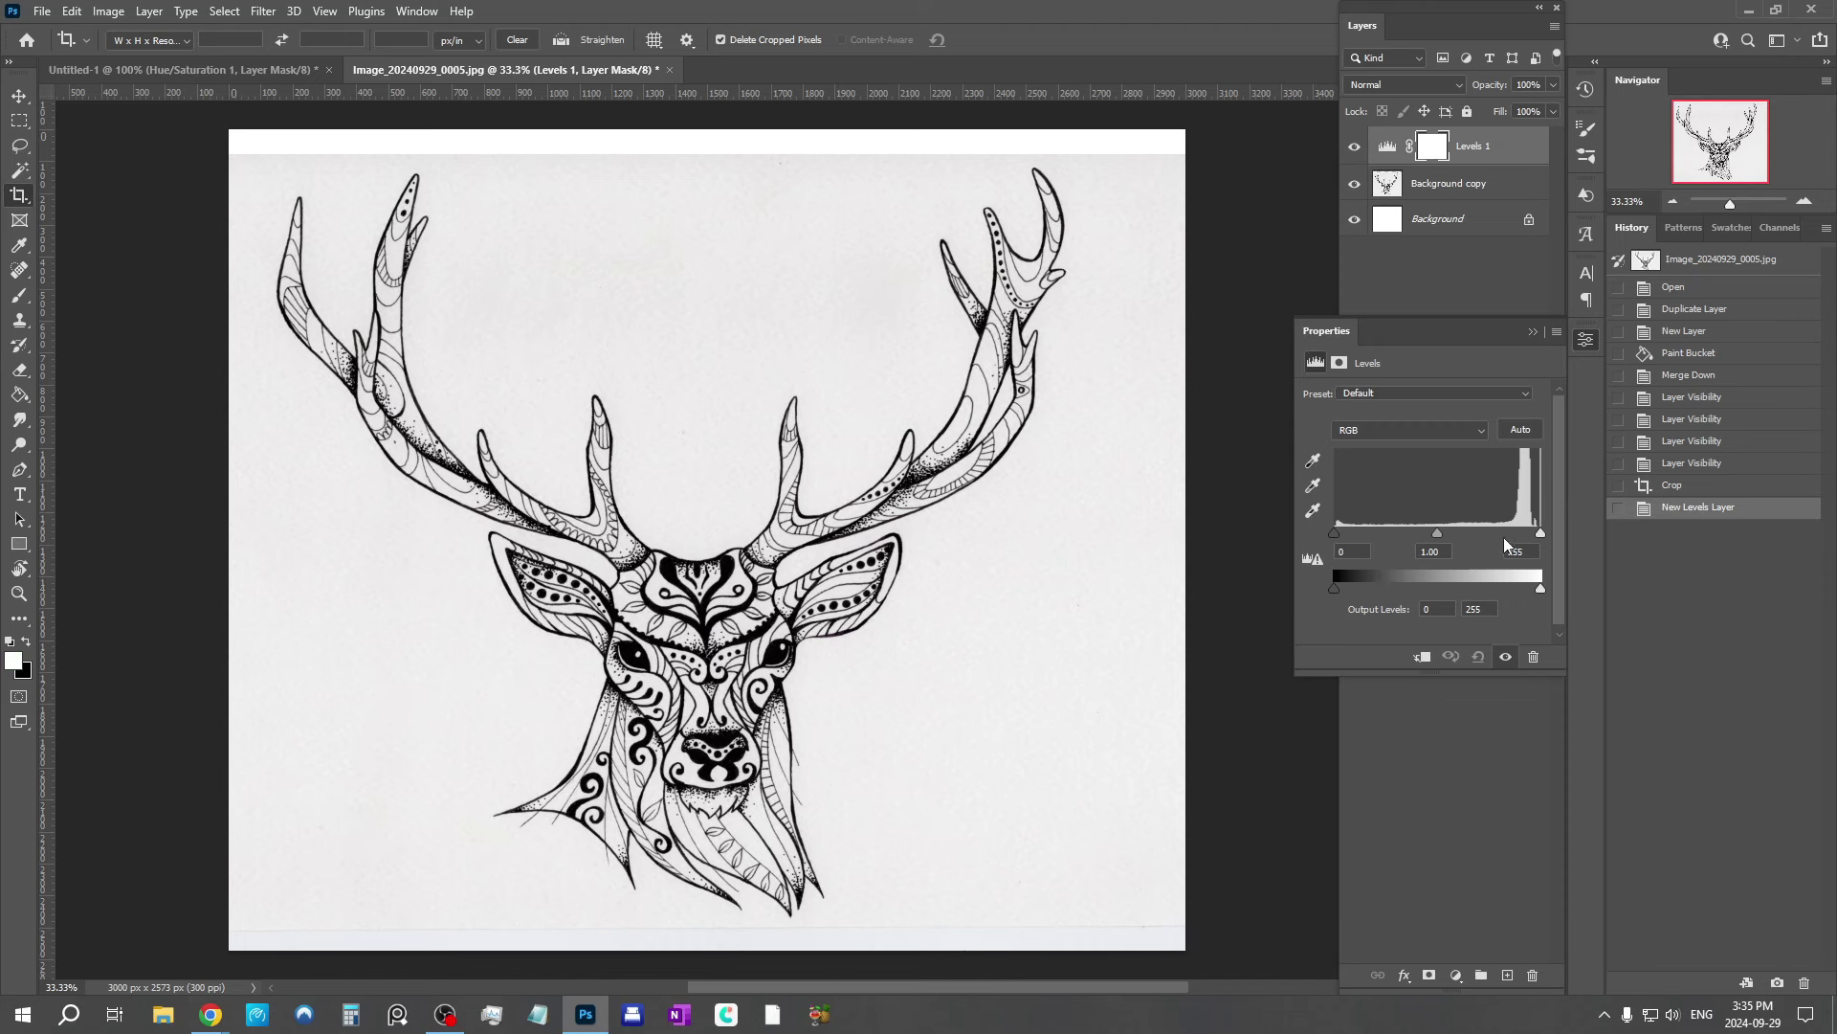
left_click_drag(1540, 533, 1519, 534)
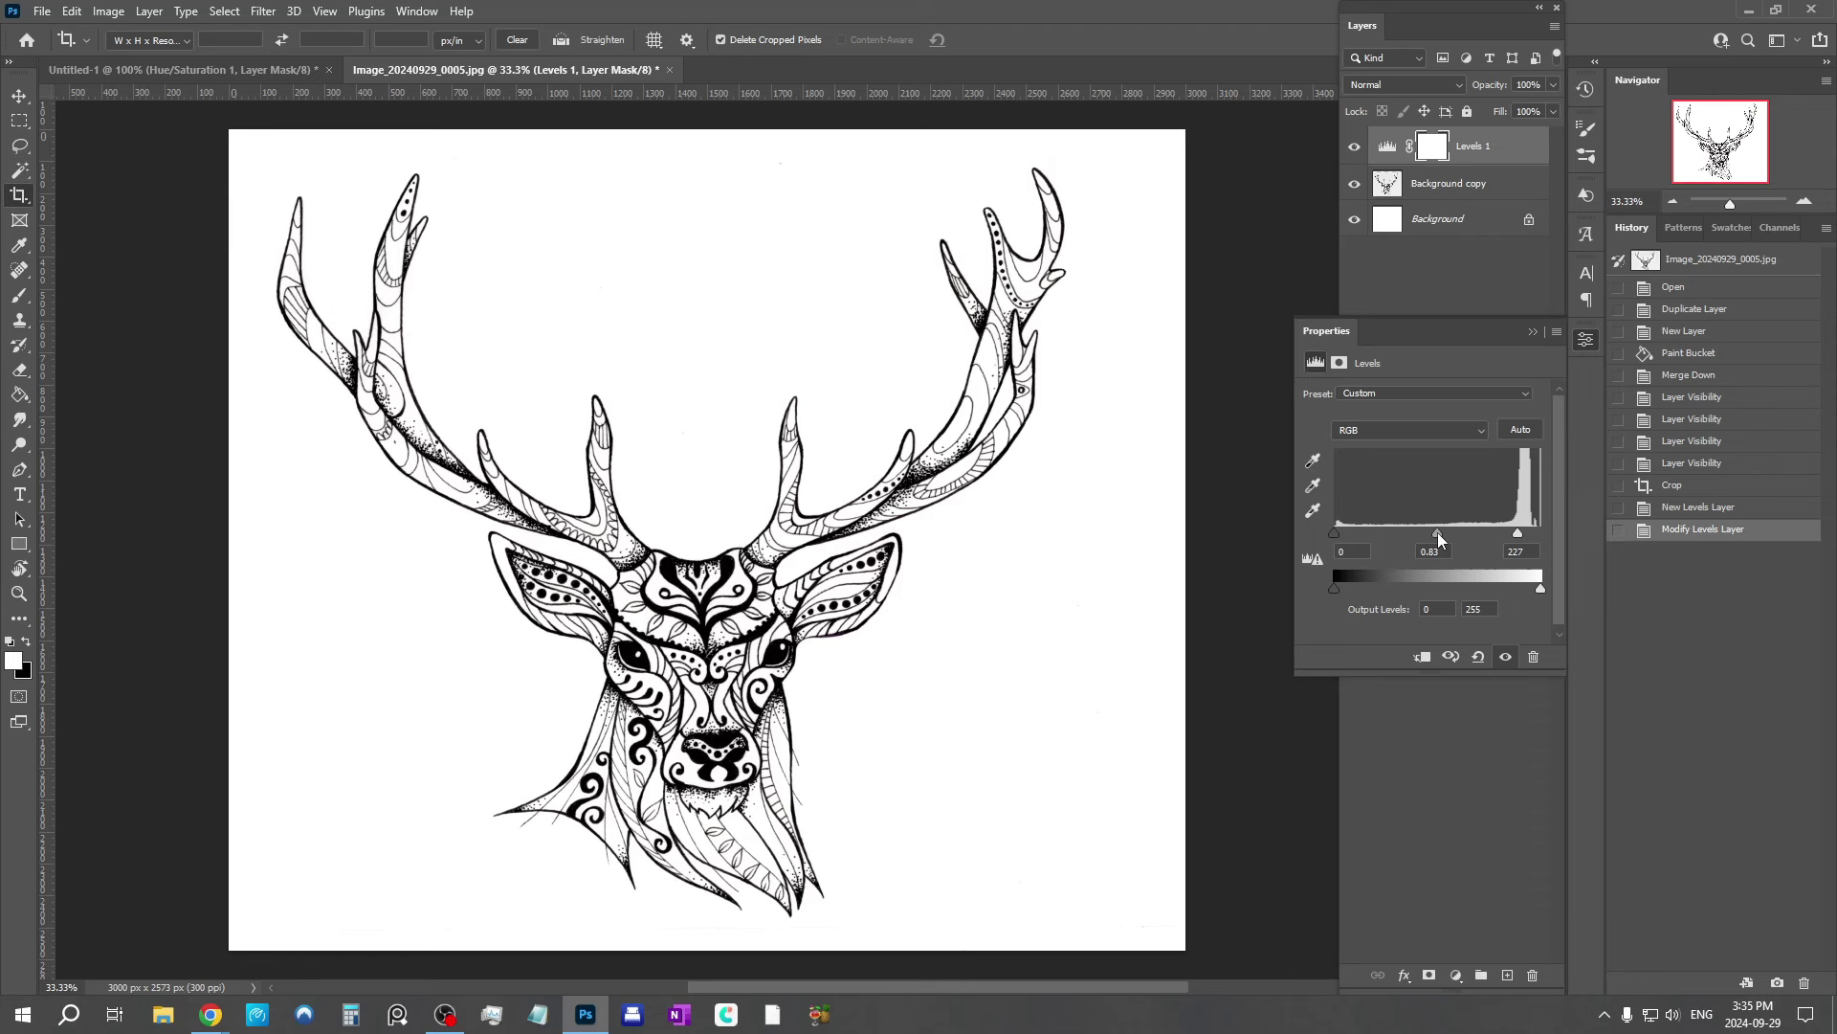
left_click_drag(1336, 534, 1350, 536)
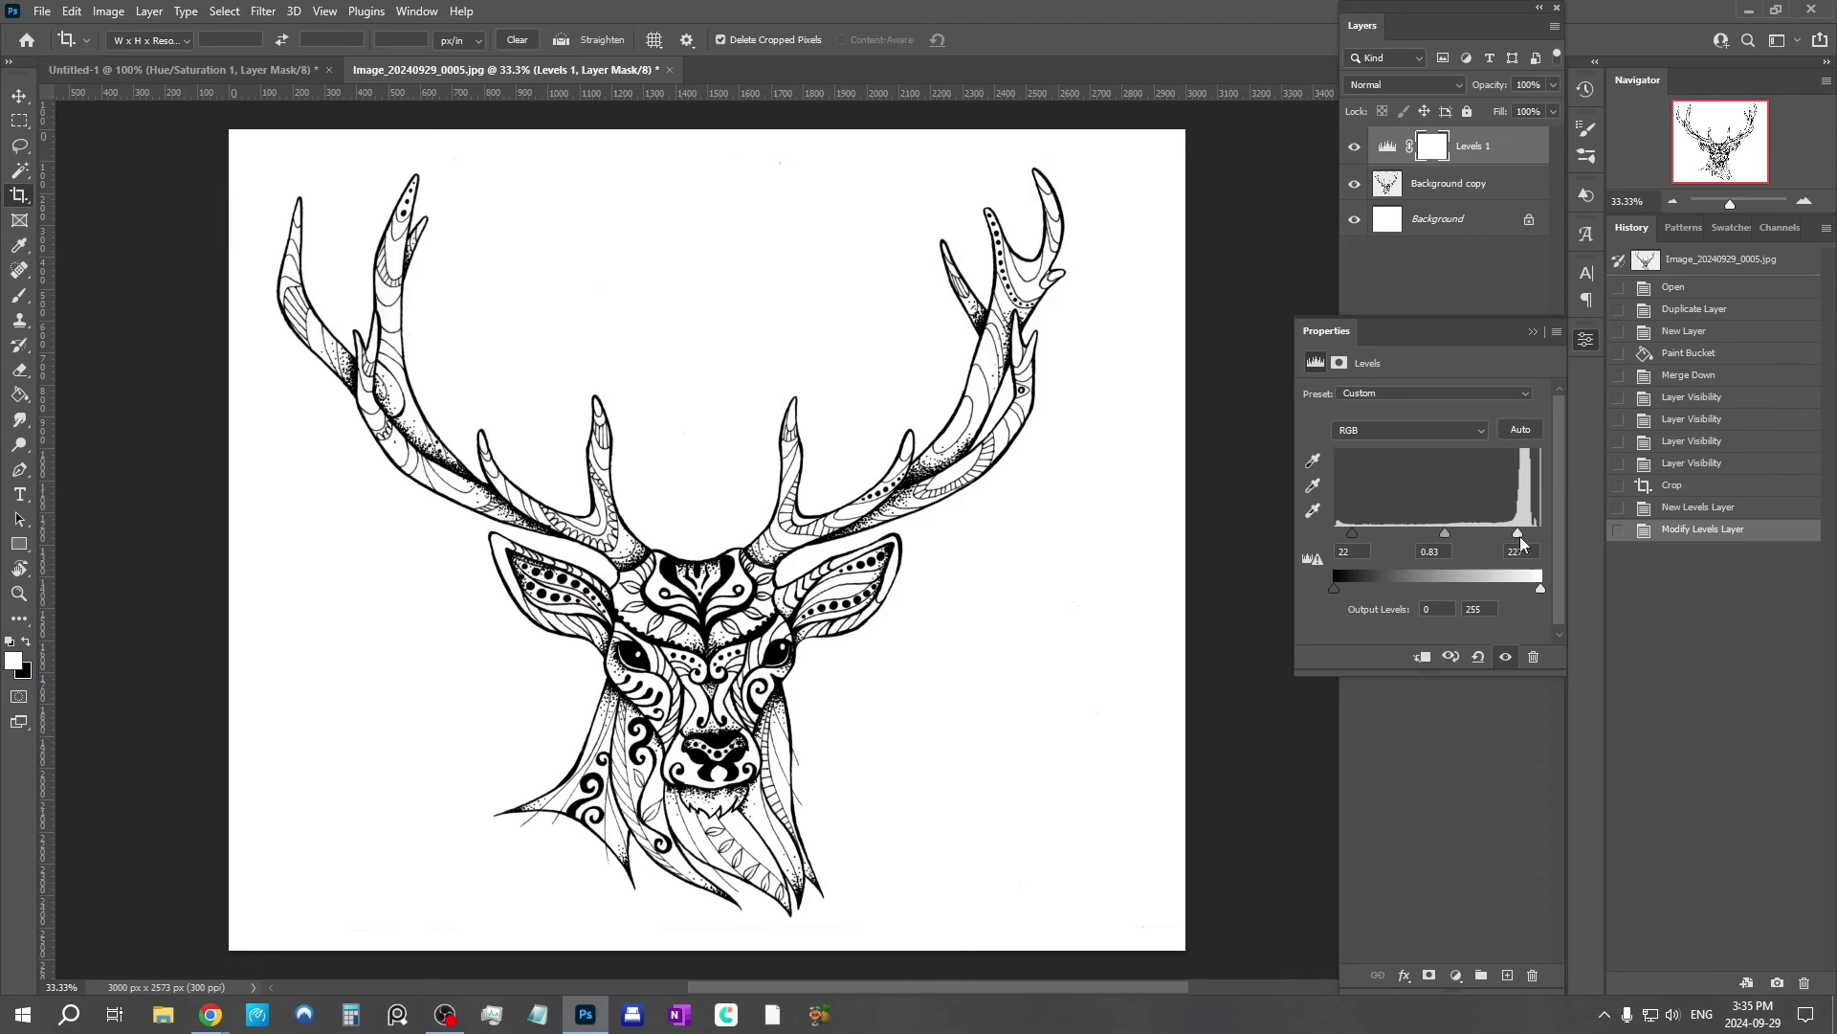
left_click_drag(1518, 533, 1514, 533)
left_click(1532, 332)
left_click(1354, 145)
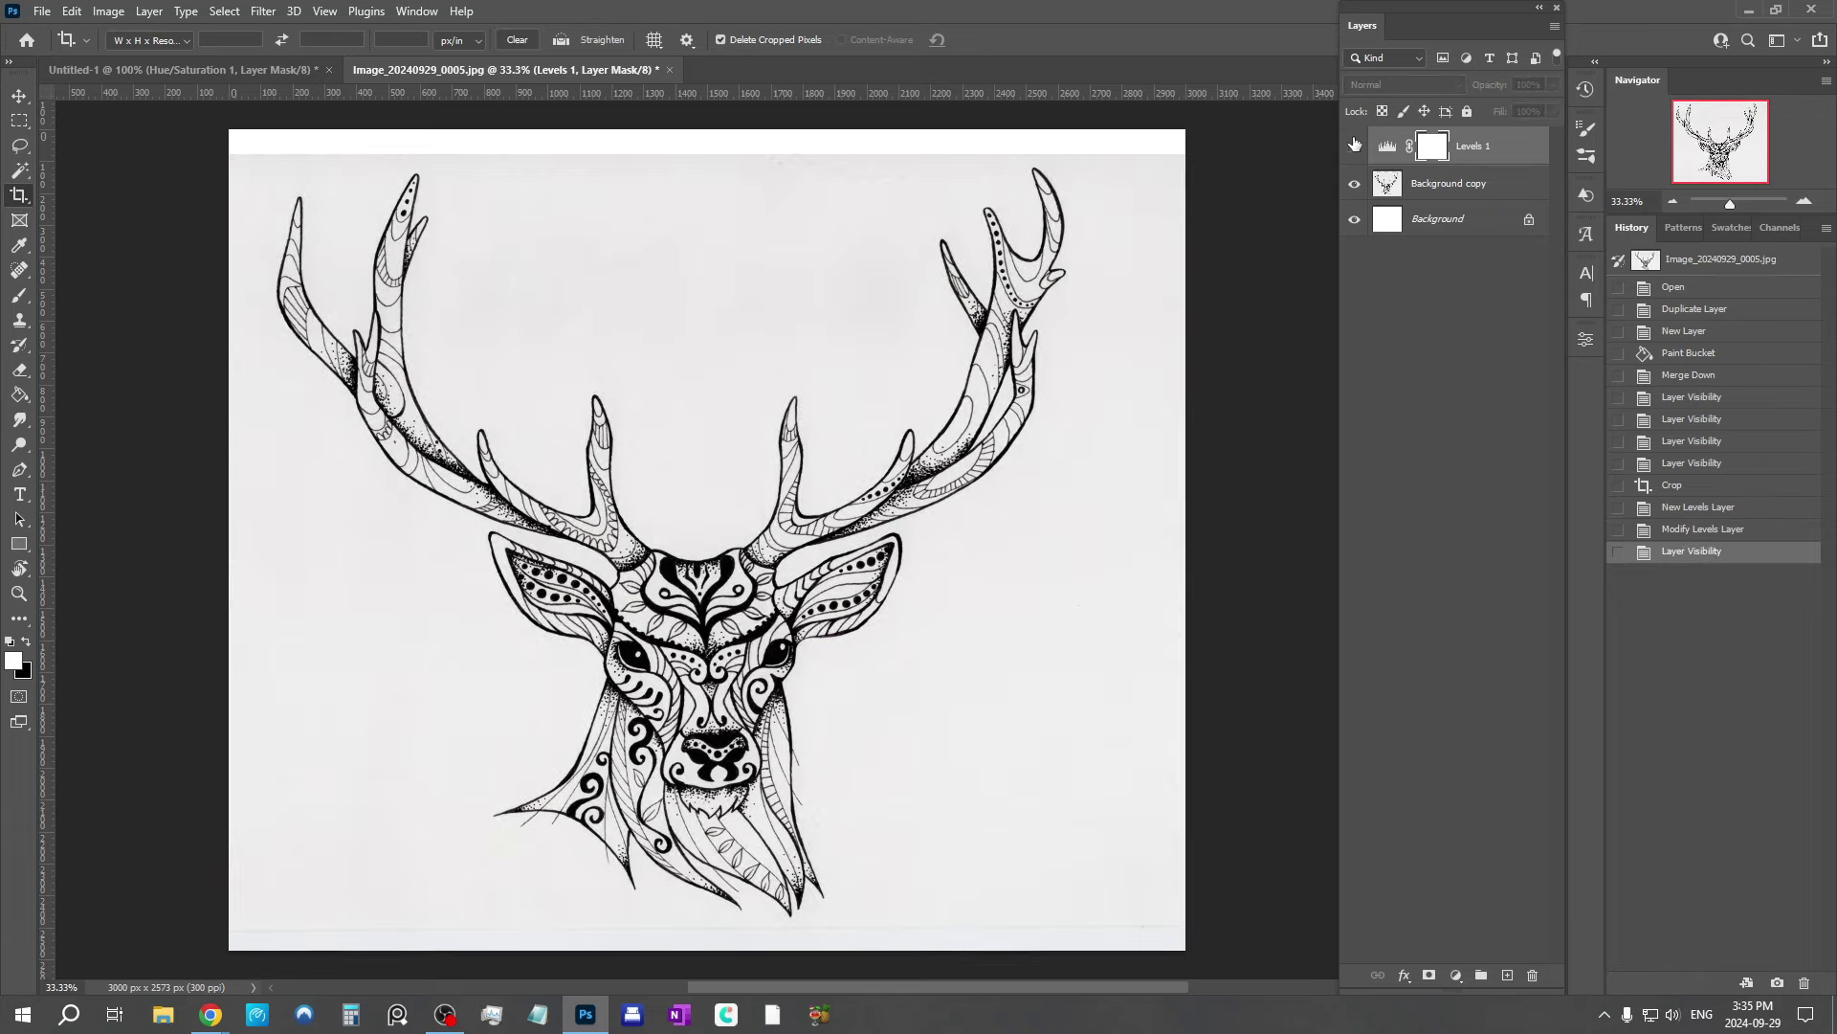
left_click(1354, 145)
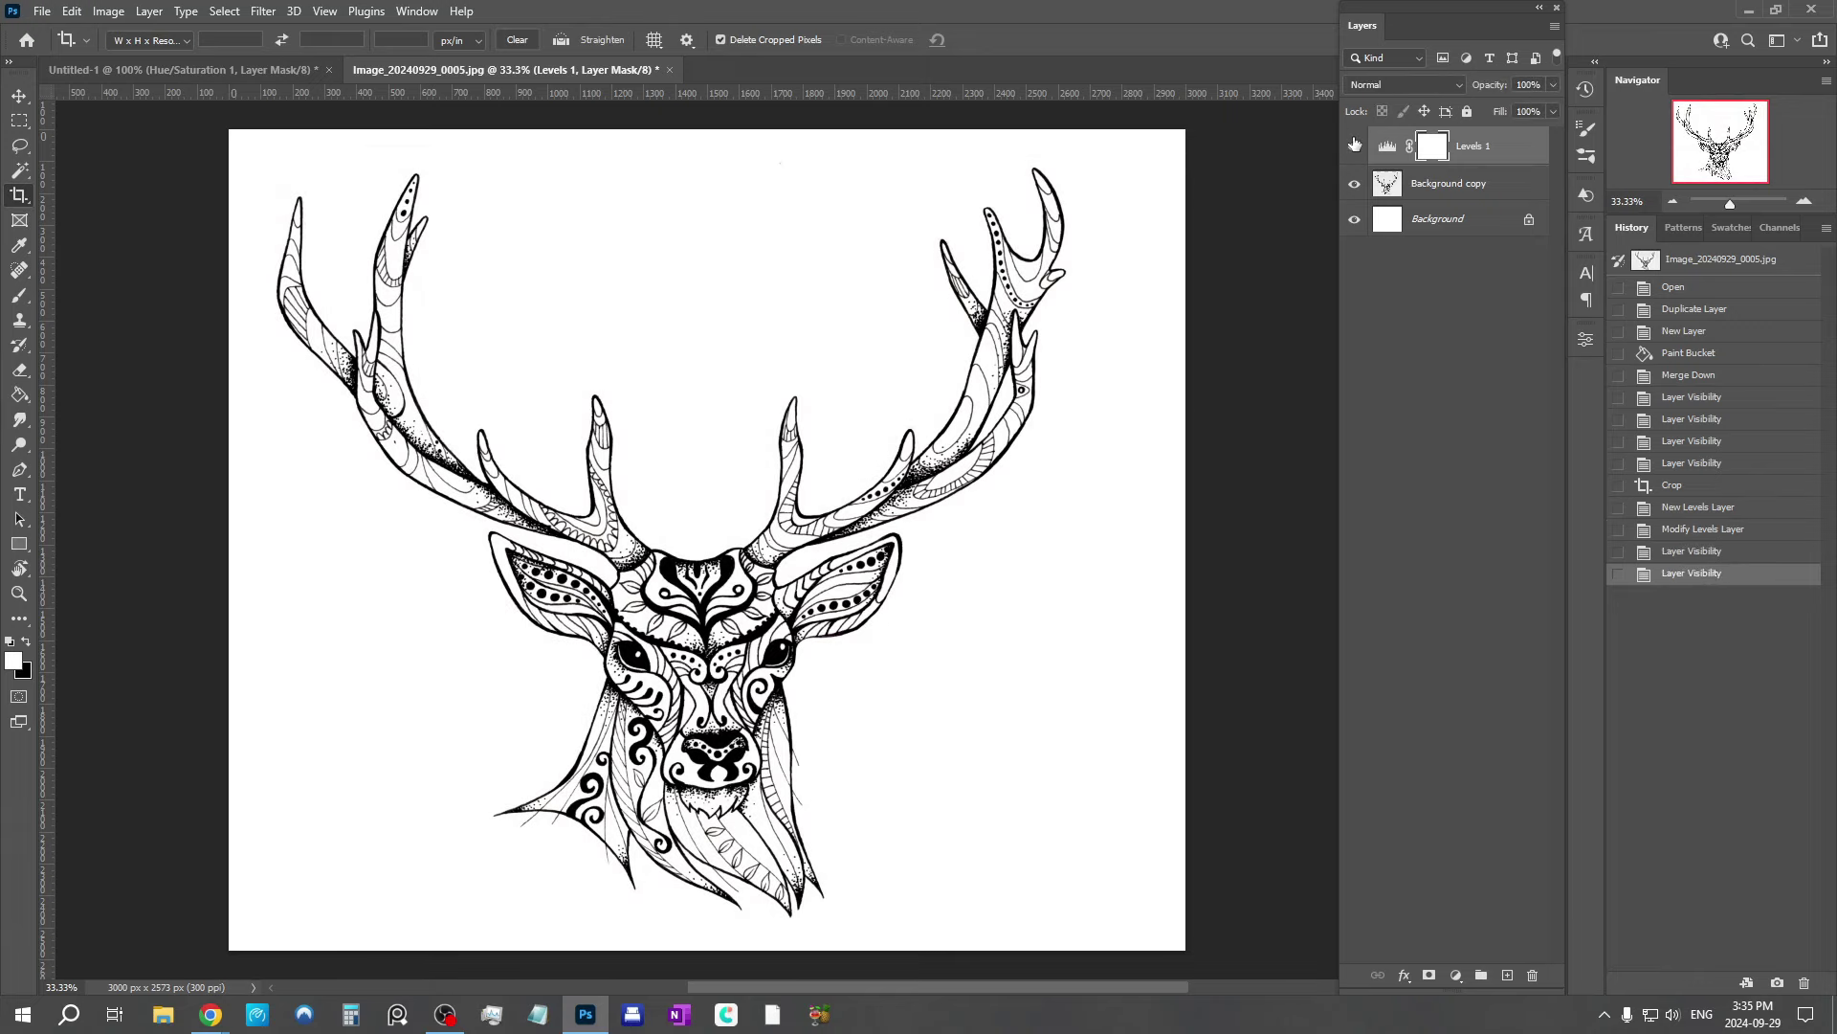
Step: Remove the stray ink dot on the deer's left-hand antler from the Background copy layer with the Spot Healing Brush
scroll(800, 558, "up", 3)
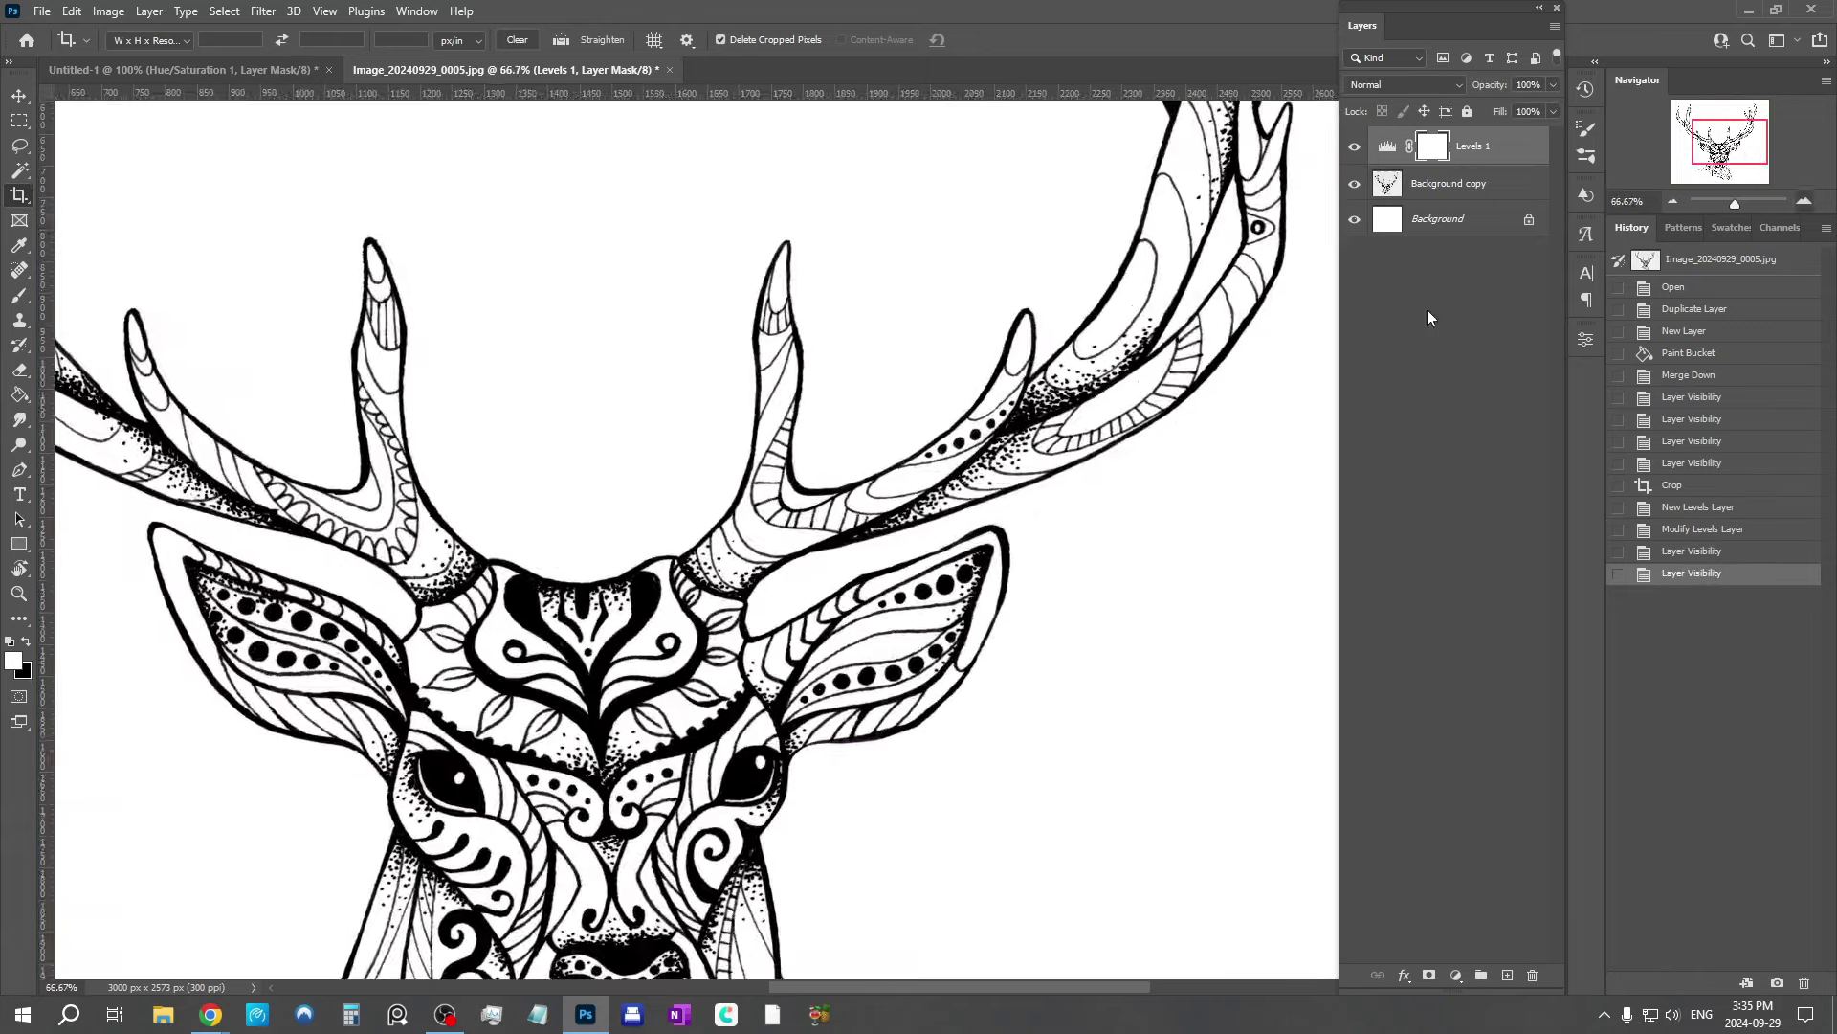
left_click_drag(513, 370, 1389, 225)
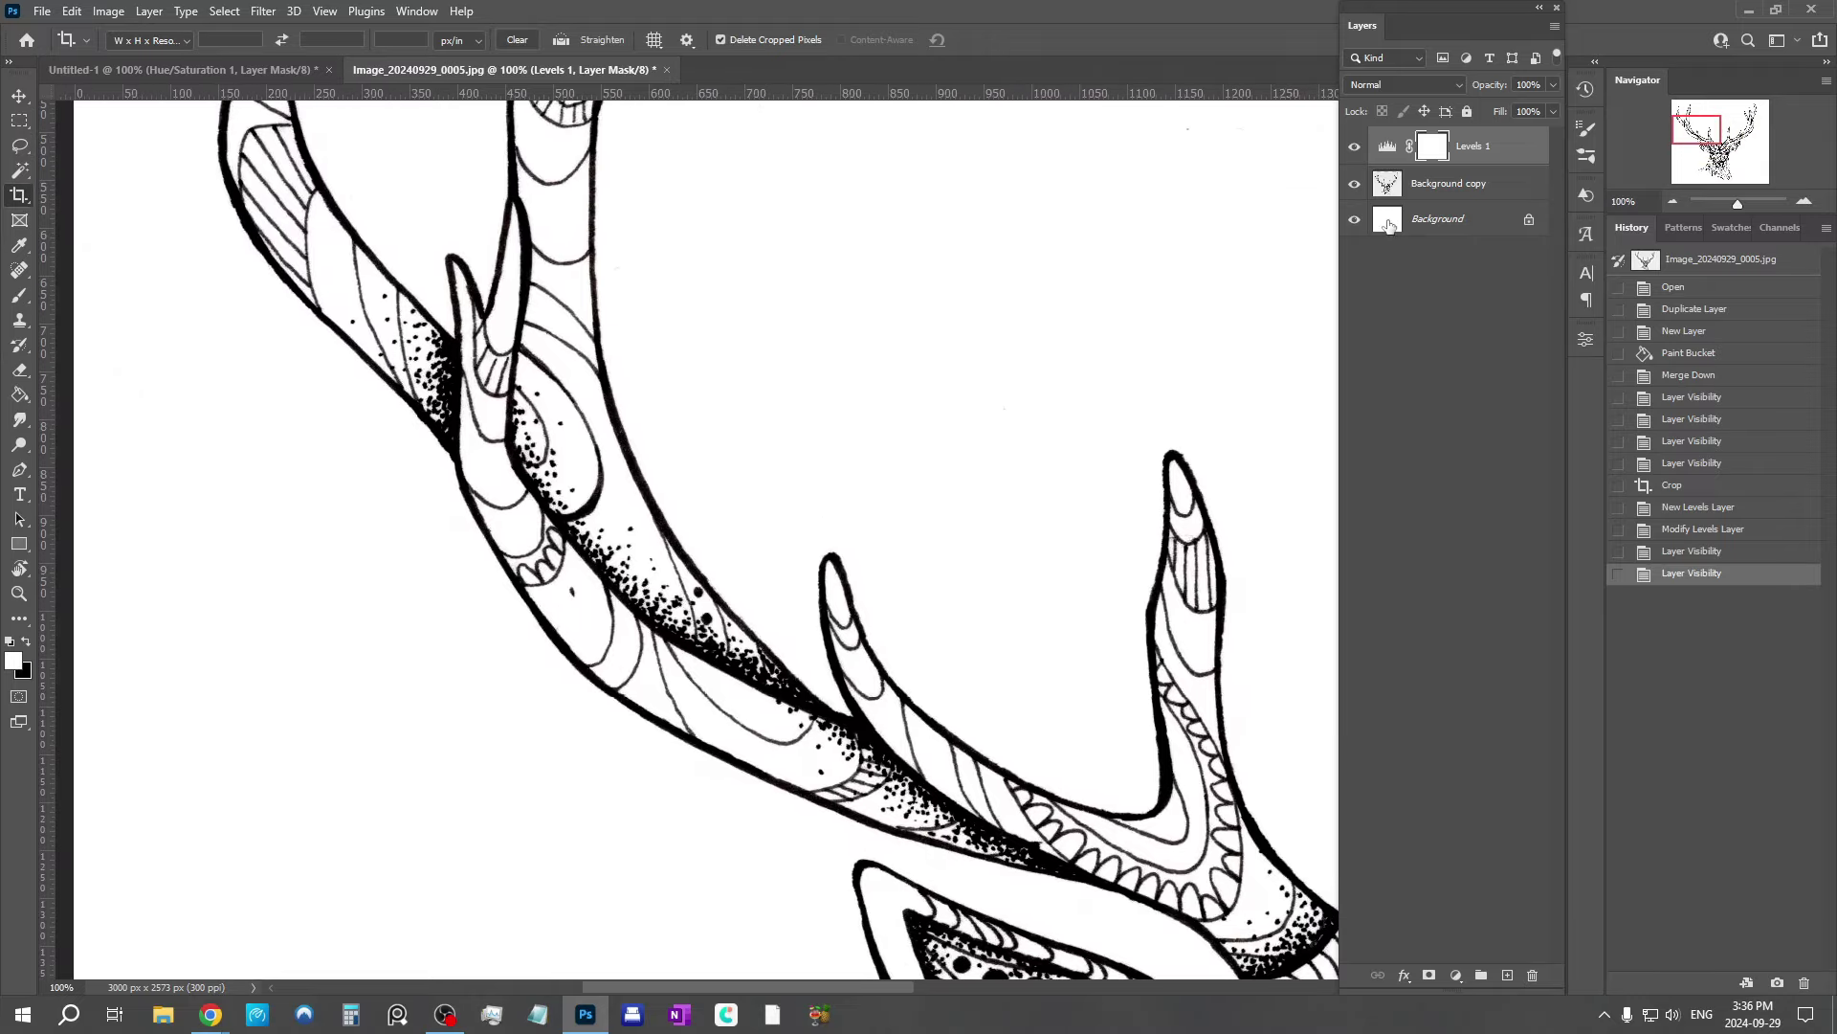
left_click(1447, 185)
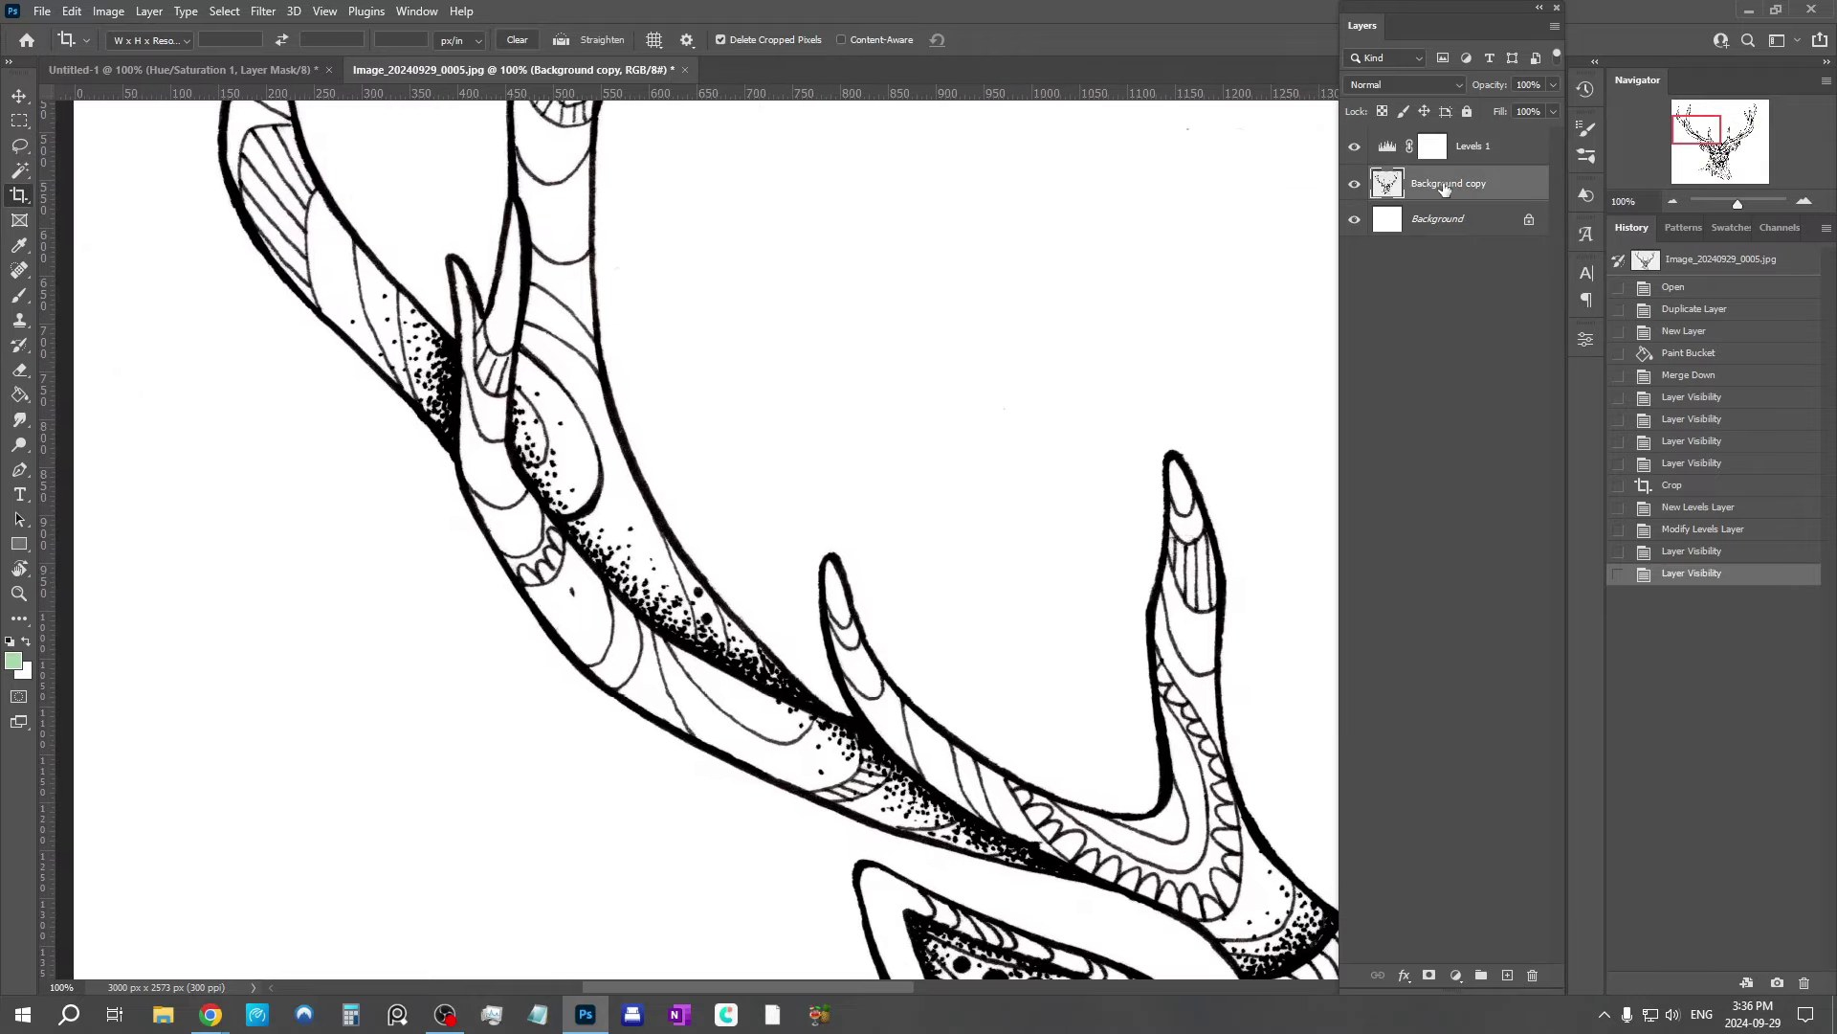
left_click(19, 271)
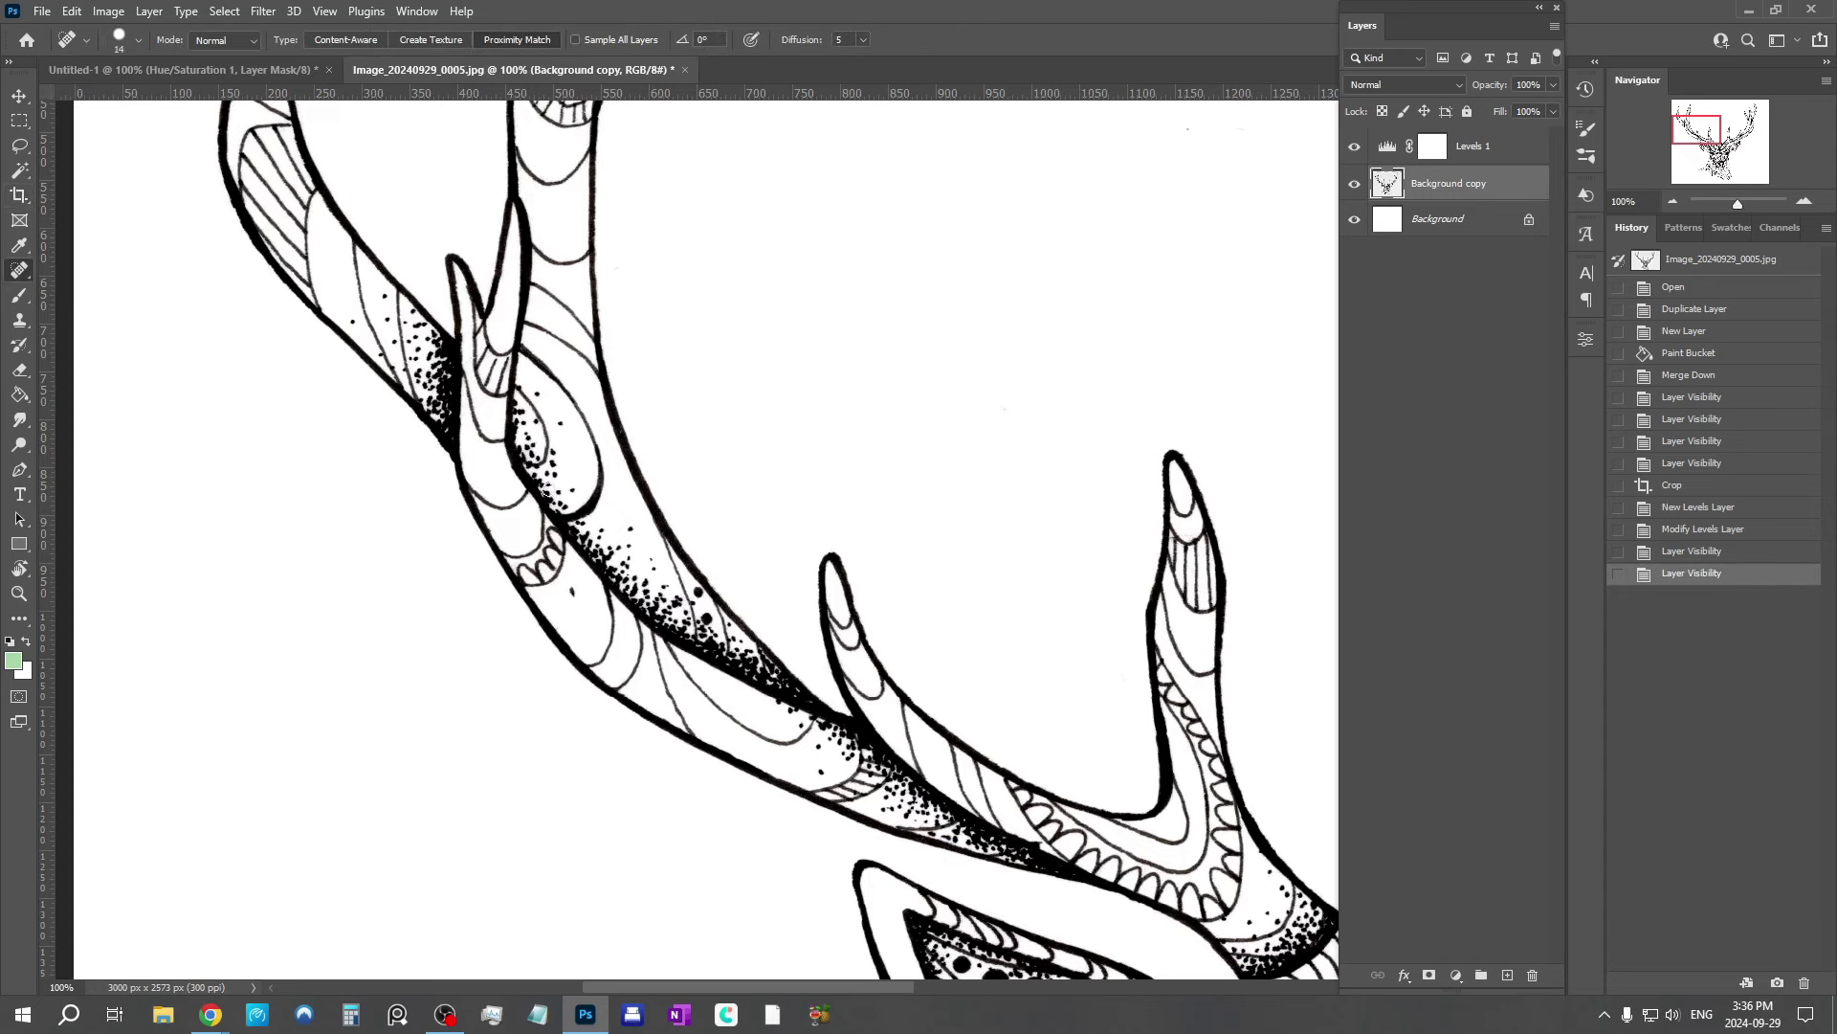
left_click_drag(576, 585, 575, 608)
Step: Inspect the deer's neck, muzzle, face, ears and antlers at 100% for remaining stray marks
mouse_move(712, 608)
left_mouse_down()
mouse_move(743, 804)
mouse_move(513, 450)
left_mouse_up()
mouse_move(682, 722)
left_mouse_down()
mouse_move(651, 460)
mouse_move(536, 143)
mouse_move(727, 728)
mouse_move(746, 613)
left_mouse_up()
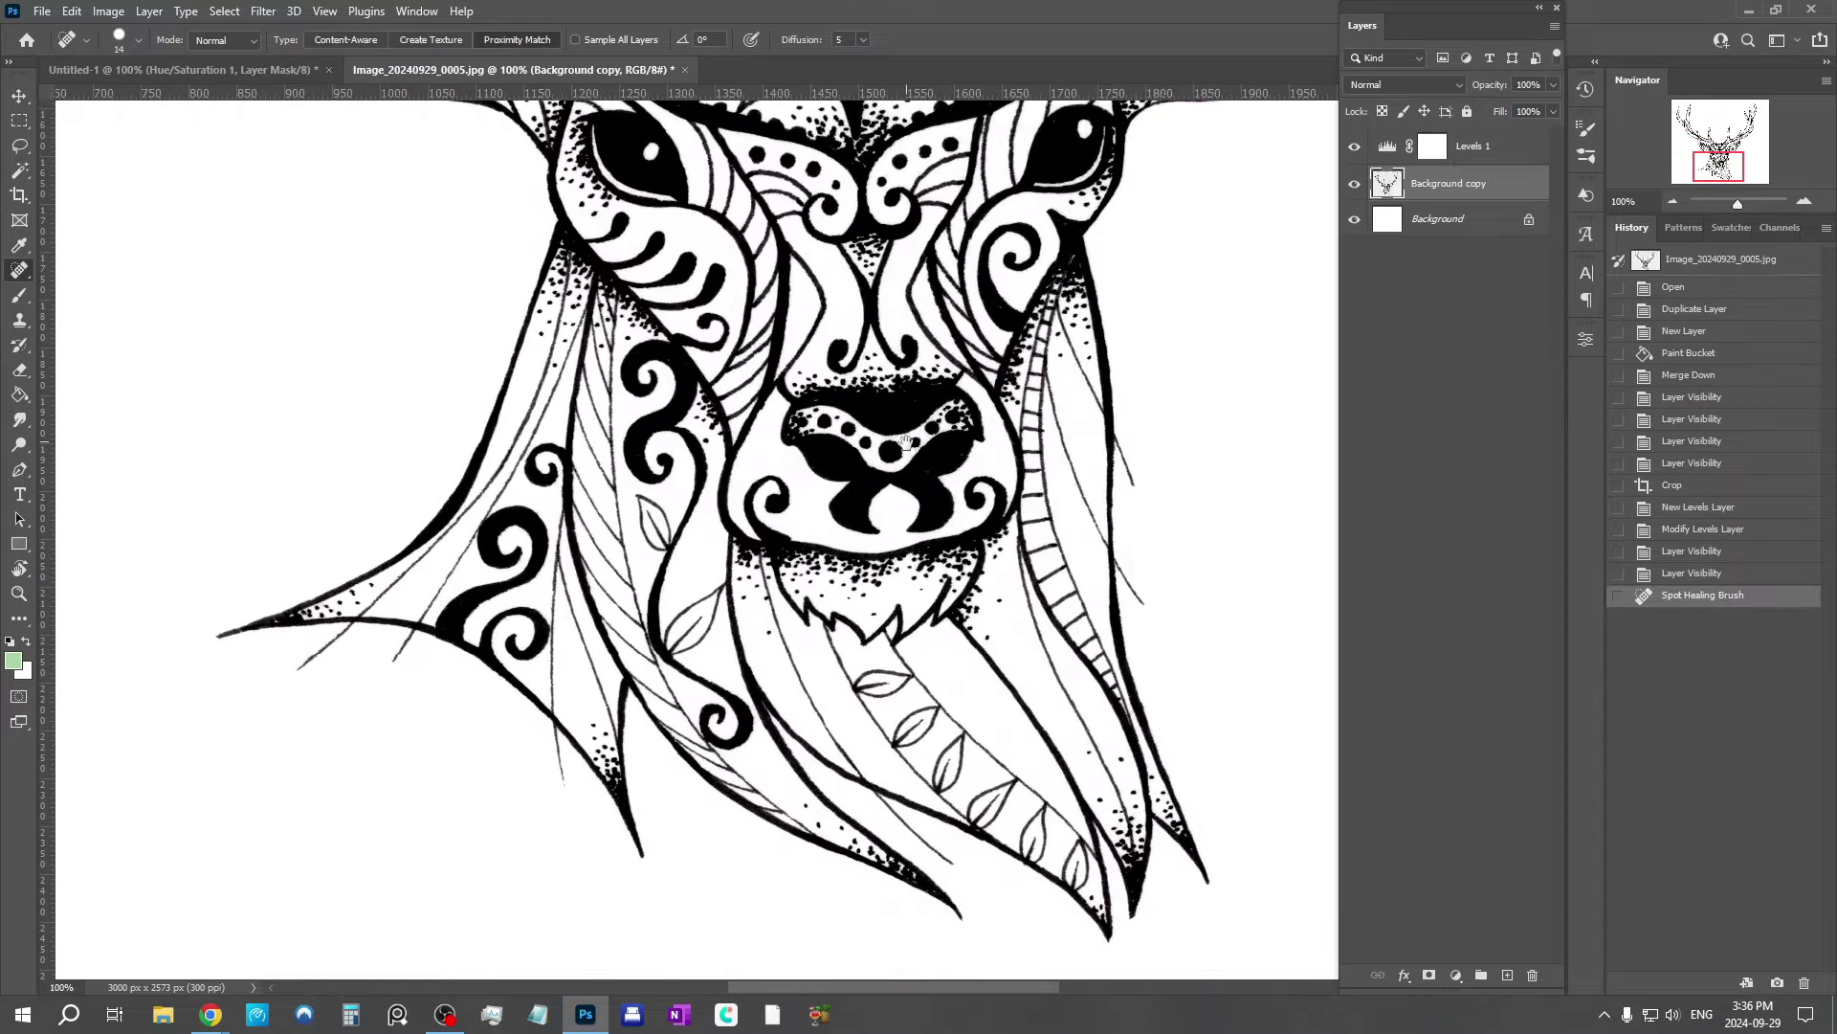
left_click_drag(905, 437, 758, 749)
left_click_drag(876, 514, 775, 710)
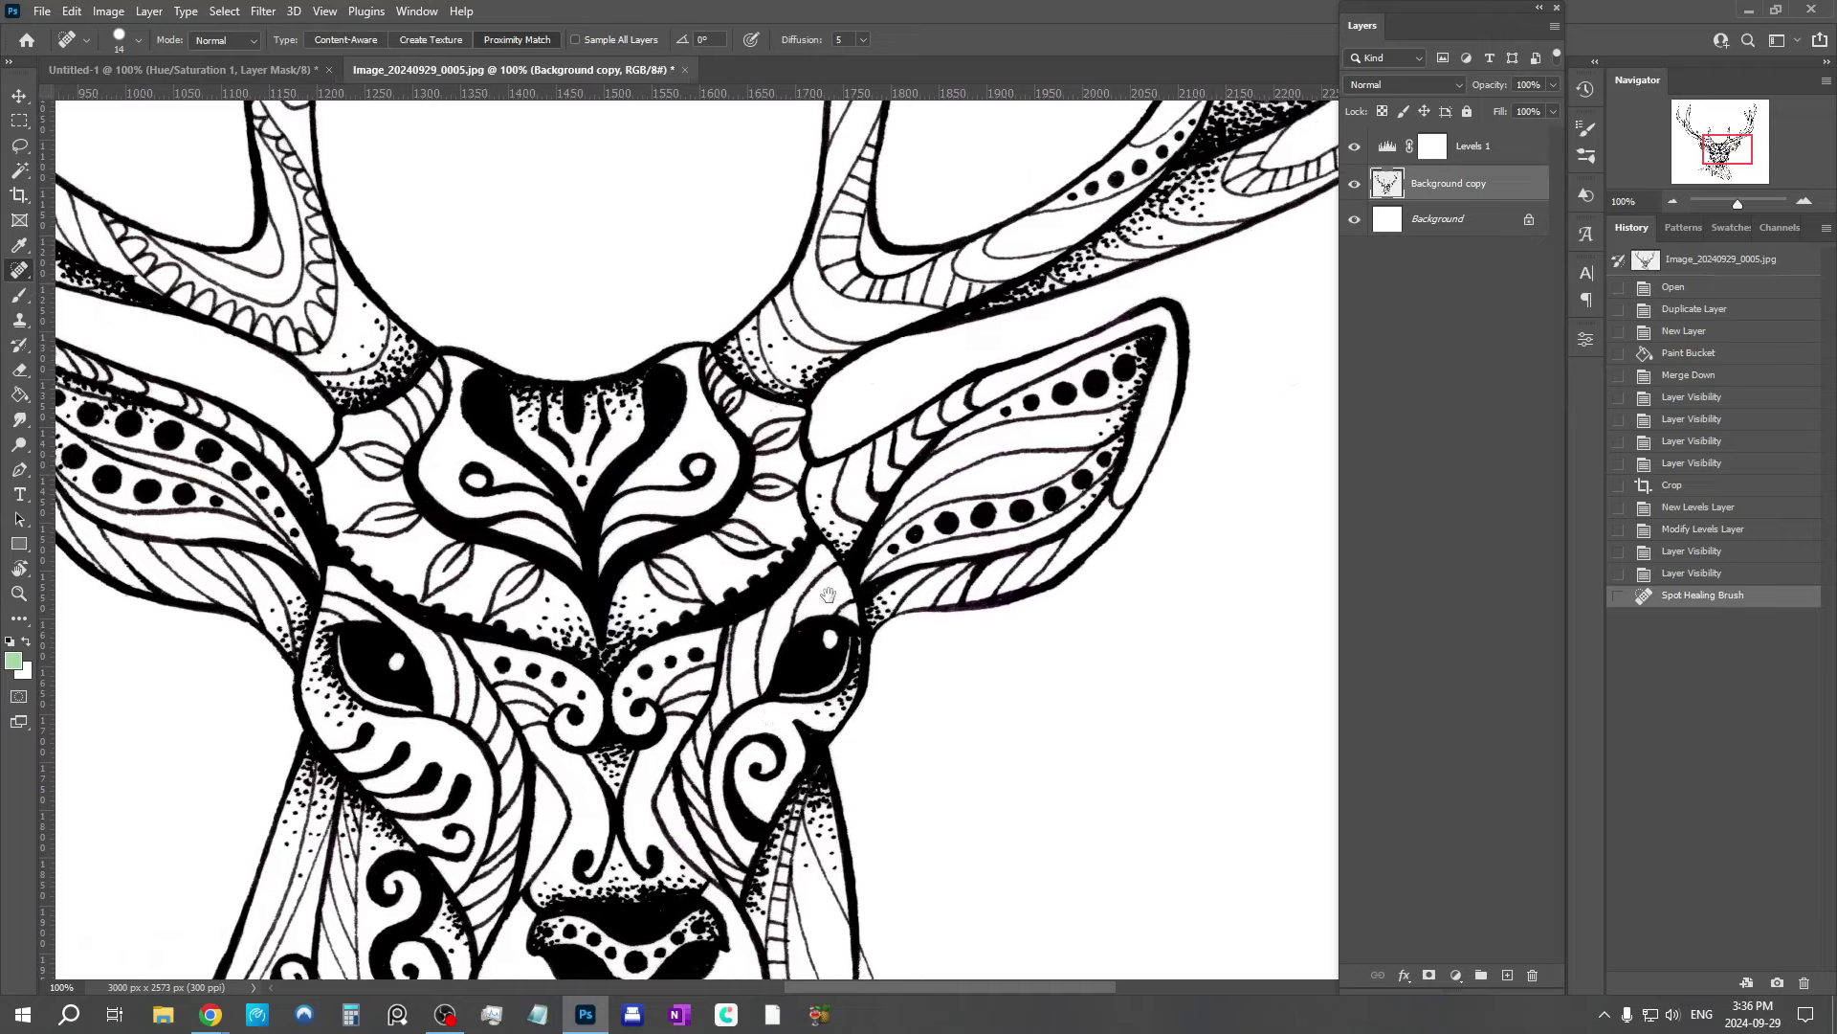
left_click_drag(934, 462, 825, 642)
mouse_move(1024, 419)
left_mouse_down()
mouse_move(1029, 364)
mouse_move(776, 652)
left_mouse_up()
left_click_drag(1019, 345, 939, 543)
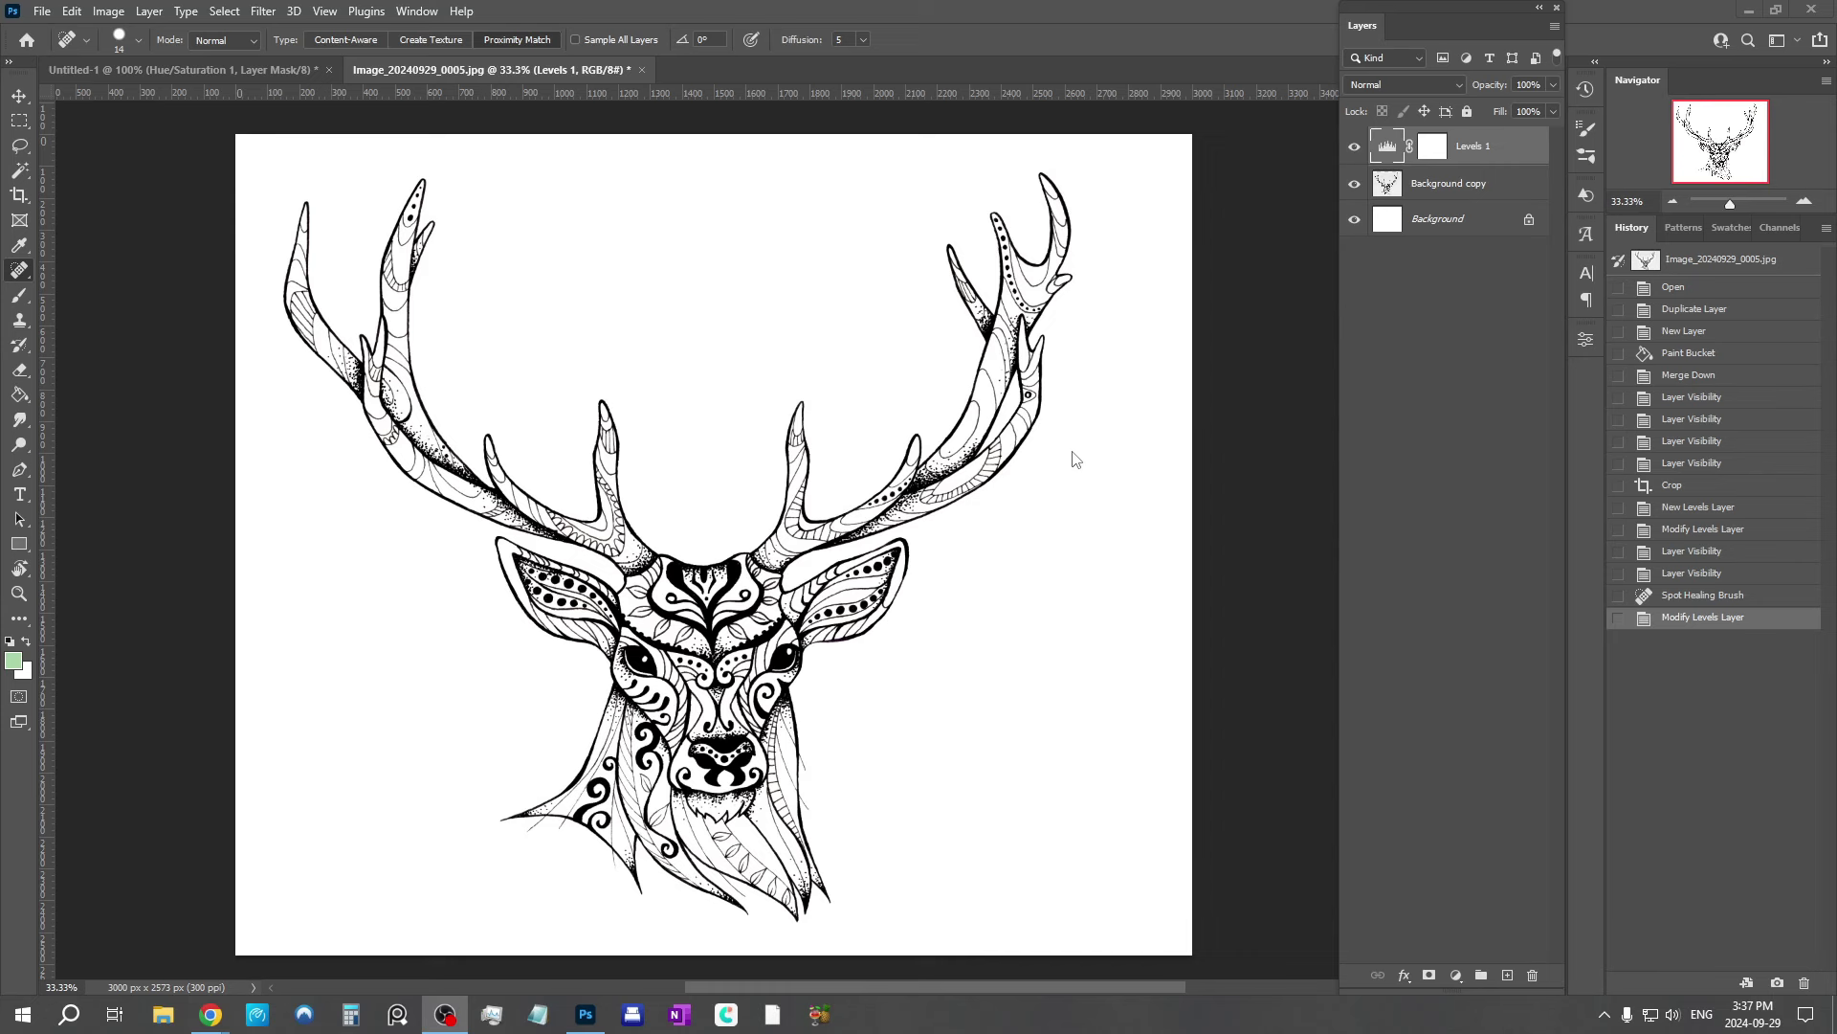
Step: Duplicate the Background copy layer, merge the duplicate with the Levels 1 adjustment, and hide the original Background copy
left_click(1443, 187)
right_click(1456, 183)
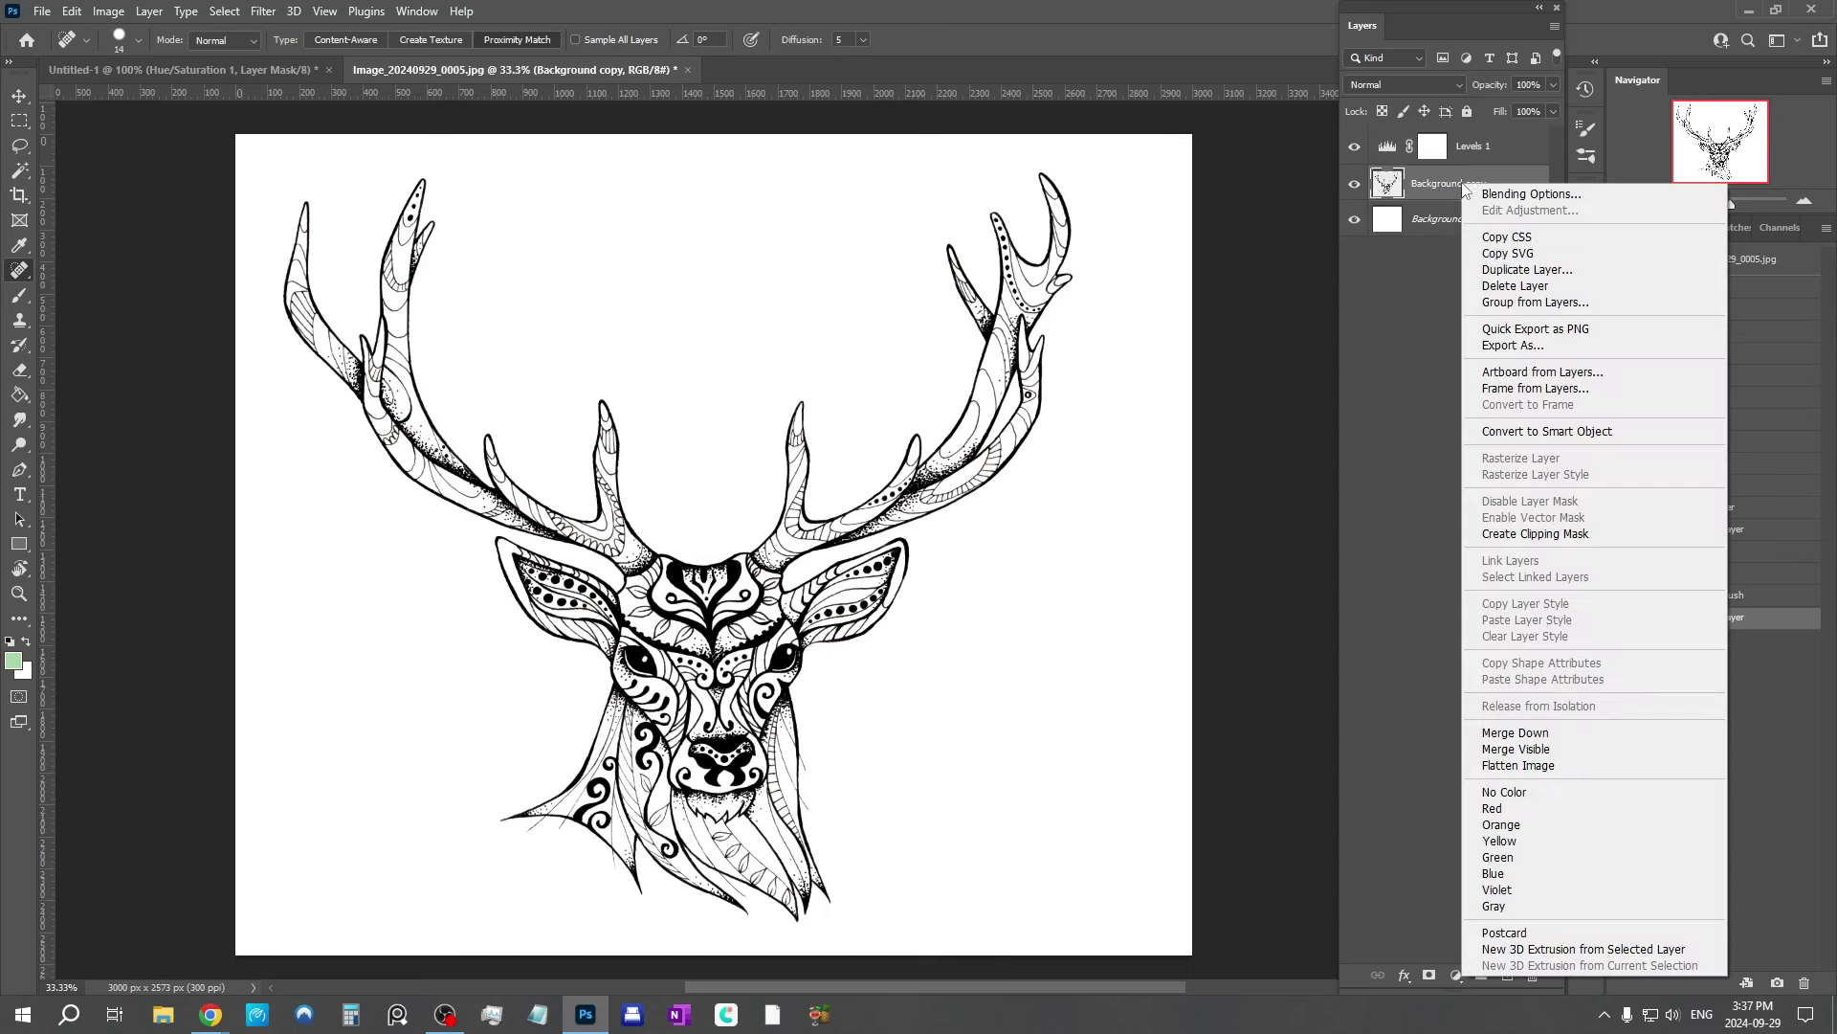
left_click(1514, 271)
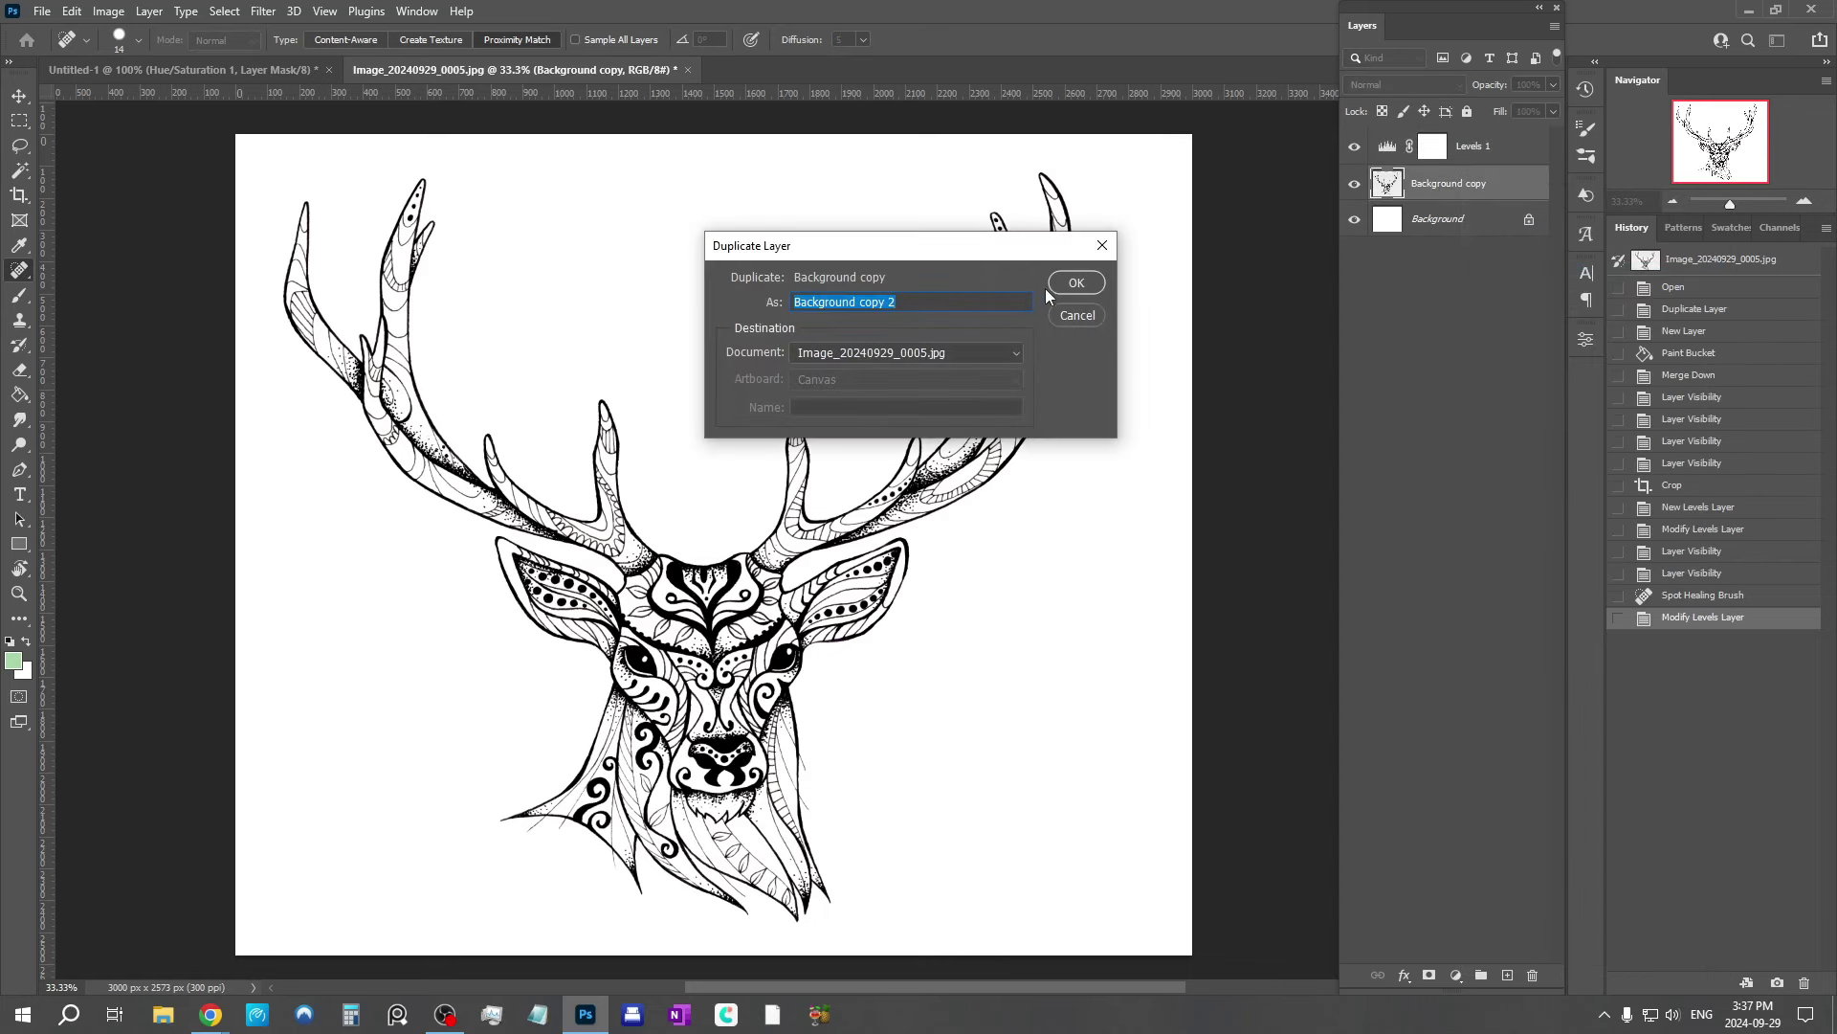
left_click(1059, 285)
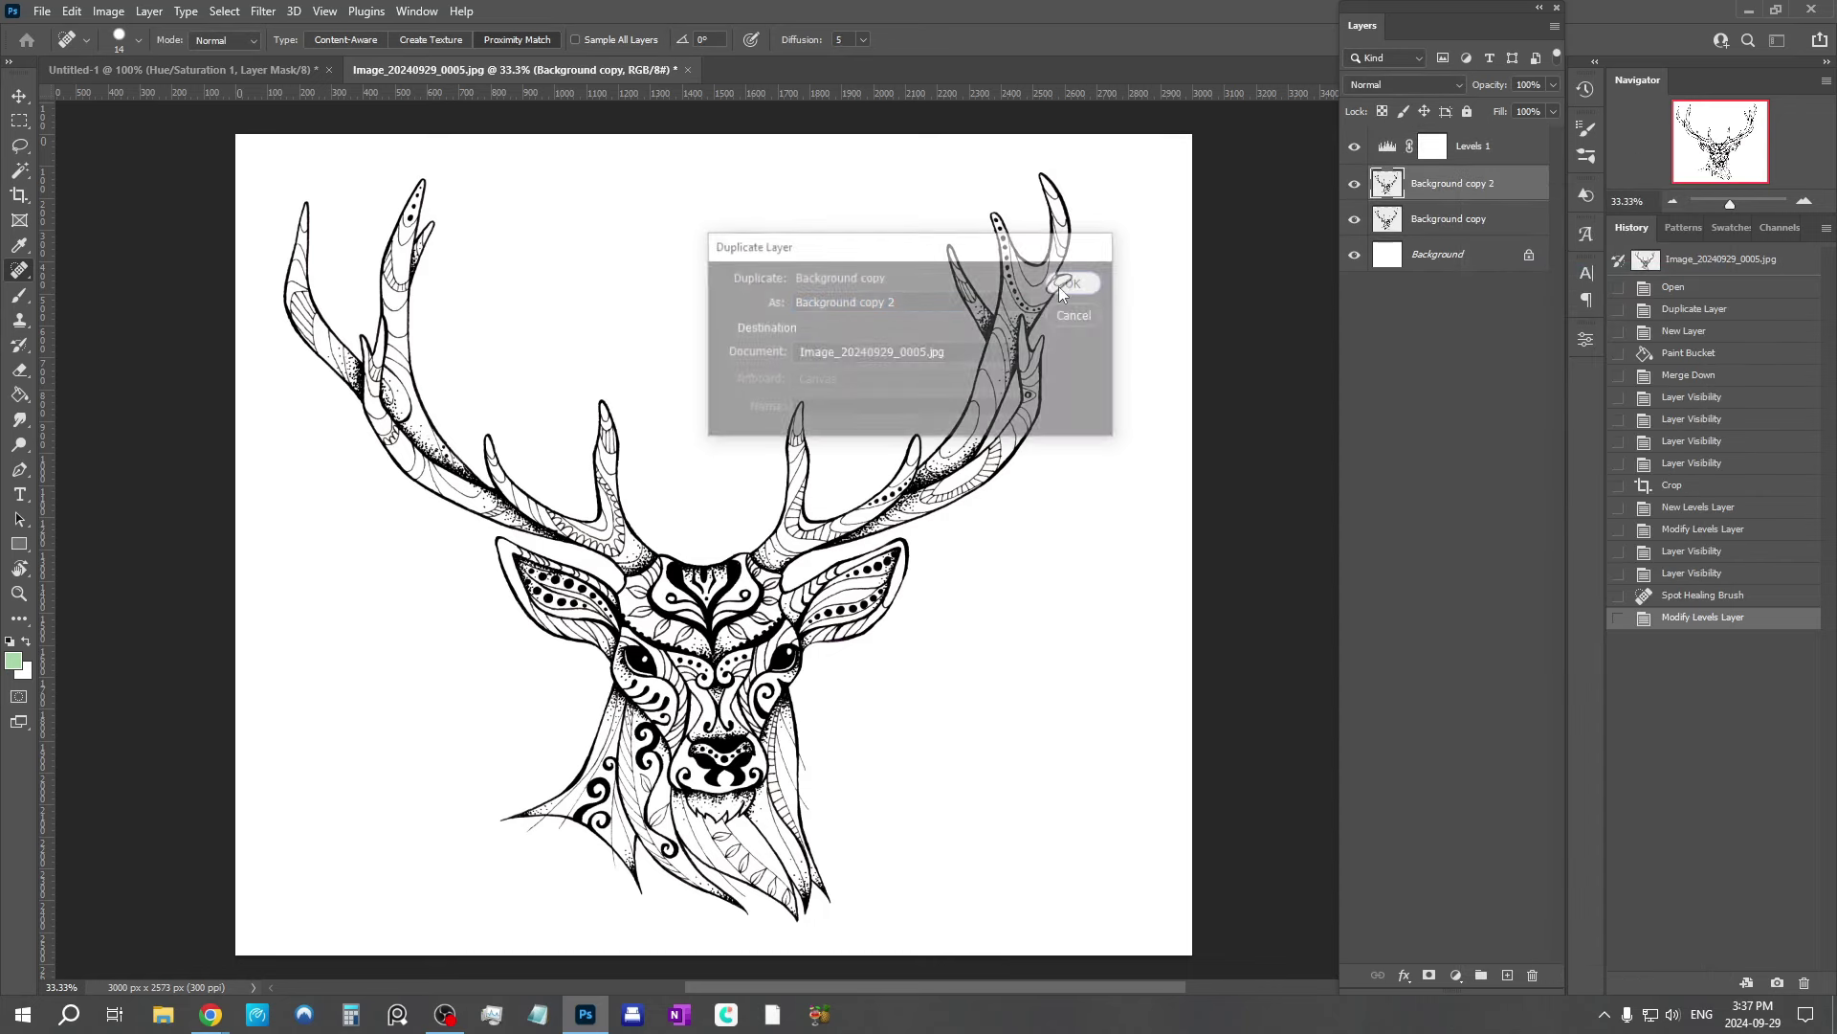
left_click(1513, 153, "shift")
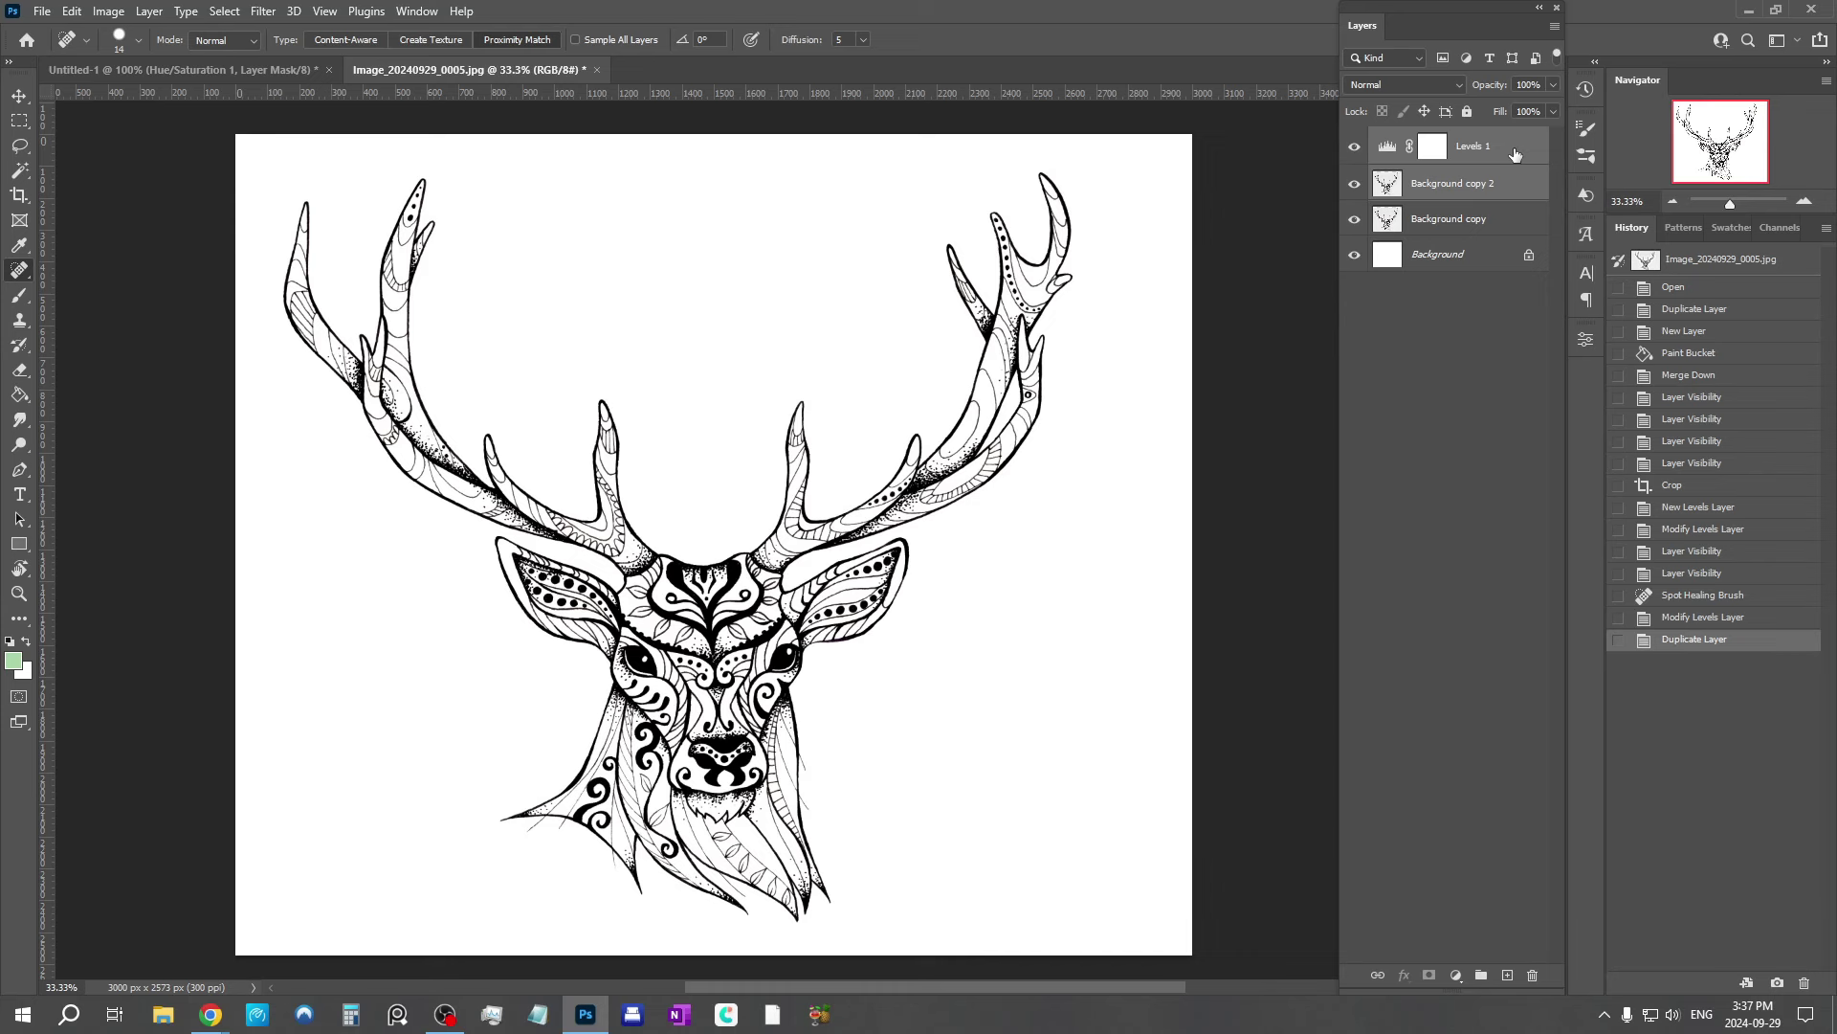
key("ctrl+e")
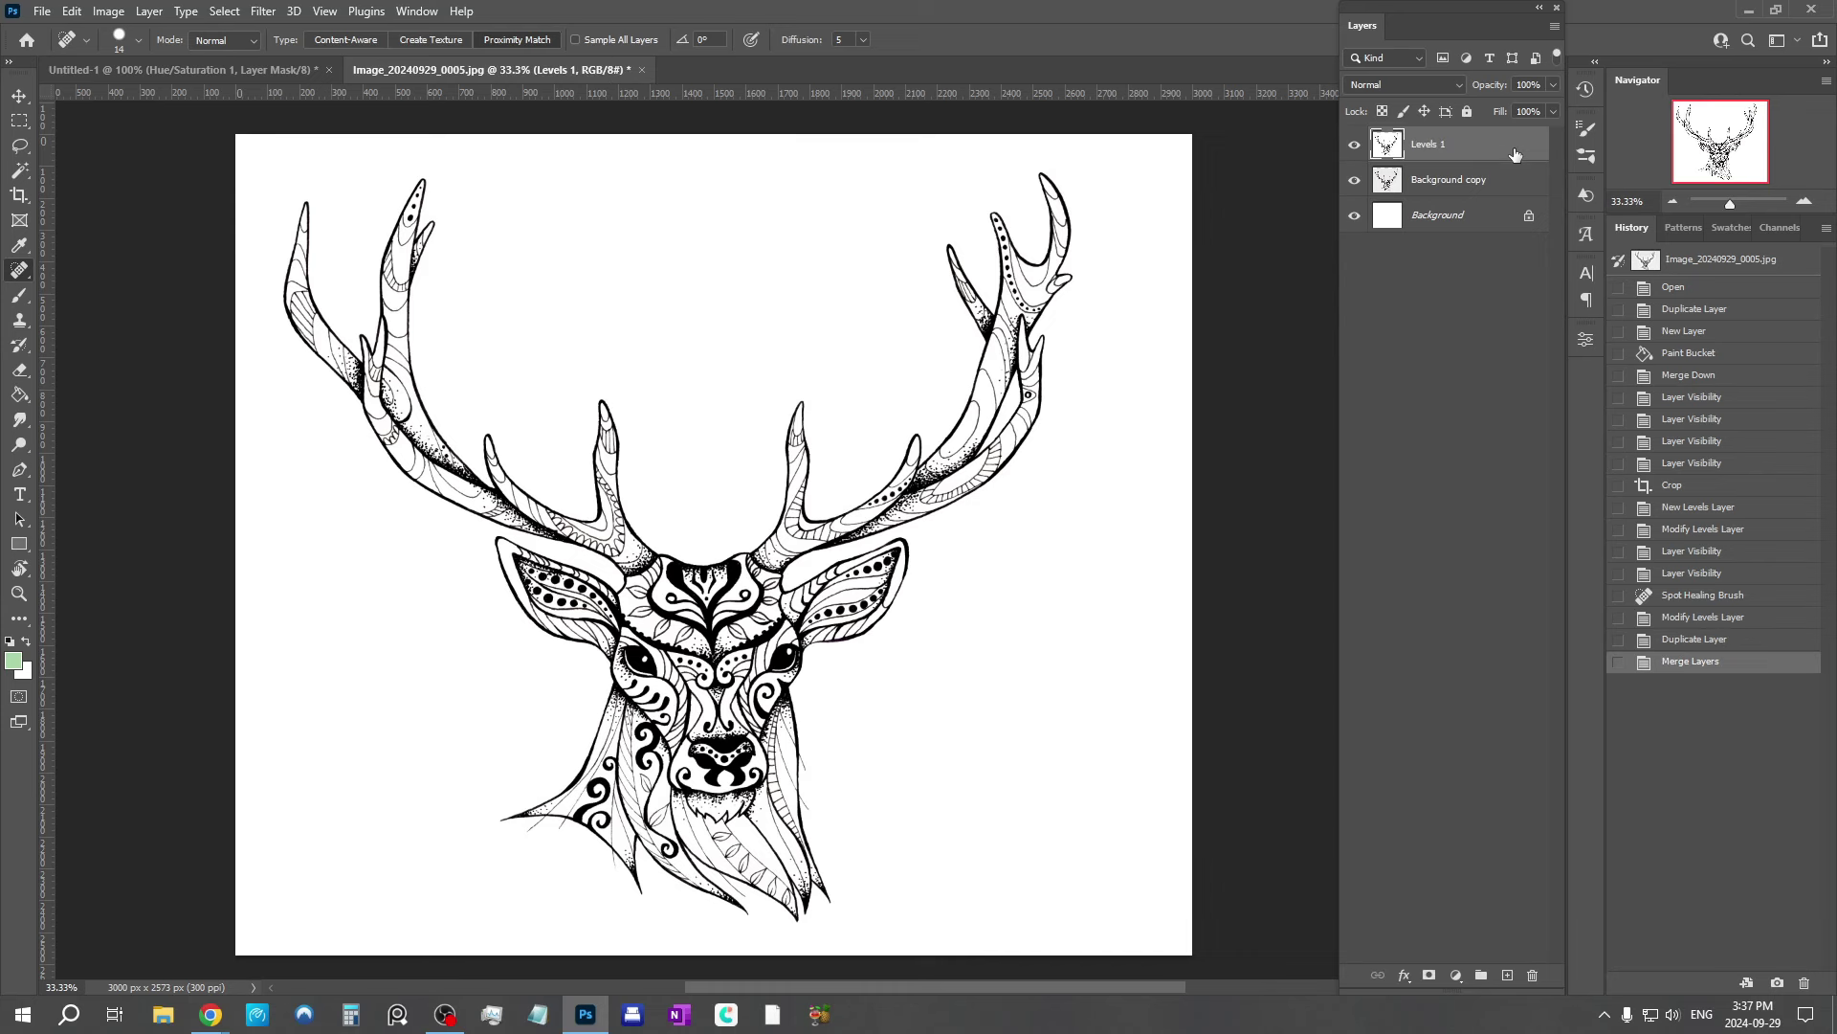
left_click(1354, 185)
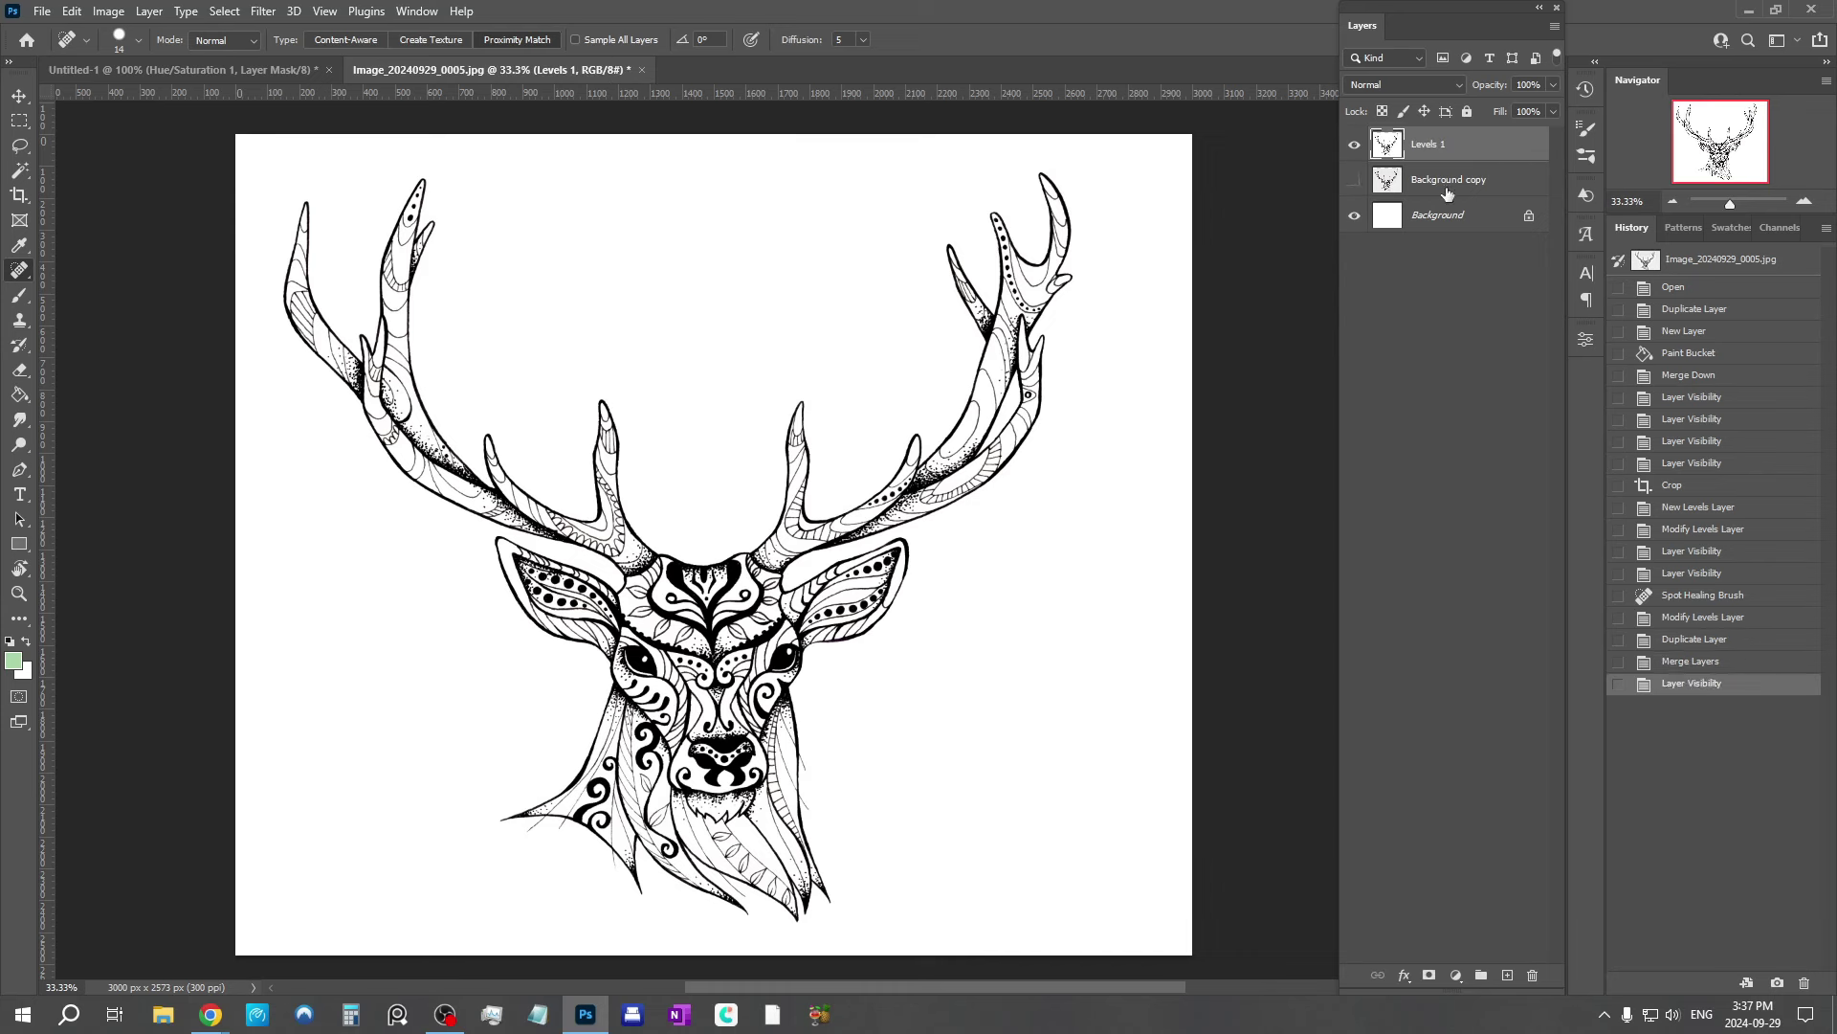
Step: Load the composite RGB channel as a selection and invert it so only the deer's ink lines are selected
key("ctrl+a")
key("ctrl+d")
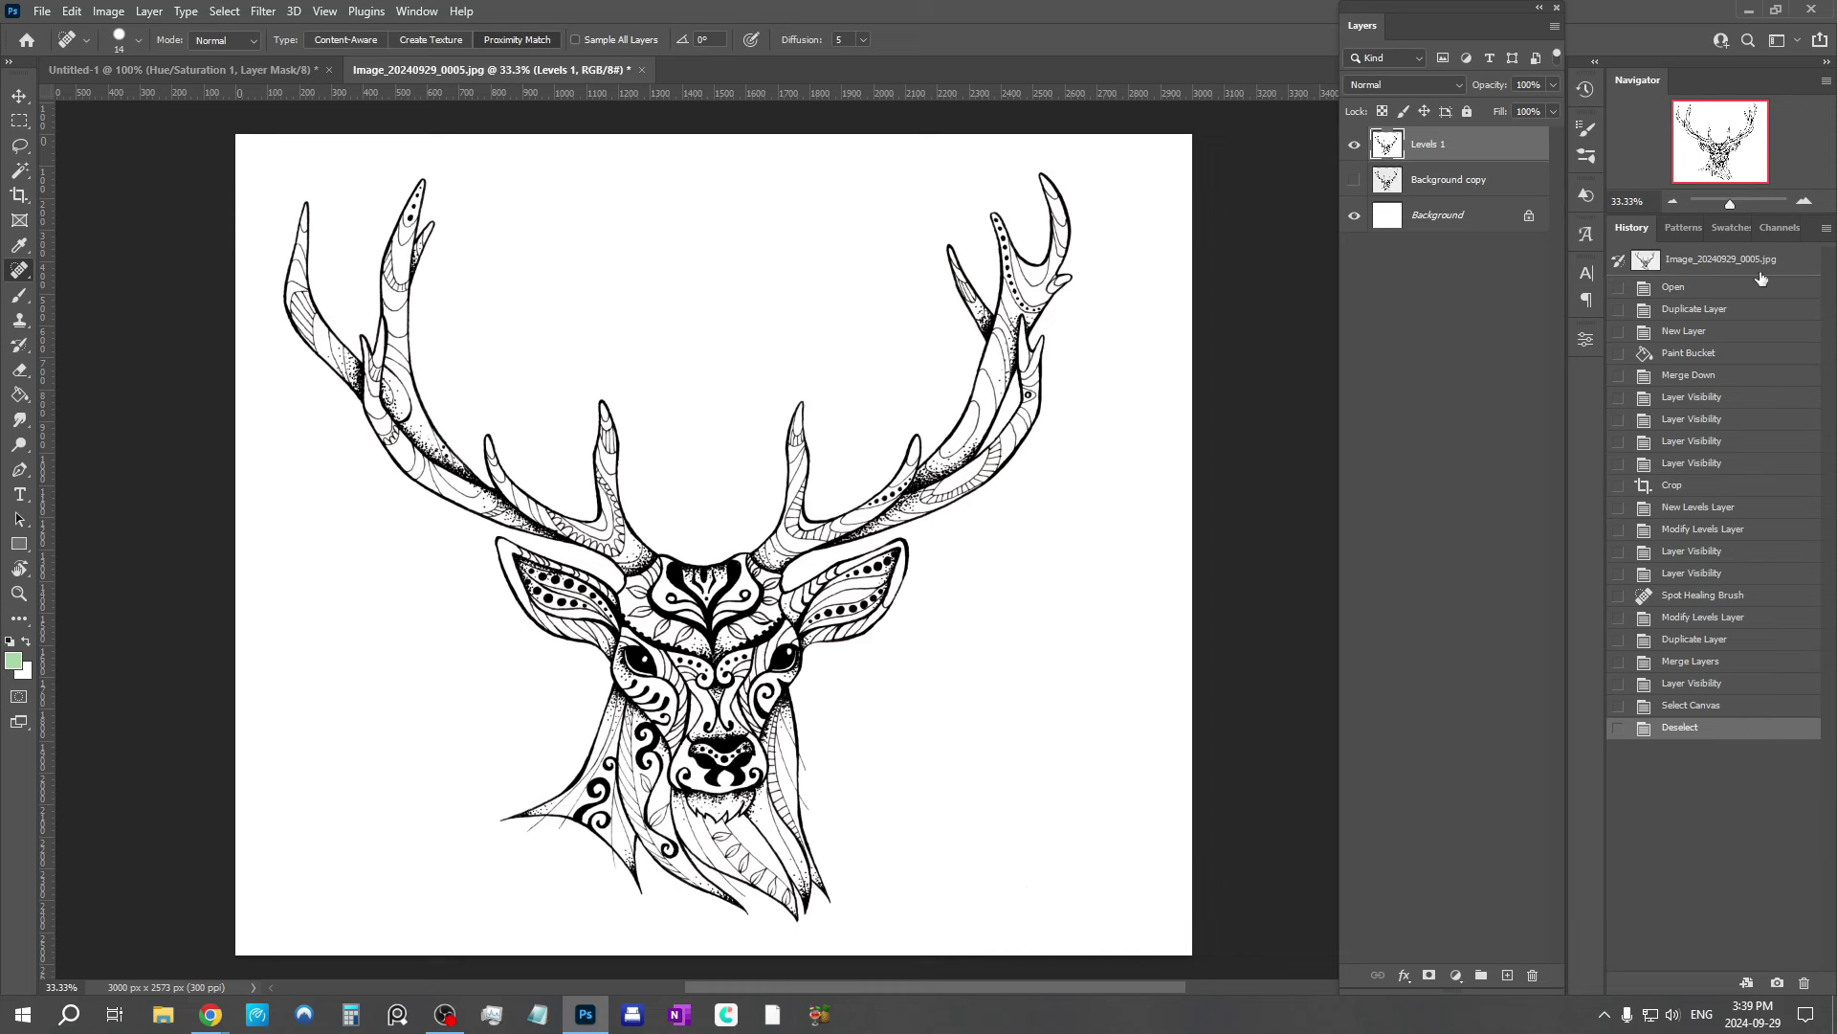
left_click(1776, 230)
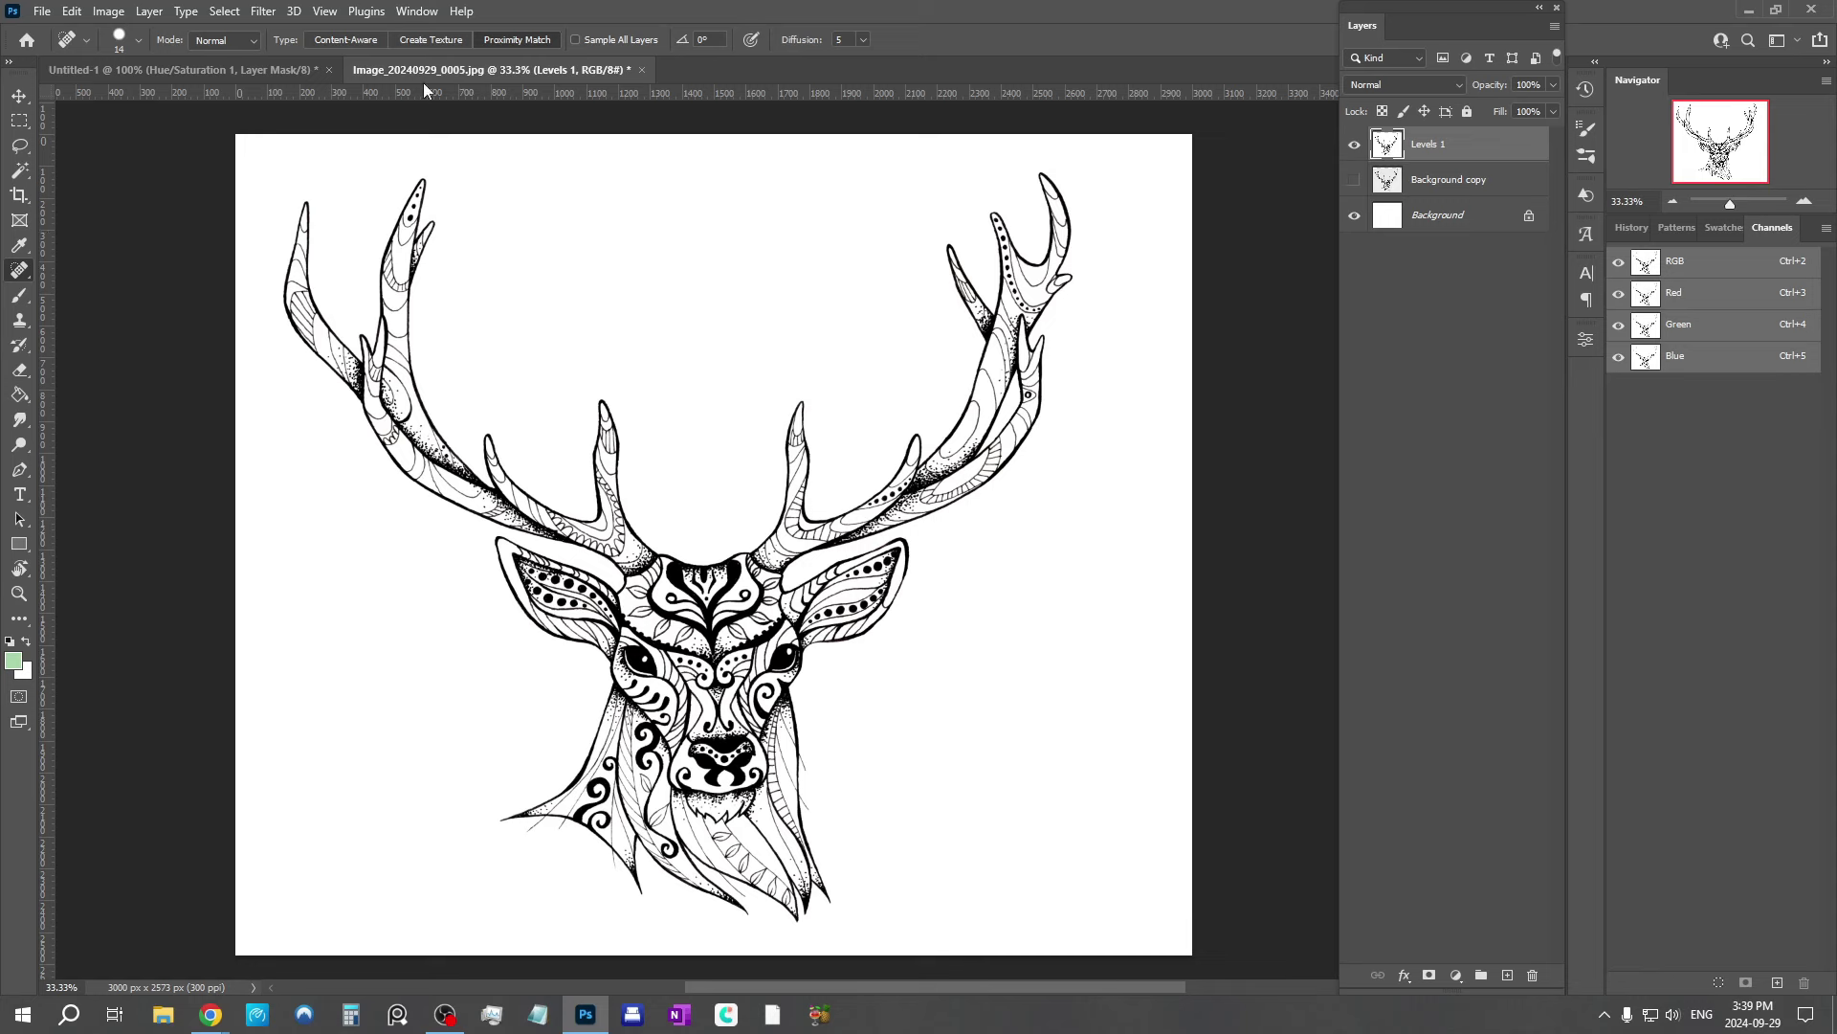
left_click(413, 11)
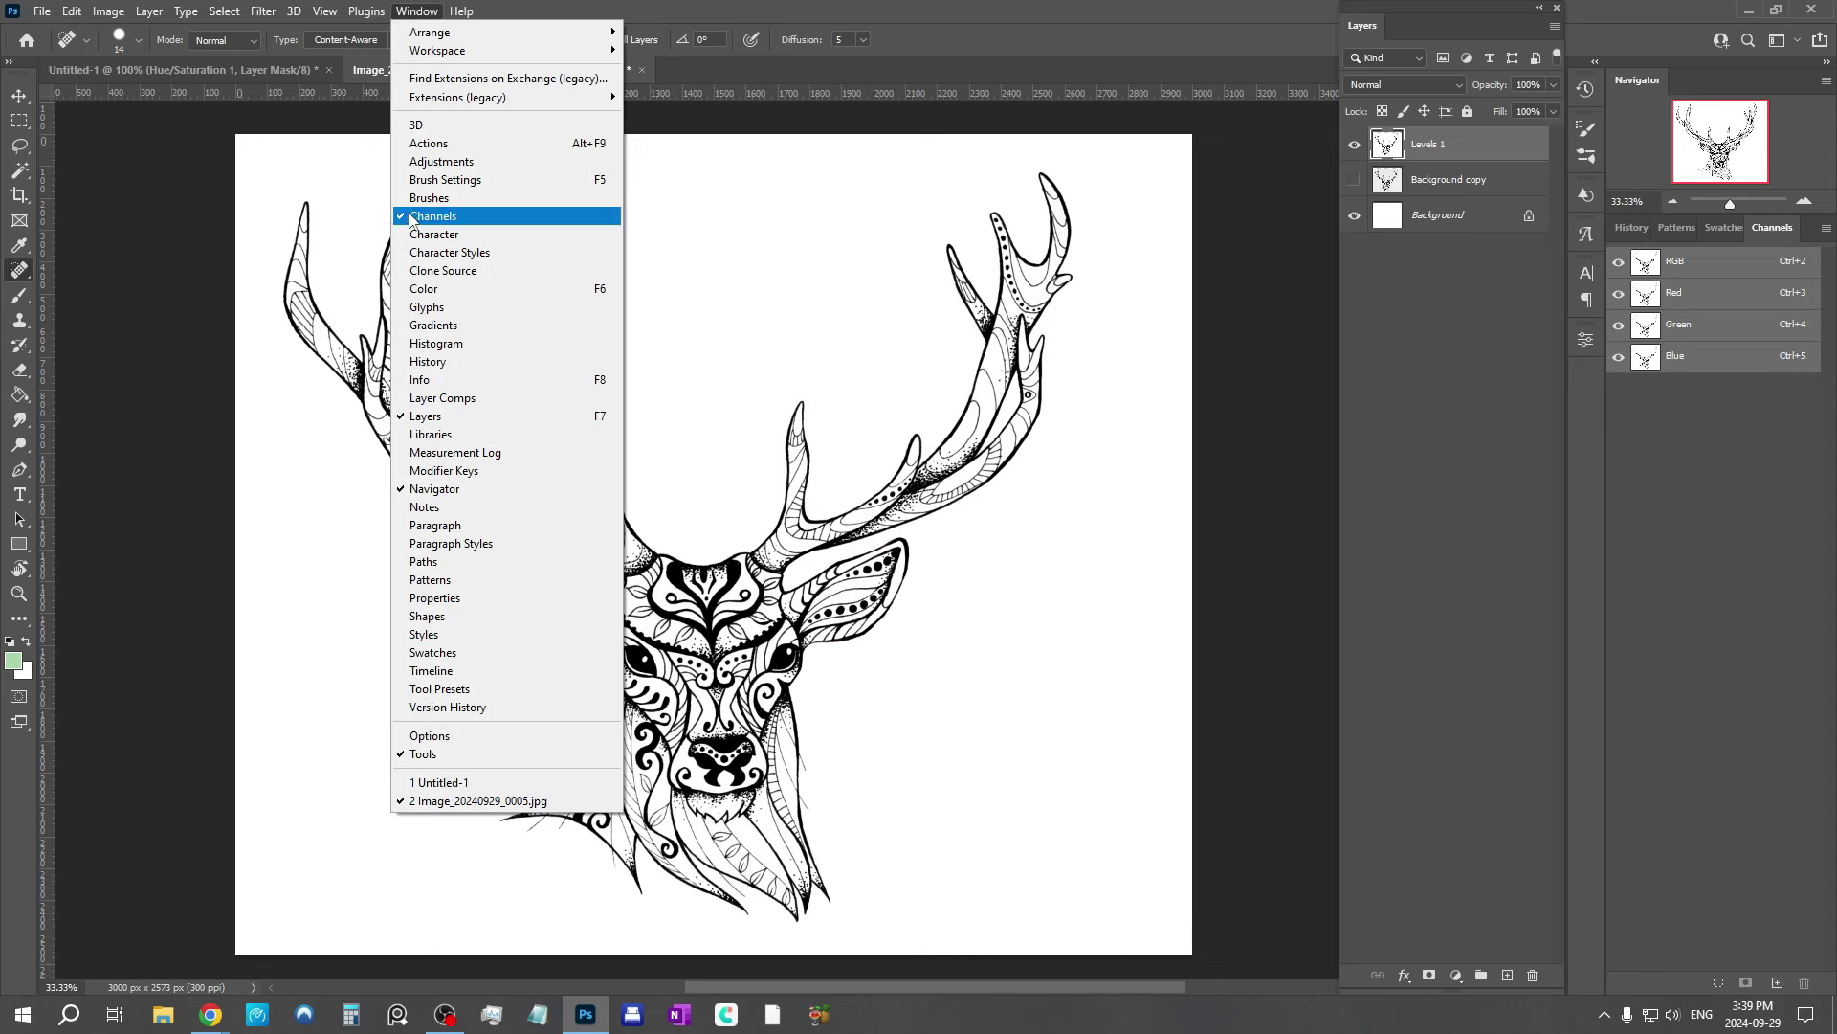
left_click(483, 218)
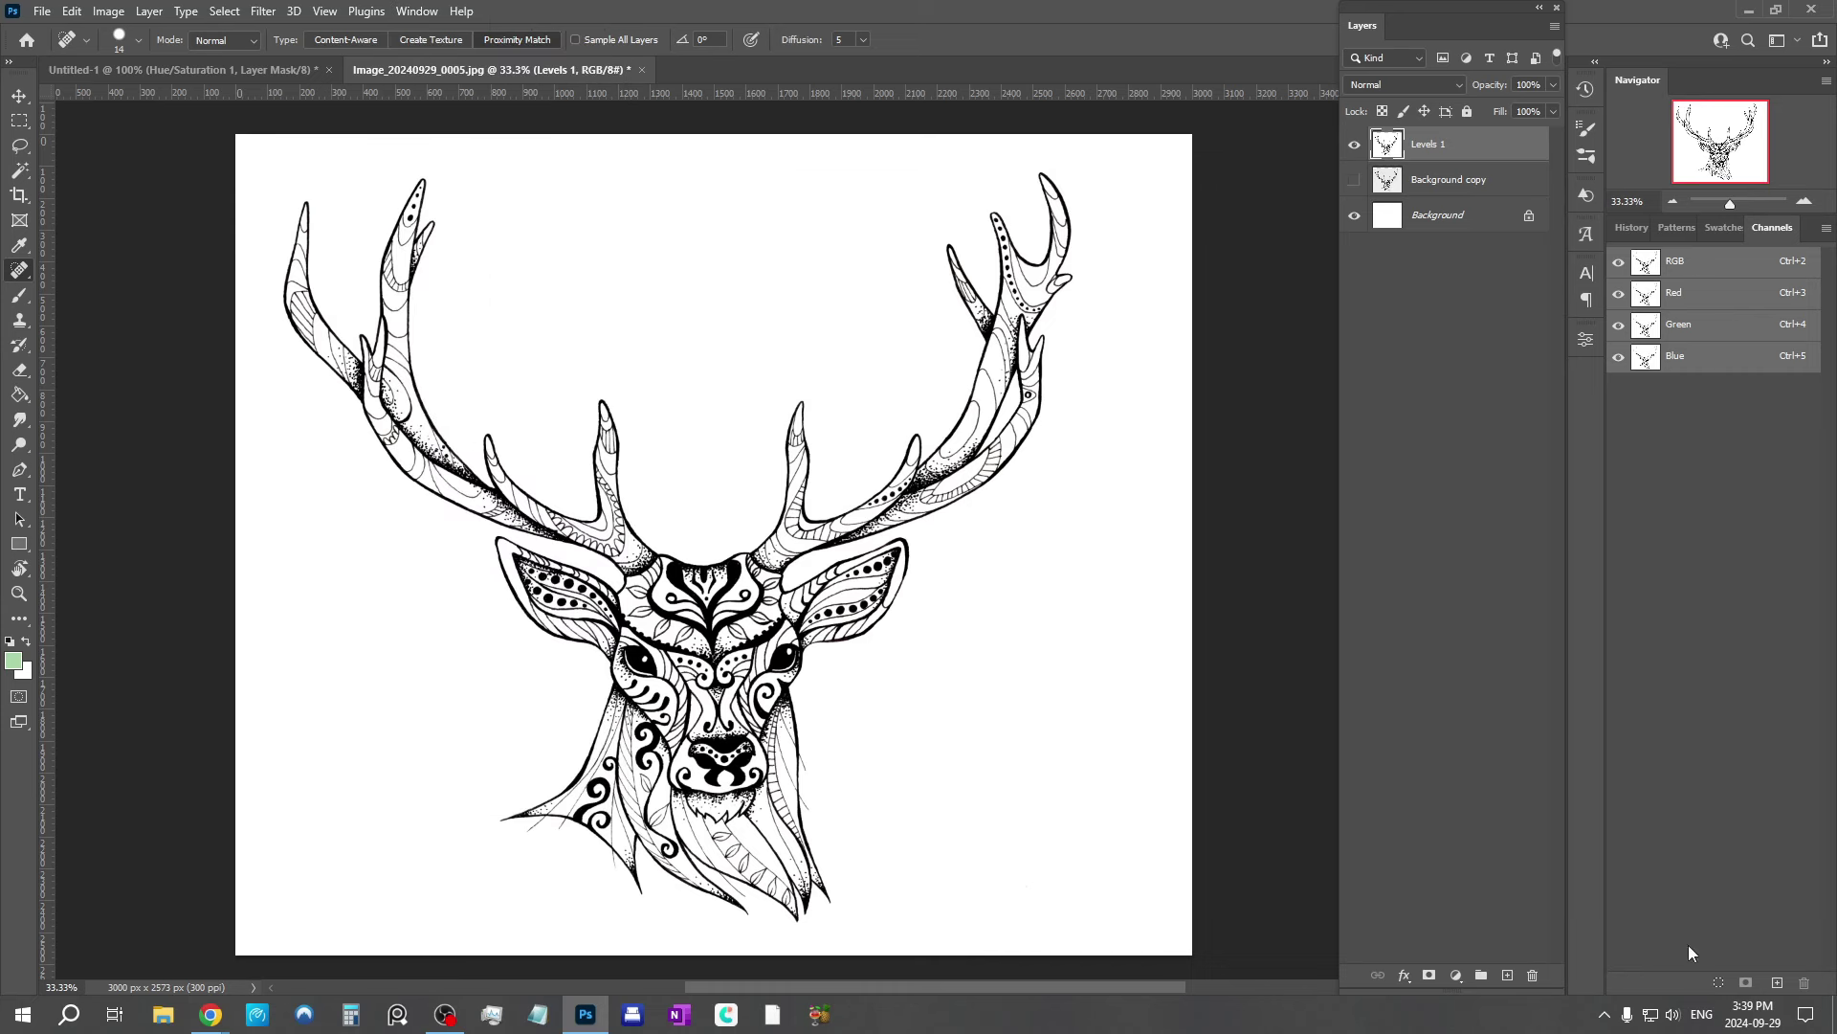
left_click(1720, 983)
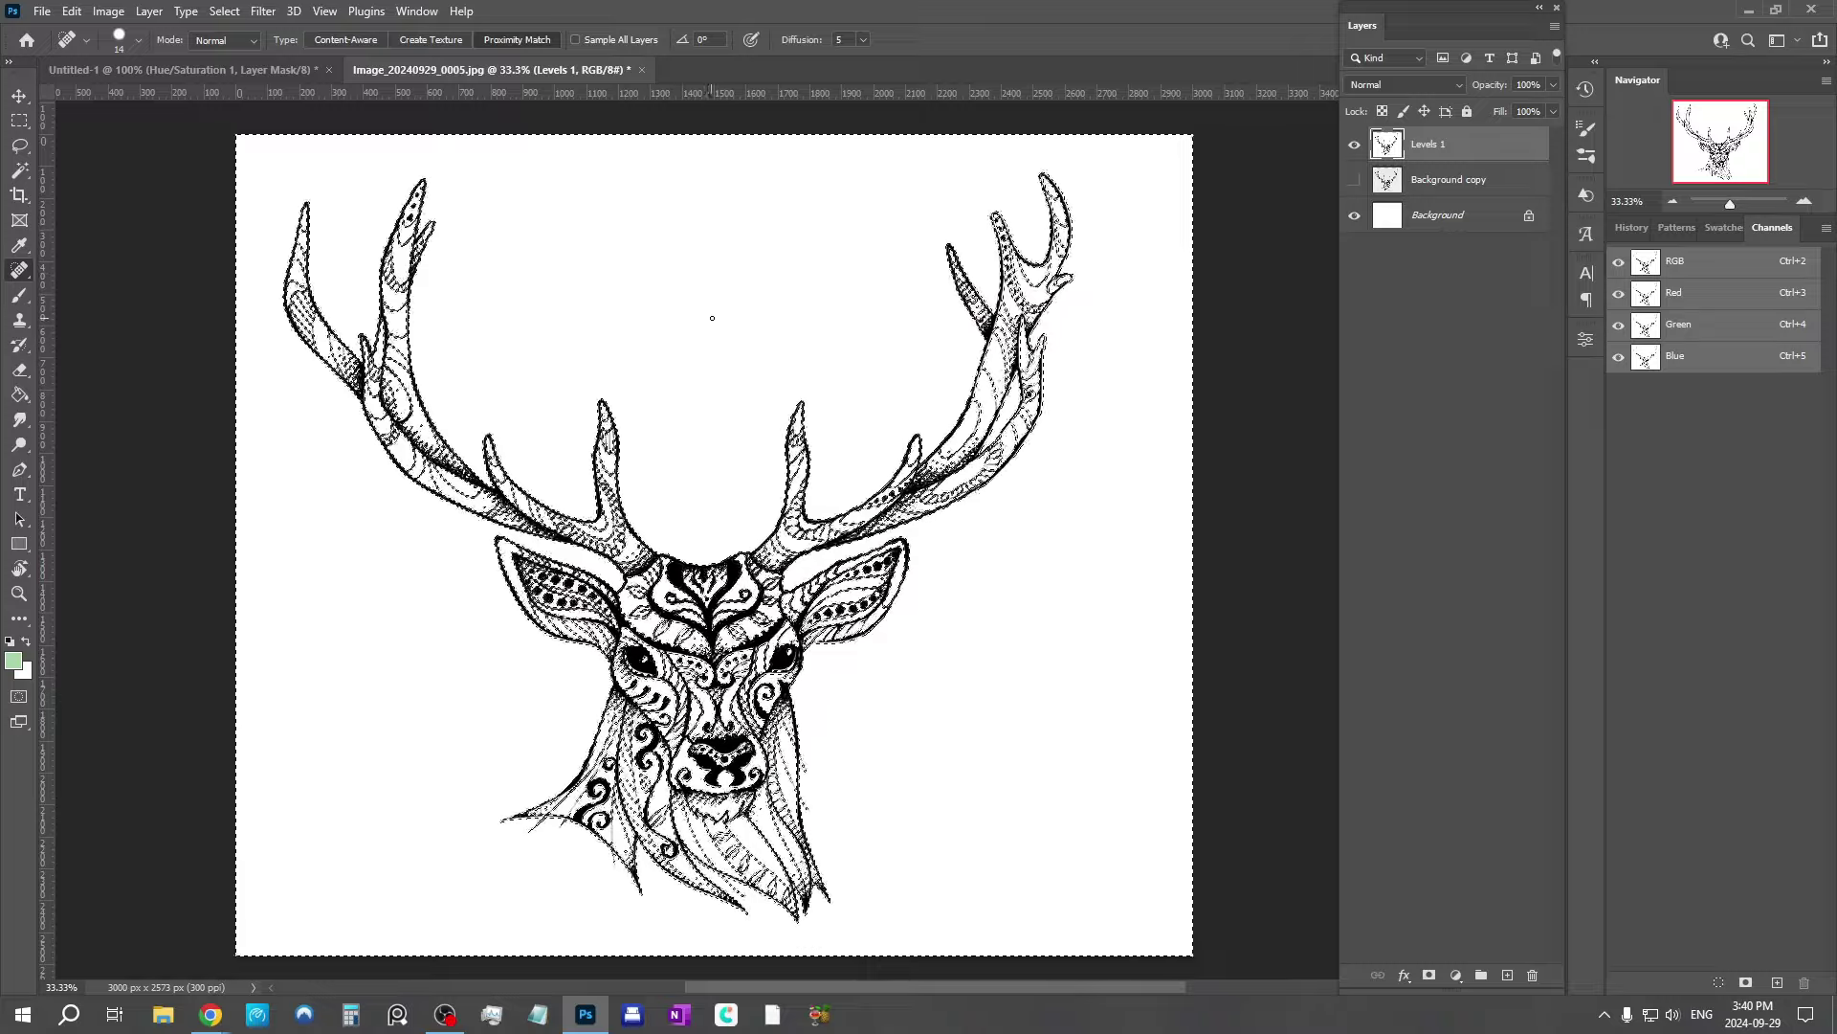
left_click(223, 13)
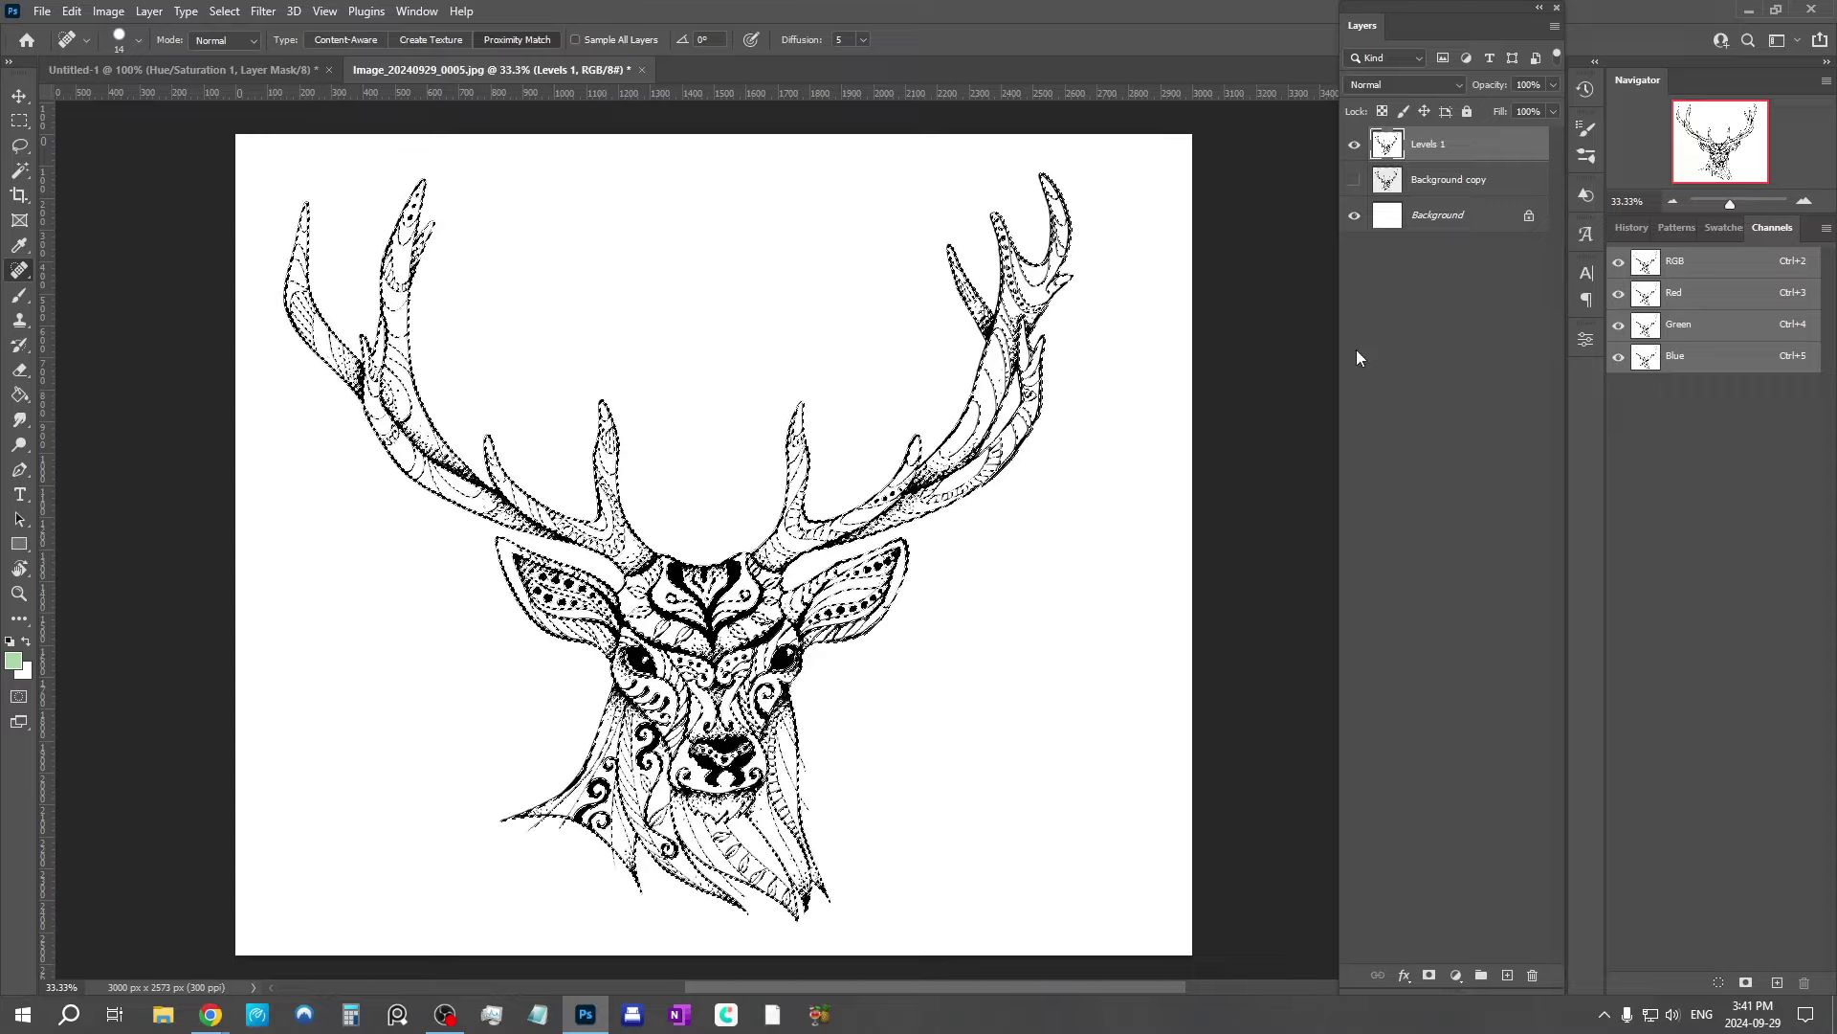
Step: Add a new layer above Levels 1 and fill the selected ink lines with black in Normal mode at 100% opacity
left_click(1507, 975)
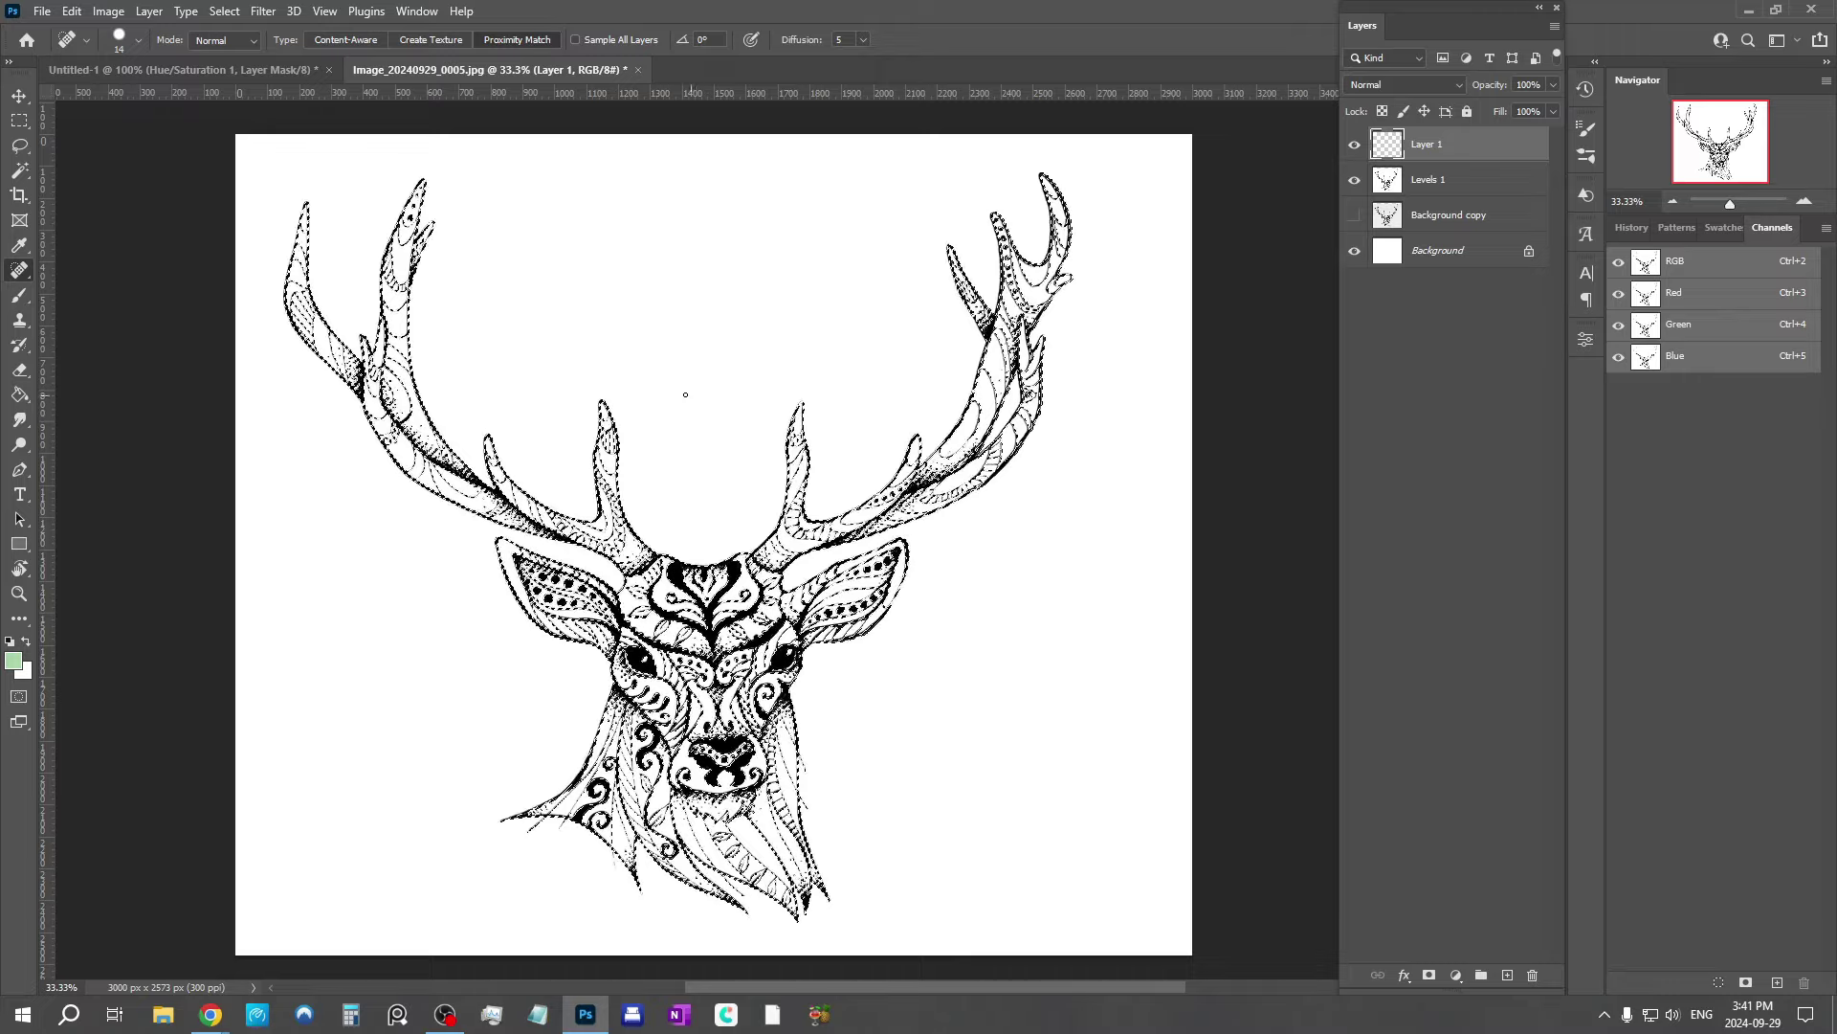
left_click(70, 11)
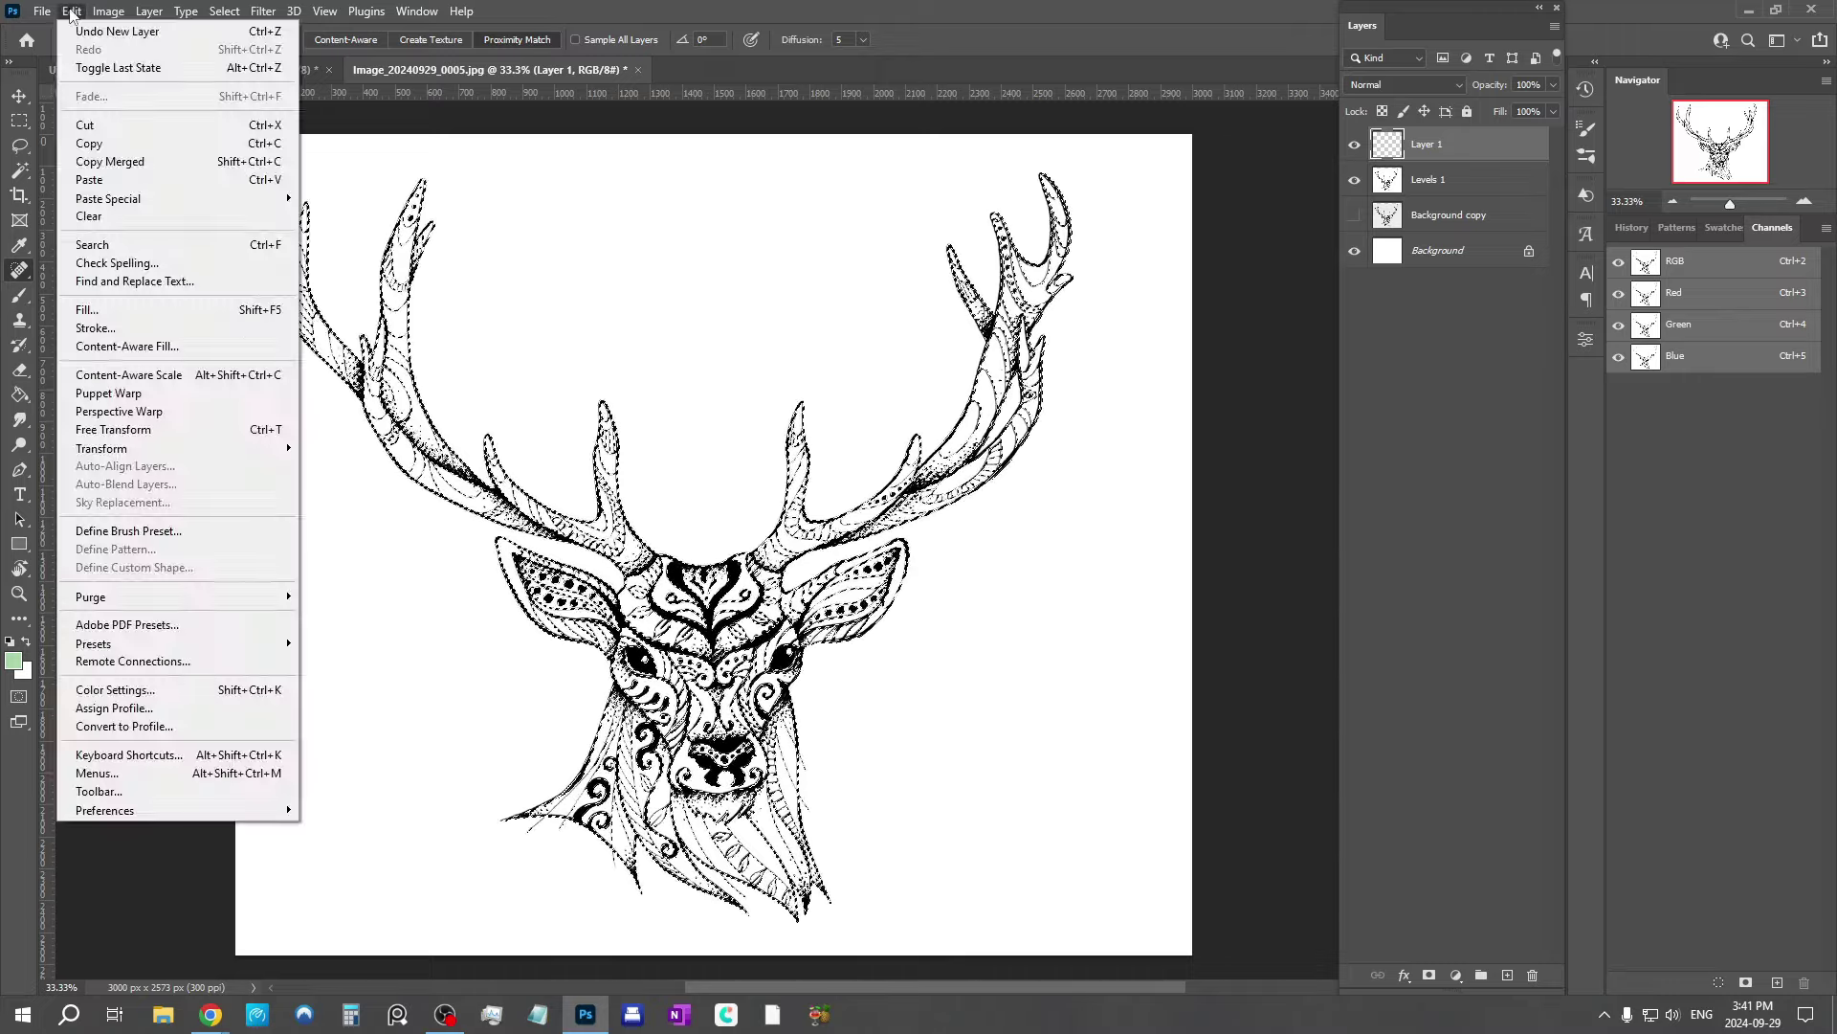
left_click(103, 312)
left_click(928, 254)
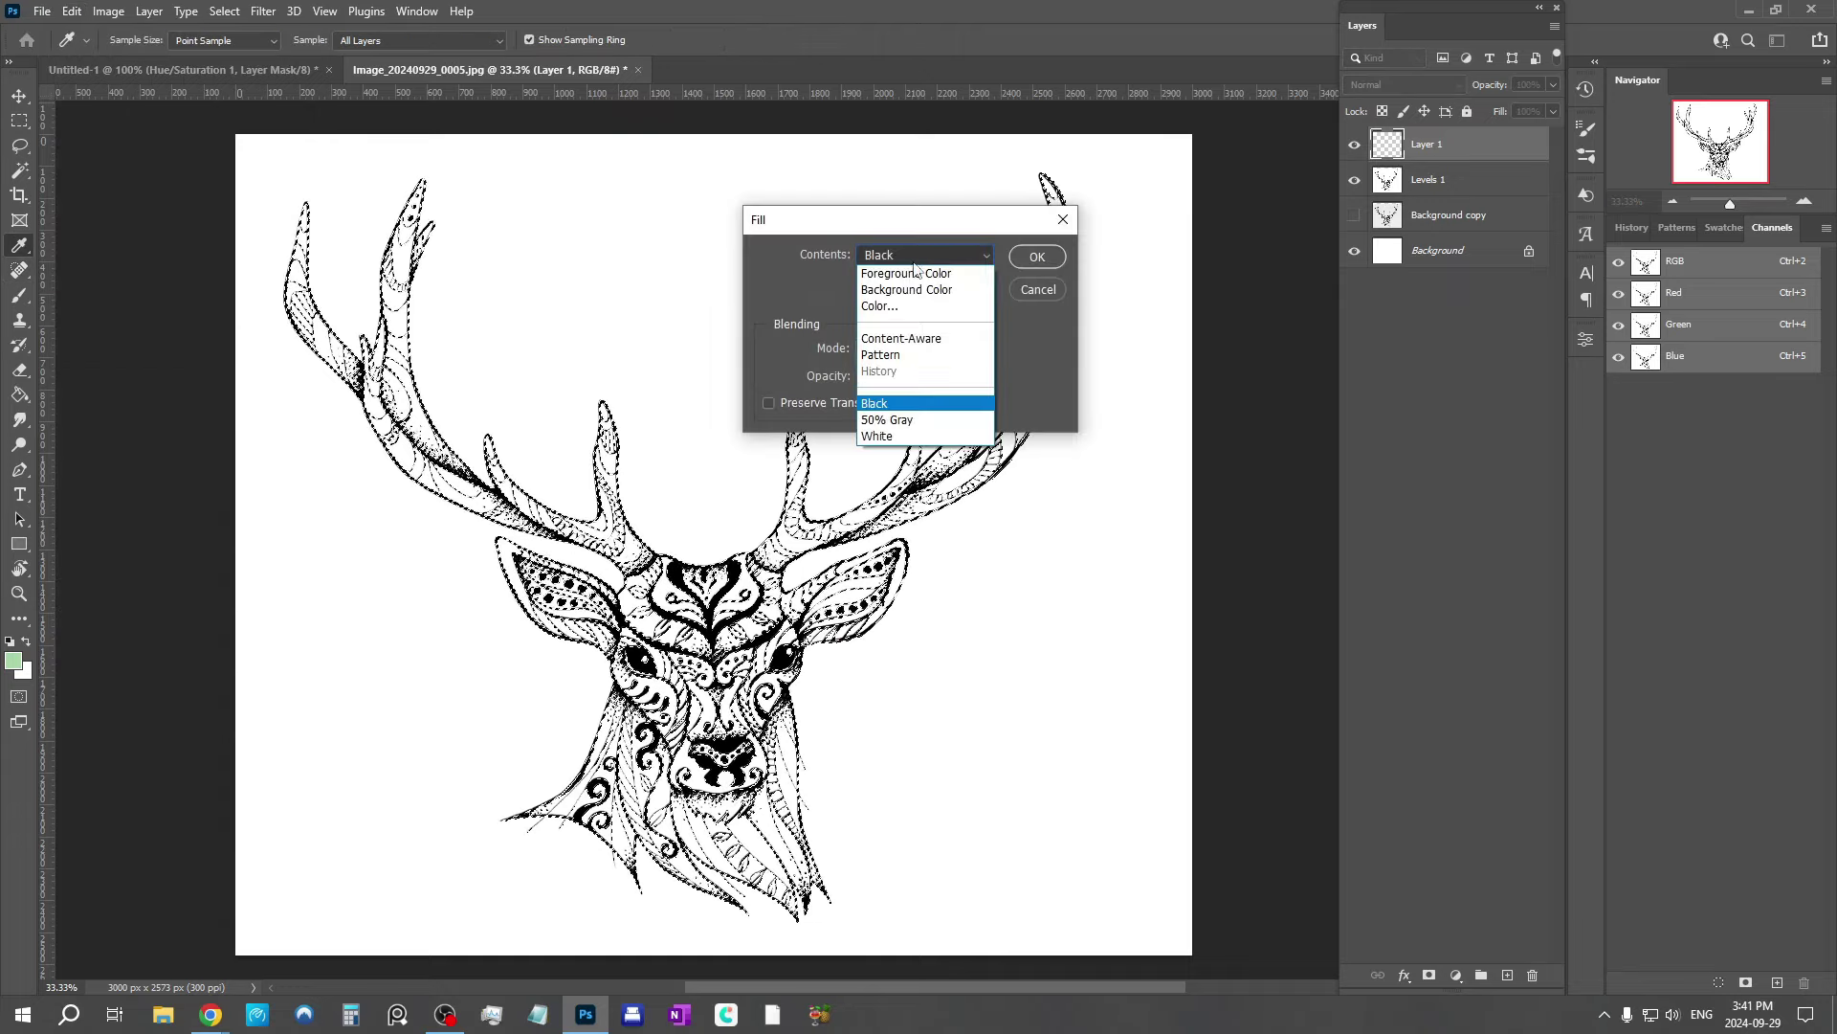
left_click(881, 412)
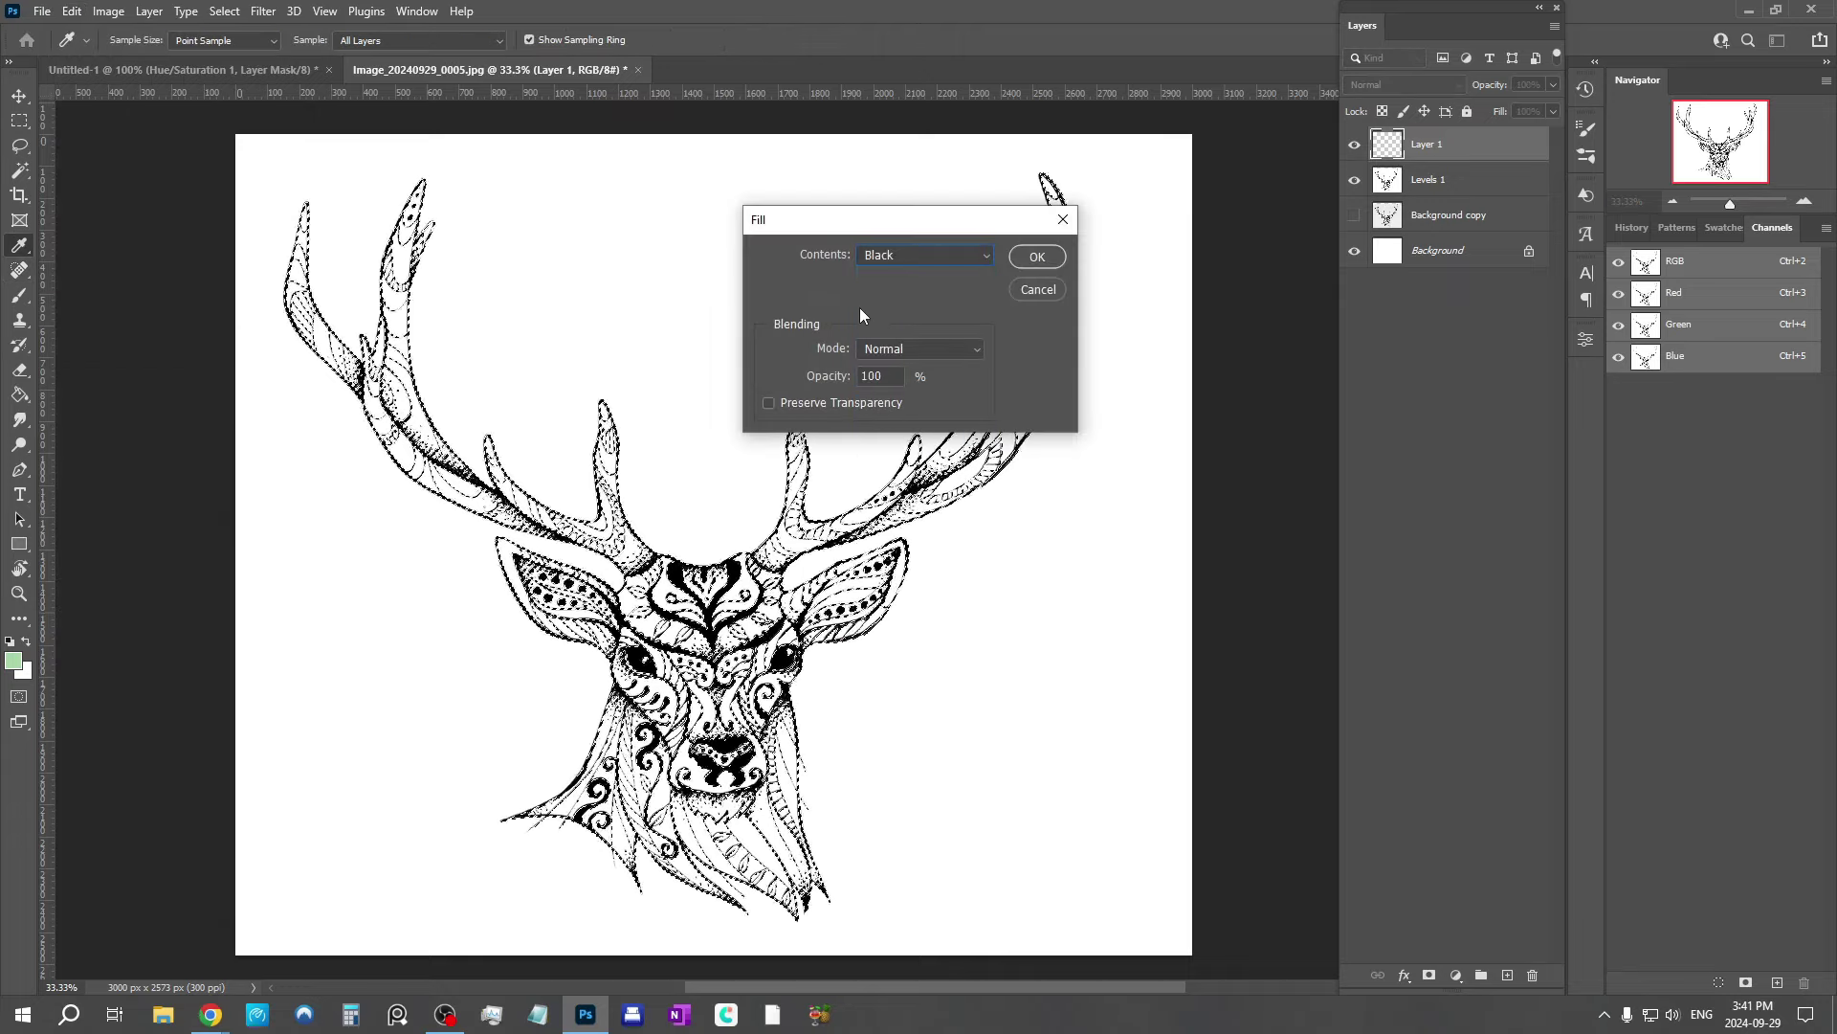
left_click(1033, 257)
Step: Deselect the ink lines and hide the Levels 1 layer beneath the black line-art layer
key("j")
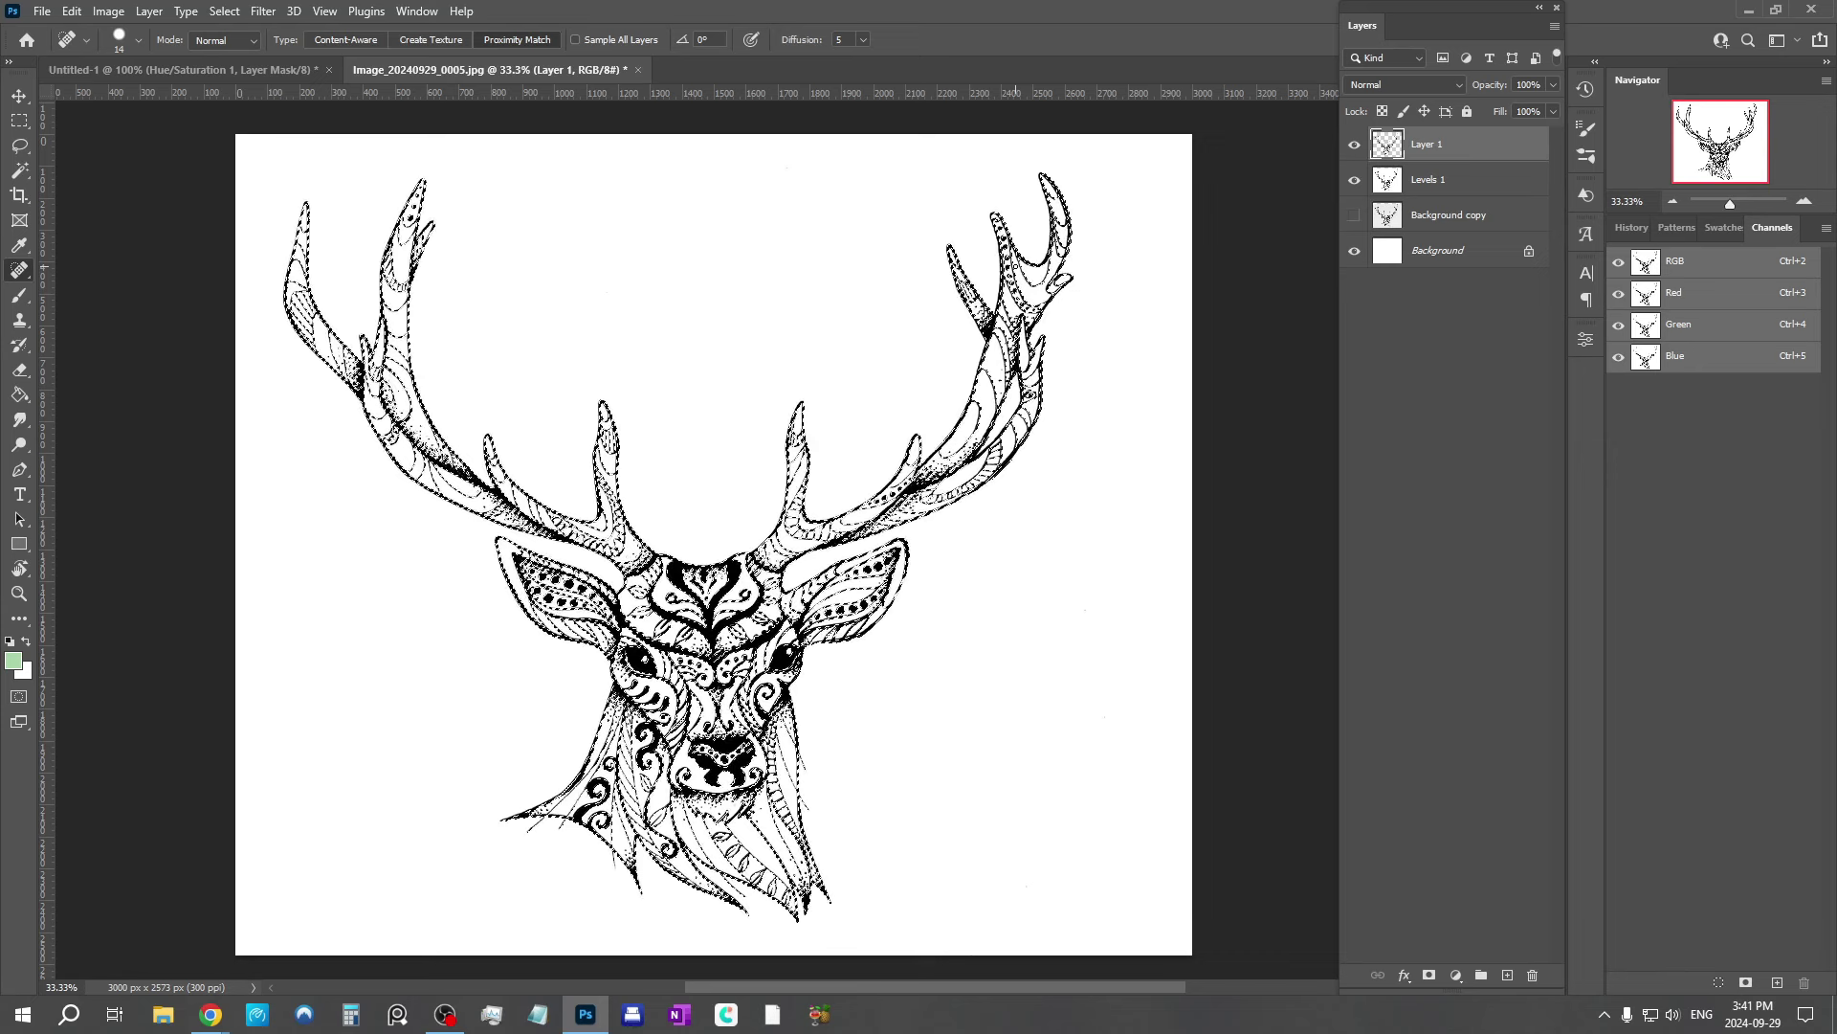
key("ctrl+d")
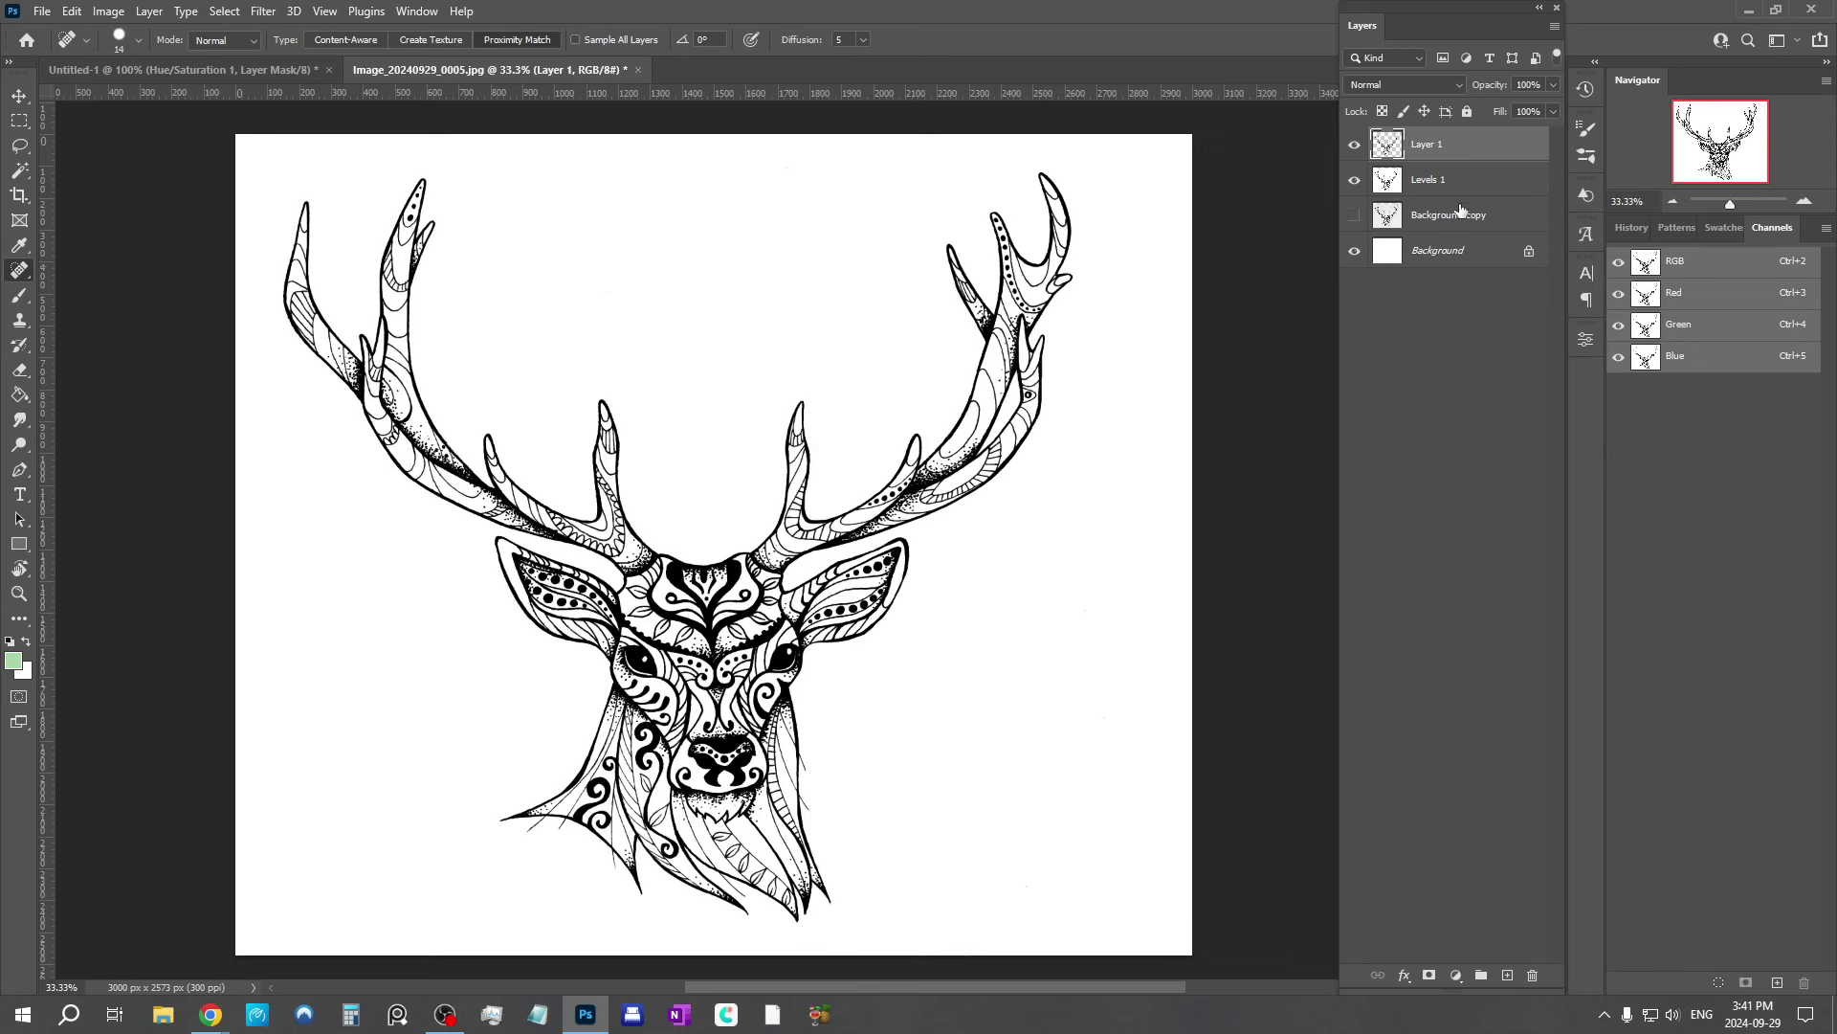
left_click(1354, 181)
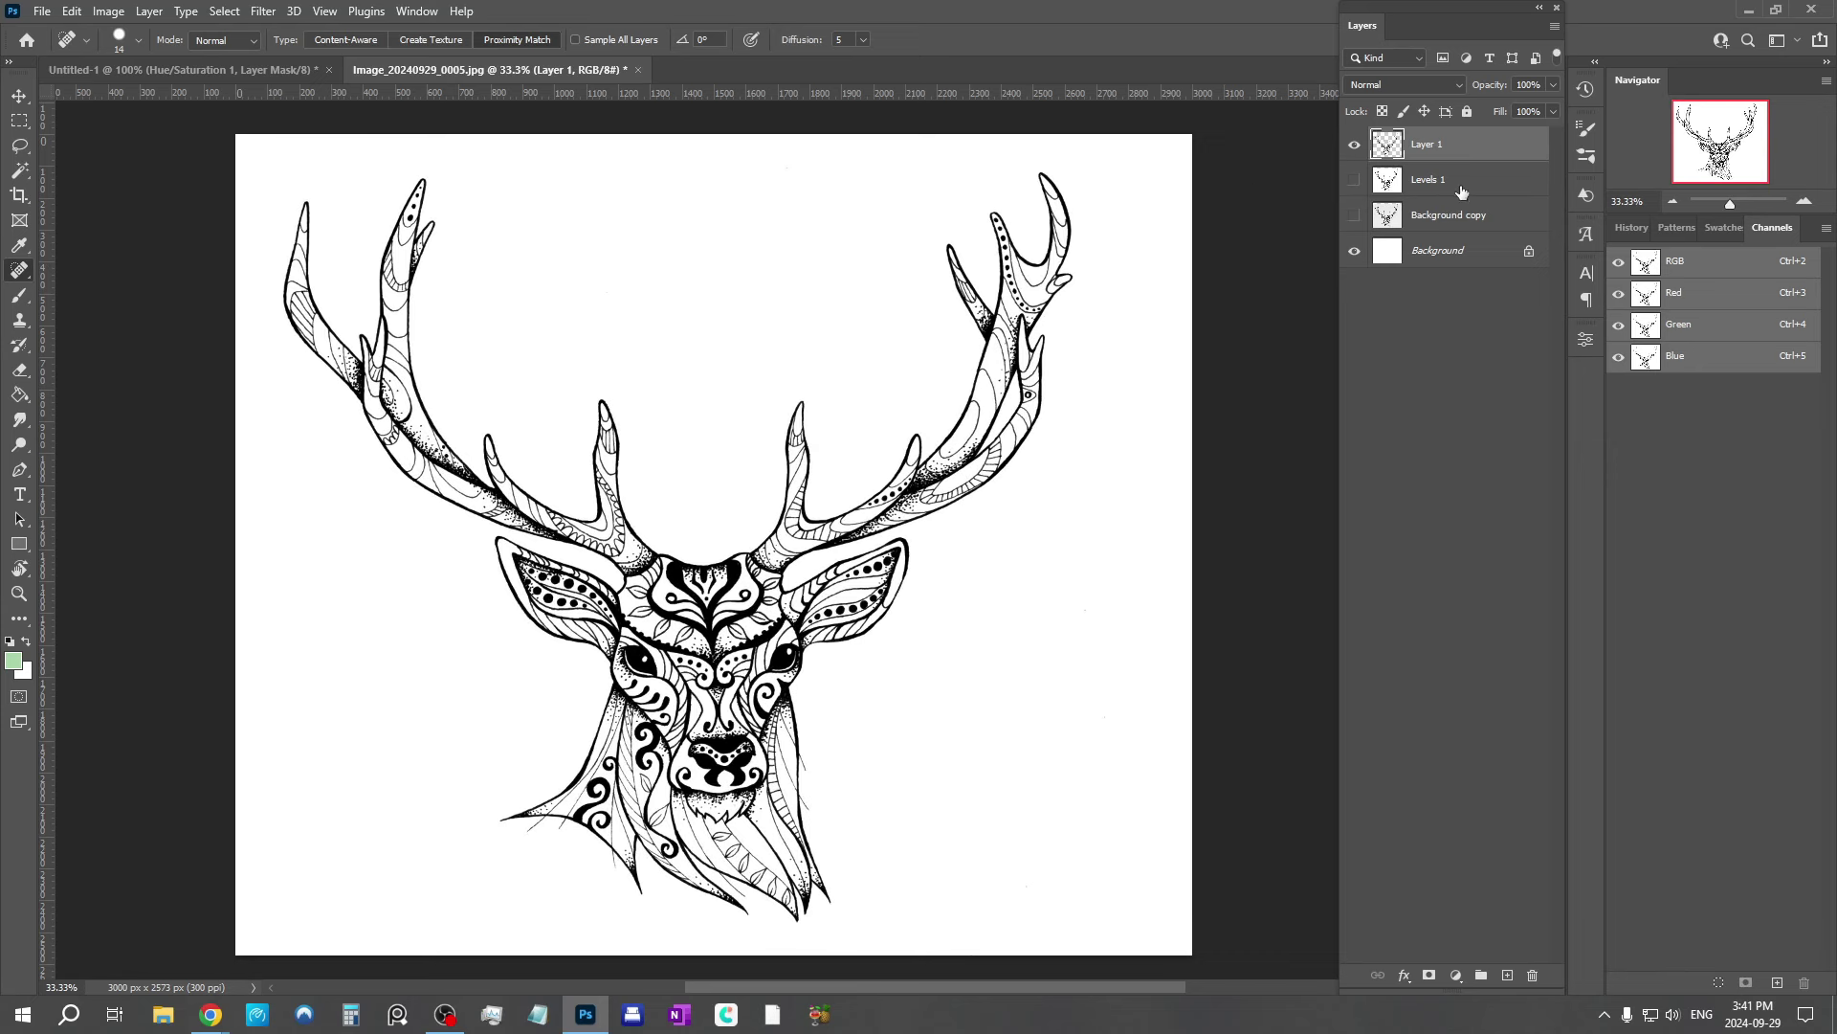
Step: Hide the white Background layer so only the black line-art layer shows over transparency
left_click(1401, 169)
left_click(1355, 145, "alt")
left_click(1354, 145, "alt")
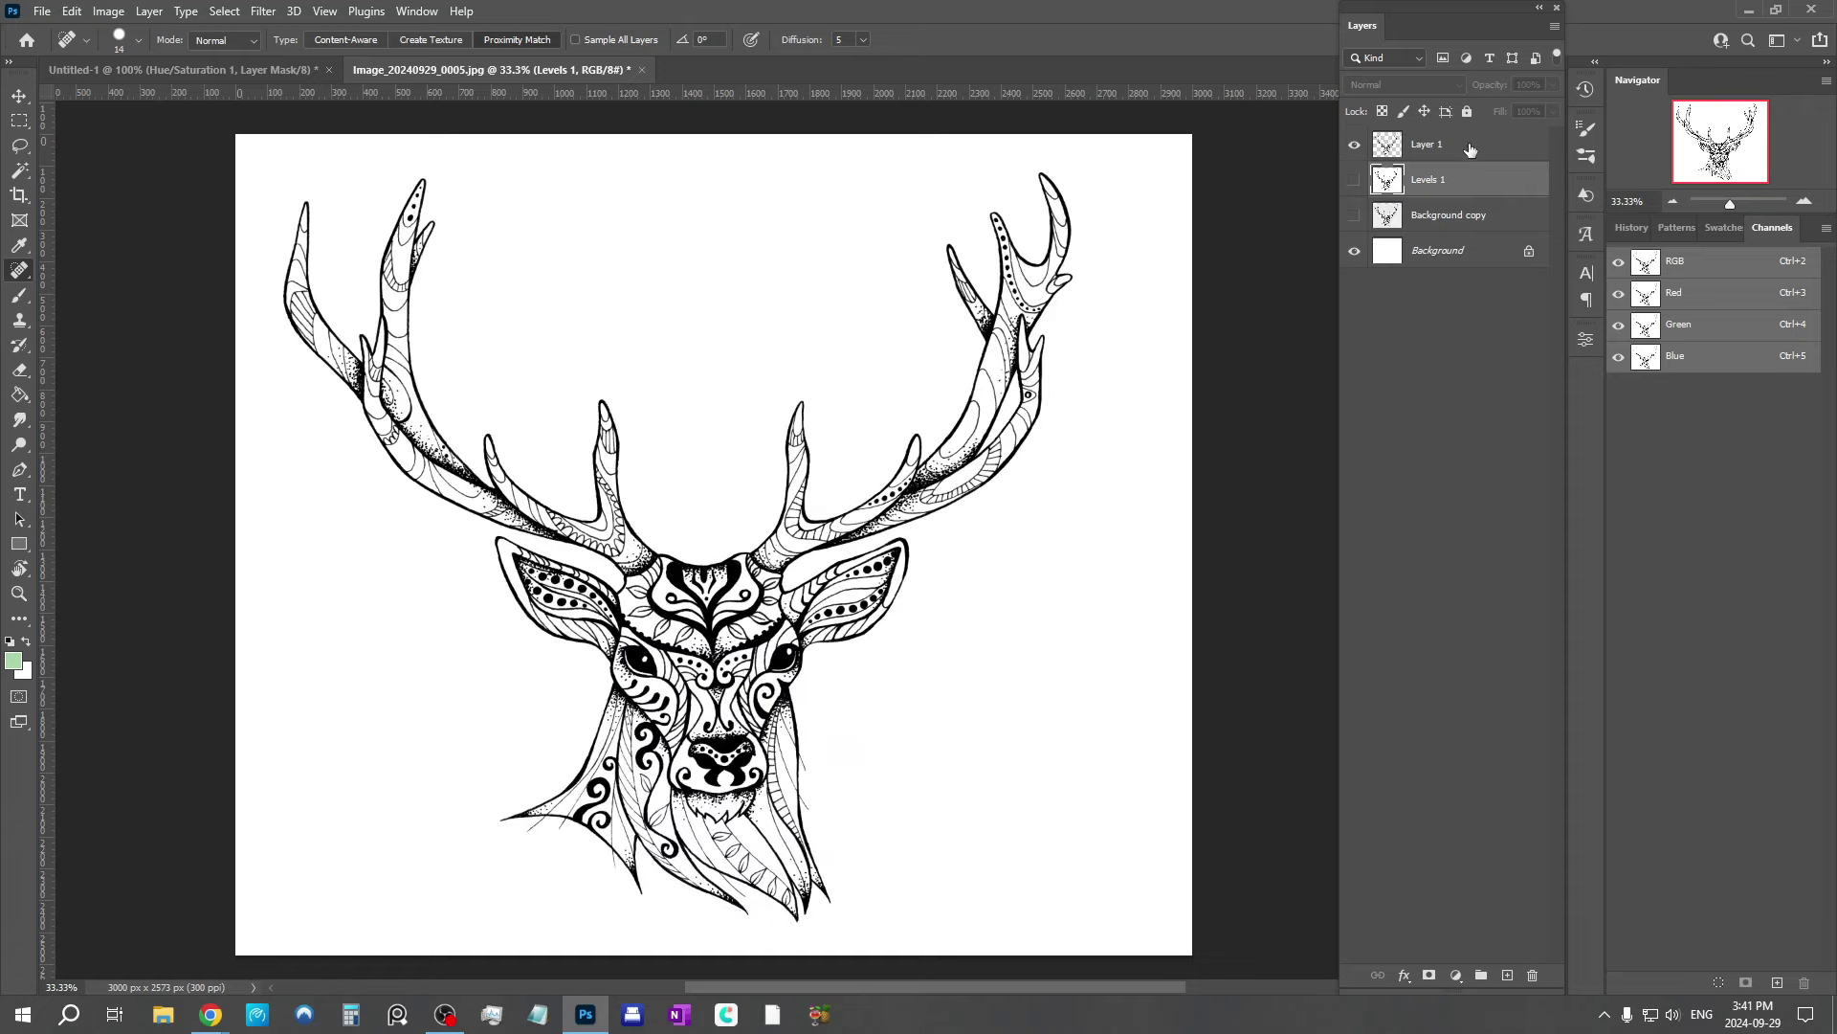
left_click(1355, 252)
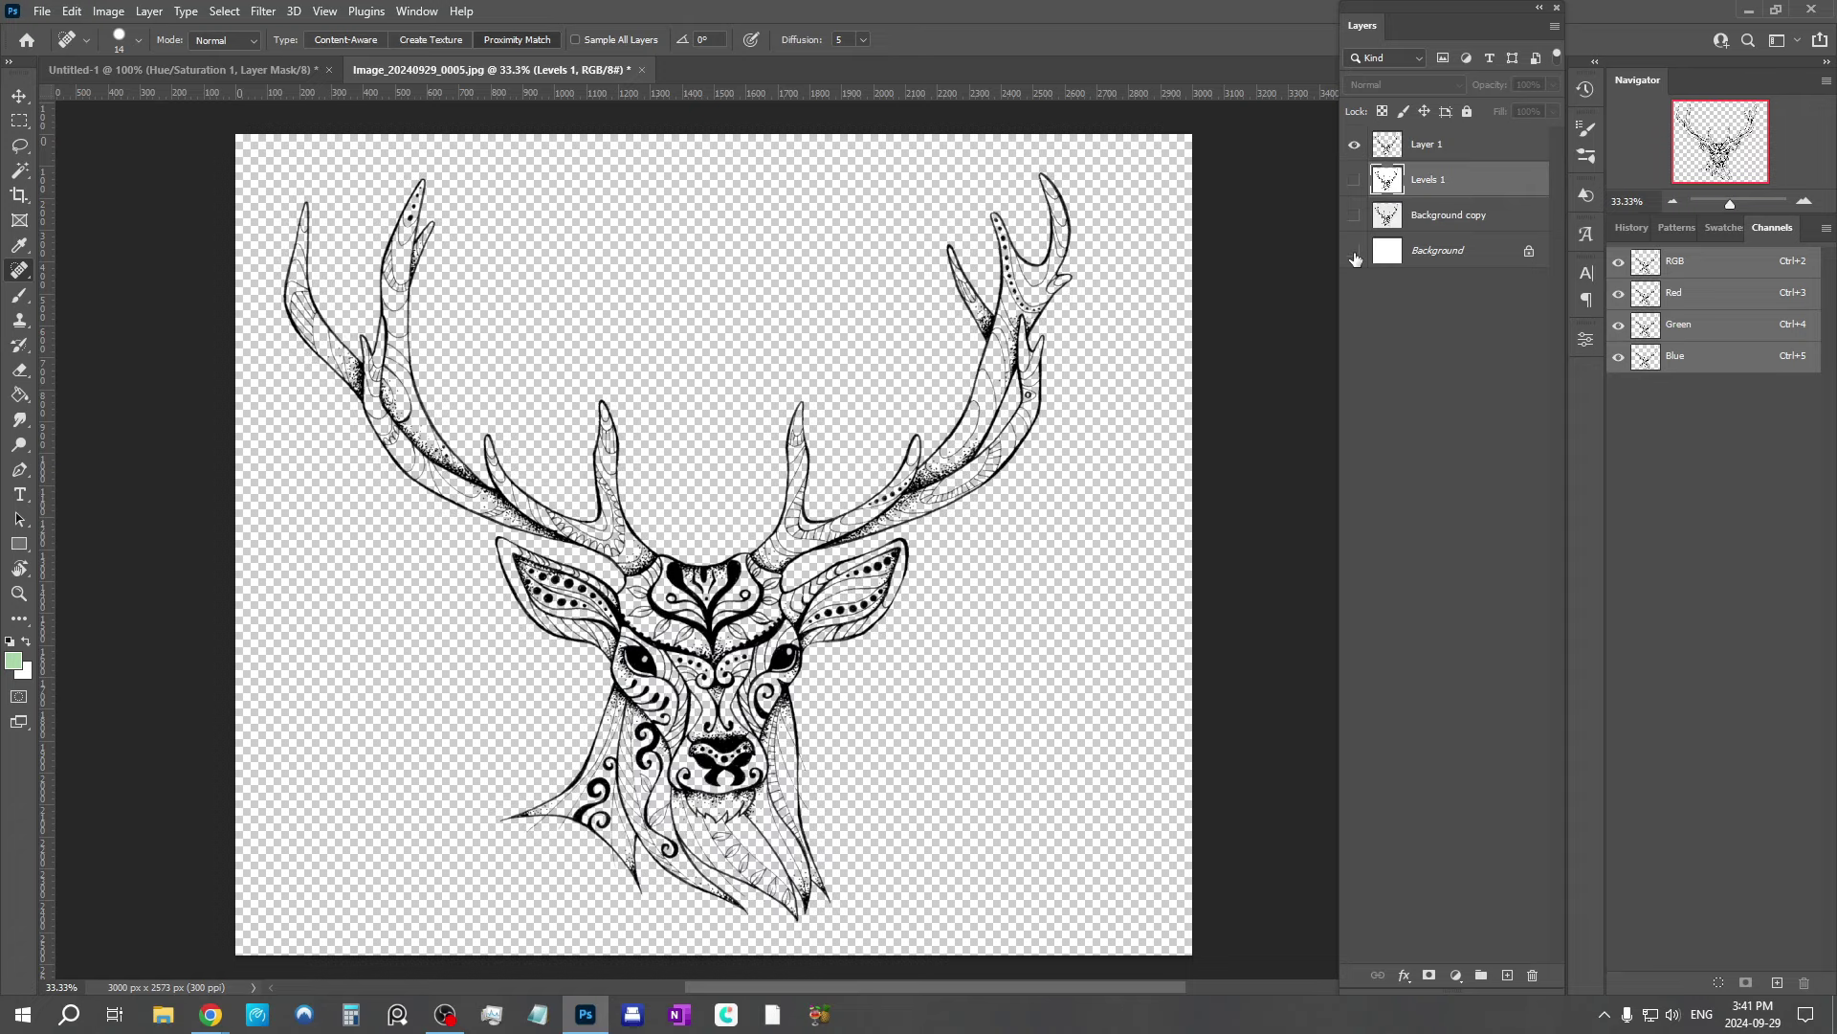
left_click(1354, 145)
left_click(1354, 145)
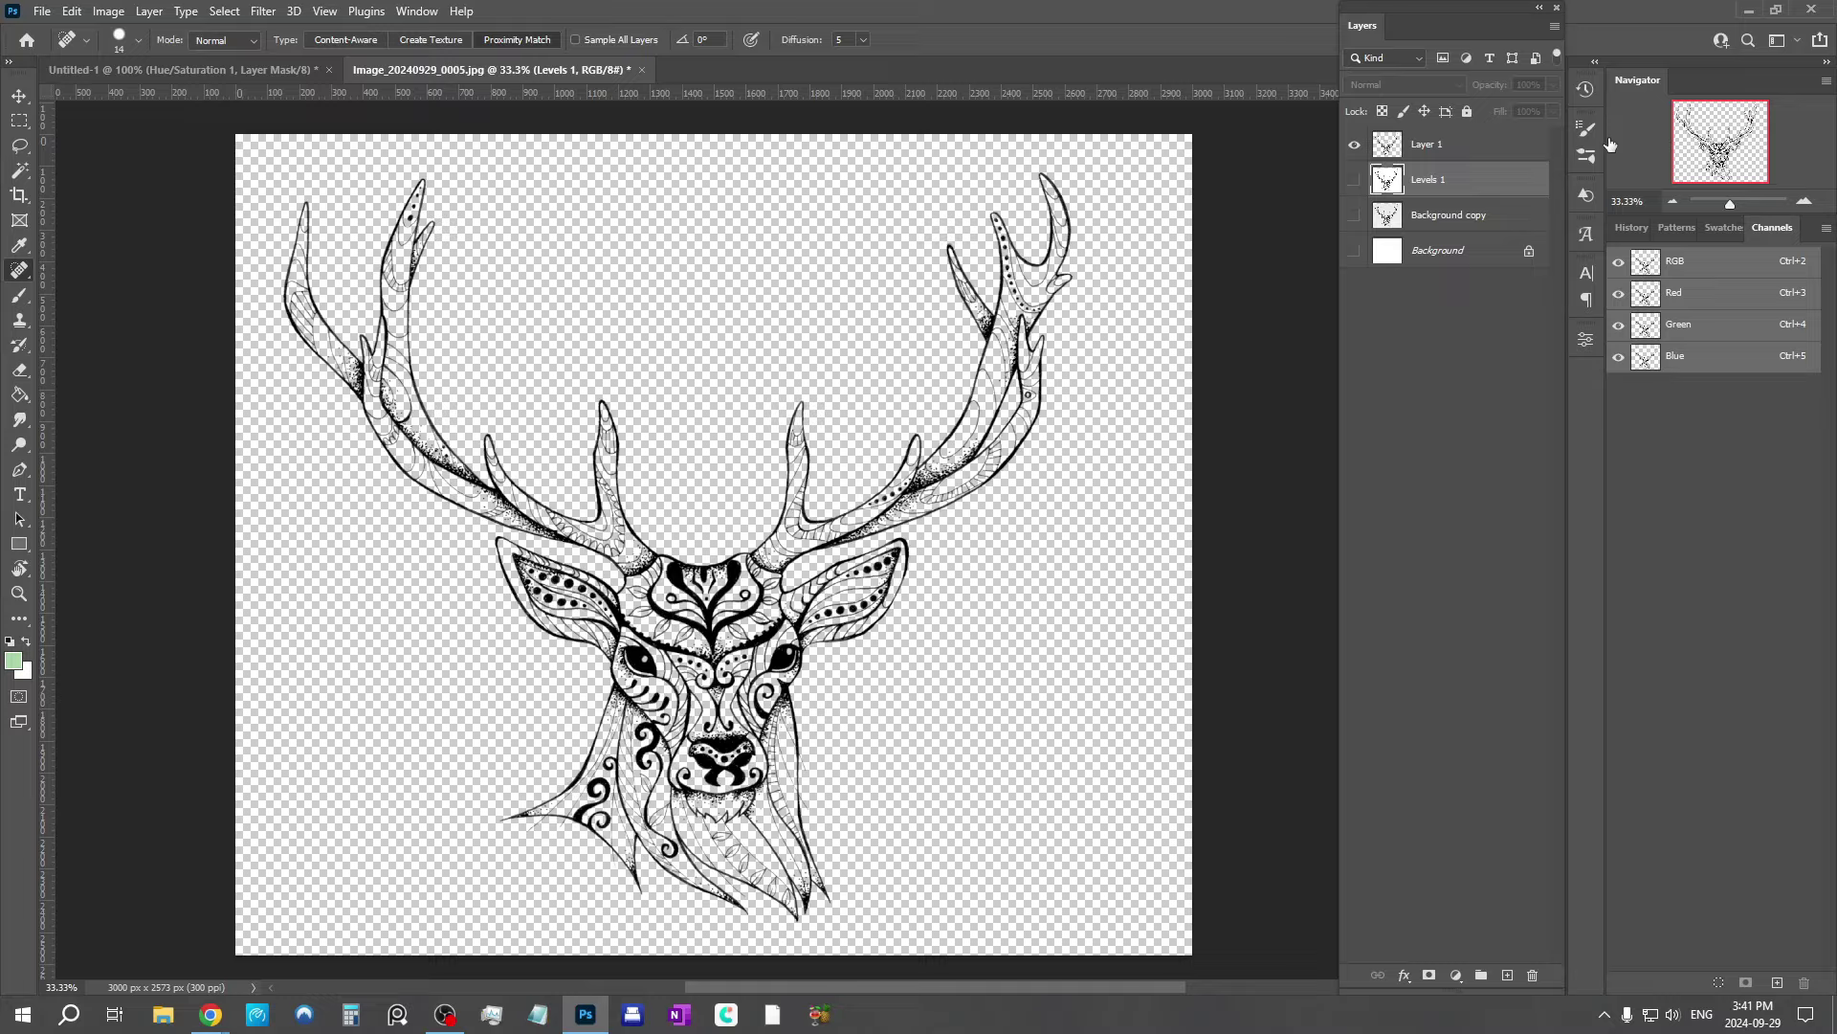
Step: Examine the extracted ink lines on Layer 1 up close for edge quality and partial transparency
left_click(1497, 149)
left_click(1803, 202)
left_click(1803, 203)
left_click(1803, 203)
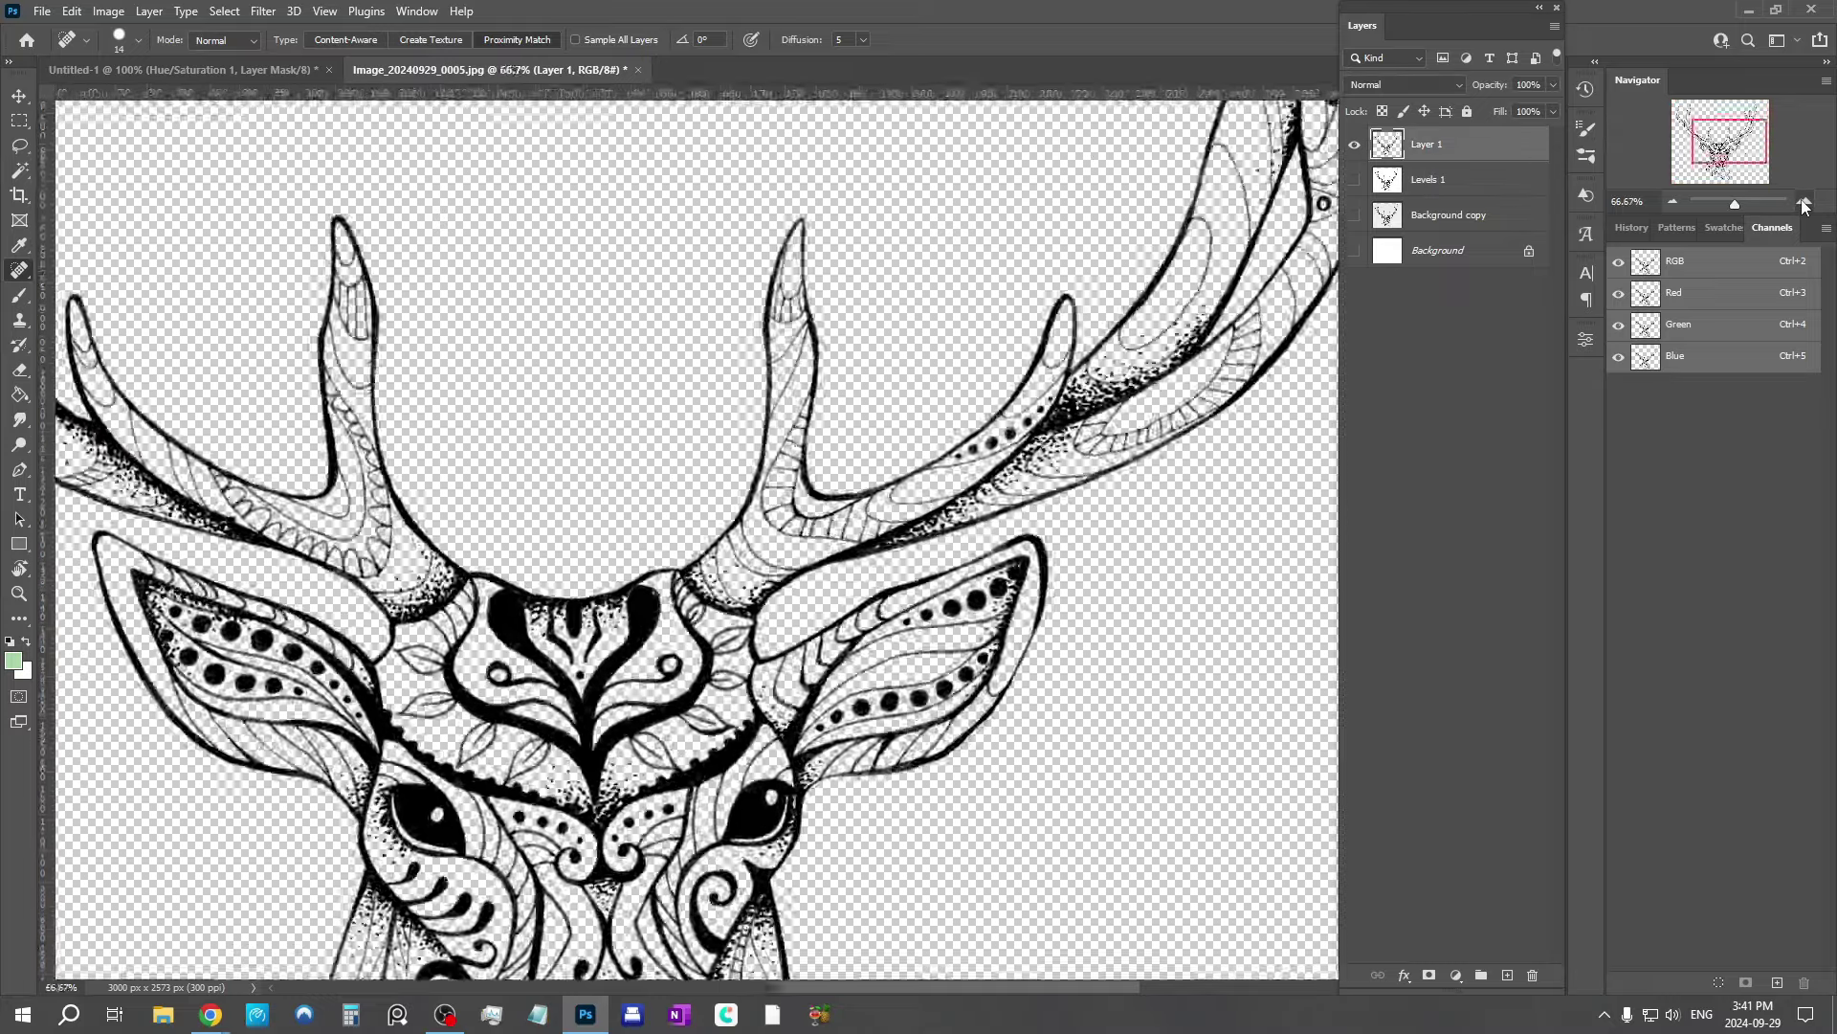
left_click(1803, 202)
left_click(1803, 203)
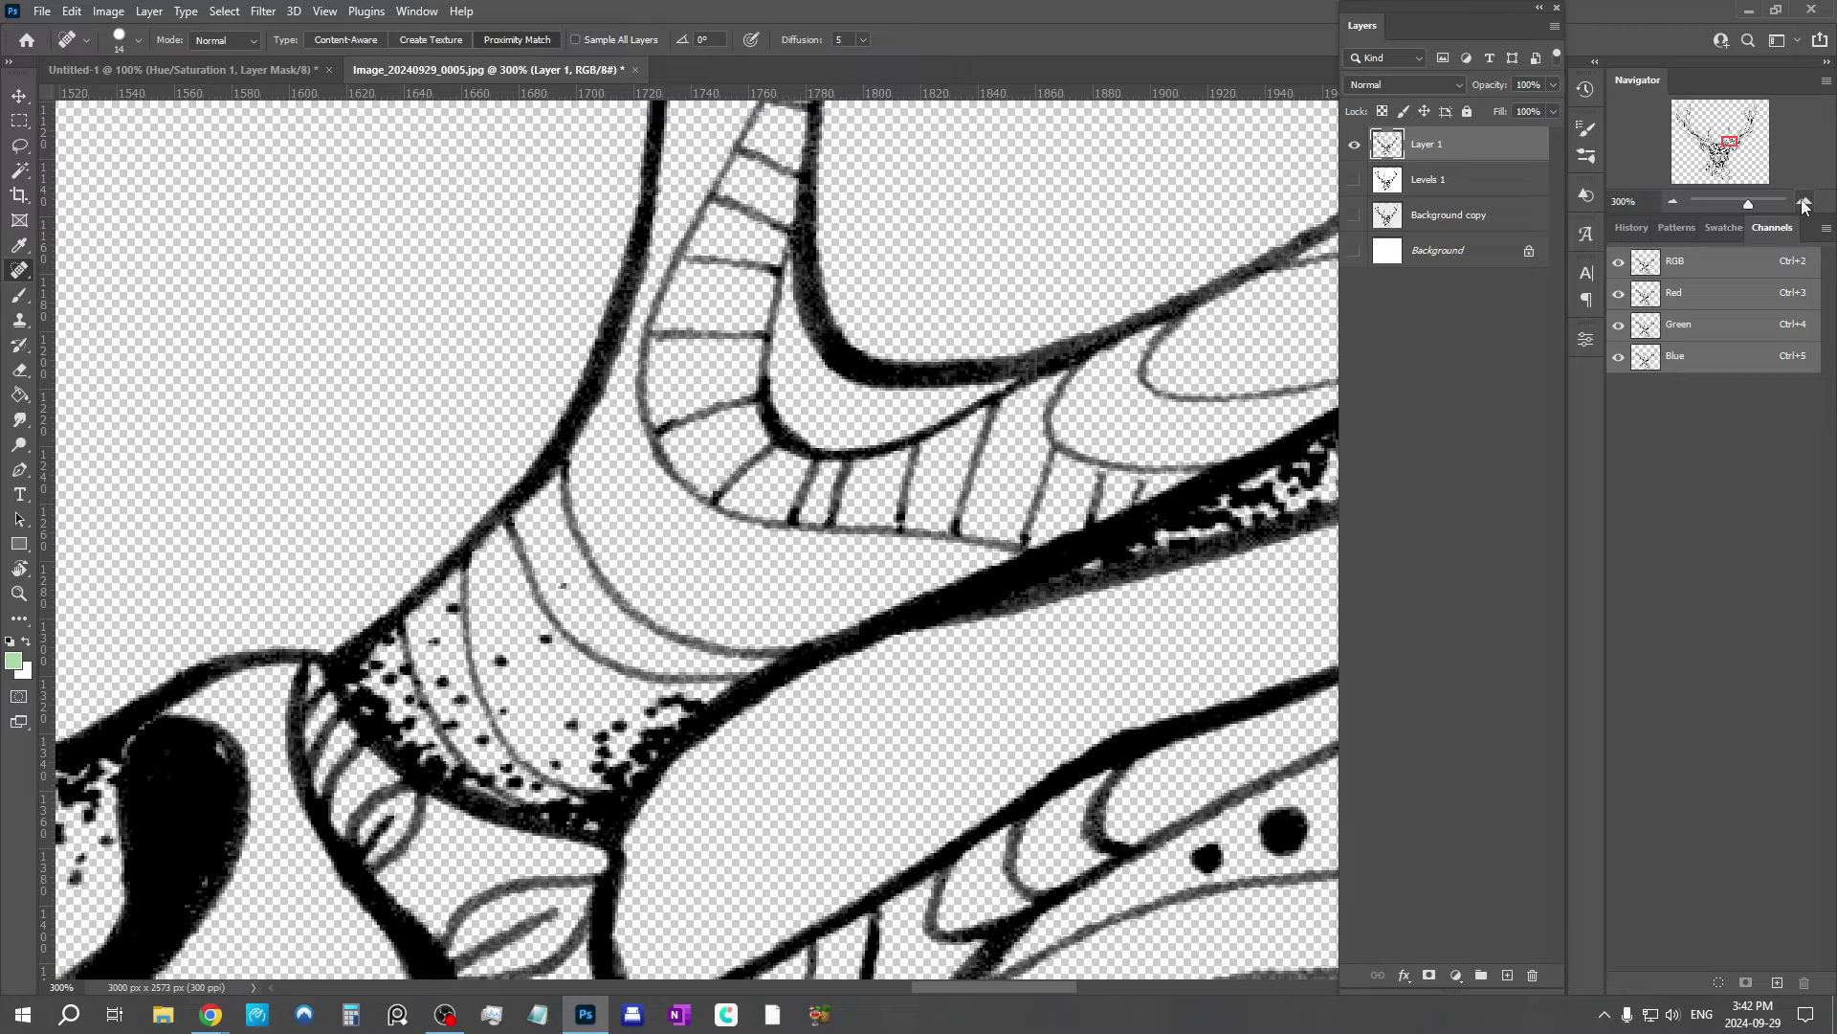
left_click(1802, 203)
left_click(1803, 203)
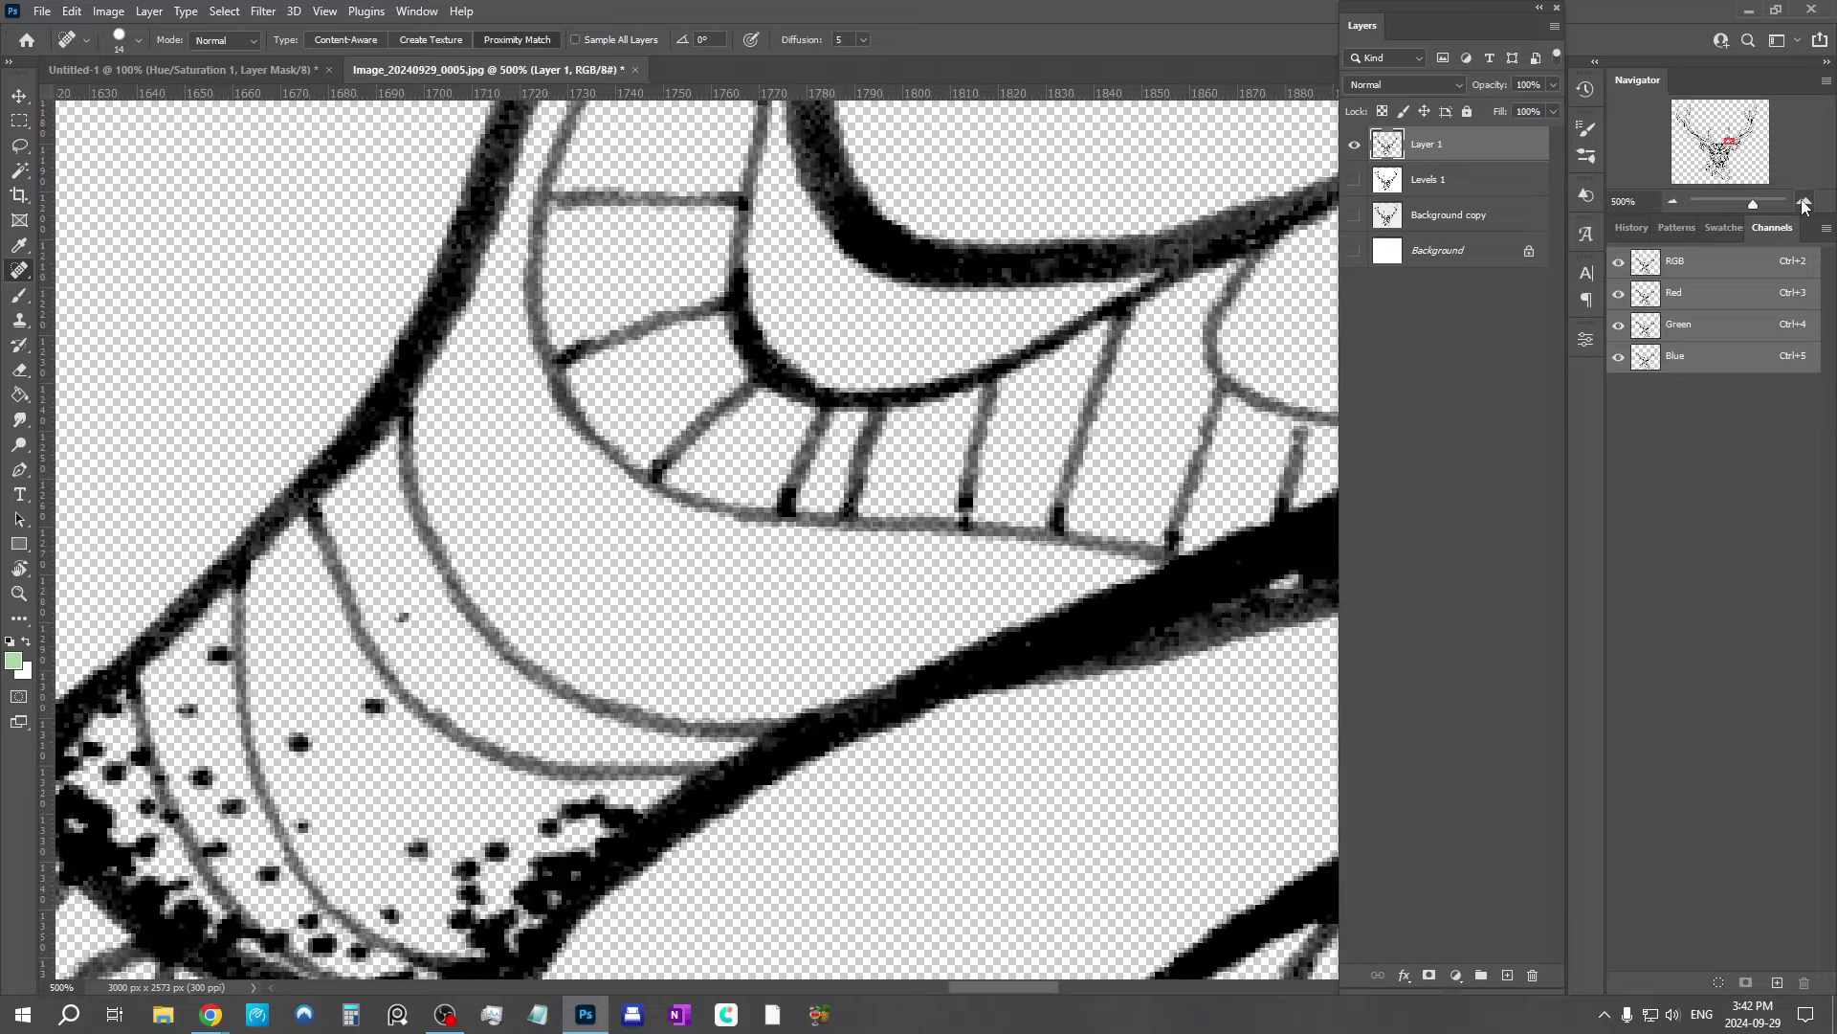
left_click(1673, 202)
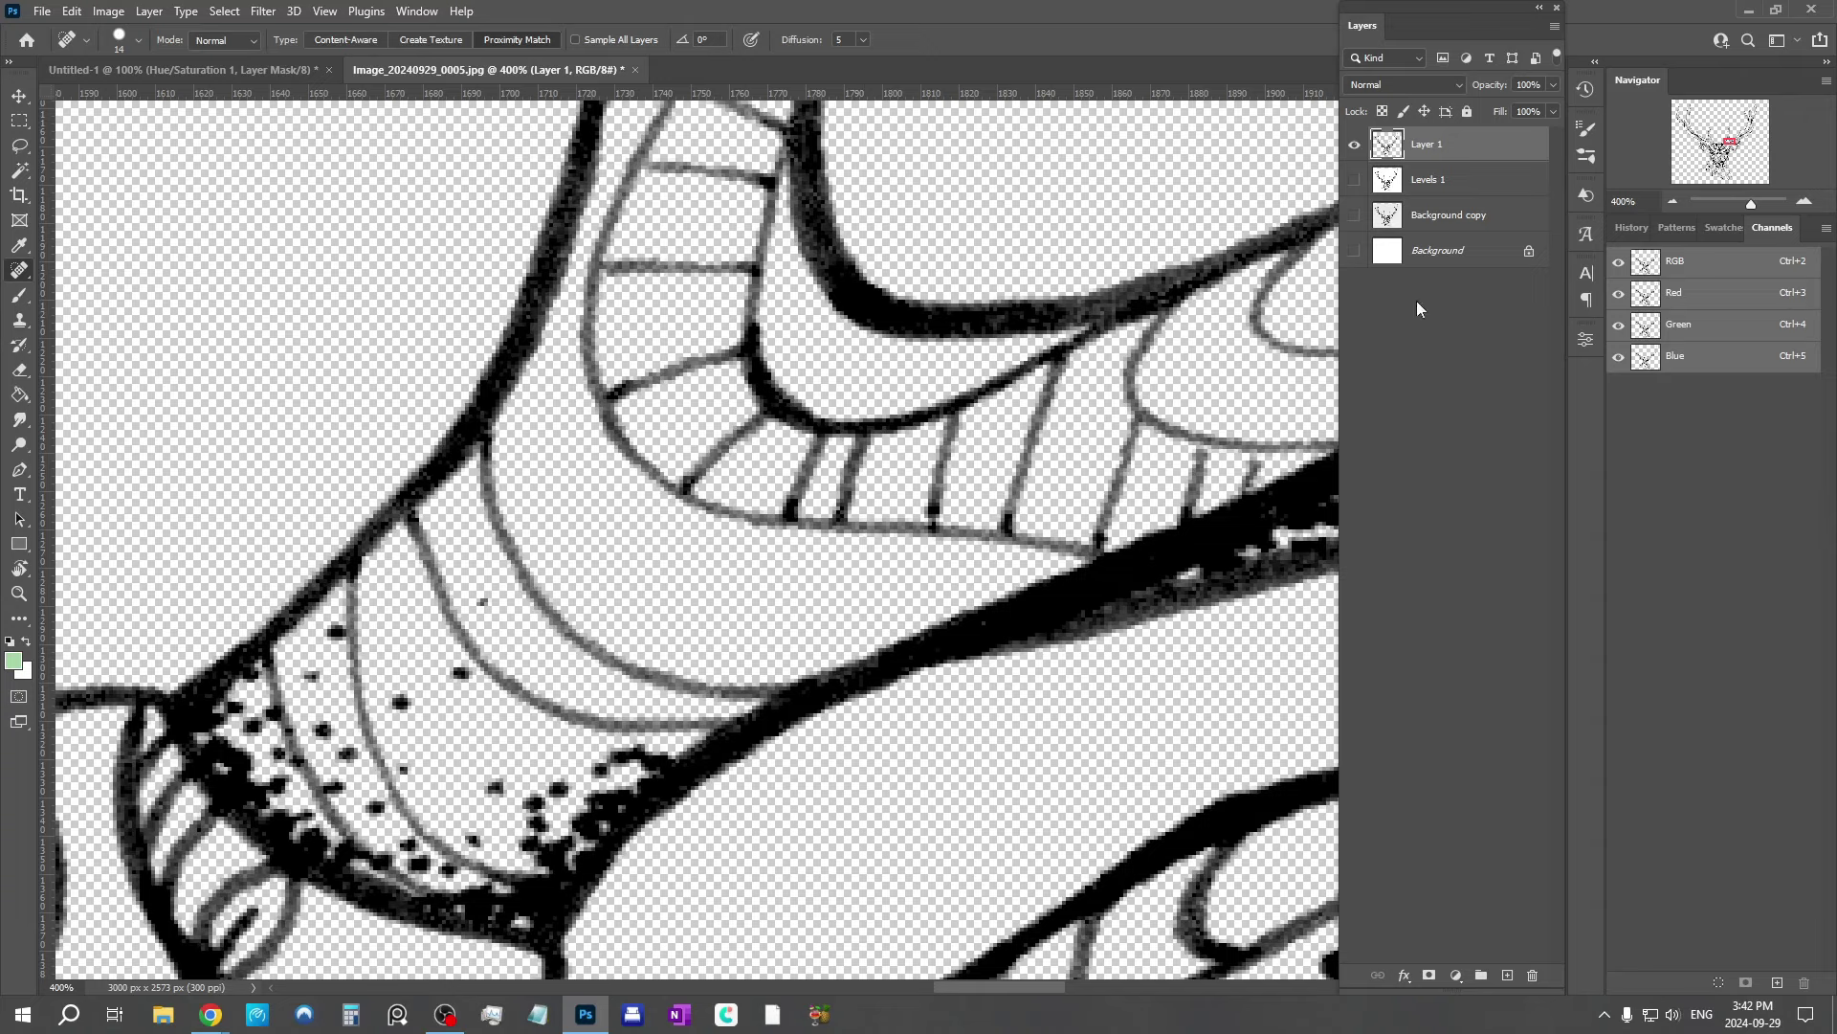
Step: Add a new layer directly above Background and fill it with the light green foreground color using the Paint Bucket
left_click(1457, 247)
left_click(1508, 975)
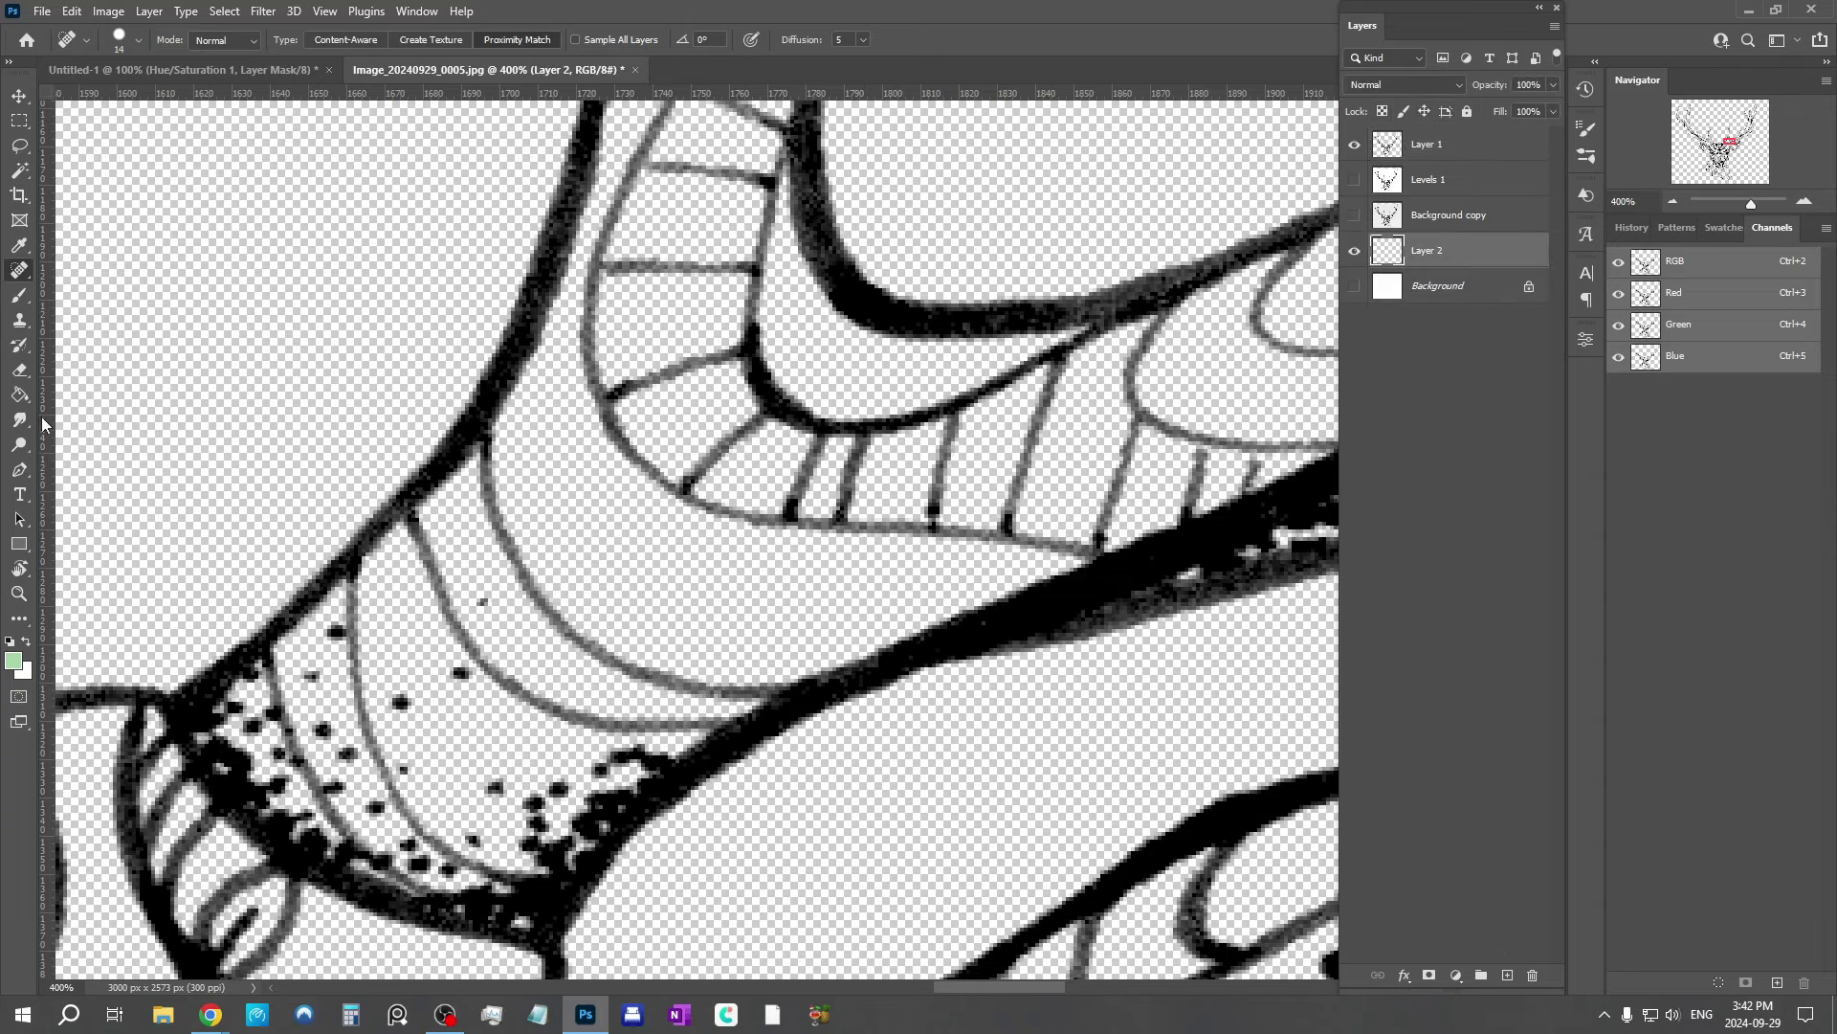
left_click(19, 395)
left_click(314, 453)
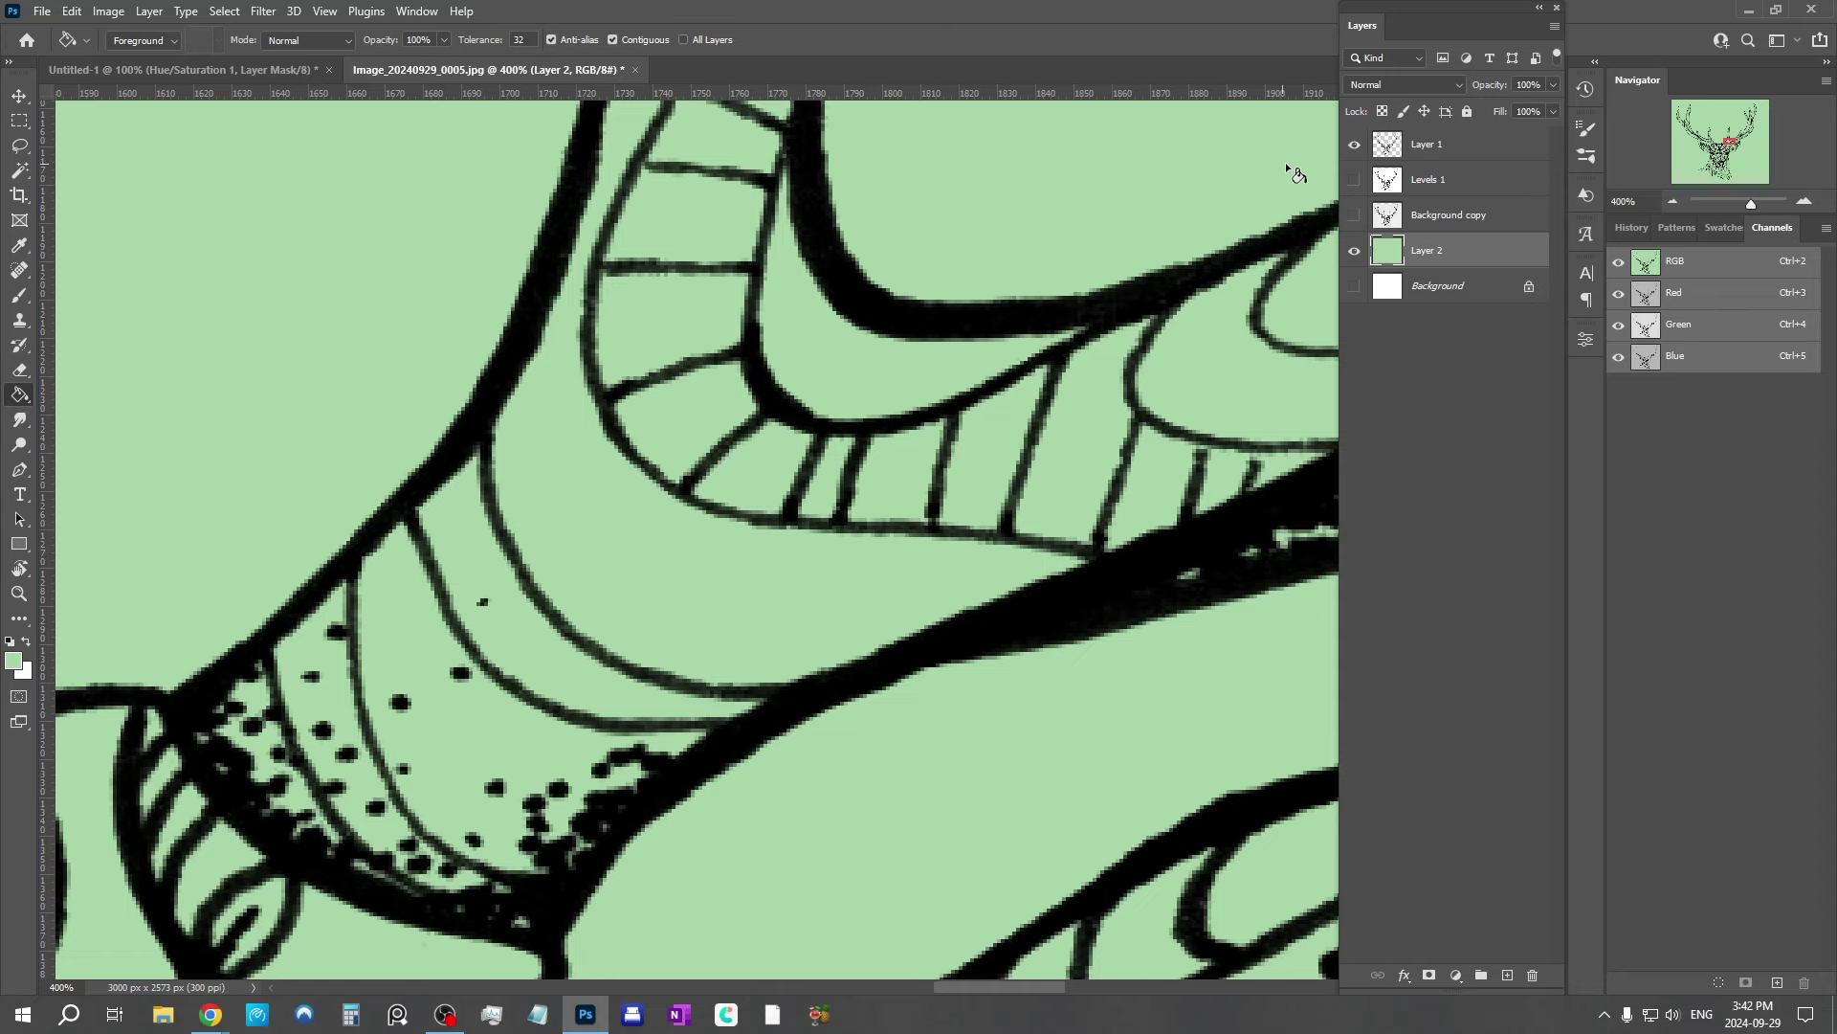
Step: Inspect the line edges around the antler base and ear against the green fill
mouse_move(1046, 208)
left_mouse_down()
mouse_move(1021, 615)
mouse_move(922, 455)
mouse_move(890, 217)
left_mouse_up()
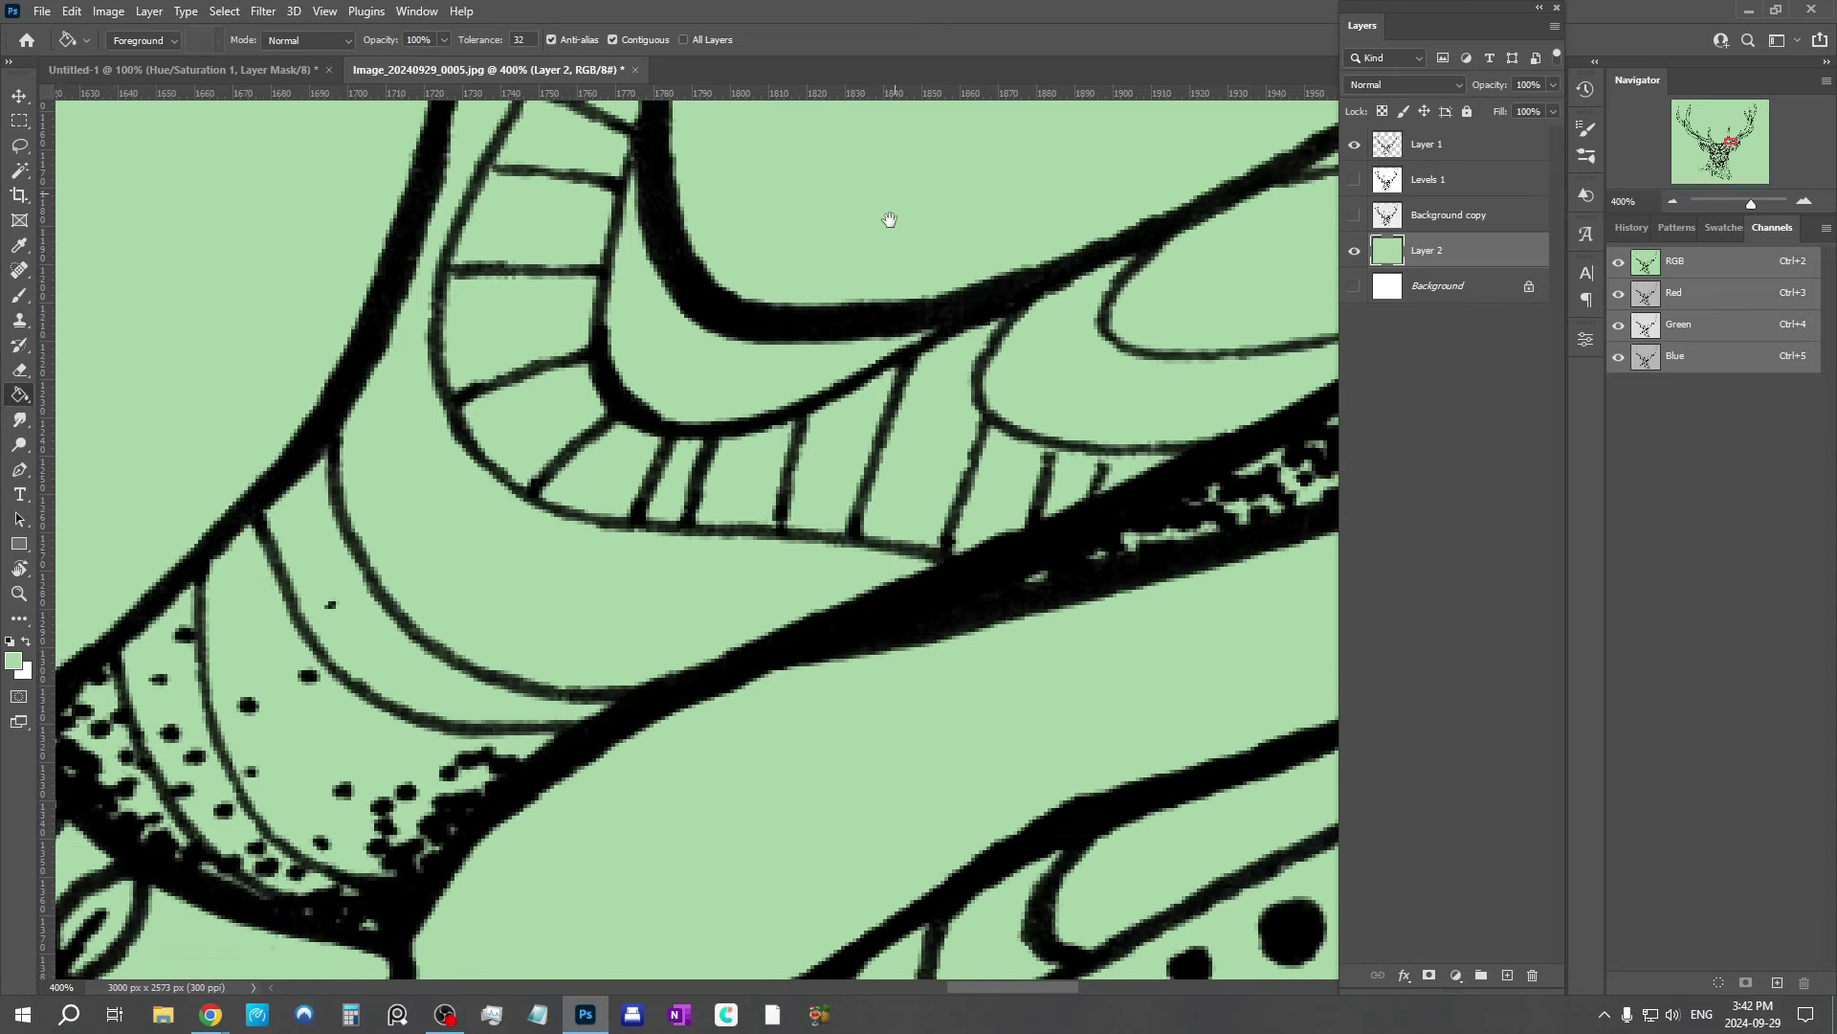
mouse_move(794, 460)
left_mouse_down()
mouse_move(971, 308)
mouse_move(1160, 275)
mouse_move(993, 576)
mouse_move(837, 607)
left_mouse_up()
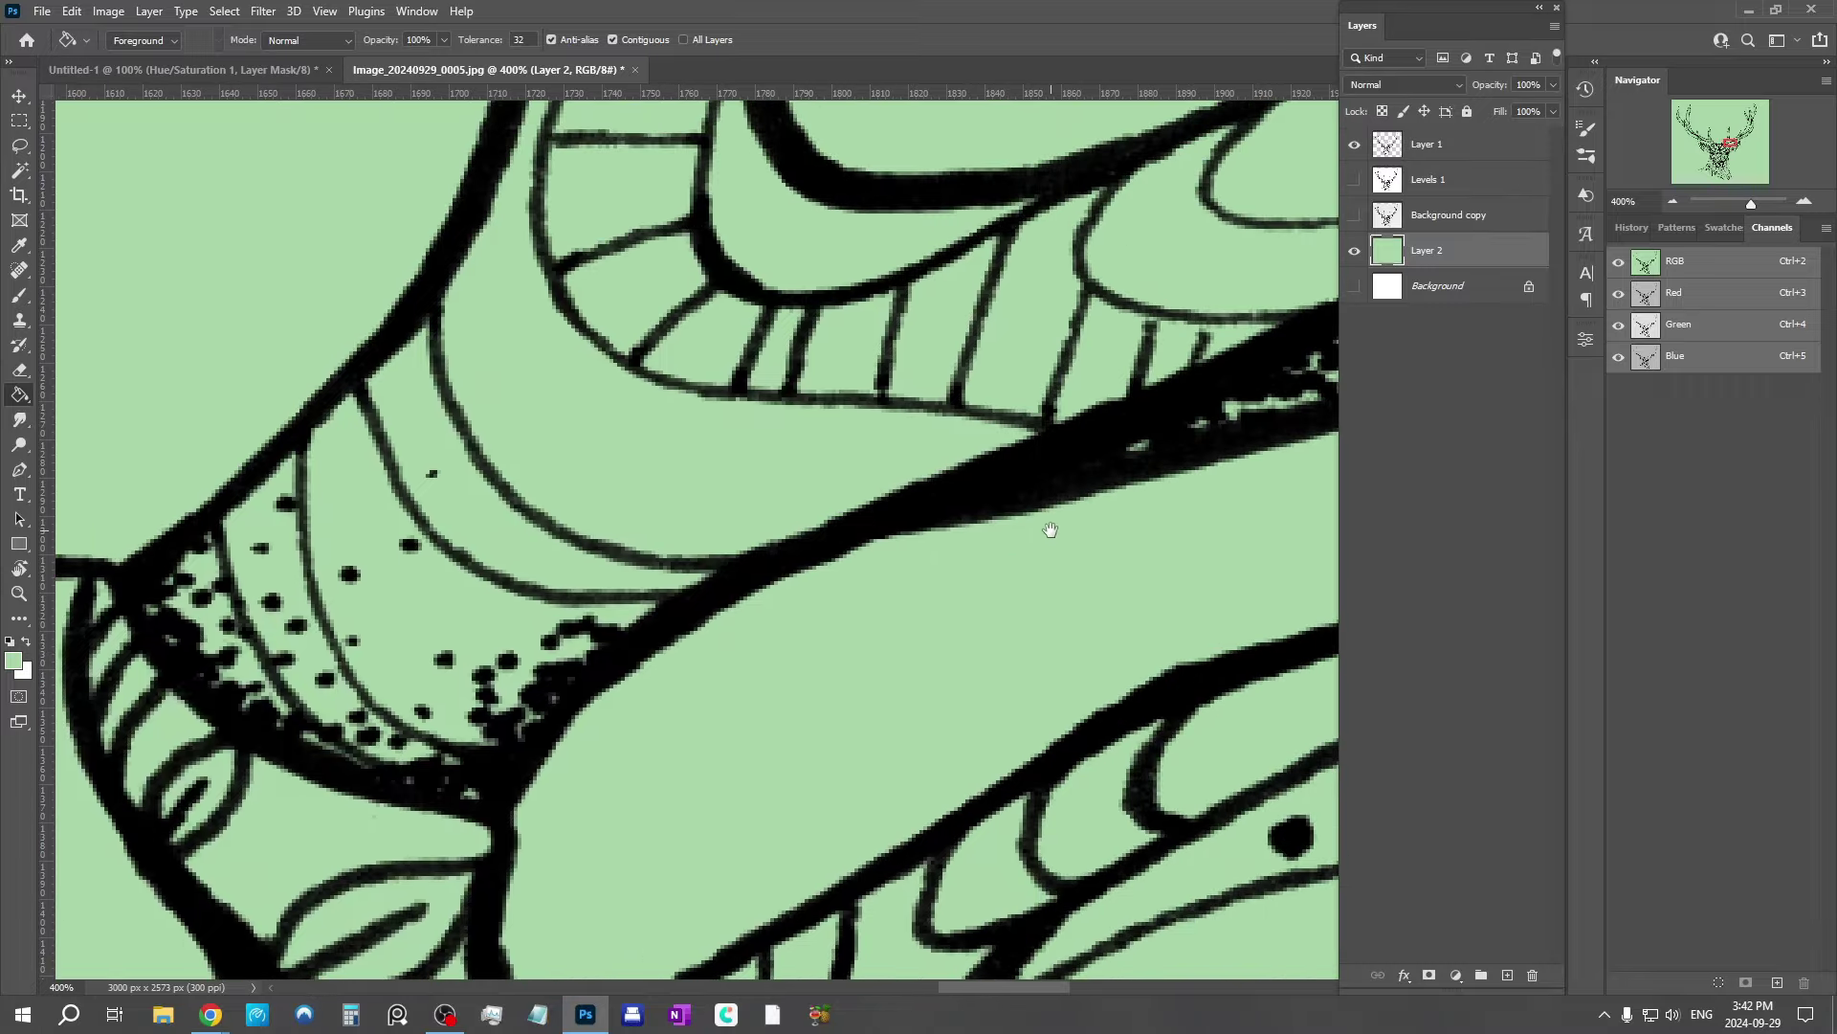
left_click_drag(1050, 525, 673, 565)
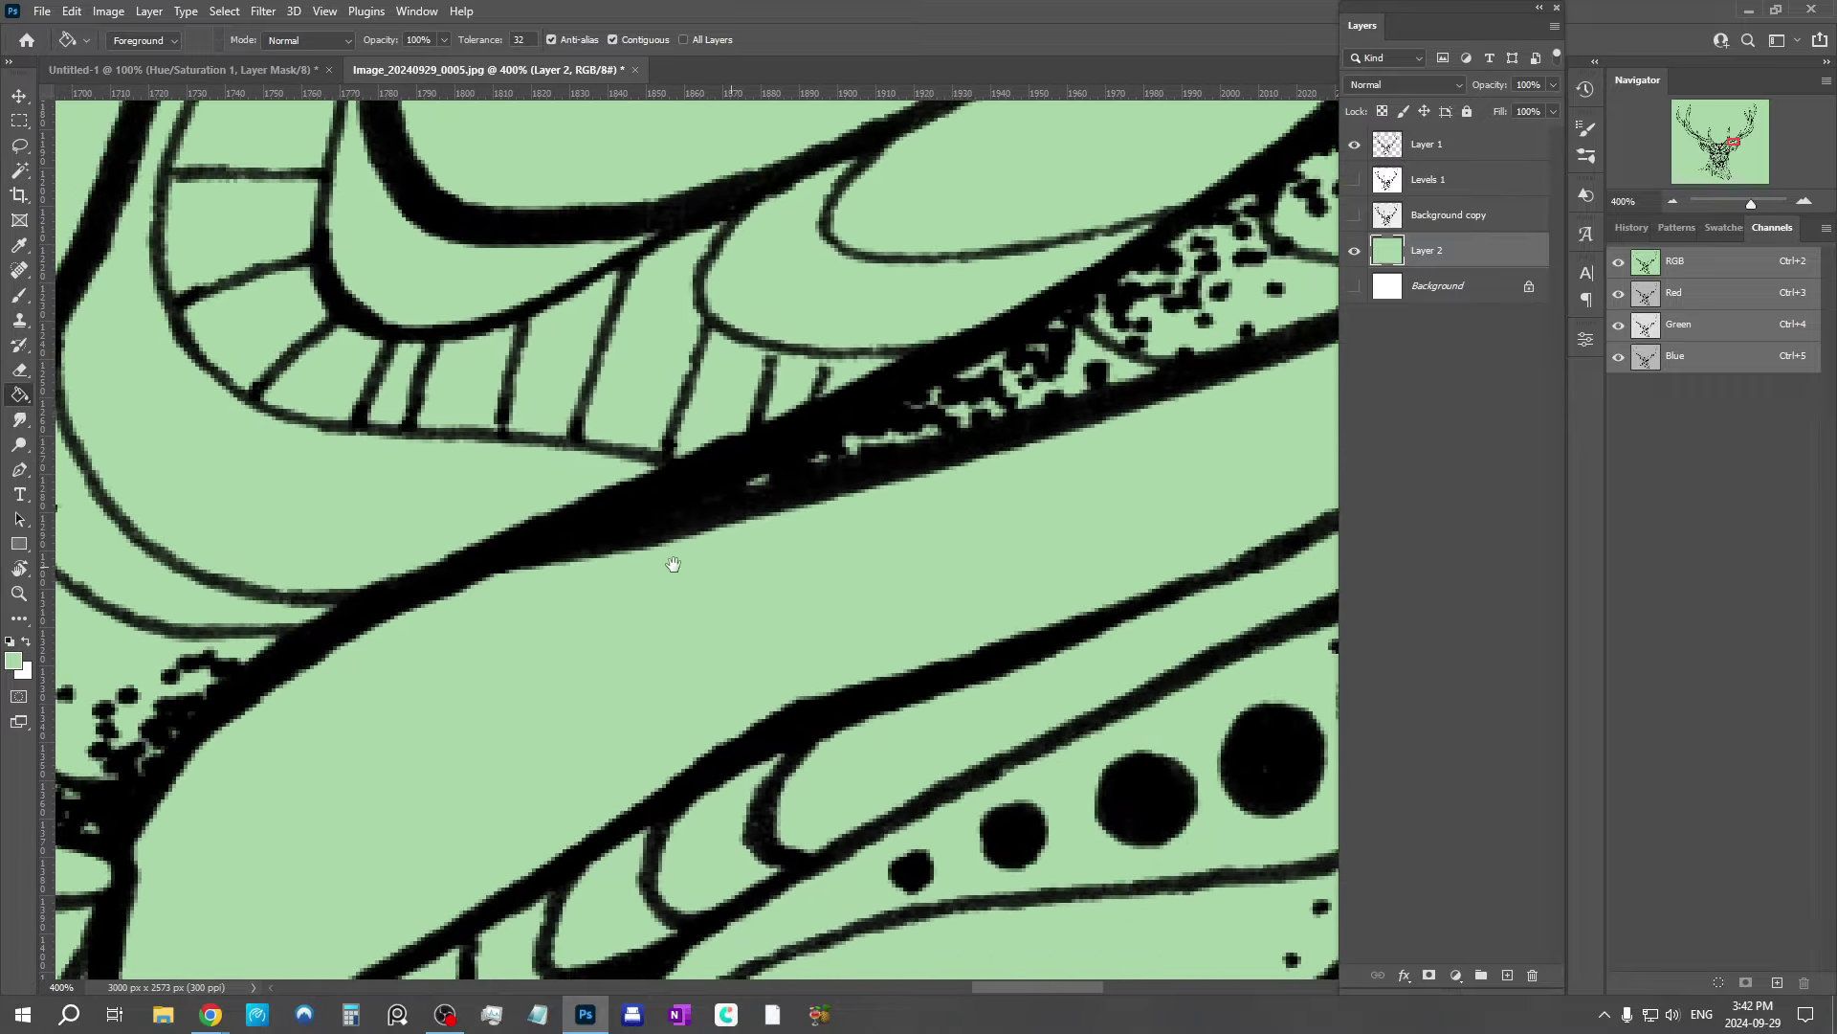
left_click(1675, 201)
left_click(1674, 201)
left_click(1675, 201)
left_click(1675, 203)
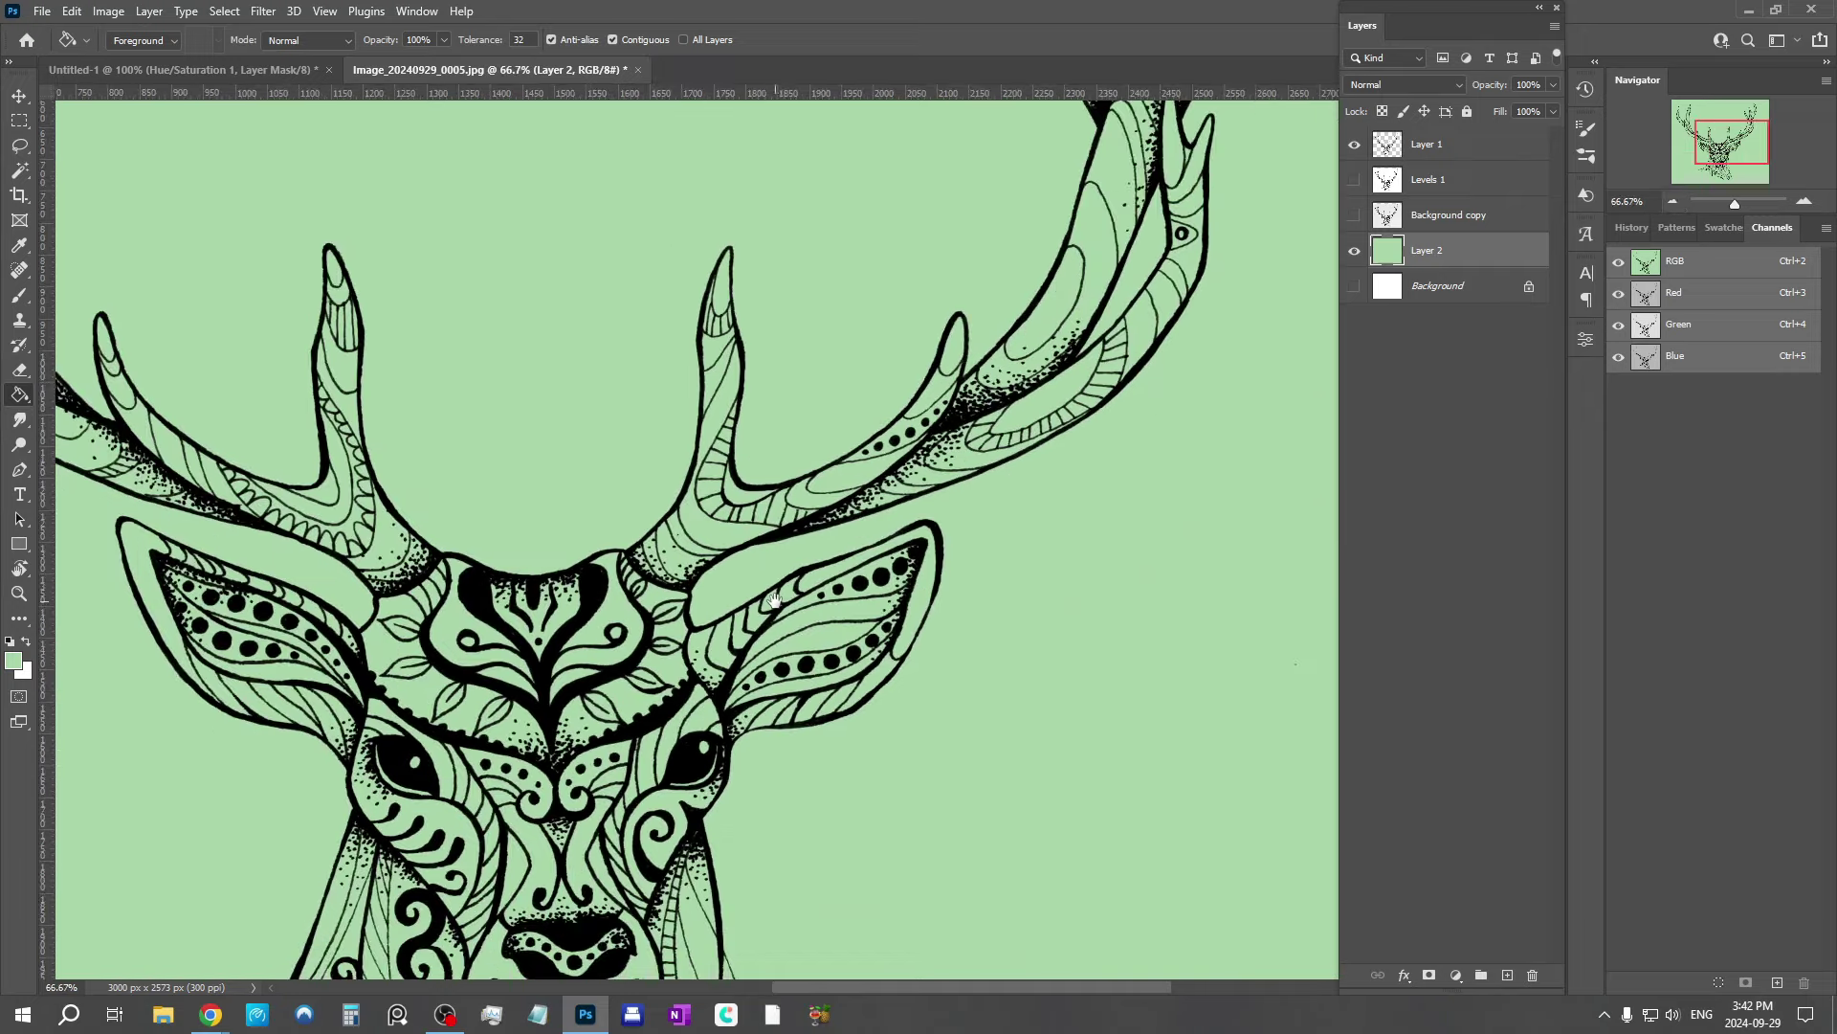
Step: Hide the green fill layer and add a new layer clipped to the Layer 1 line art
left_click(1355, 250)
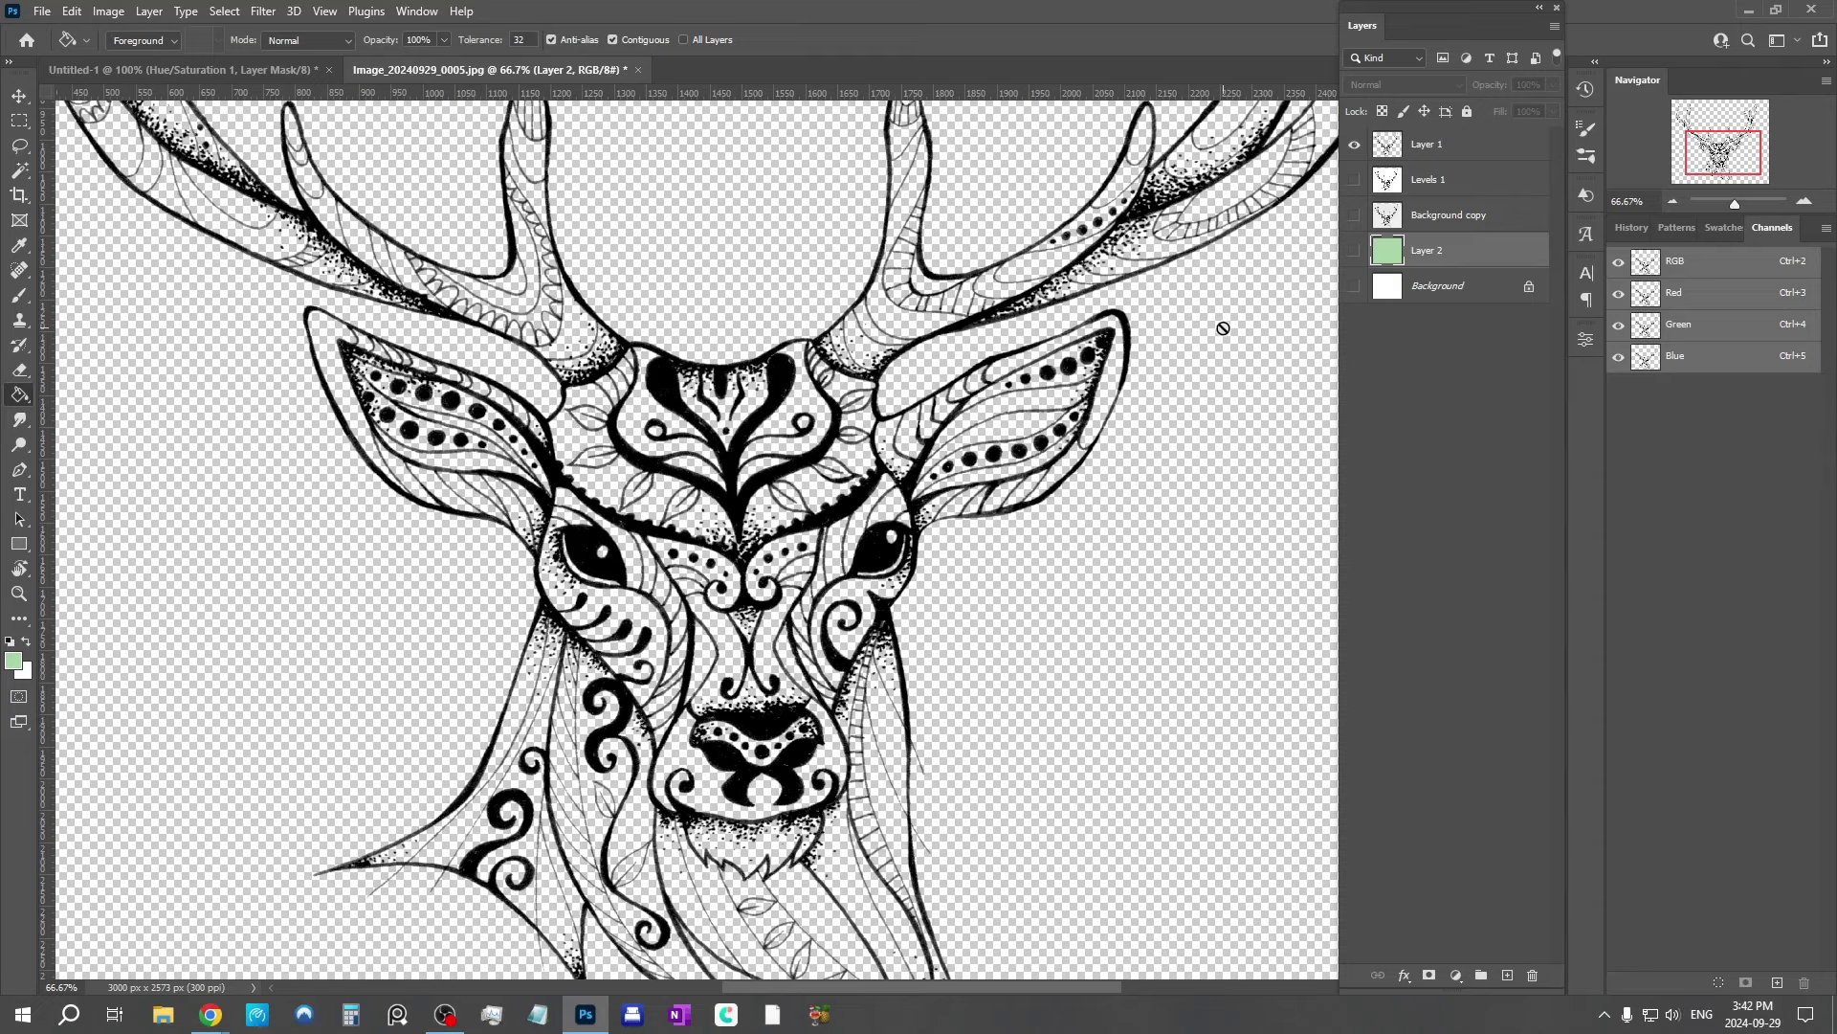
left_click(1486, 156)
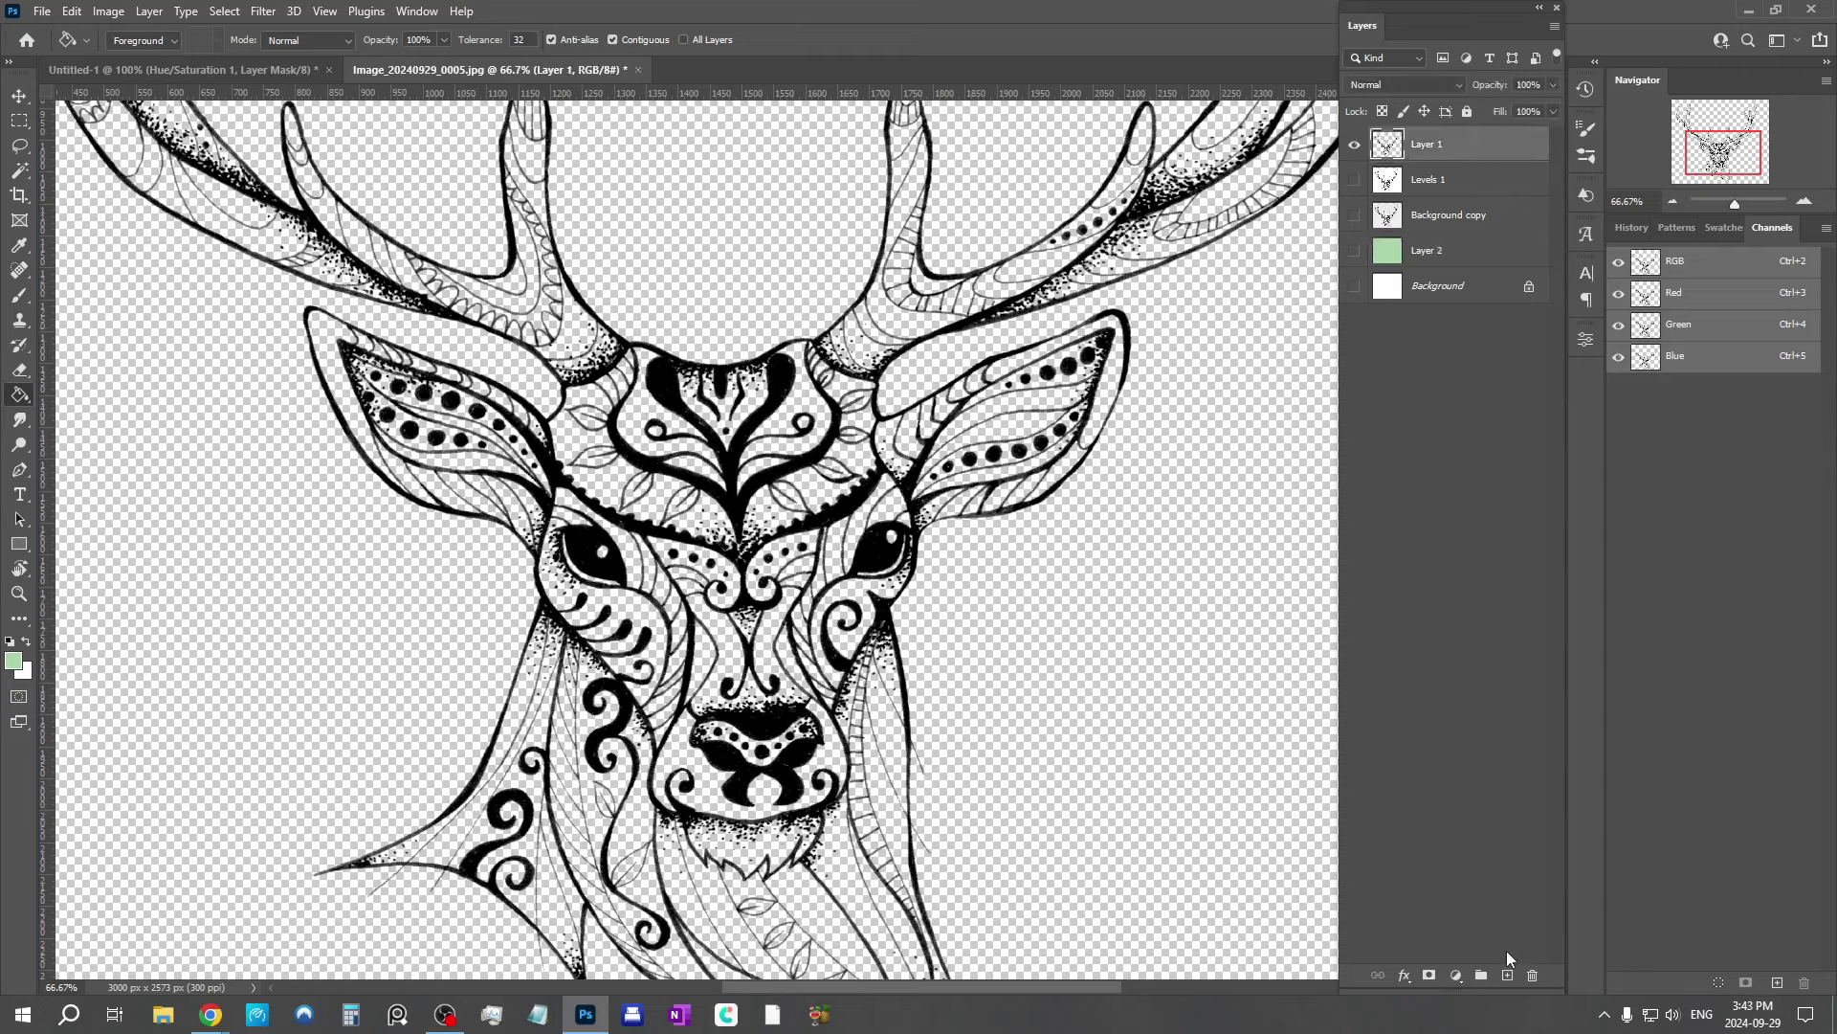
left_click(1507, 977)
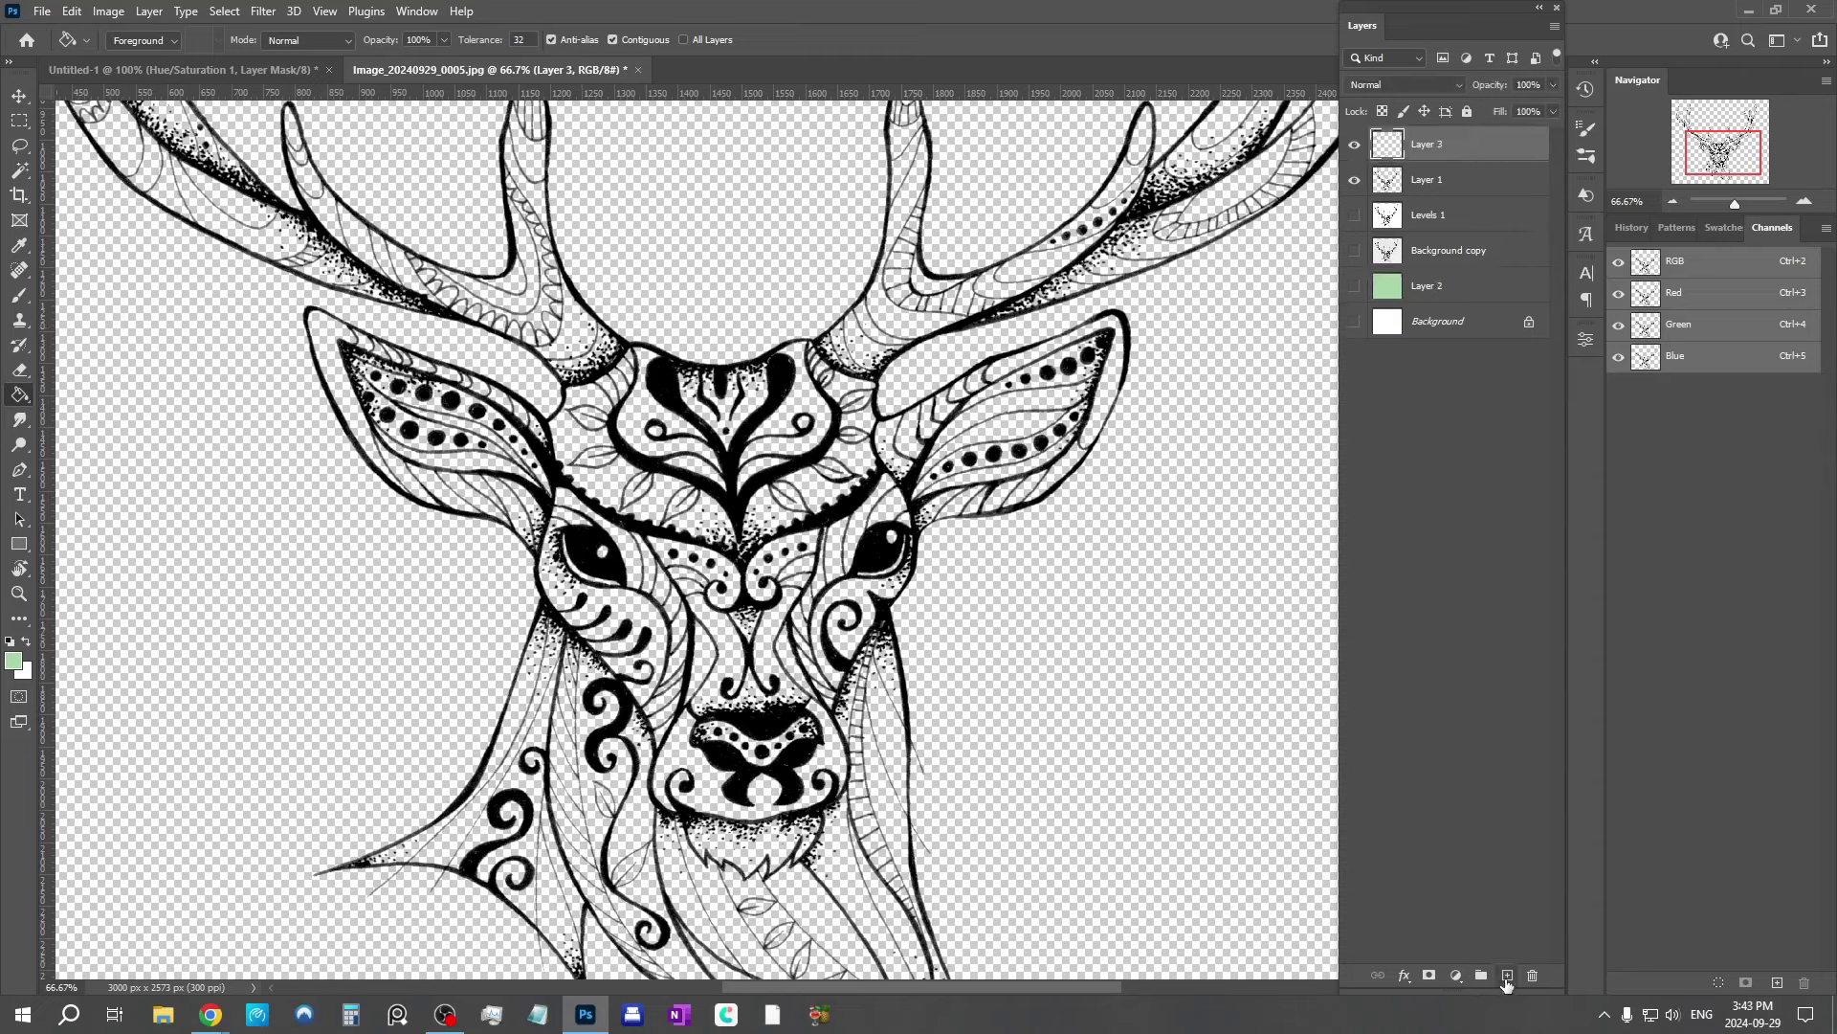
right_click(1476, 156)
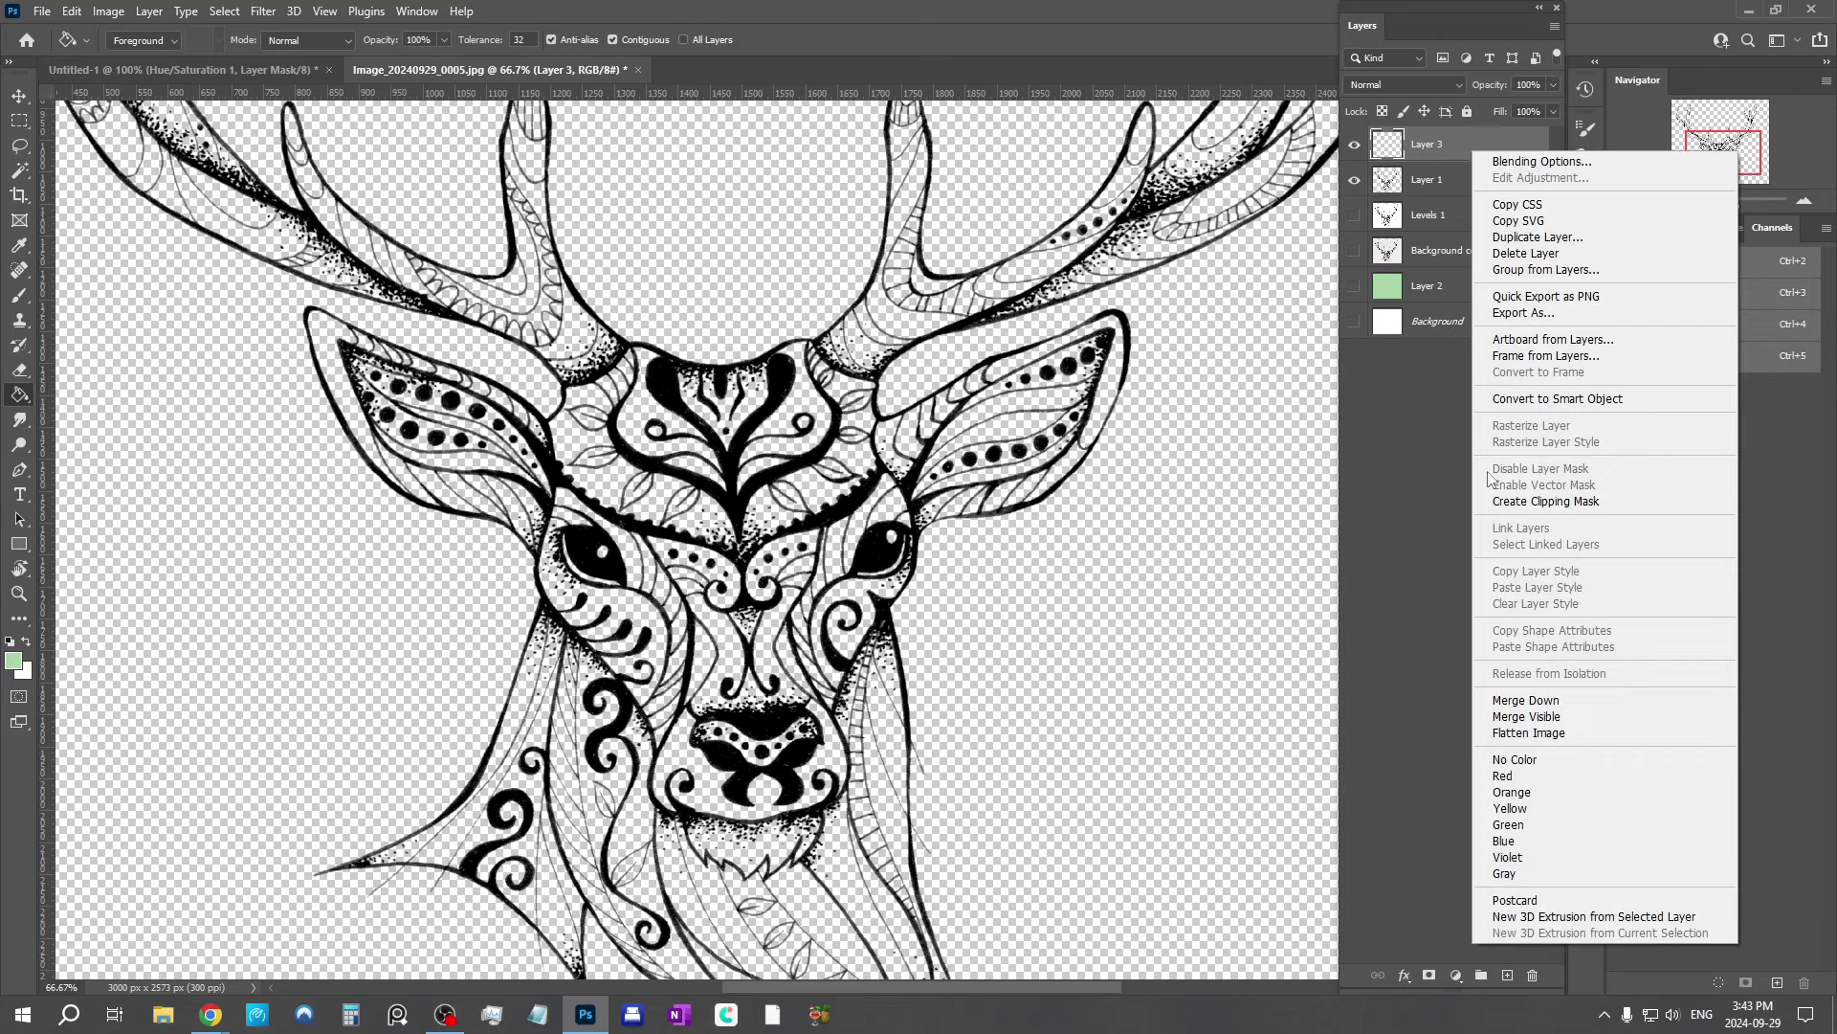
left_click(1528, 502)
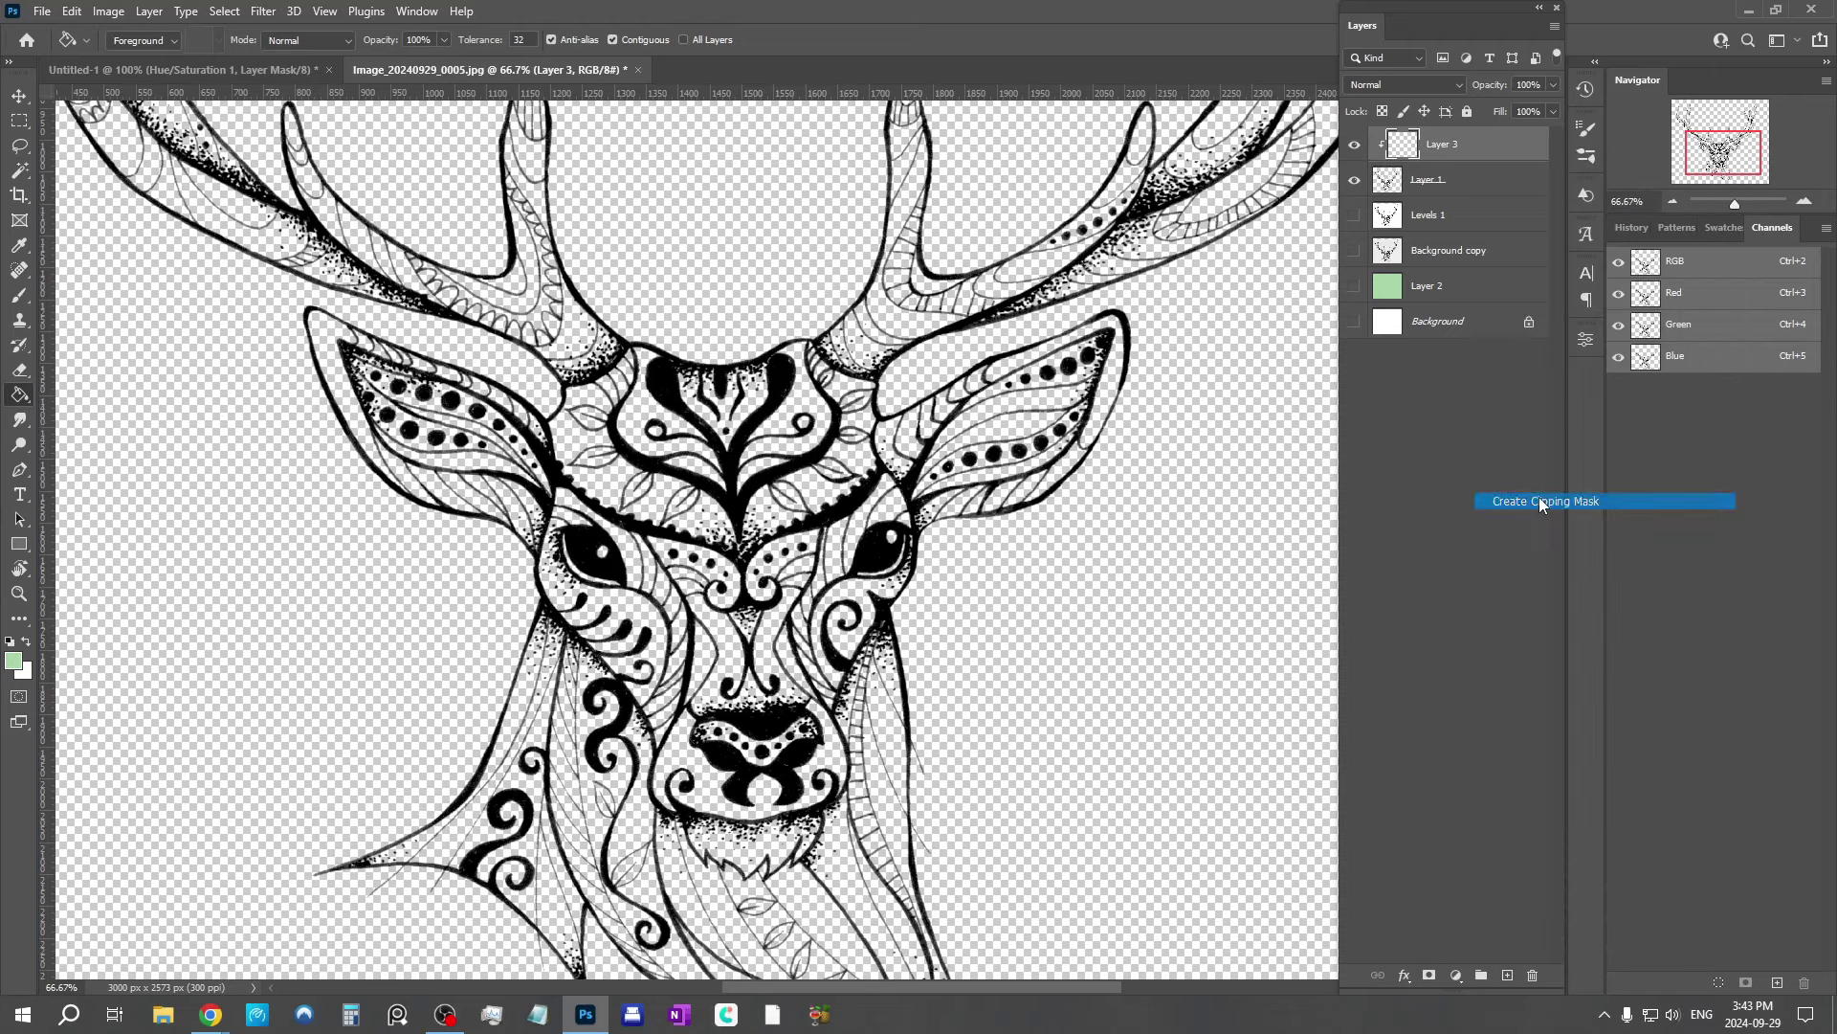
Step: Recolor the deer's lines on the clipped layer with the Brush, using light green across the ears and face and soft blue over the forehead
key("b")
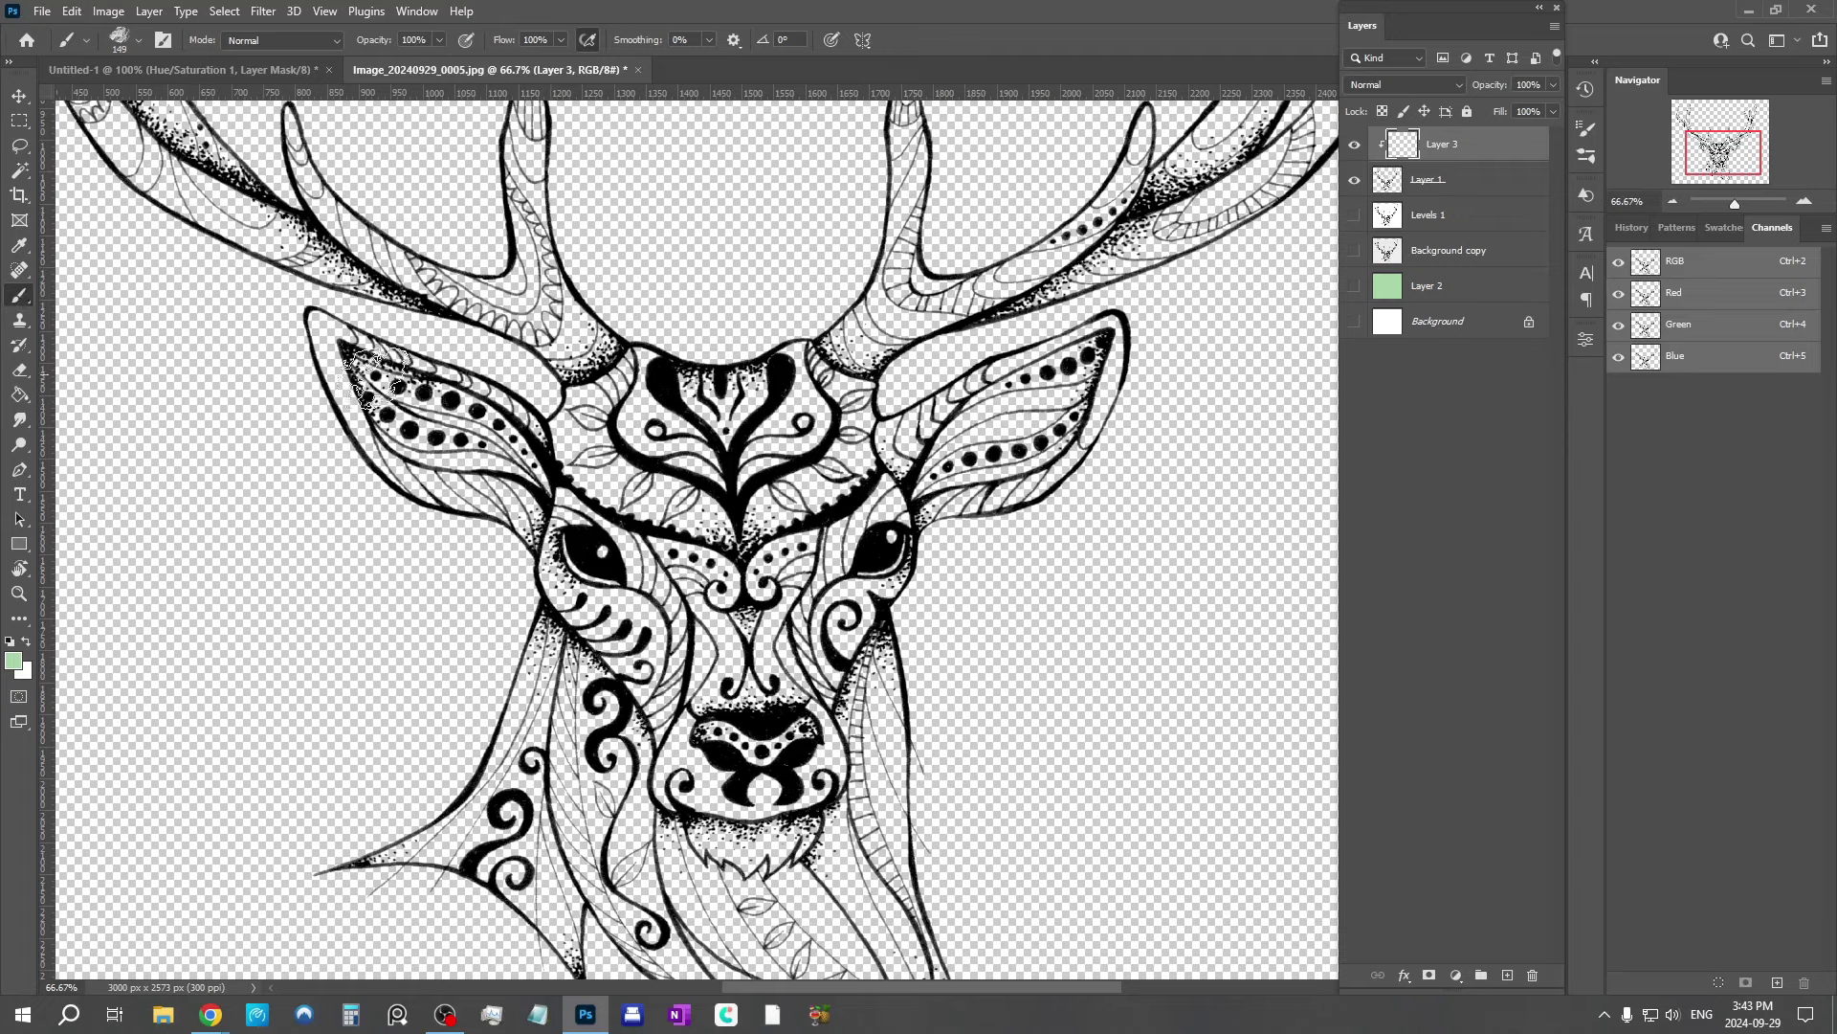
mouse_move(359, 364)
left_mouse_down()
mouse_move(378, 473)
mouse_move(413, 433)
mouse_move(458, 502)
mouse_move(536, 540)
mouse_move(622, 502)
mouse_move(729, 497)
mouse_move(828, 511)
mouse_move(958, 569)
mouse_move(1093, 568)
mouse_move(1087, 414)
left_mouse_up()
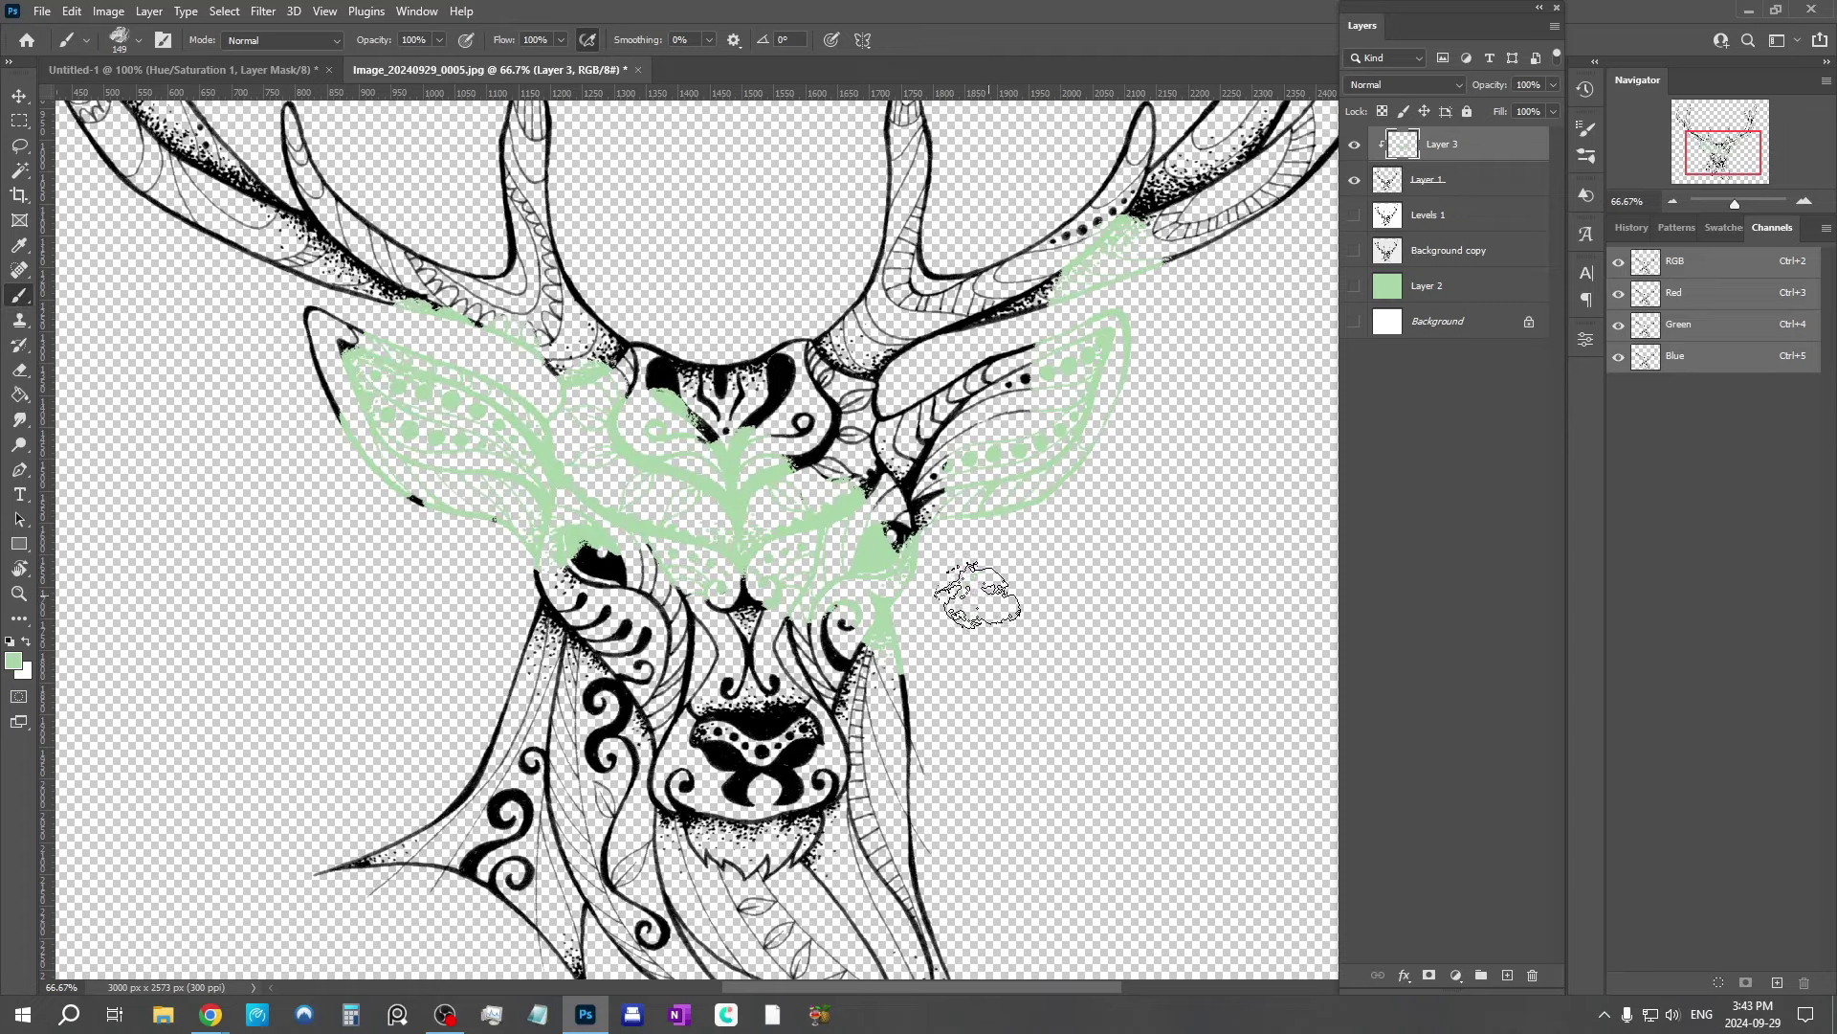
left_click(13, 662)
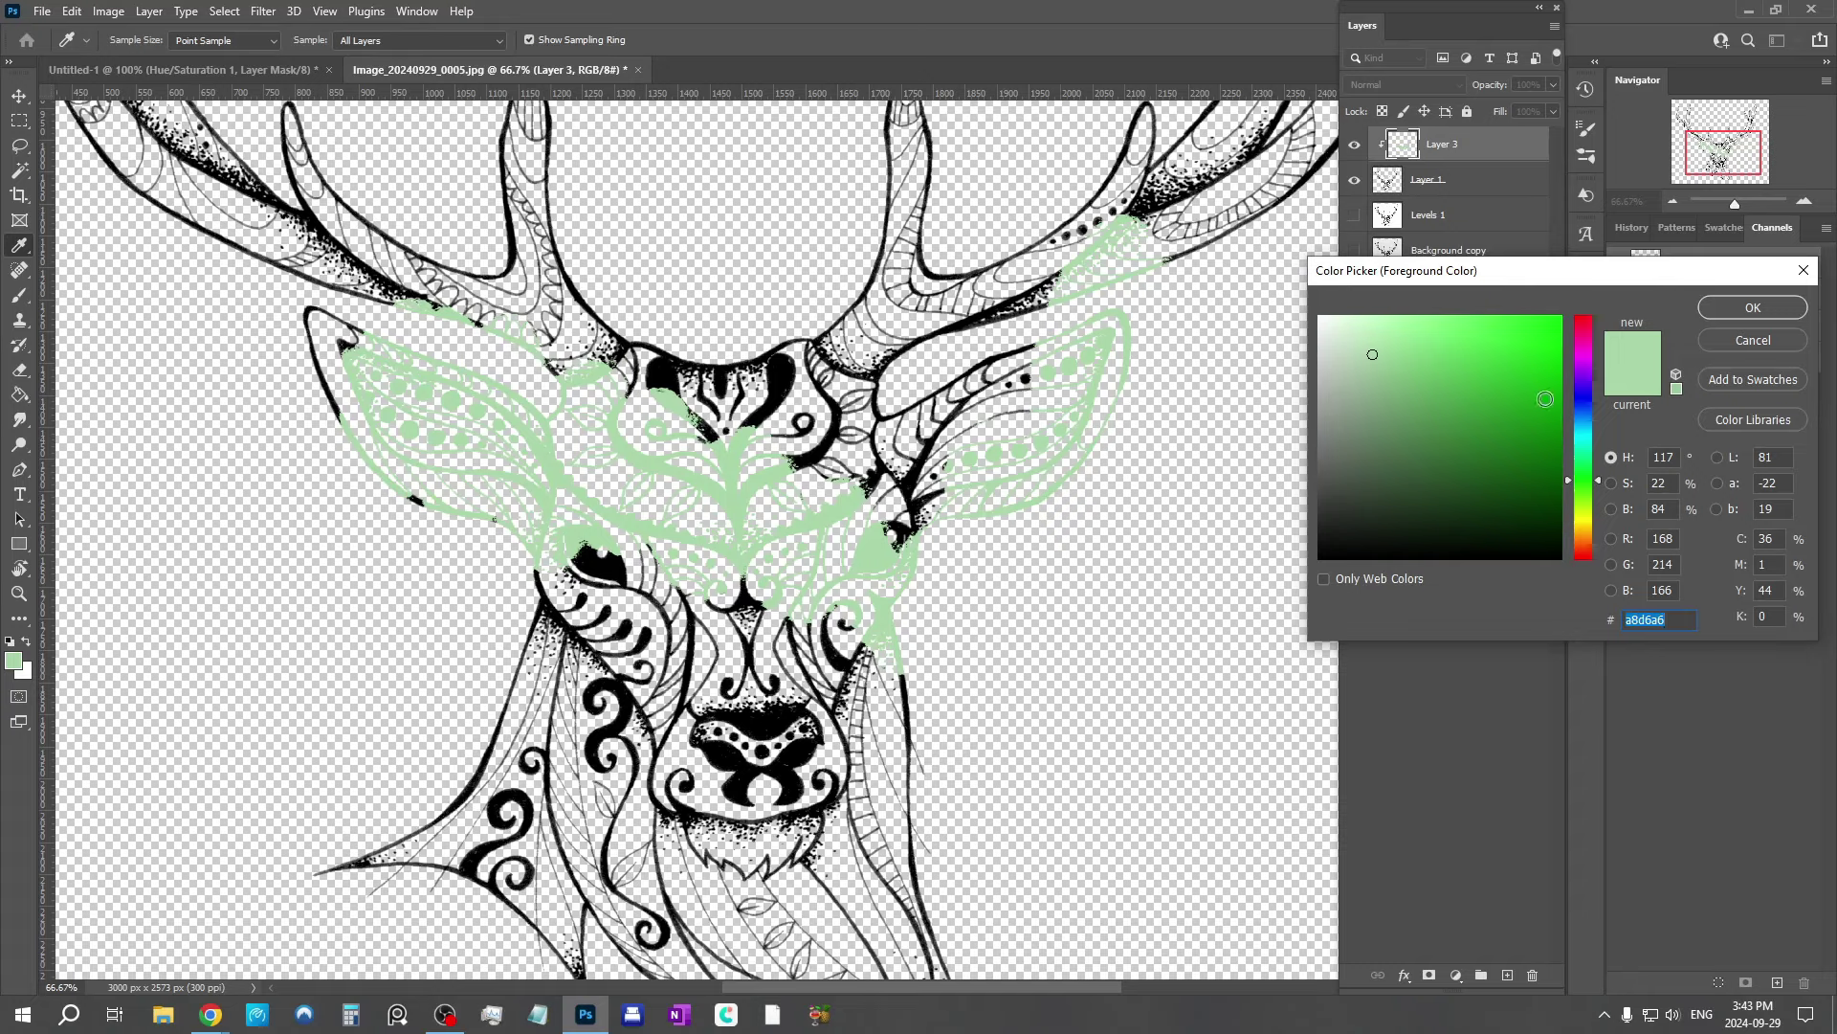
left_click(1572, 409)
left_click(1753, 307)
mouse_move(713, 368)
left_mouse_down()
mouse_move(772, 330)
mouse_move(802, 346)
mouse_move(785, 334)
mouse_move(828, 426)
mouse_move(896, 504)
mouse_move(914, 425)
mouse_move(1000, 373)
mouse_move(856, 519)
mouse_move(983, 437)
mouse_move(877, 544)
left_mouse_up()
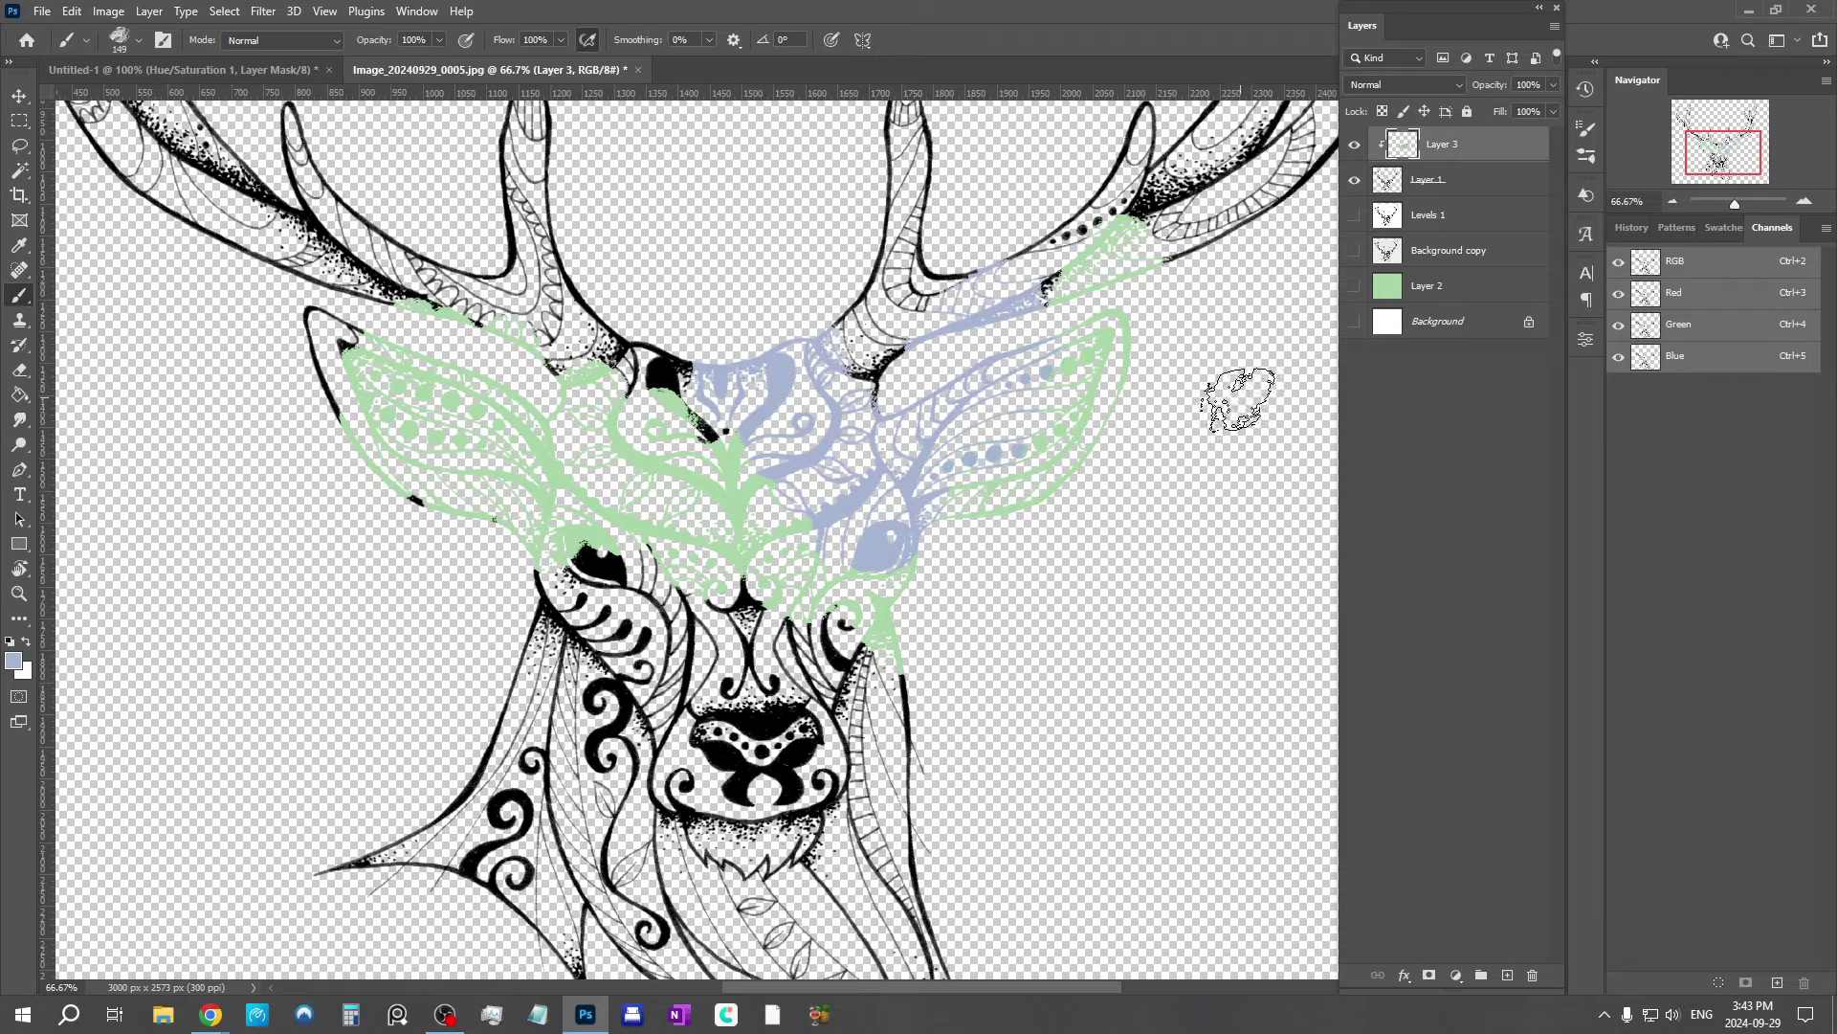
Step: Show the white Background layer behind the recolored line art and open the document's history
left_click(1387, 323)
left_click(1355, 324)
left_click(1632, 228)
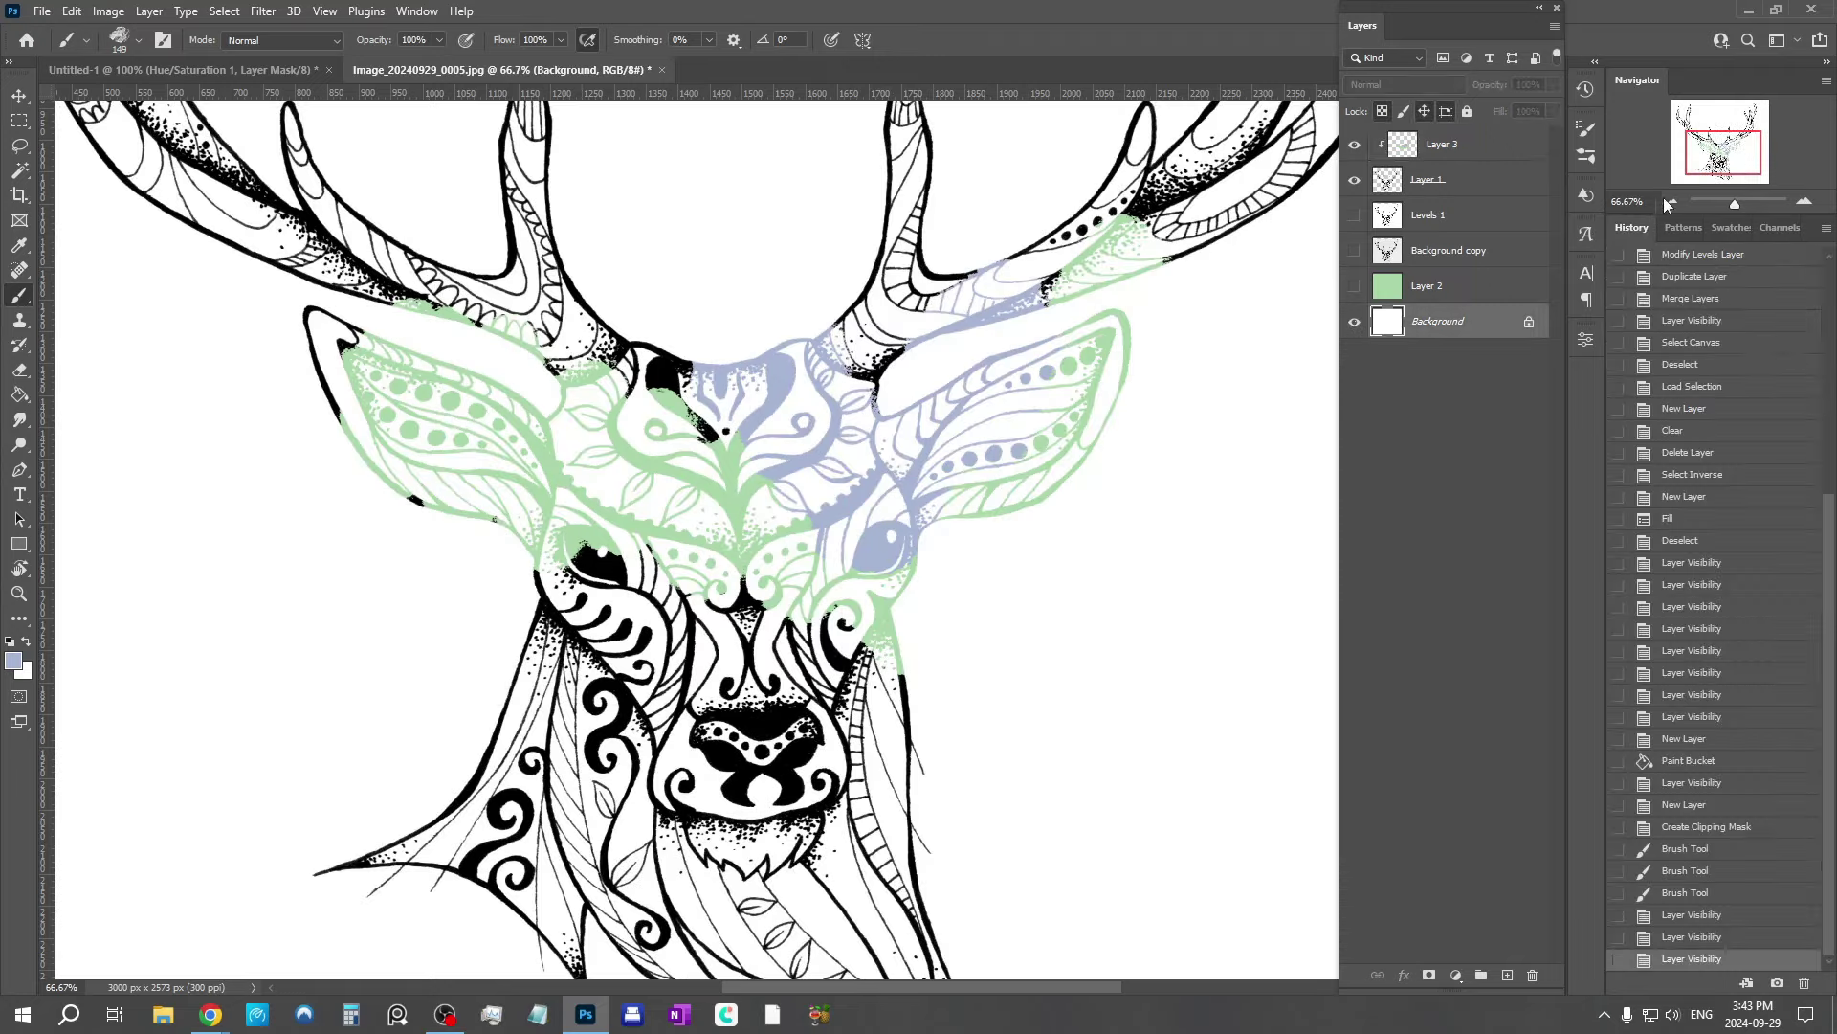
left_click(1675, 202)
left_click(1674, 202)
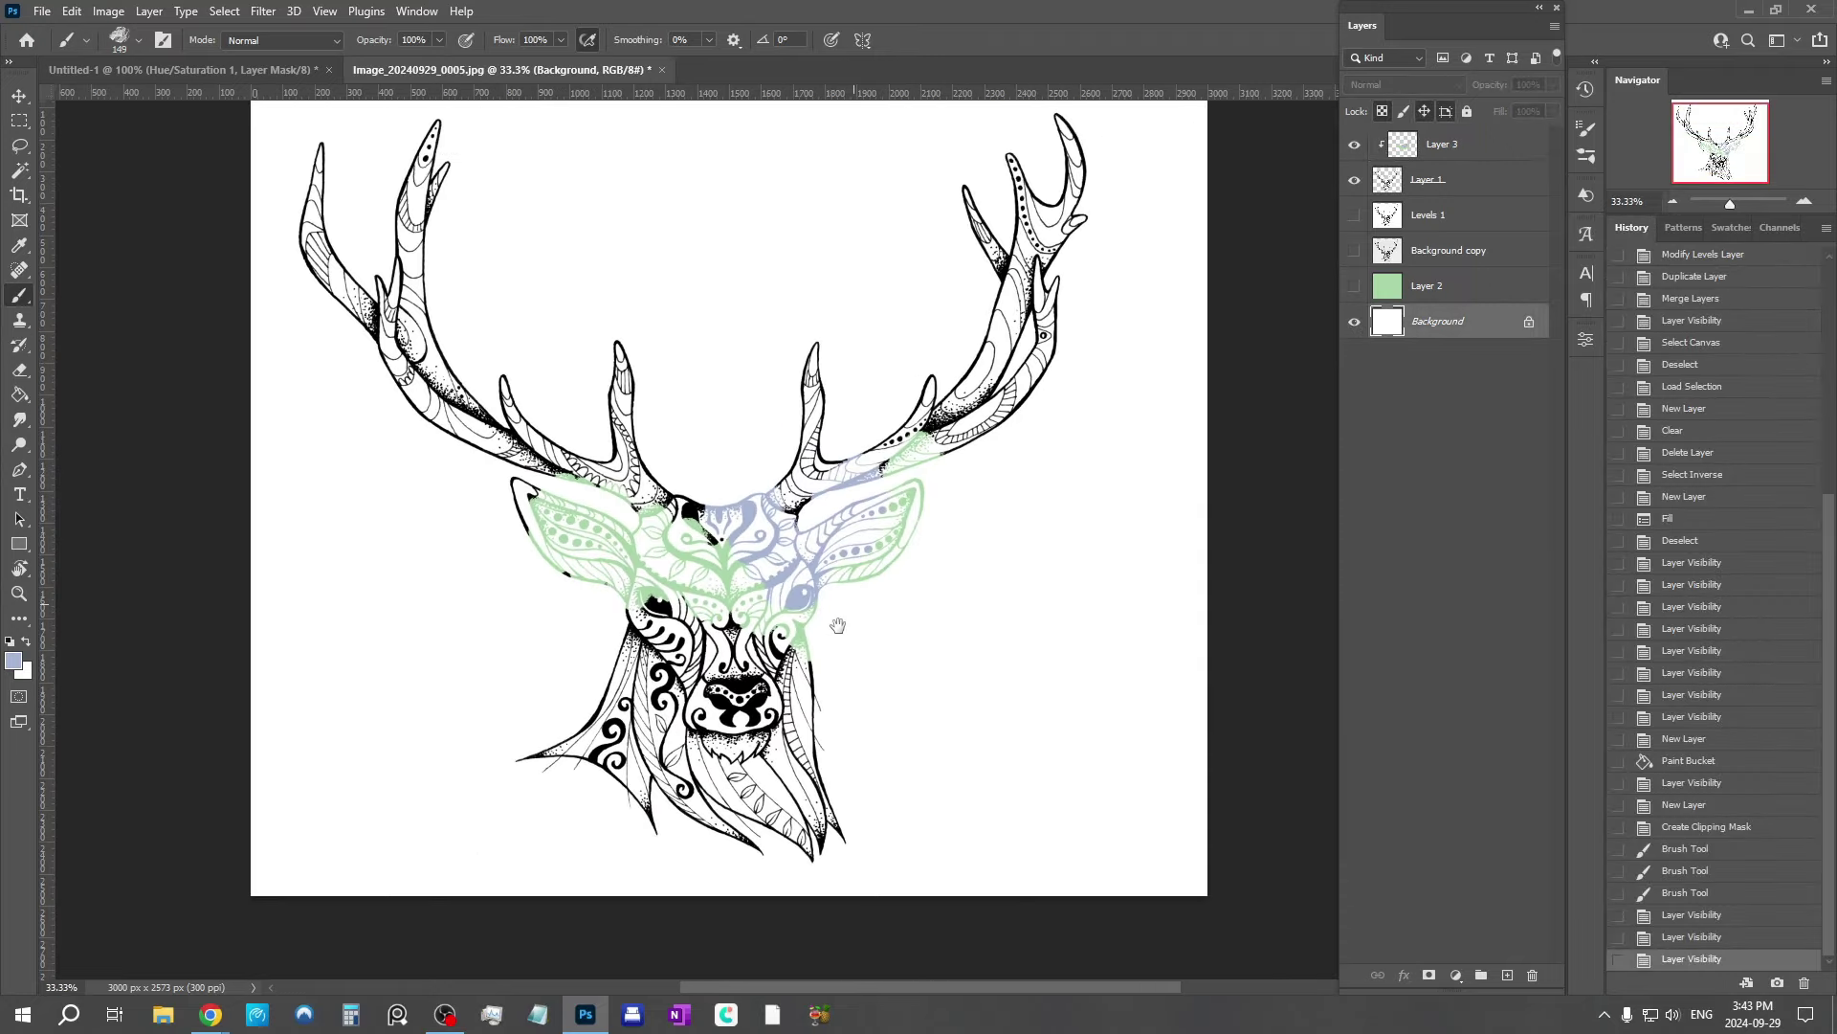